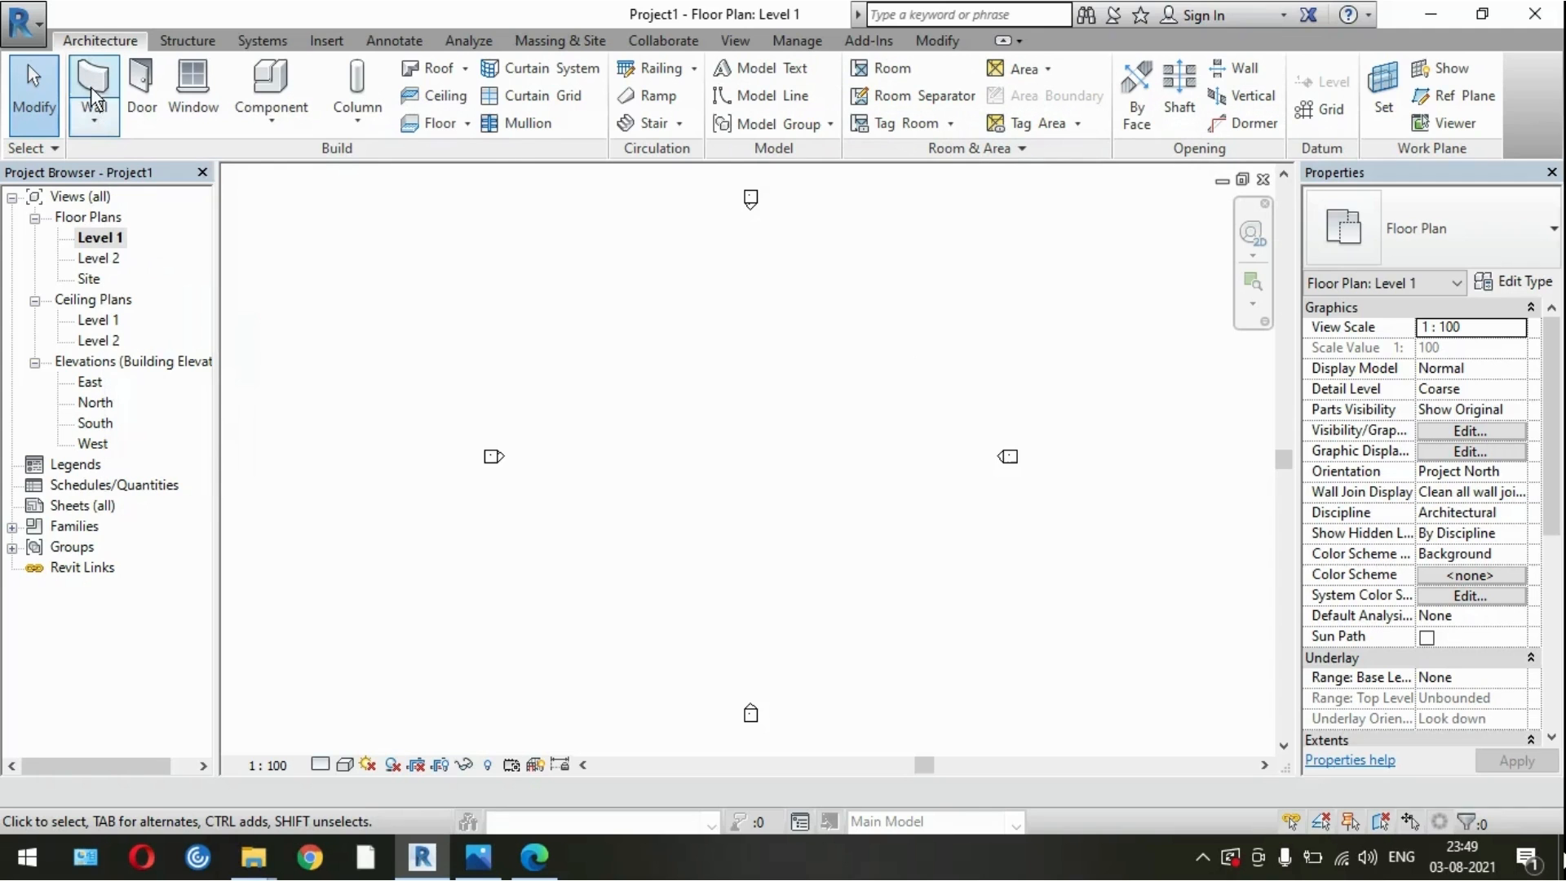
# Step: Set the height for new architectural walls to 10' with the rectangle wall option, then leave the Wall command
pyautogui.click(96, 125)
pyautogui.click(131, 155)
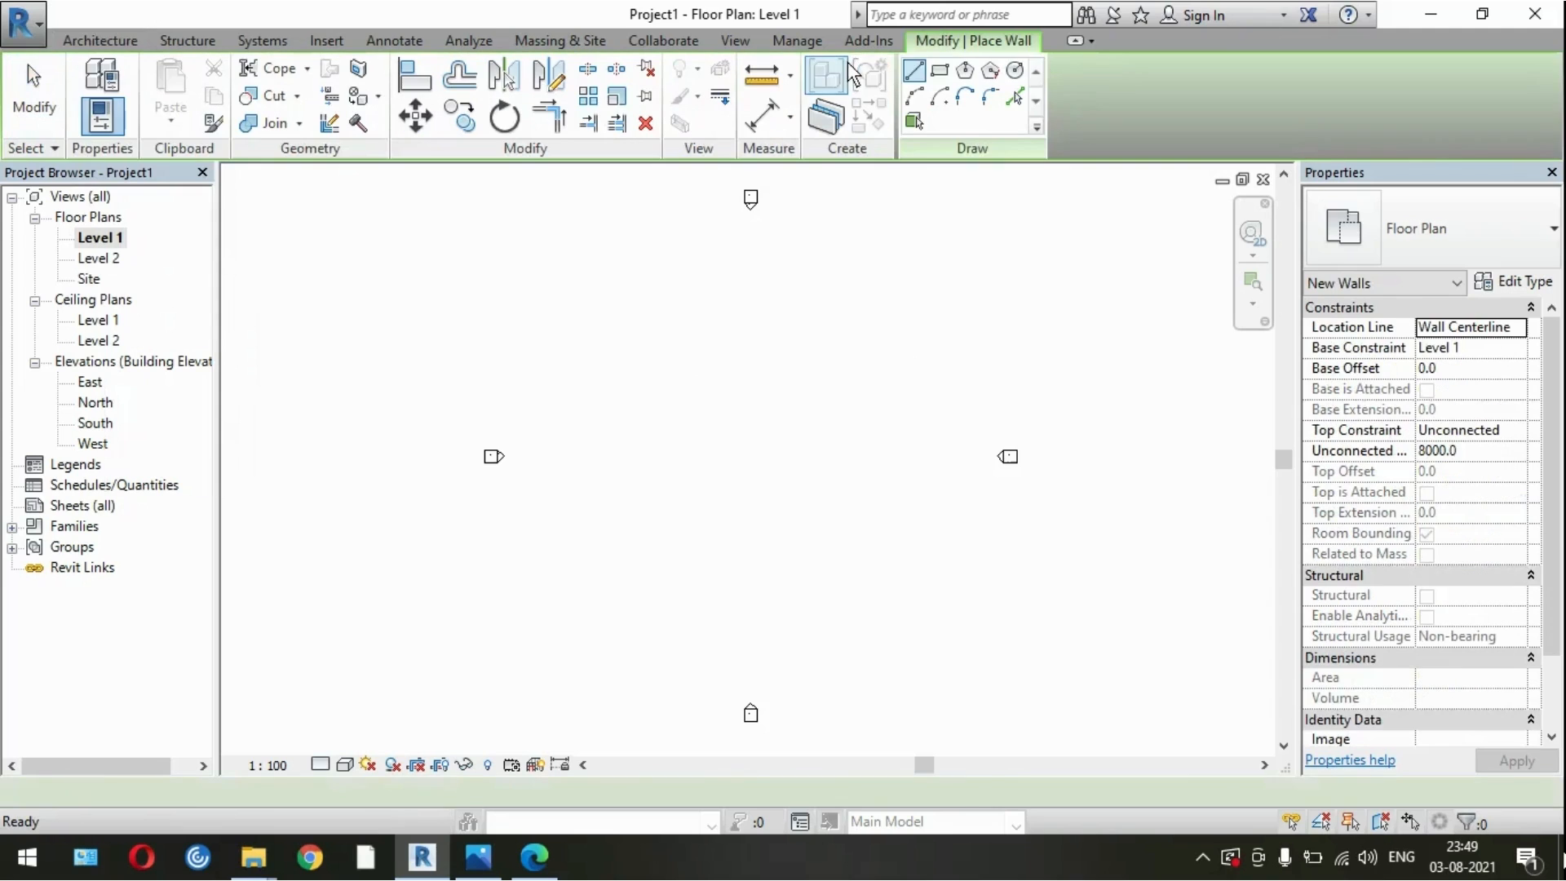
pyautogui.click(940, 70)
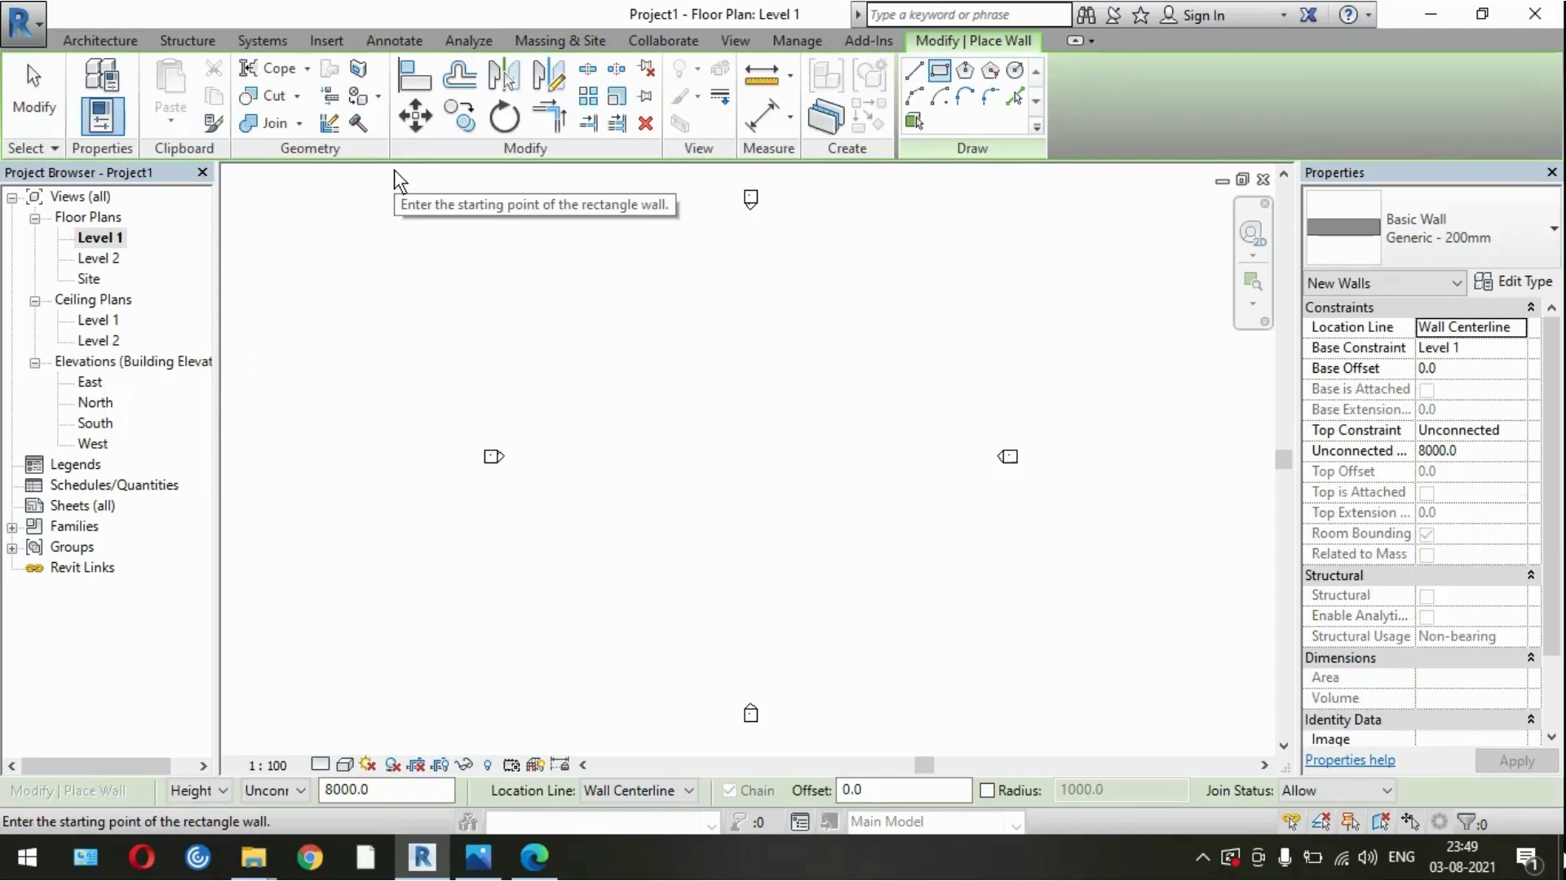
pyautogui.moveTo(409, 791); pyautogui.dragTo(326, 806)
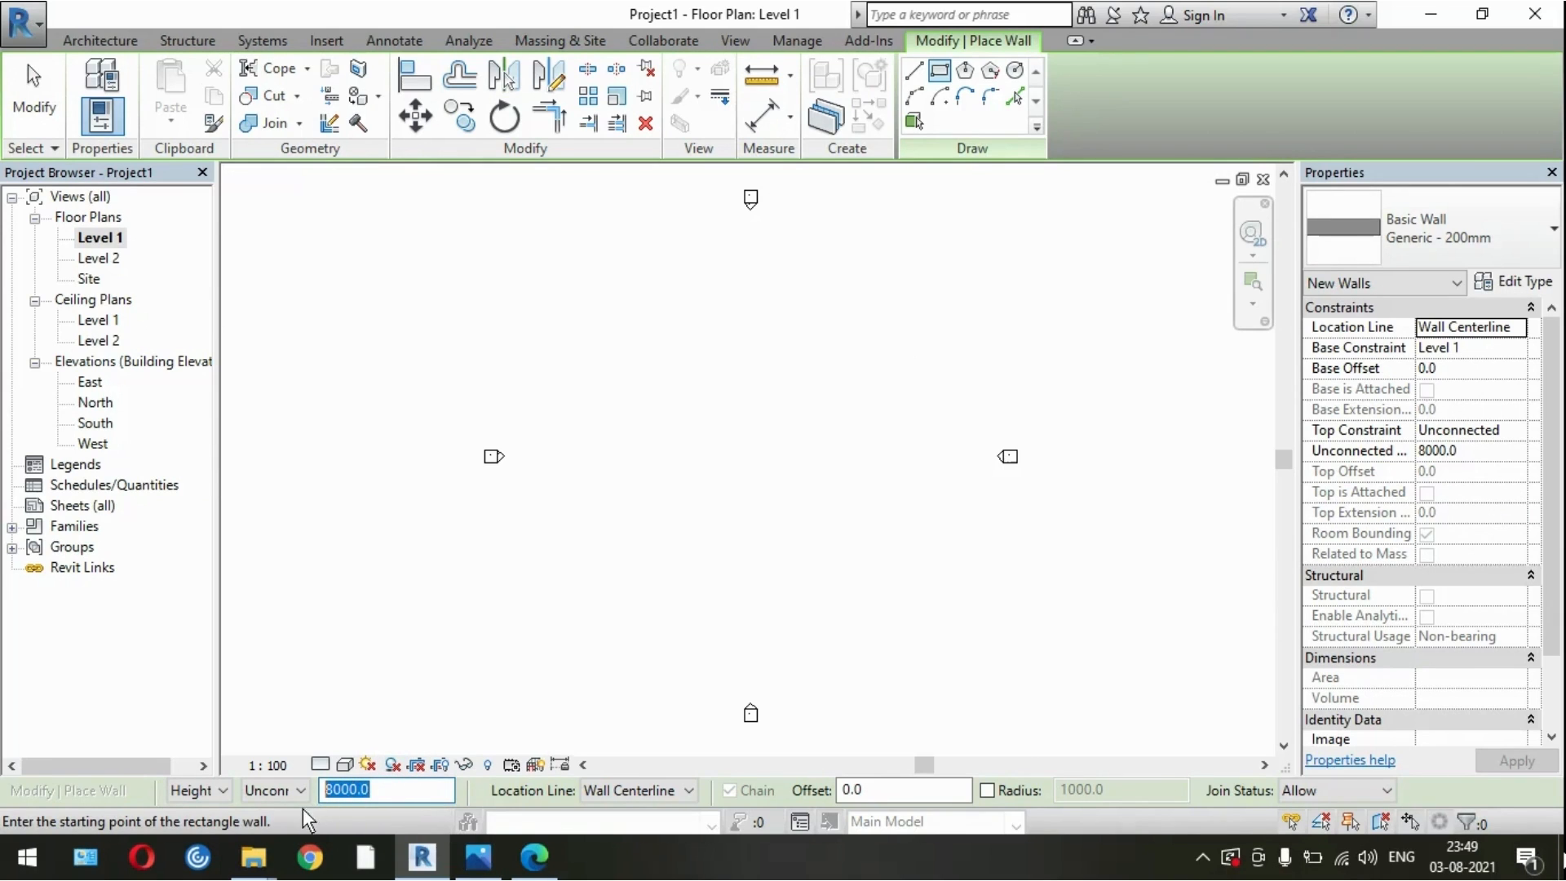
pyautogui.write("10'")
pyautogui.press('Return')
pyautogui.doubleClick(397, 798)
pyautogui.press('BackSpace')
pyautogui.click(100, 39)
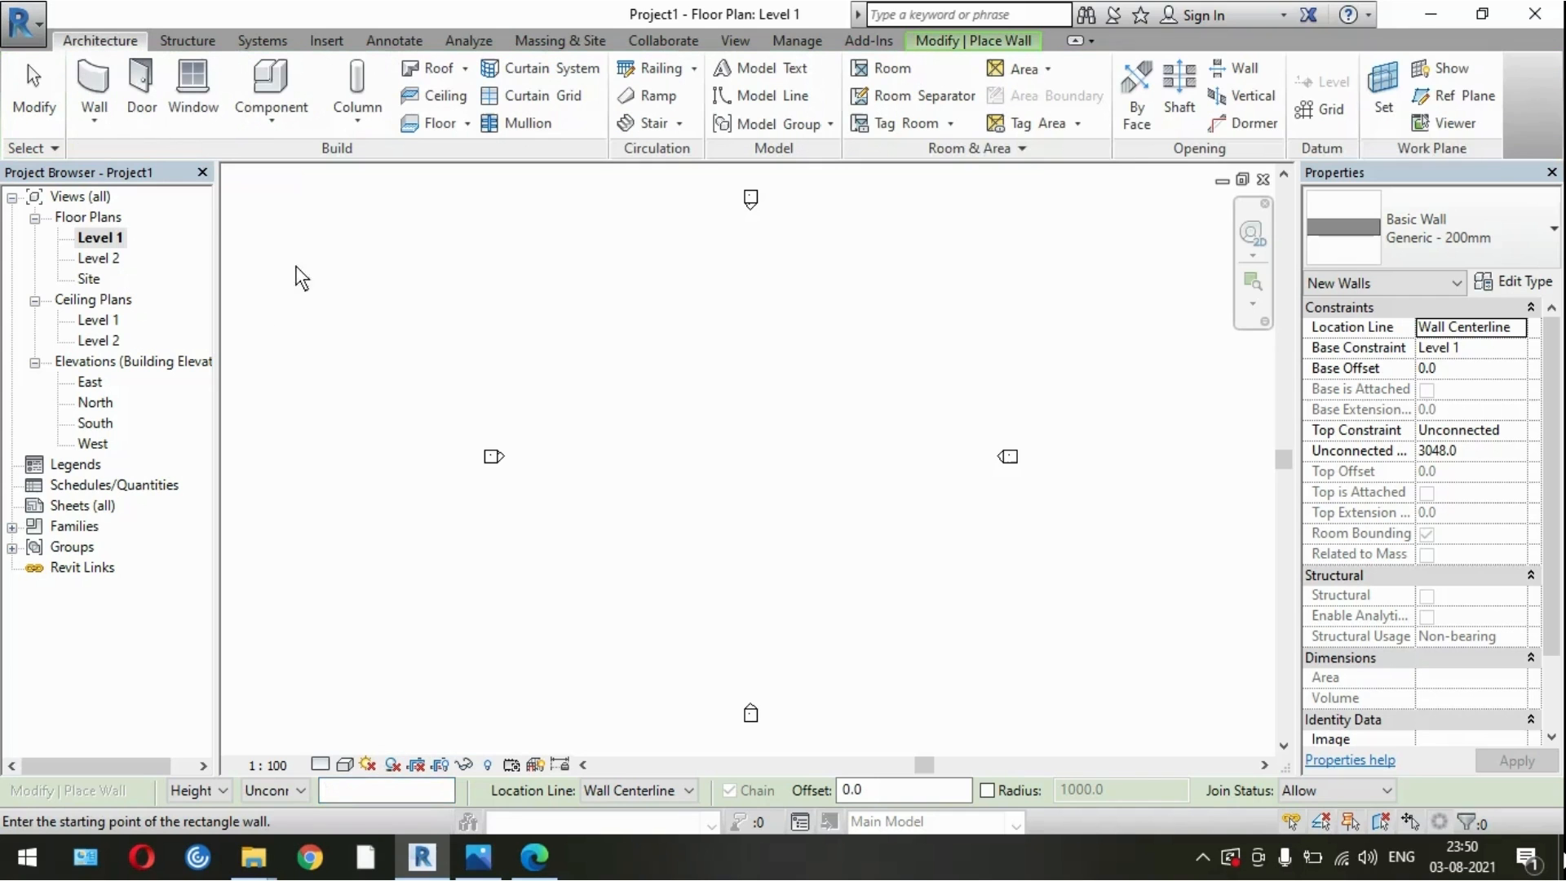
pyautogui.press('Escape')
pyautogui.press('Escape')
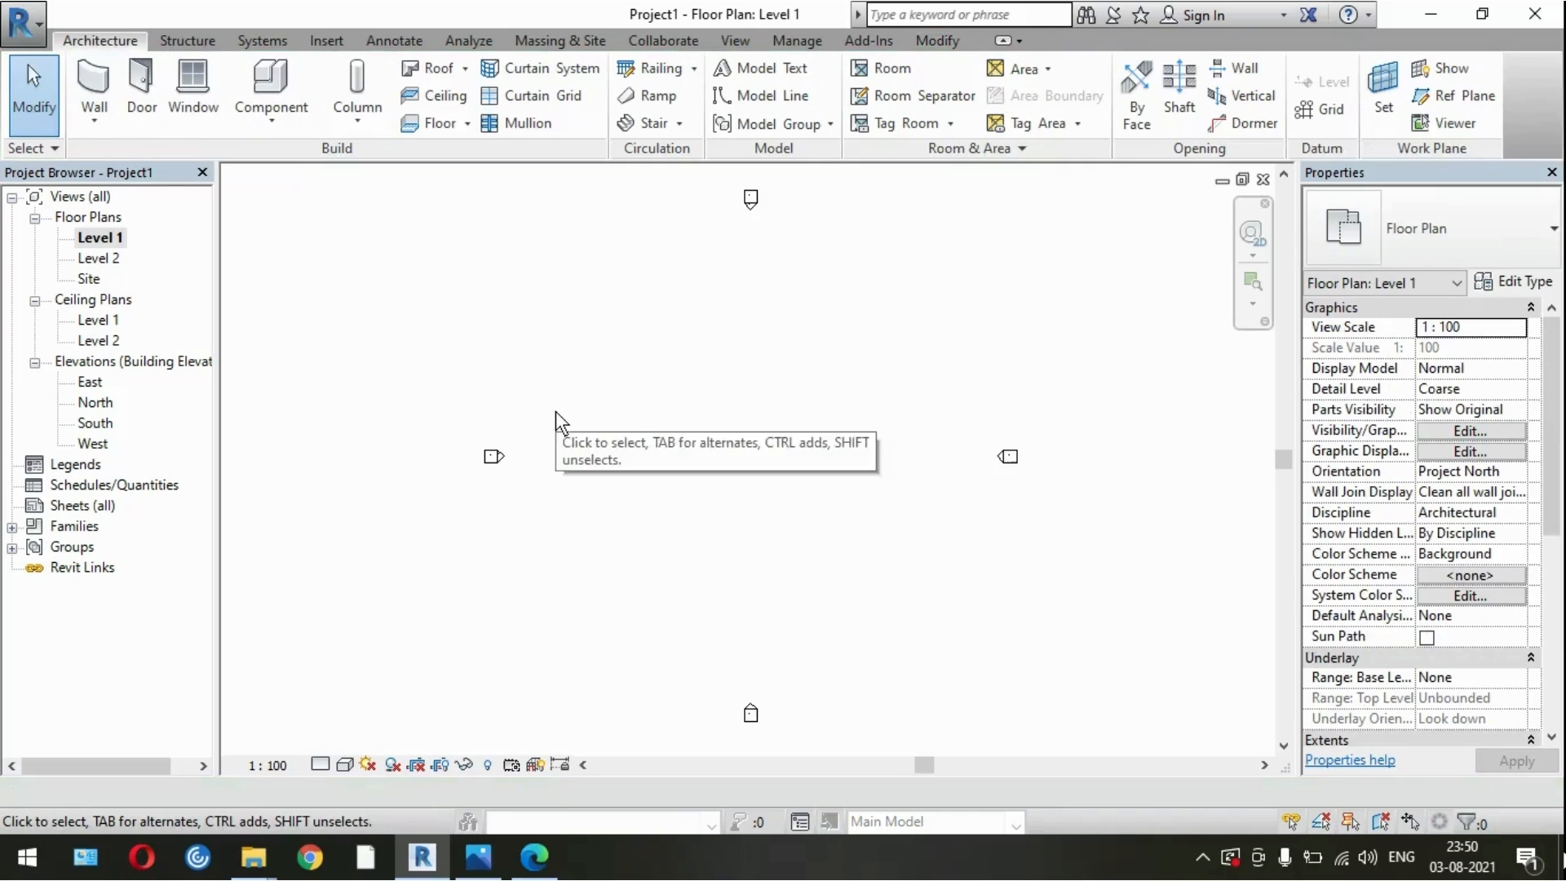
# Step: In the project units, set the length format to feet and fractional inches, rounded to the nearest 1"
pyautogui.press('u')
pyautogui.press('n')
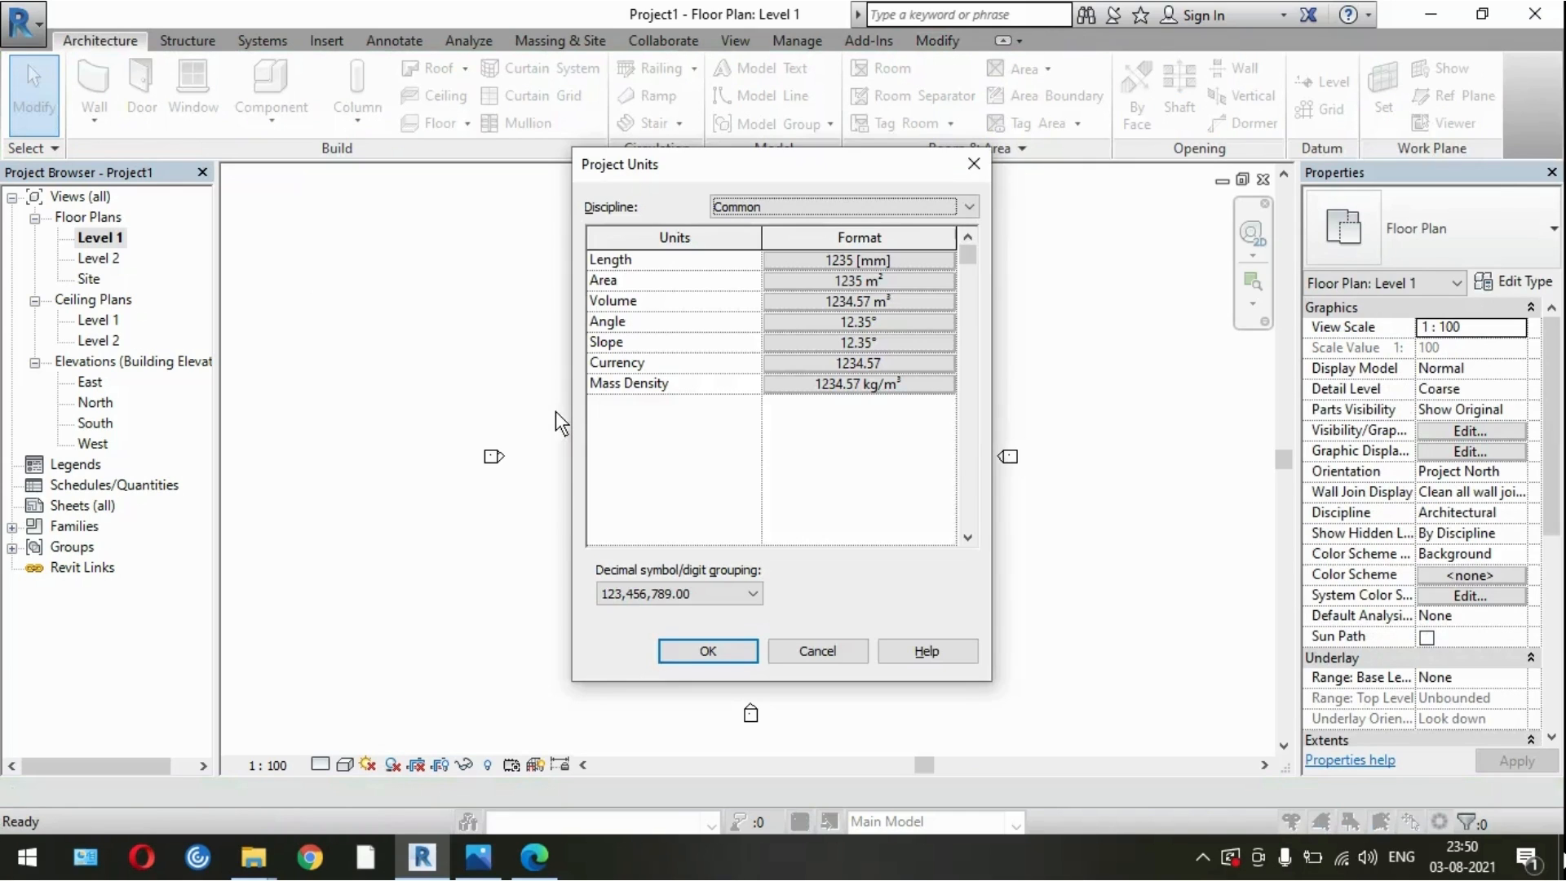
pyautogui.click(827, 257)
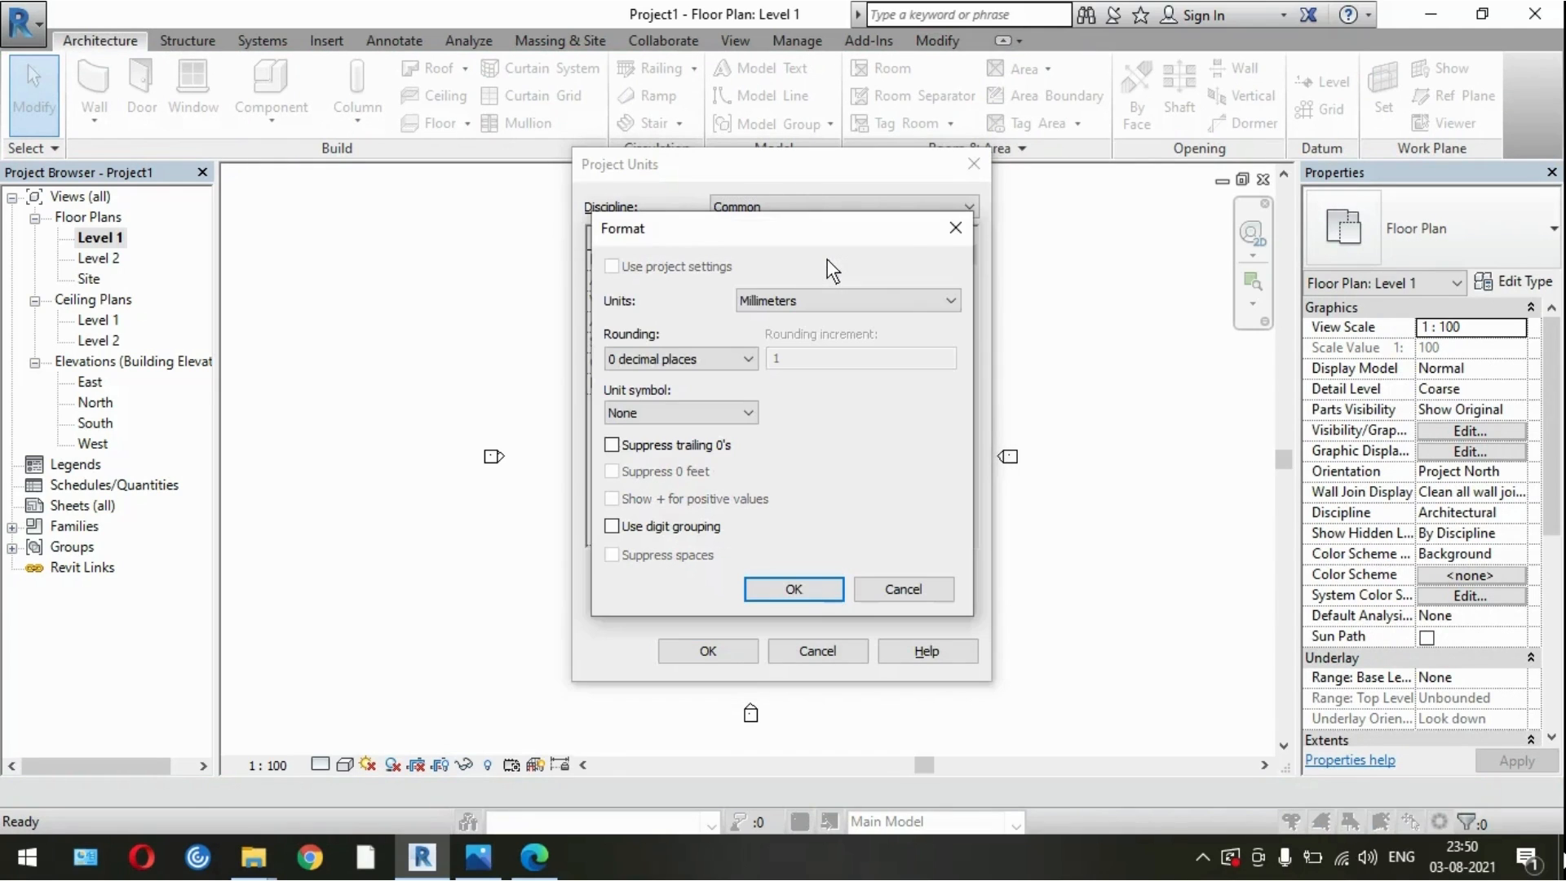
pyautogui.click(814, 301)
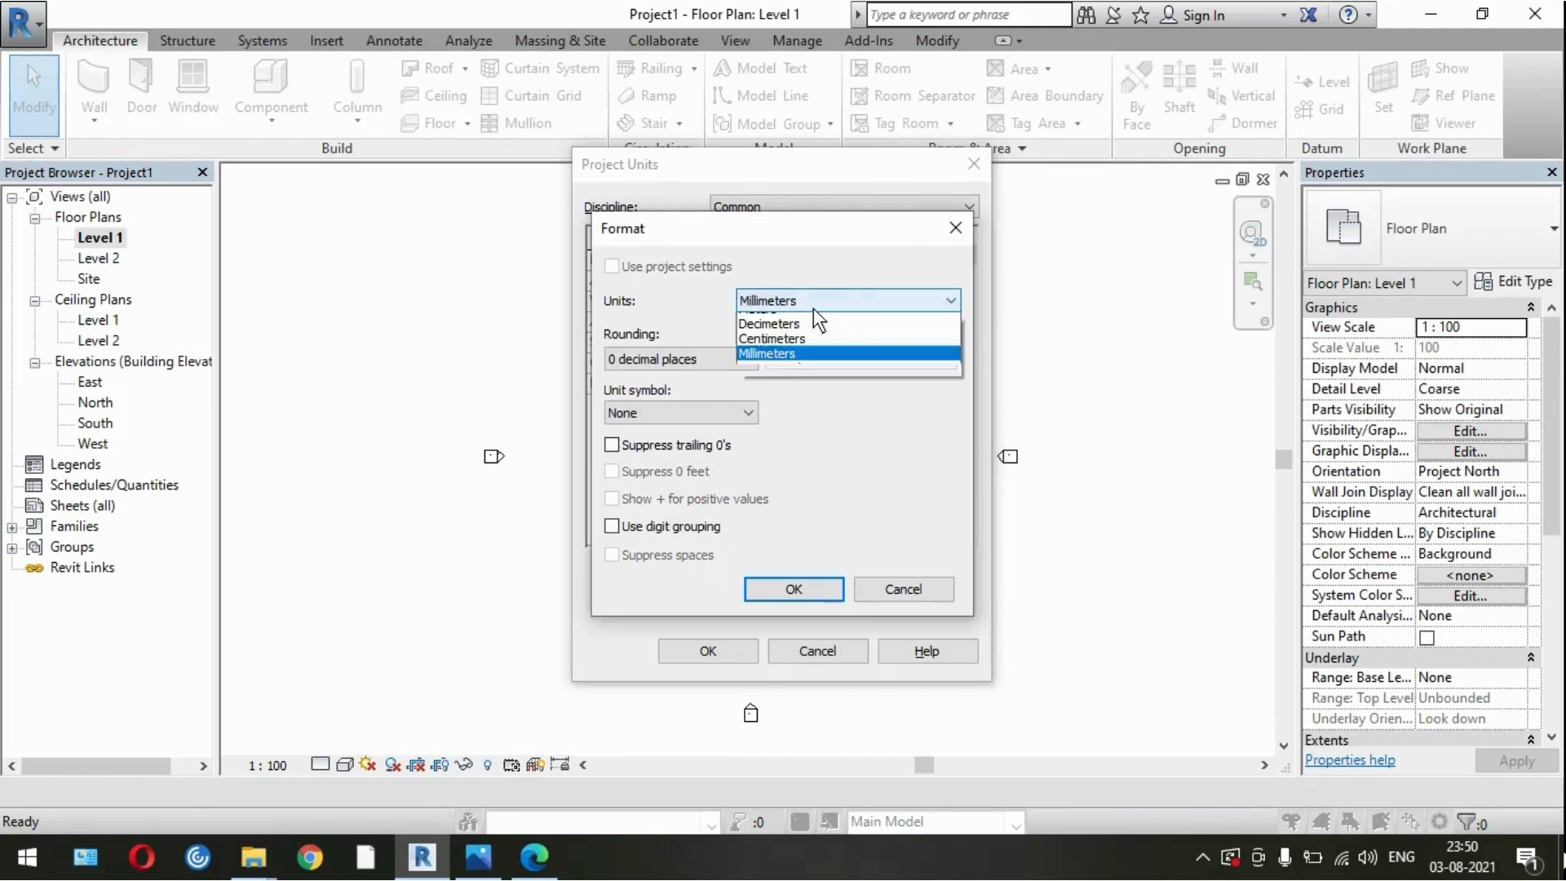
pyautogui.click(804, 333)
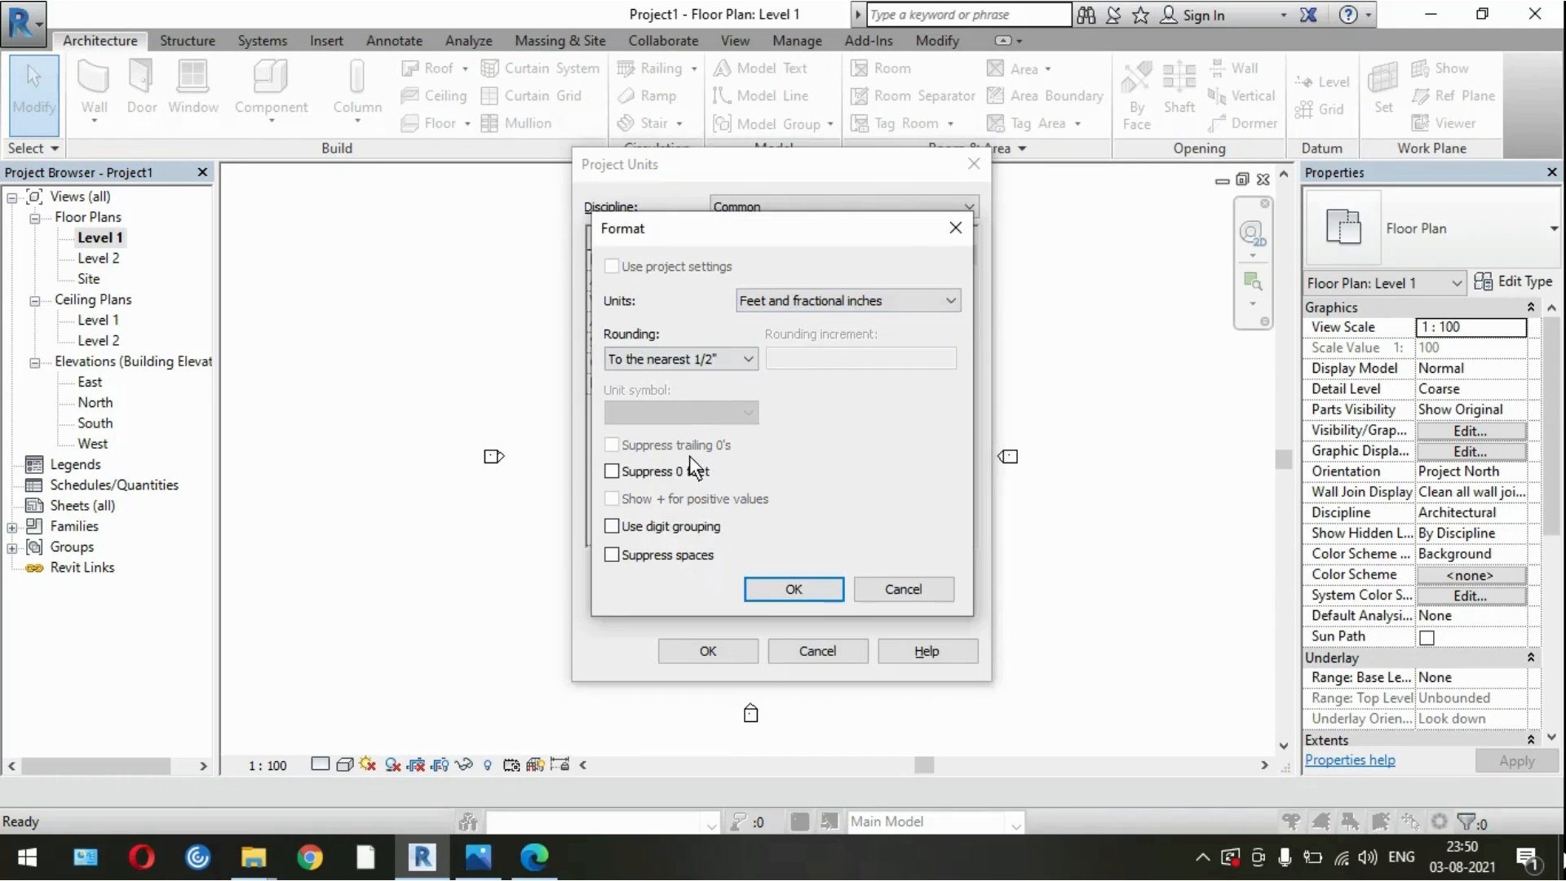
pyautogui.click(708, 359)
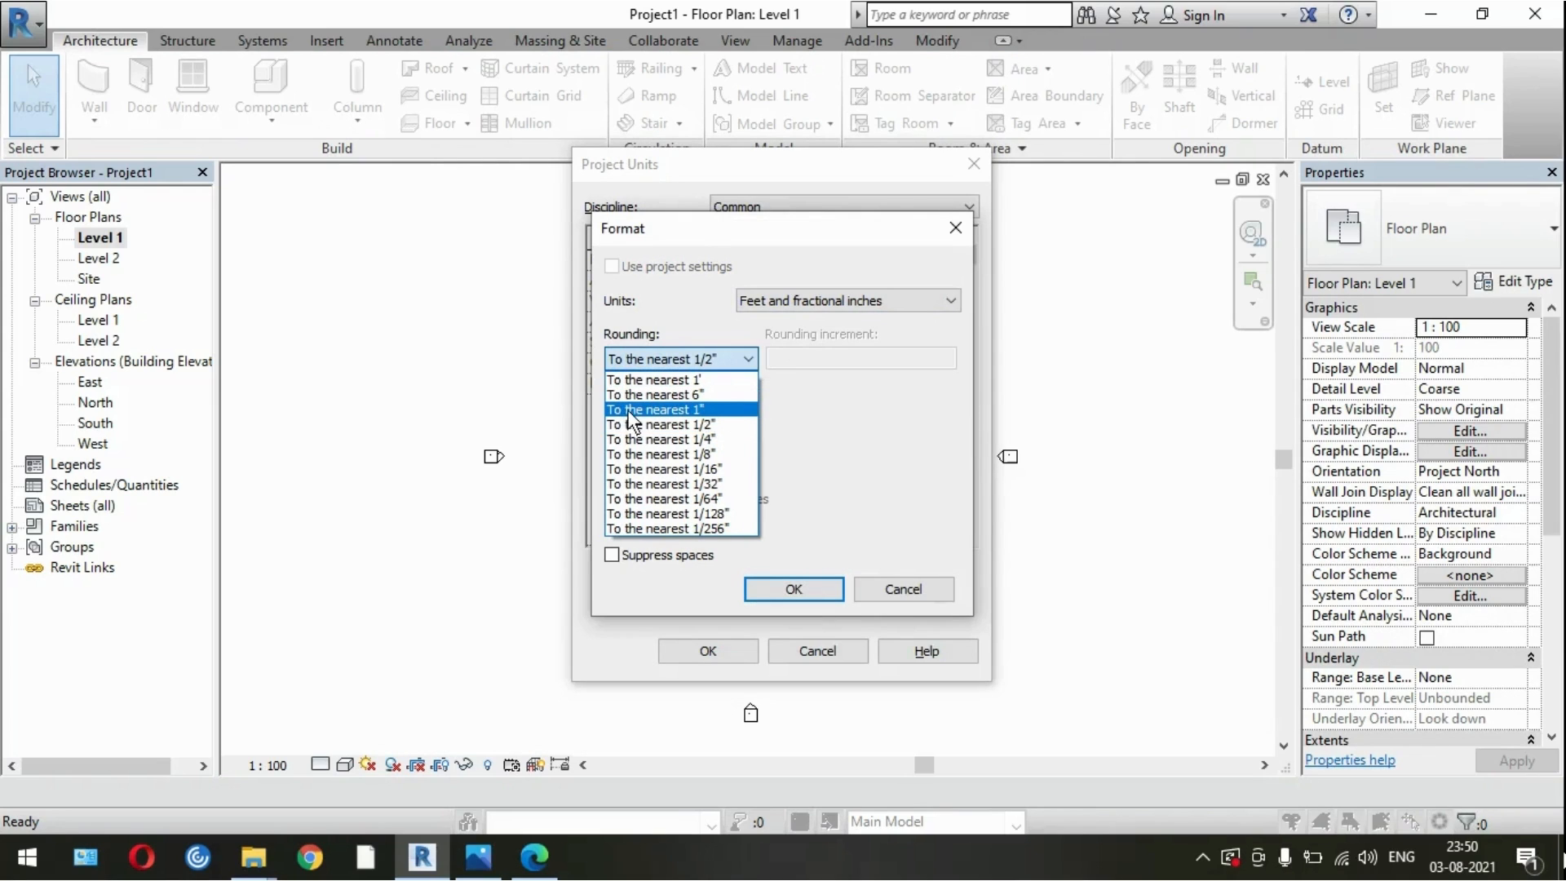
pyautogui.click(703, 408)
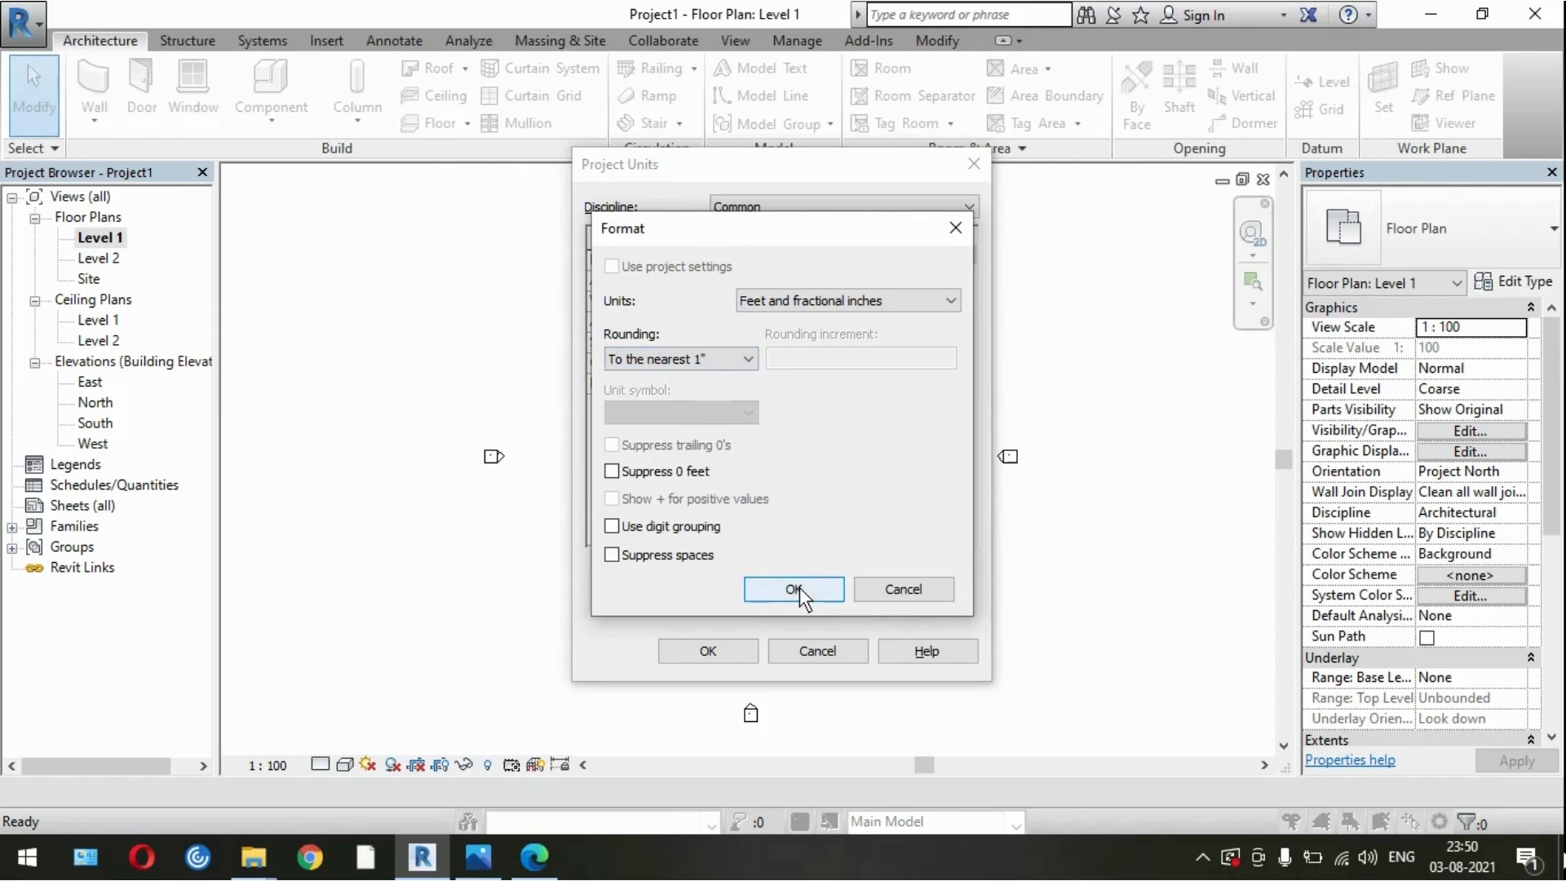
# Step: Change the length format to meters with 0 decimal places
pyautogui.click(802, 305)
pyautogui.click(801, 303)
pyautogui.click(801, 303)
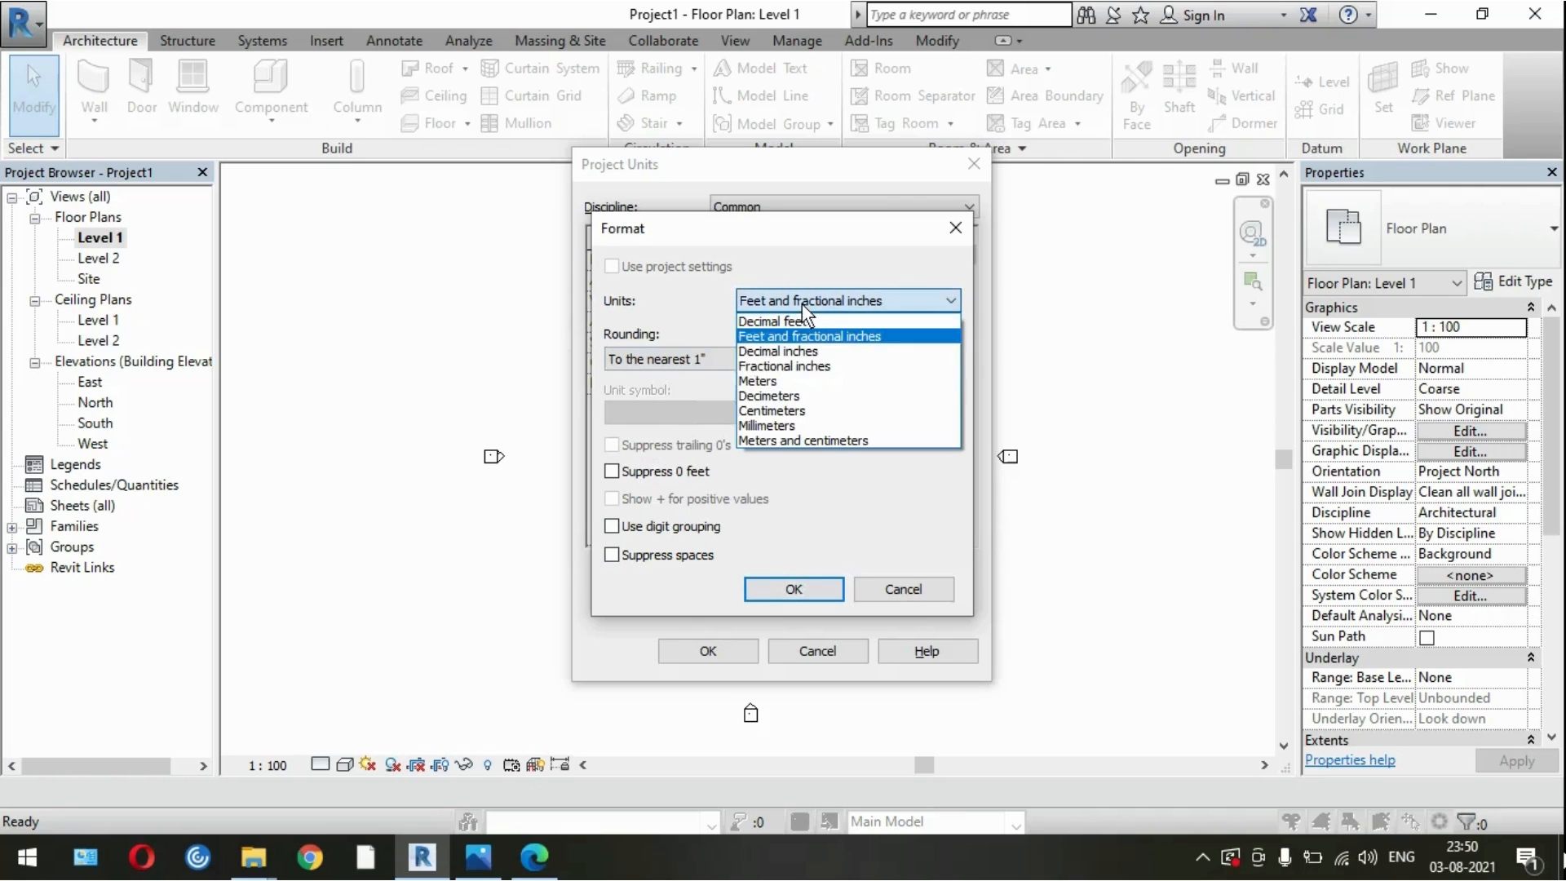
pyautogui.click(783, 382)
pyautogui.click(735, 359)
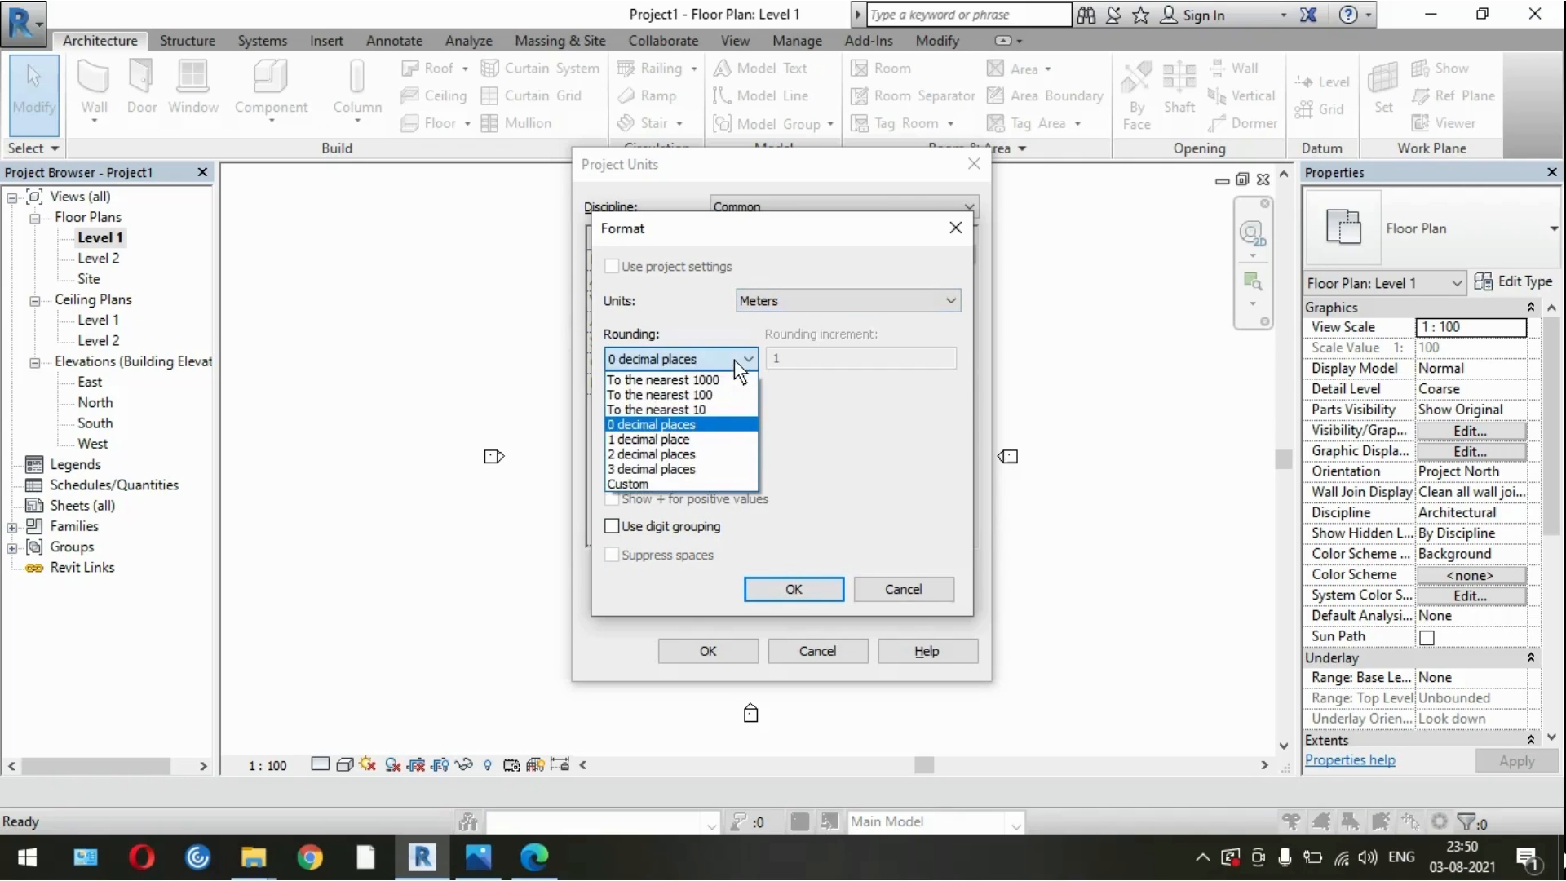
pyautogui.click(706, 426)
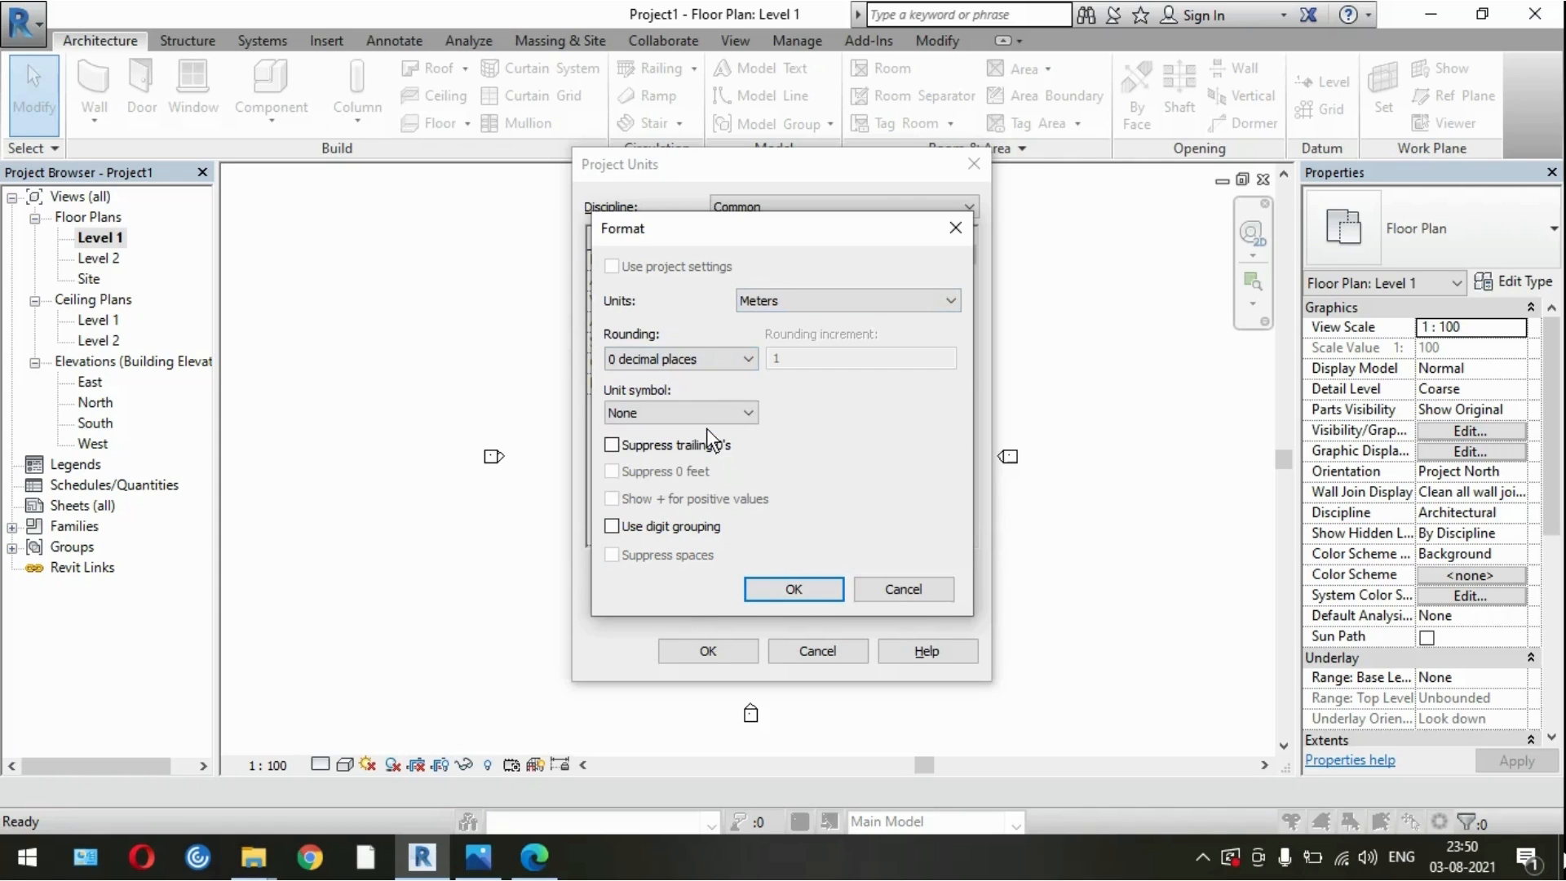
# Step: Return the length format to feet and fractional inches with rounding to the nearest 1"
pyautogui.click(772, 296)
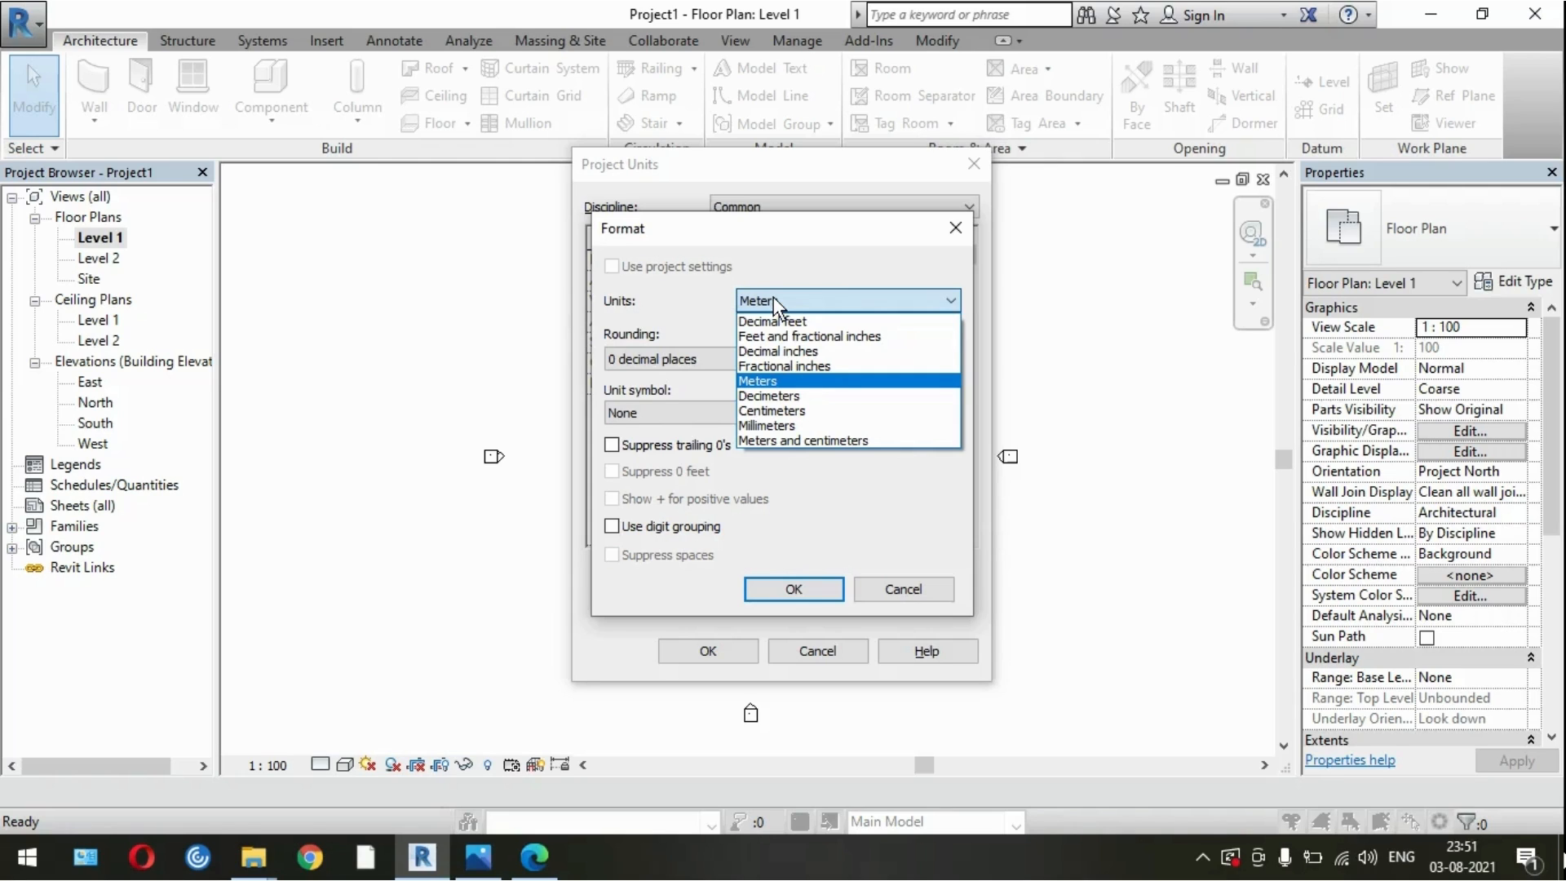
pyautogui.click(775, 334)
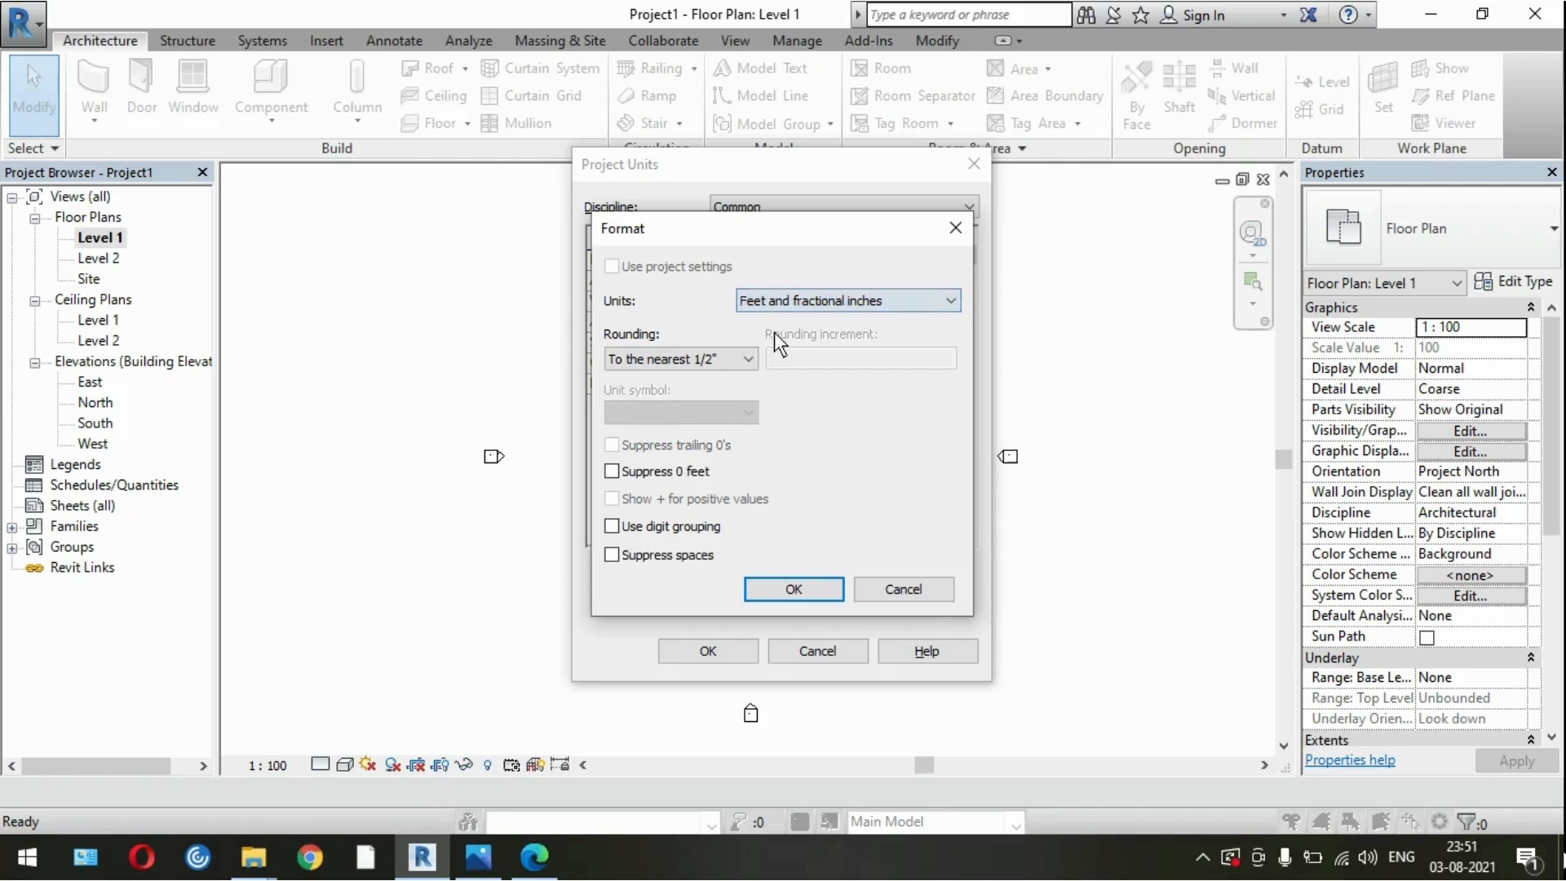
pyautogui.click(737, 360)
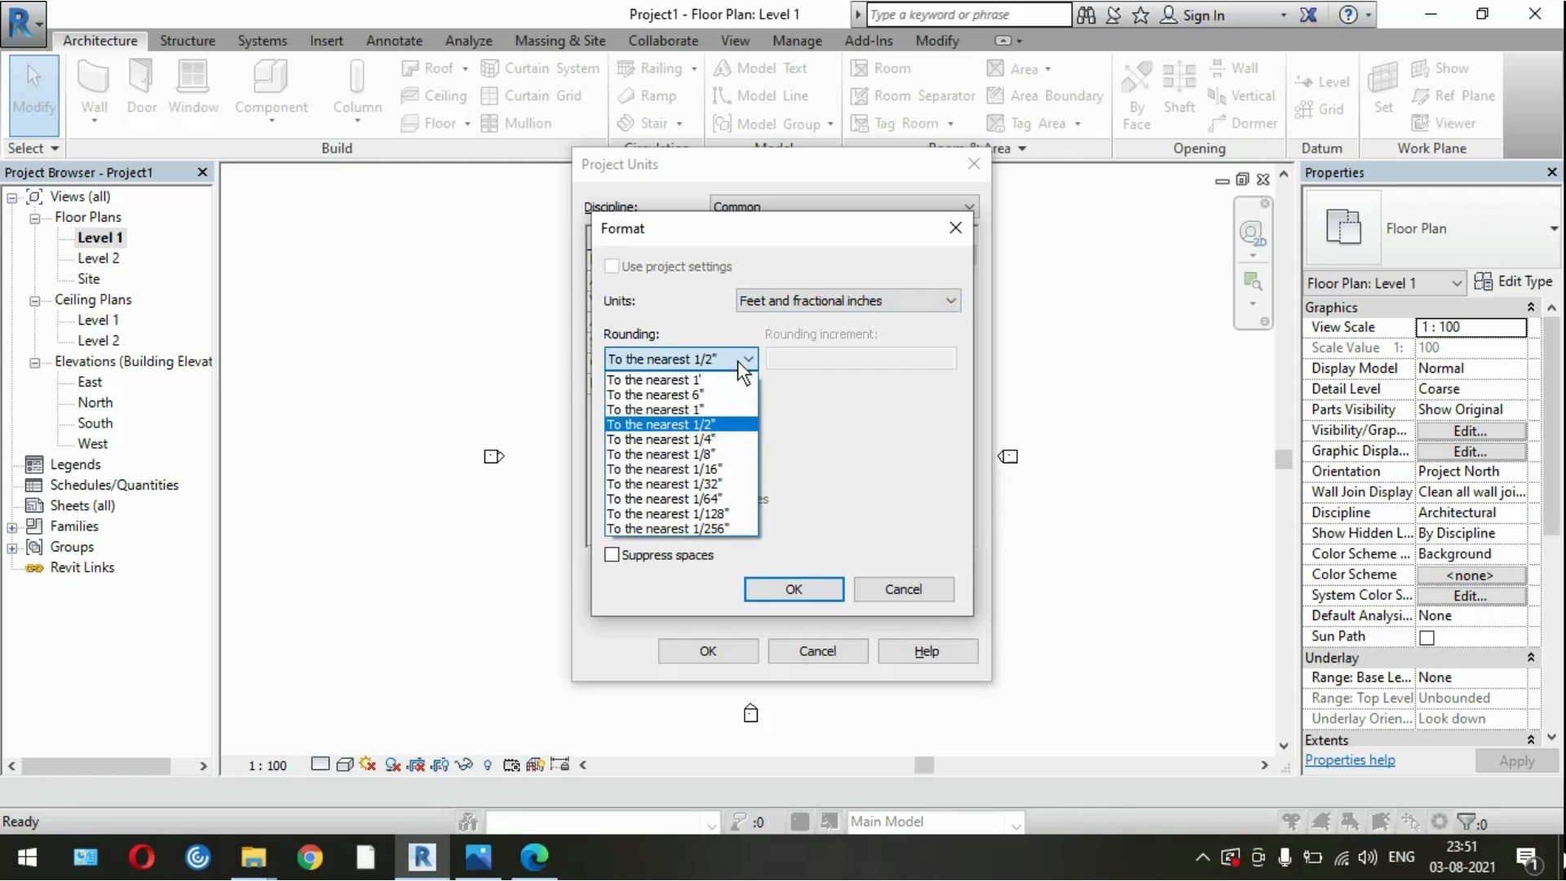
pyautogui.click(703, 404)
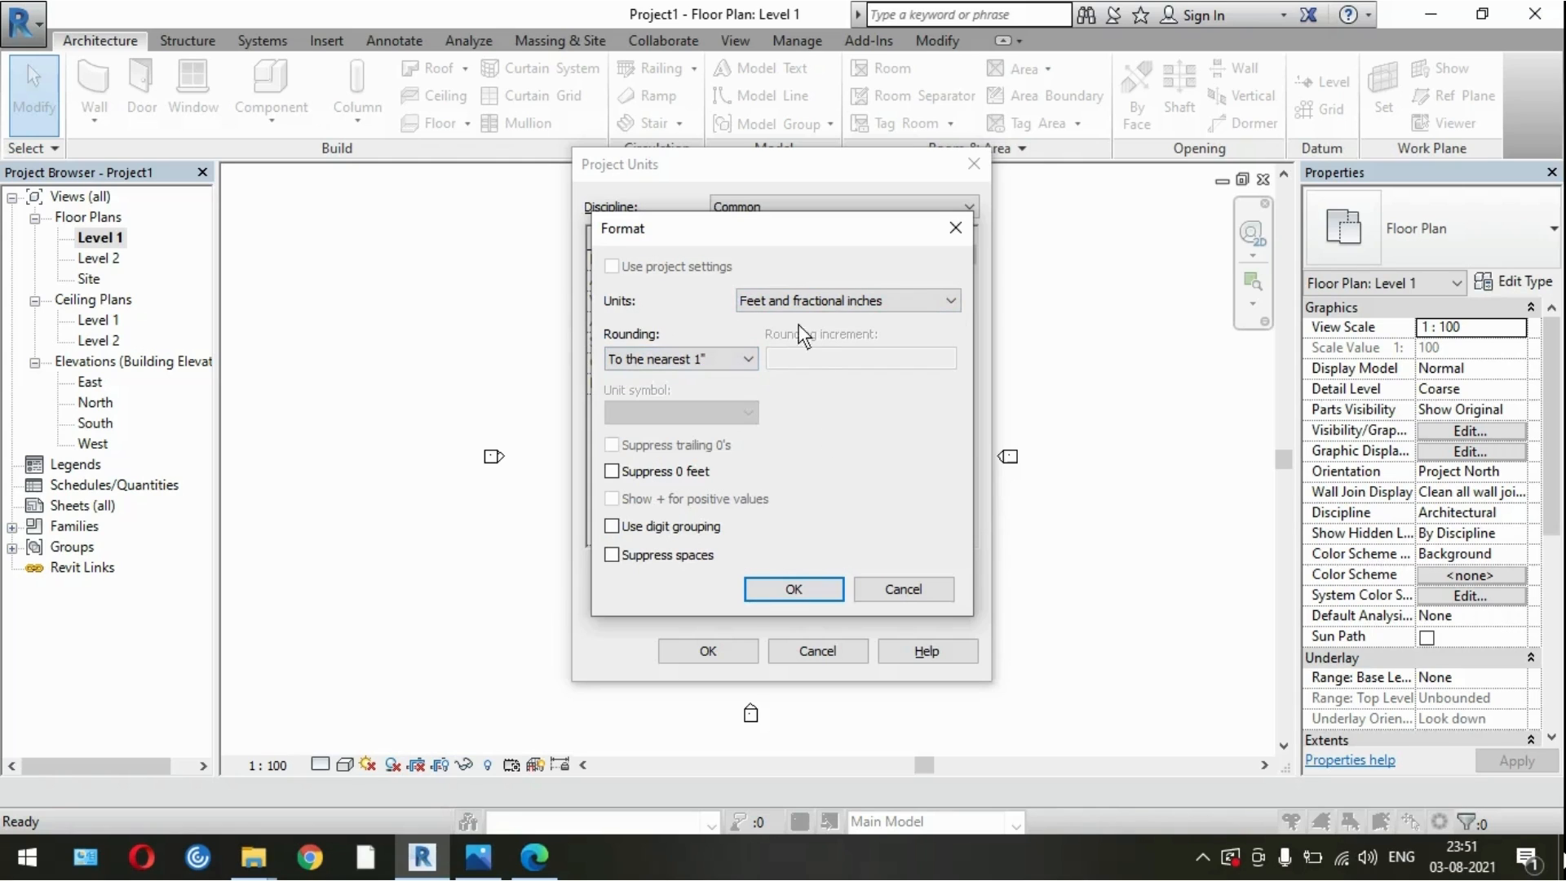
# Step: Switch the length format to fractional inches rounded to the nearest 1" and accept the format
pyautogui.click(781, 311)
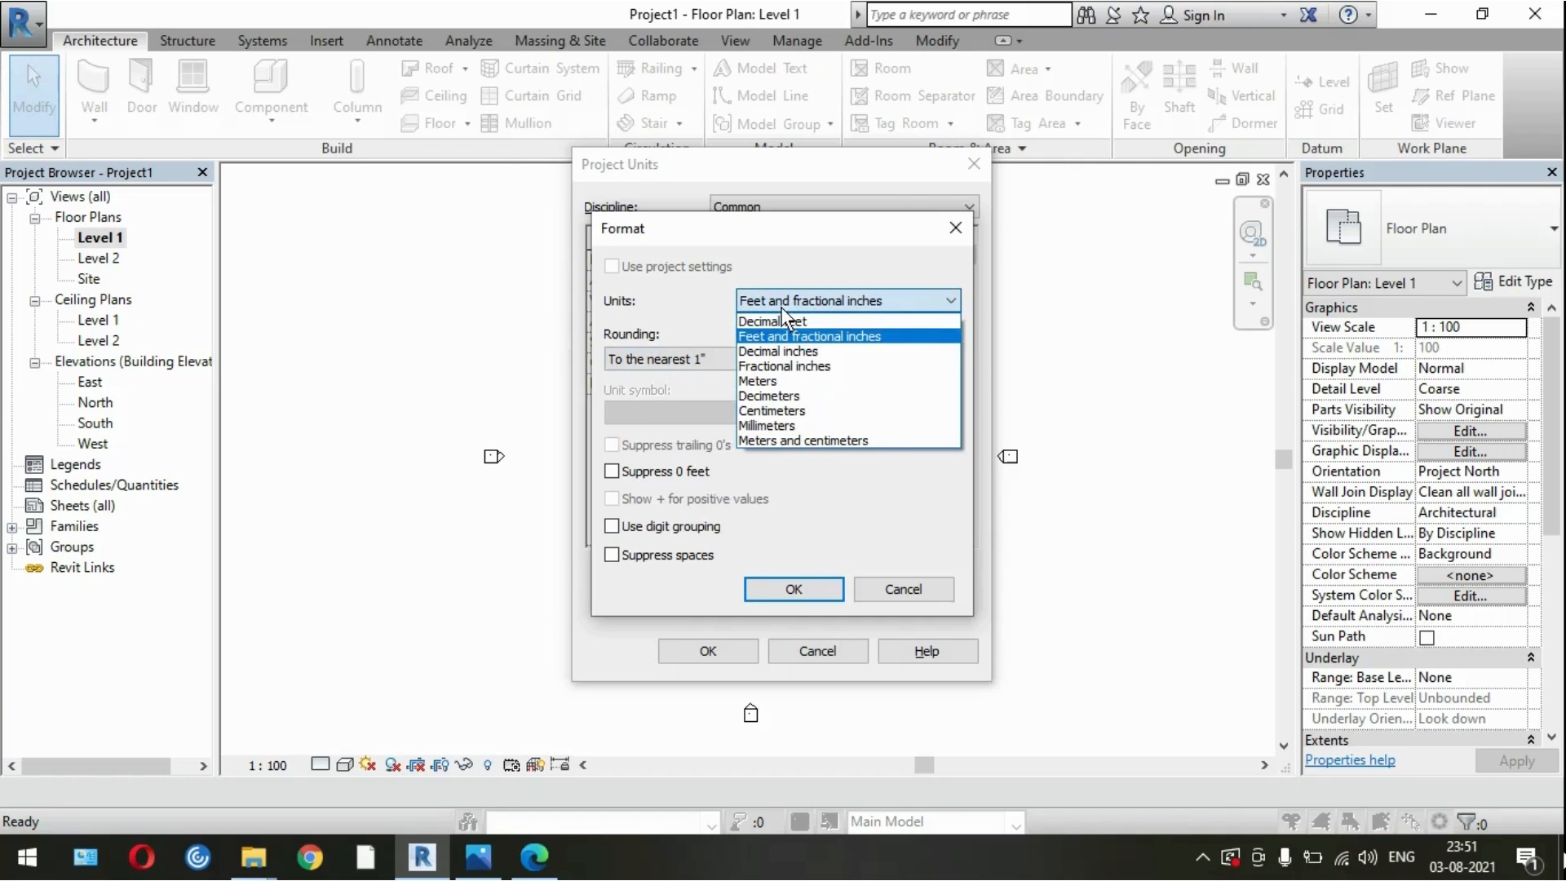
pyautogui.click(775, 365)
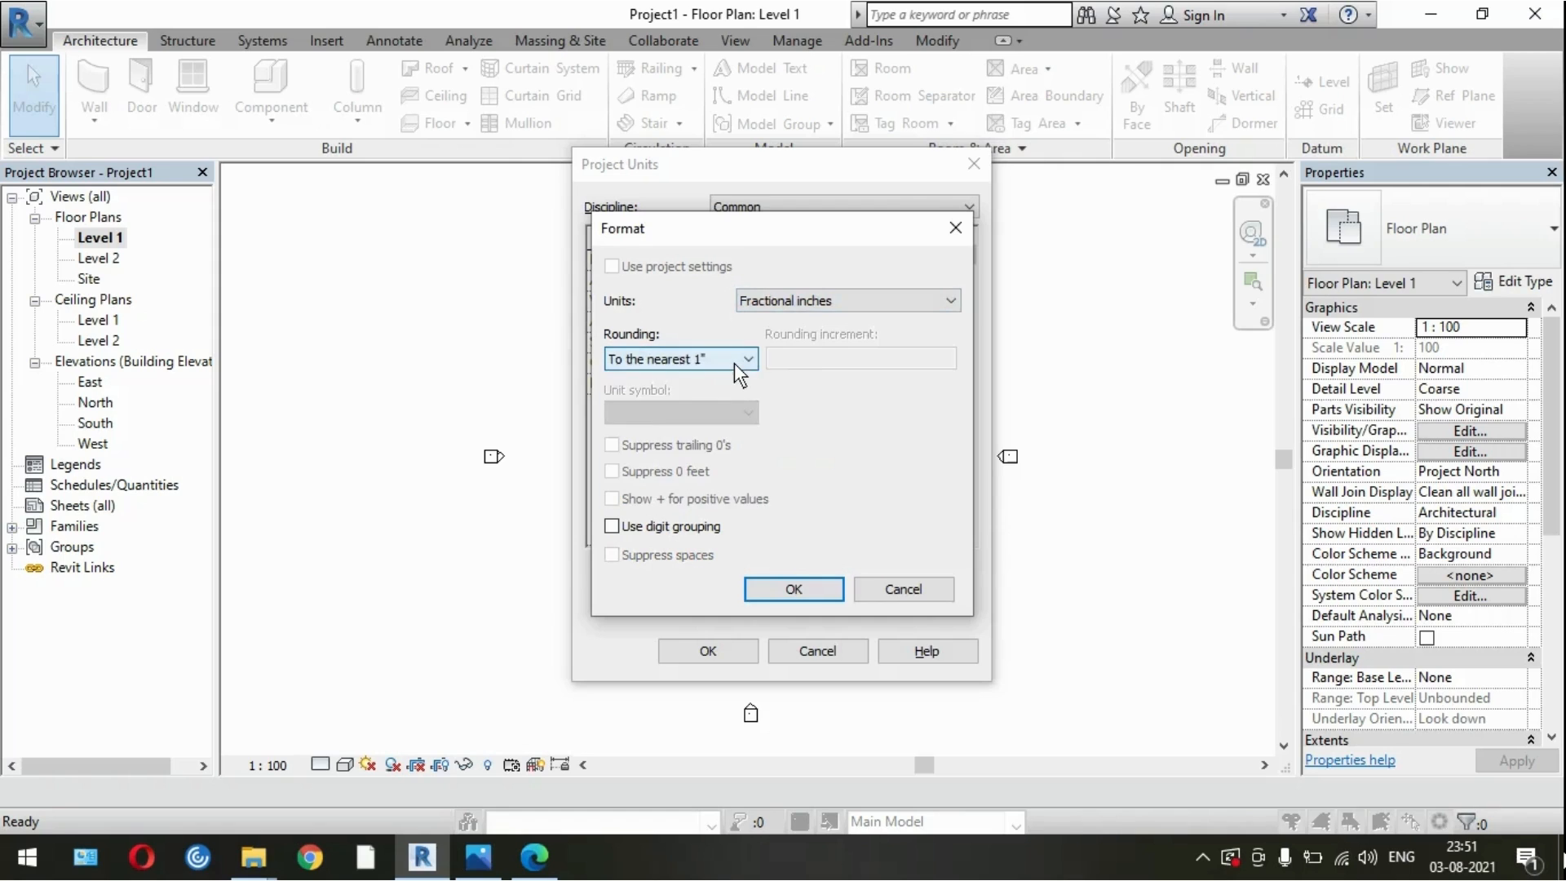
pyautogui.click(735, 364)
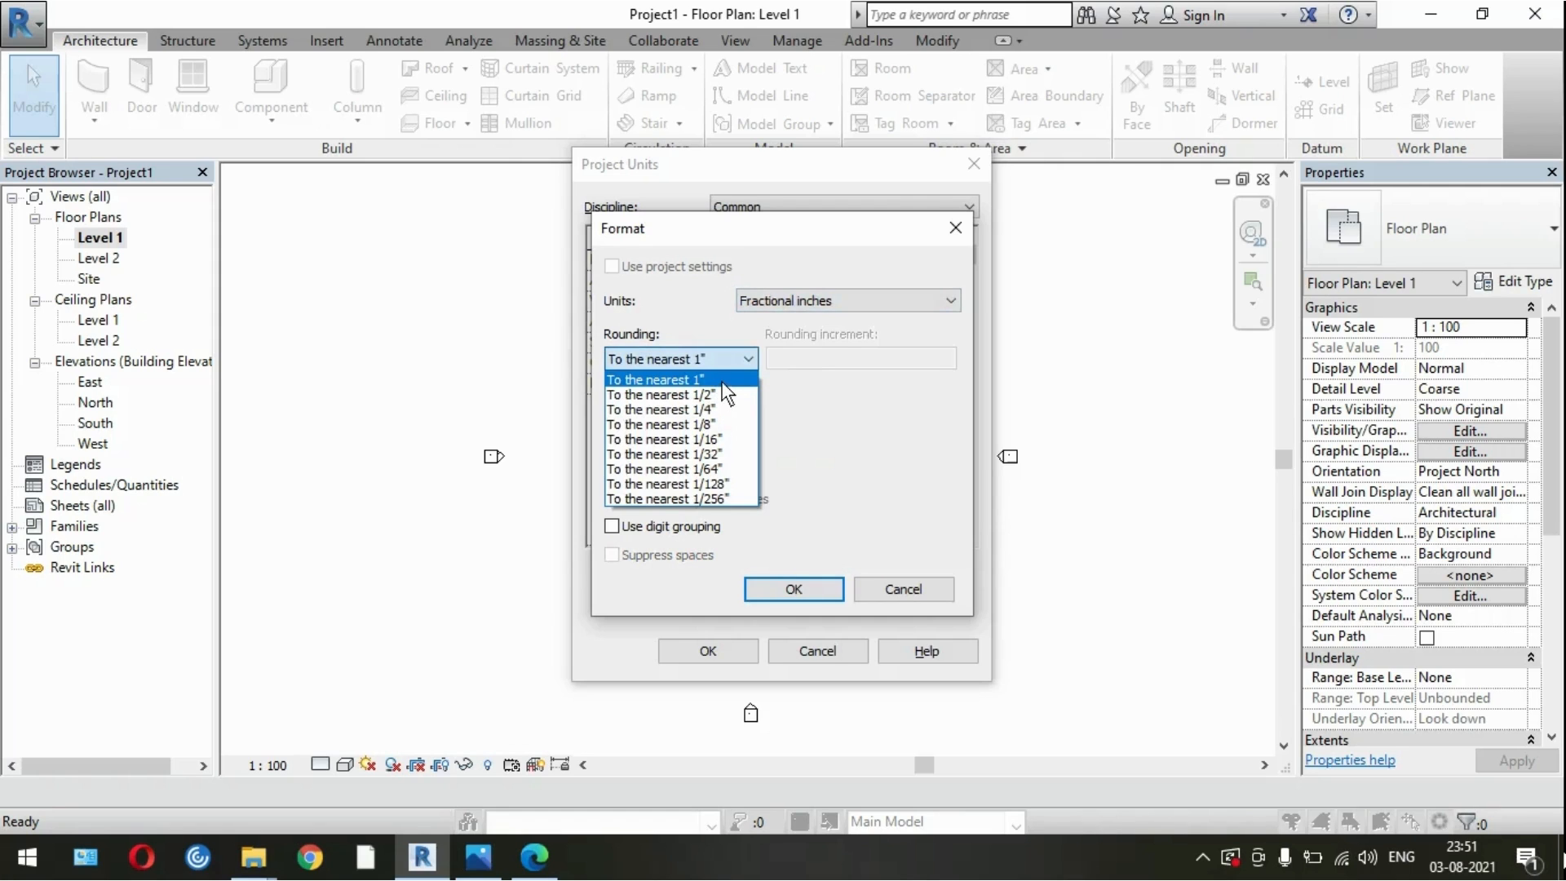
pyautogui.click(722, 380)
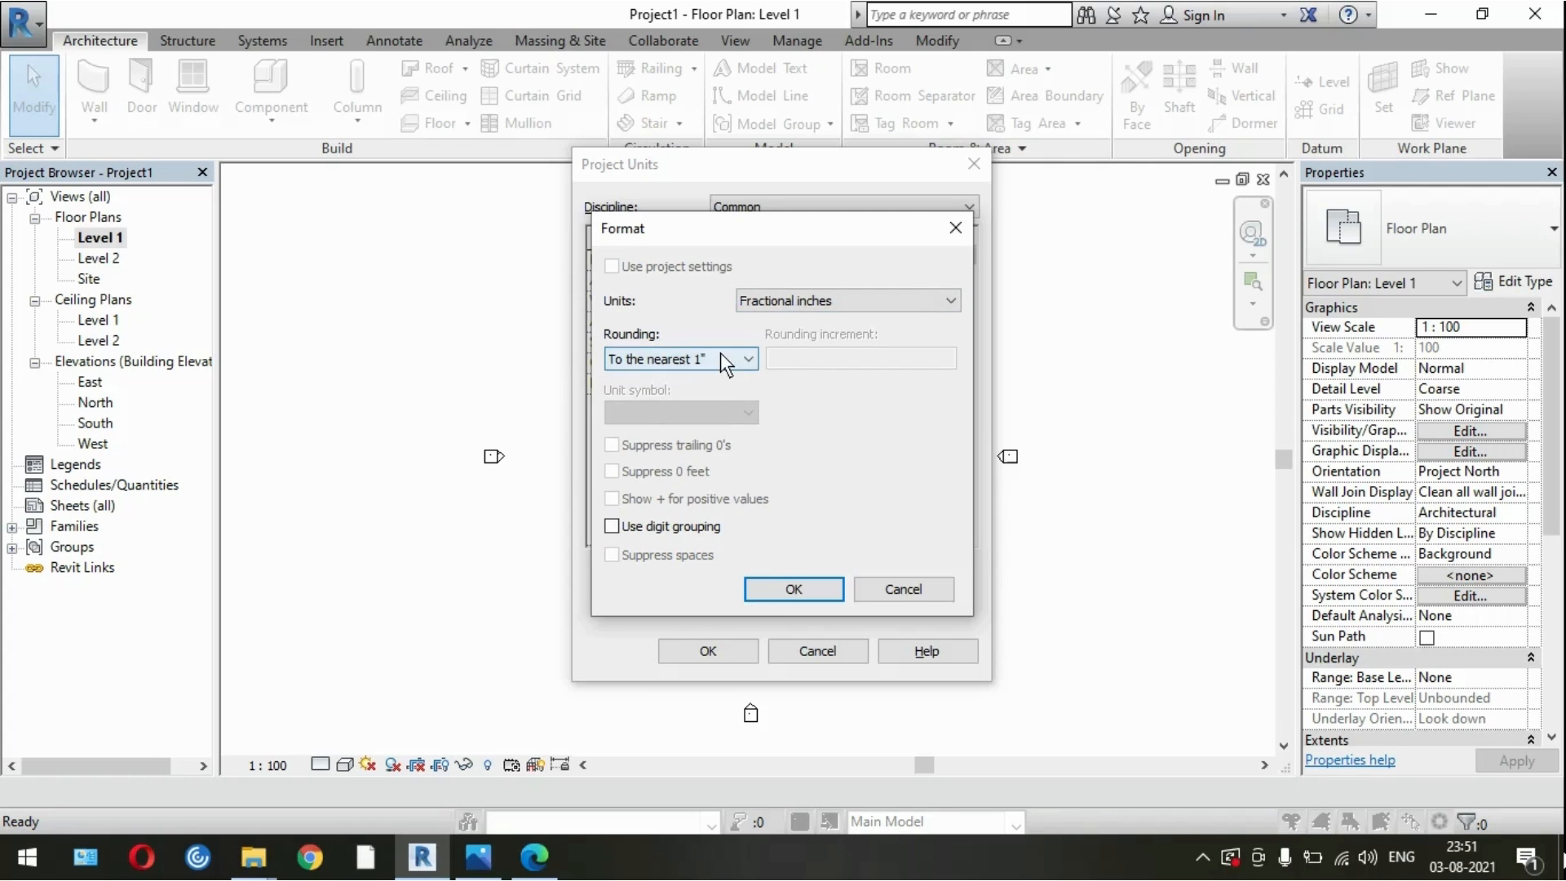
pyautogui.click(635, 359)
pyautogui.click(640, 384)
pyautogui.click(785, 585)
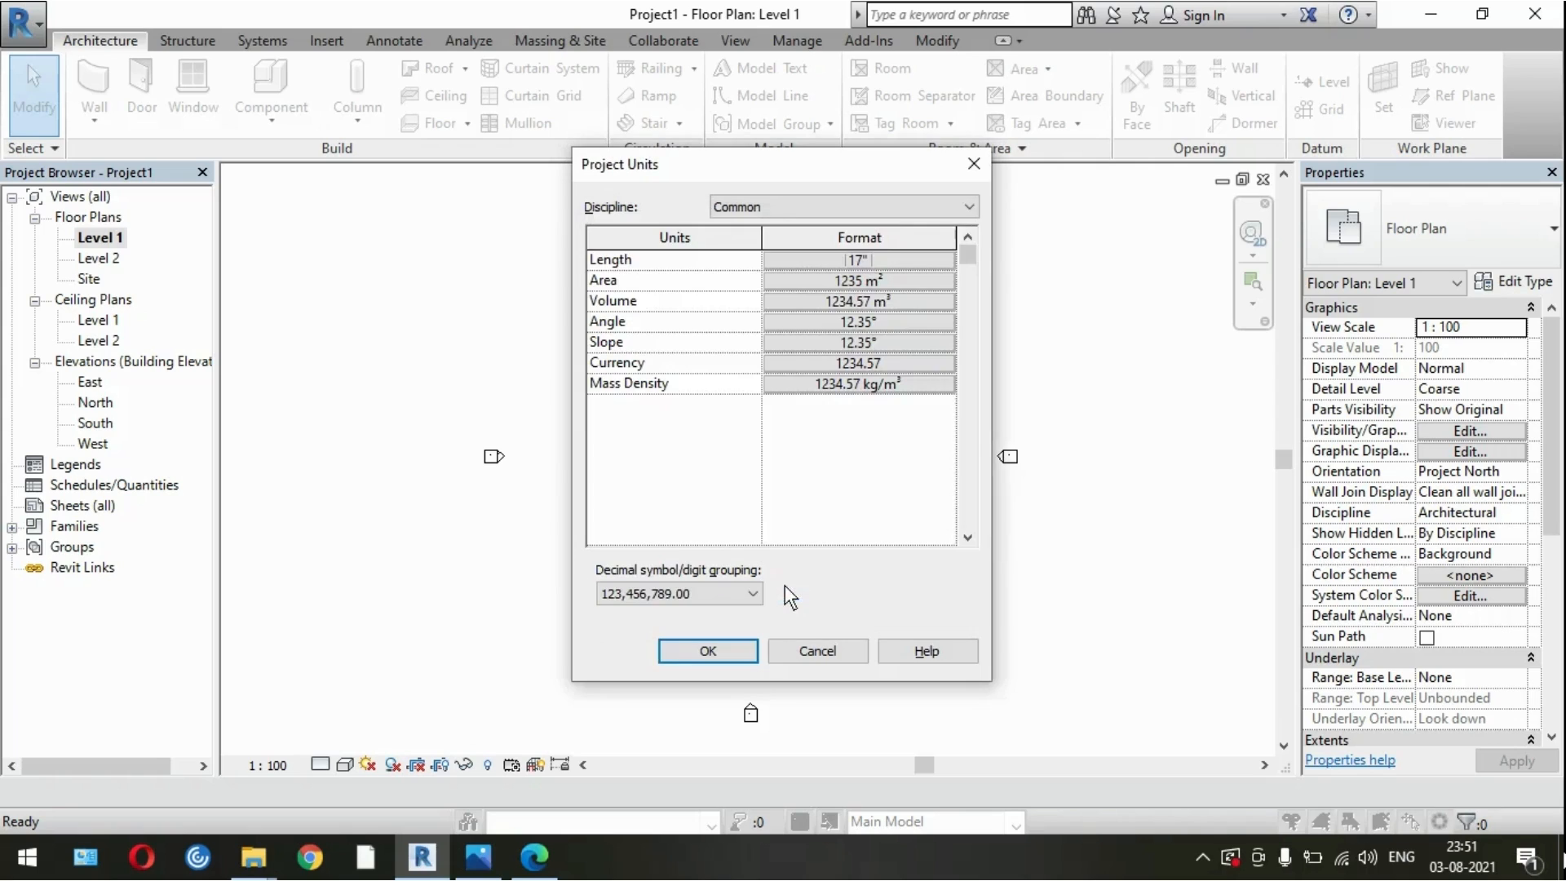
# Step: Reopen the length format, choose feet and fractional inches rounded to the nearest 1", and apply the project units
pyautogui.click(824, 261)
pyautogui.click(794, 306)
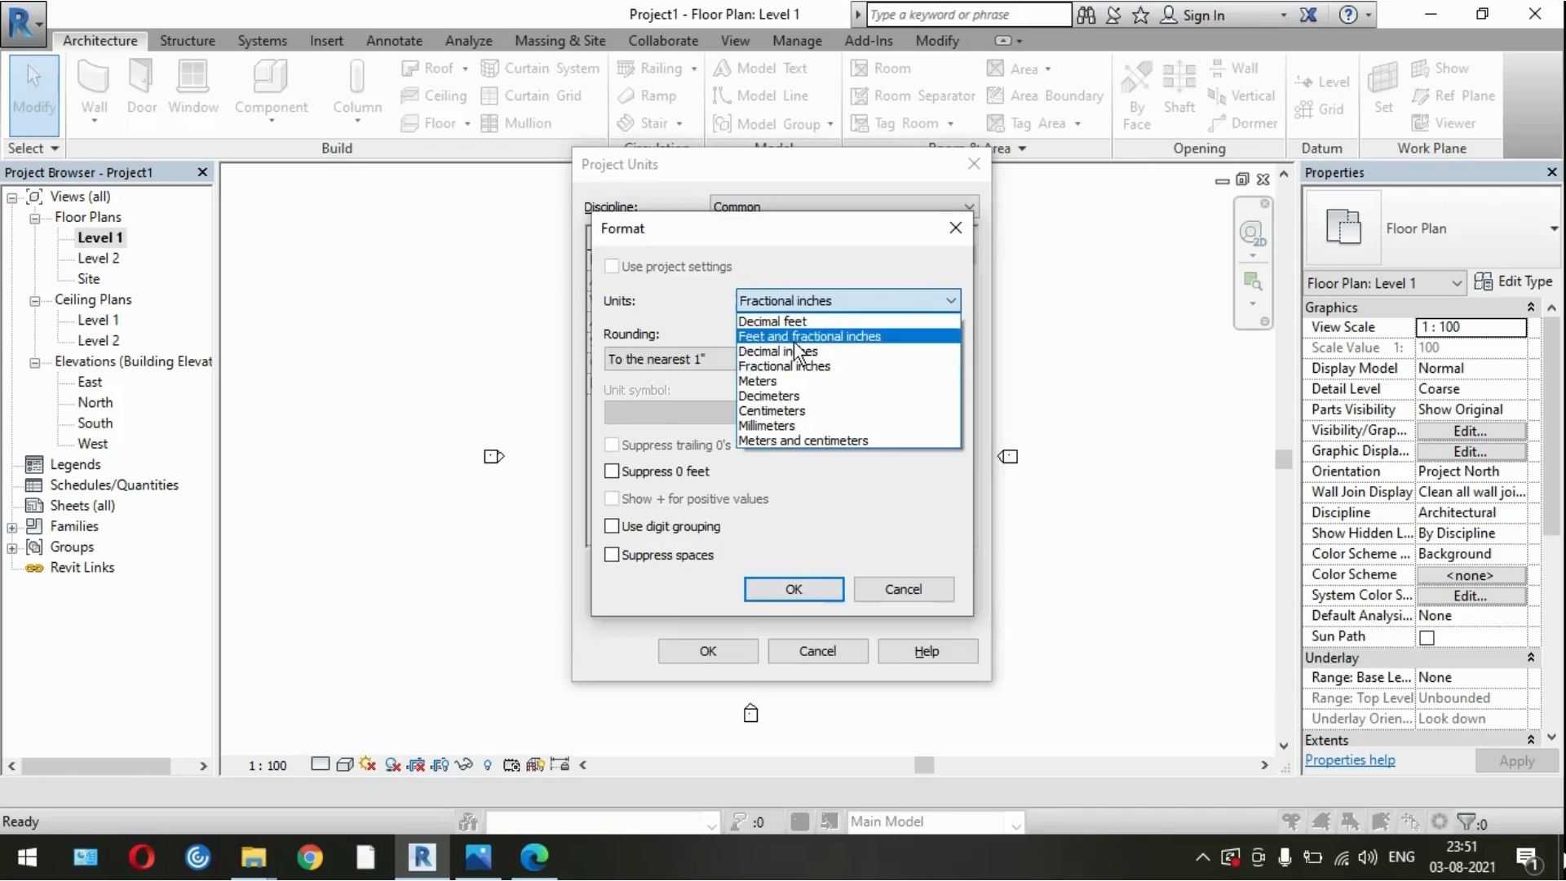
pyautogui.click(795, 336)
pyautogui.click(740, 359)
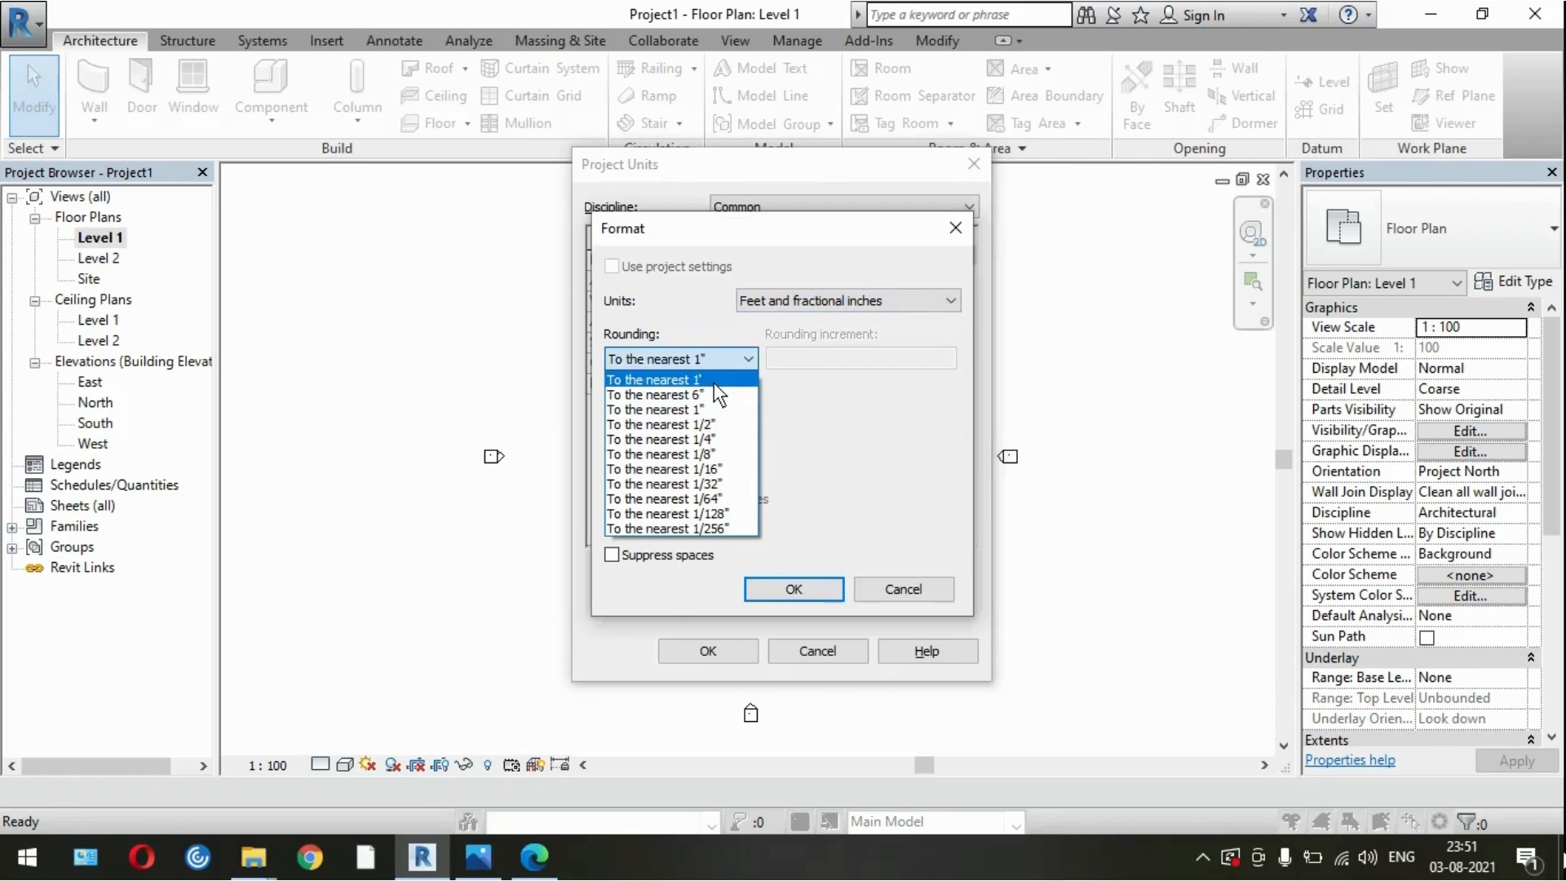
pyautogui.click(716, 411)
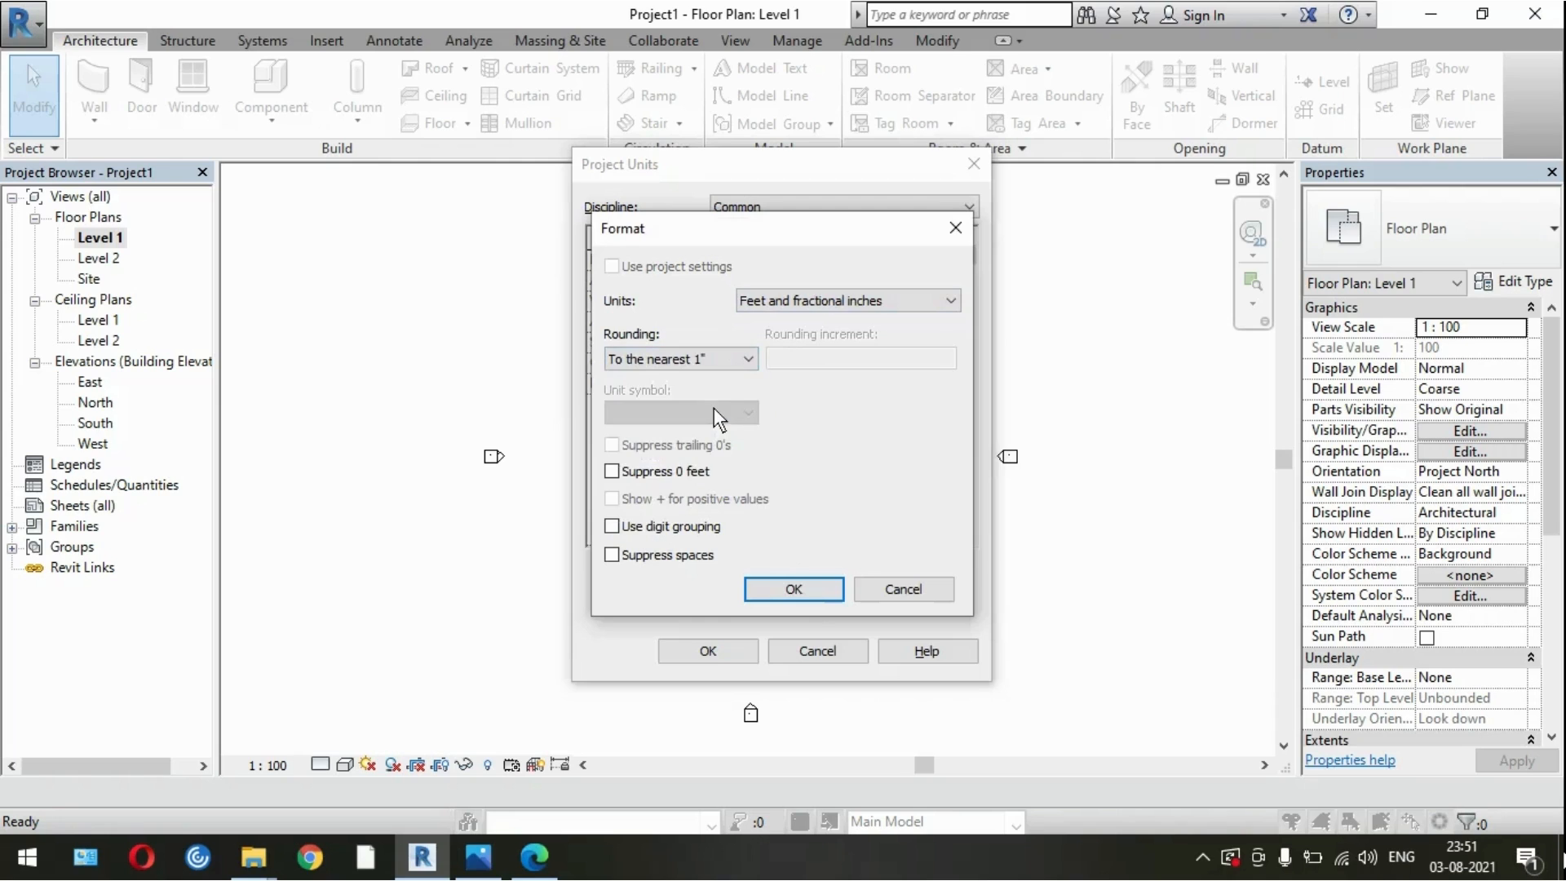
pyautogui.click(810, 598)
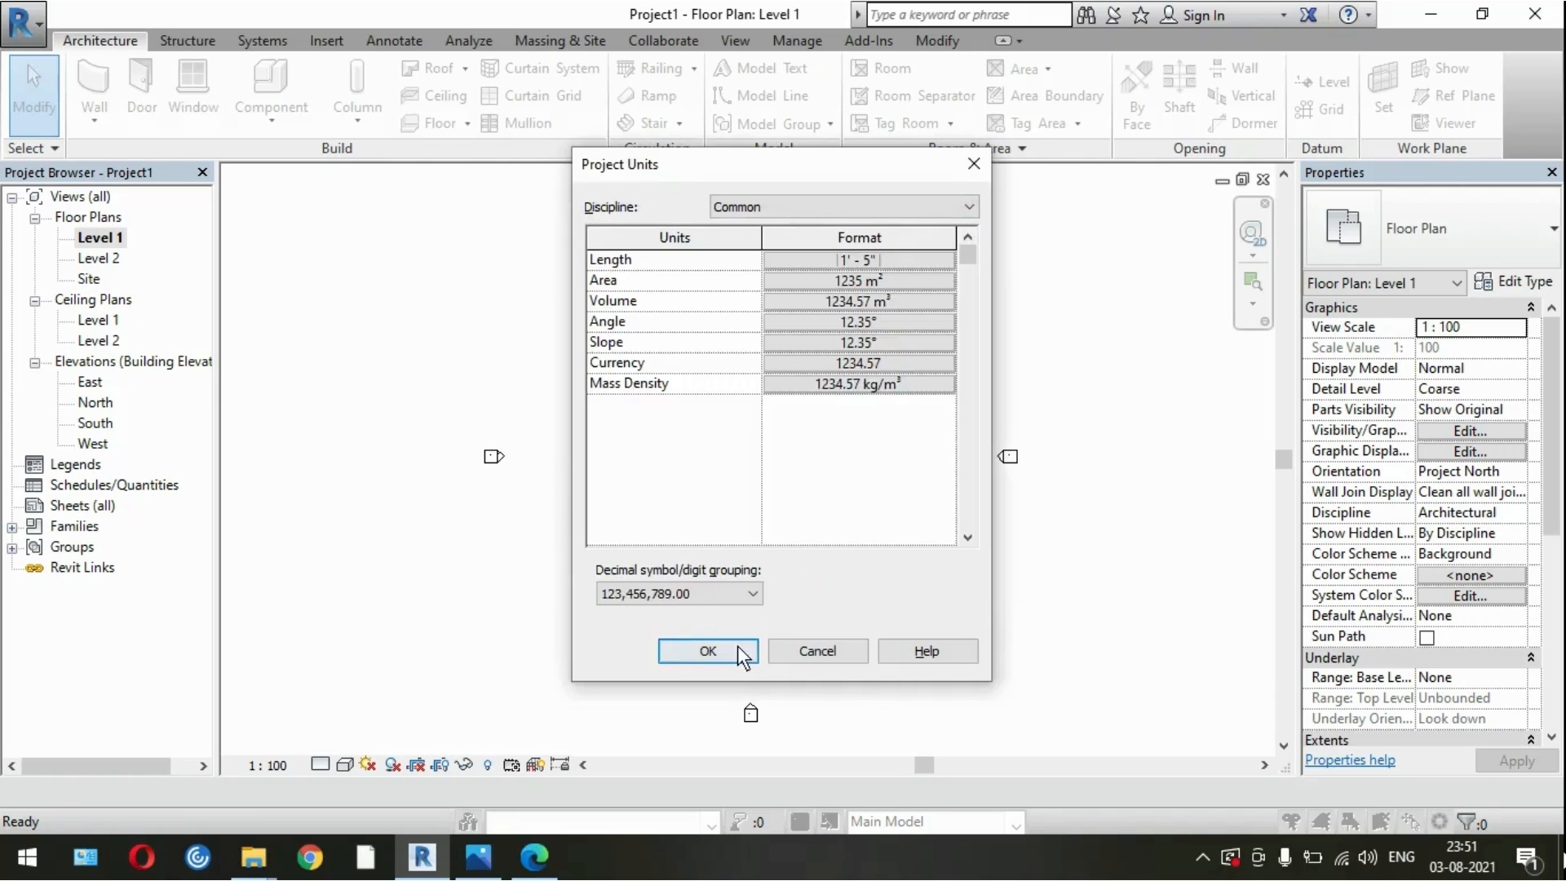
pyautogui.click(707, 650)
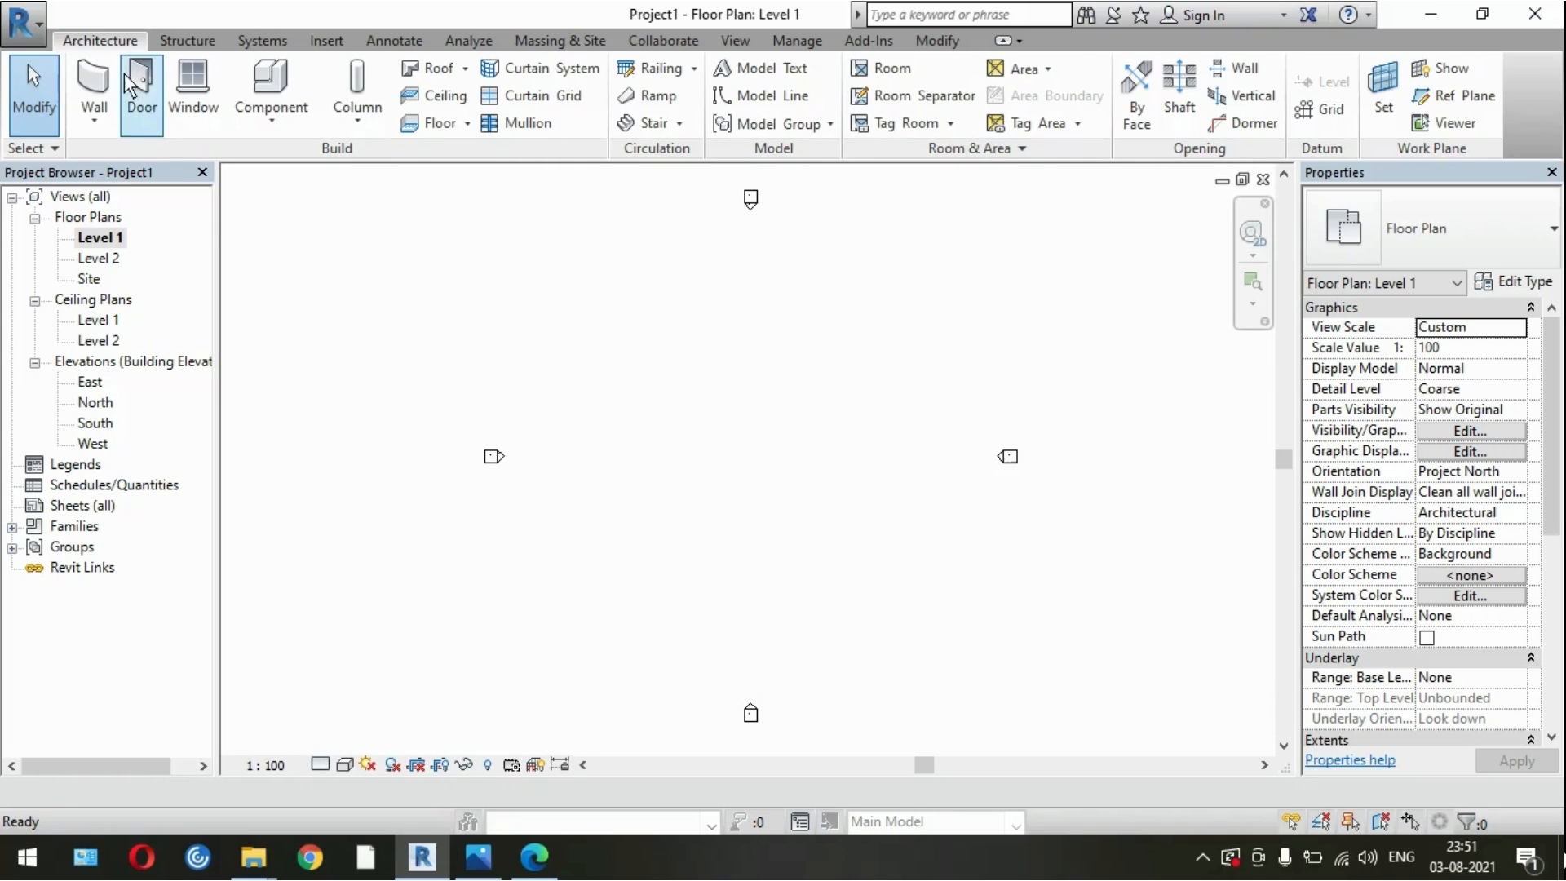
# Step: Draw a stepped chain of architectural walls from a vertical segment about 36' long, ending with a 1' horizontal segment
pyautogui.click(87, 114)
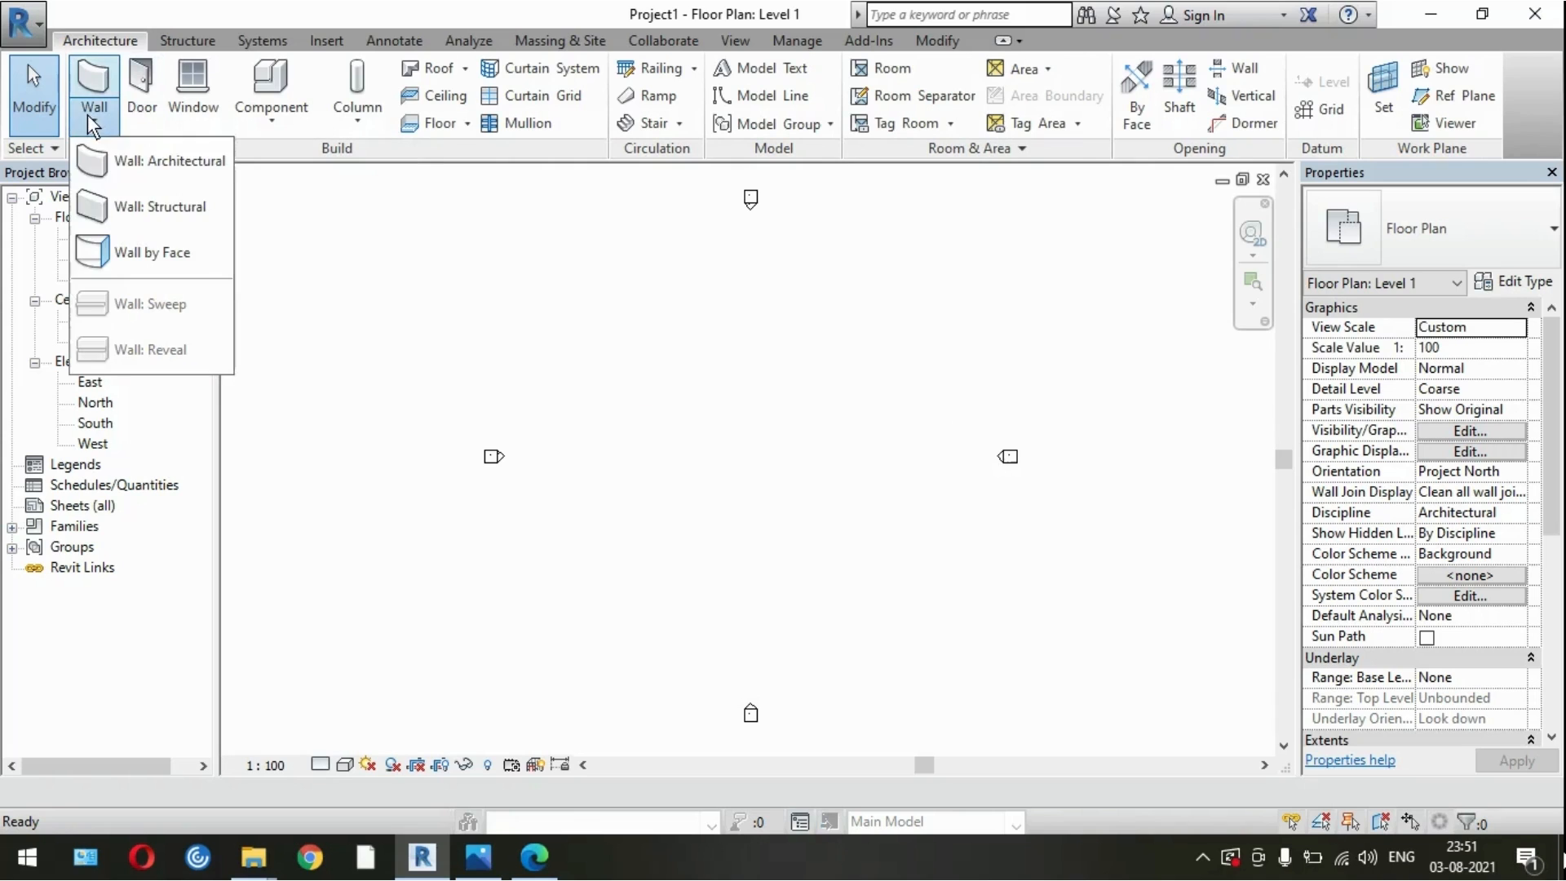
pyautogui.click(147, 156)
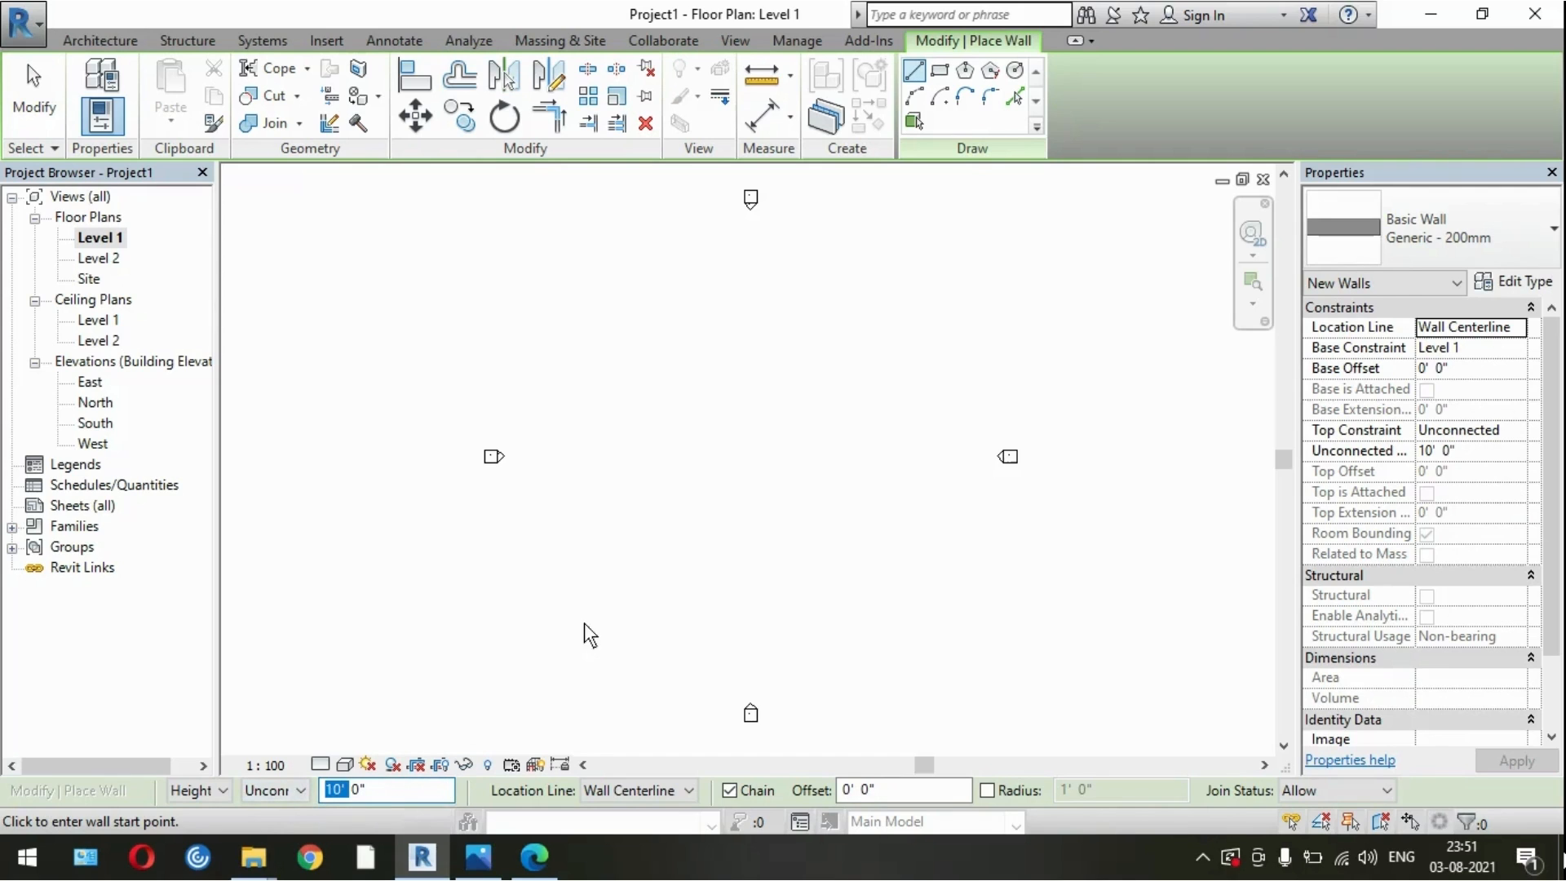
pyautogui.click(632, 291)
pyautogui.click(632, 402)
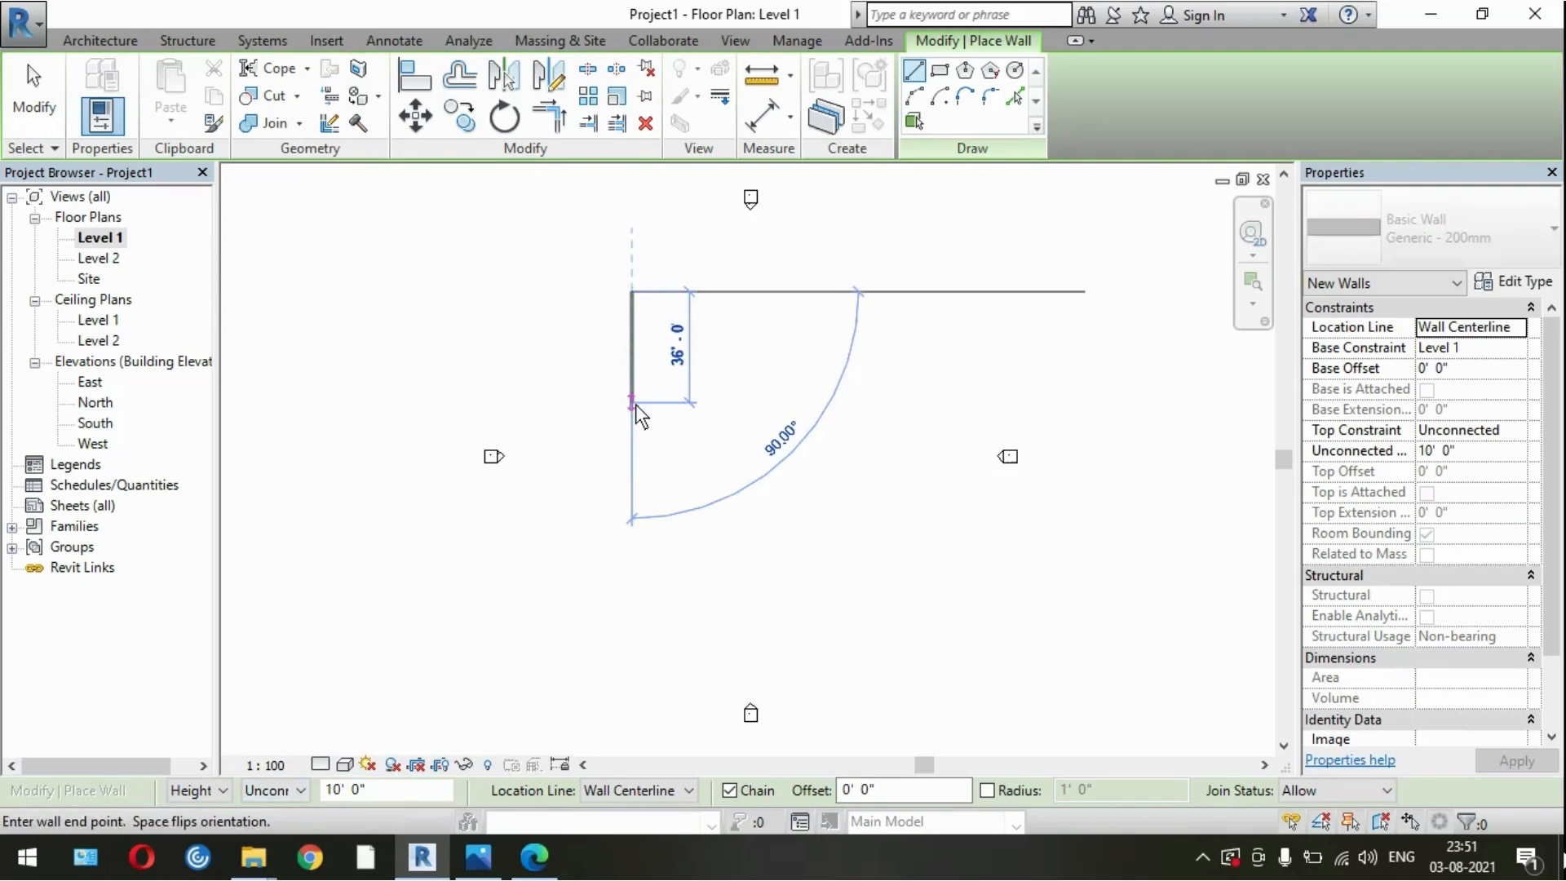
pyautogui.click(705, 403)
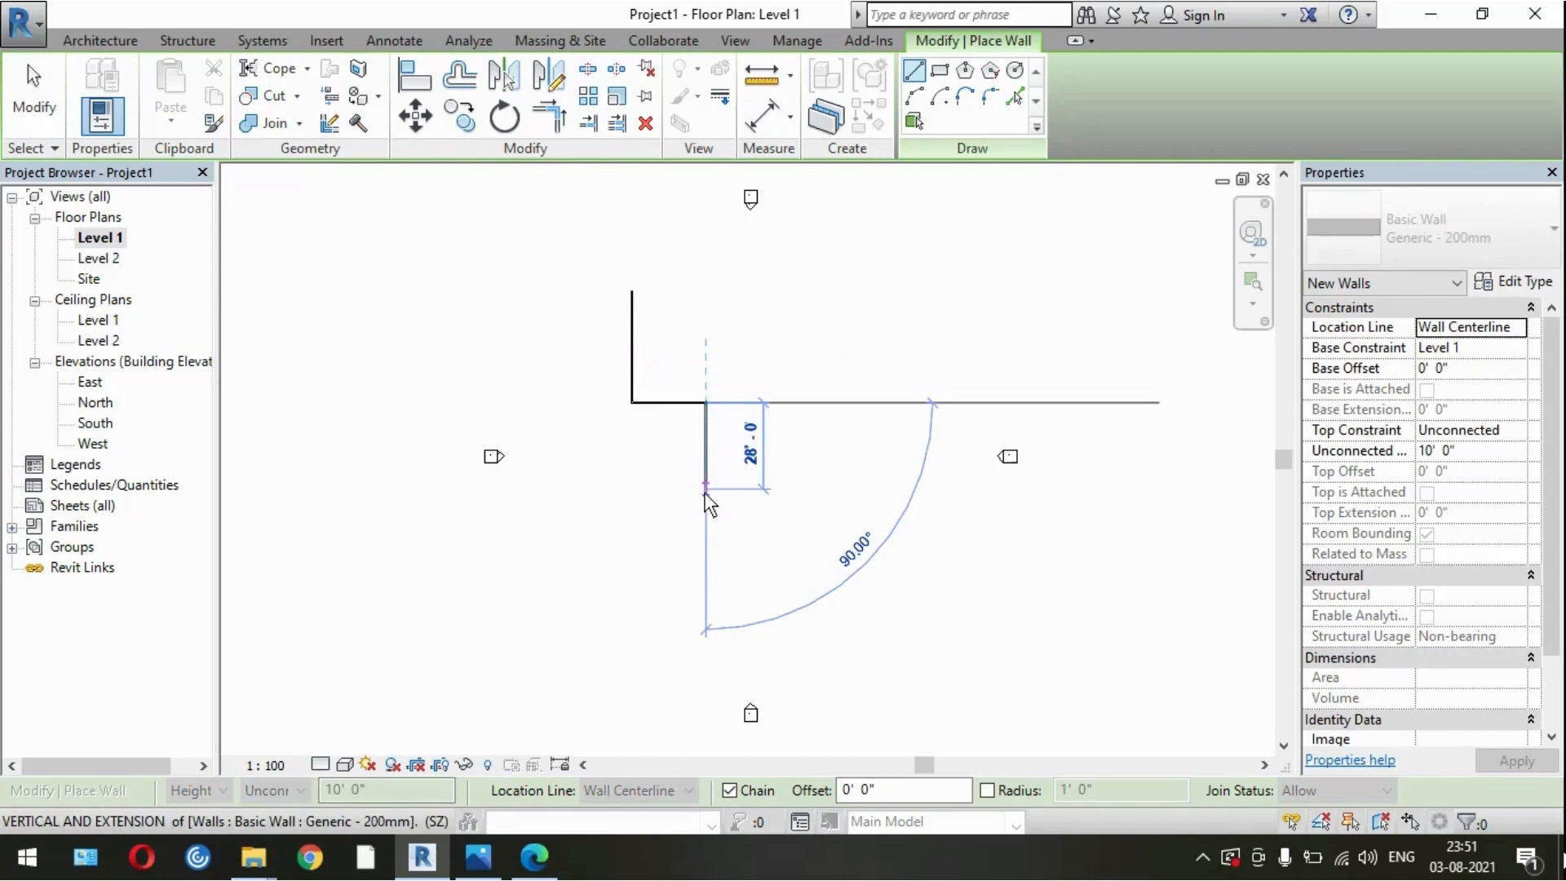
pyautogui.click(706, 500)
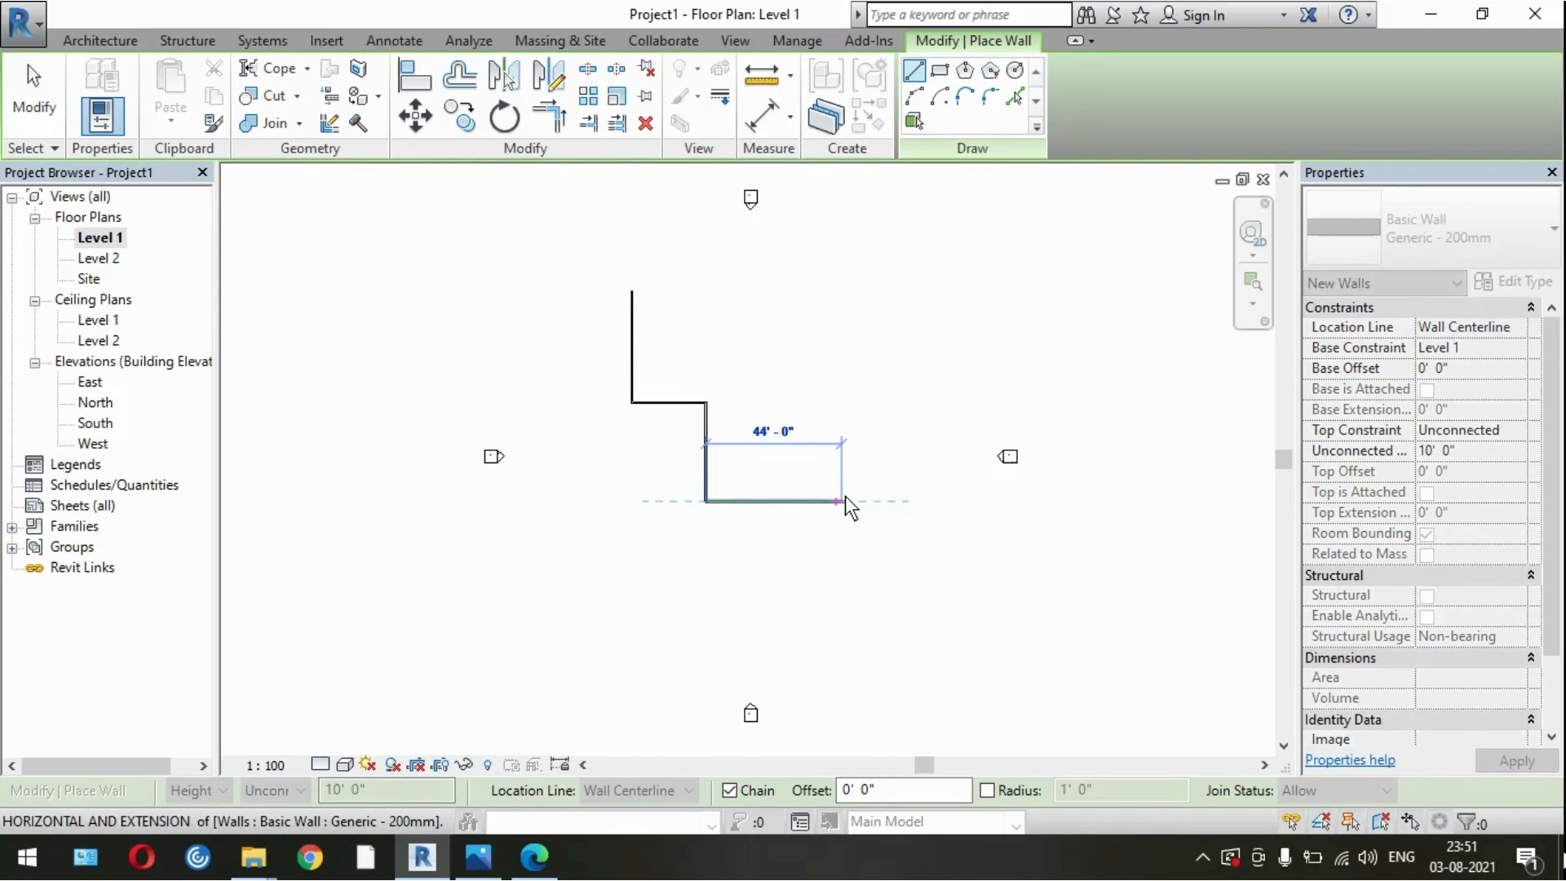
pyautogui.write("1'")
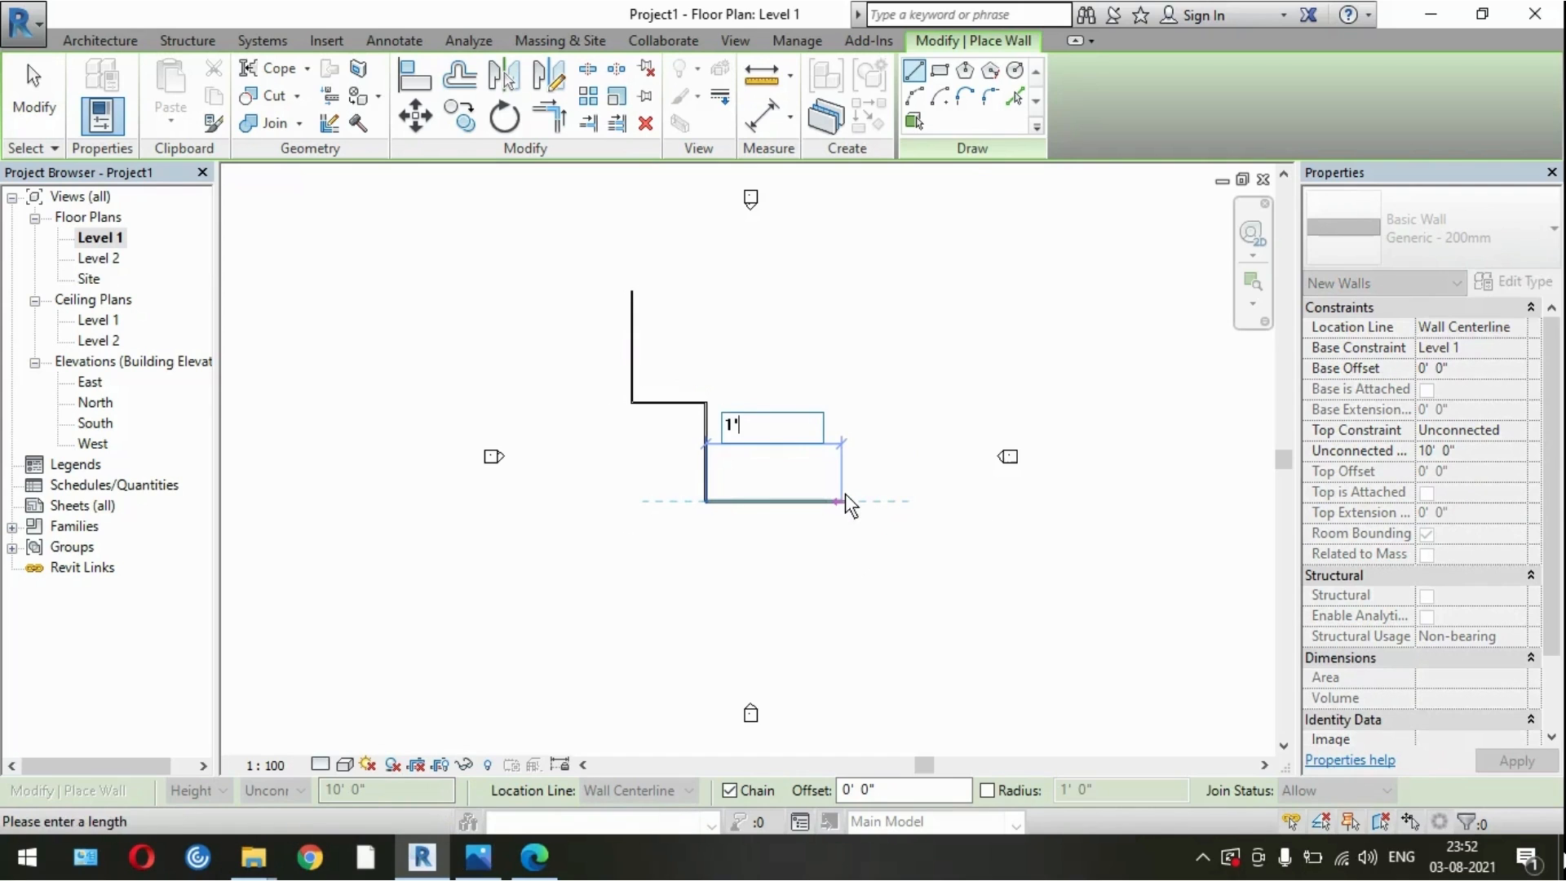
pyautogui.press('Return')
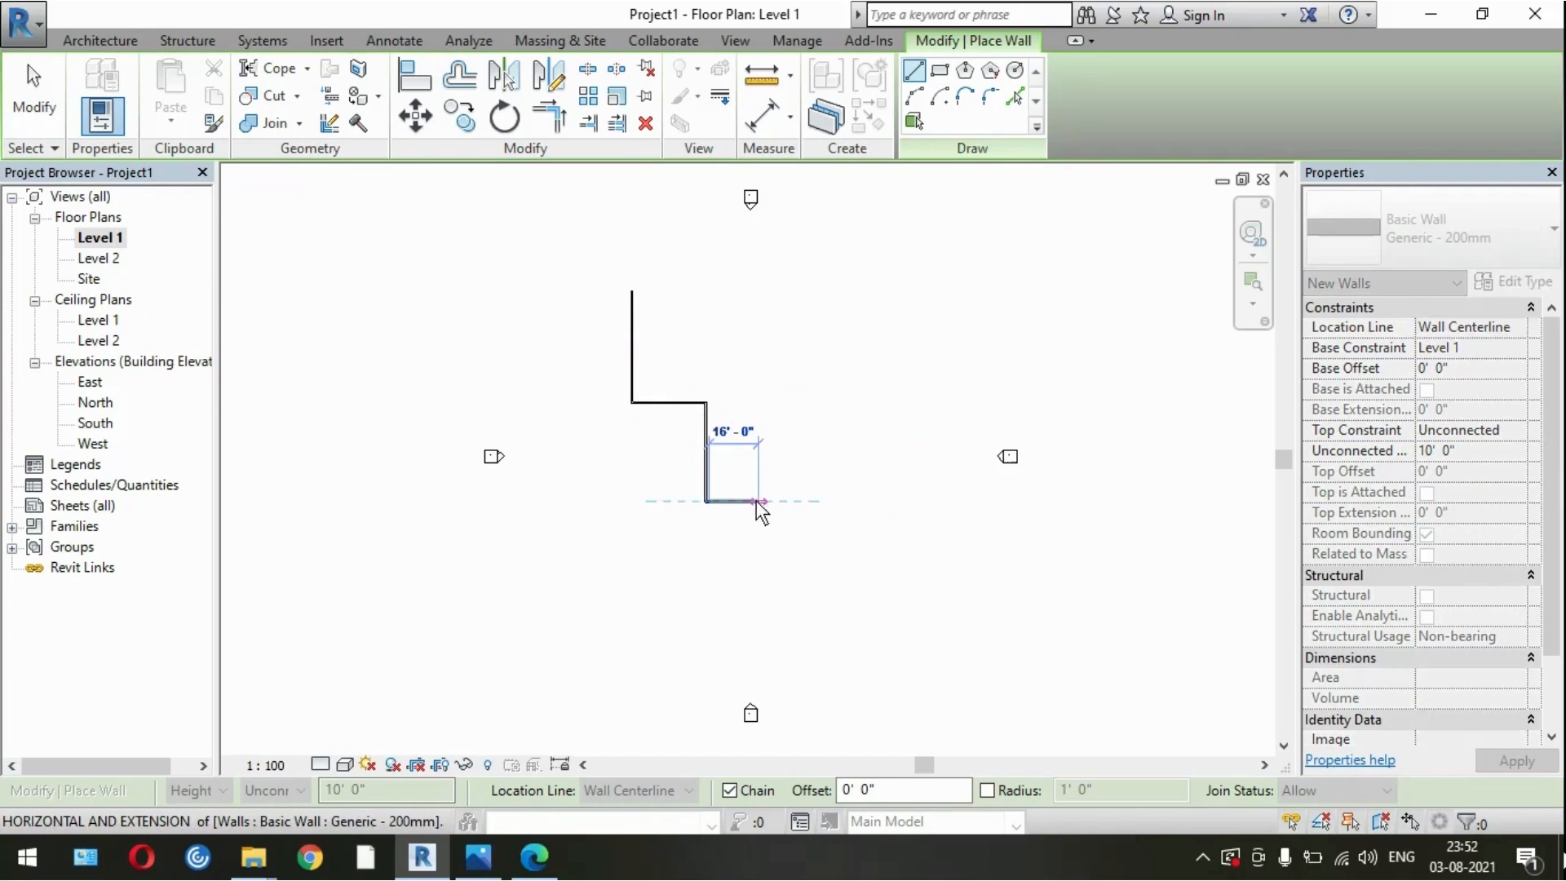
# Step: Add a 15' horizontal wall as the bottom segment of the stepped wall chain
pyautogui.scroll(4, 791, 502)
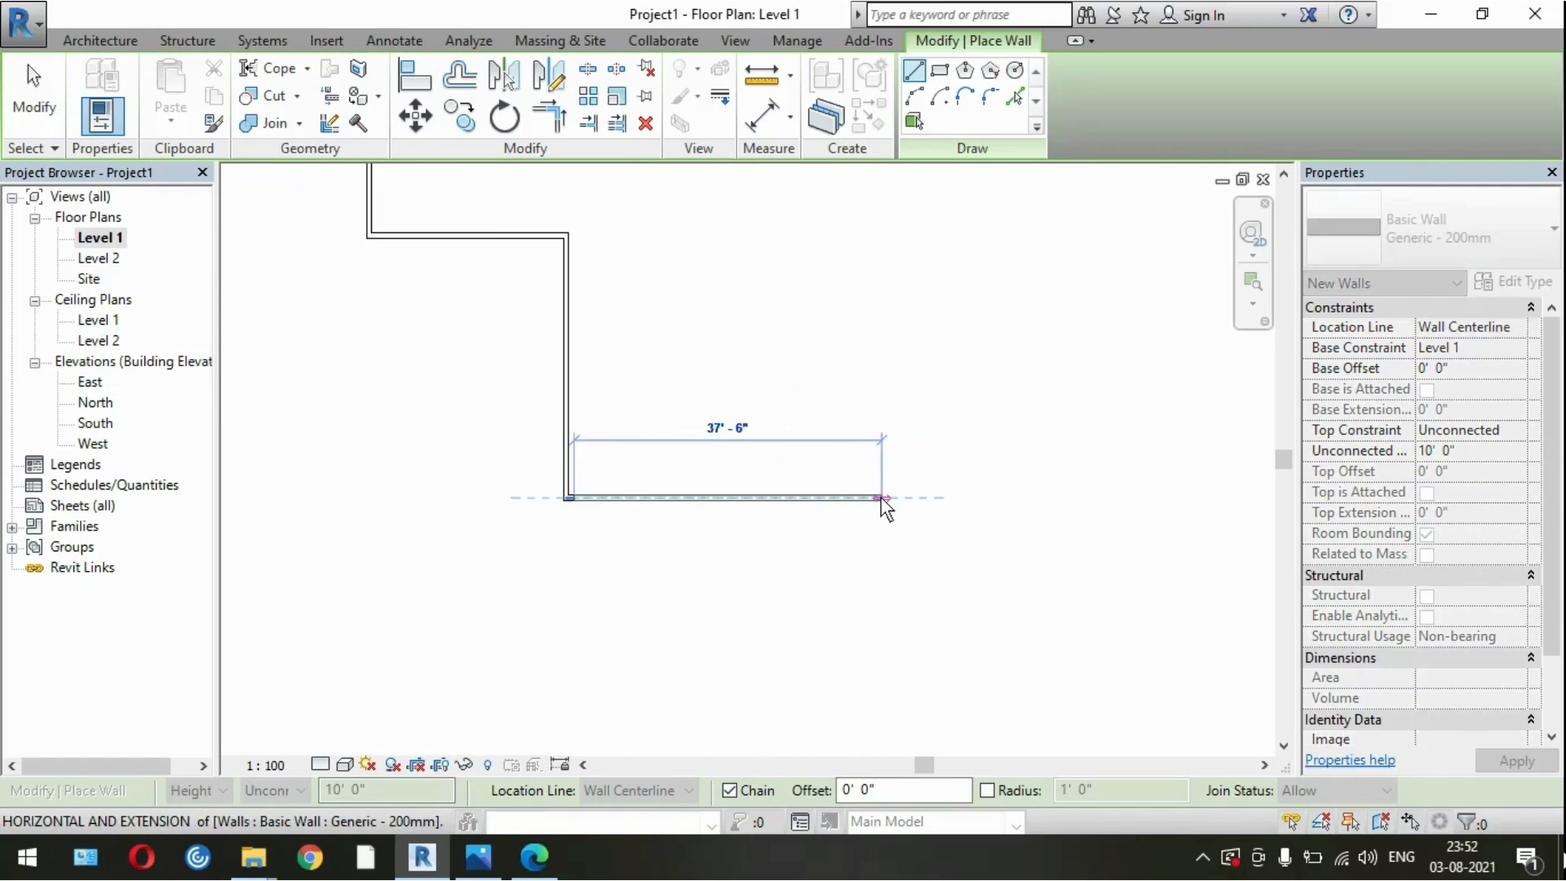
pyautogui.write('15')
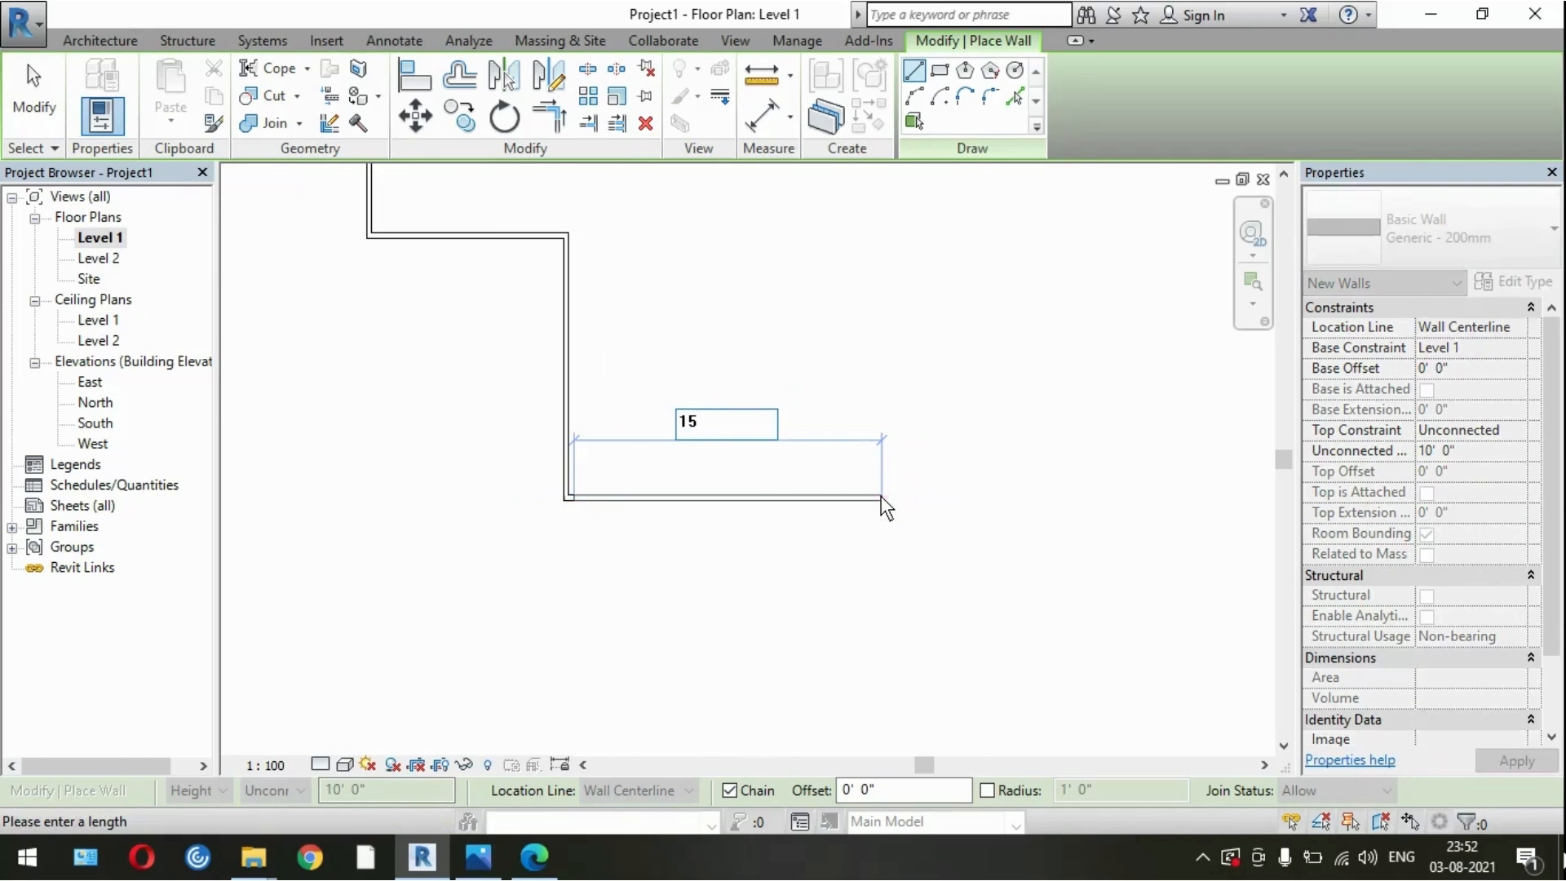
pyautogui.write("'")
pyautogui.press('Return')
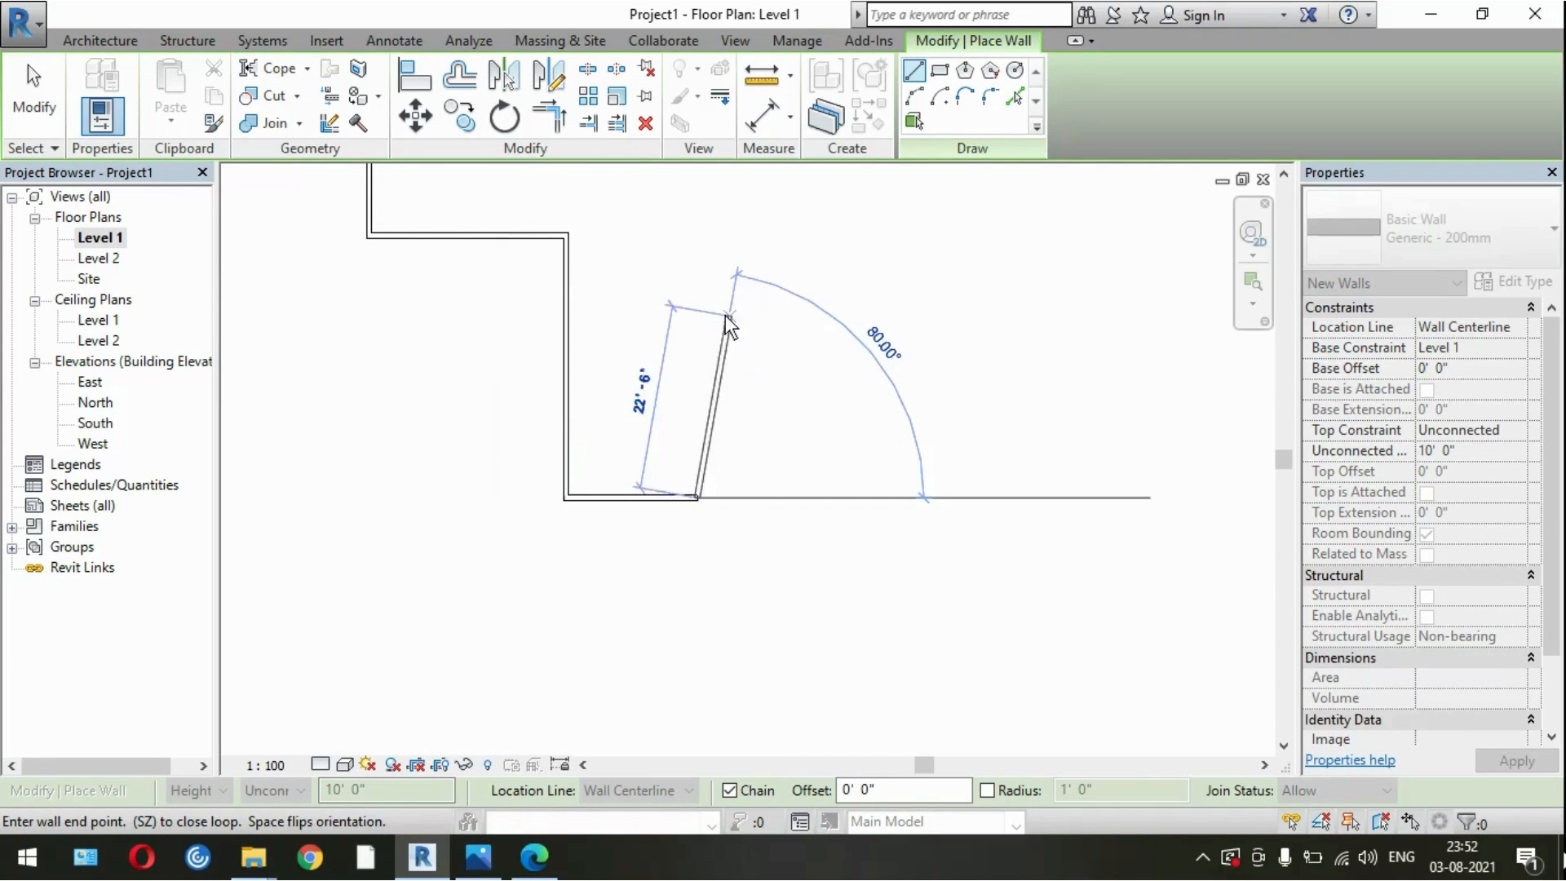
# Step: Continue the chain in steps up and to the right, with vertical walls about 13' and about 26'6" long joined by a horizontal wall
pyautogui.click(694, 392)
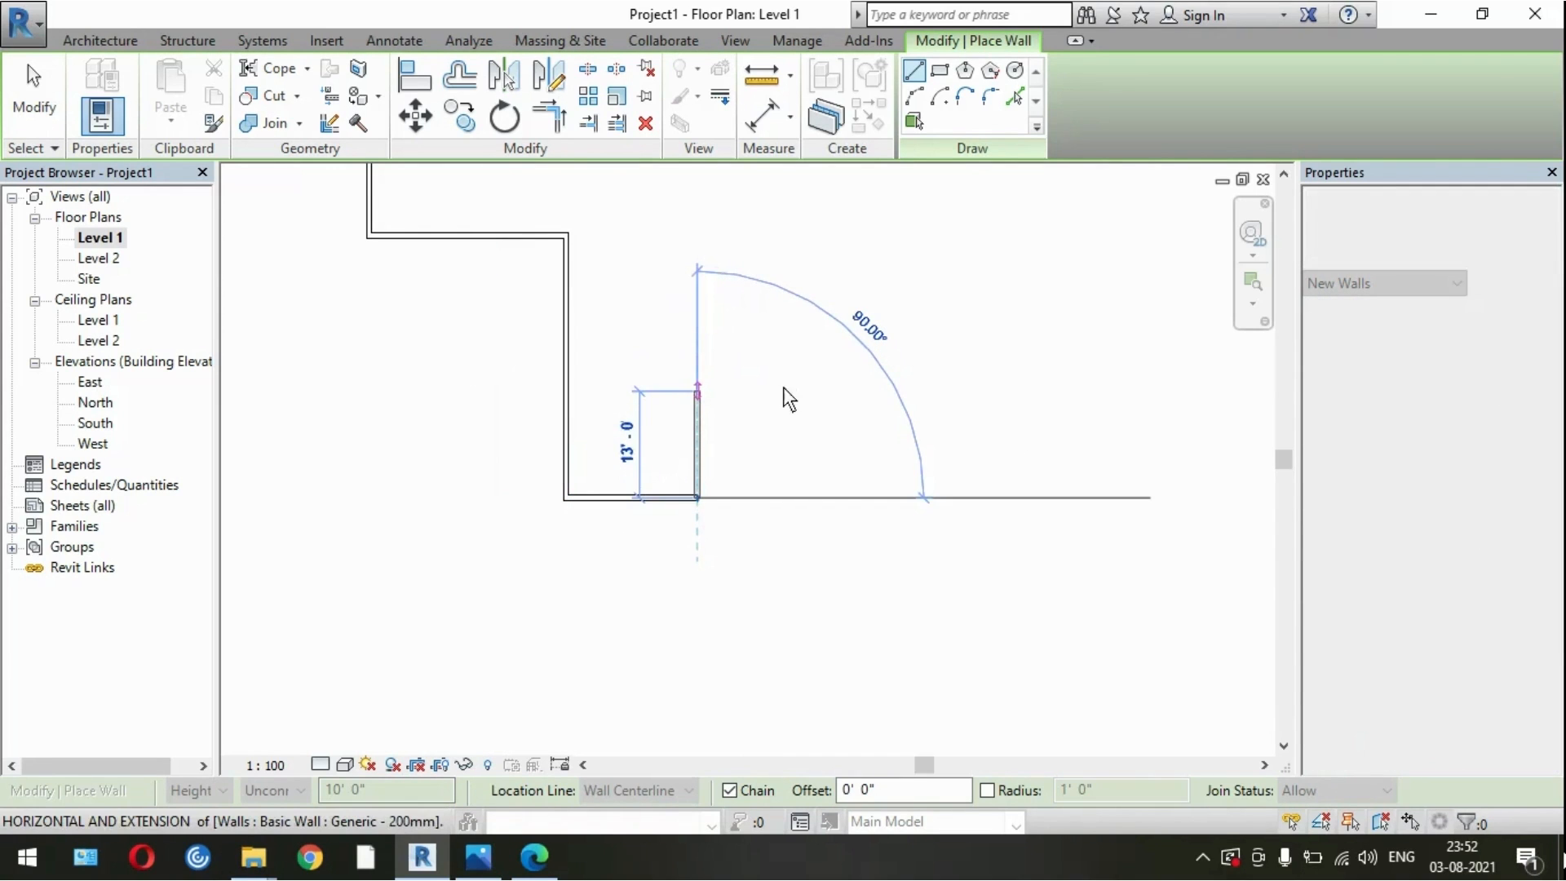
pyautogui.click(847, 392)
pyautogui.scroll(-2, 881, 408)
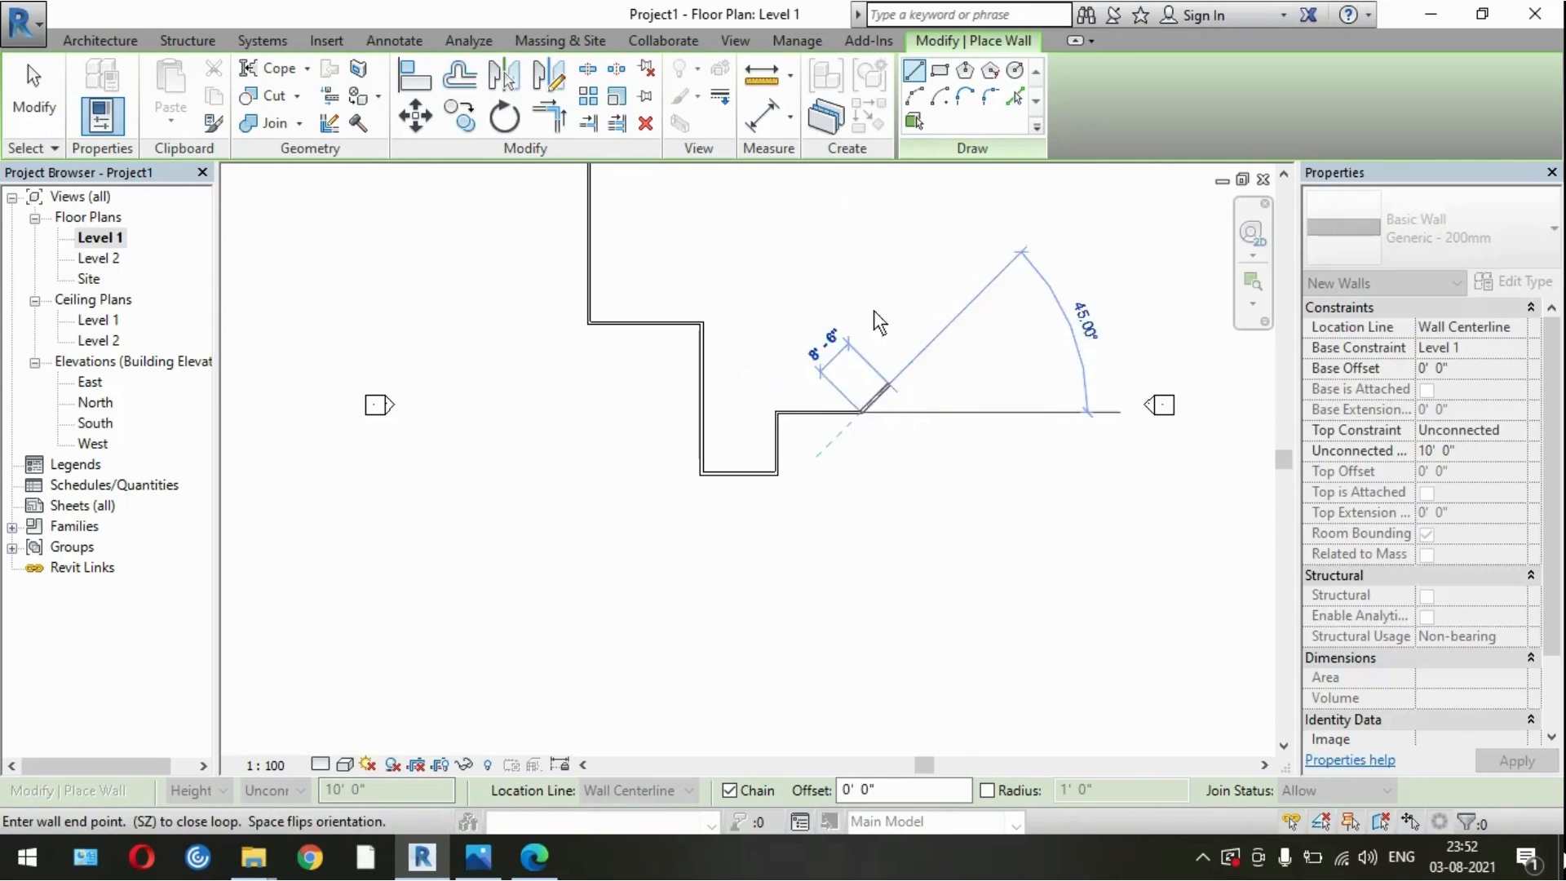
pyautogui.click(868, 287)
pyautogui.scroll(-2, 875, 423)
pyautogui.scroll(2, 873, 295)
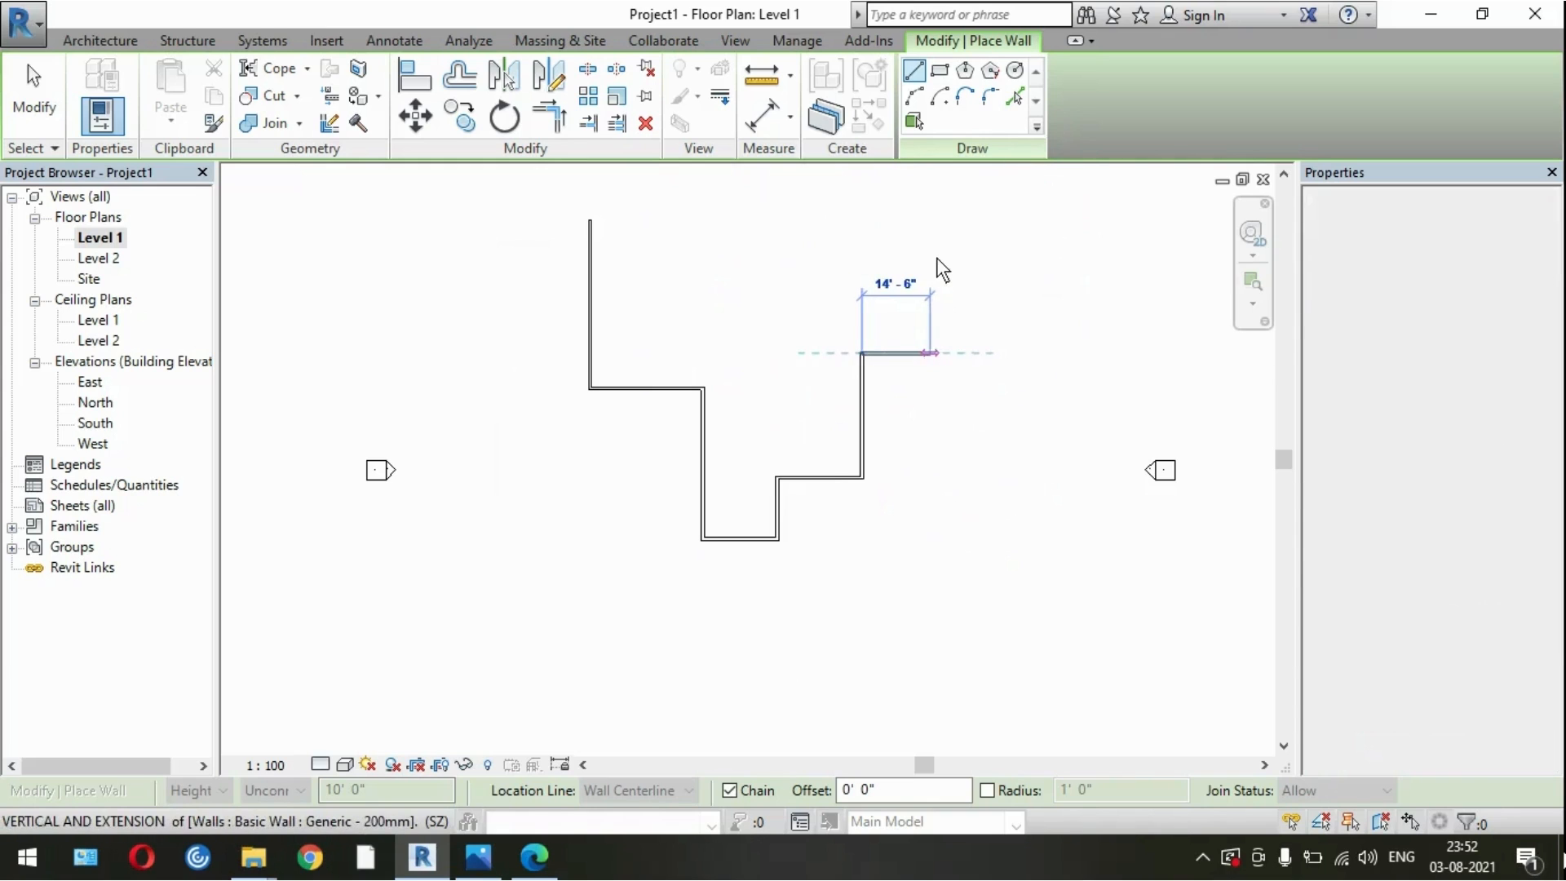
# Step: Add a horizontal wall about 14'6" long and a vertical wall about 28'6" long, and close the outline at the chain's start point
pyautogui.click(930, 352)
pyautogui.click(932, 221)
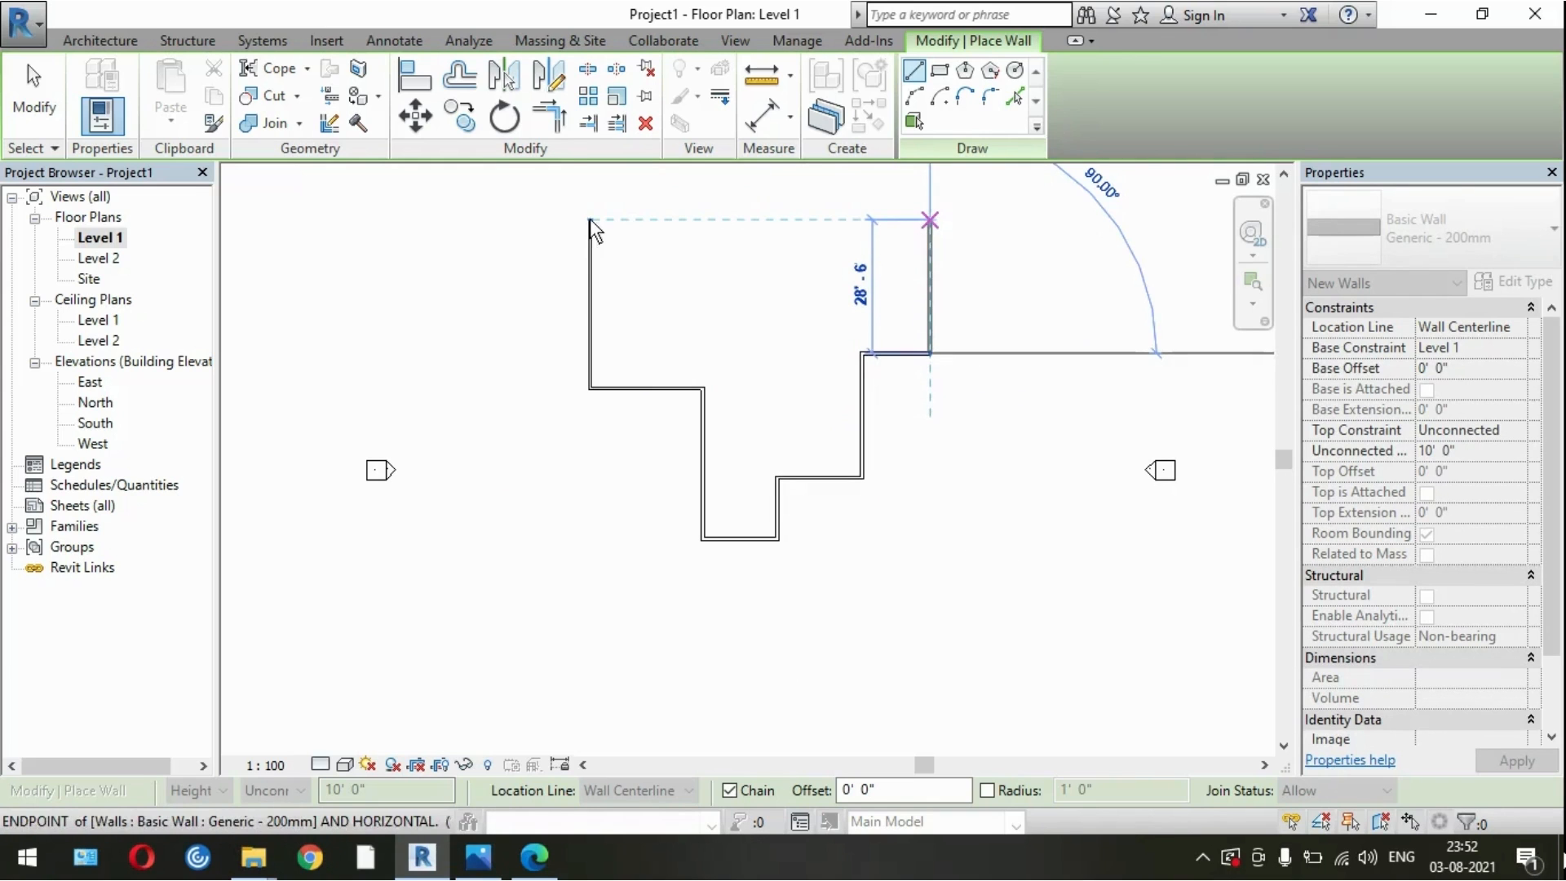
pyautogui.click(589, 220)
pyautogui.scroll(1, 801, 423)
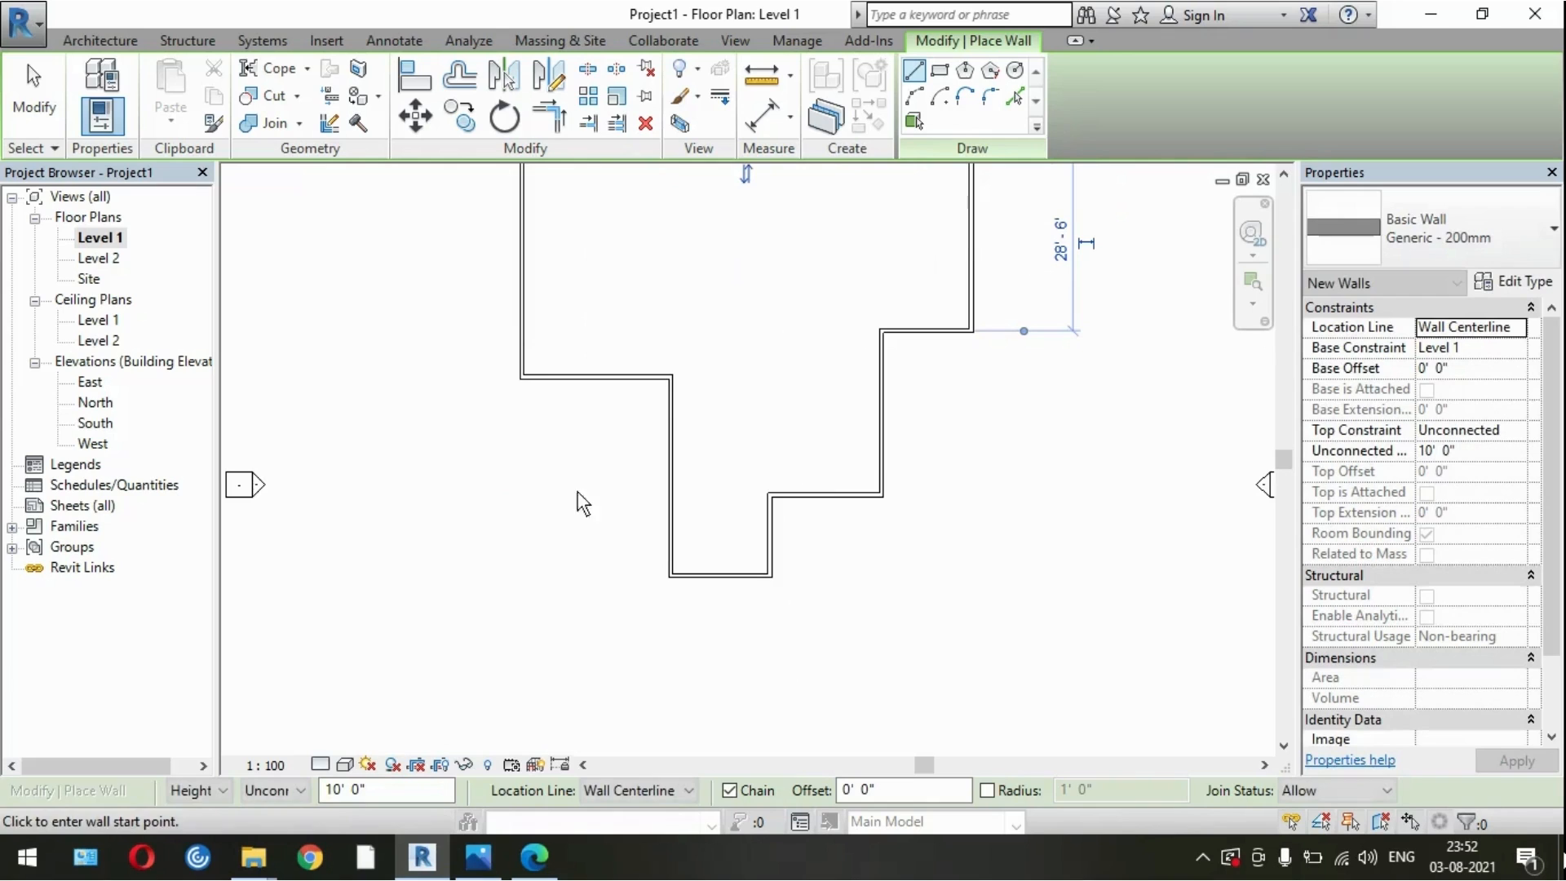
pyautogui.scroll(-1, 672, 589)
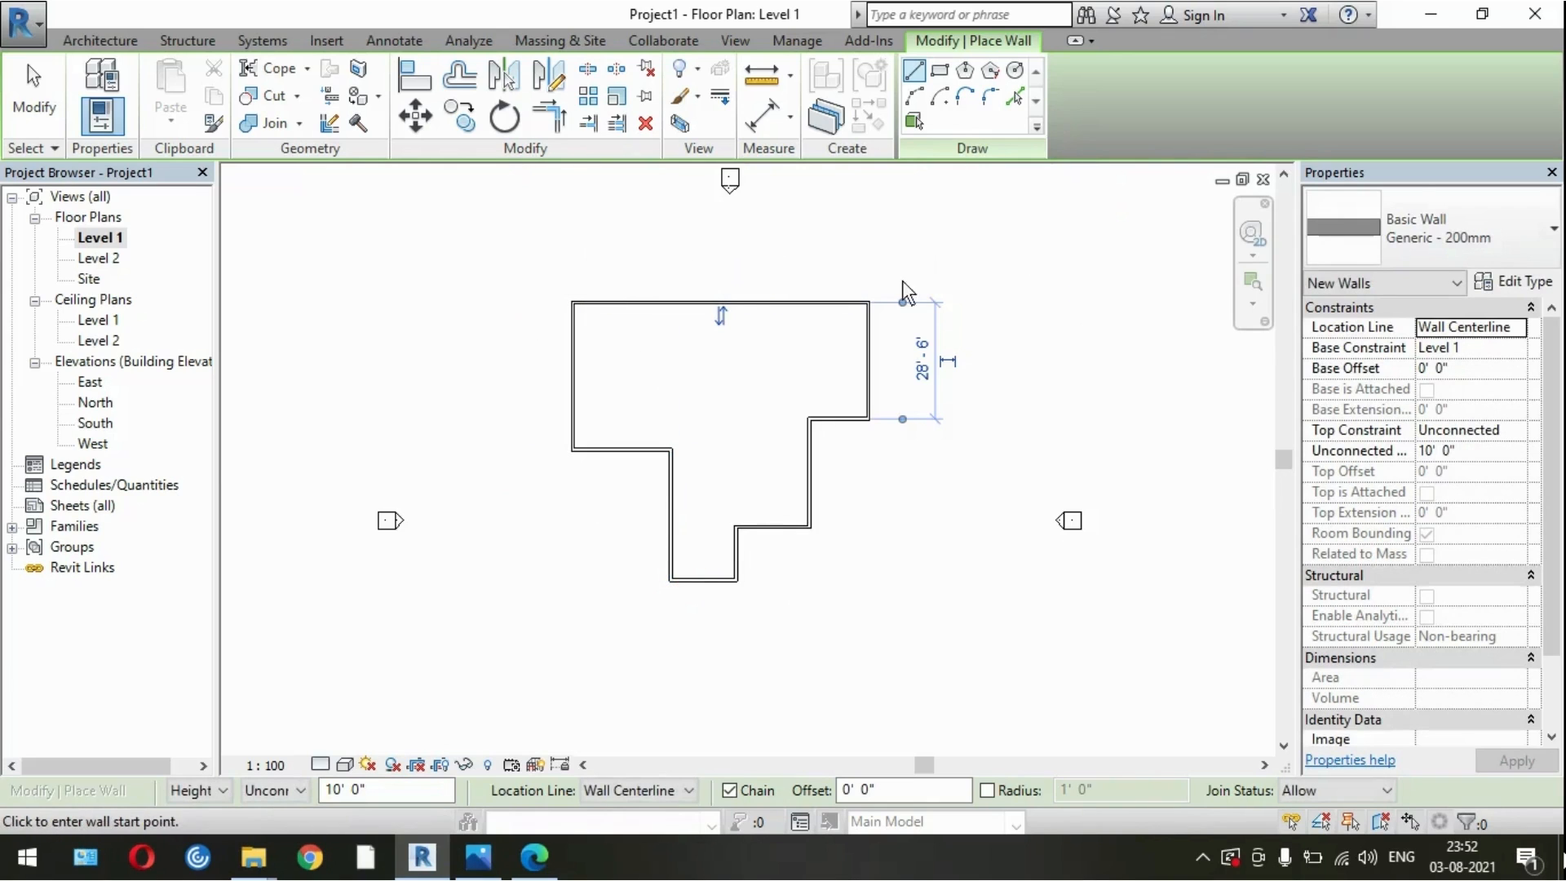
pyautogui.click(586, 456)
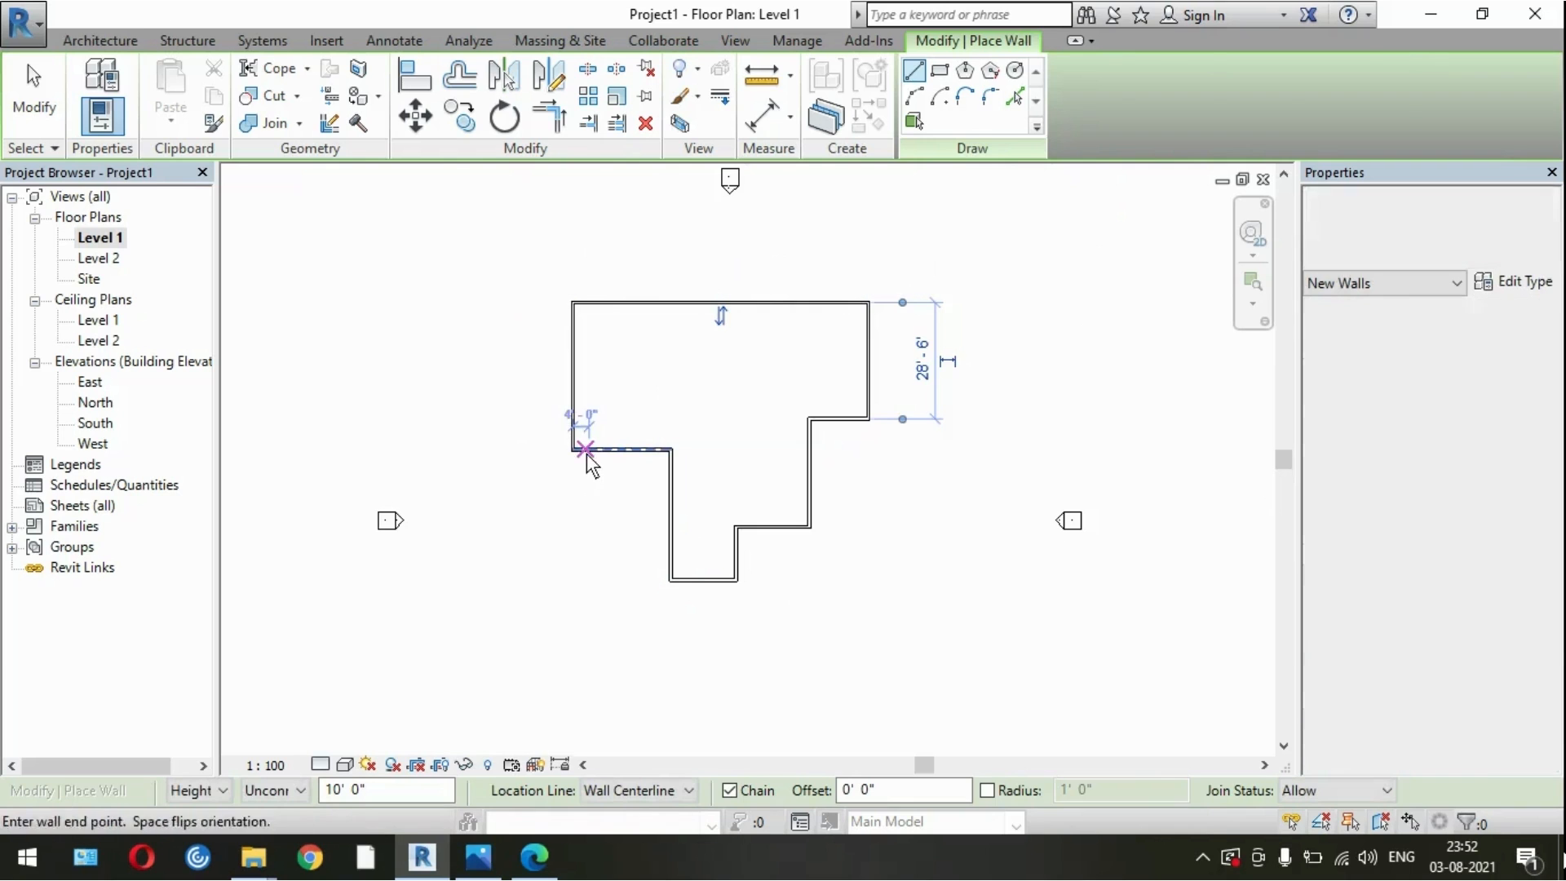
pyautogui.press('Escape')
pyautogui.press('Escape')
# Step: Enclose a room in the lower-left recess with architectural walls about 19' down and about 20' across to the existing vertical wall
pyautogui.click(107, 130)
pyautogui.click(134, 163)
pyautogui.click(589, 453)
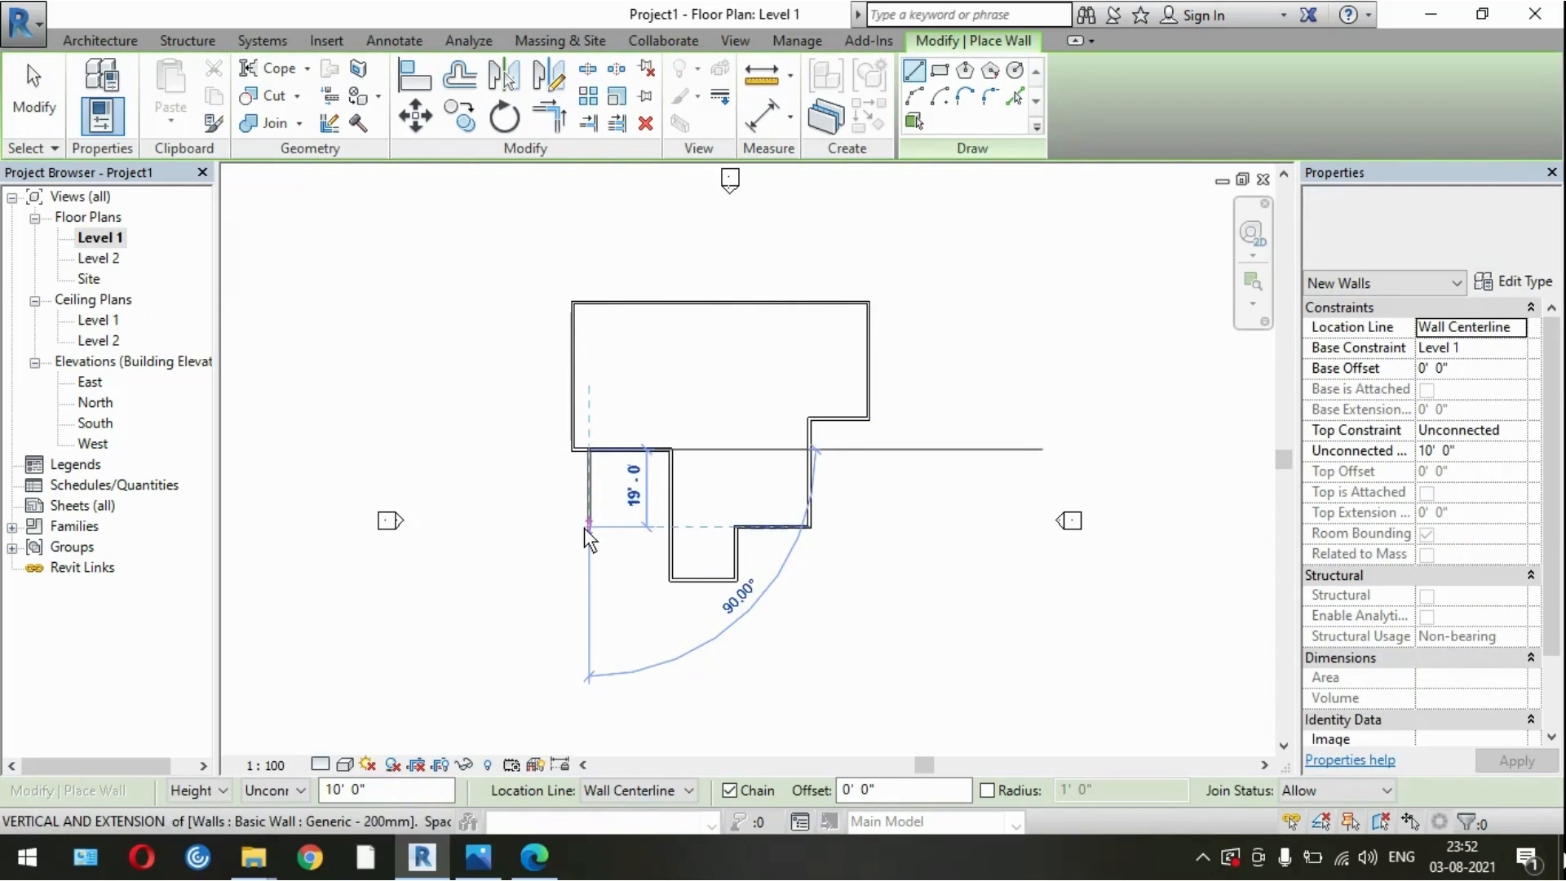
pyautogui.click(590, 529)
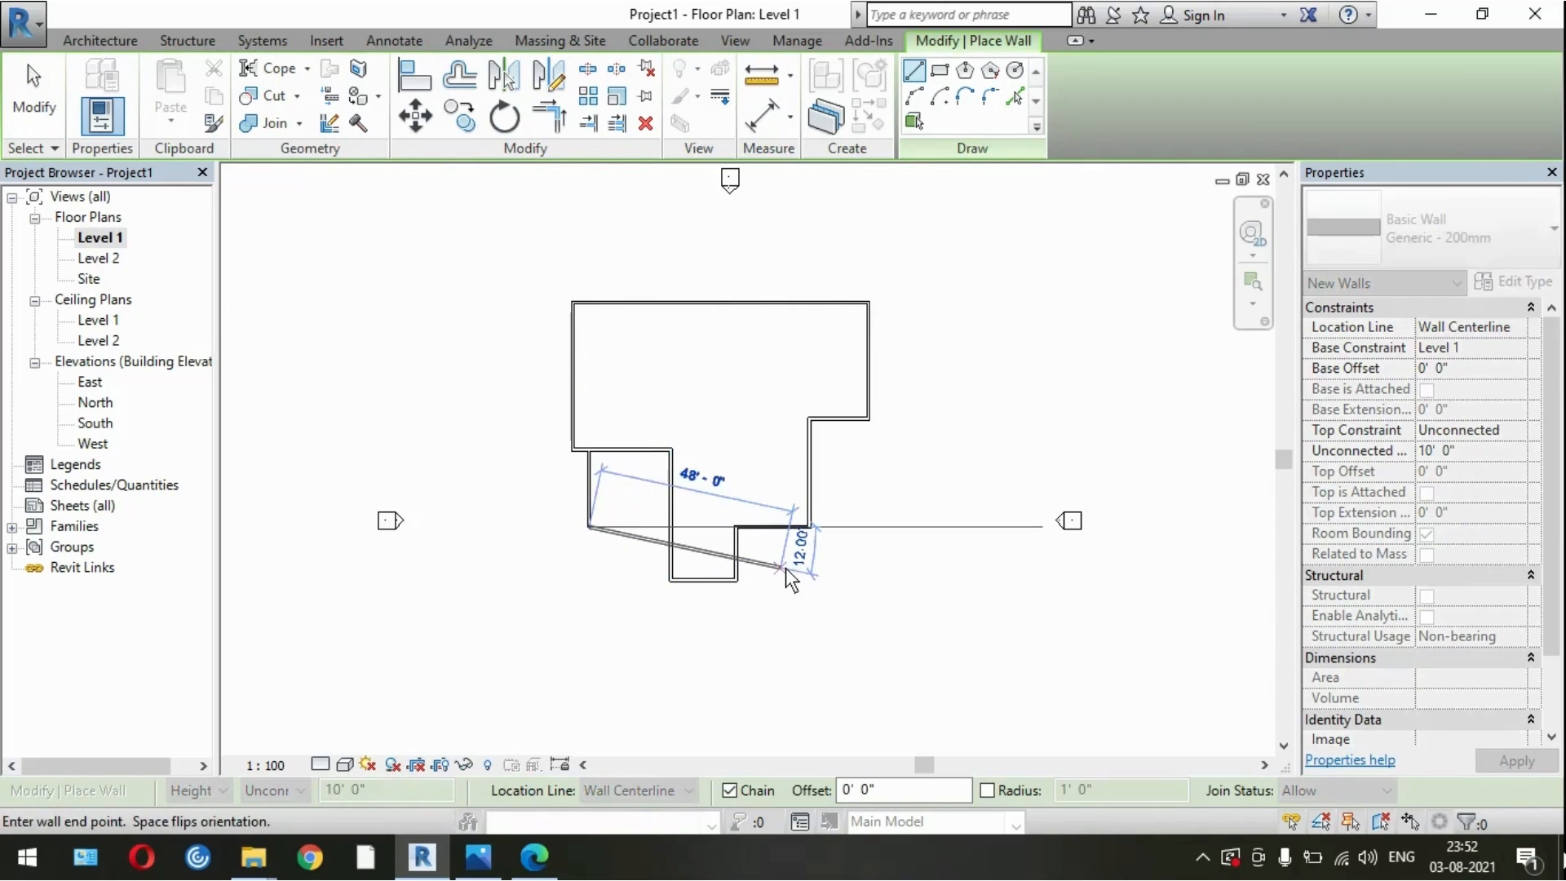
pyautogui.press('Escape')
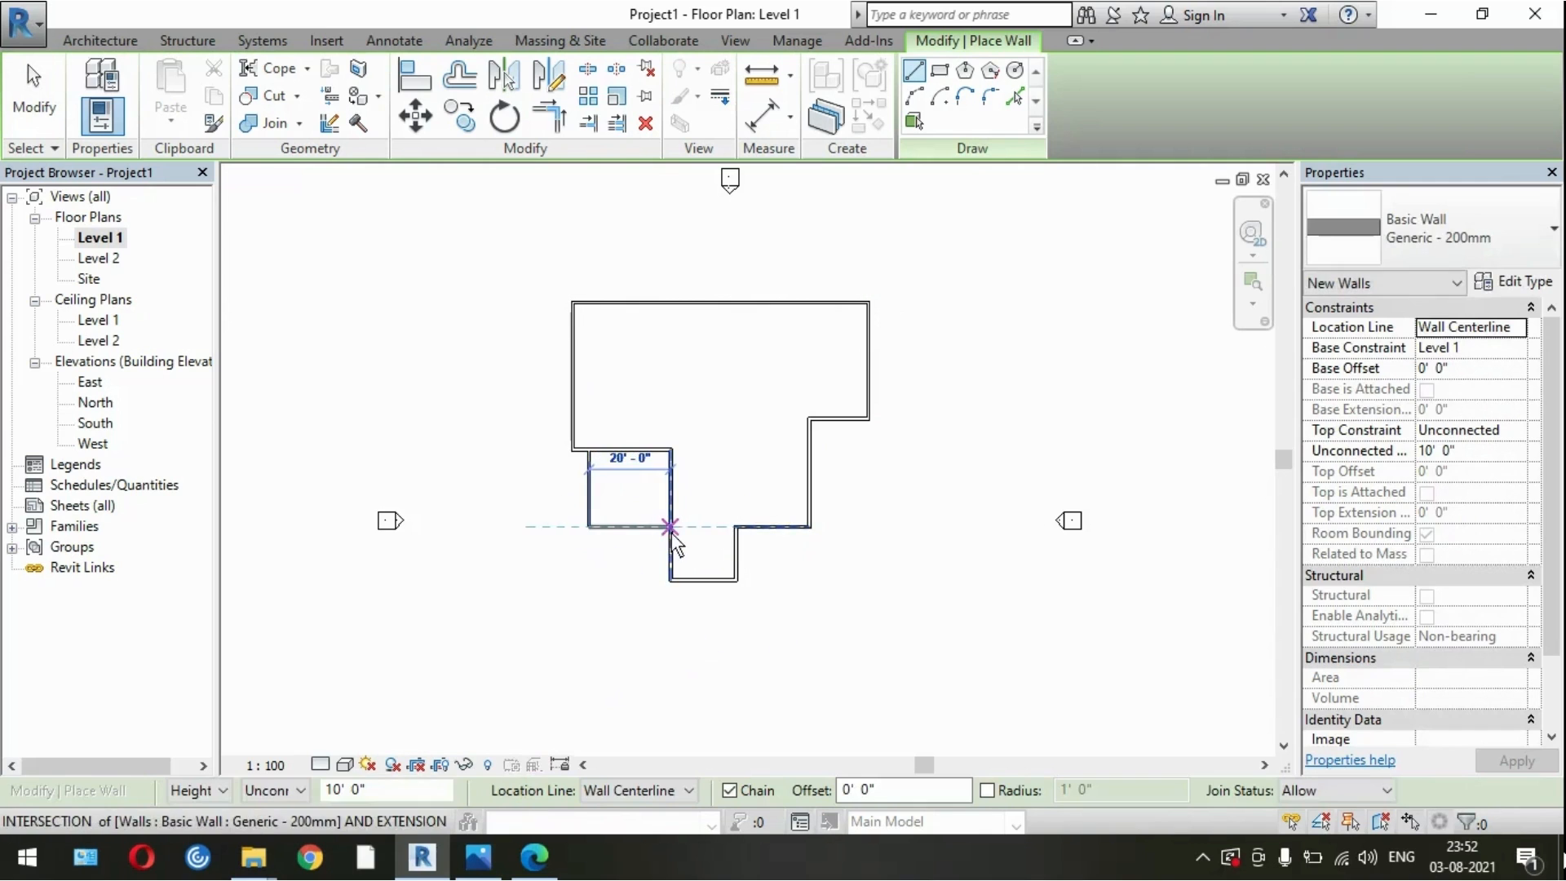
pyautogui.click(672, 531)
pyautogui.press('Escape')
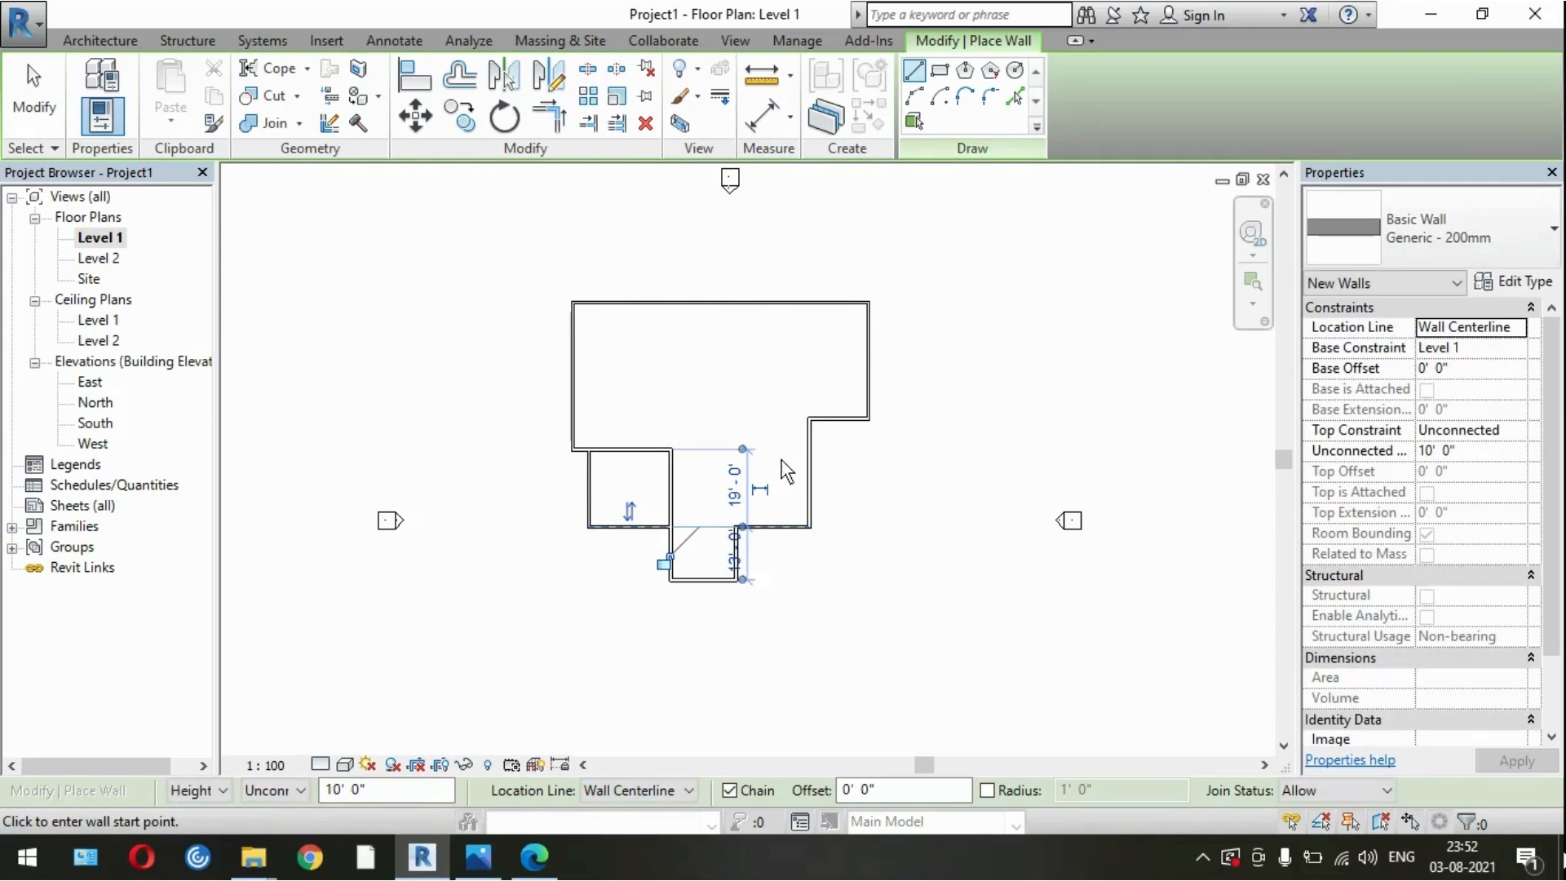
# Step: Draw a vertical partition wall from the top exterior wall down to the inner corner above the lower-left room
pyautogui.scroll(3, 751, 482)
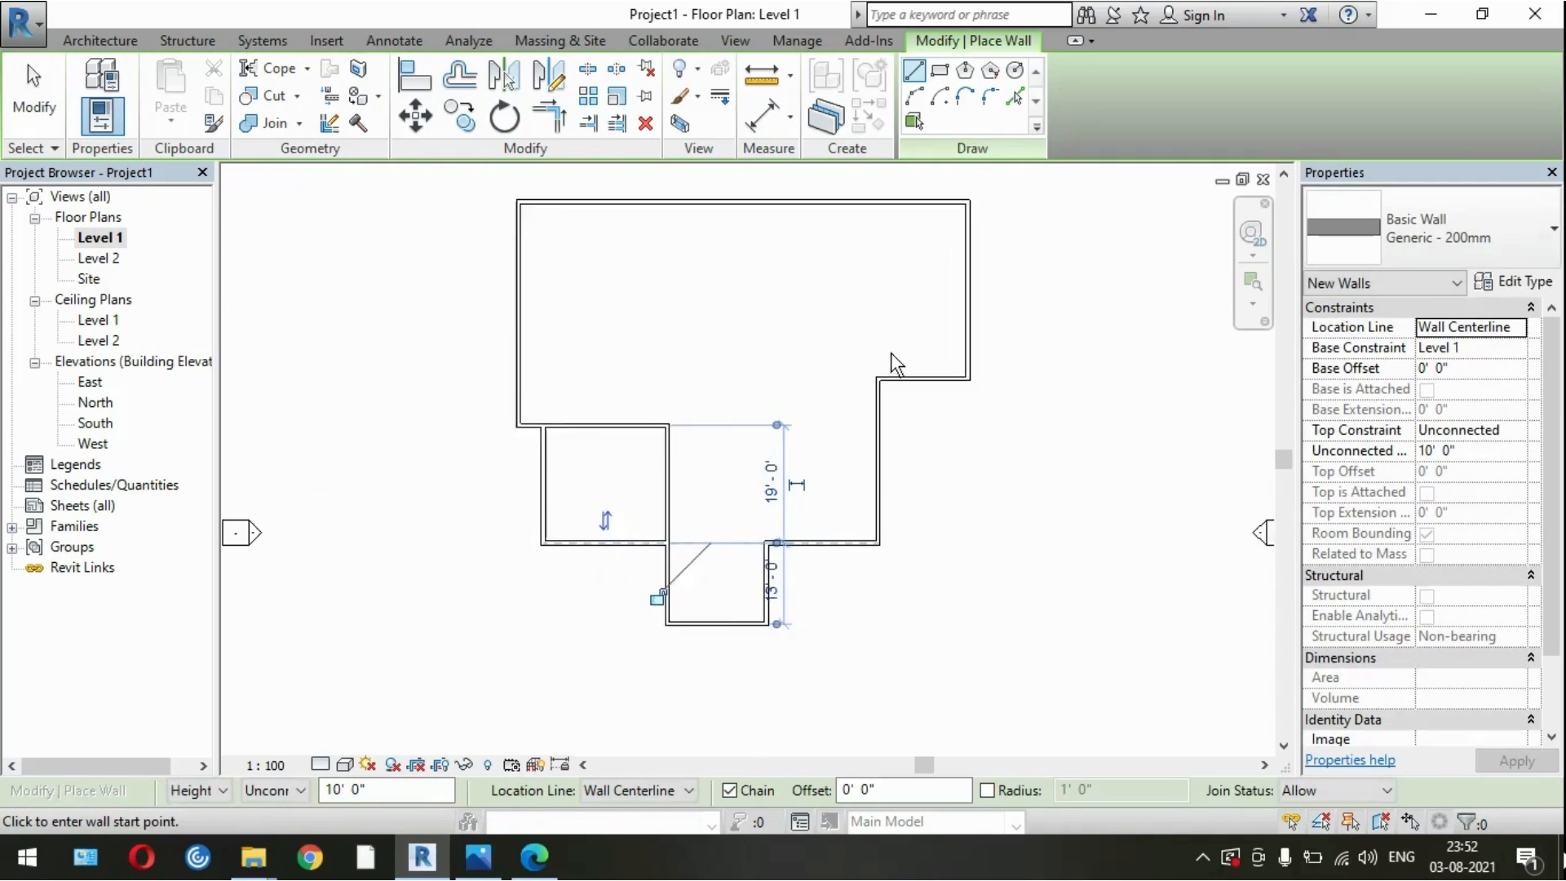
pyautogui.scroll(-2, 767, 534)
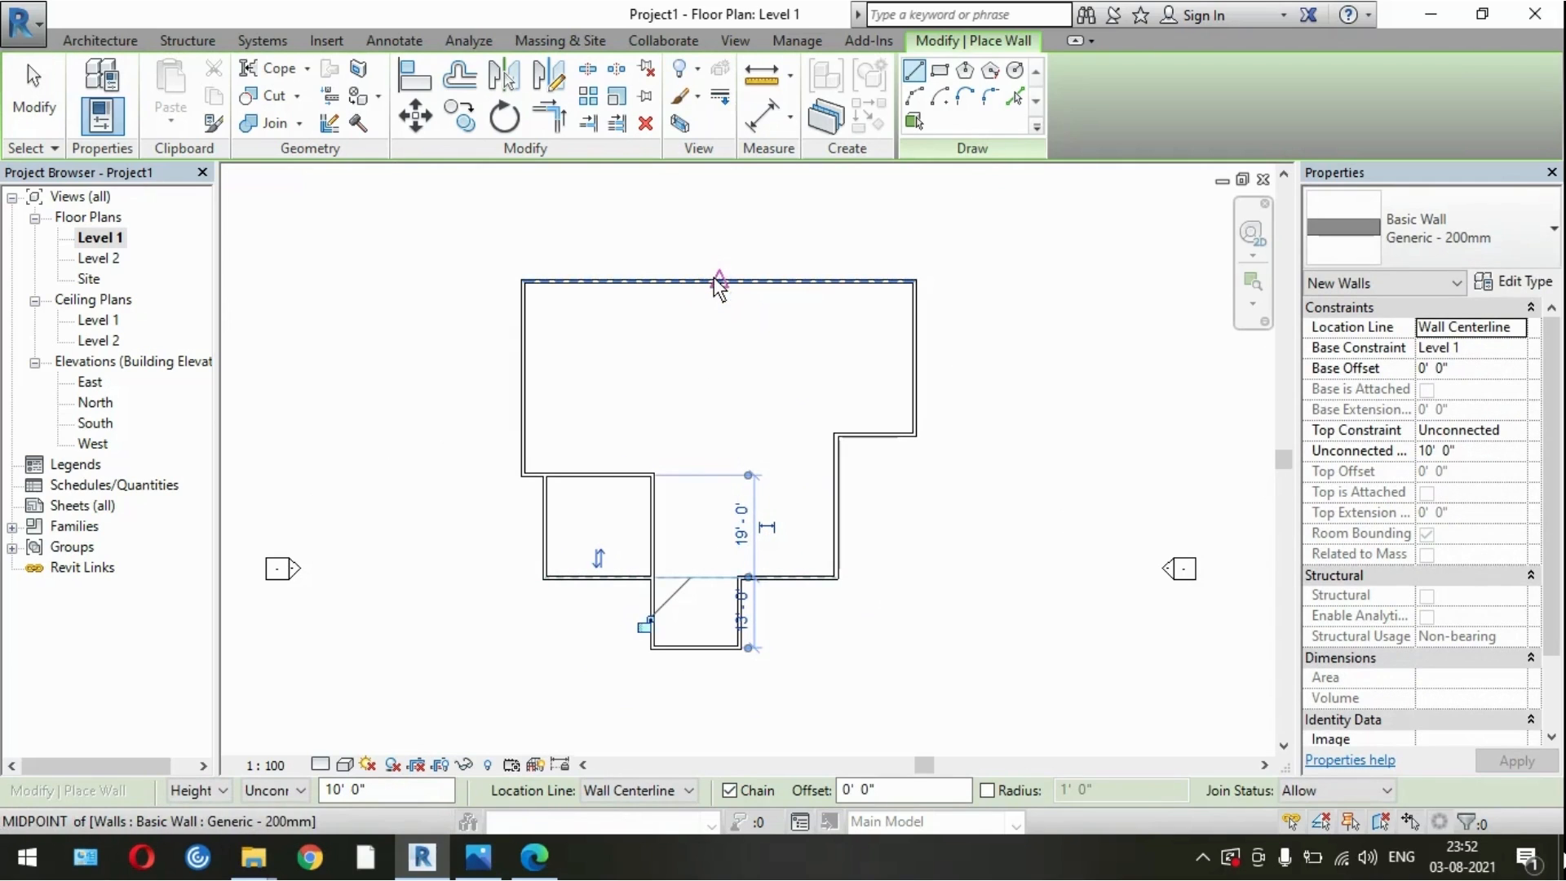
pyautogui.press('Escape')
pyautogui.click(653, 282)
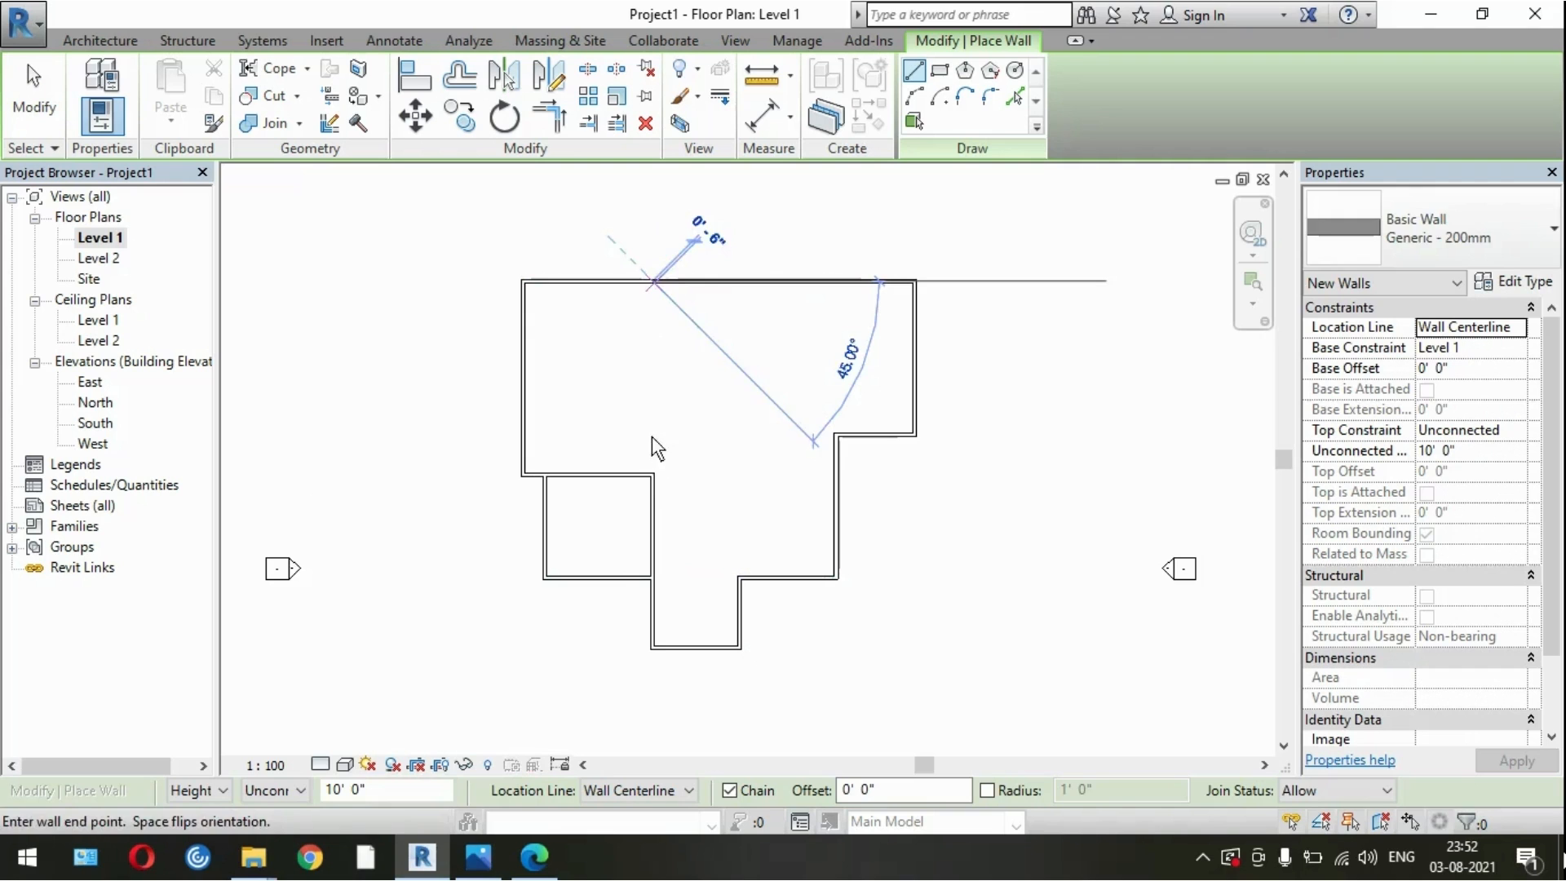
pyautogui.click(653, 475)
pyautogui.press('Escape')
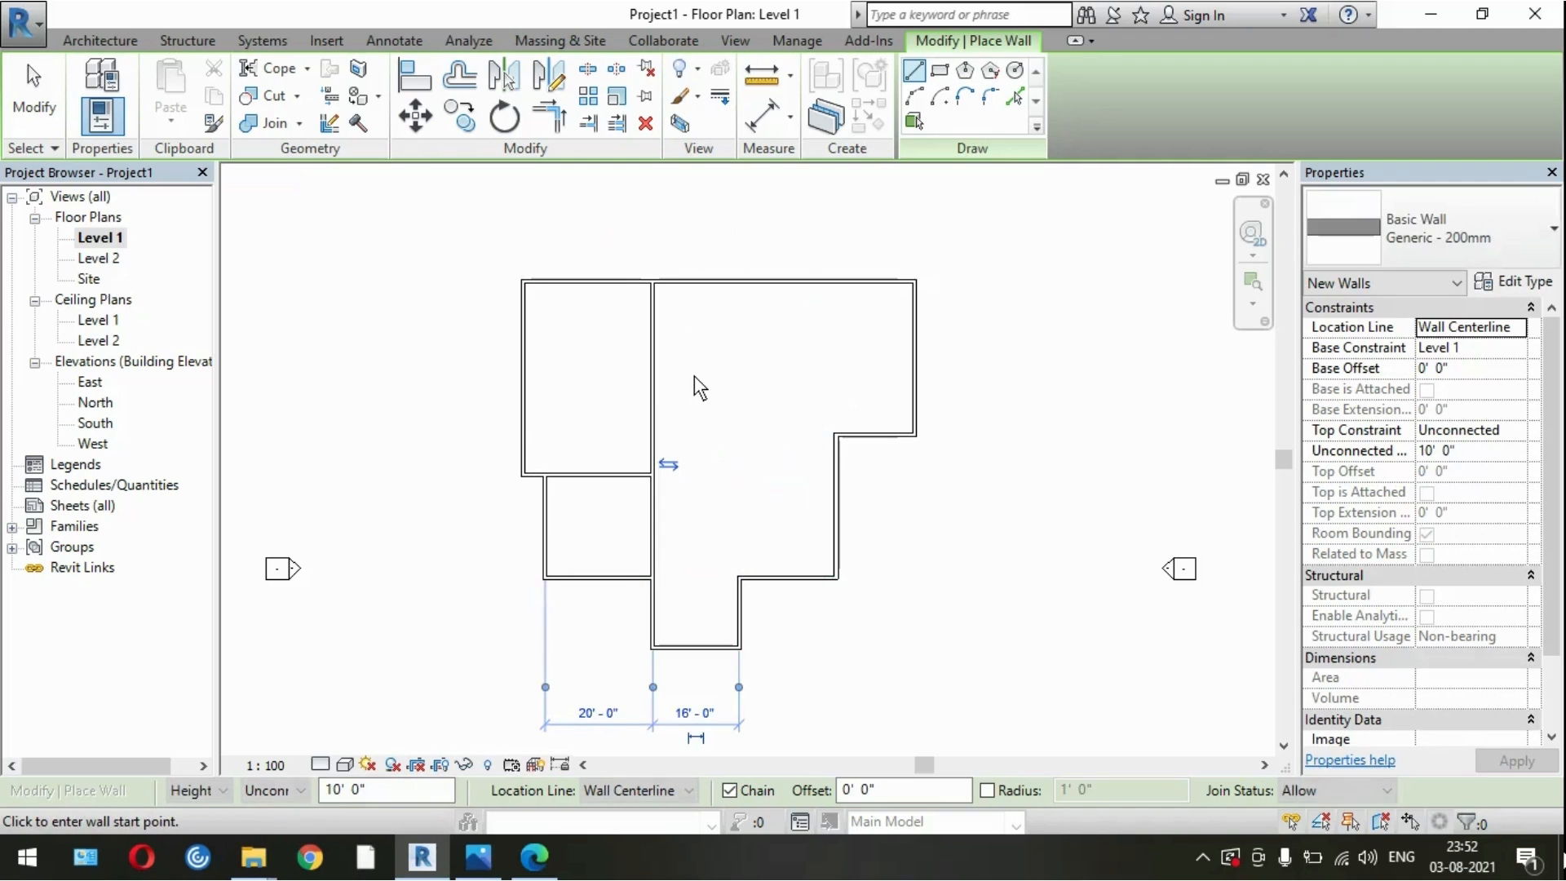
# Step: Enclose an upper middle room with a horizontal wall about 25' long from the partition and a vertical wall up to the top wall
pyautogui.click(653, 375)
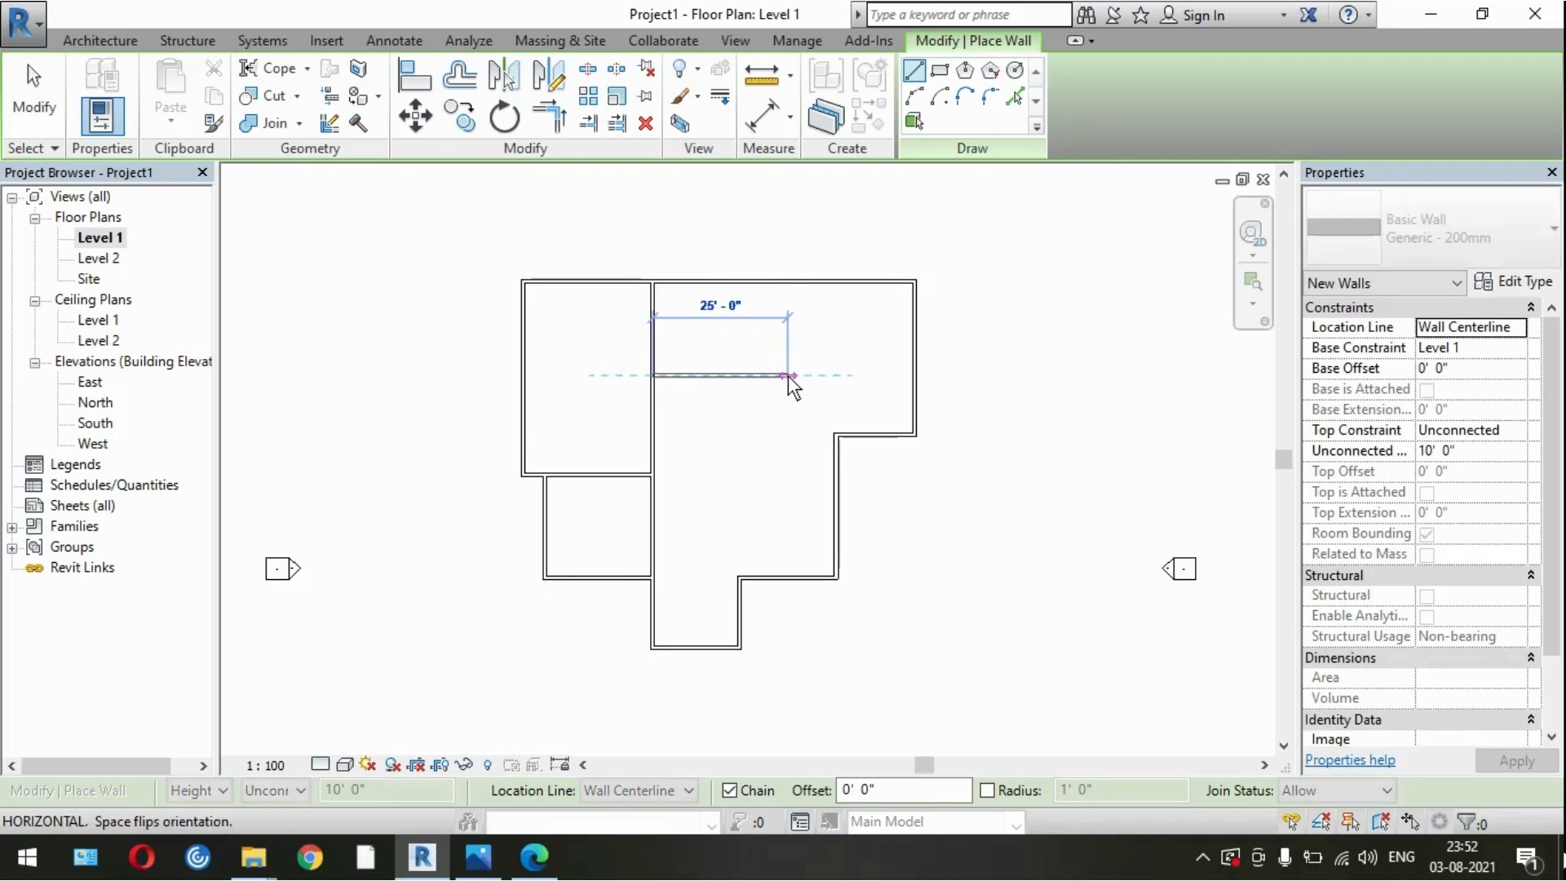
pyautogui.click(788, 375)
pyautogui.click(789, 280)
pyautogui.press('Escape')
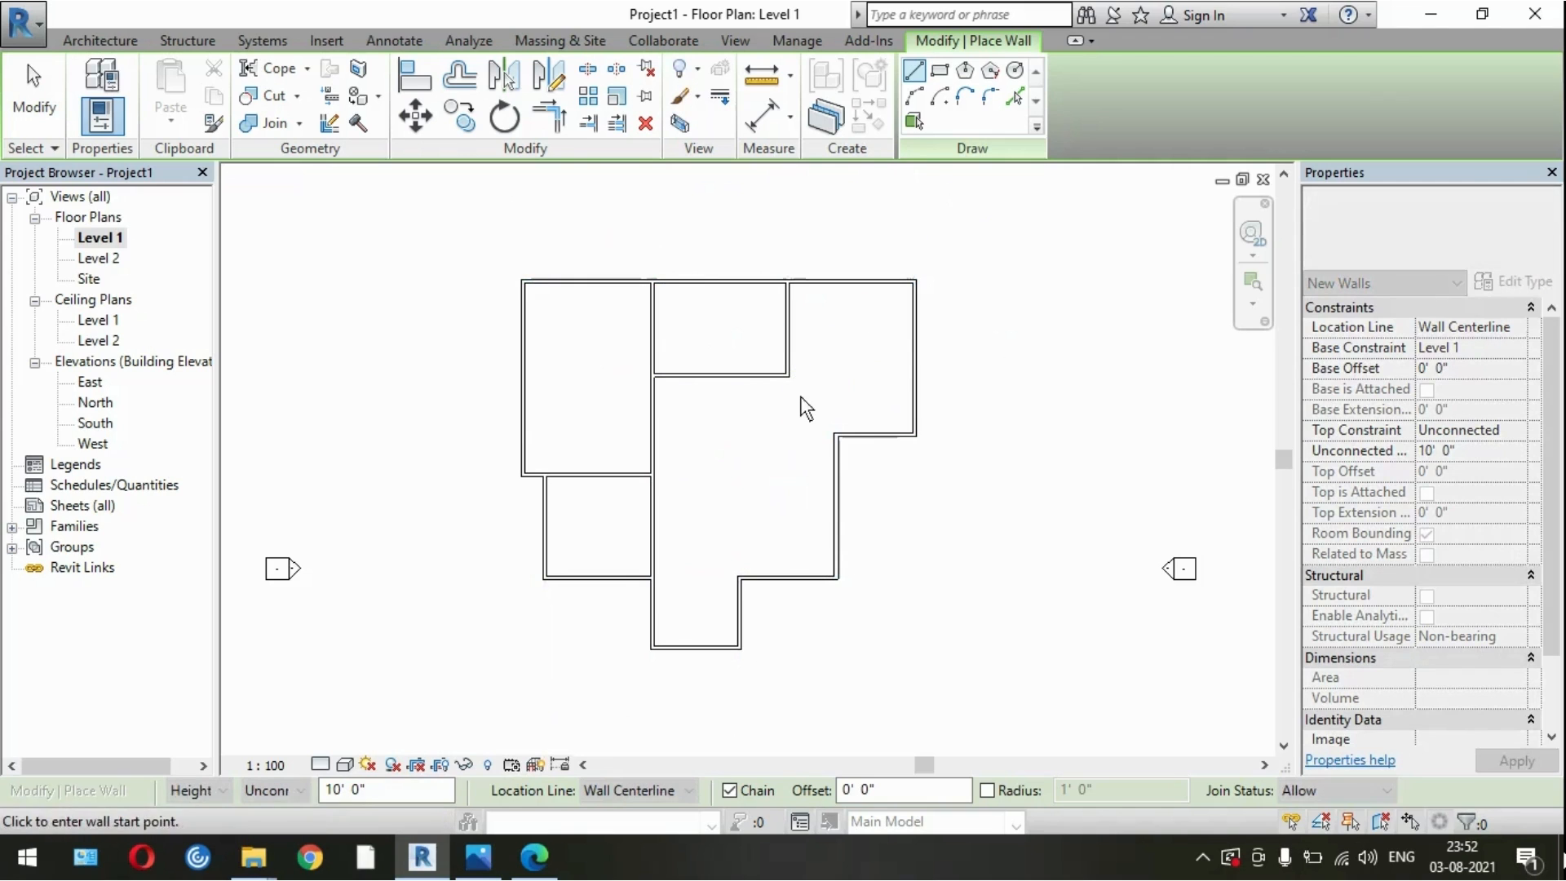
# Step: Enclose the upper-right room with a wall about 11' down from the middle room's corner and a horizontal wall to the exterior corner
pyautogui.click(788, 375)
pyautogui.click(789, 435)
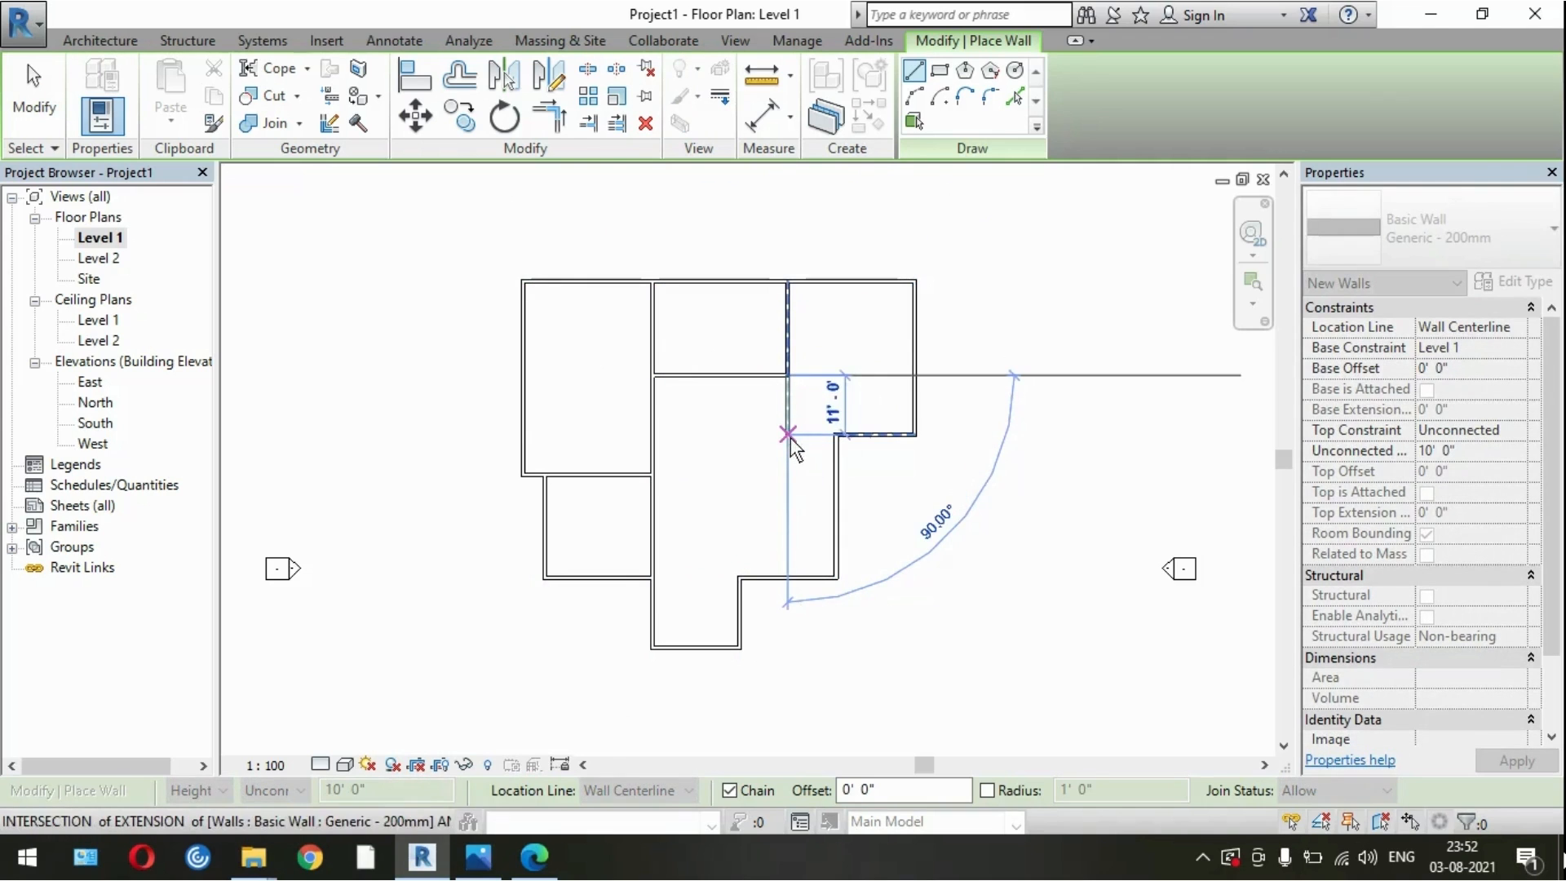
pyautogui.click(839, 435)
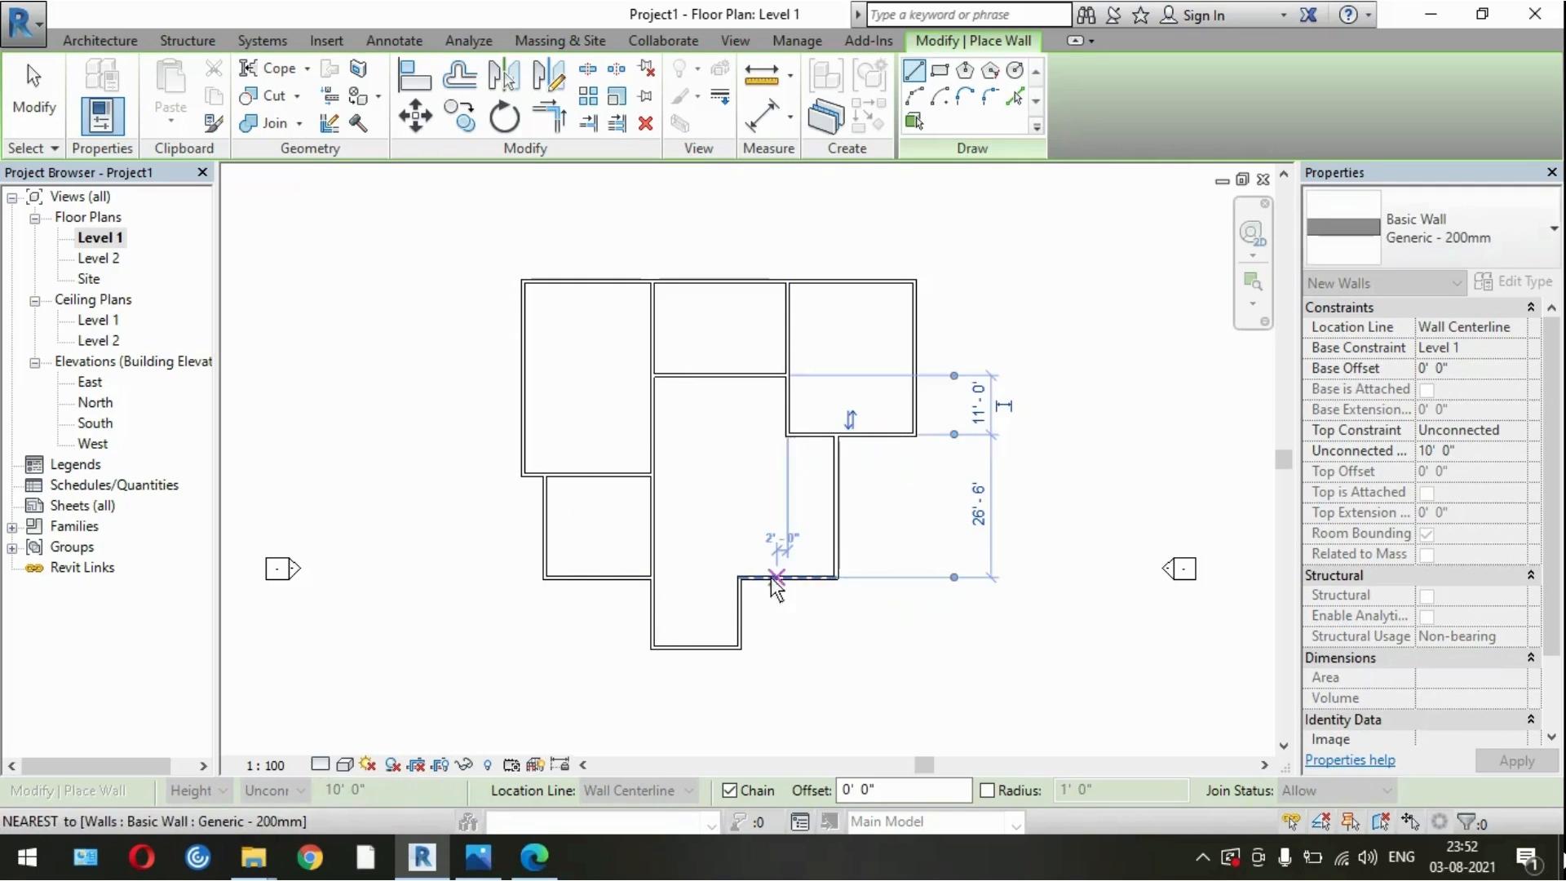
pyautogui.press('Escape')
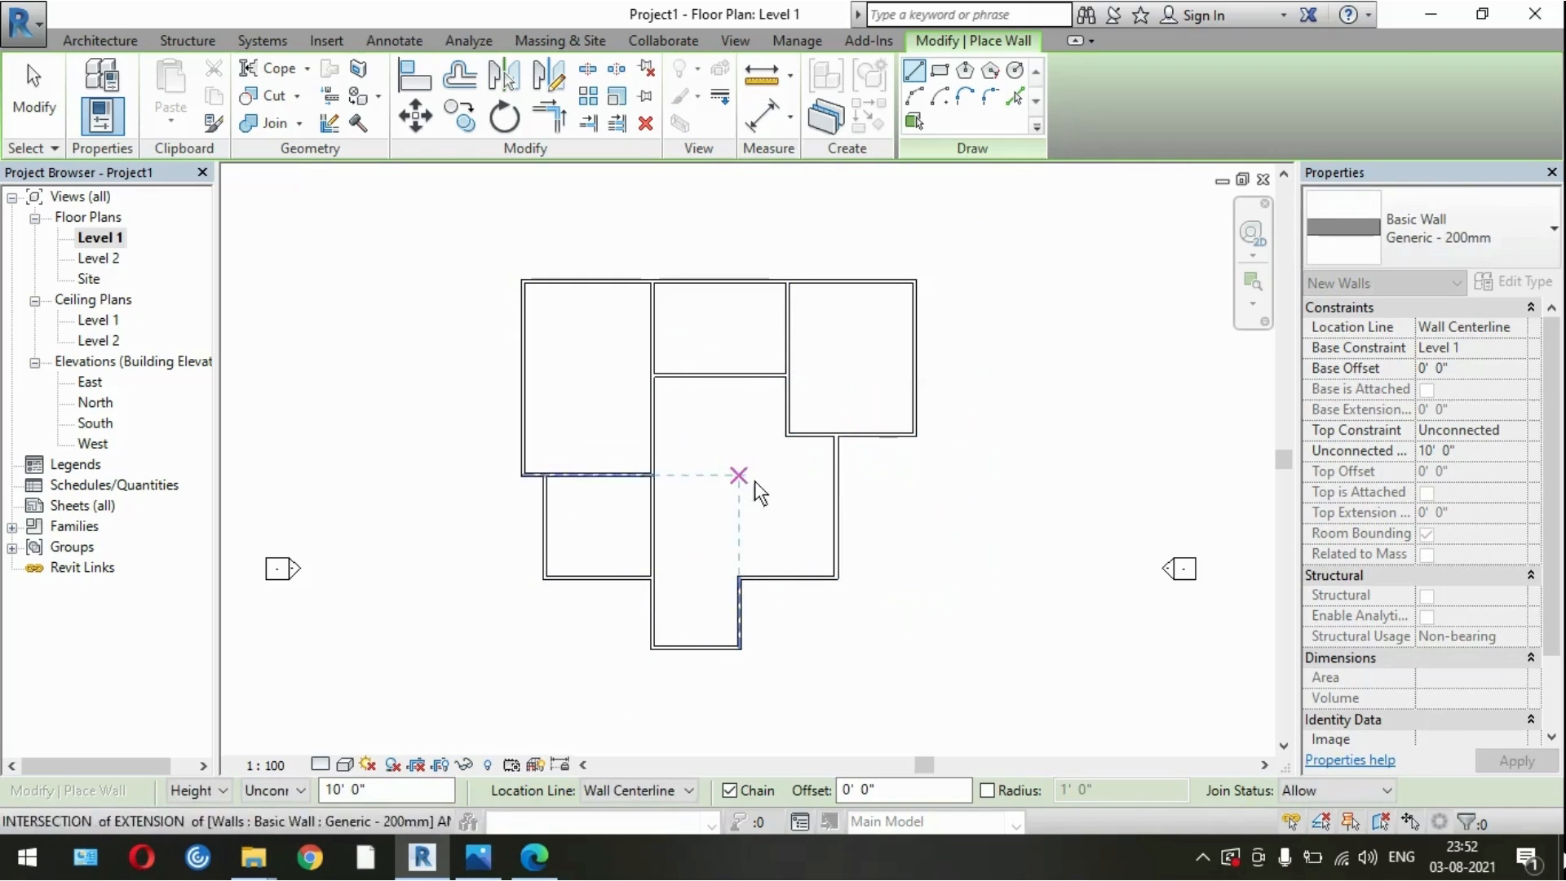
pyautogui.scroll(1, 759, 507)
pyautogui.press('Escape')
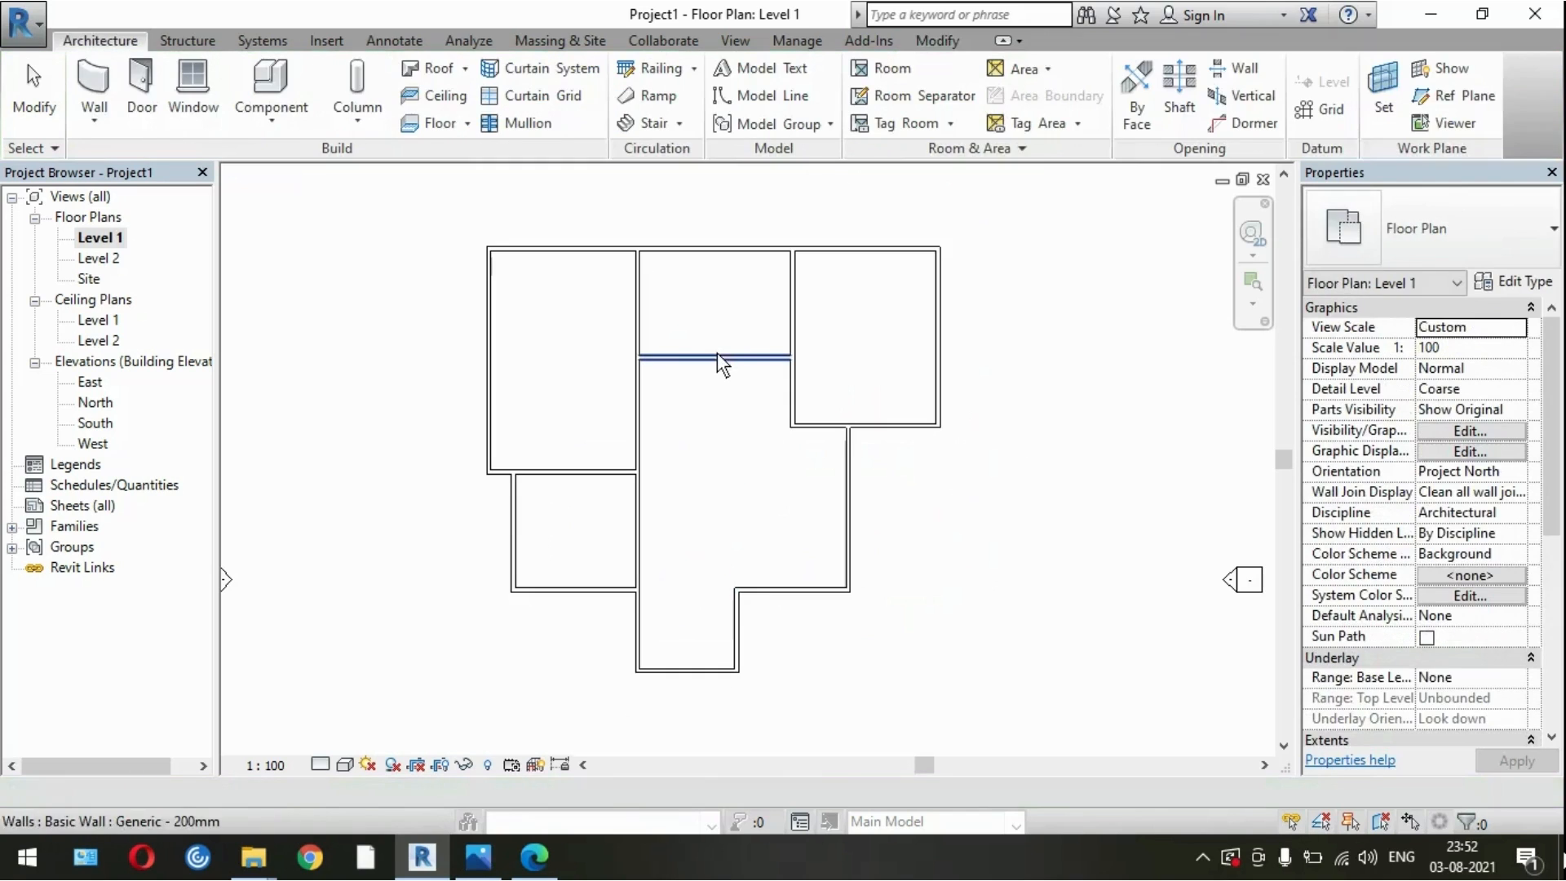
# Step: Nudge the upper middle room's horizontal partition down until it is 25' from the top exterior wall
pyautogui.click(718, 355)
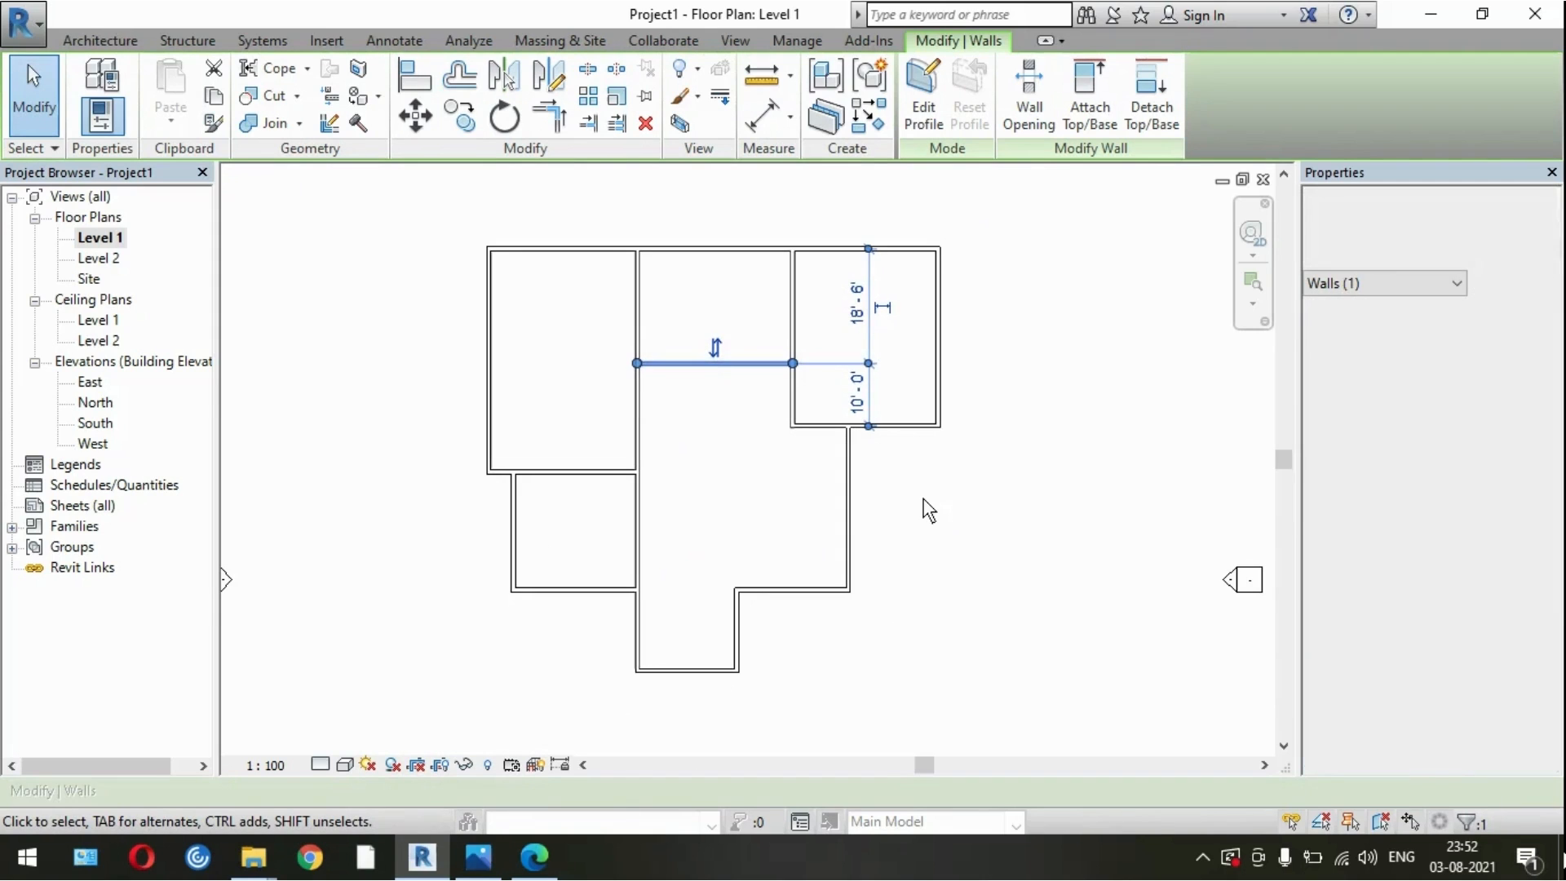
pyautogui.press('Down')
pyautogui.press('Down')
pyautogui.press('Down')
pyautogui.press('Down')
pyautogui.press('Down')
pyautogui.press('Down')
pyautogui.press('Down')
pyautogui.press('Down')
pyautogui.press('Down')
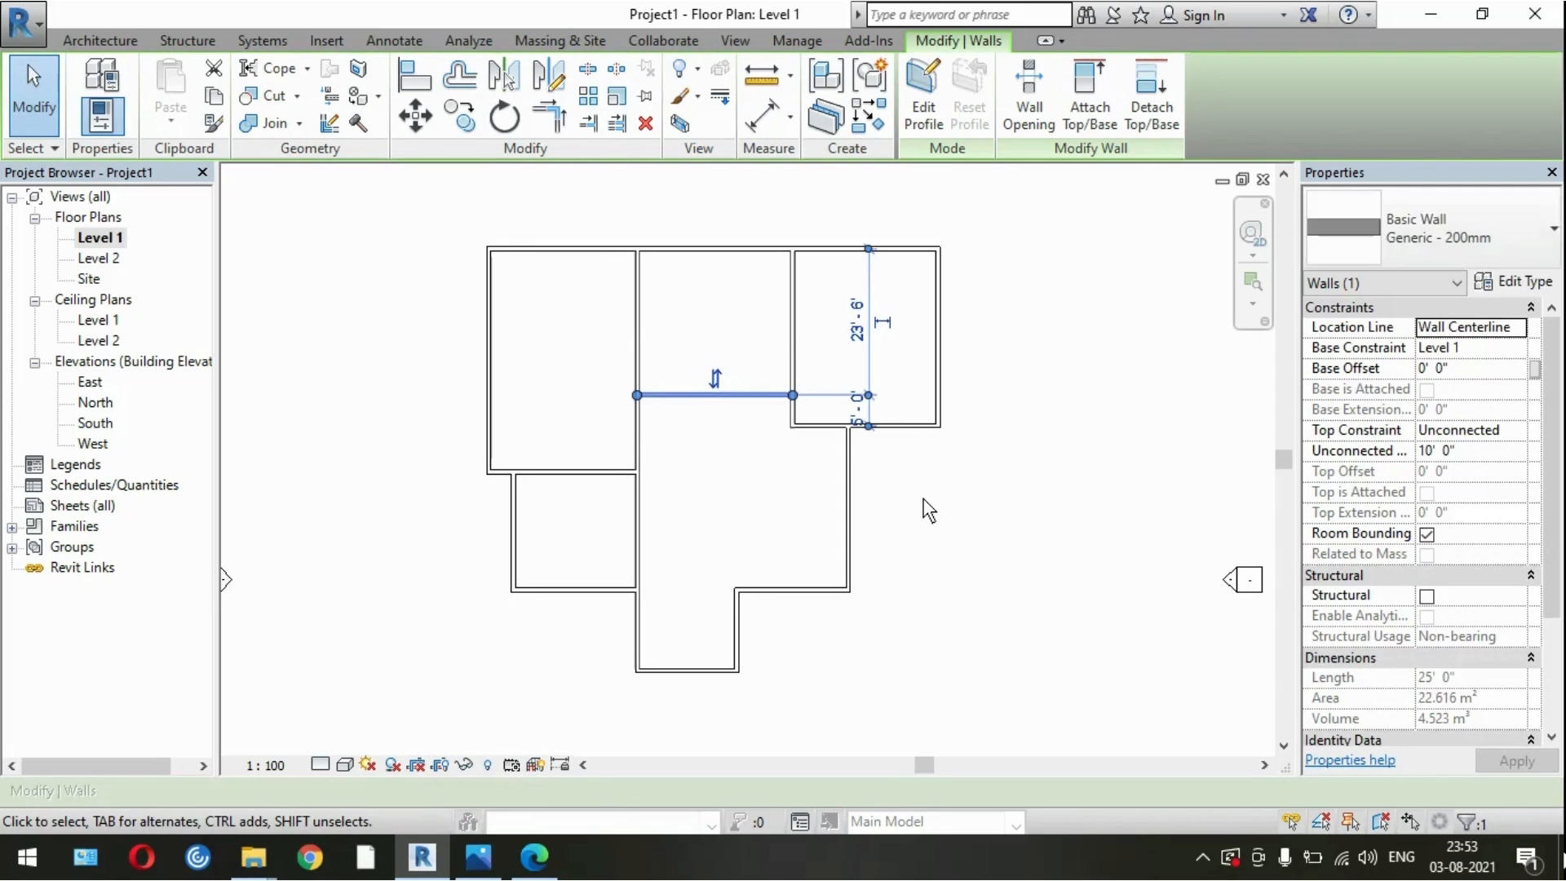
pyautogui.press('Down')
pyautogui.press('Down')
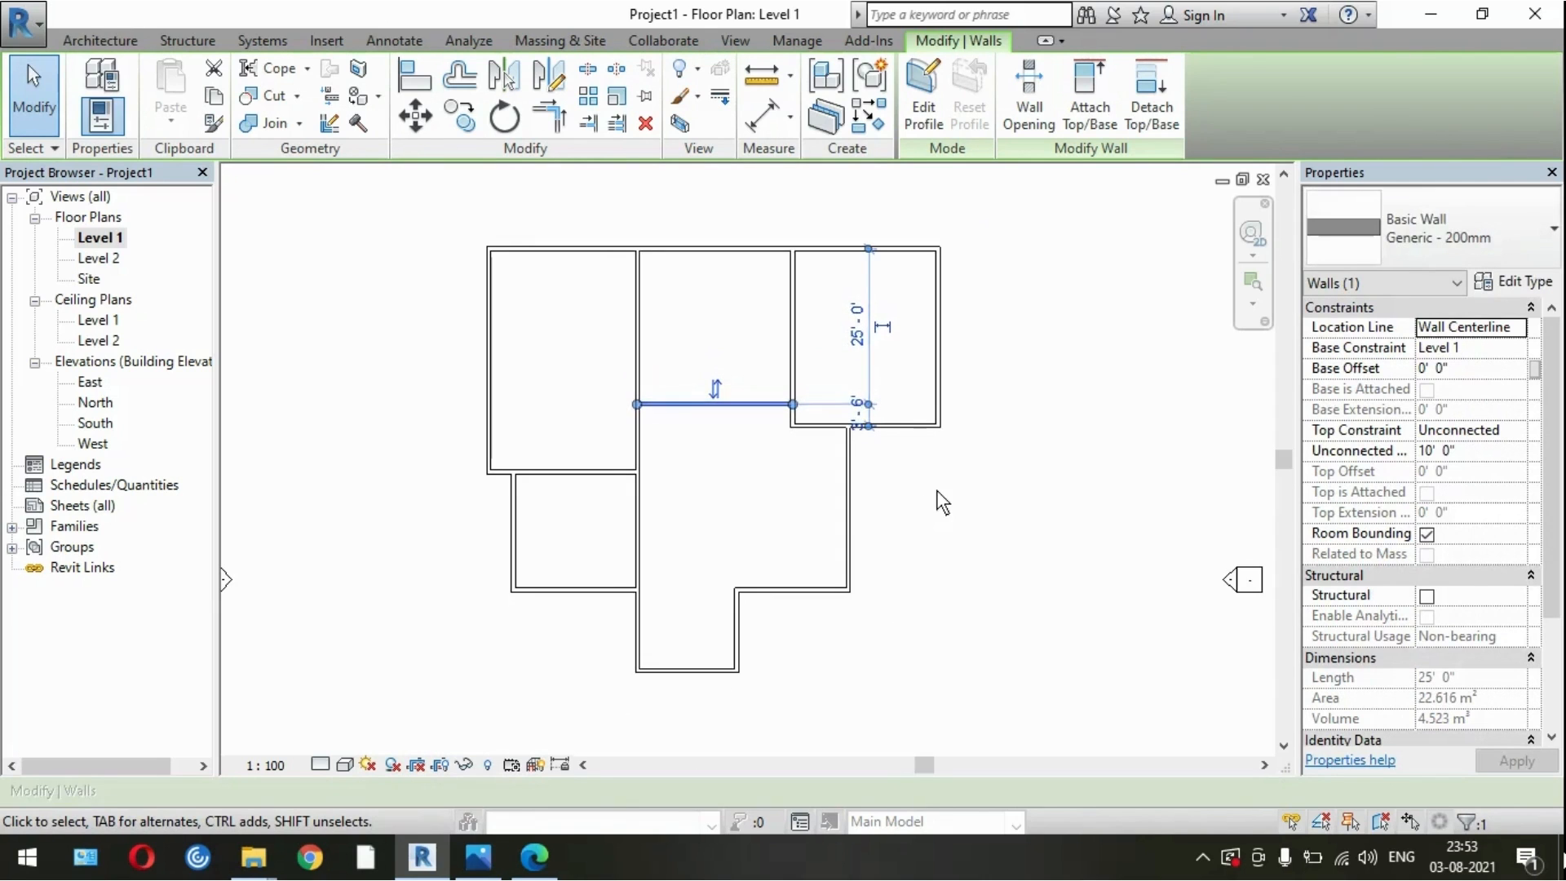
pyautogui.click(937, 494)
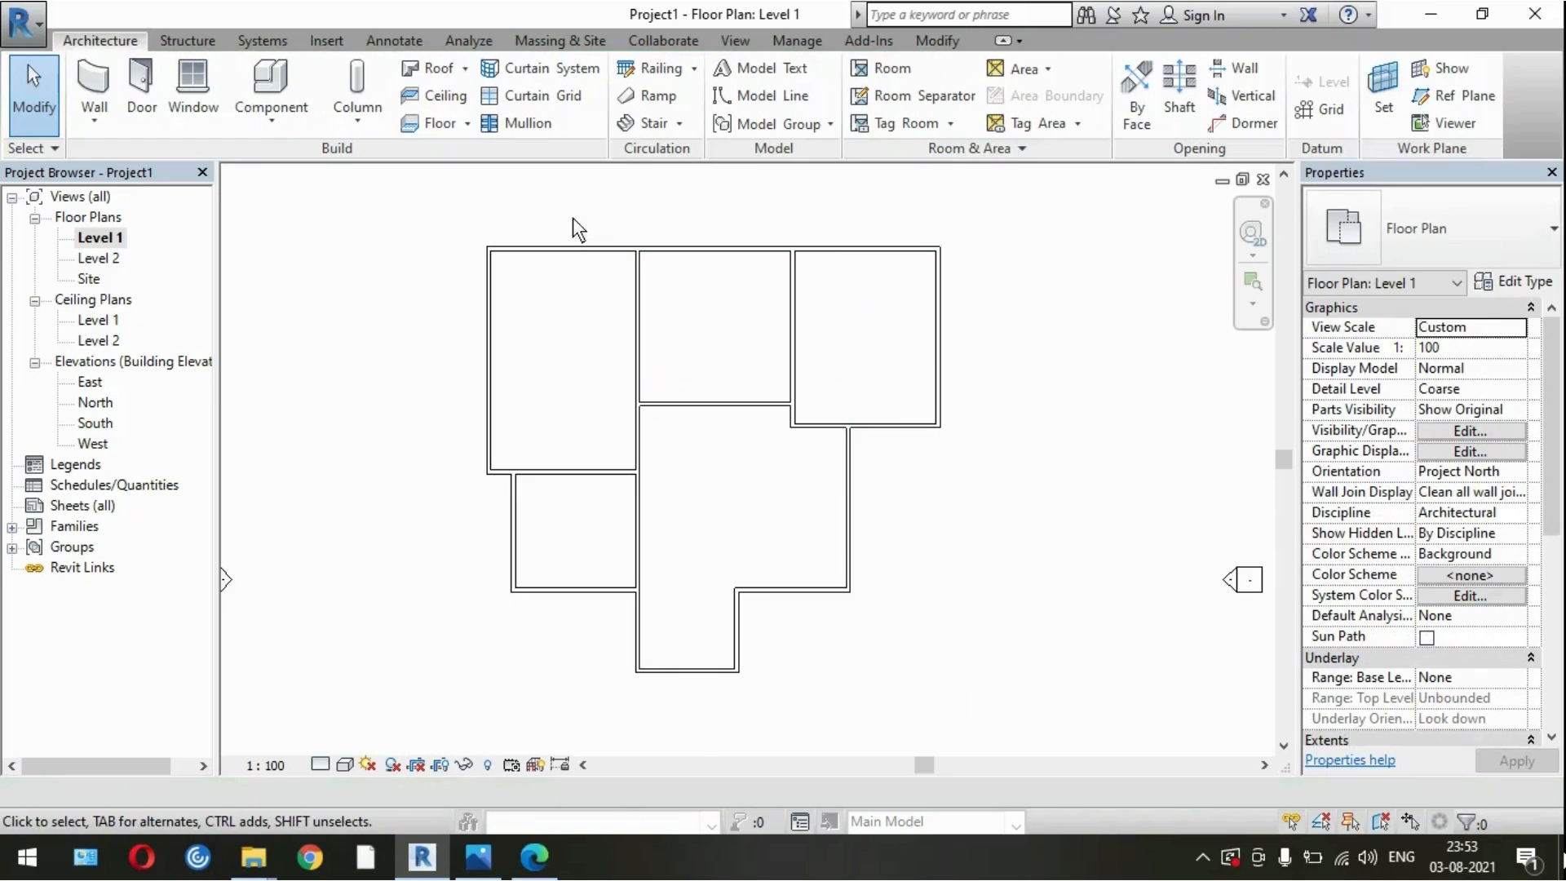
# Step: Start a new architectural wall and choose the Basic Wall type Generic - 200mm
pyautogui.scroll(5, 571, 220)
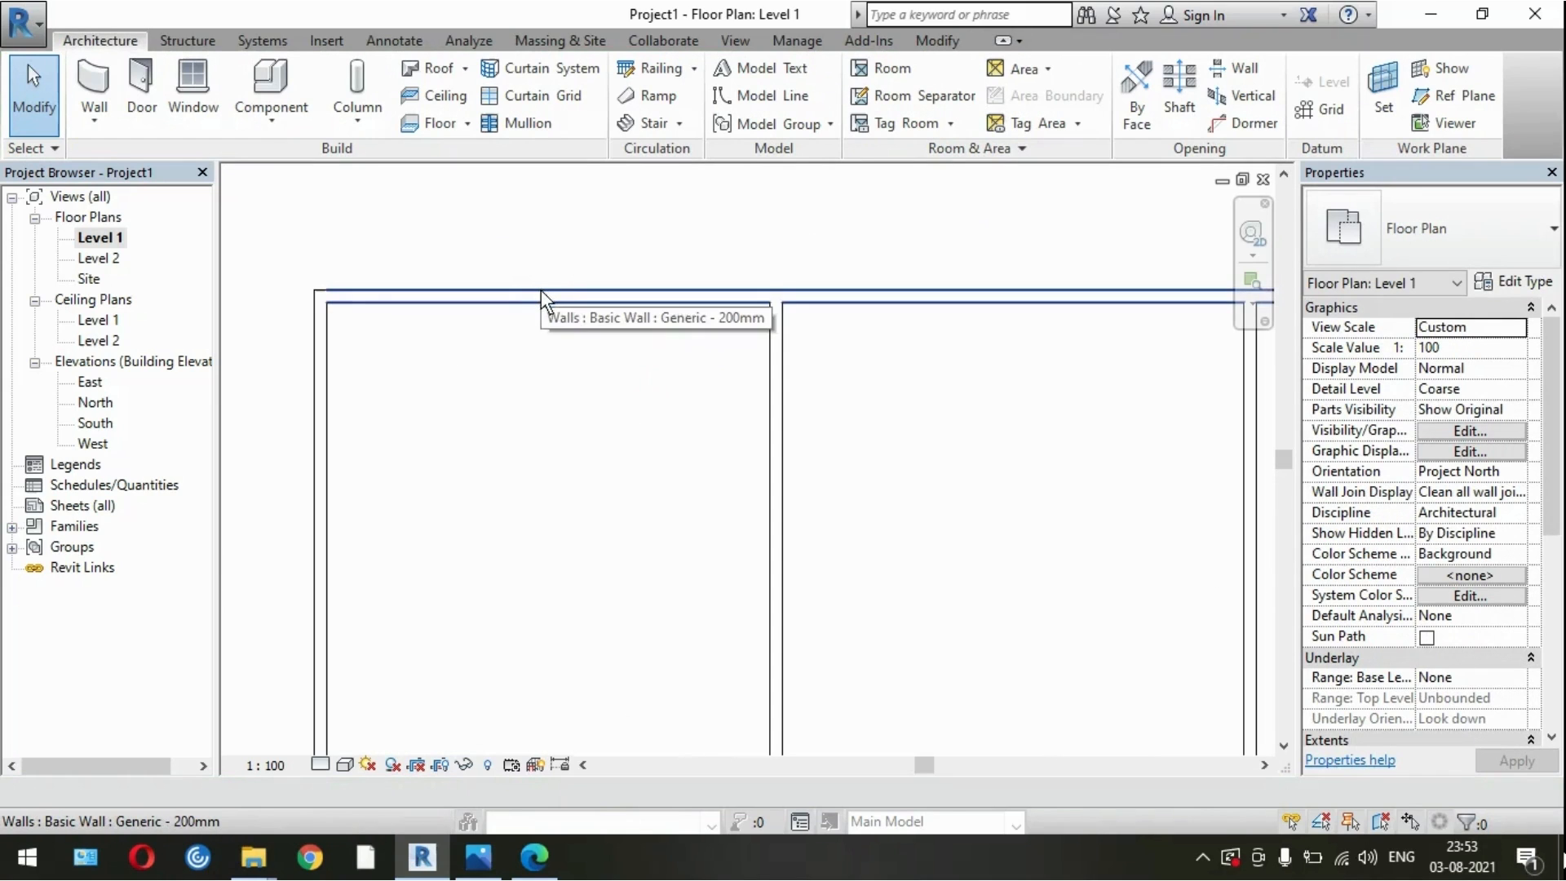
pyautogui.click(89, 127)
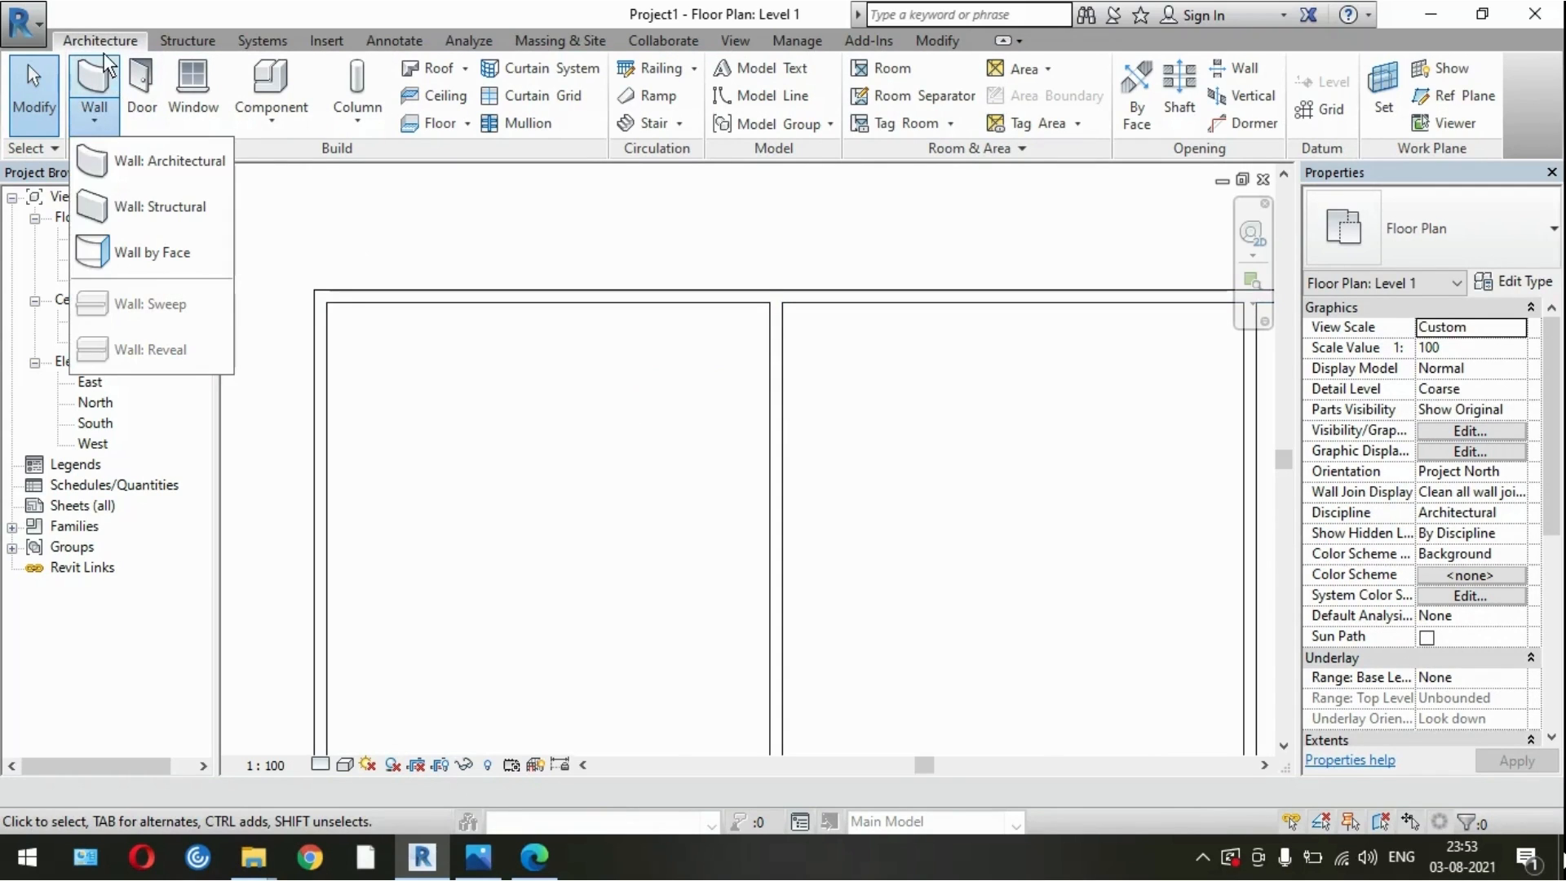
pyautogui.click(104, 163)
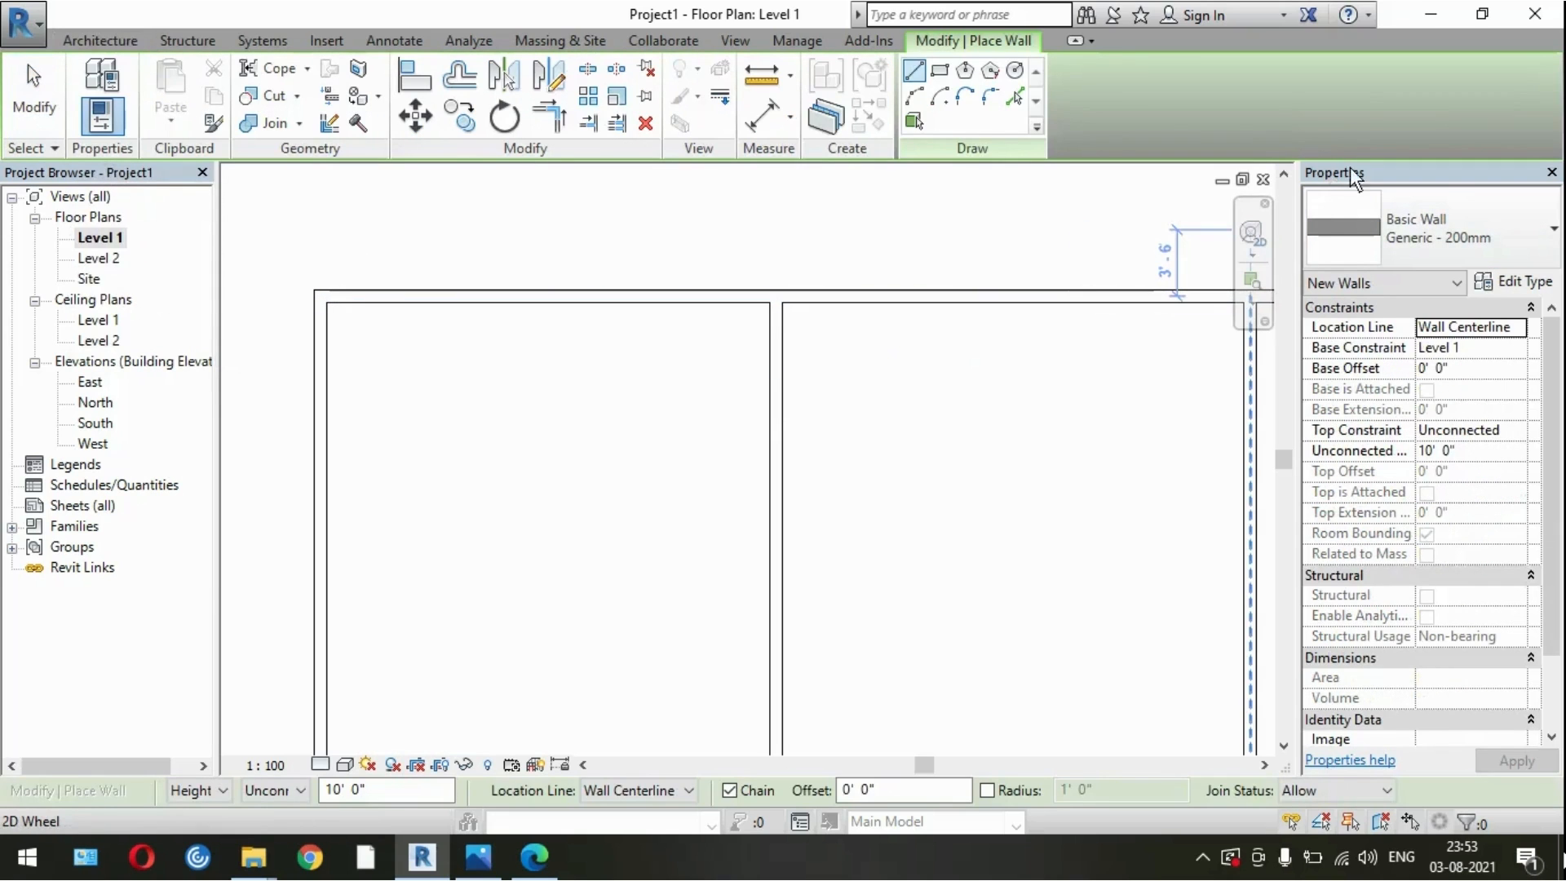
pyautogui.click(1407, 222)
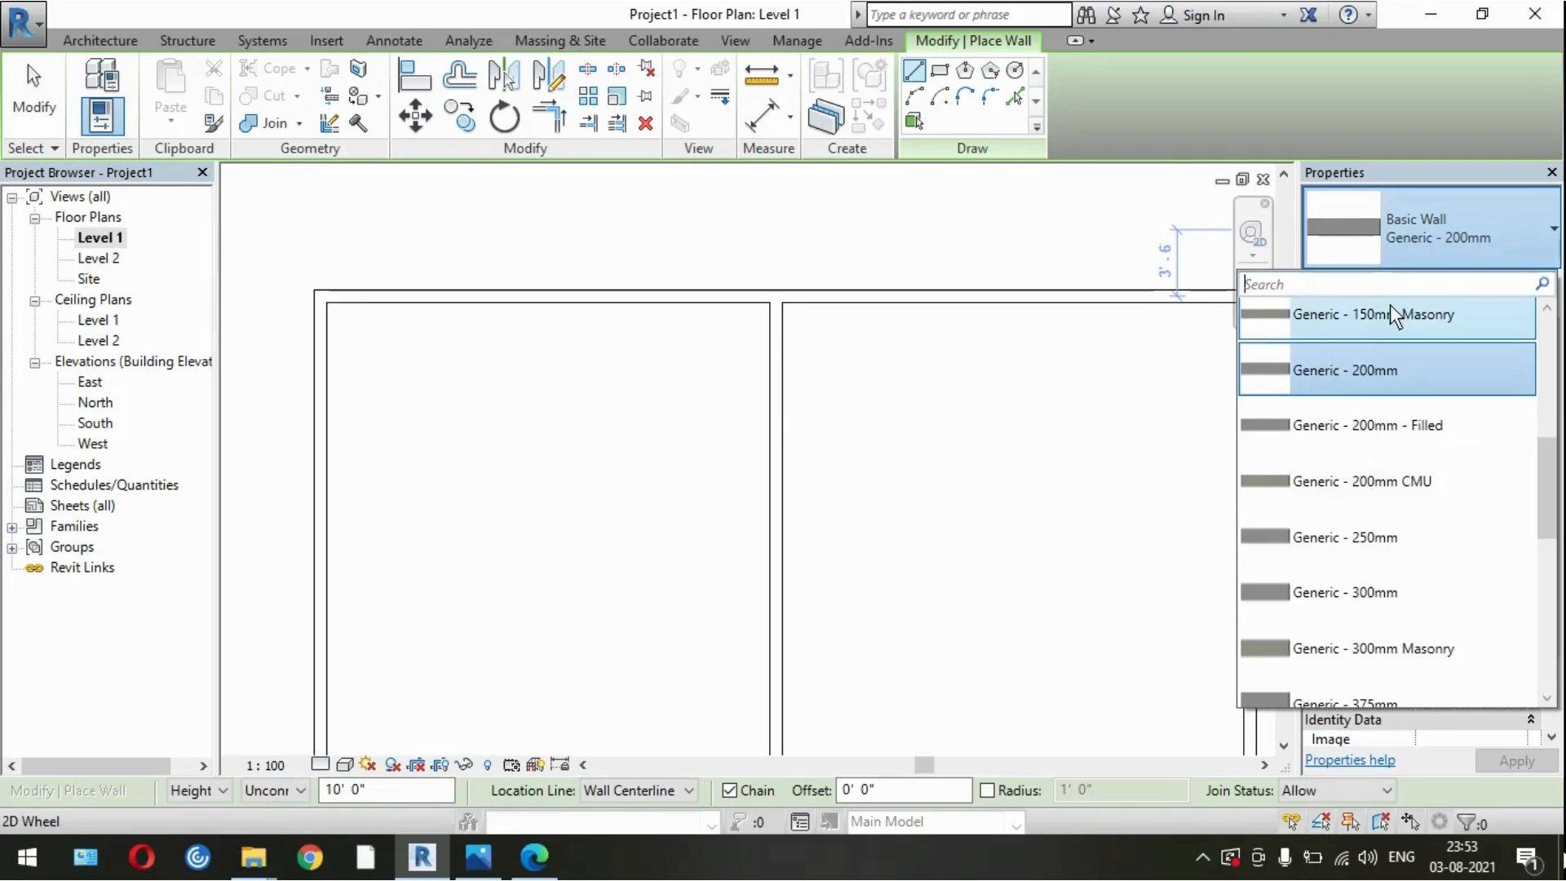
pyautogui.moveTo(1391, 382)
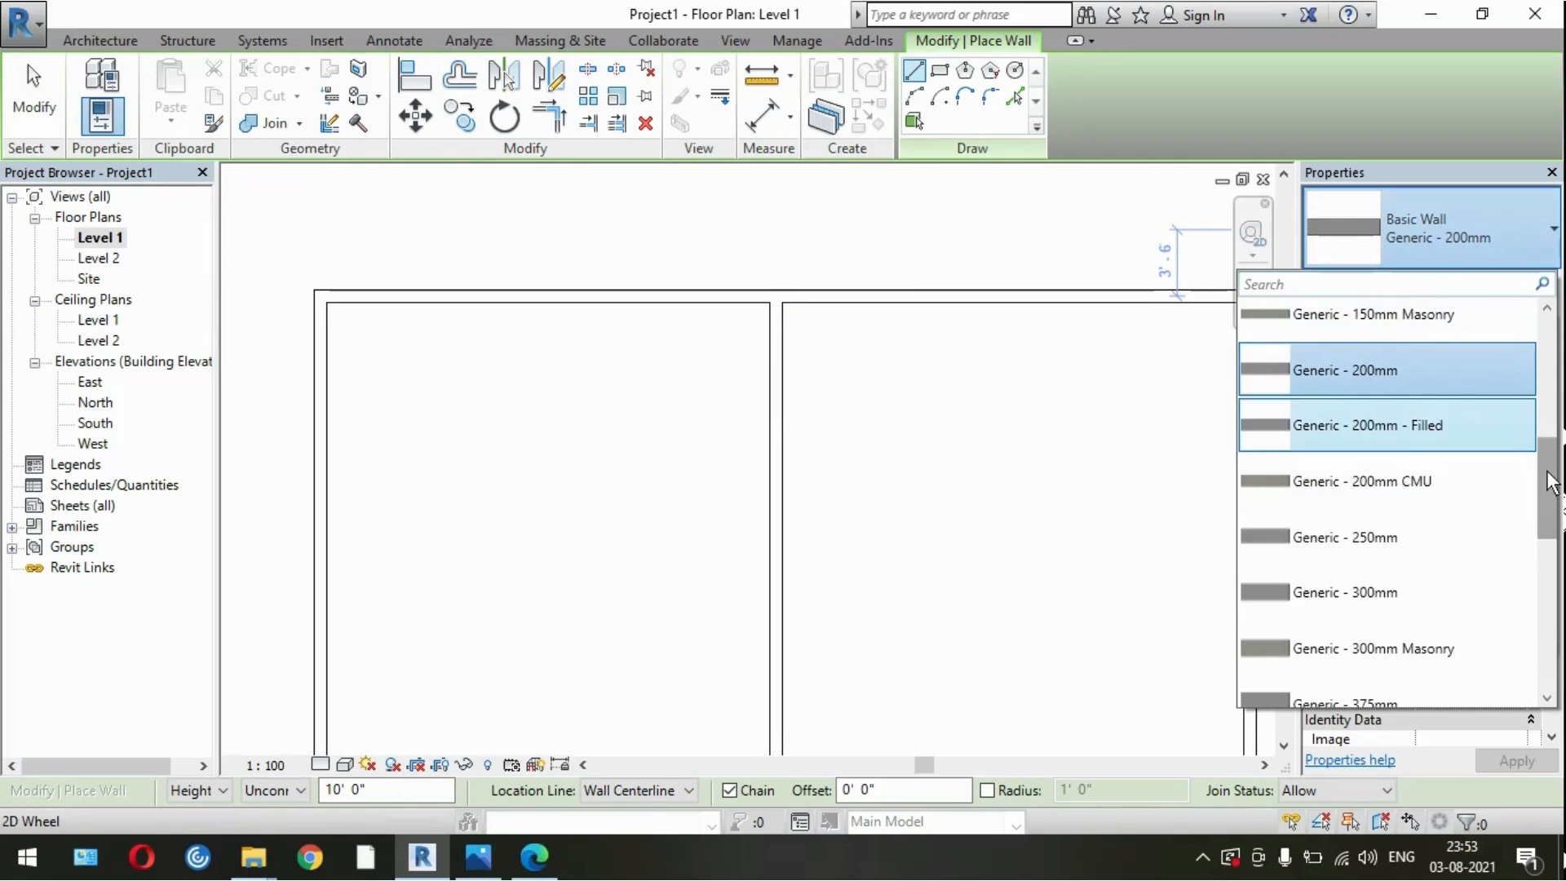
pyautogui.moveTo(1393, 317)
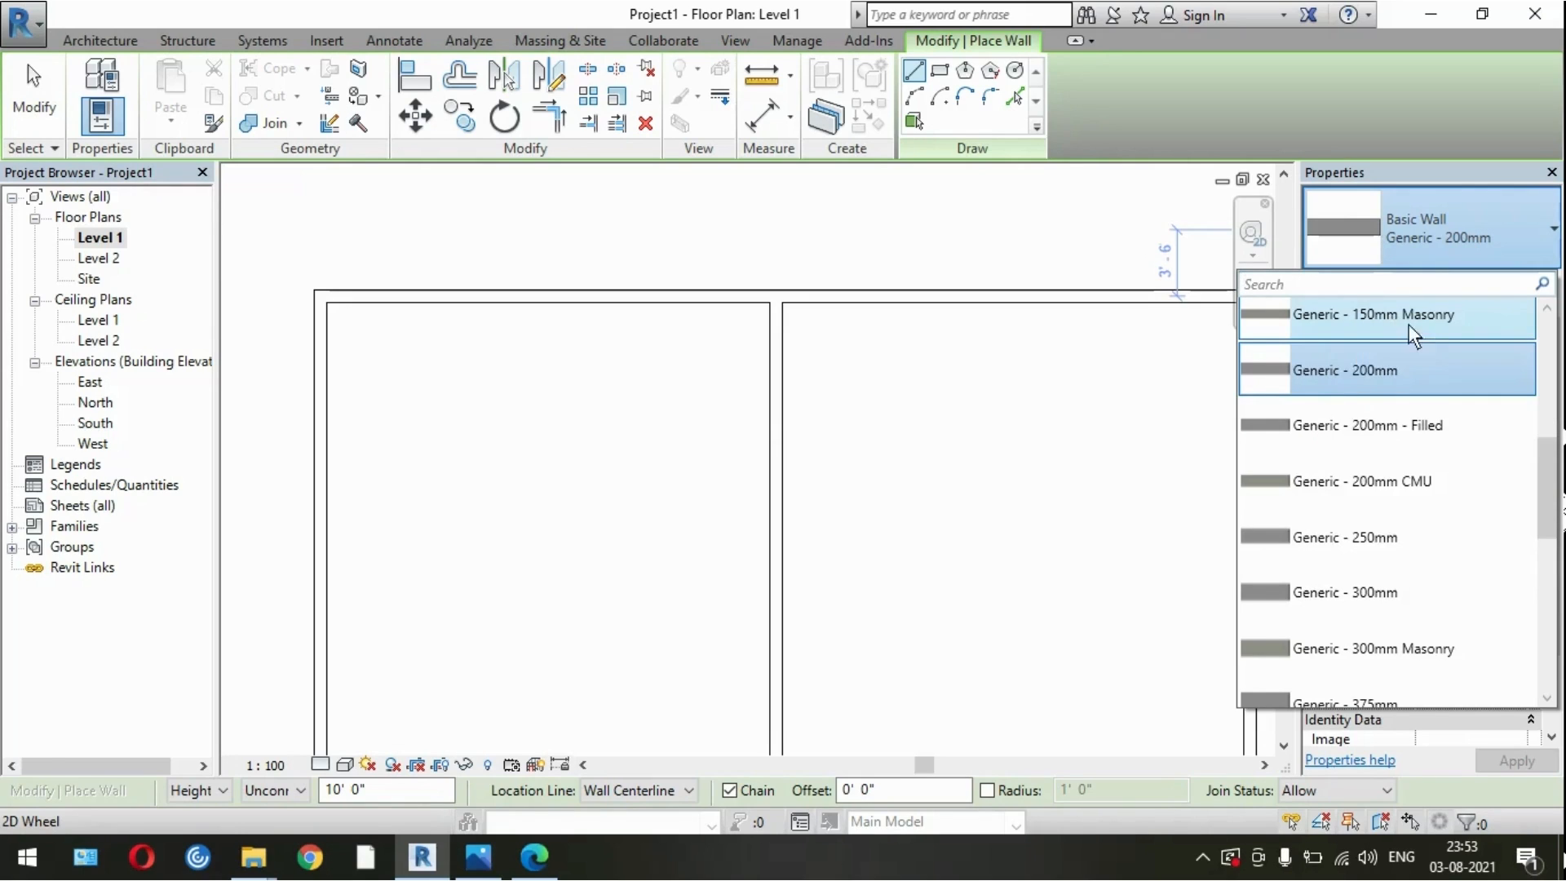
pyautogui.click(1356, 370)
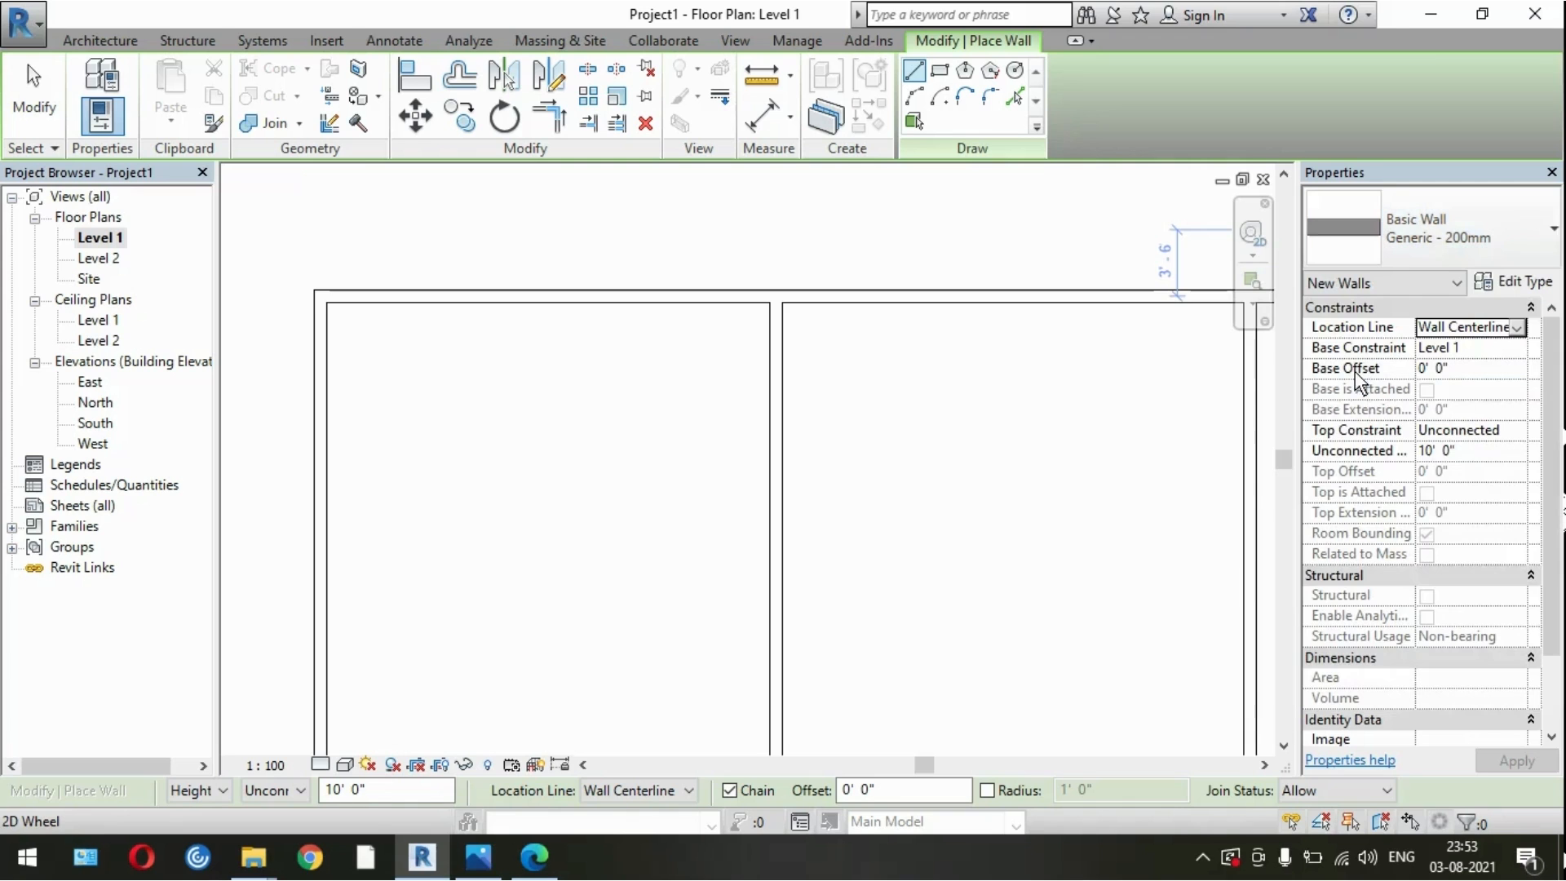
# Step: Place M_Single-Flush 0915 x 2134mm doors in the lower walls of the three upper rooms, each about 2' 6" from the adjacent partition
pyautogui.scroll(-5, 766, 434)
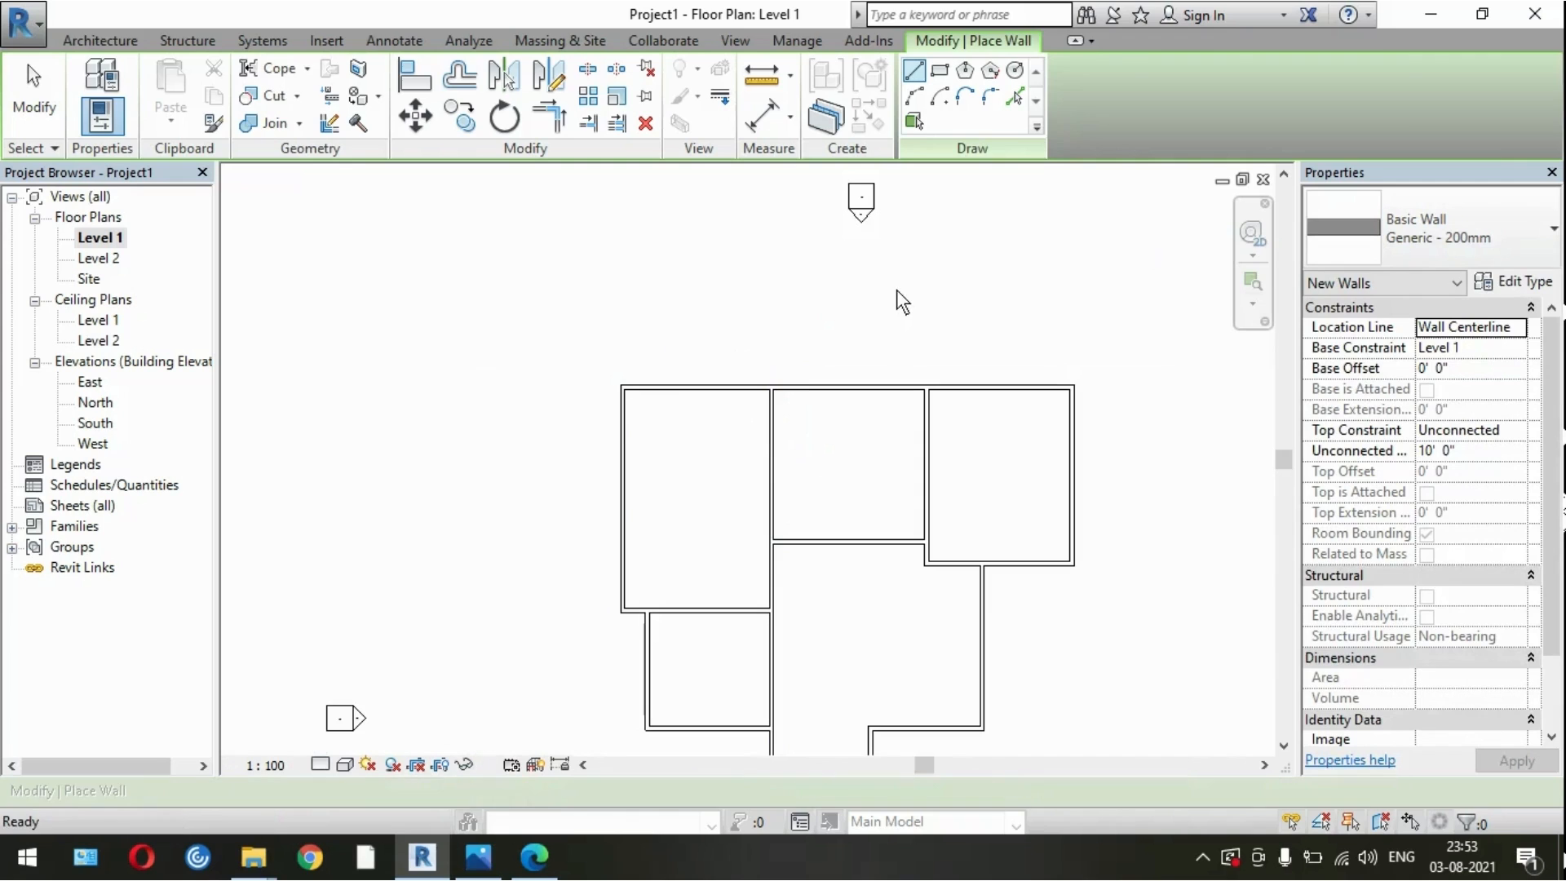
pyautogui.press('Escape')
pyautogui.press('Escape')
pyautogui.scroll(-3, 621, 437)
pyautogui.scroll(2, 749, 634)
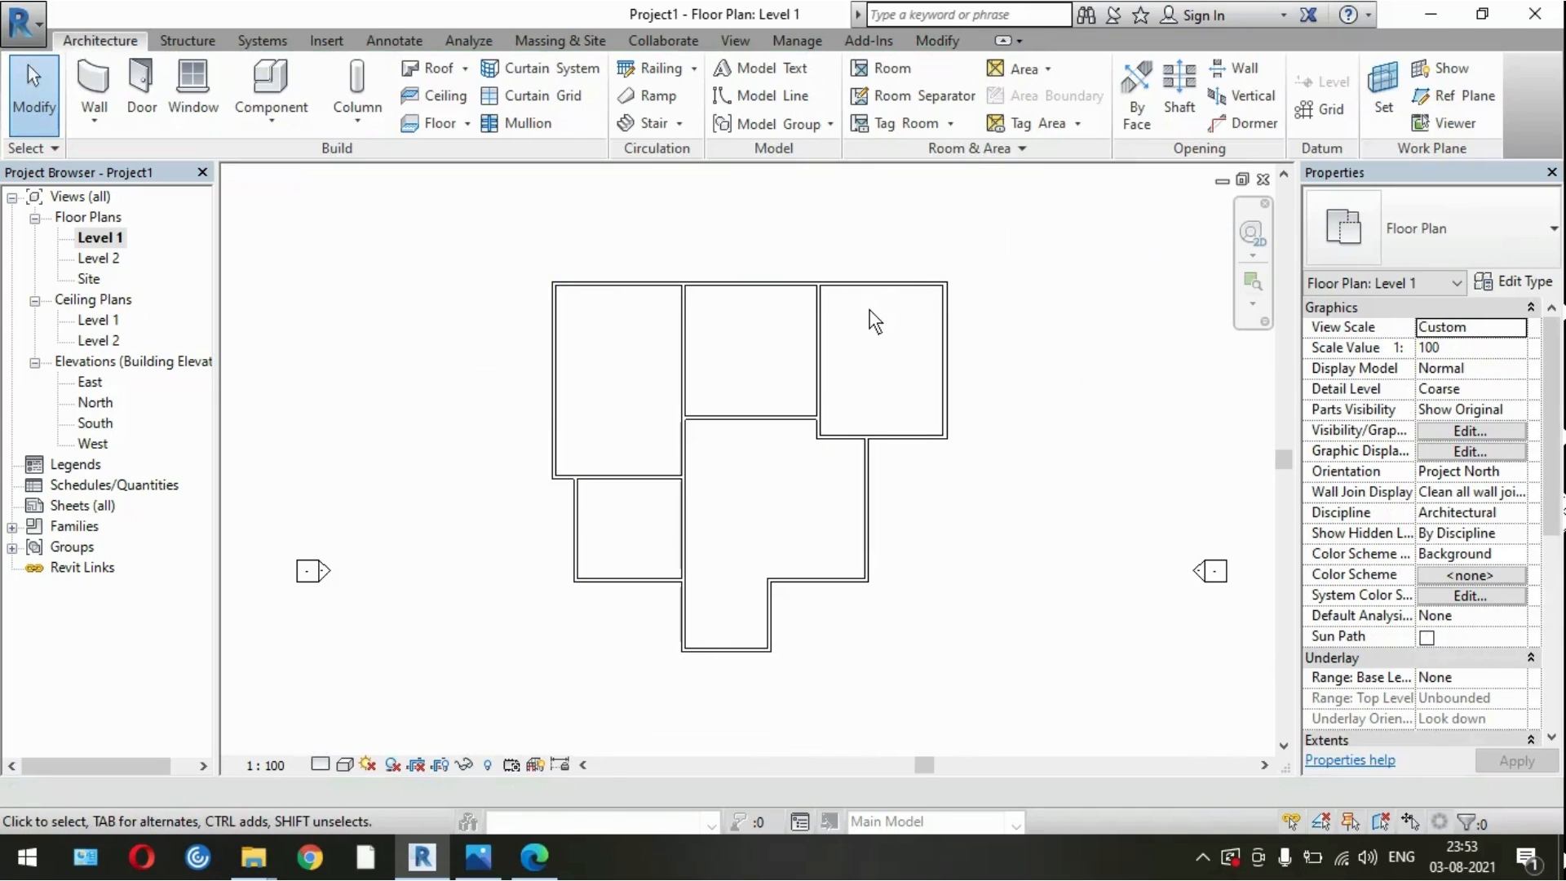
pyautogui.click(131, 110)
pyautogui.scroll(2, 669, 477)
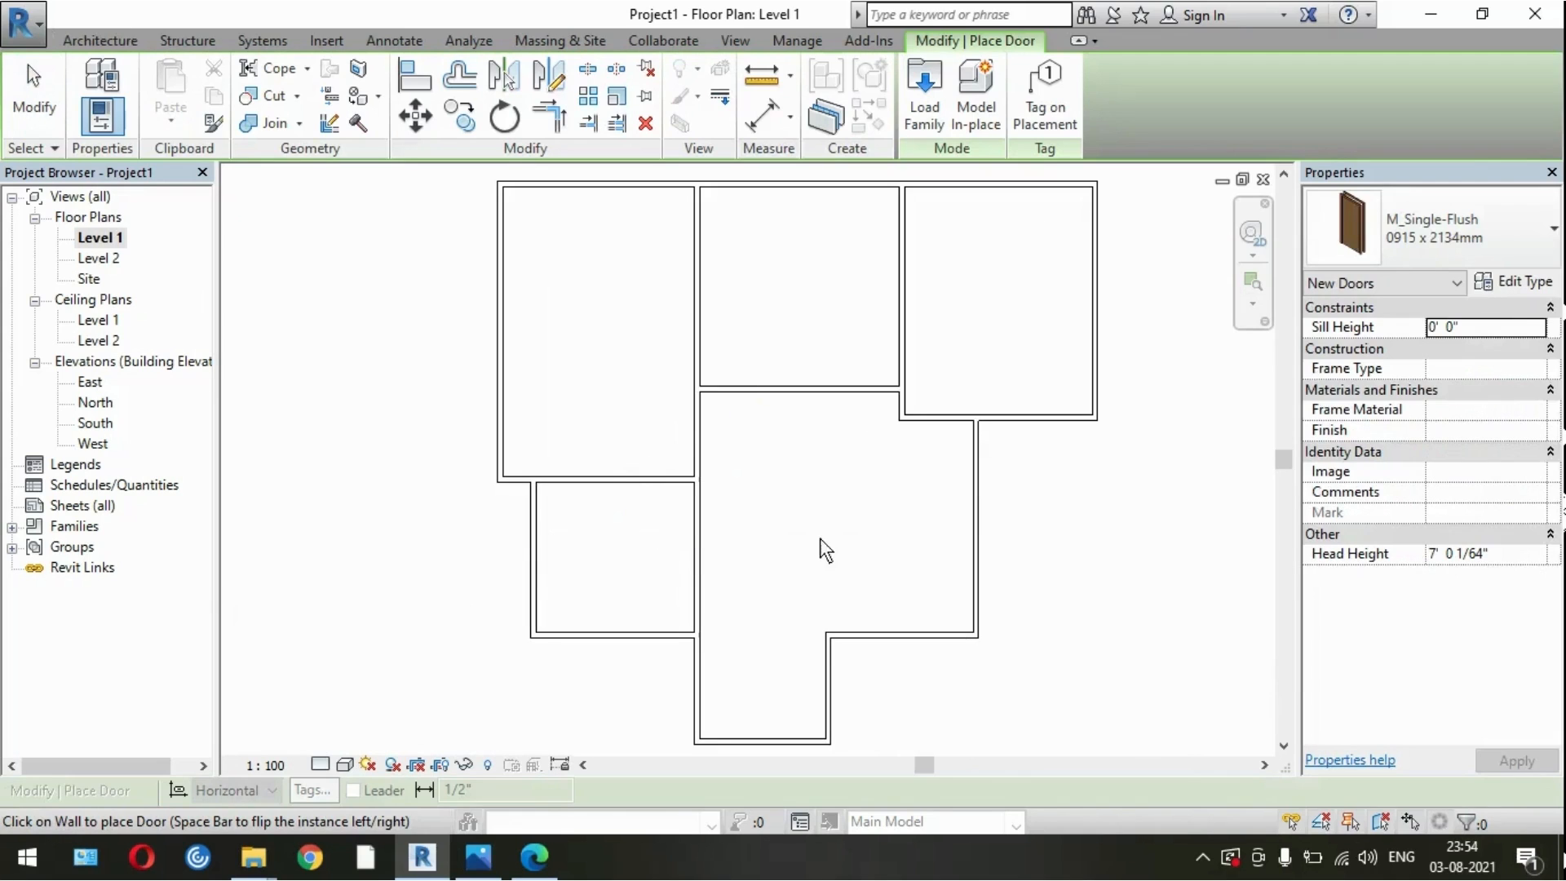
pyautogui.click(678, 472)
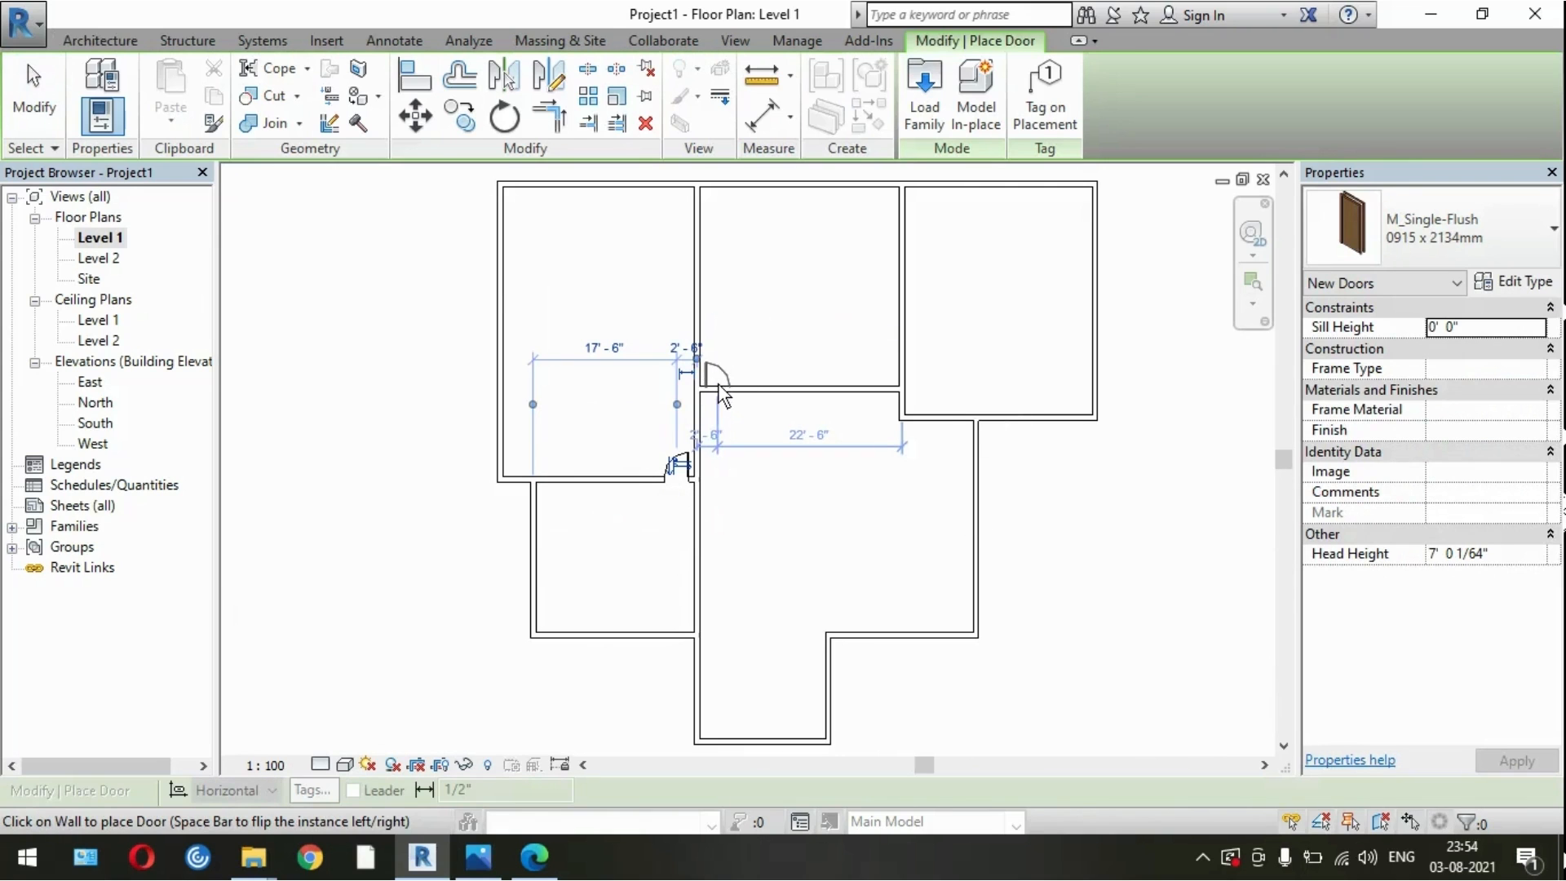
pyautogui.click(722, 393)
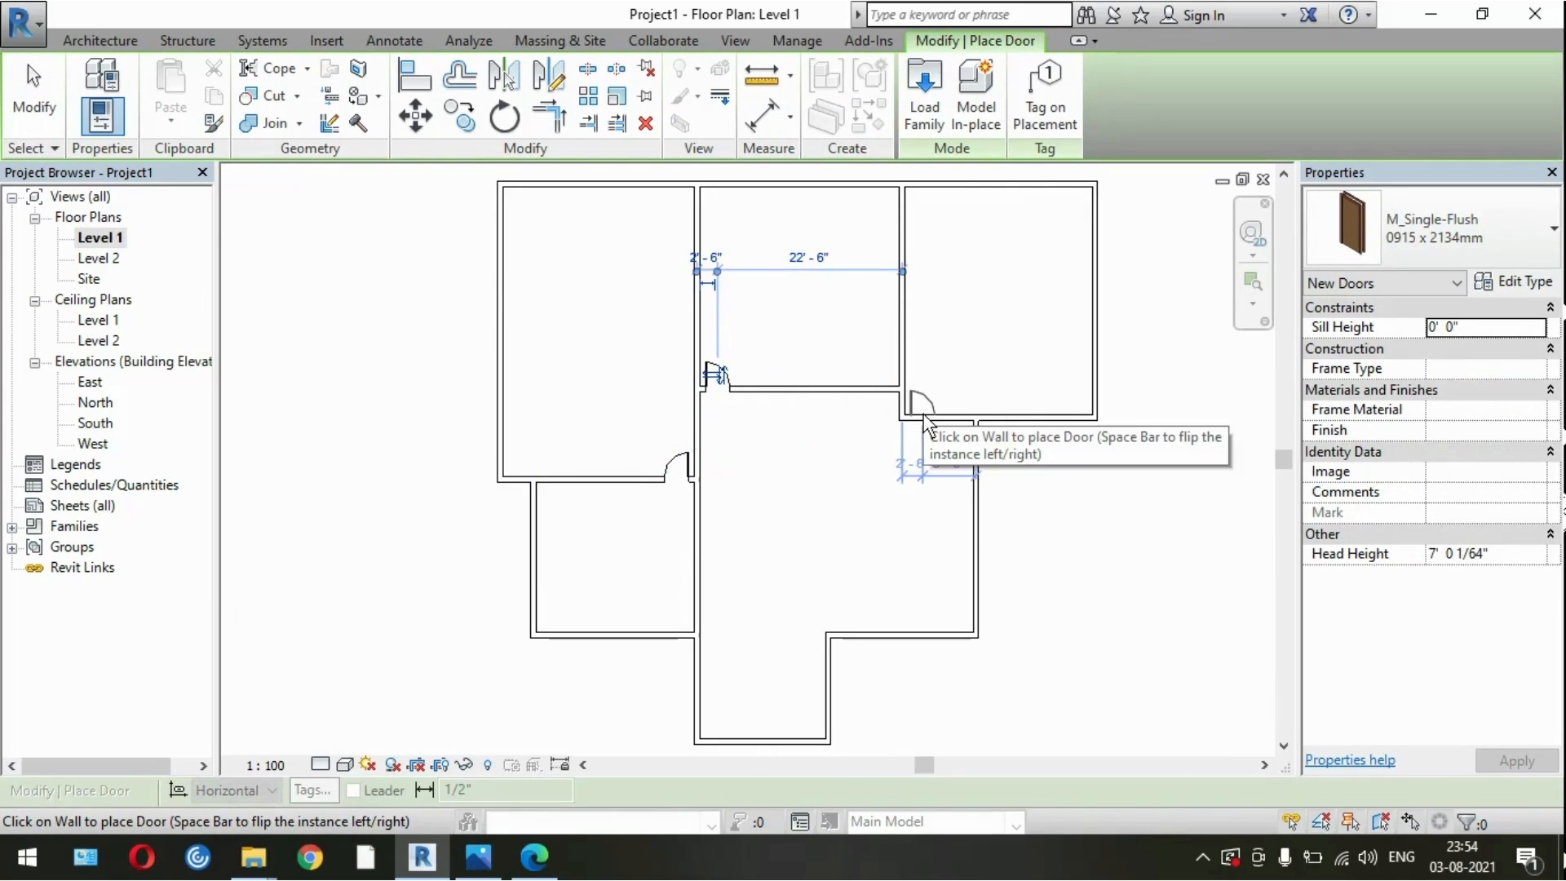
pyautogui.click(924, 417)
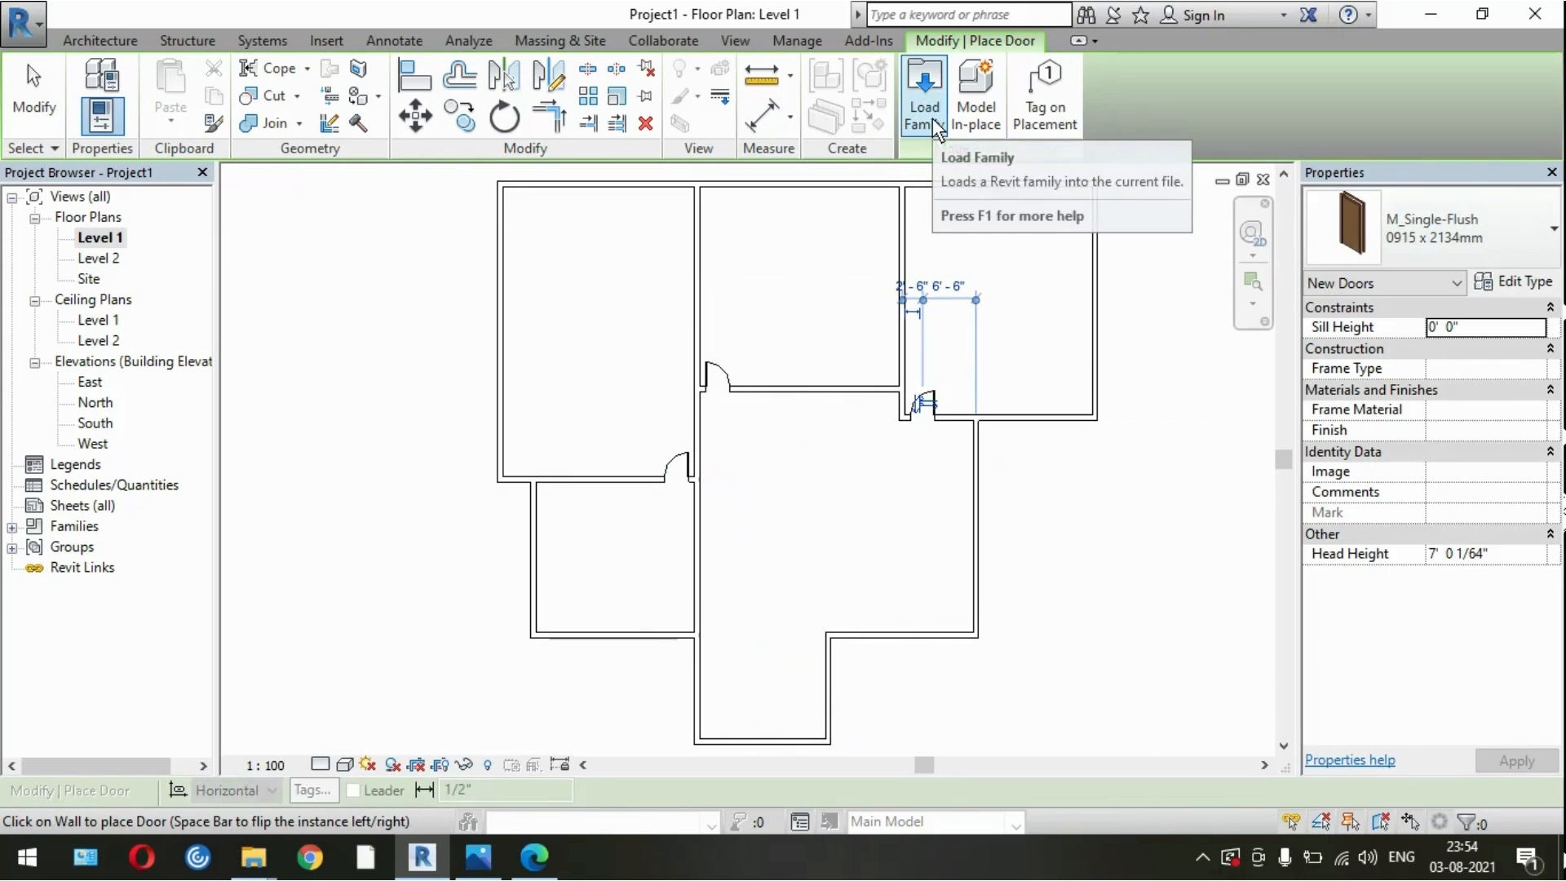
pyautogui.click(71, 41)
pyautogui.click(202, 118)
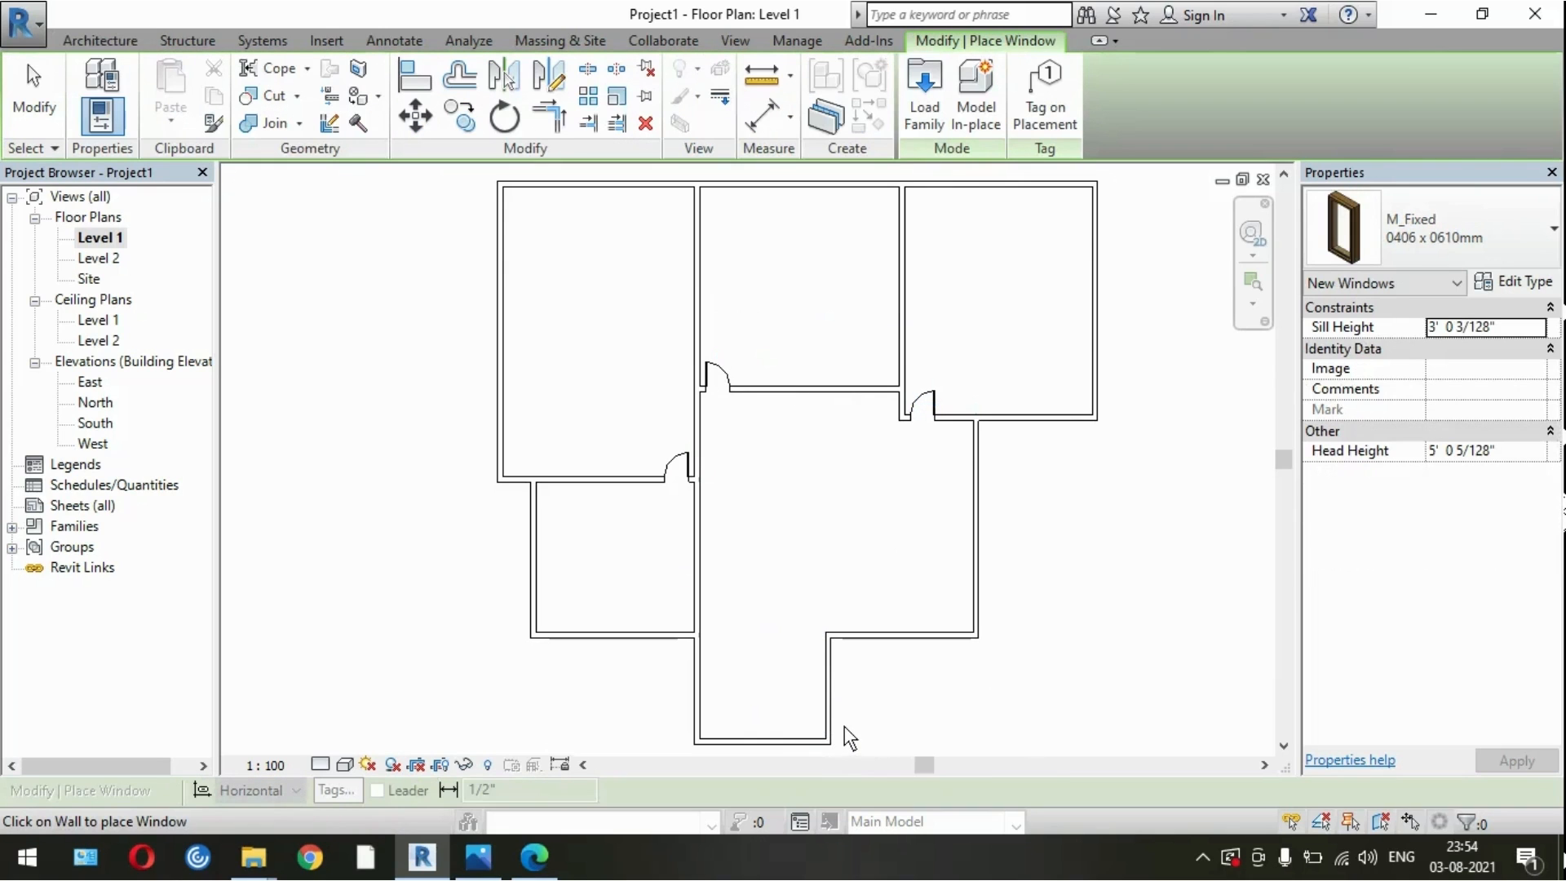
pyautogui.press('Escape')
pyautogui.press('Escape')
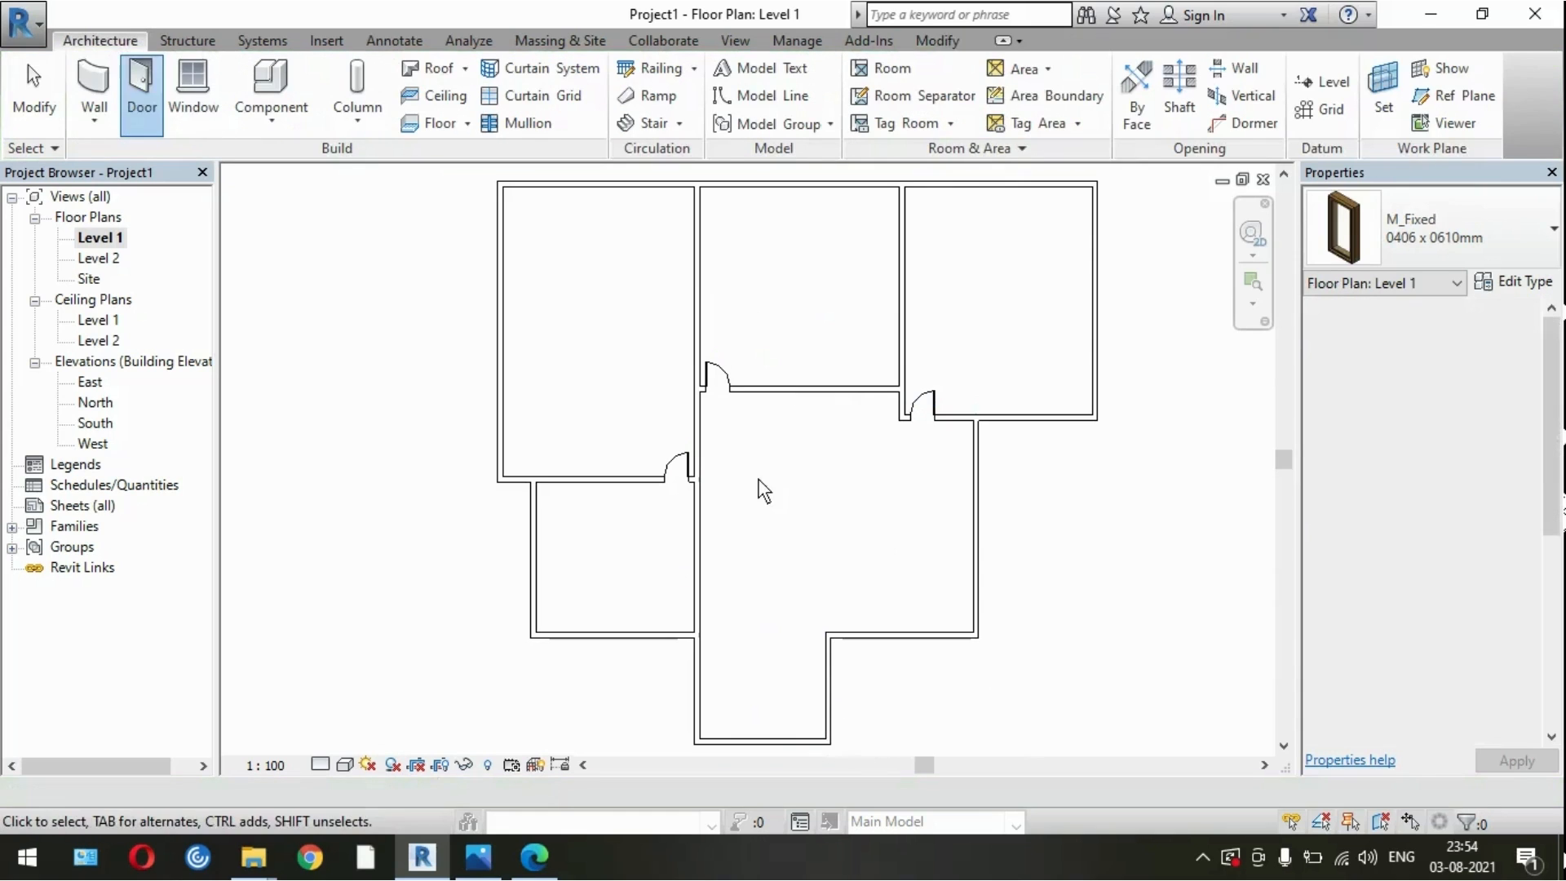
pyautogui.scroll(-2, 758, 483)
pyautogui.moveTo(1001, 712); pyautogui.dragTo(470, 253)
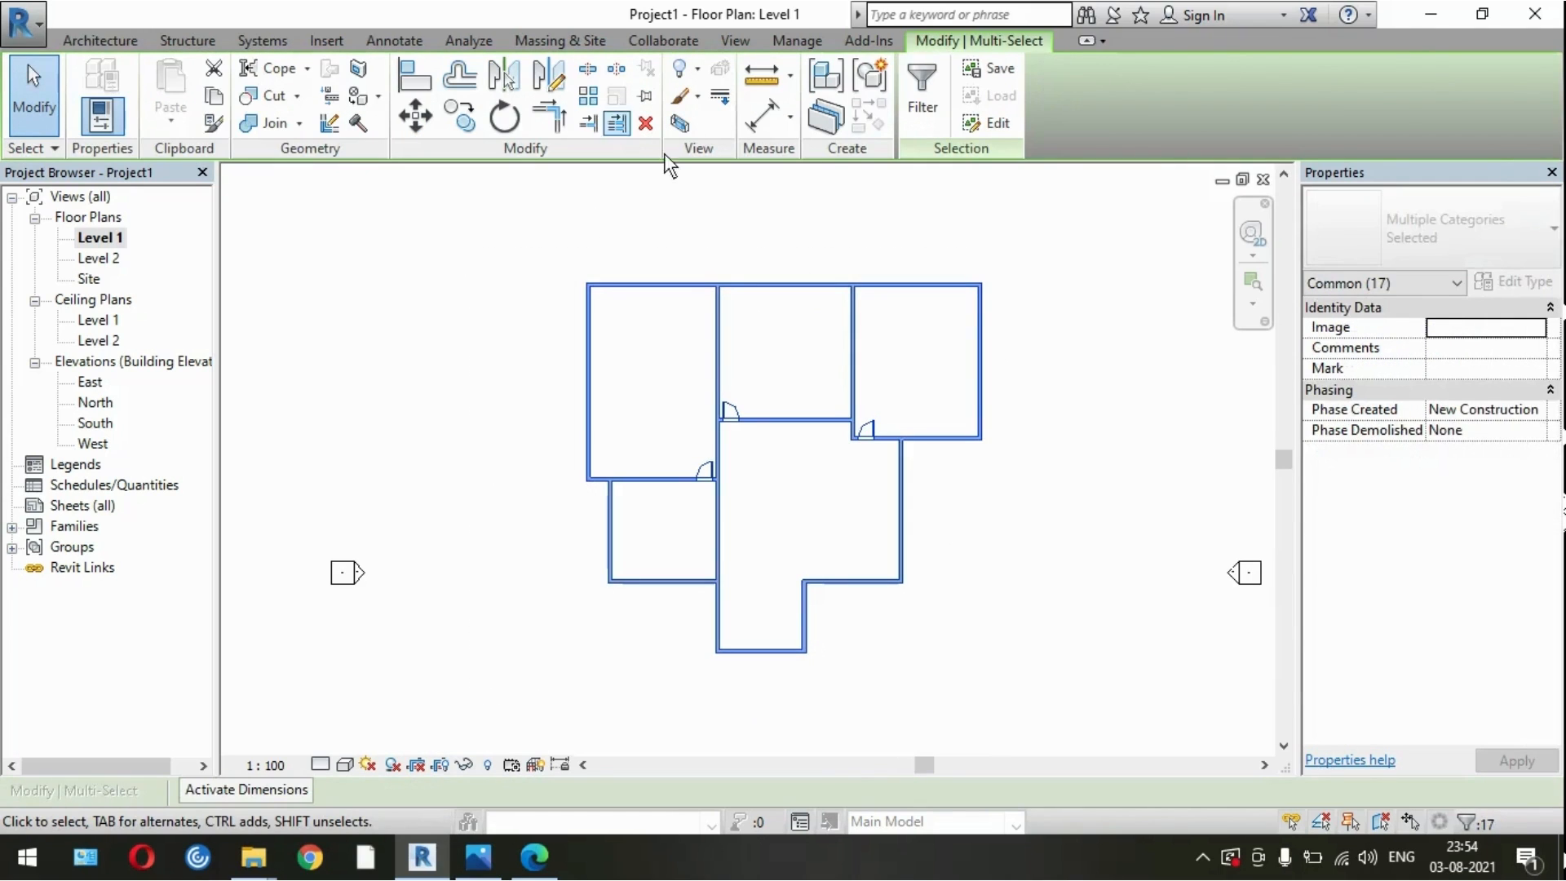
pyautogui.press('Escape')
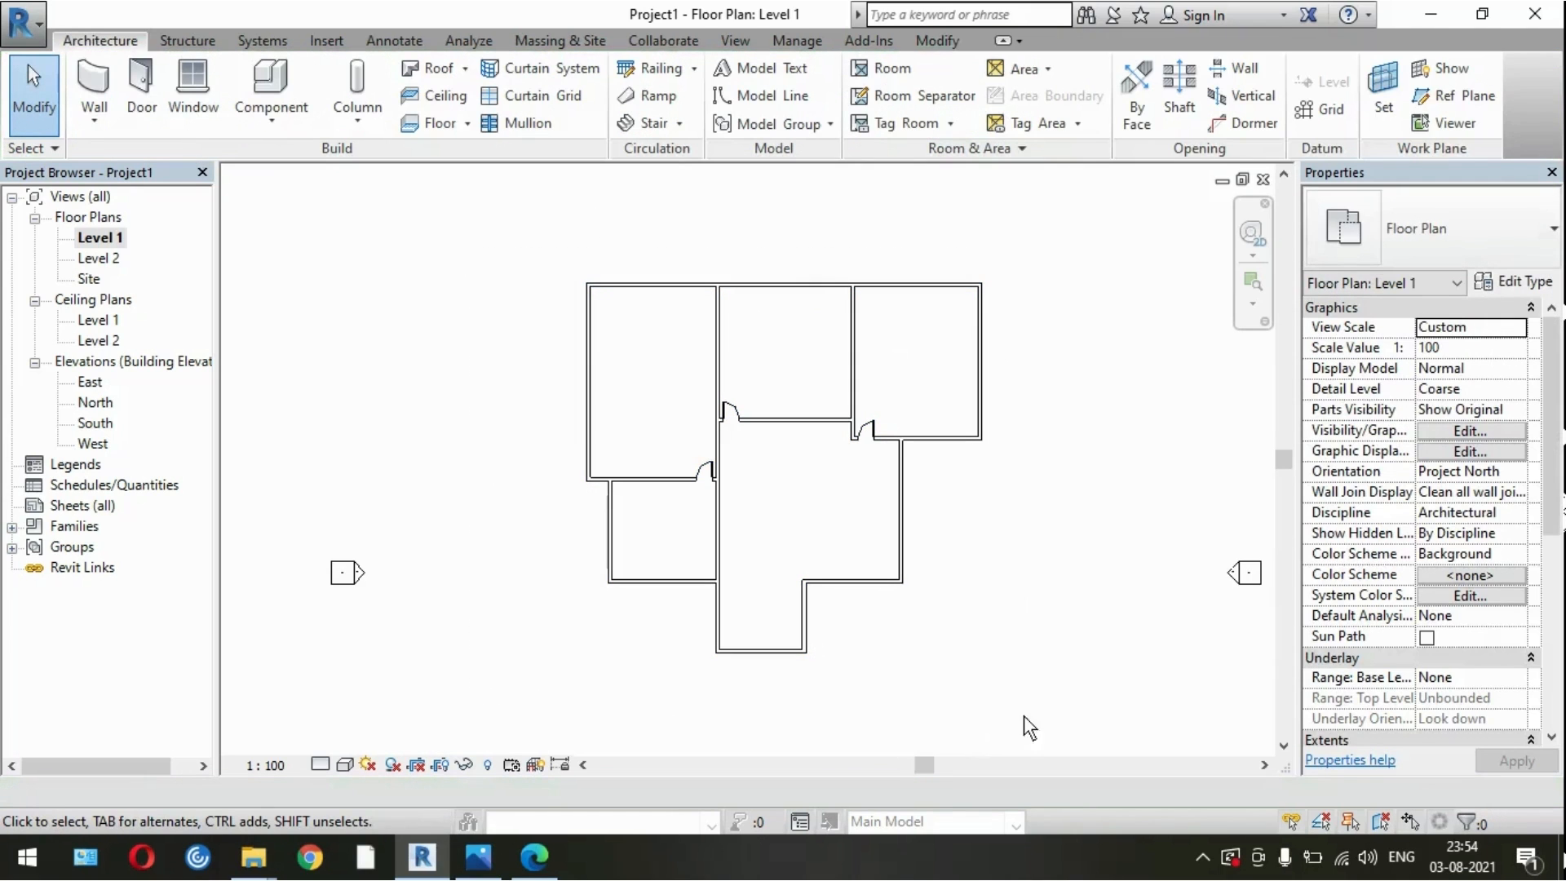
# Step: Select the whole floor plan and filter the doors out of the selection
pyautogui.moveTo(1044, 712); pyautogui.dragTo(539, 257)
pyautogui.click(919, 129)
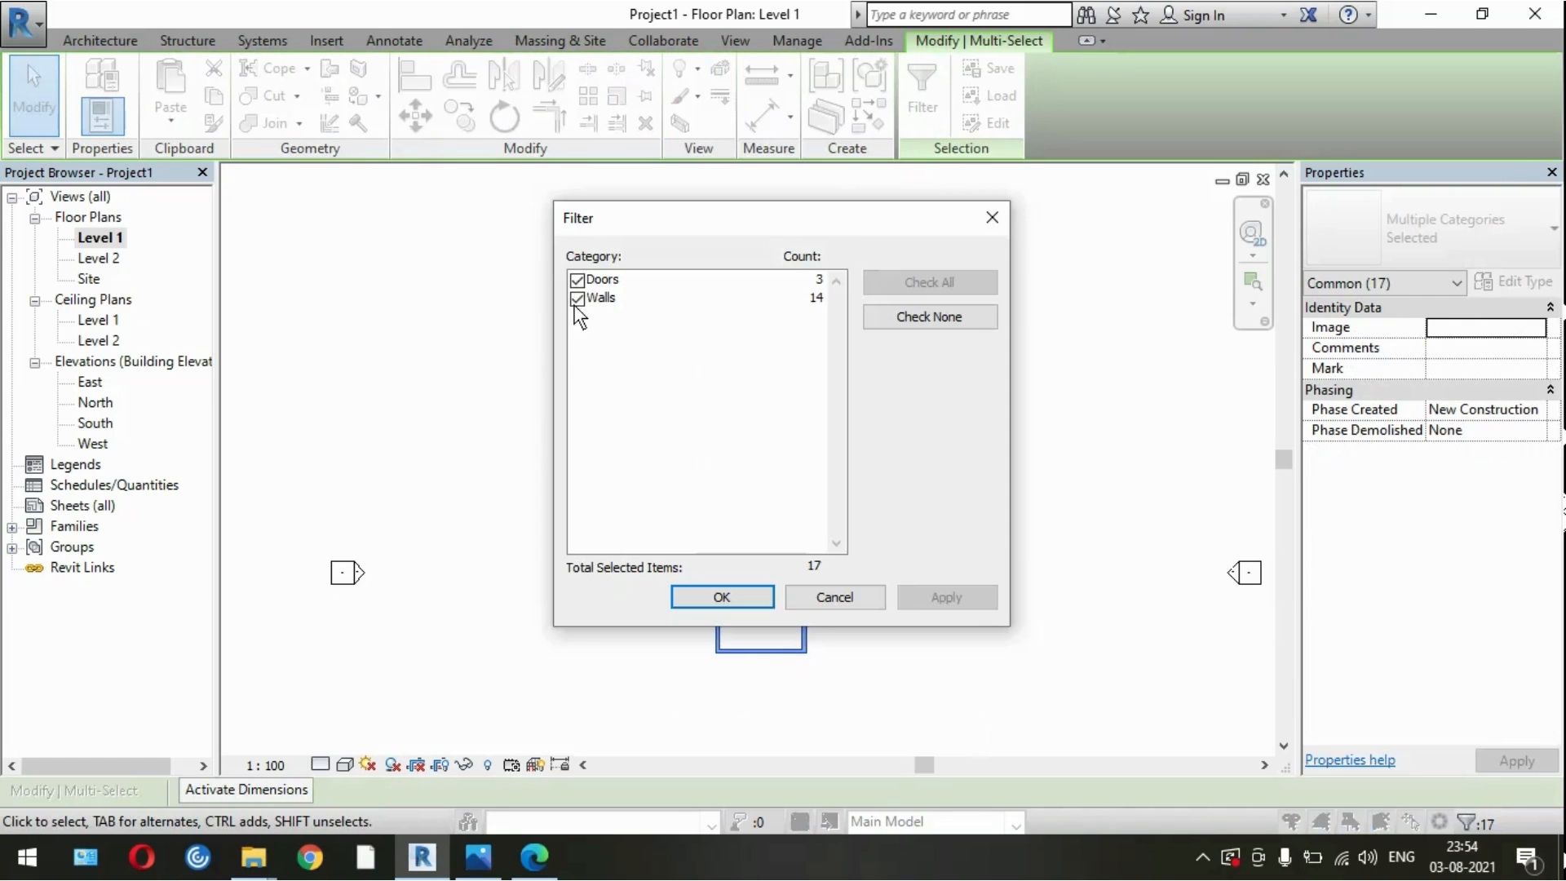
pyautogui.click(577, 282)
pyautogui.click(956, 599)
pyautogui.click(762, 598)
pyautogui.click(658, 308)
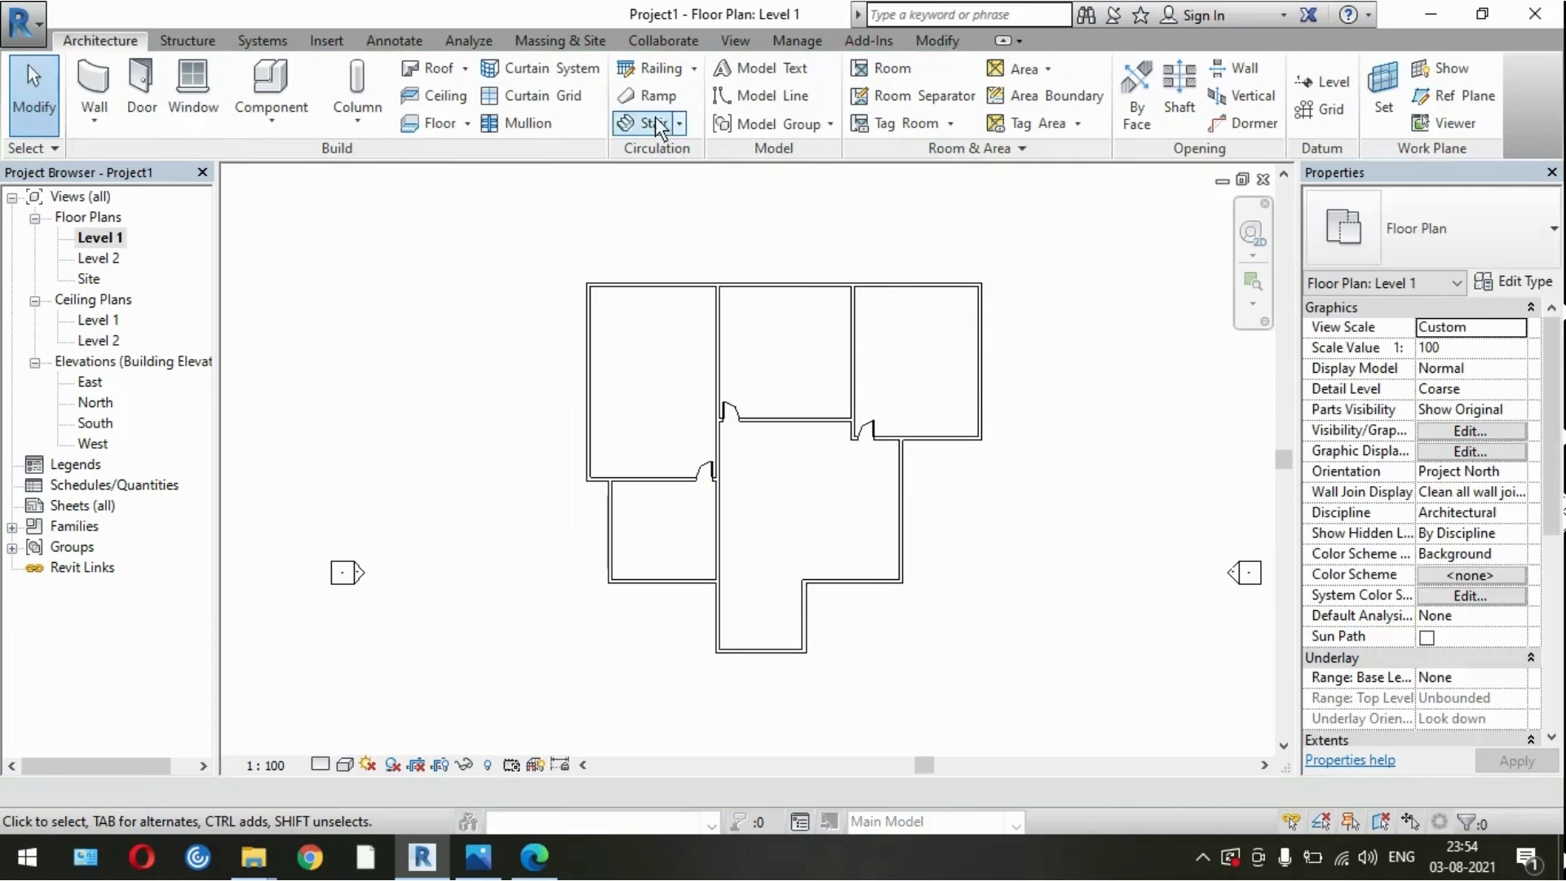
# Step: Try to scale only the walls, with doors excluded, graphically from the plan's upper-right corner
pyautogui.moveTo(523, 244); pyautogui.dragTo(574, 253)
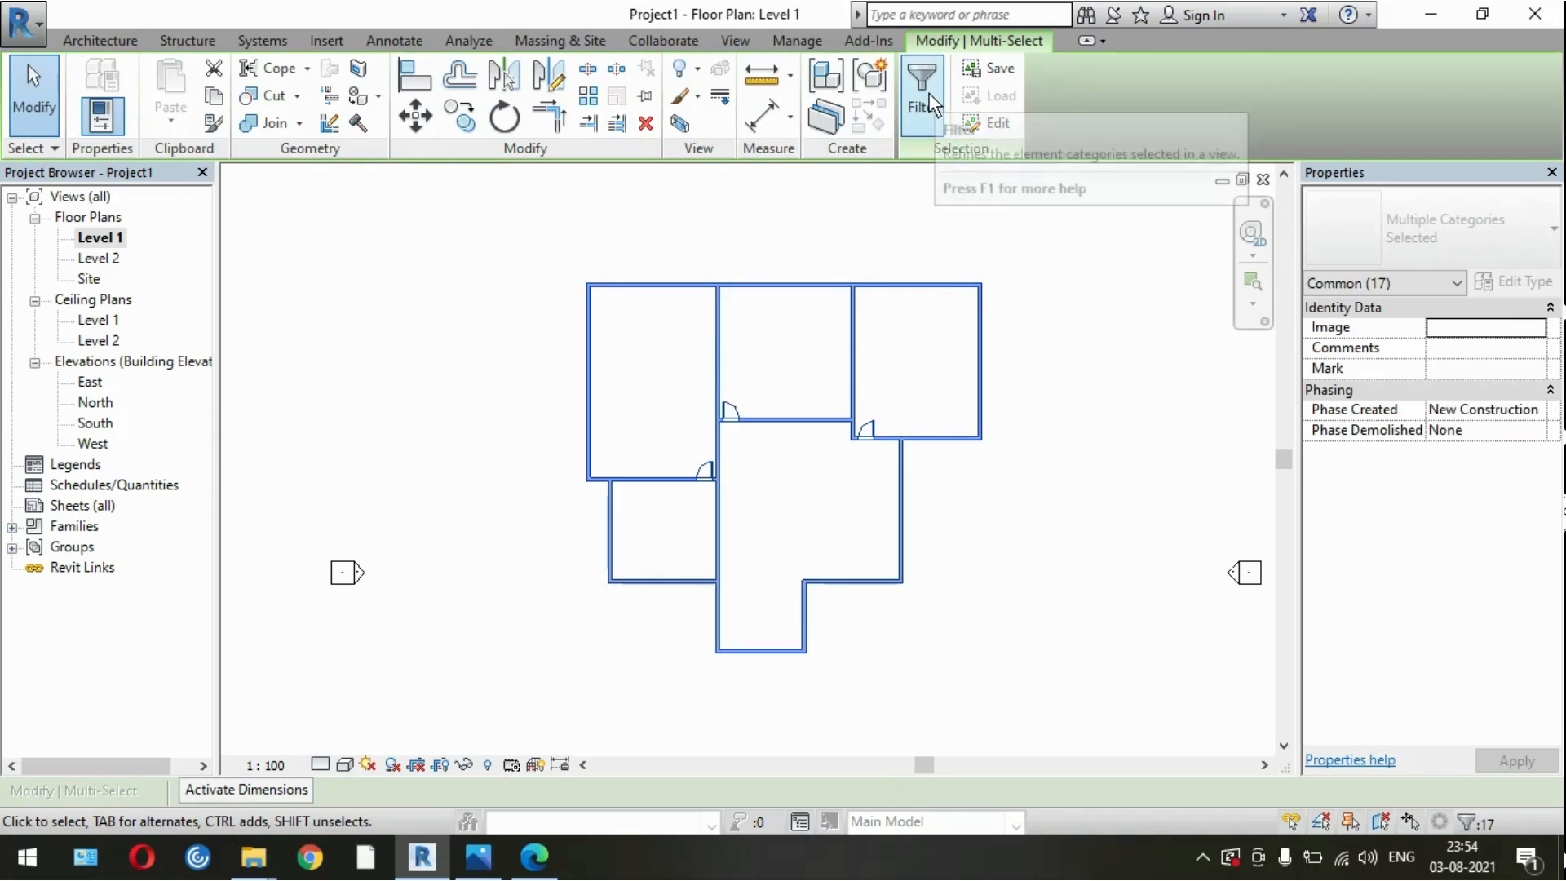
pyautogui.click(927, 95)
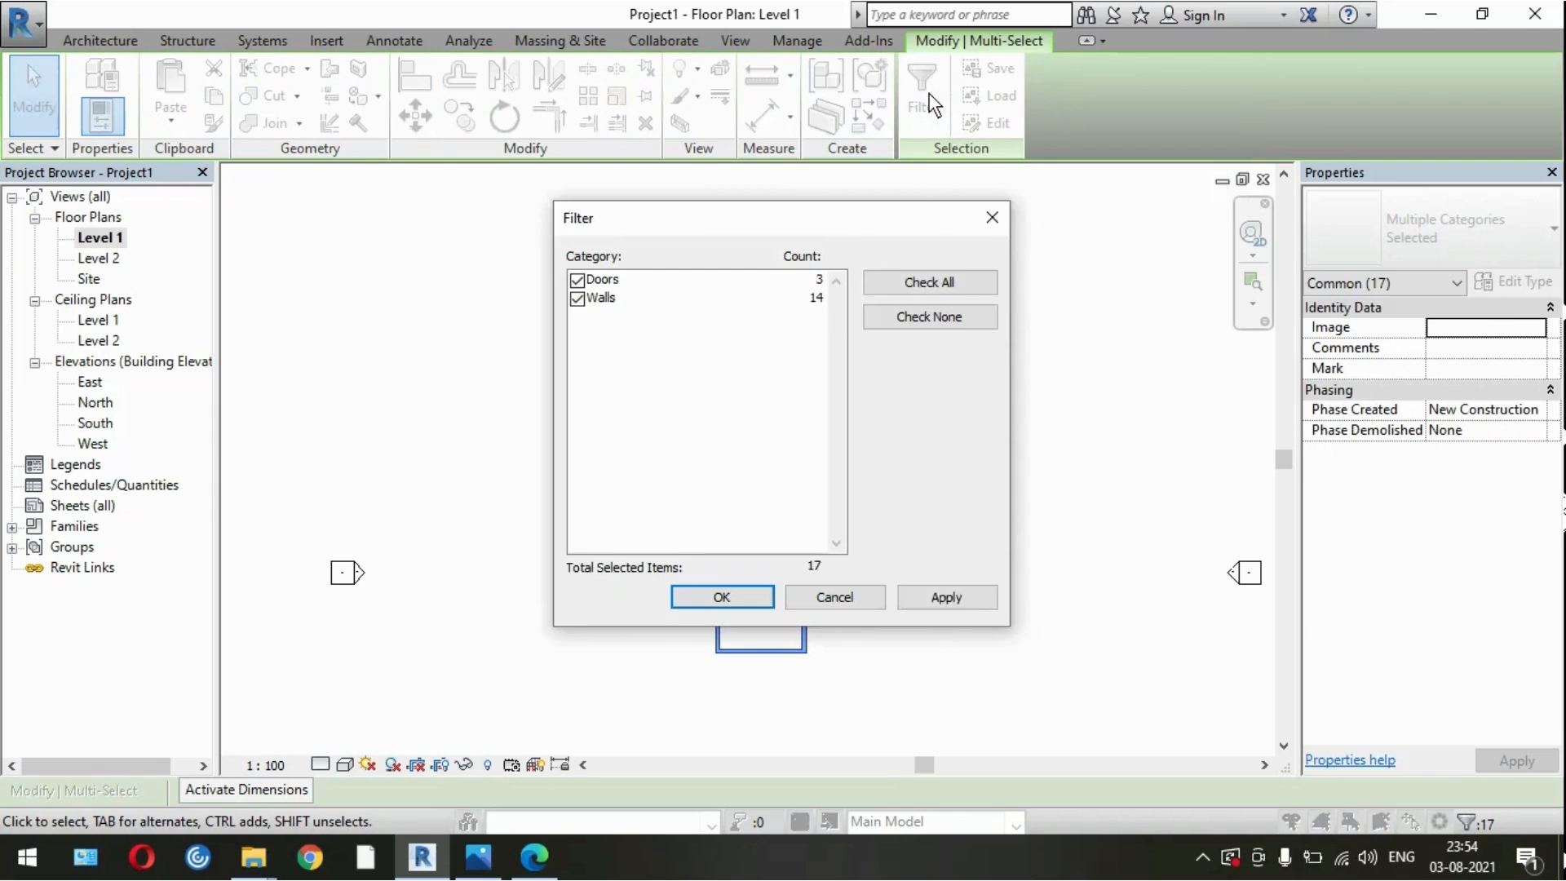
pyautogui.click(578, 281)
pyautogui.click(946, 599)
pyautogui.click(722, 604)
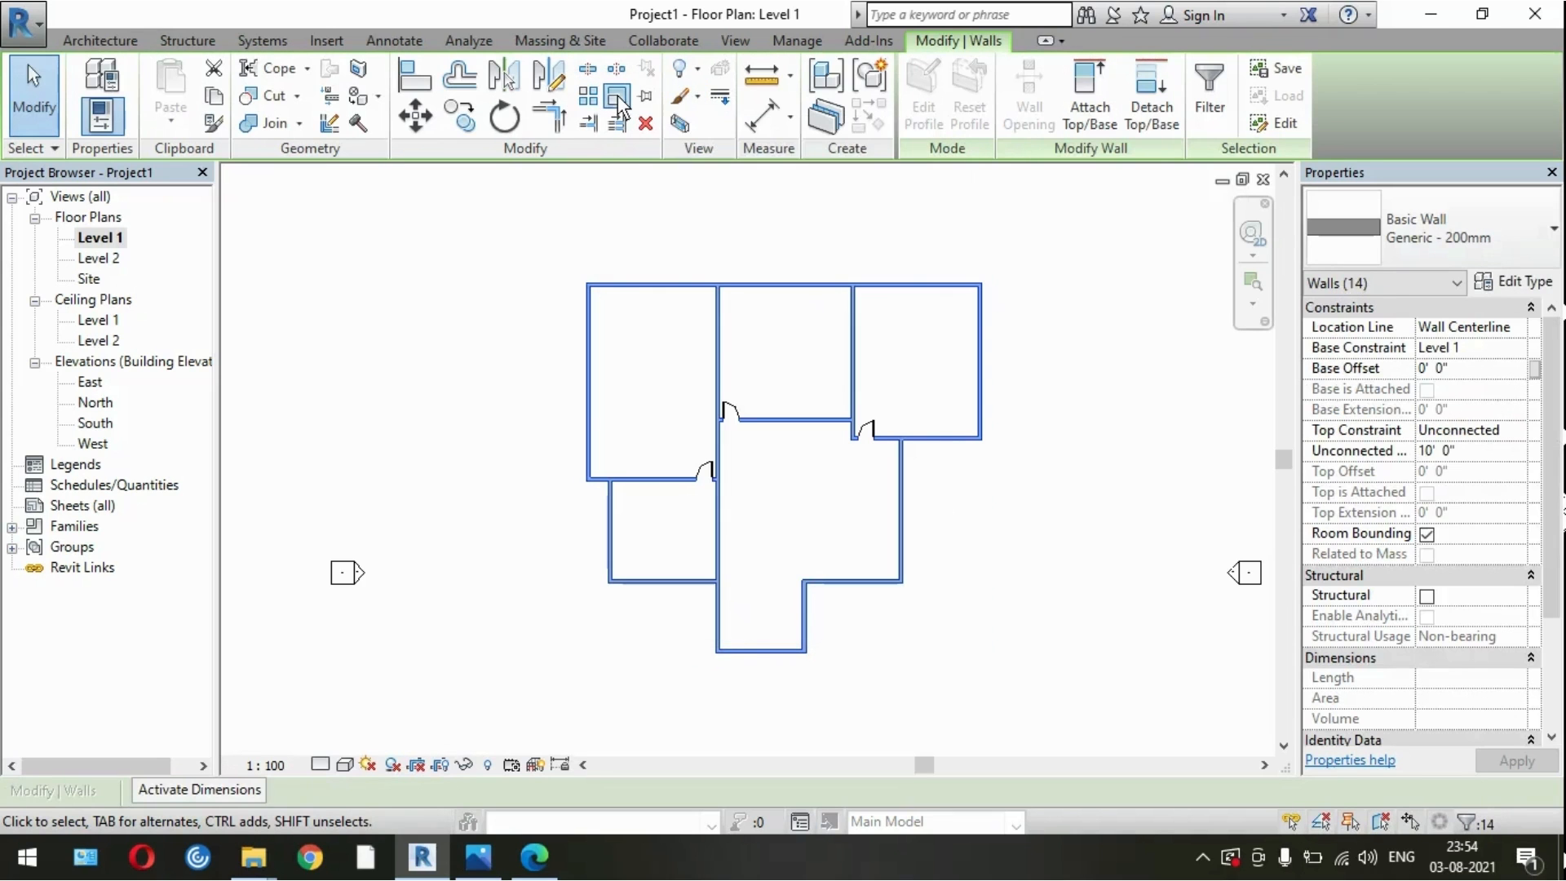
pyautogui.click(619, 98)
pyautogui.click(981, 286)
pyautogui.click(952, 323)
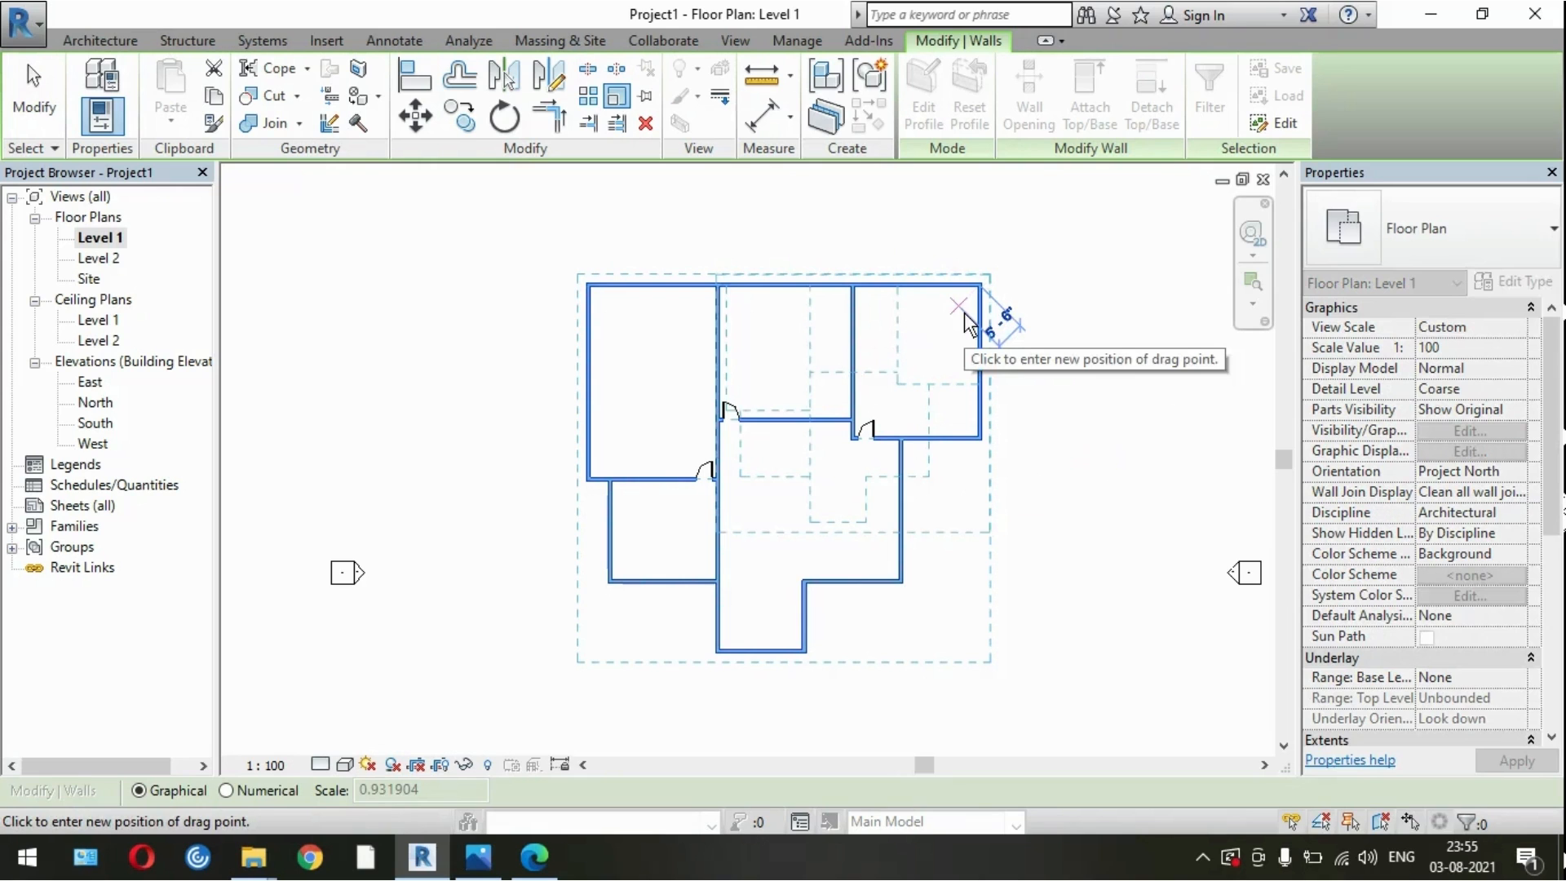
pyautogui.click(1108, 344)
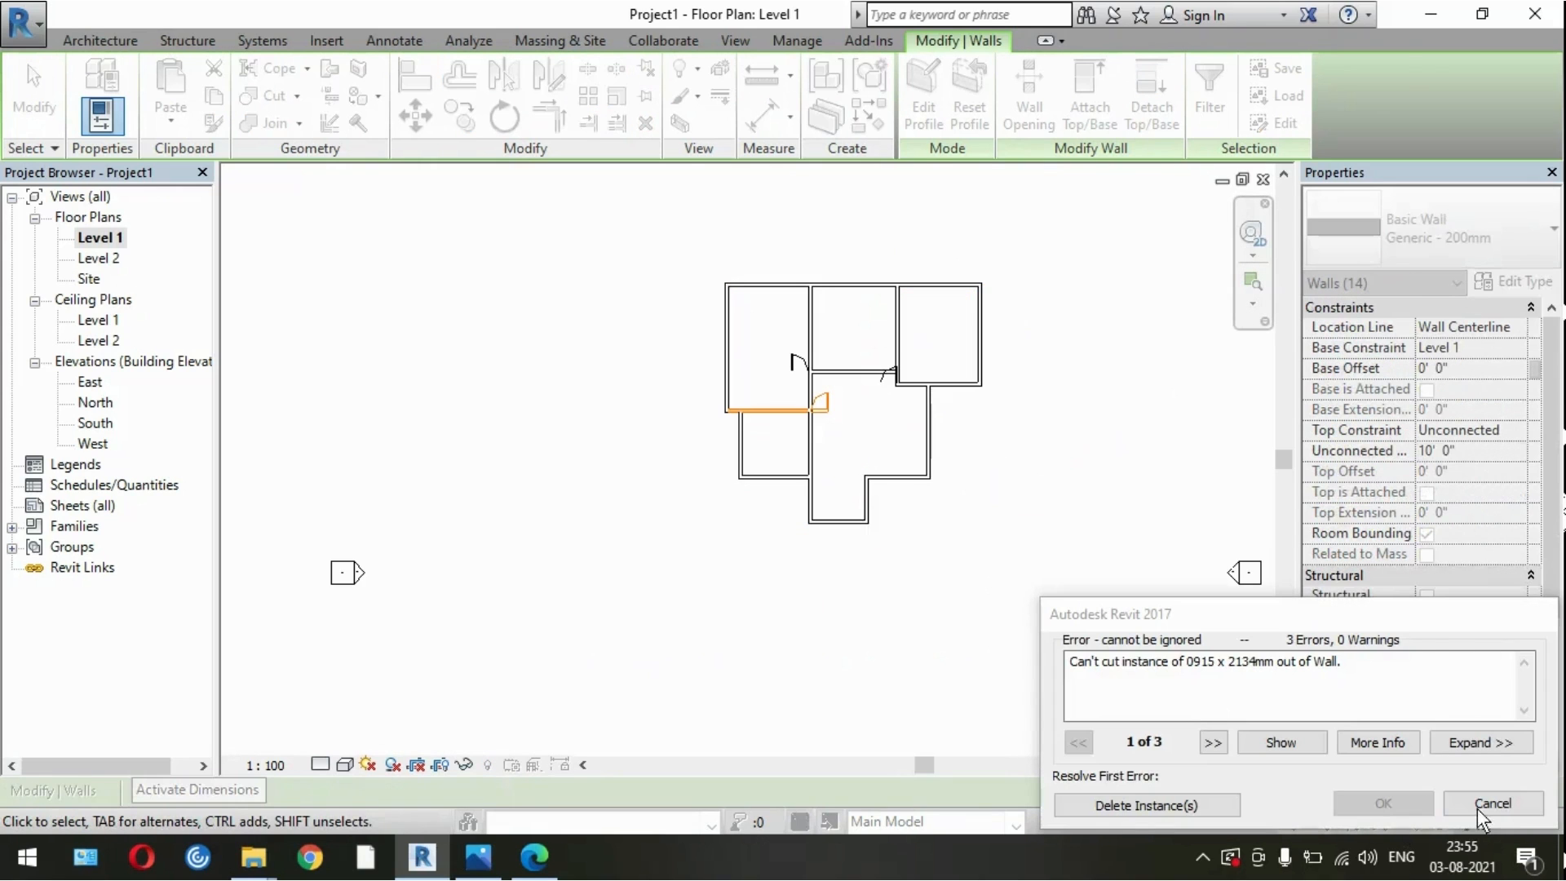
pyautogui.click(1473, 804)
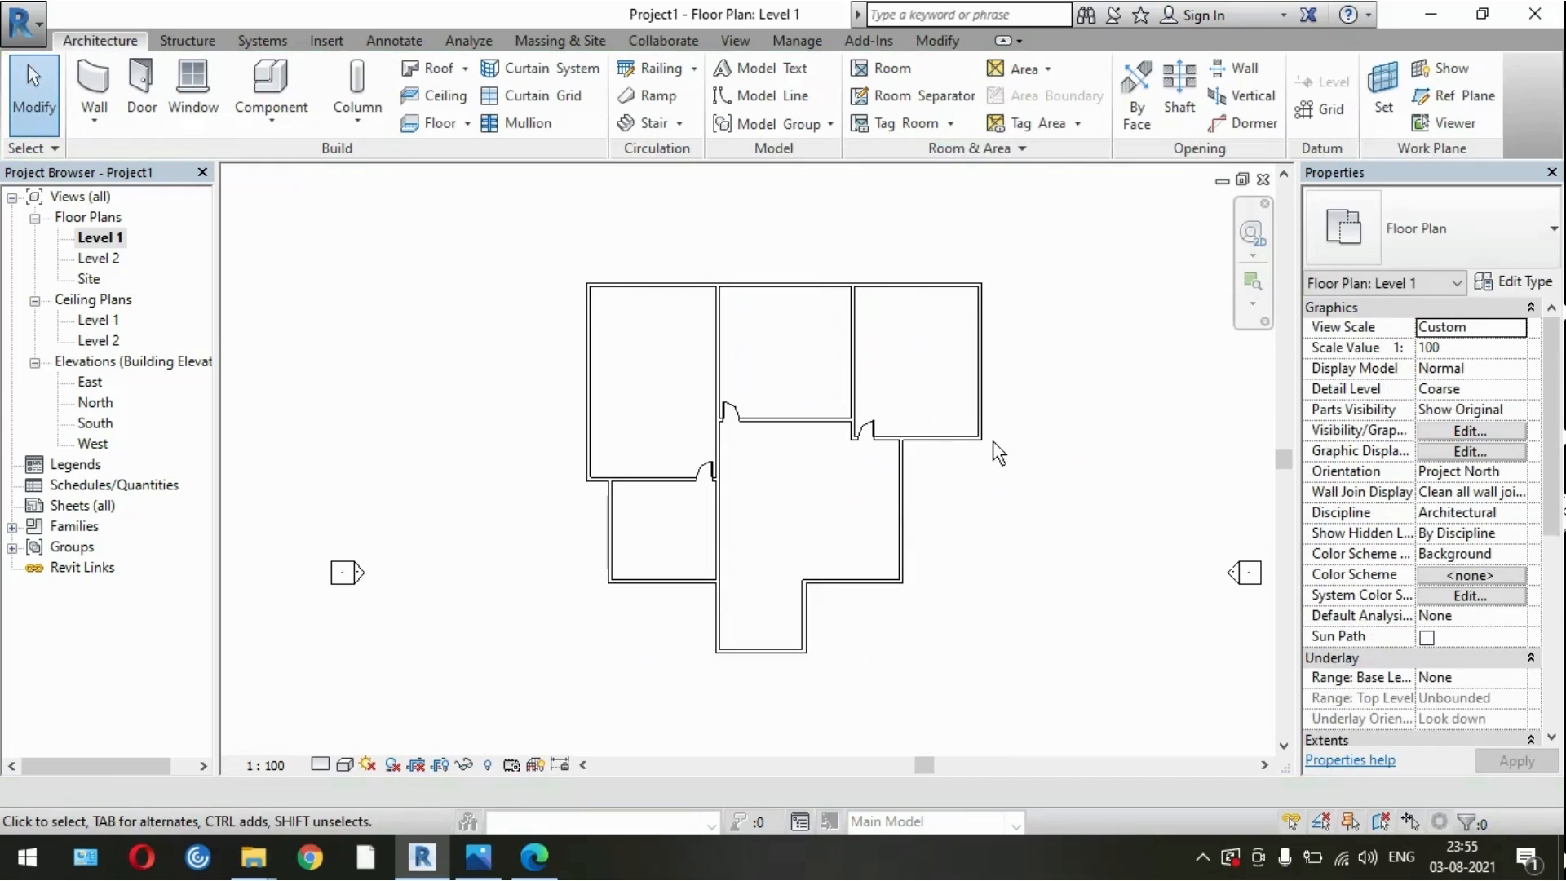
# Step: Select the entire plan and filter the selection to keep only the Walls category
pyautogui.moveTo(555, 252); pyautogui.dragTo(983, 641)
pyautogui.click(1032, 683)
pyautogui.moveTo(1039, 692); pyautogui.dragTo(555, 248)
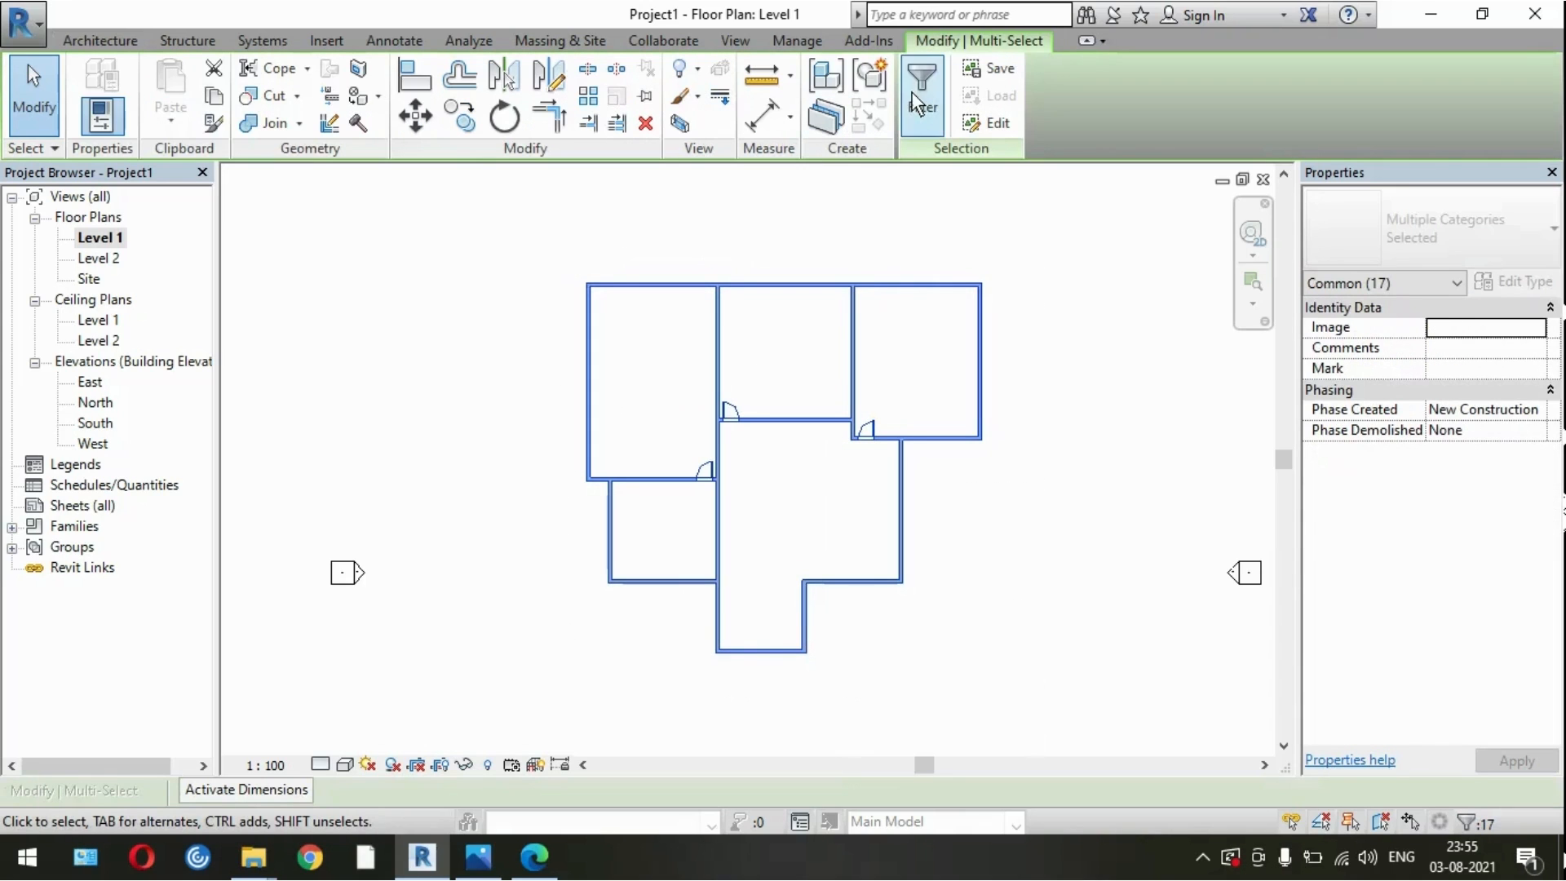
pyautogui.click(916, 96)
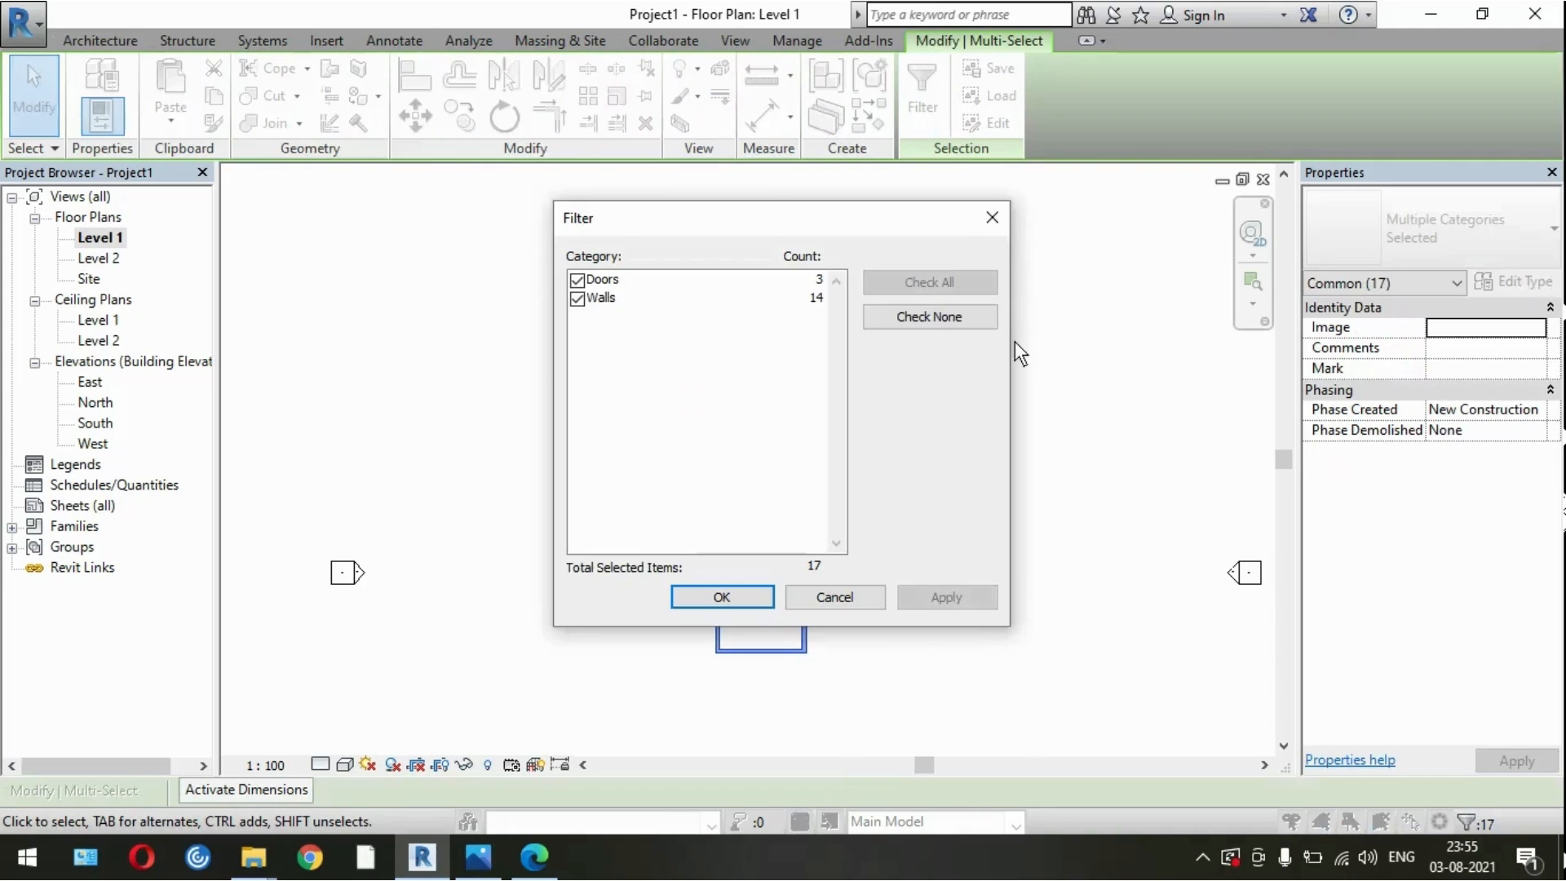
pyautogui.click(578, 280)
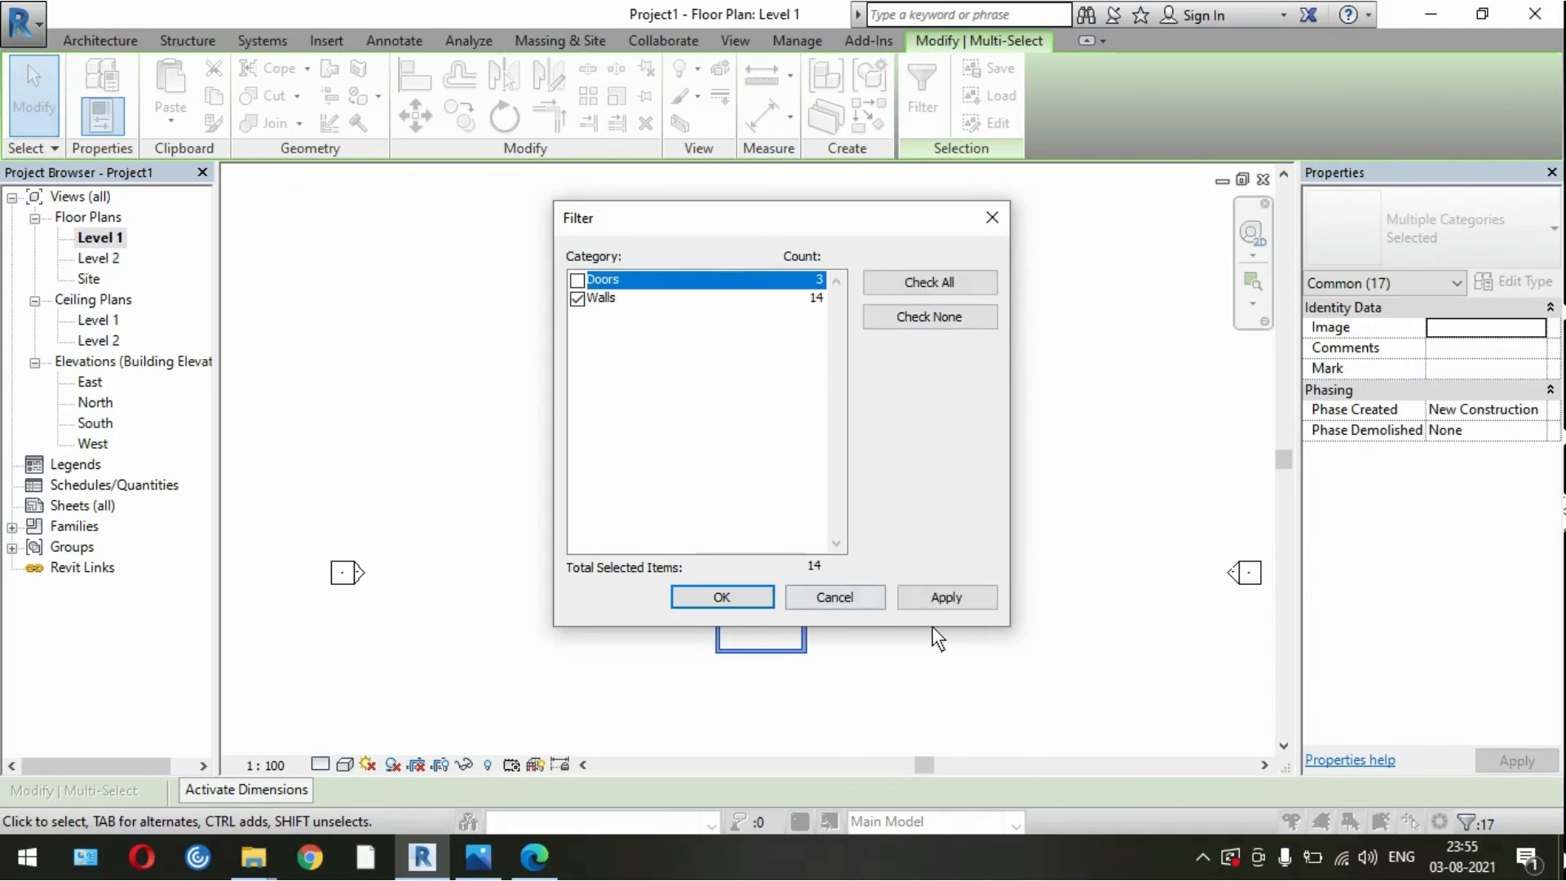
pyautogui.click(937, 600)
pyautogui.click(721, 598)
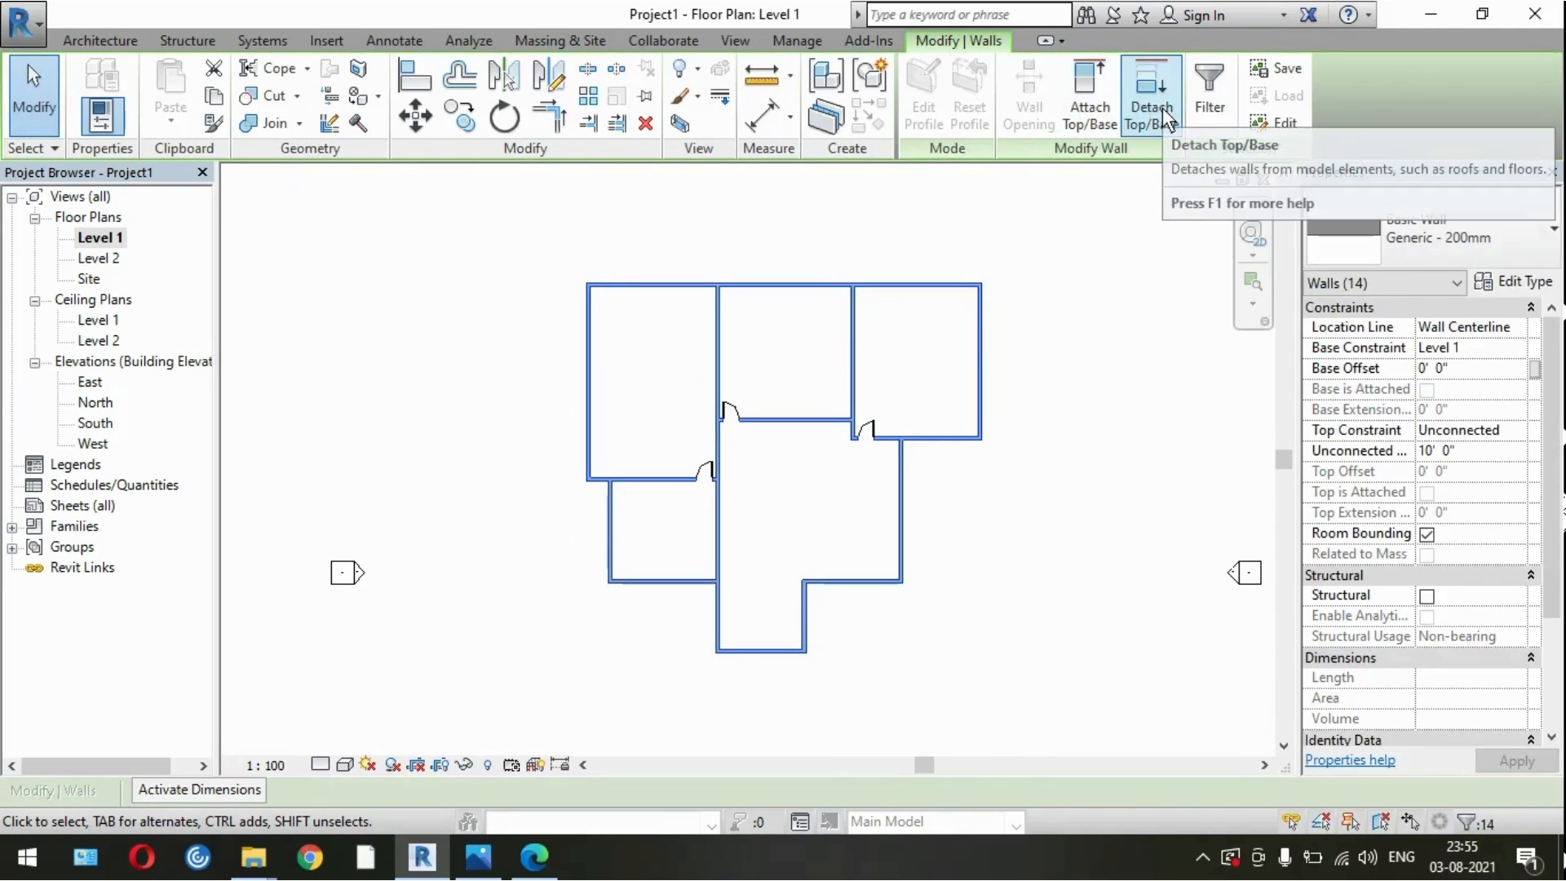
# Step: Scale the selected walls down graphically, using the plan's upper-right corner as the origin
pyautogui.click(617, 96)
pyautogui.click(981, 285)
pyautogui.click(975, 351)
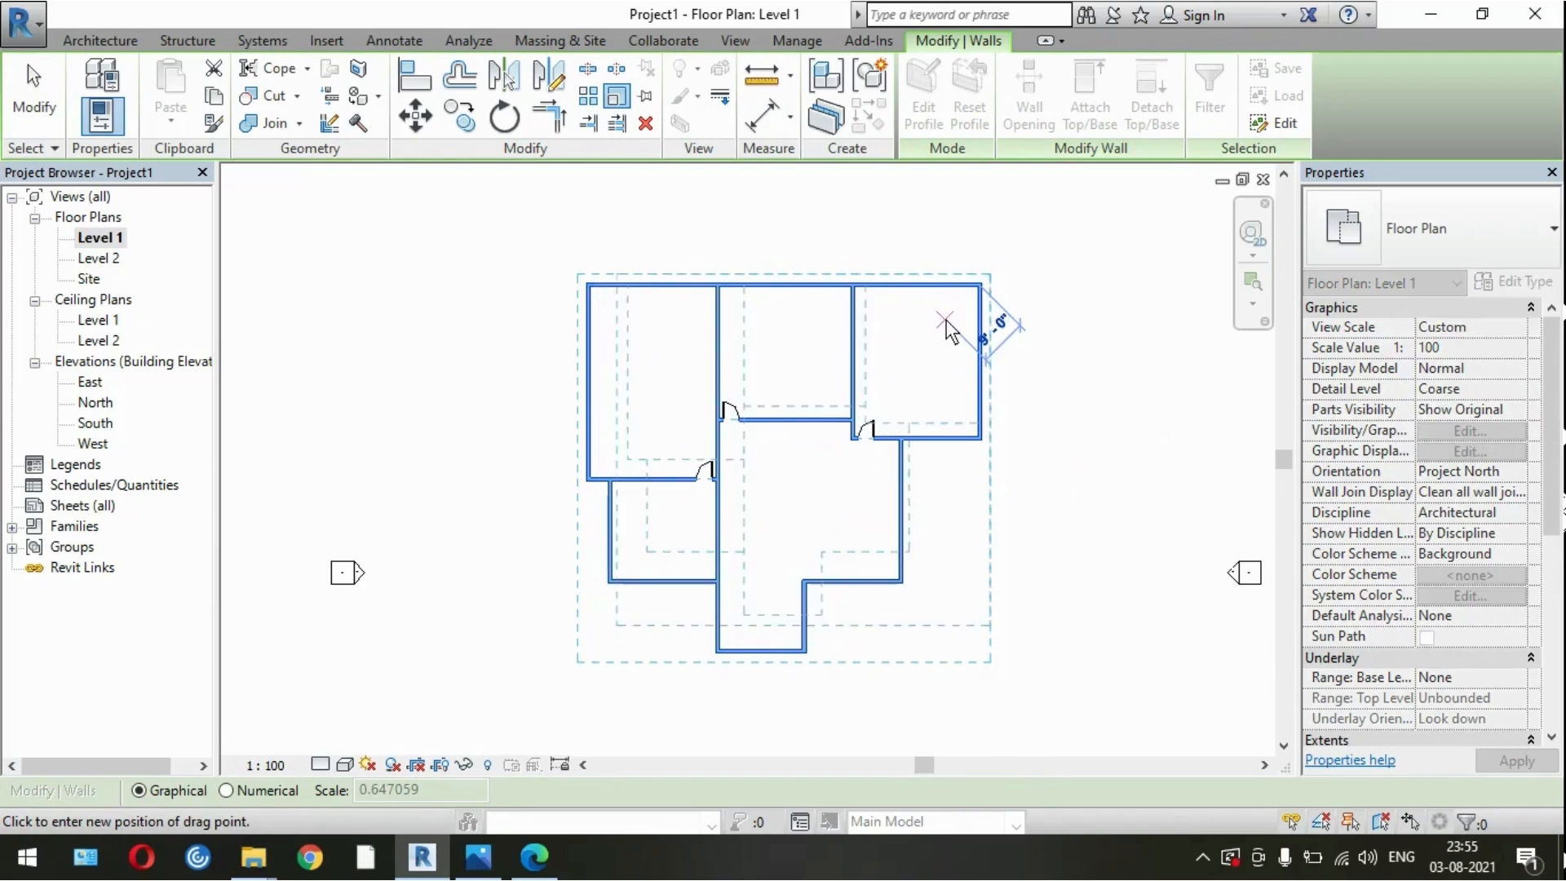
pyautogui.click(947, 318)
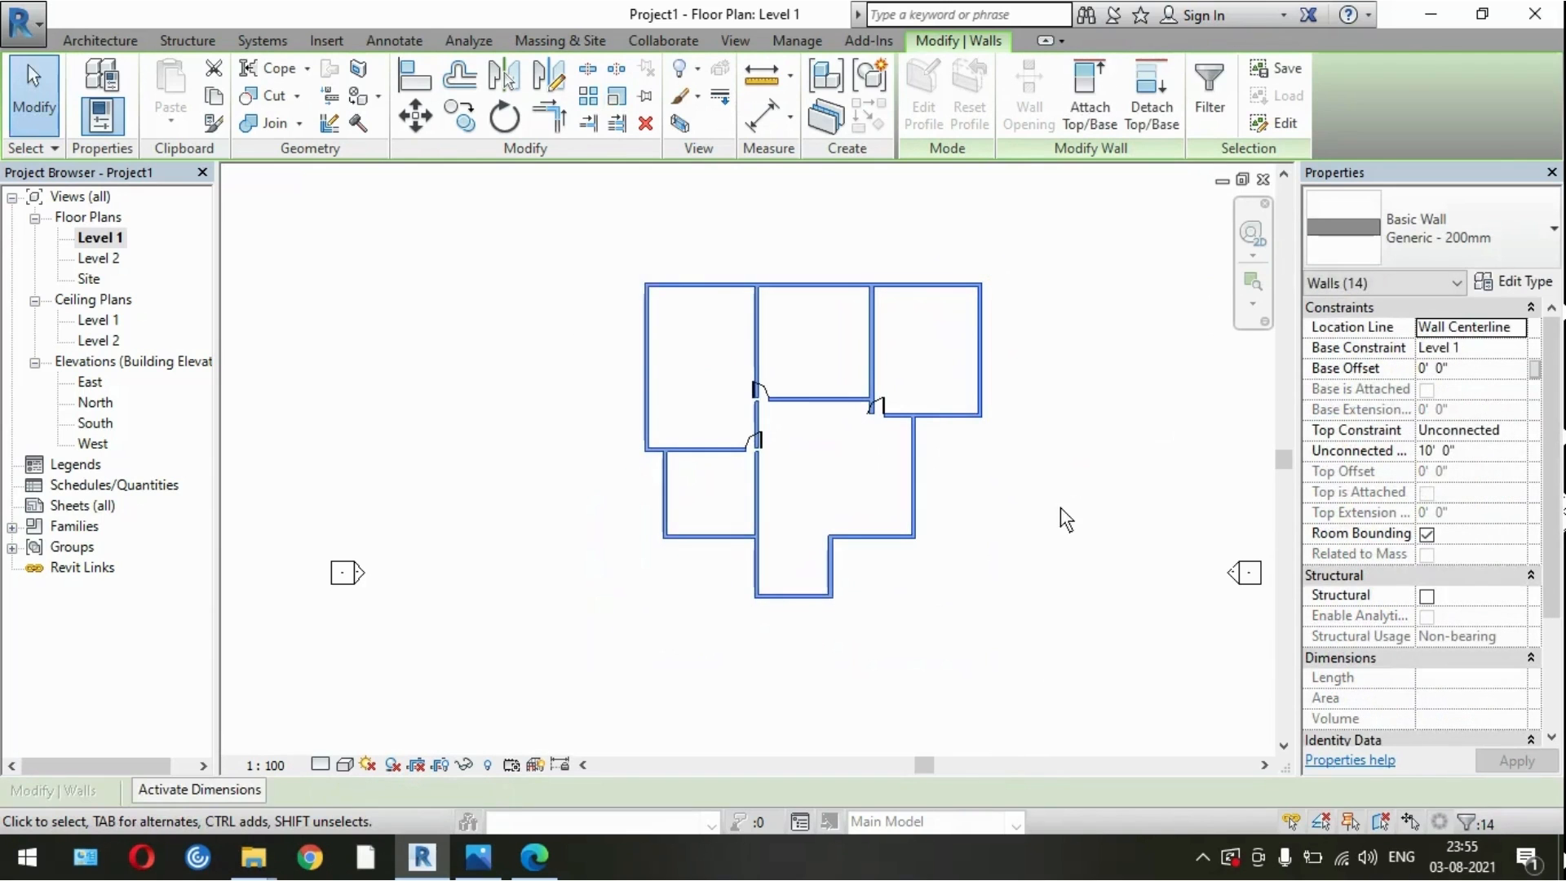
# Step: Delete the three misplaced doors from the walls of the upper rooms
pyautogui.press('Escape')
pyautogui.scroll(2, 787, 420)
pyautogui.click(742, 463)
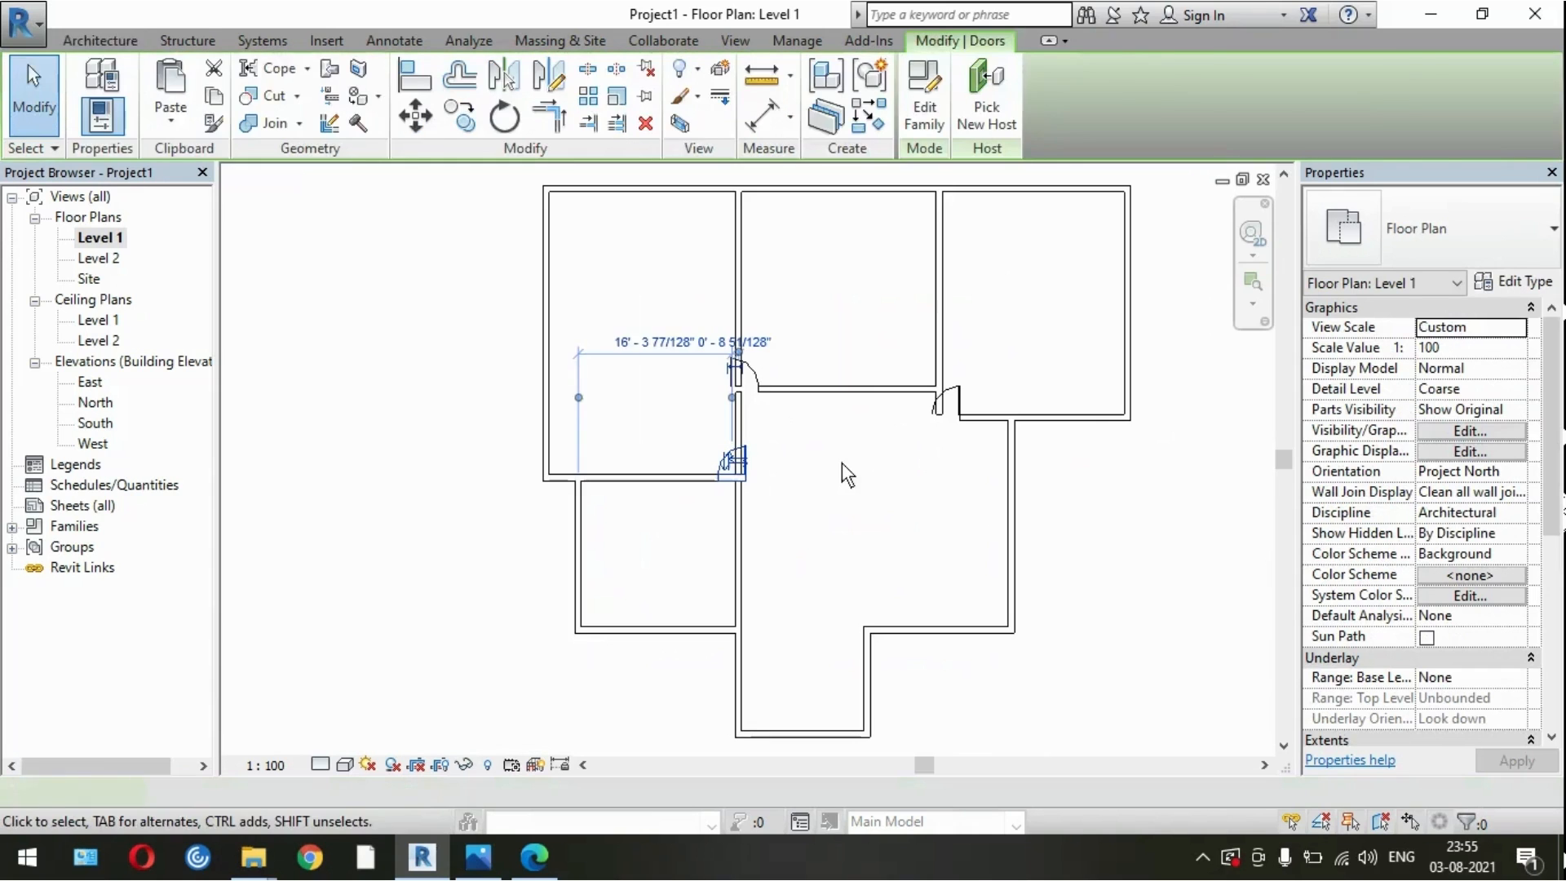
pyautogui.press('Delete')
pyautogui.click(756, 370)
pyautogui.press('Delete')
pyautogui.click(961, 398)
pyautogui.press('Delete')
# Step: Start placing a door and load the Single-Raised Panel with Sidelights family from the Doors folder reached through the Desktop
pyautogui.click(141, 93)
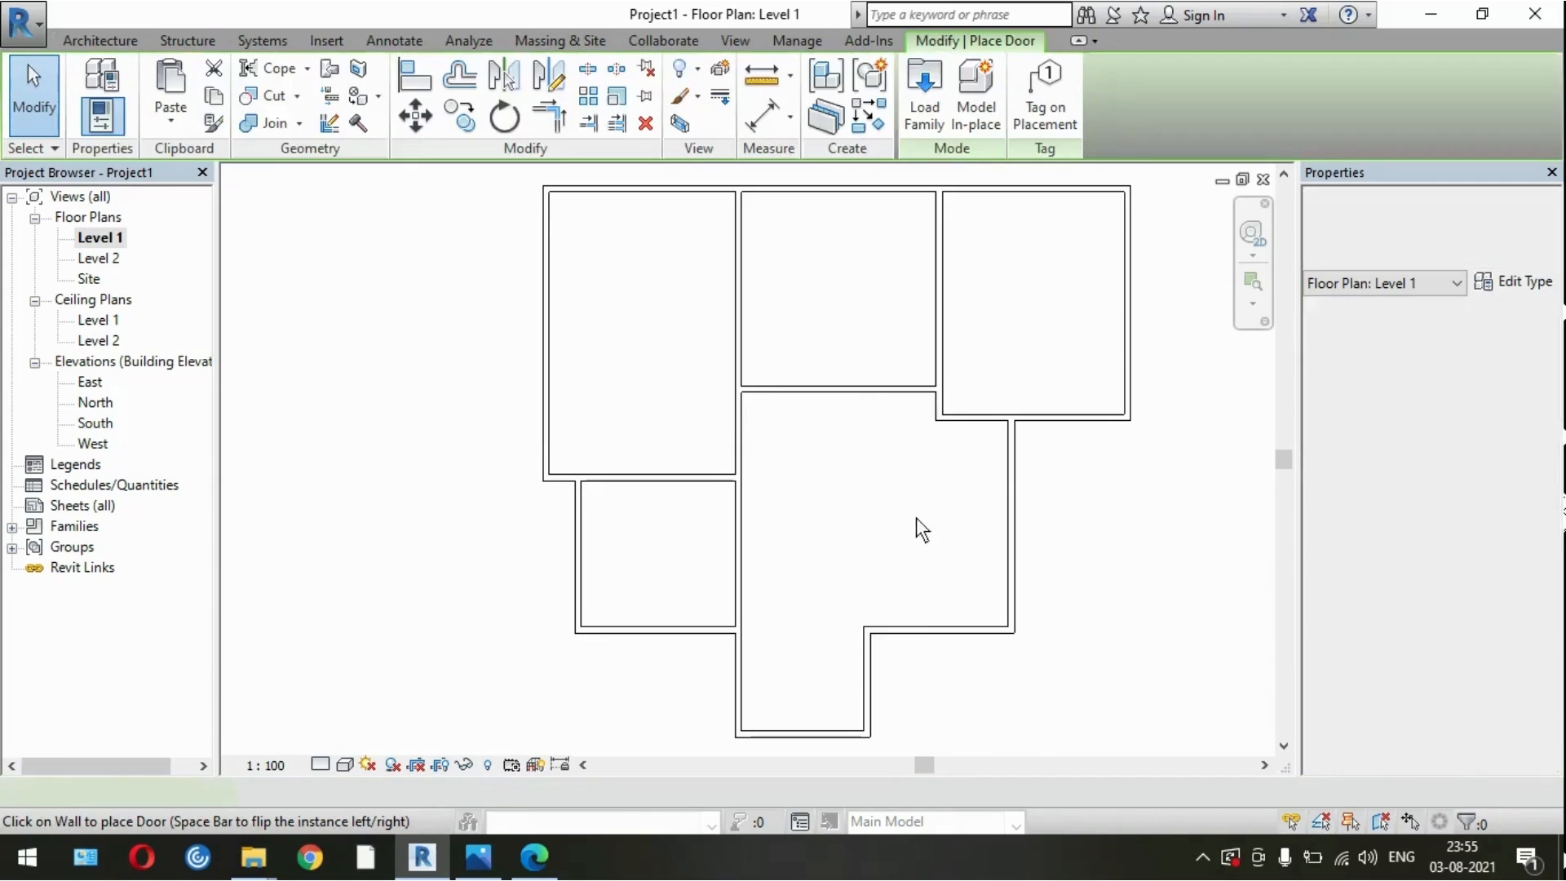
pyautogui.scroll(2, 832, 741)
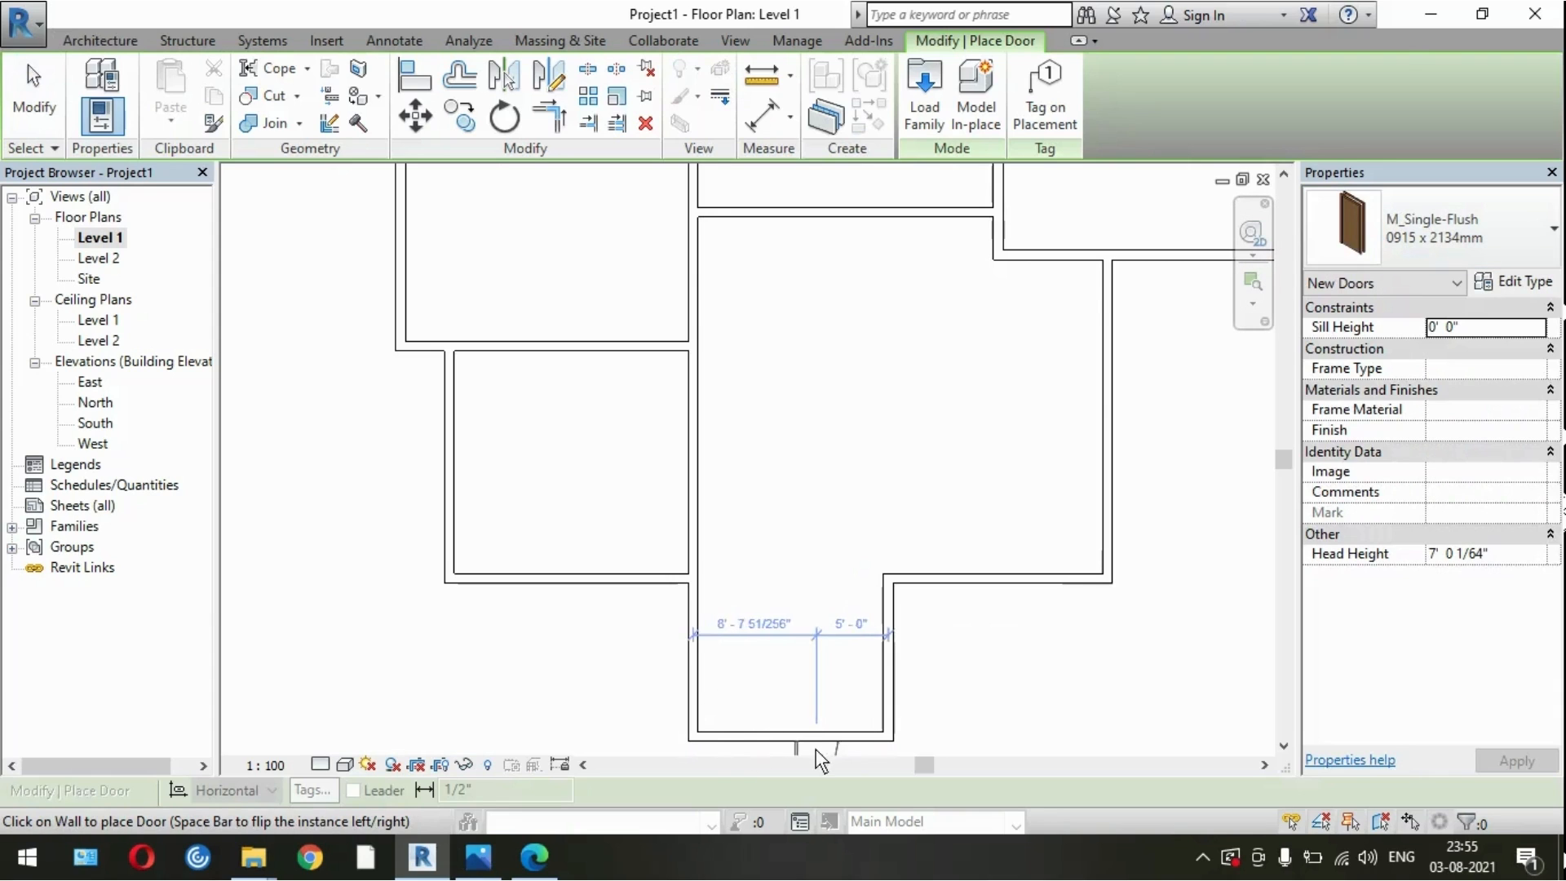
pyautogui.click(136, 38)
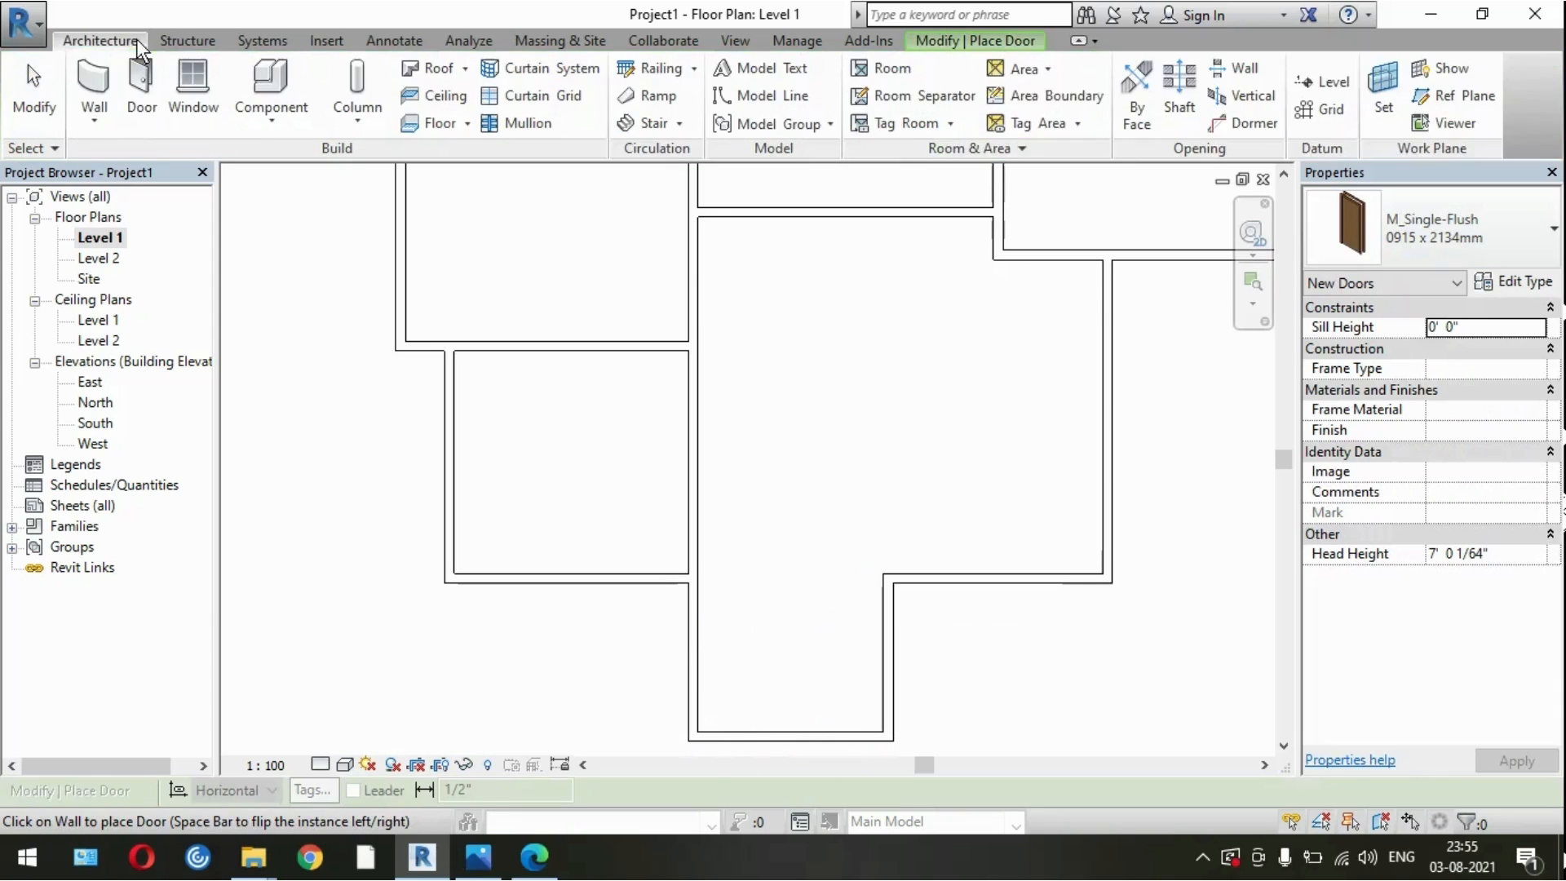
pyautogui.click(151, 122)
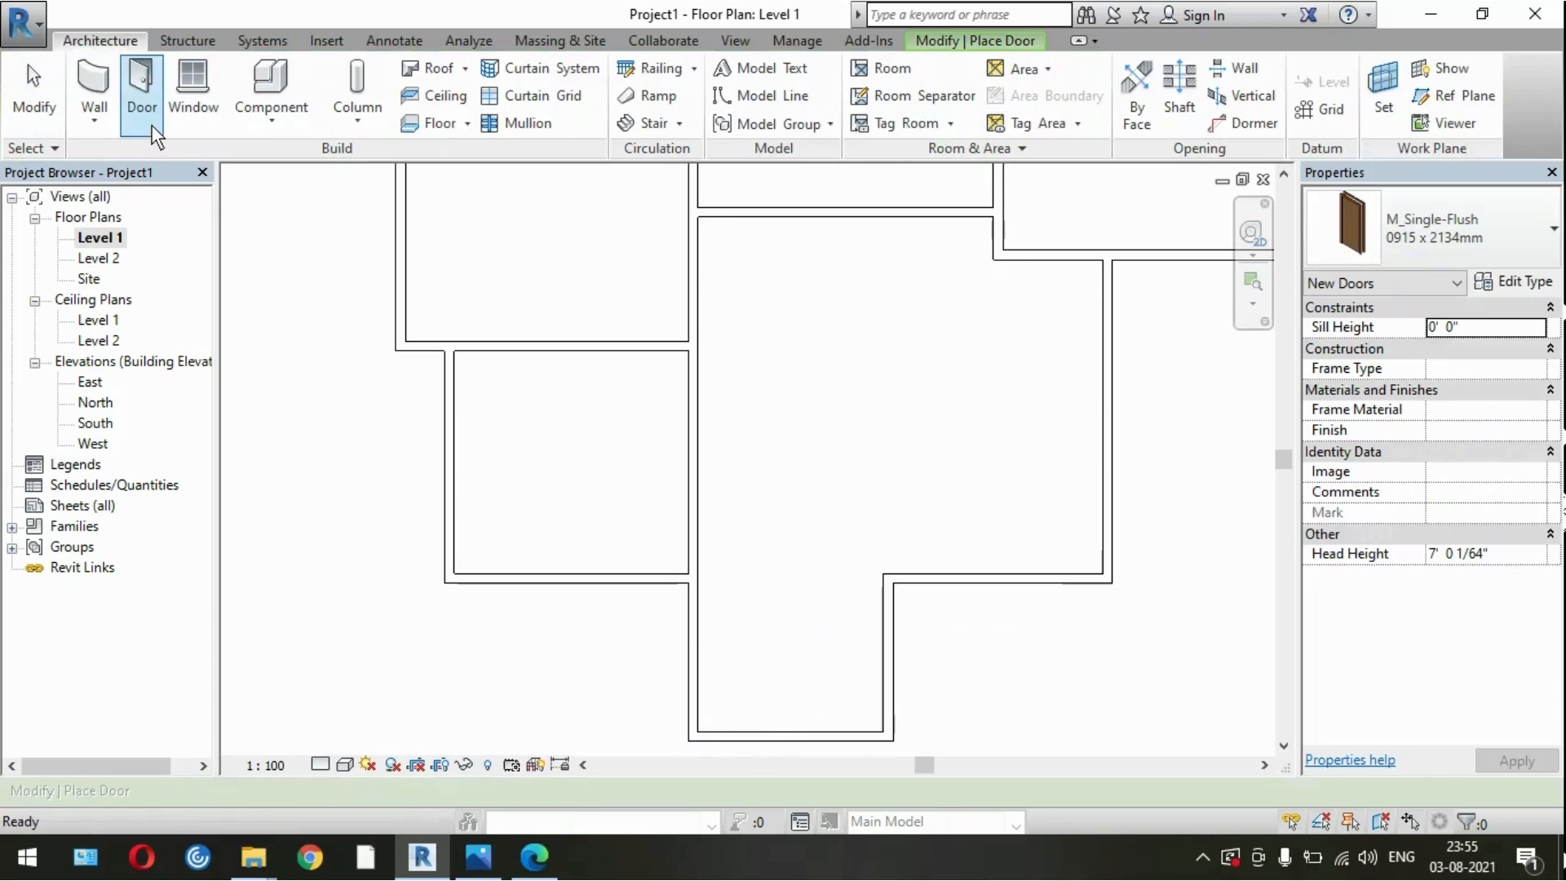
pyautogui.click(950, 40)
pyautogui.click(924, 126)
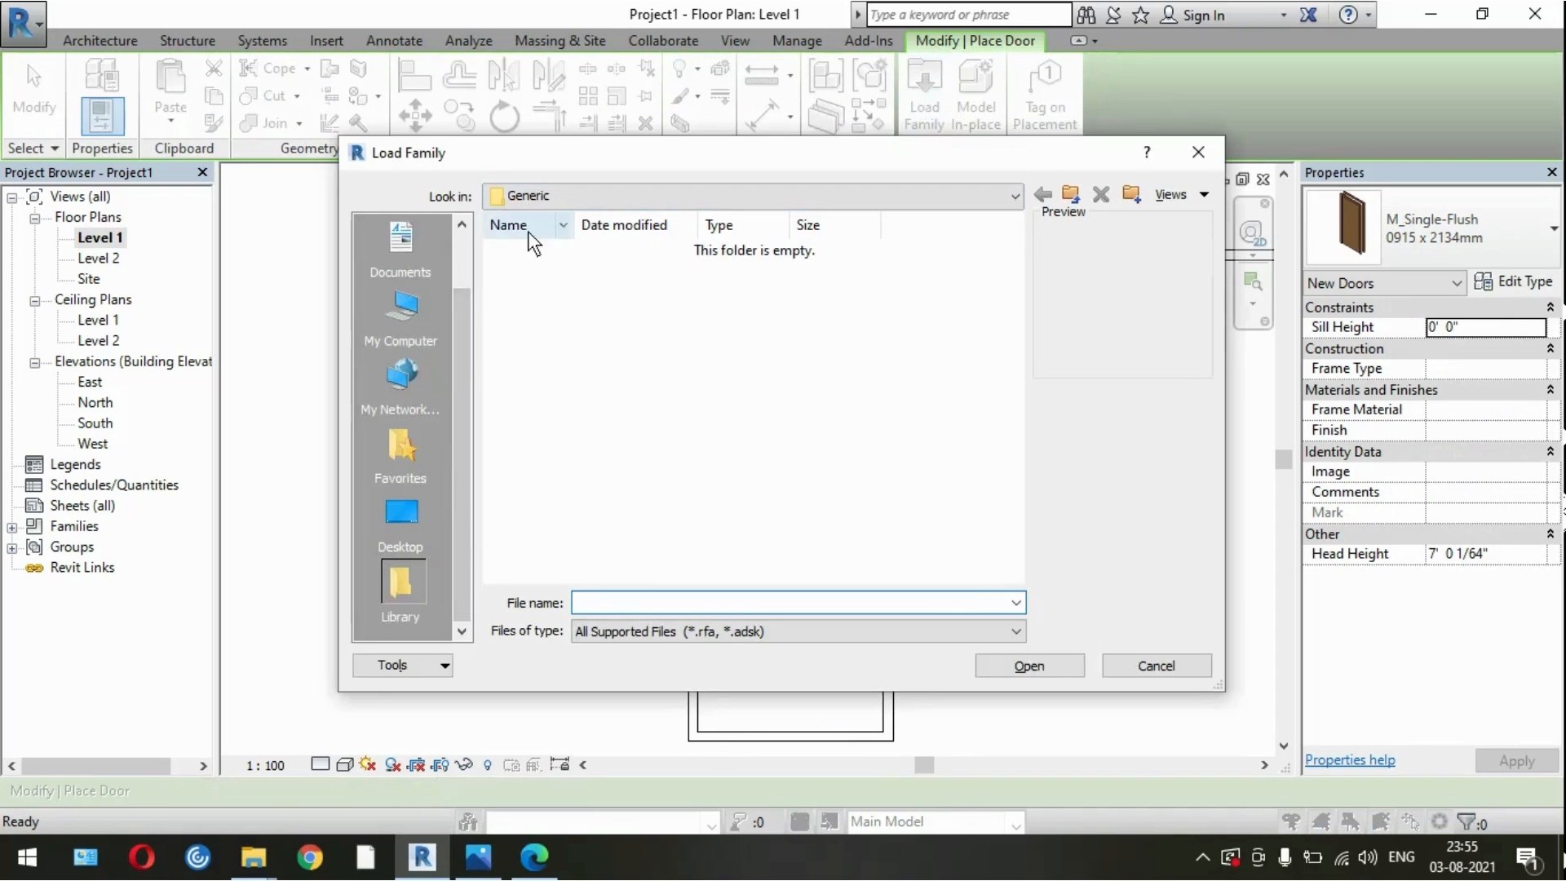
pyautogui.click(403, 504)
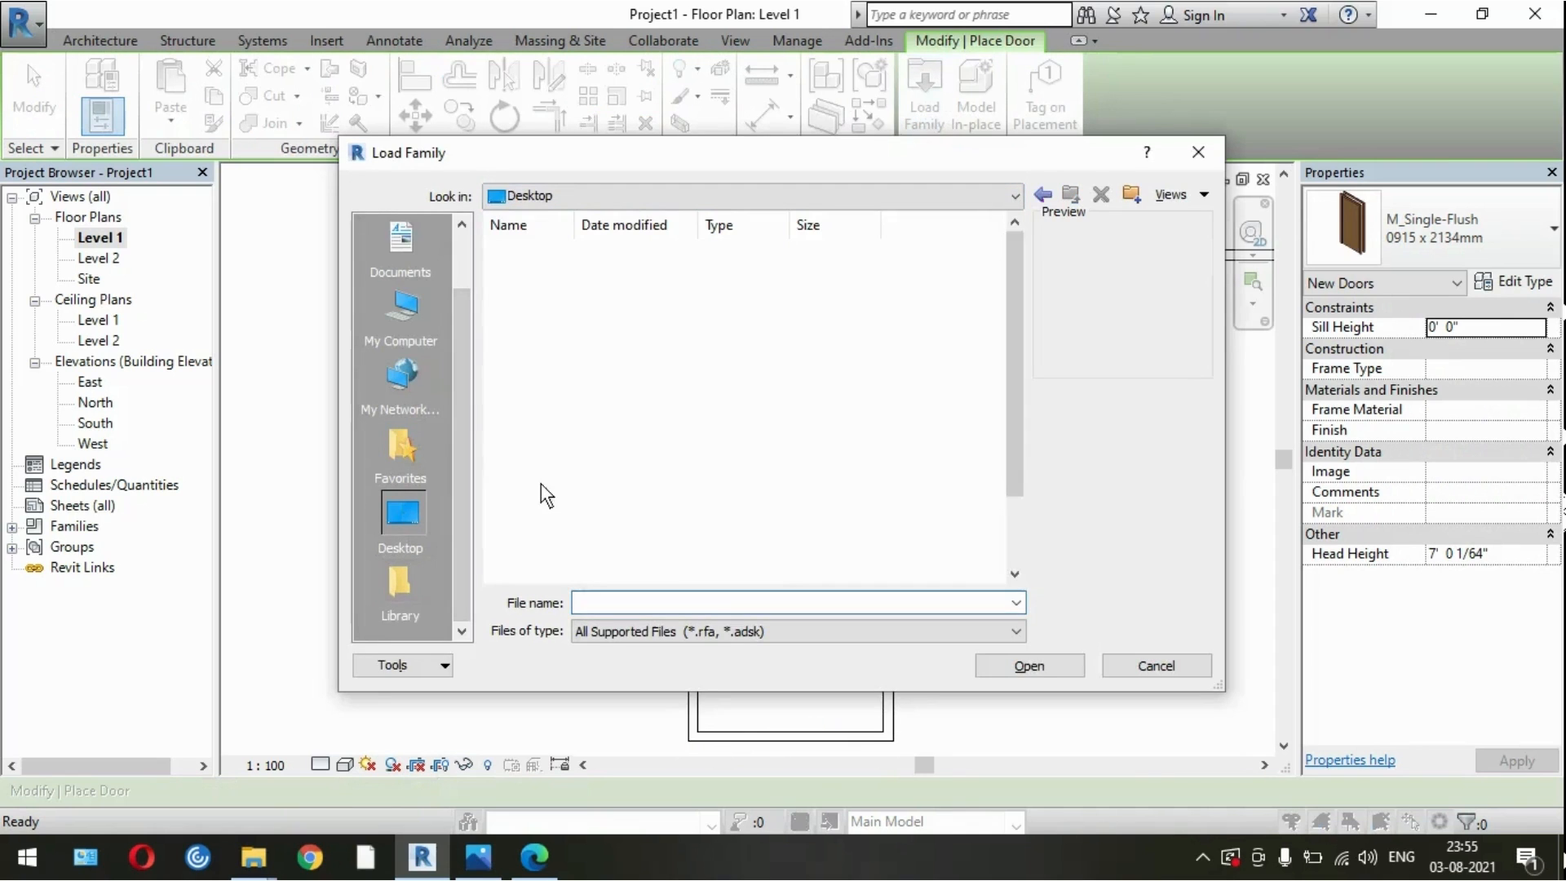
pyautogui.moveTo(1018, 289); pyautogui.dragTo(1018, 355)
pyautogui.doubleClick(787, 420)
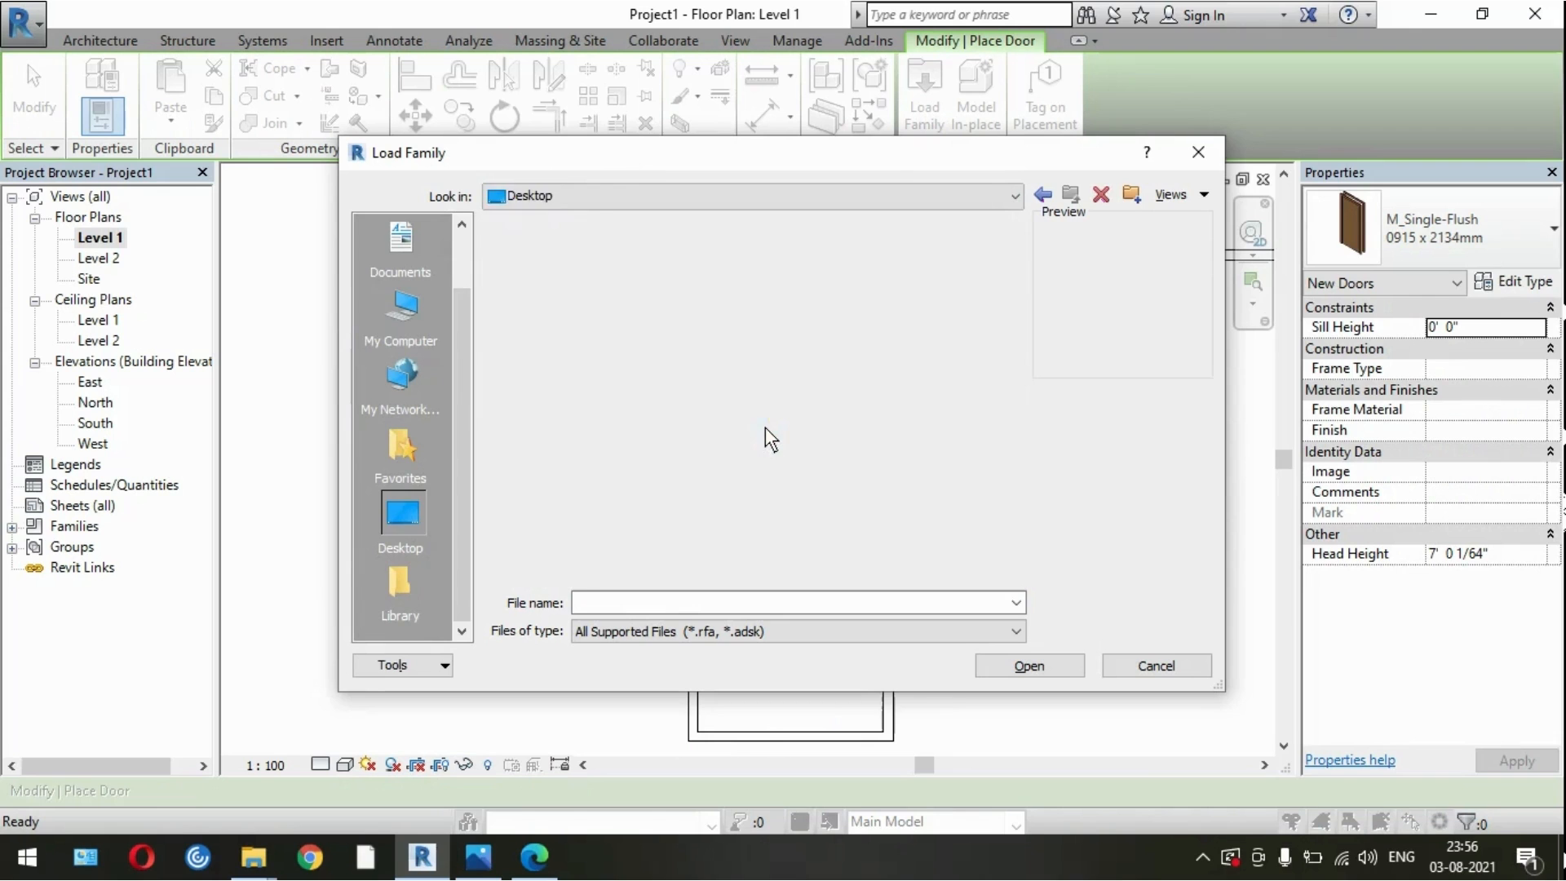
pyautogui.doubleClick(785, 391)
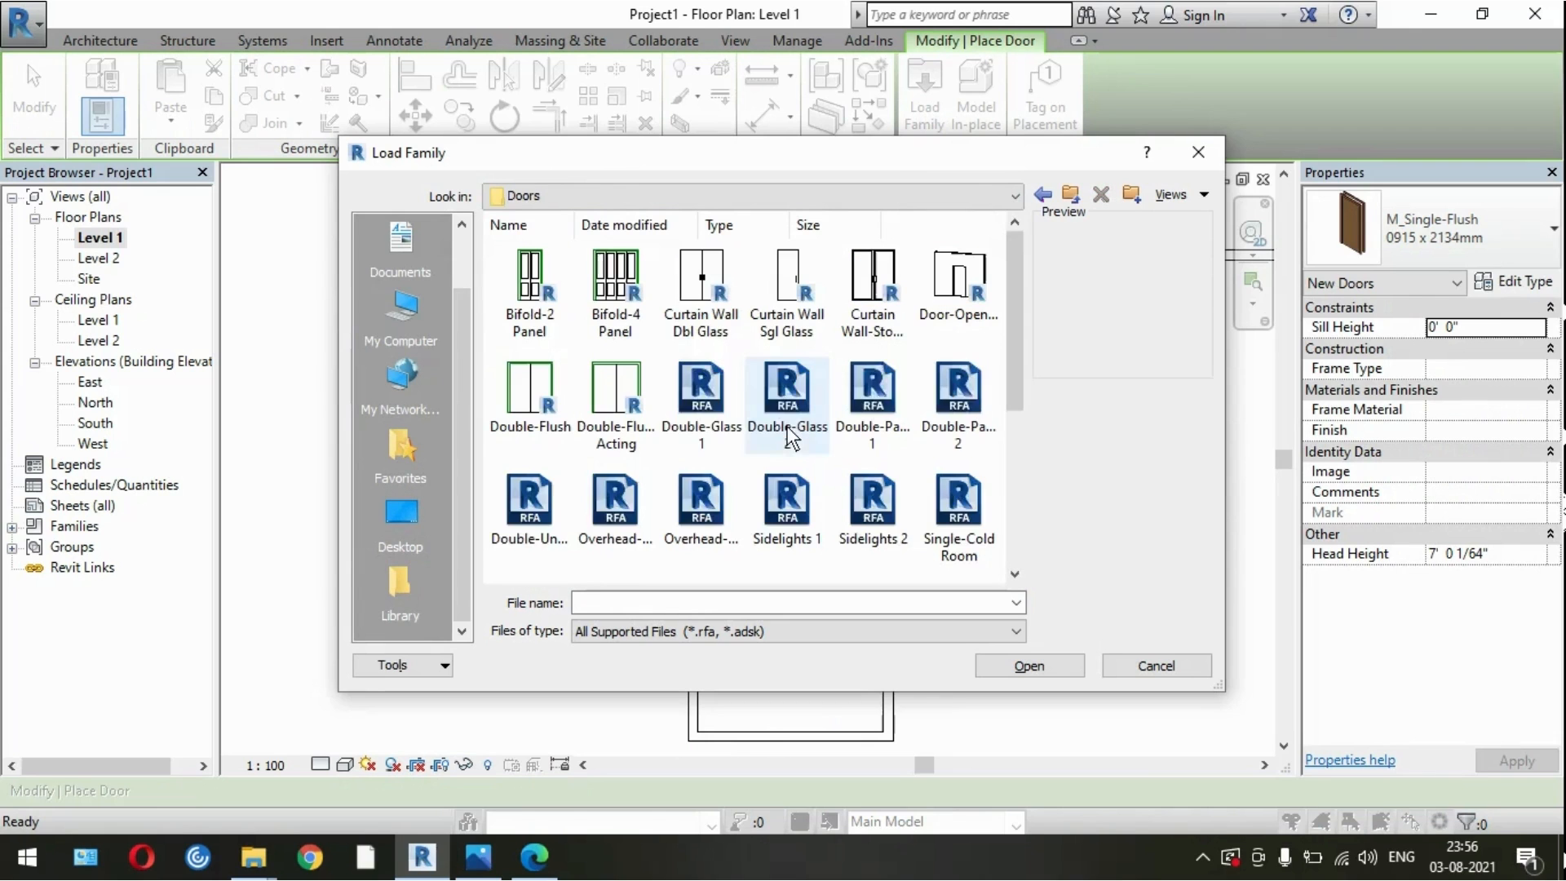
pyautogui.moveTo(1021, 323); pyautogui.dragTo(1025, 465)
pyautogui.click(959, 461)
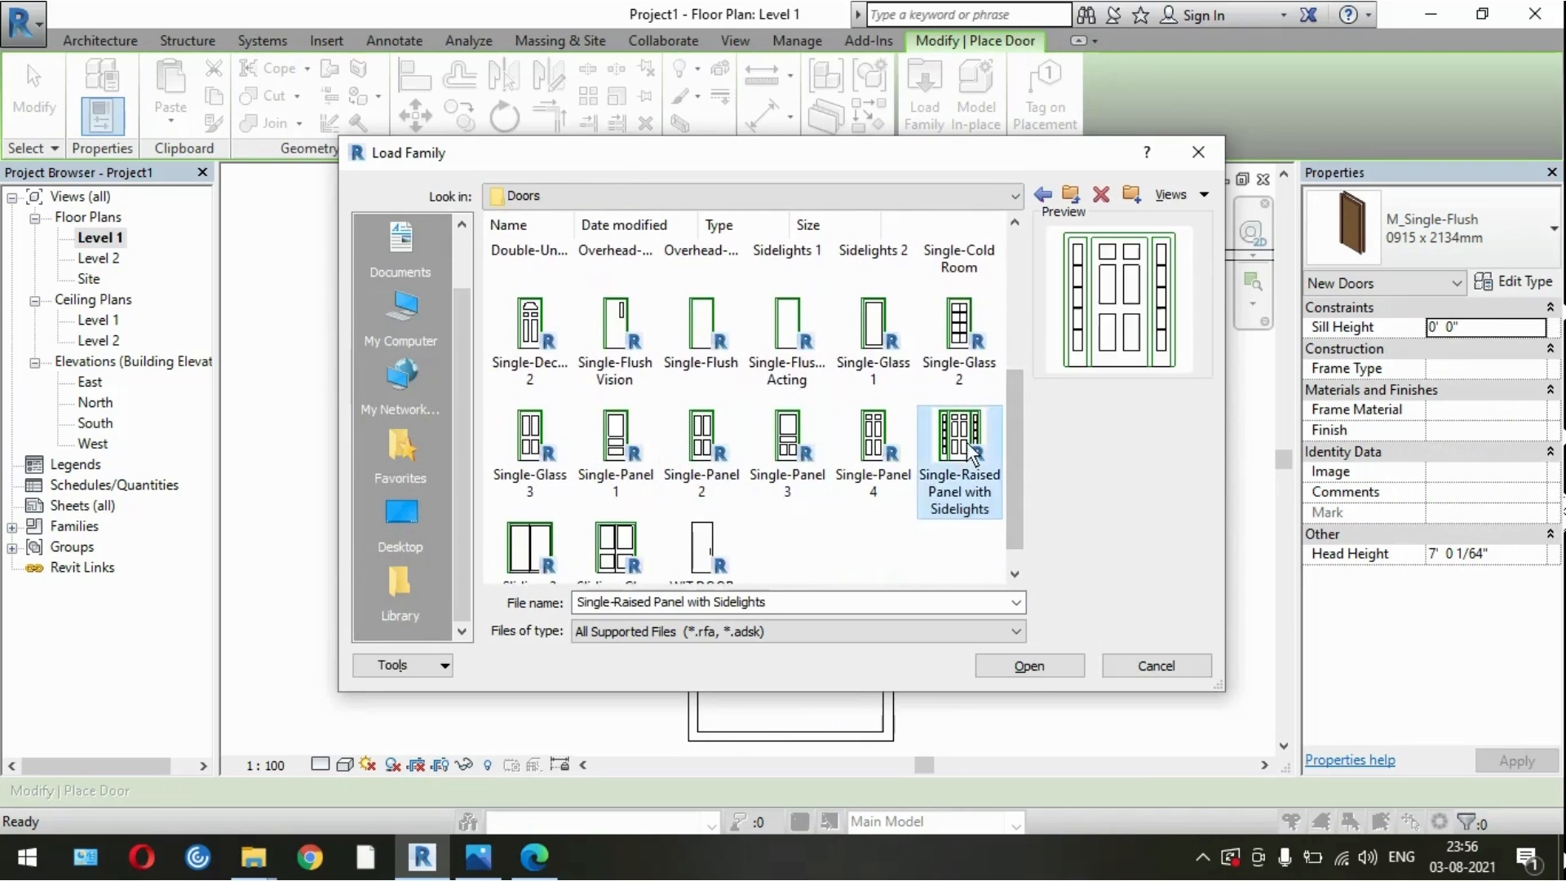
pyautogui.click(1029, 667)
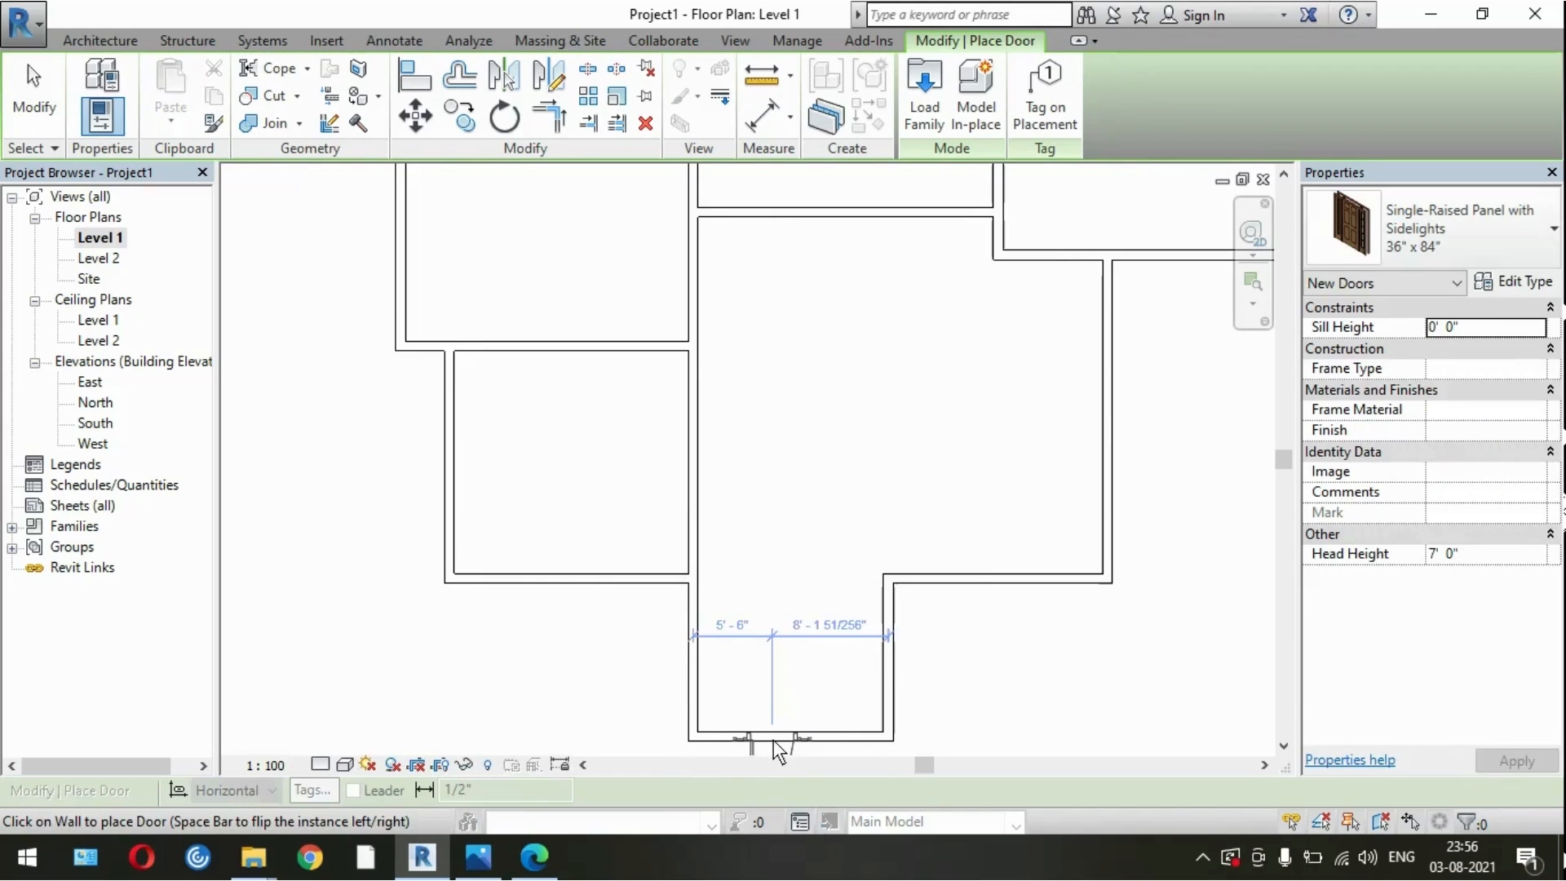
# Step: Place the 36" x 84" sidelight door in the lower entrance wall, then set the door type to M_Single-Flush 0915 x 2134mm
pyautogui.click(786, 740)
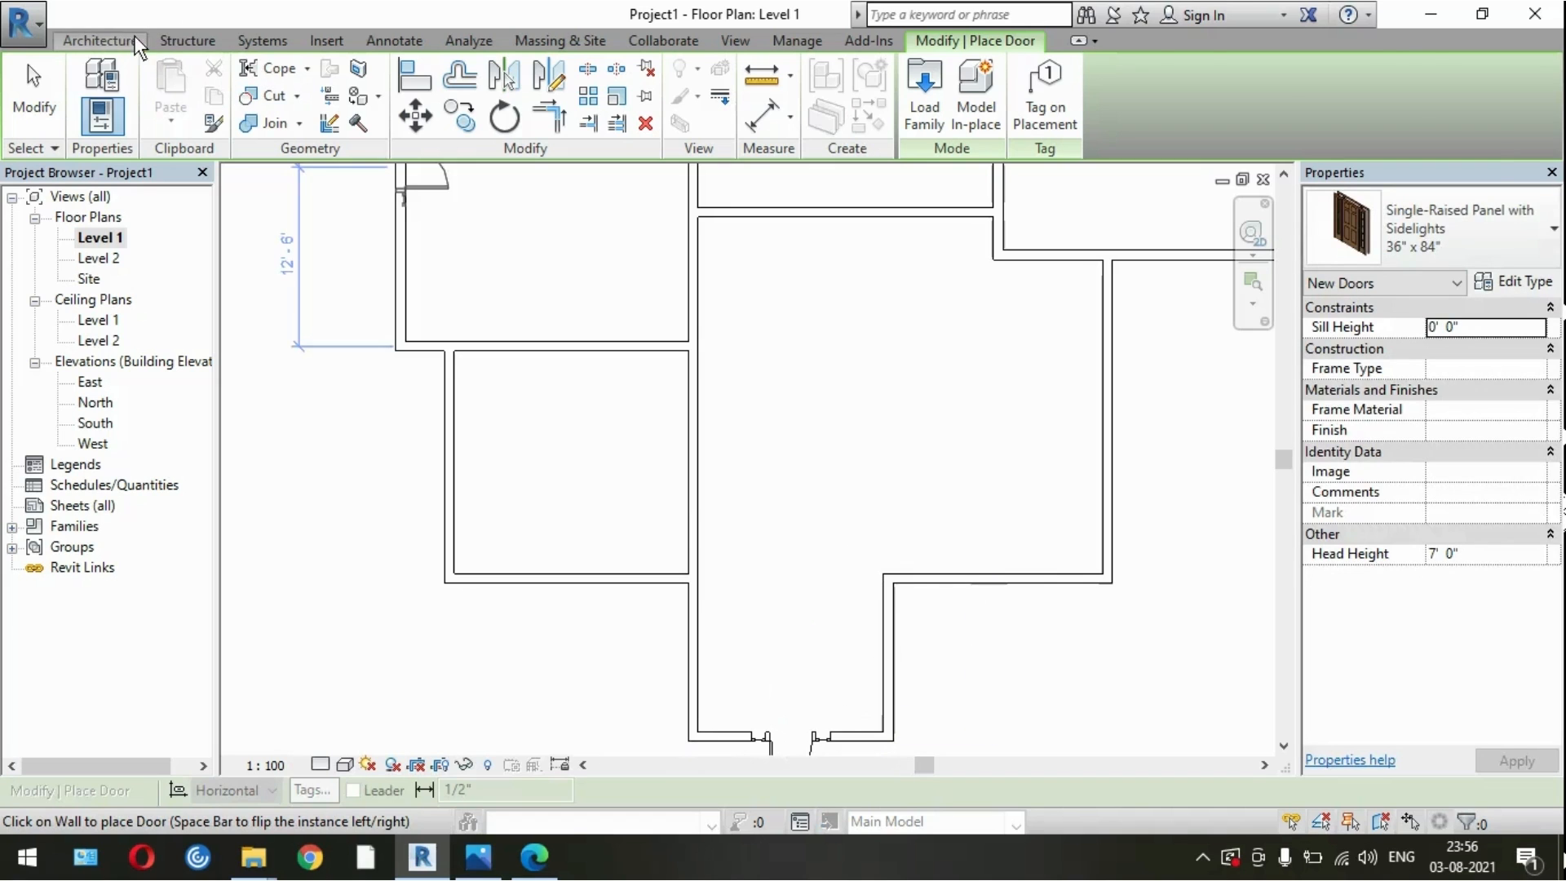
pyautogui.click(134, 36)
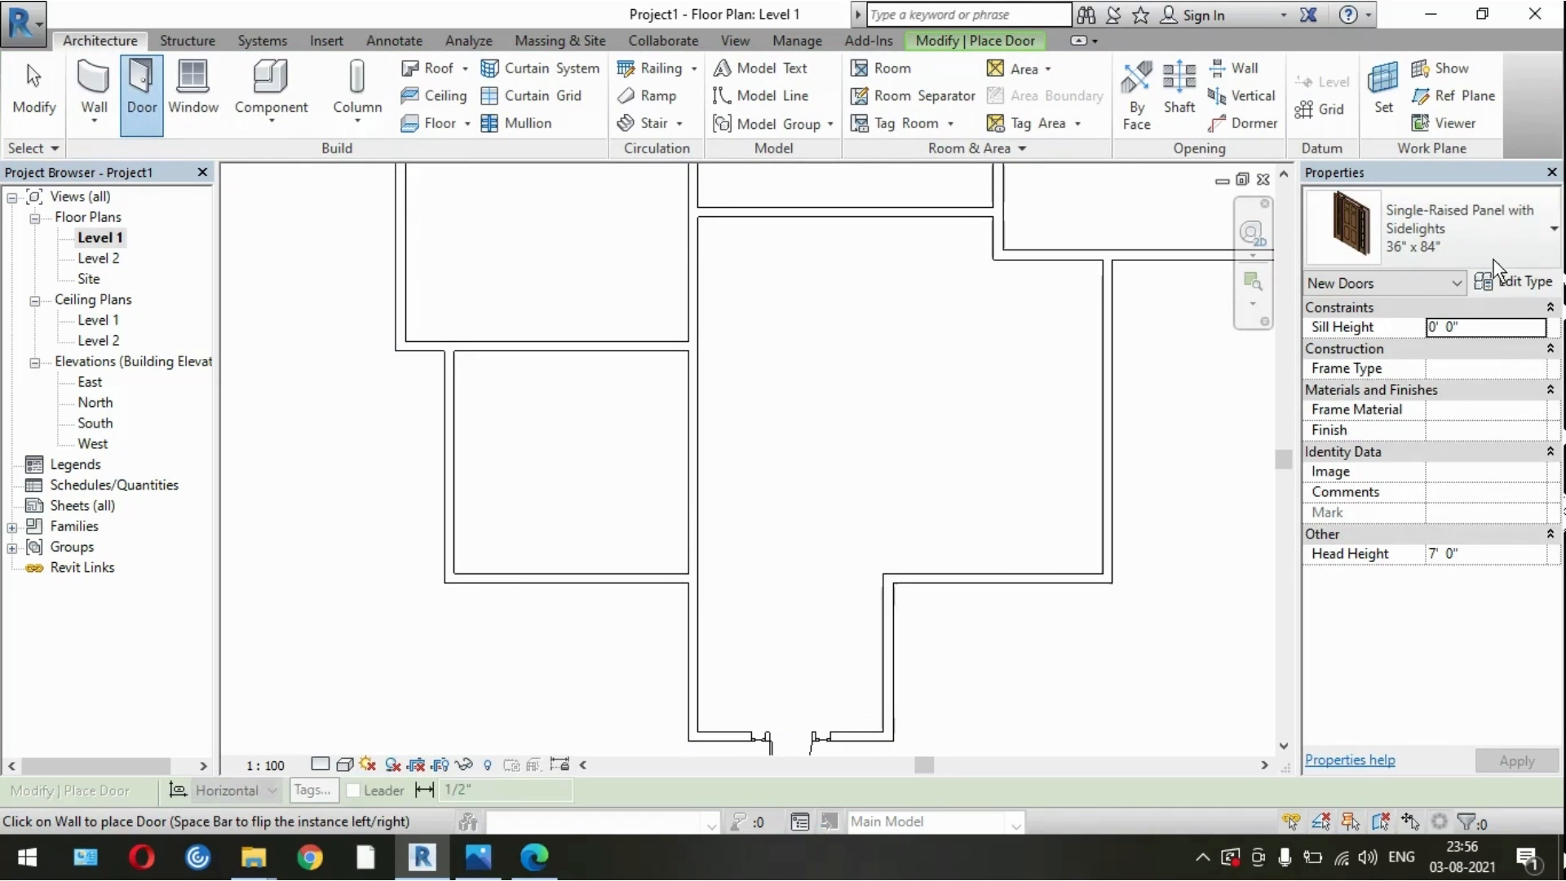
pyautogui.click(1427, 240)
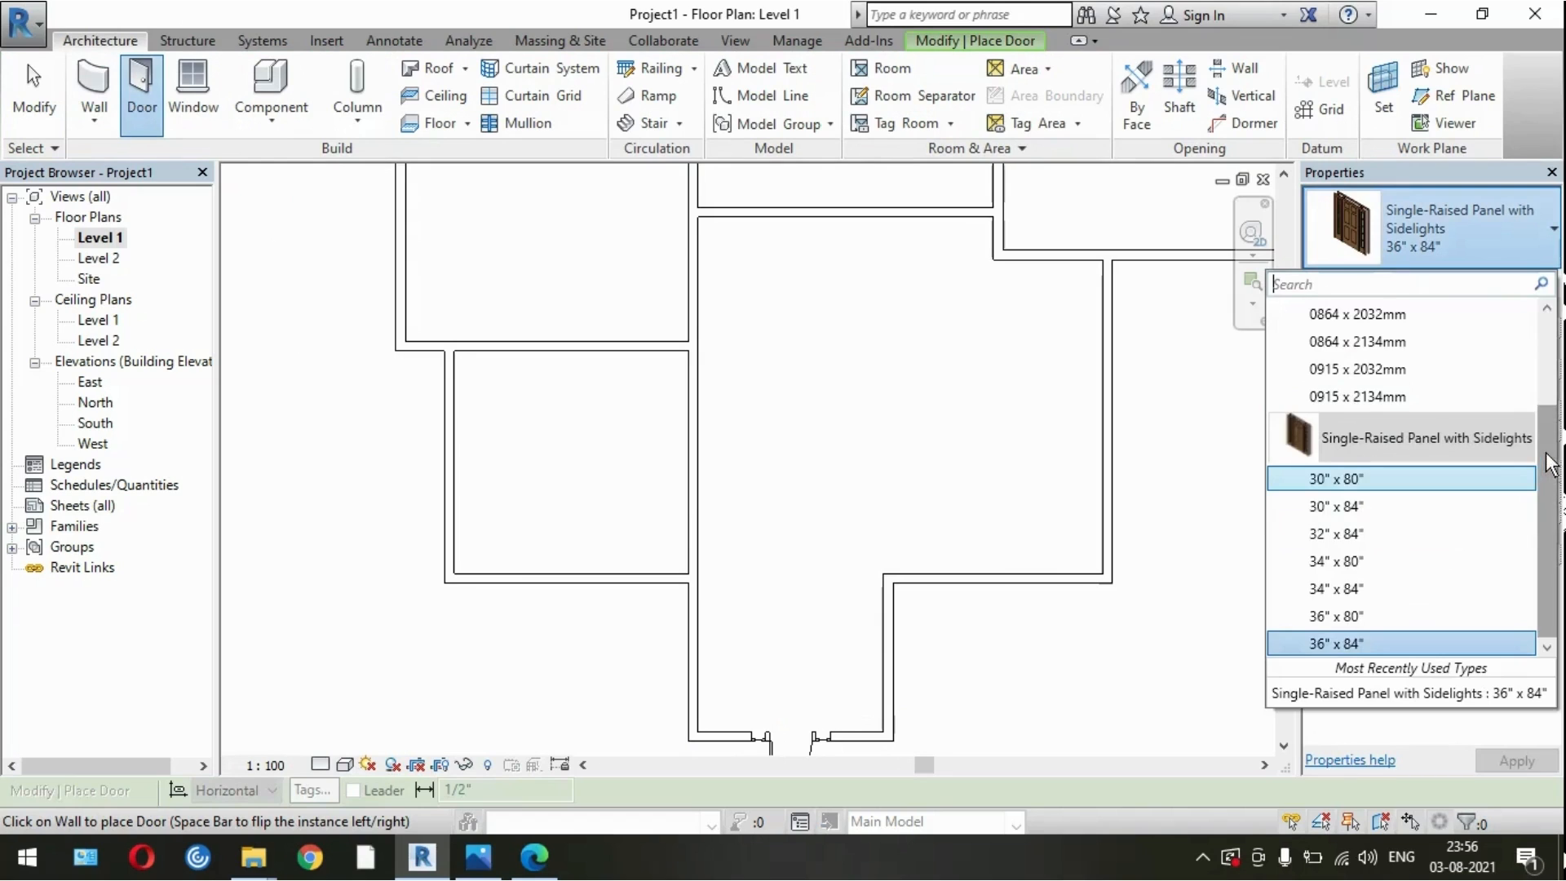
pyautogui.scroll(3, 1550, 465)
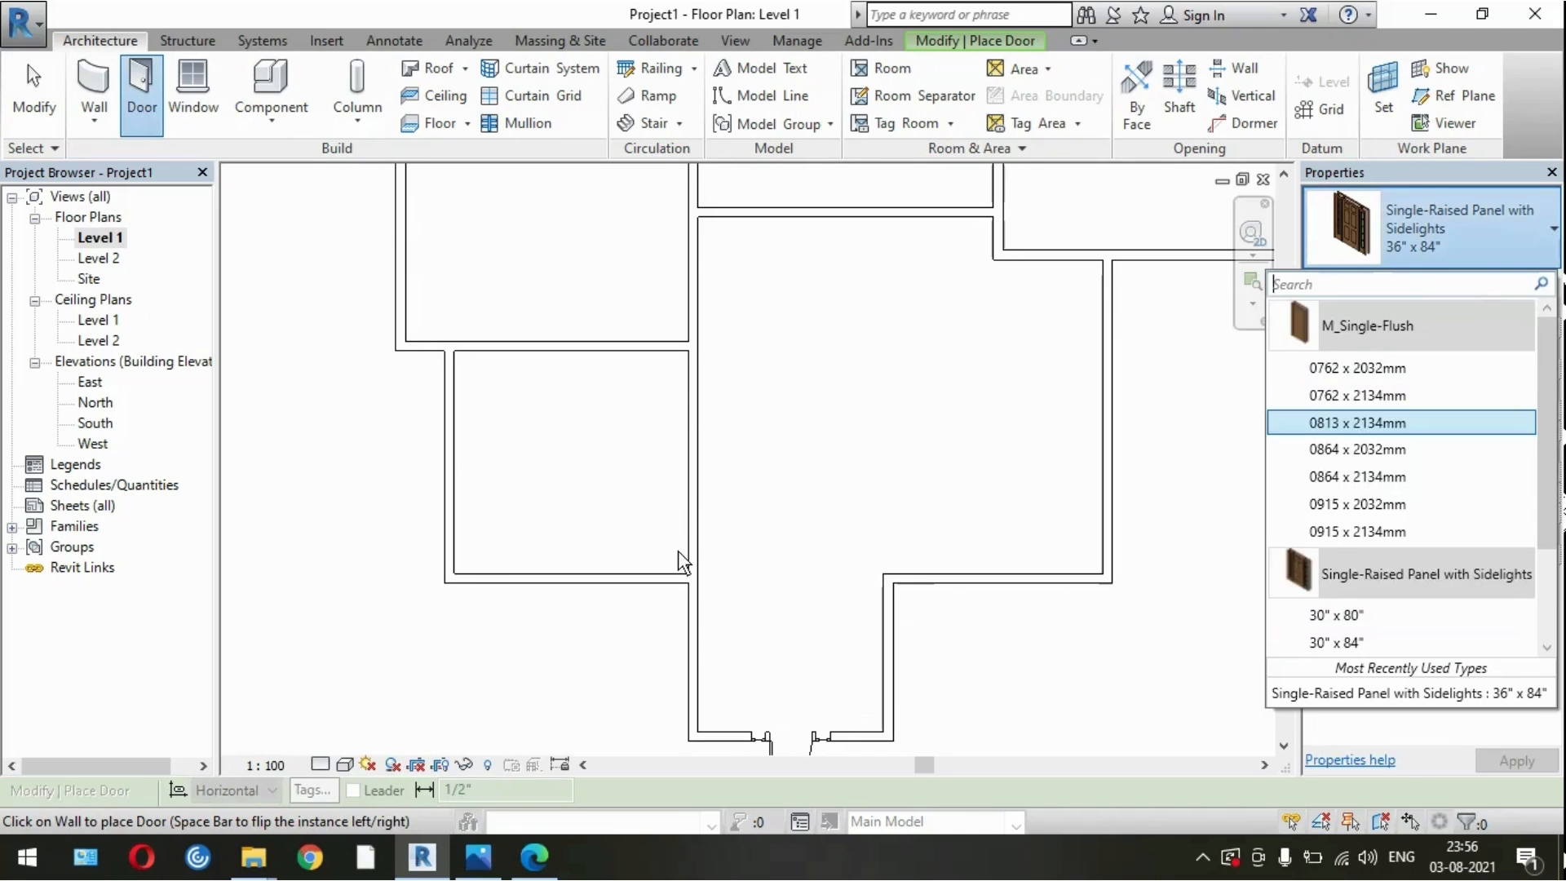
pyautogui.click(1411, 368)
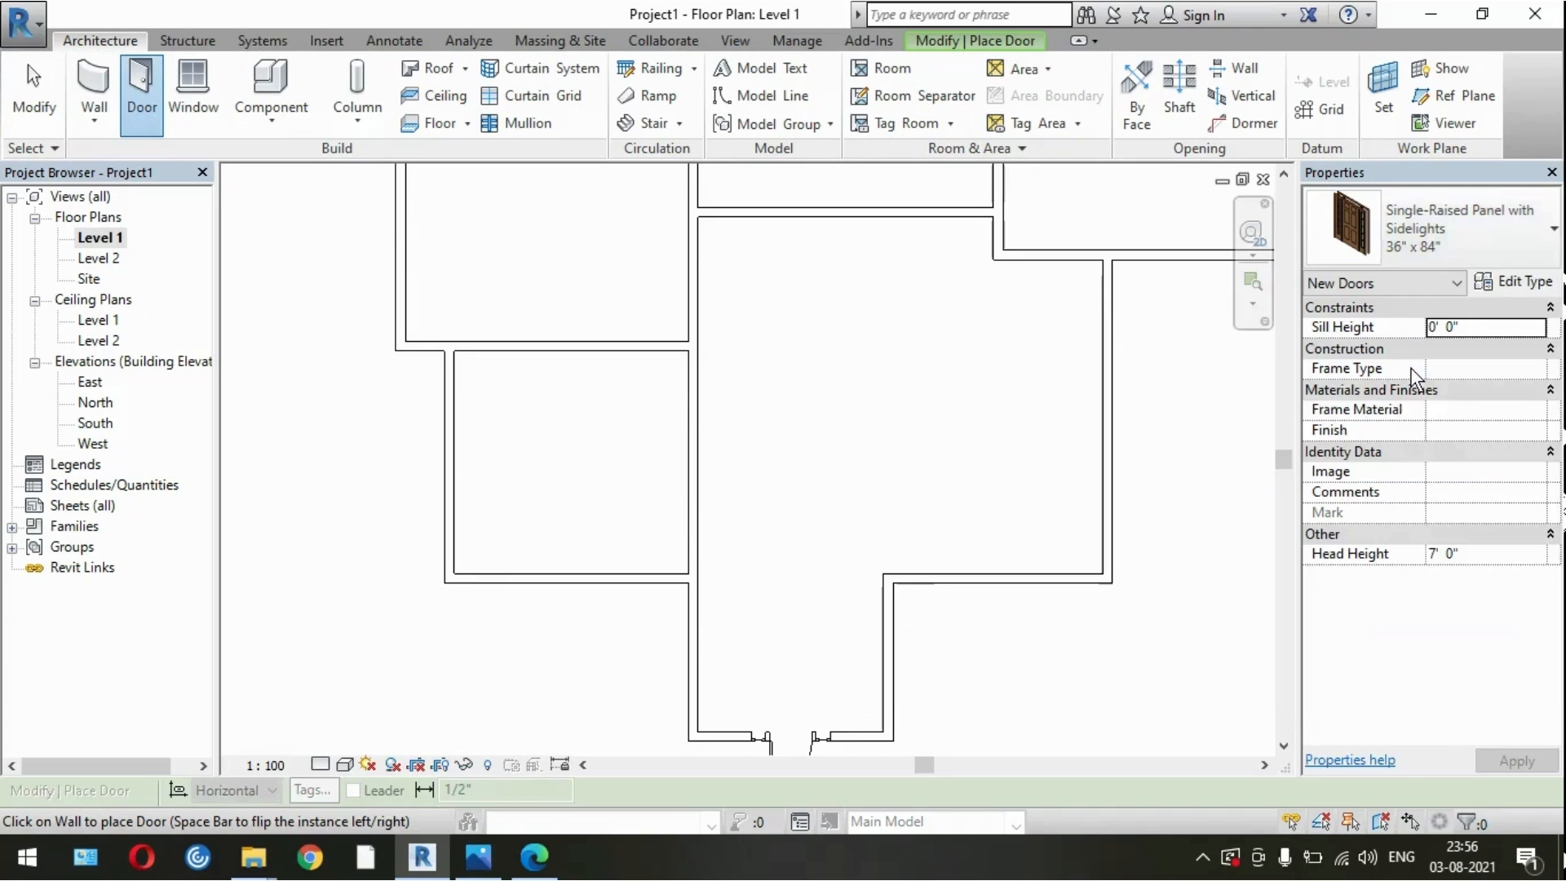
pyautogui.click(1465, 222)
pyautogui.click(1380, 533)
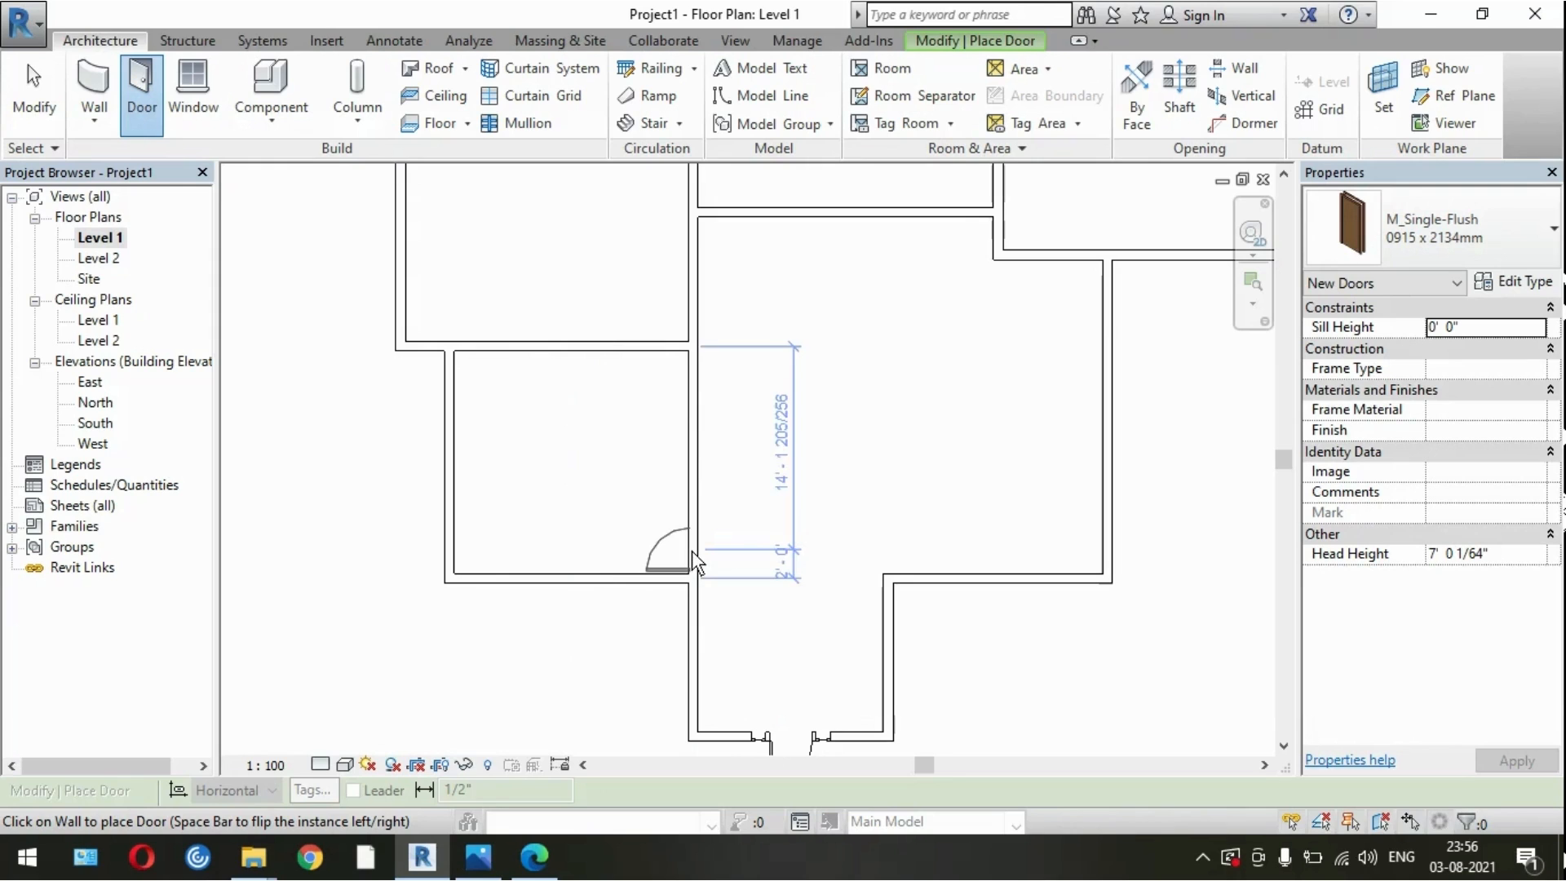
# Step: Place four single-flush doors connecting the central hall to the lower-left, upper-left, upper-middle and upper-right rooms
pyautogui.click(692, 551)
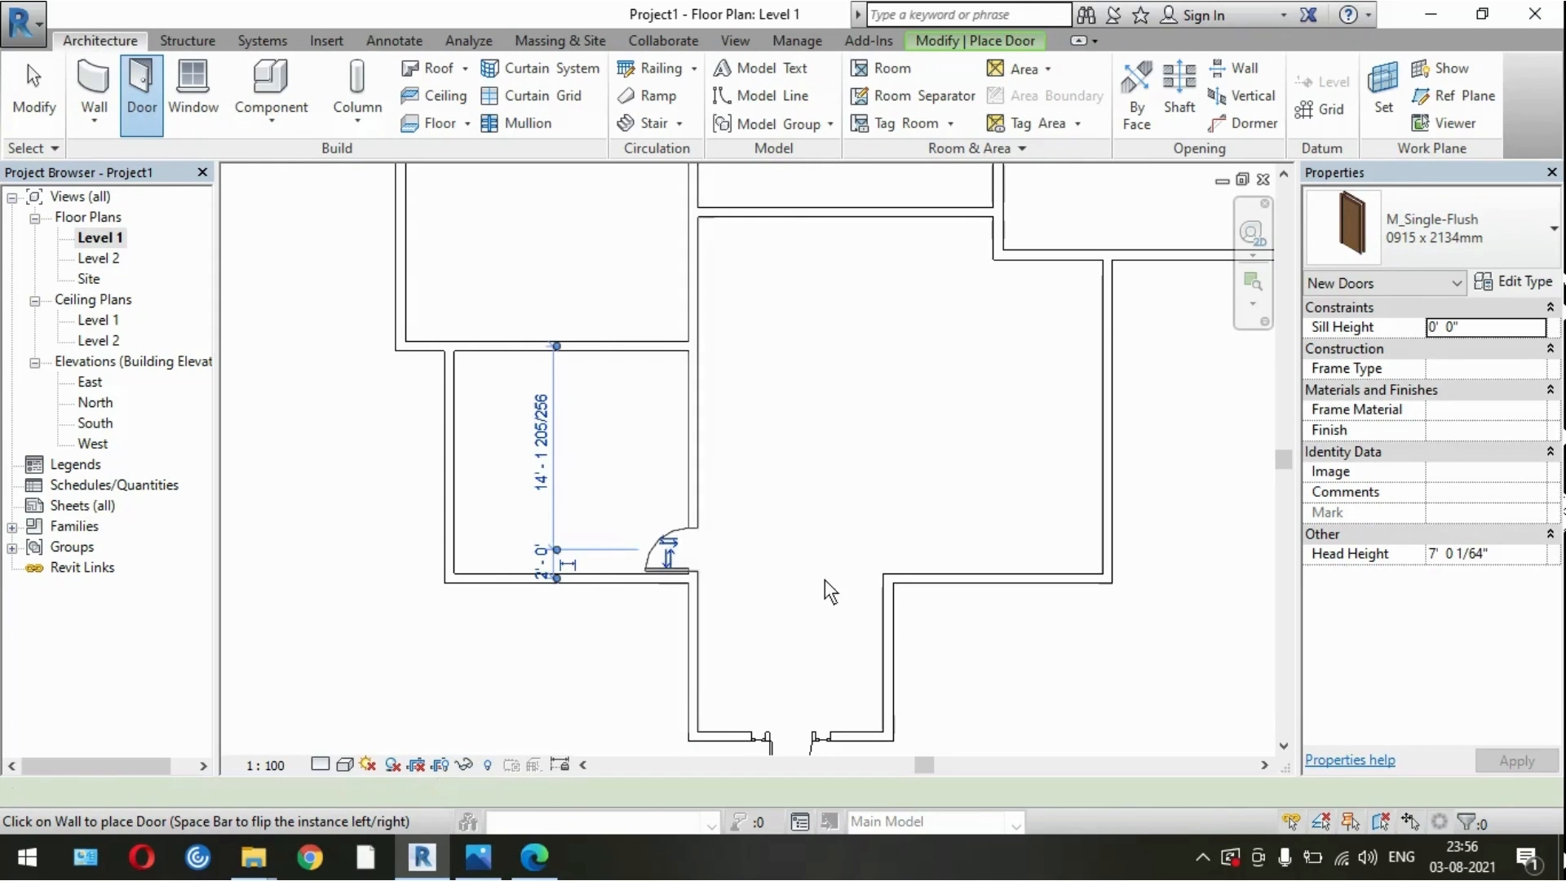
pyautogui.click(689, 317)
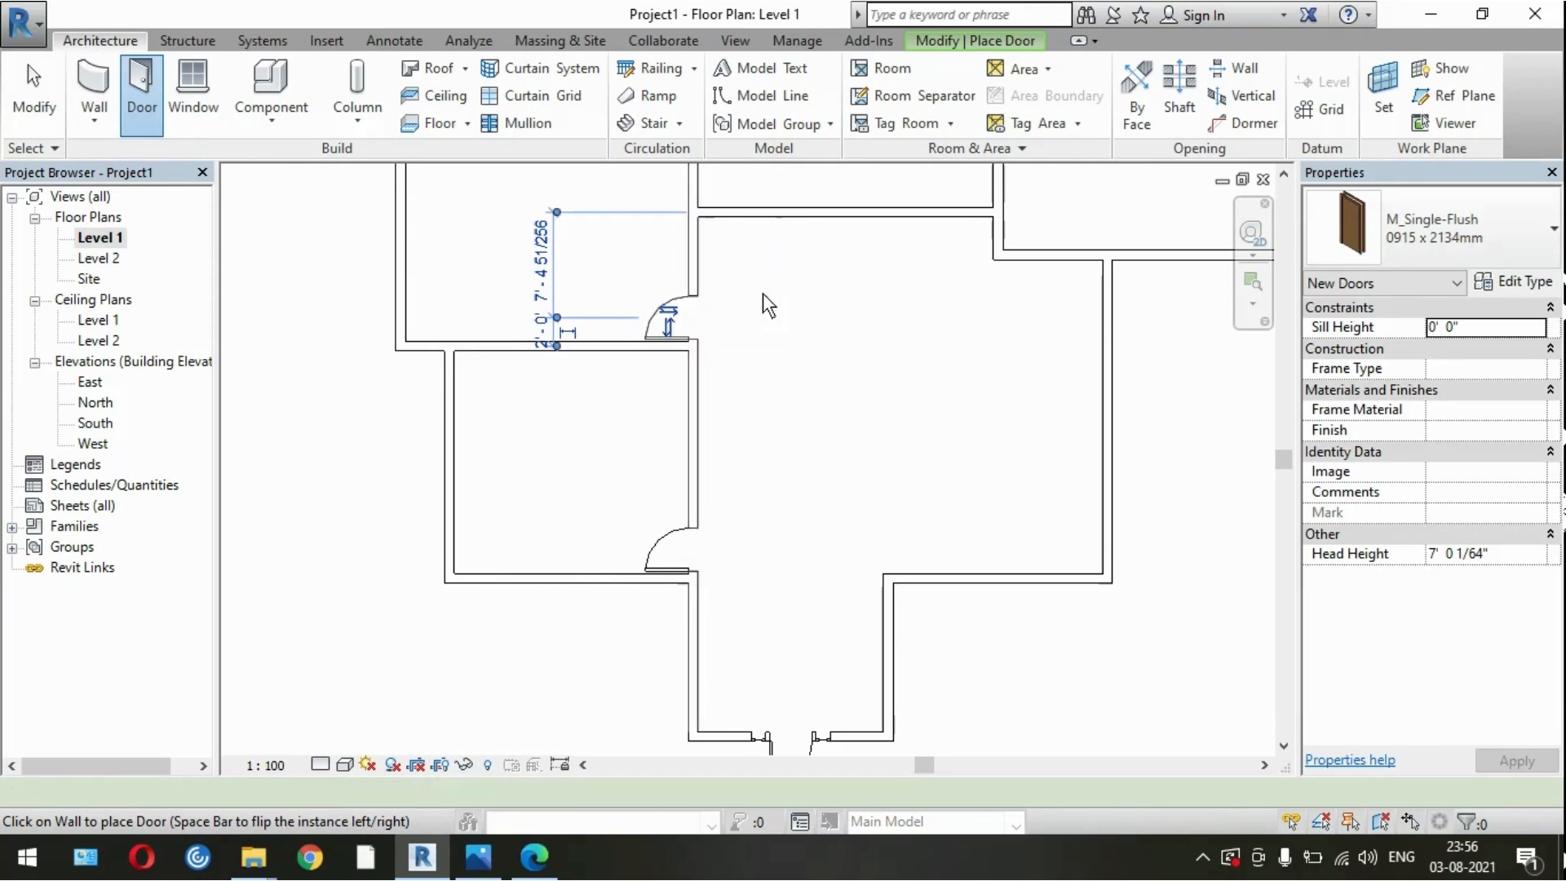
pyautogui.click(722, 207)
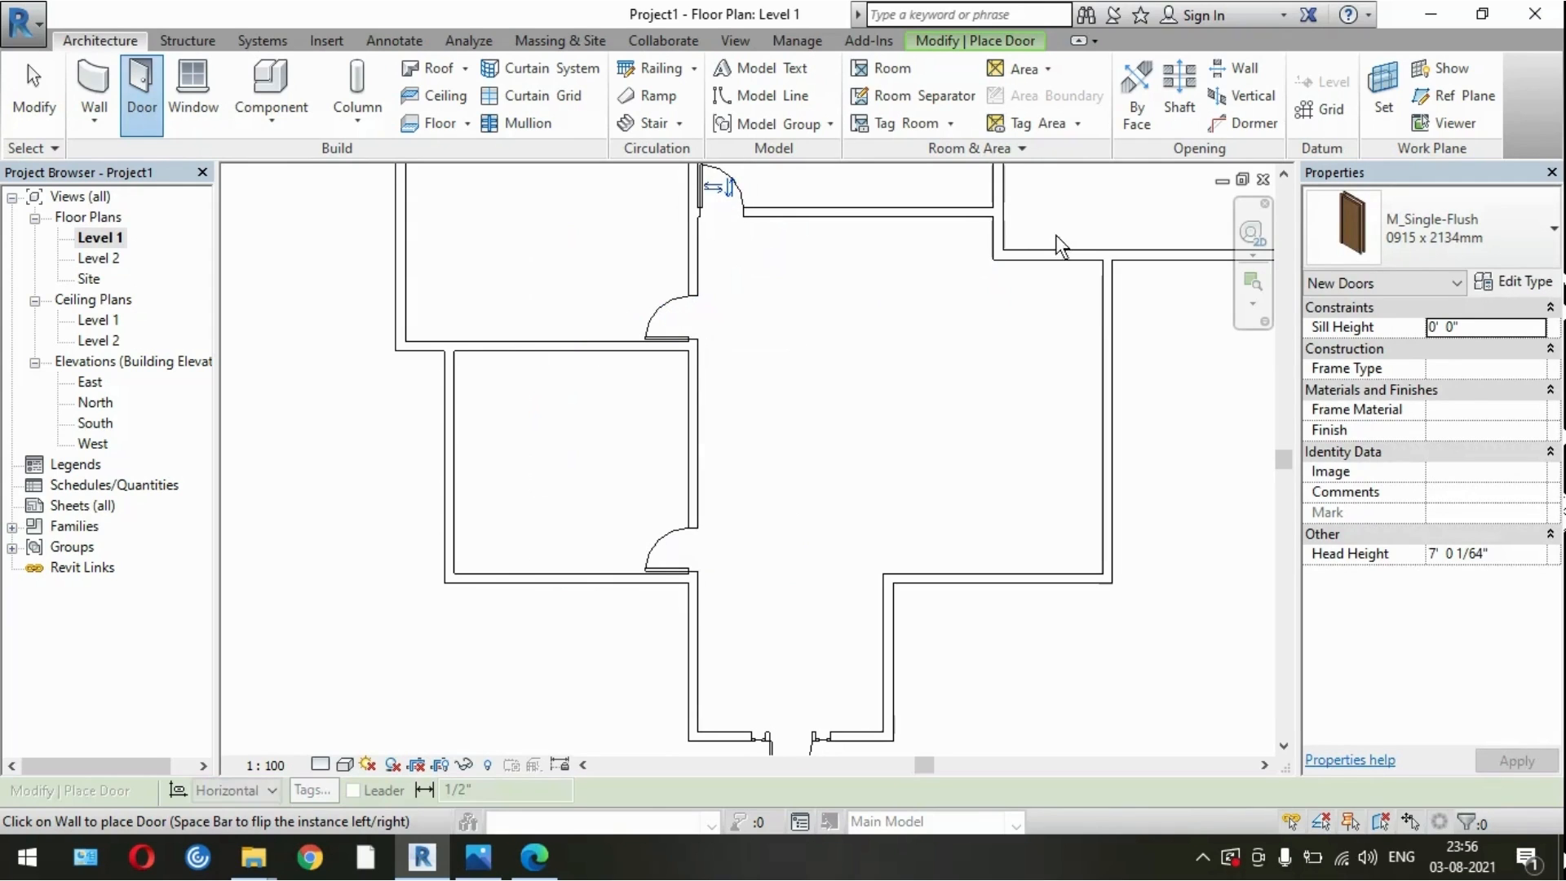
pyautogui.scroll(2, 1085, 495)
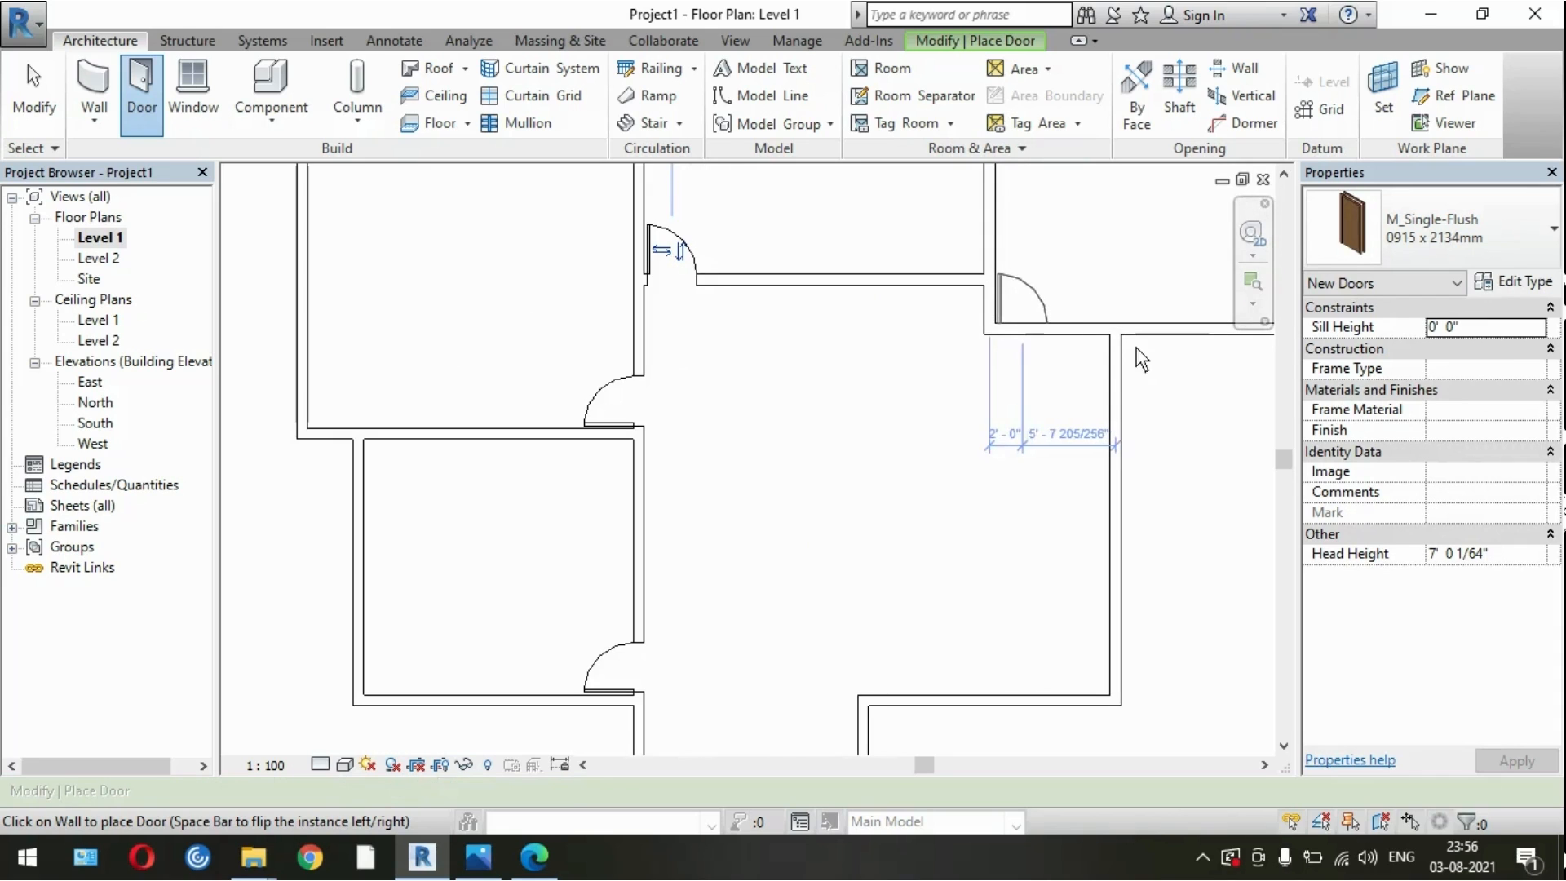
pyautogui.click(1028, 327)
pyautogui.press('Escape')
pyautogui.press('Escape')
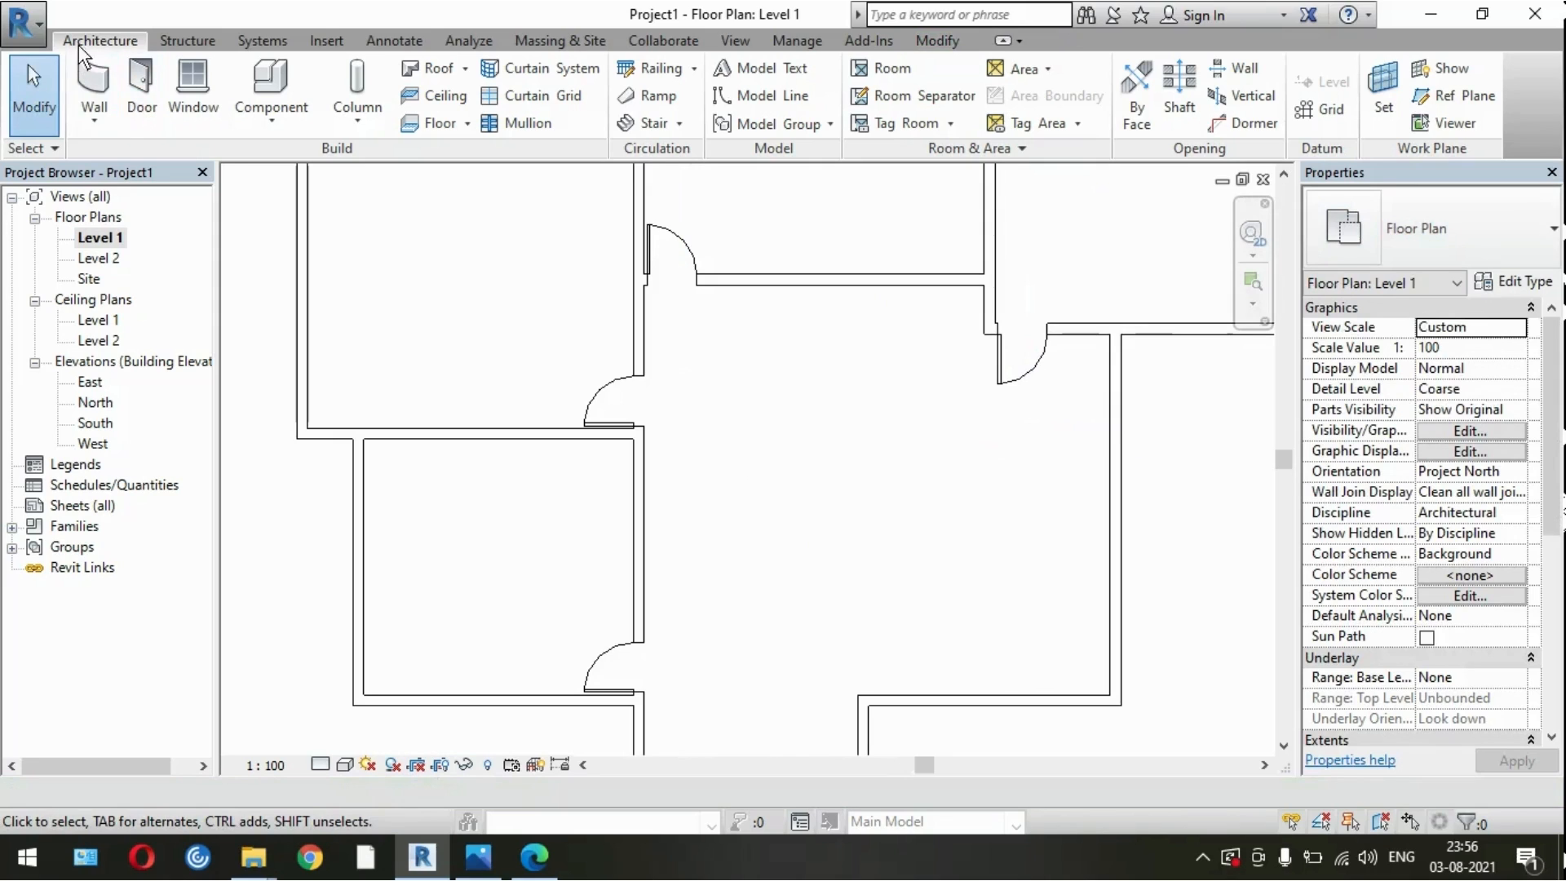
# Step: Start an architectural wall using the Curtain Wall Storefront type
pyautogui.click(80, 130)
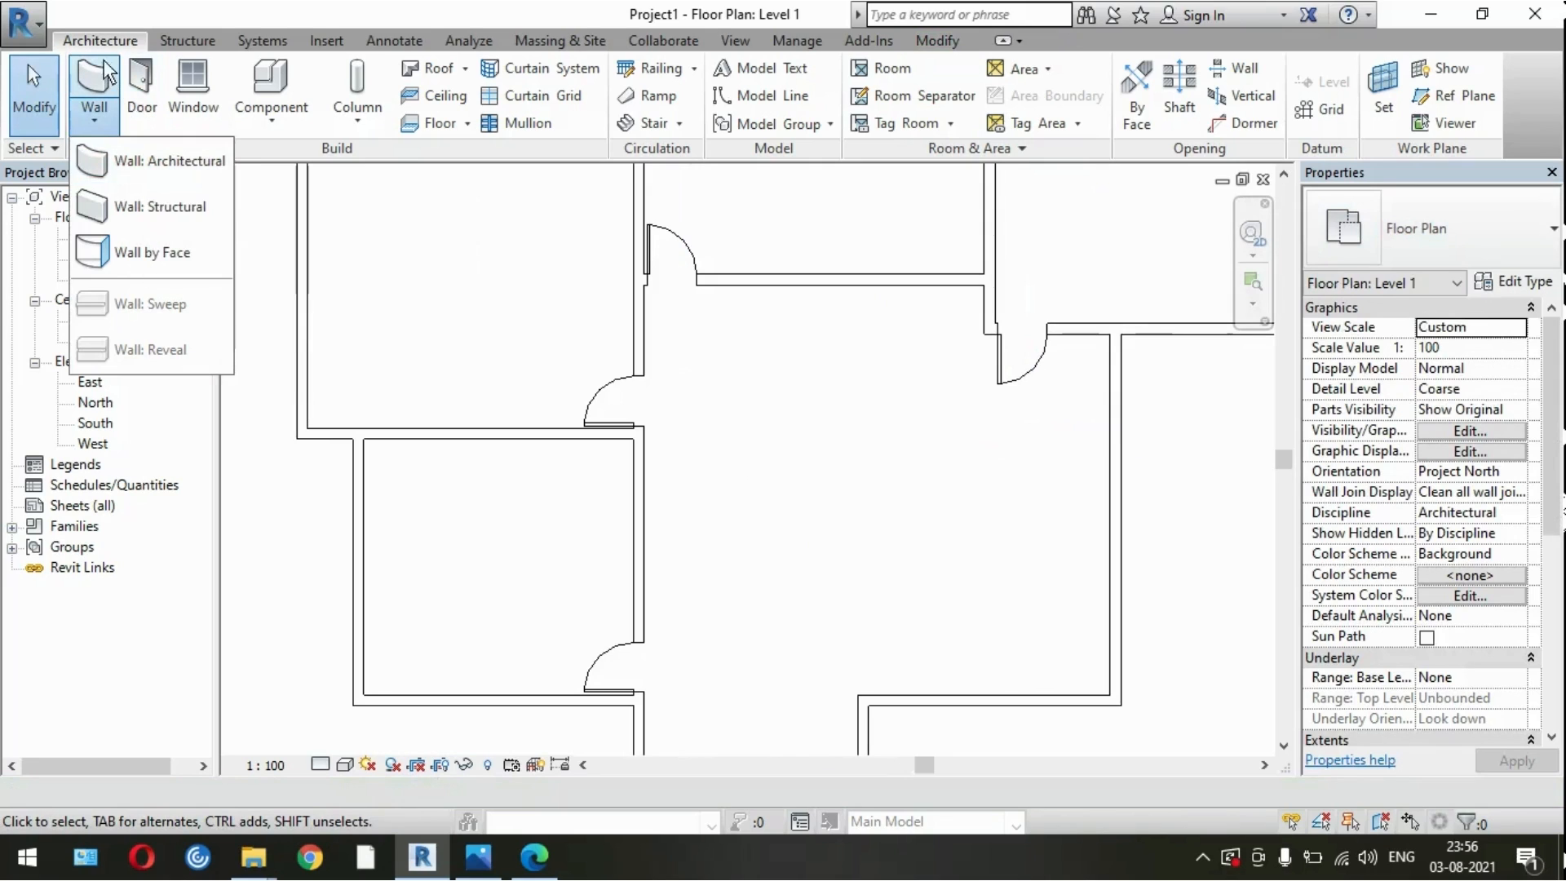
pyautogui.click(135, 164)
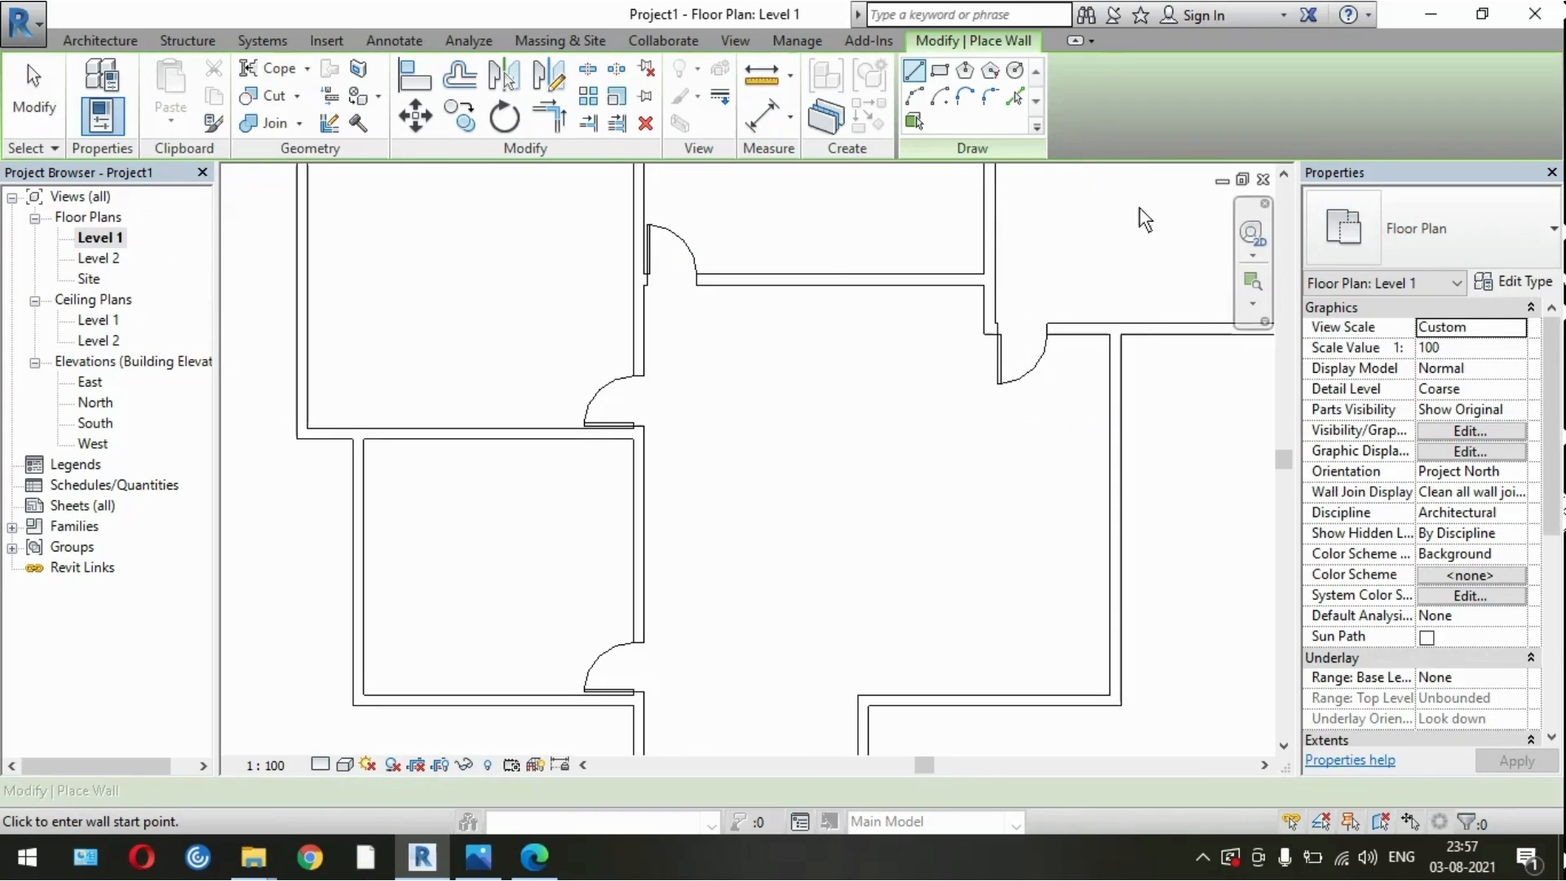
pyautogui.click(1421, 235)
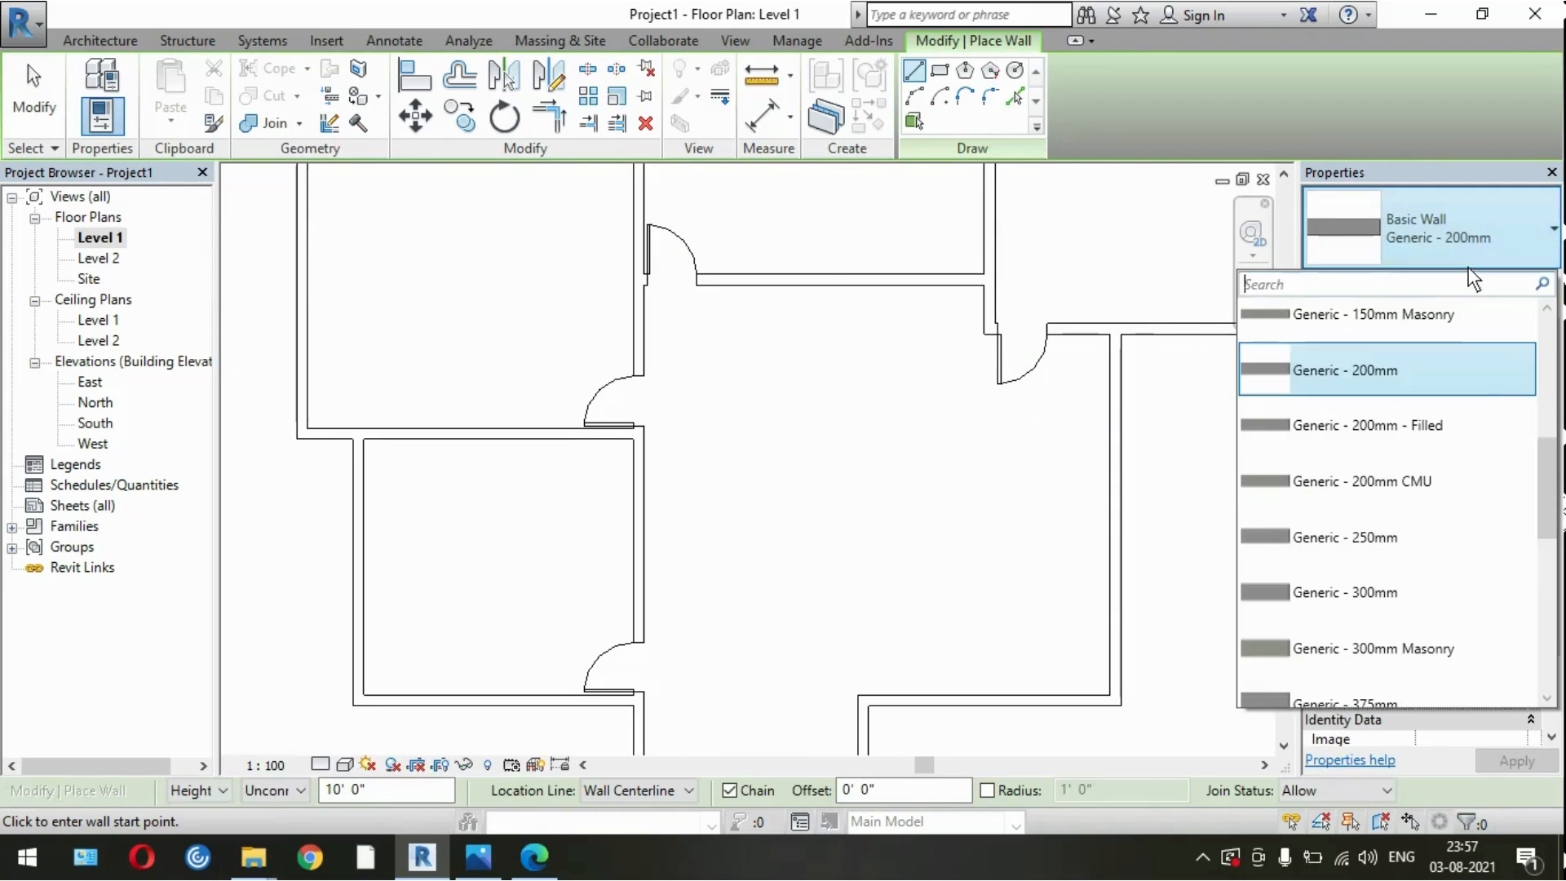
pyautogui.moveTo(1557, 445); pyautogui.dragTo(1558, 612)
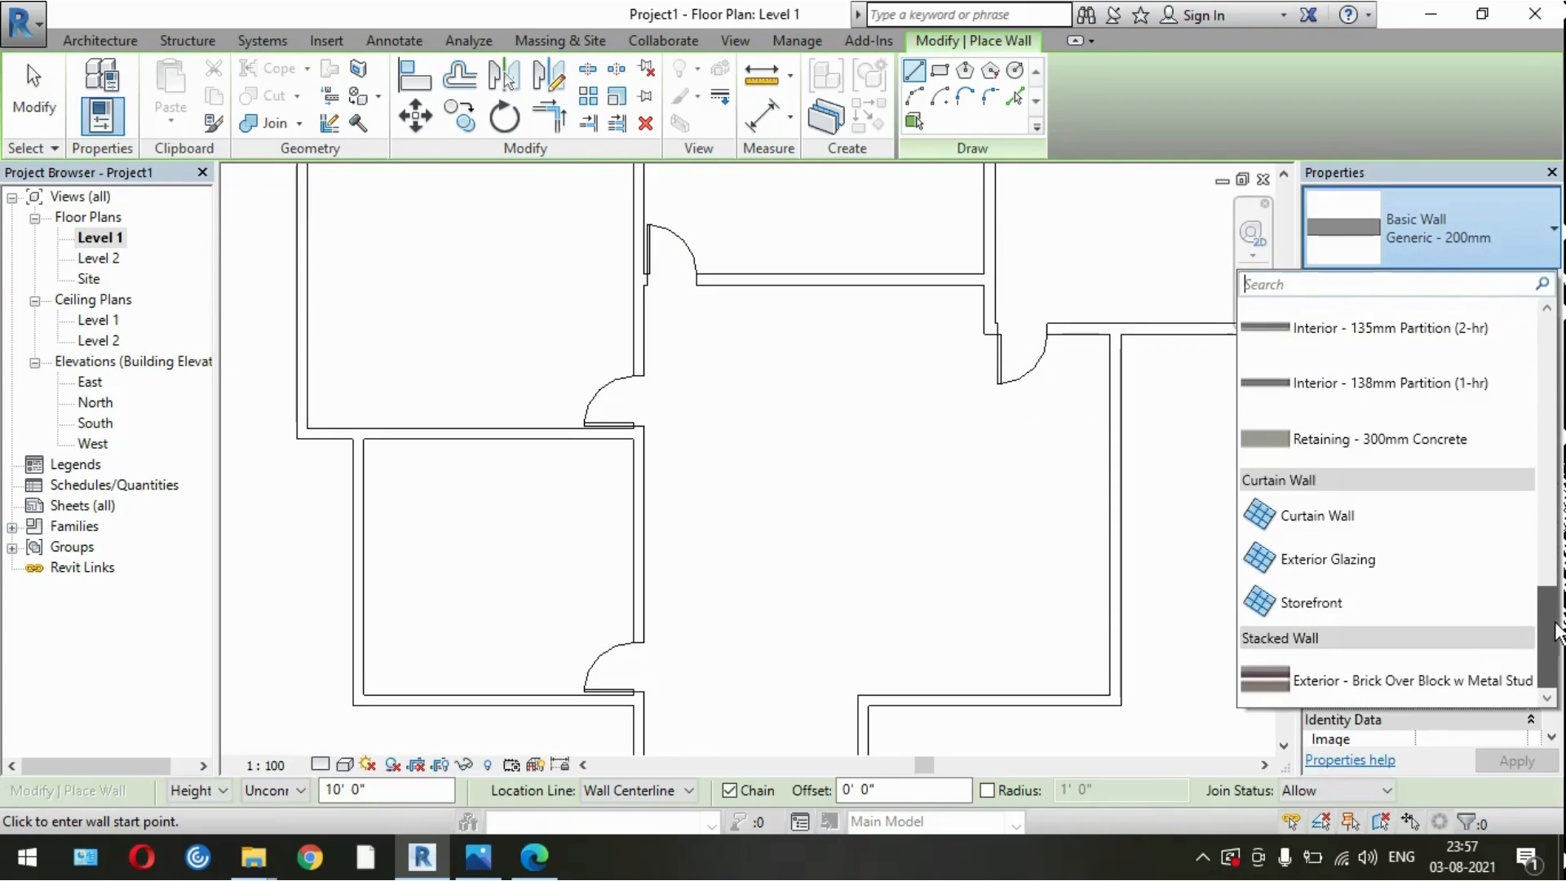
pyautogui.click(1294, 602)
pyautogui.scroll(-3, 808, 404)
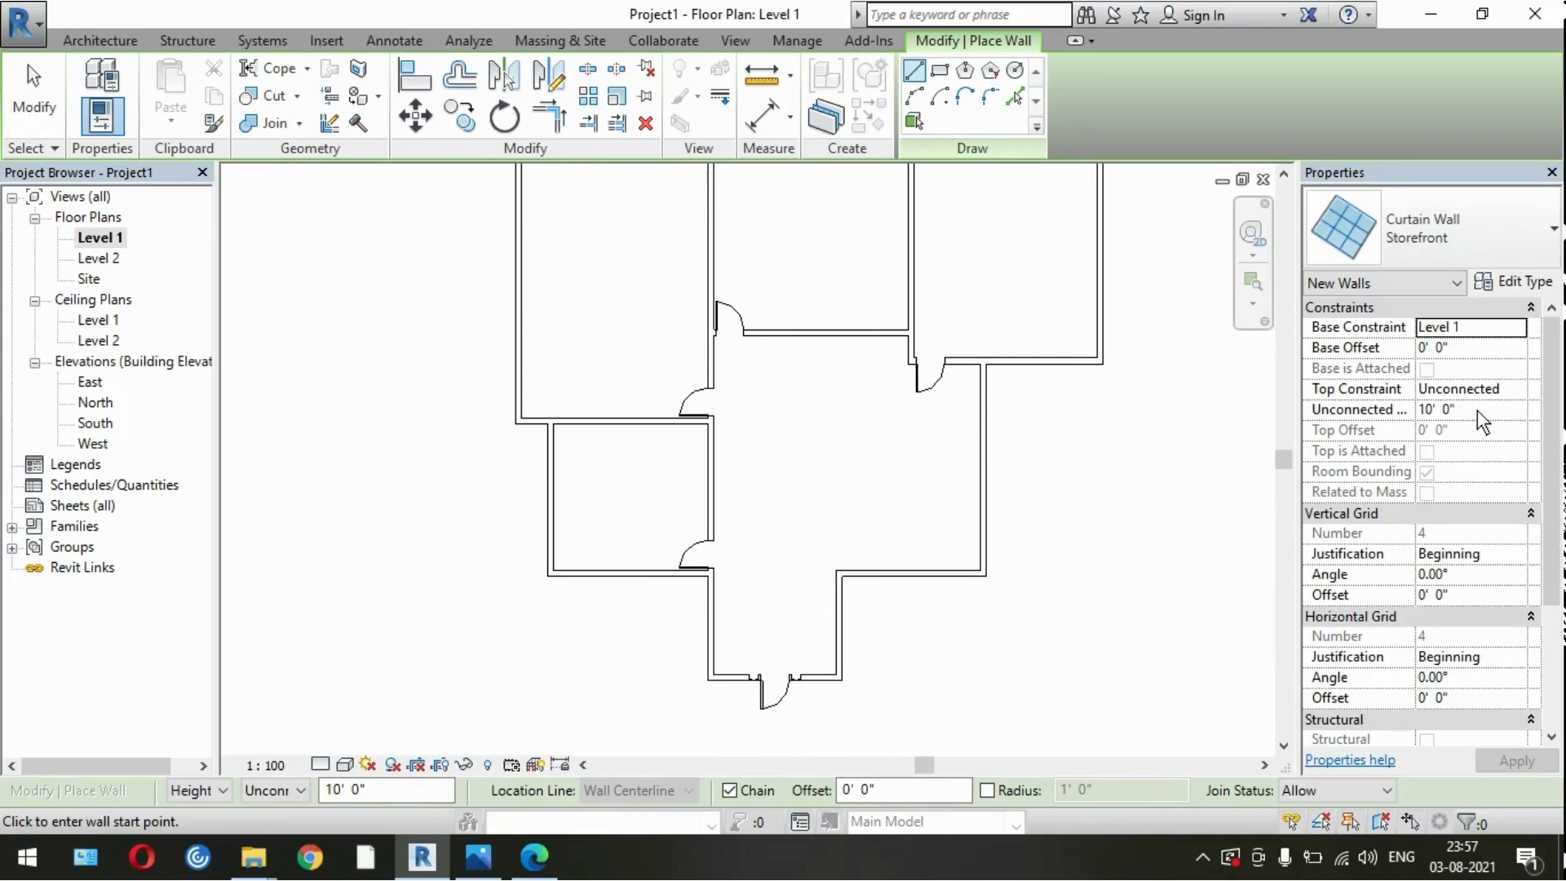
# Step: Set the storefront's base offset to 1' and its unconnected height to 6' 5"
pyautogui.click(1477, 352)
pyautogui.write('1')
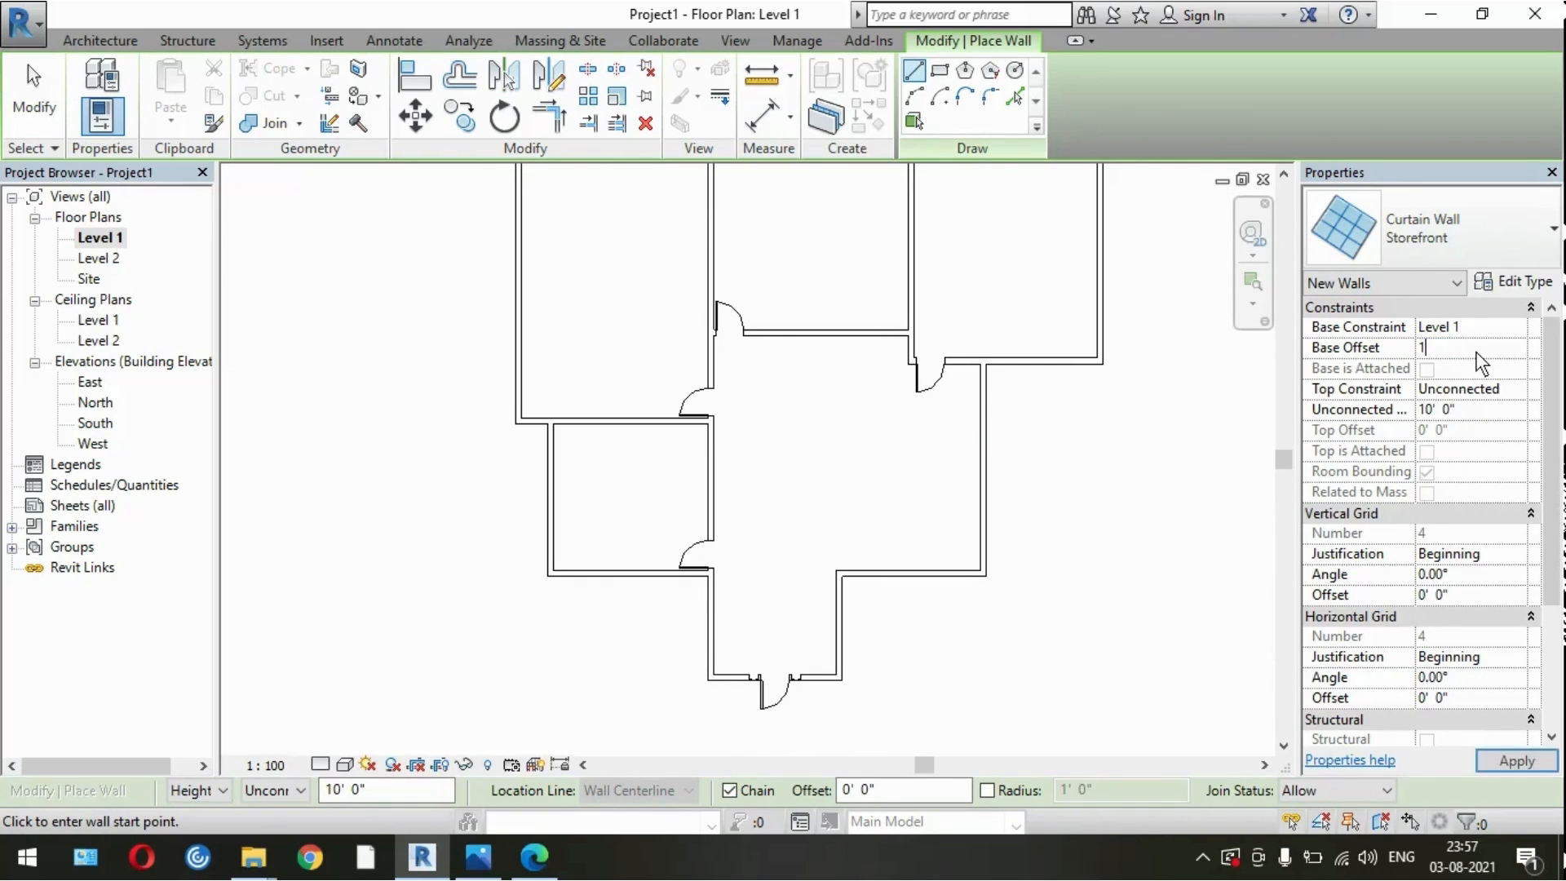
pyautogui.press('Return')
pyautogui.press('BackSpace')
pyautogui.write("6'")
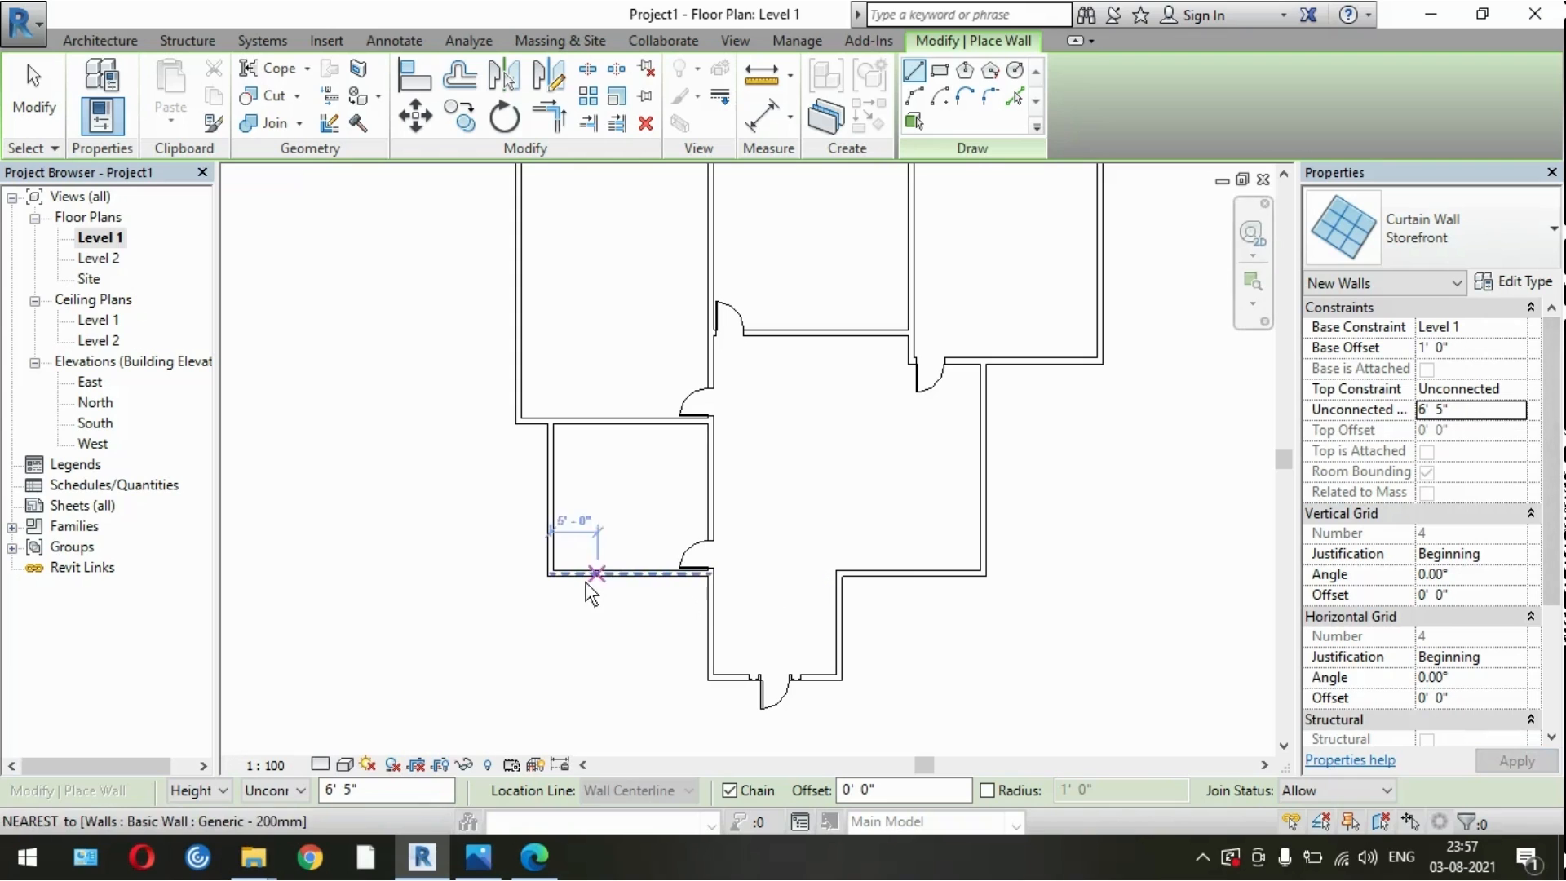
# Step: Draw a storefront segment about 11' 4" long inside the lower-left room's bottom exterior wall
pyautogui.scroll(5, 584, 584)
pyautogui.scroll(1, 561, 574)
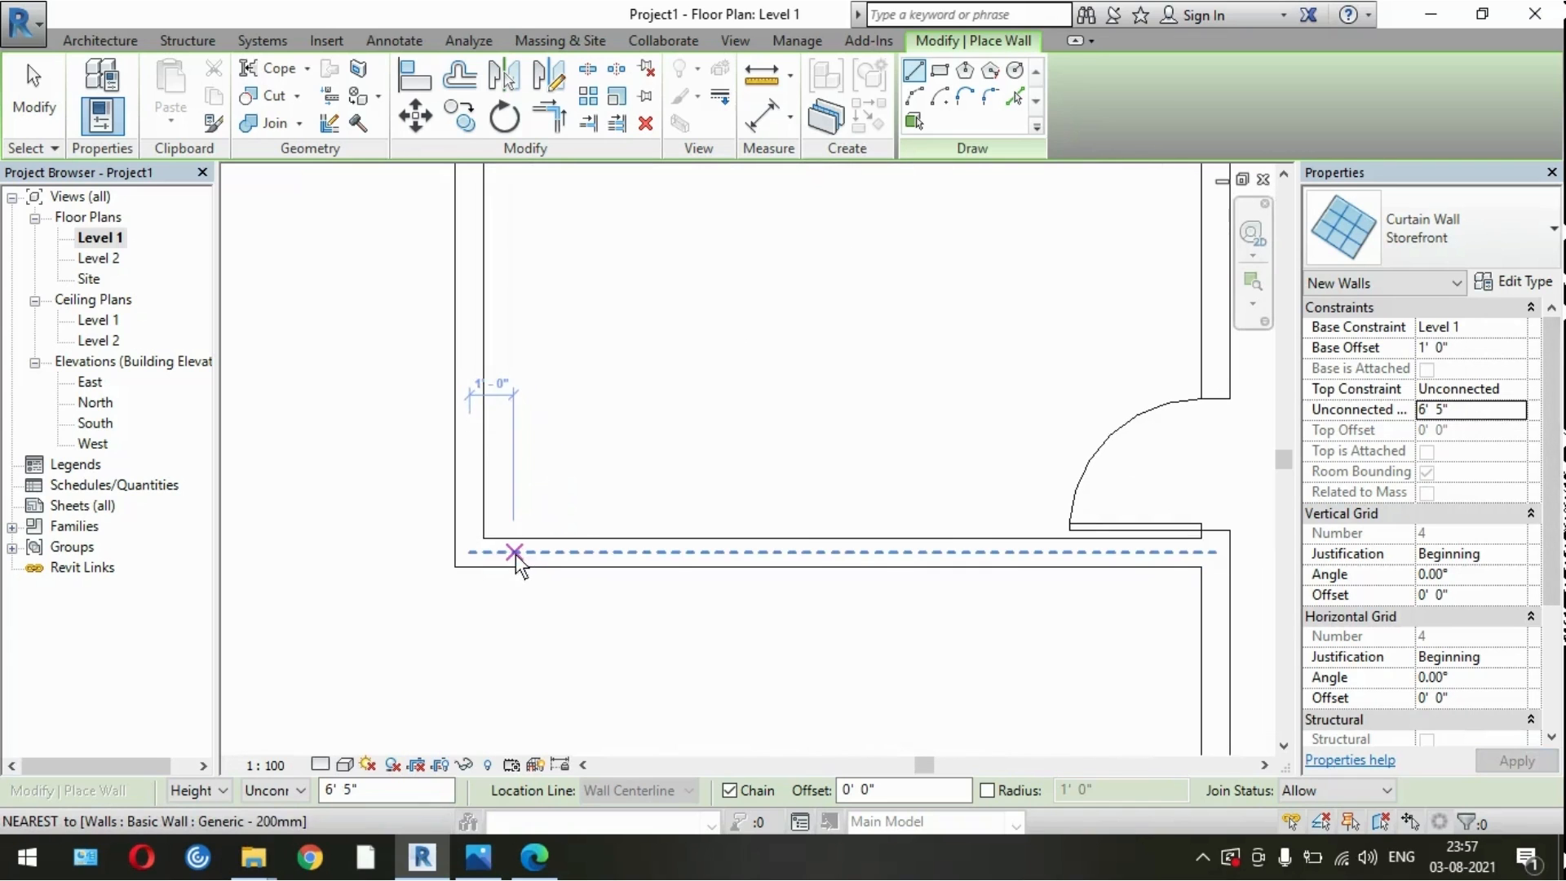
pyautogui.click(534, 555)
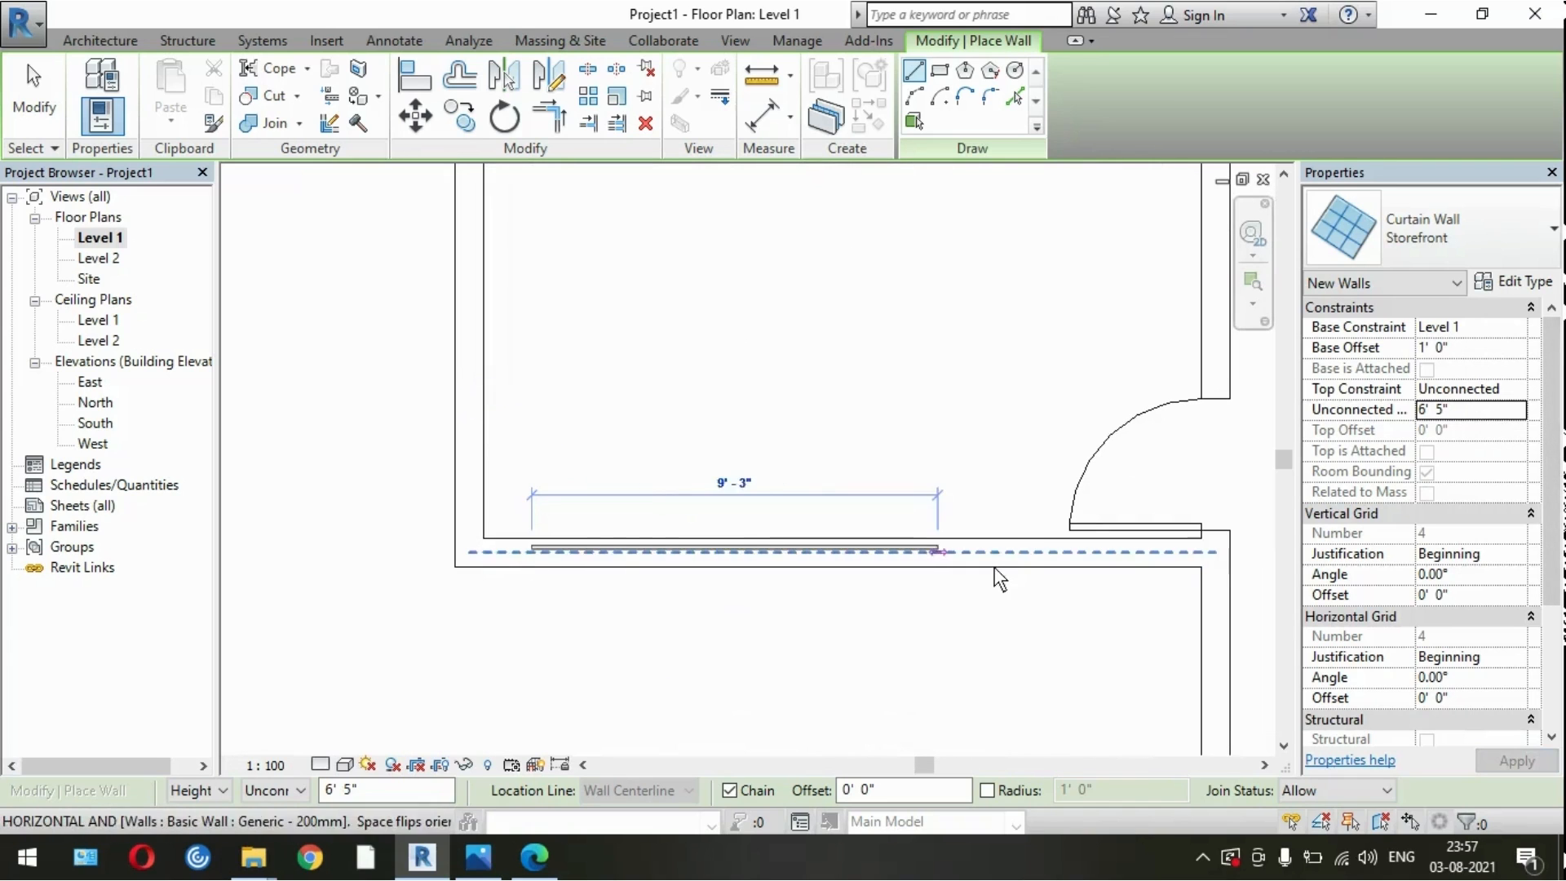
pyautogui.click(1030, 555)
pyautogui.press('Escape')
# Step: Draw a storefront segment about 27' long inside the upper-left room's left exterior wall
pyautogui.scroll(-6, 735, 645)
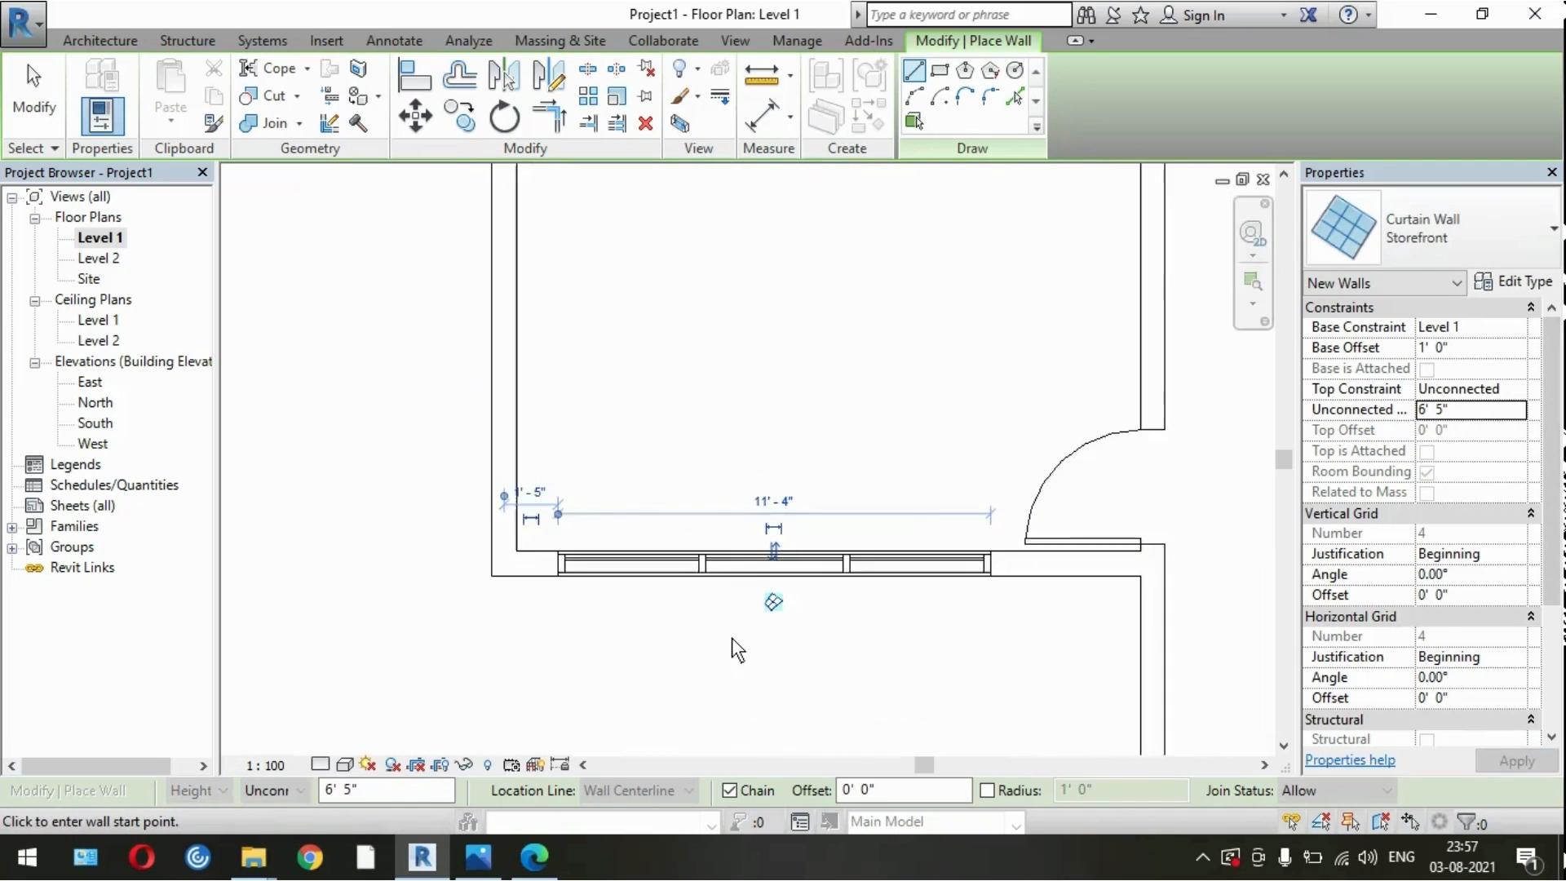
pyautogui.scroll(3, 616, 173)
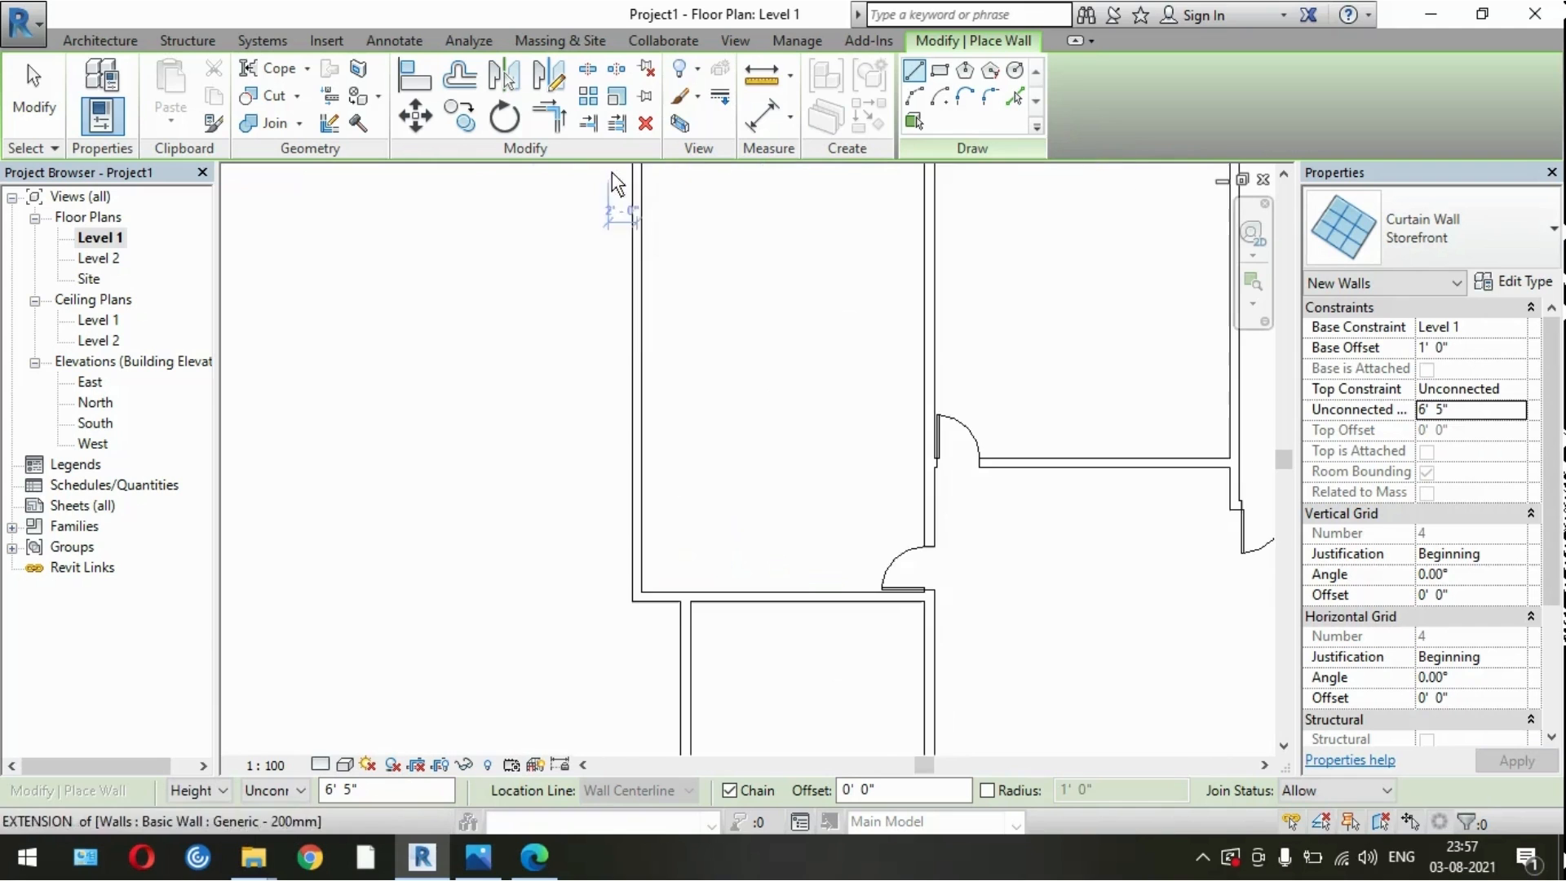
pyautogui.scroll(-3, 675, 413)
pyautogui.scroll(3, 659, 307)
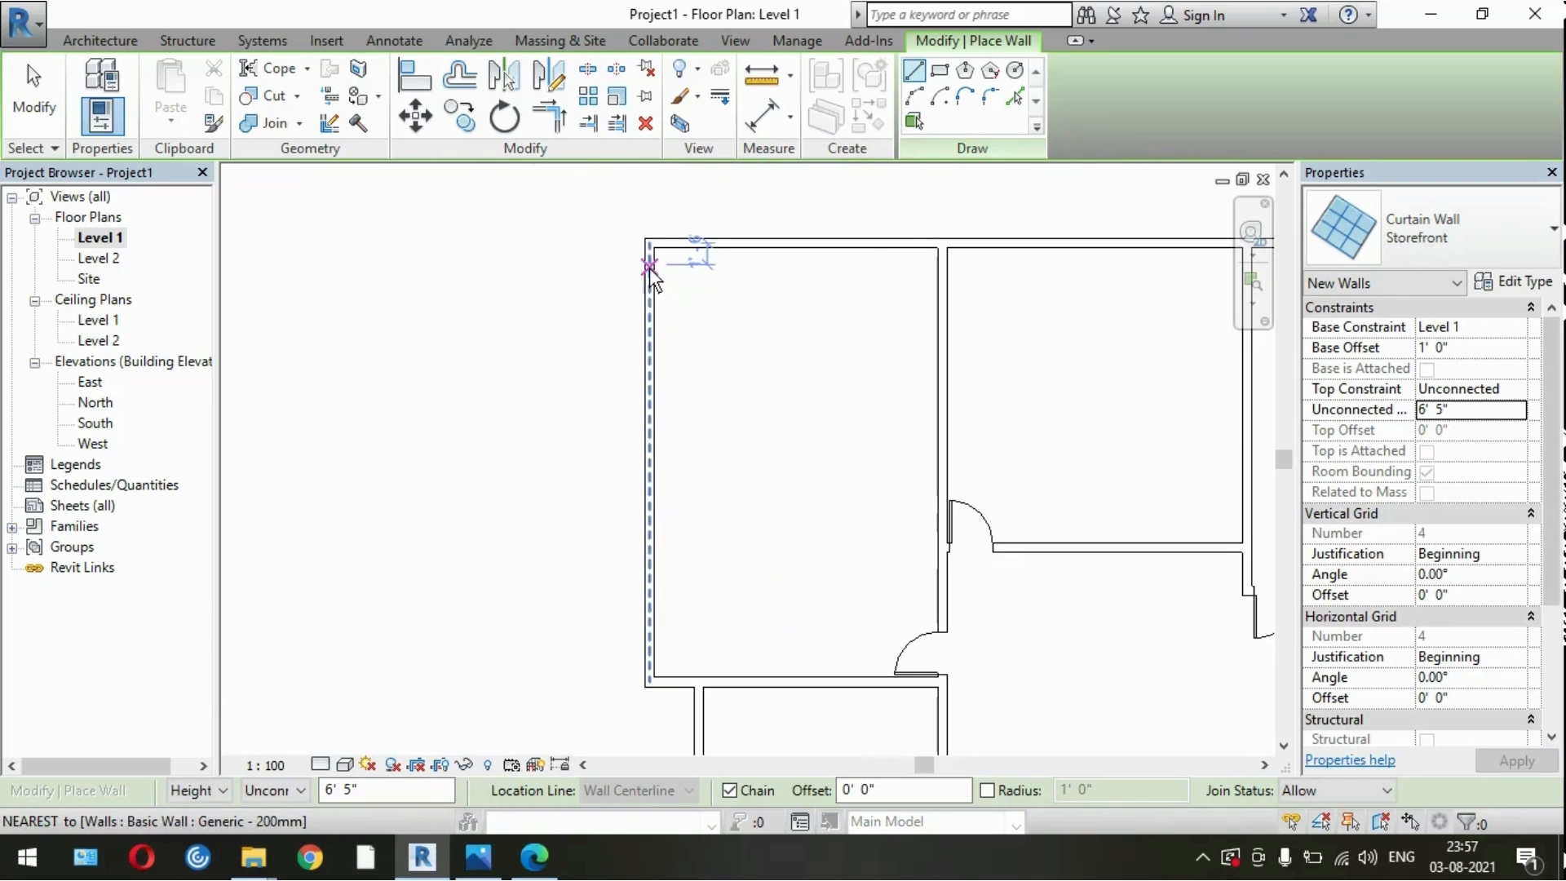
pyautogui.click(650, 266)
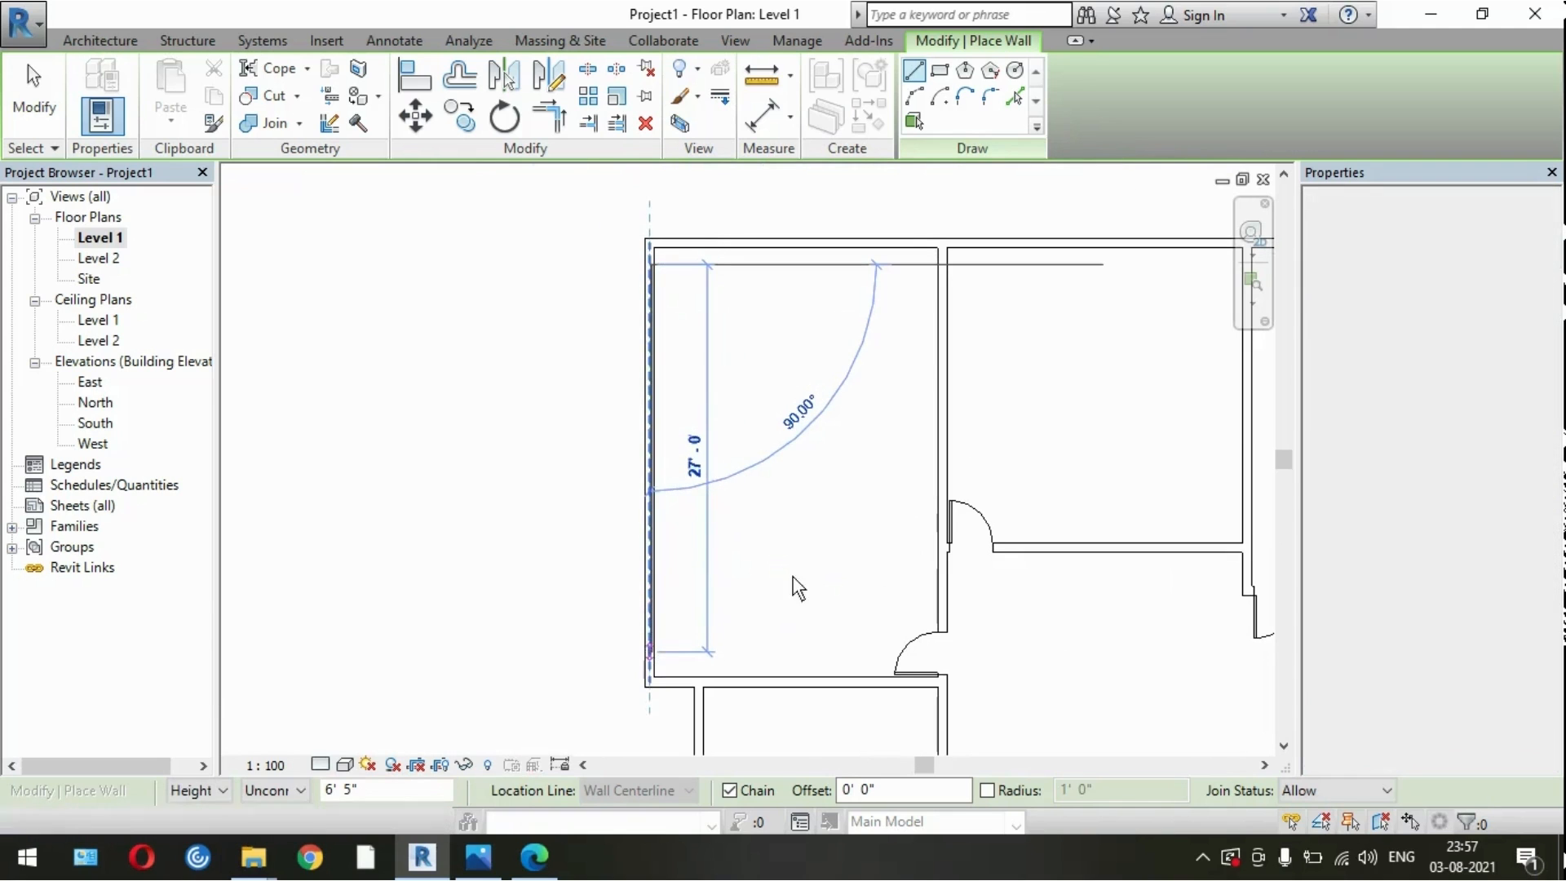
pyautogui.click(798, 587)
pyautogui.press('Escape')
pyautogui.scroll(-4, 738, 479)
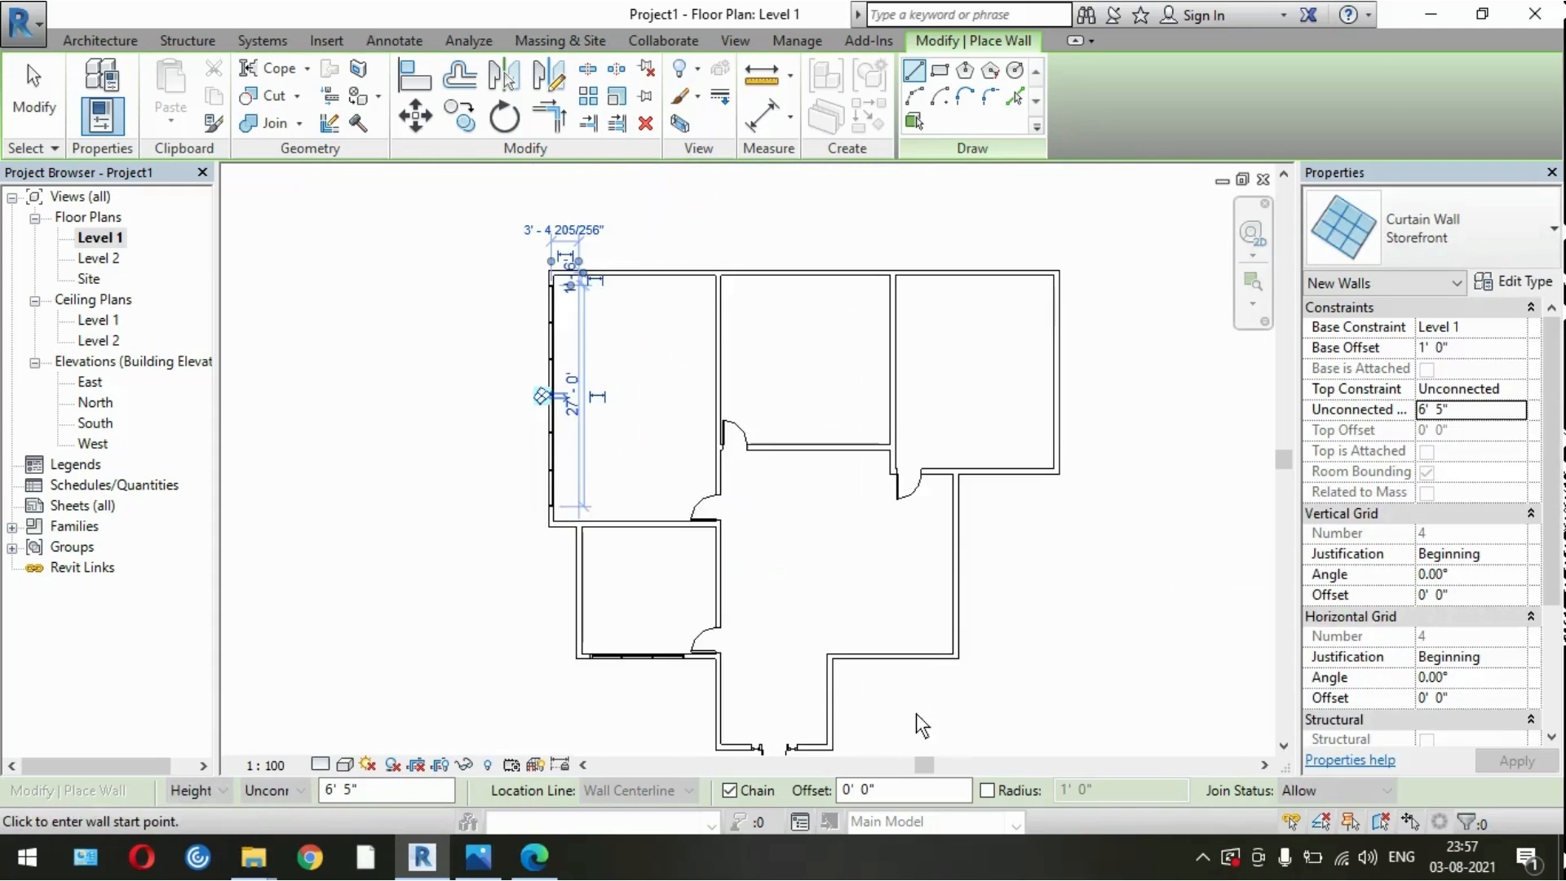
# Step: Set the base offset to 3' and the unconnected height to 4' for the next storefront walls
pyautogui.scroll(2, 917, 713)
pyautogui.scroll(3, 861, 690)
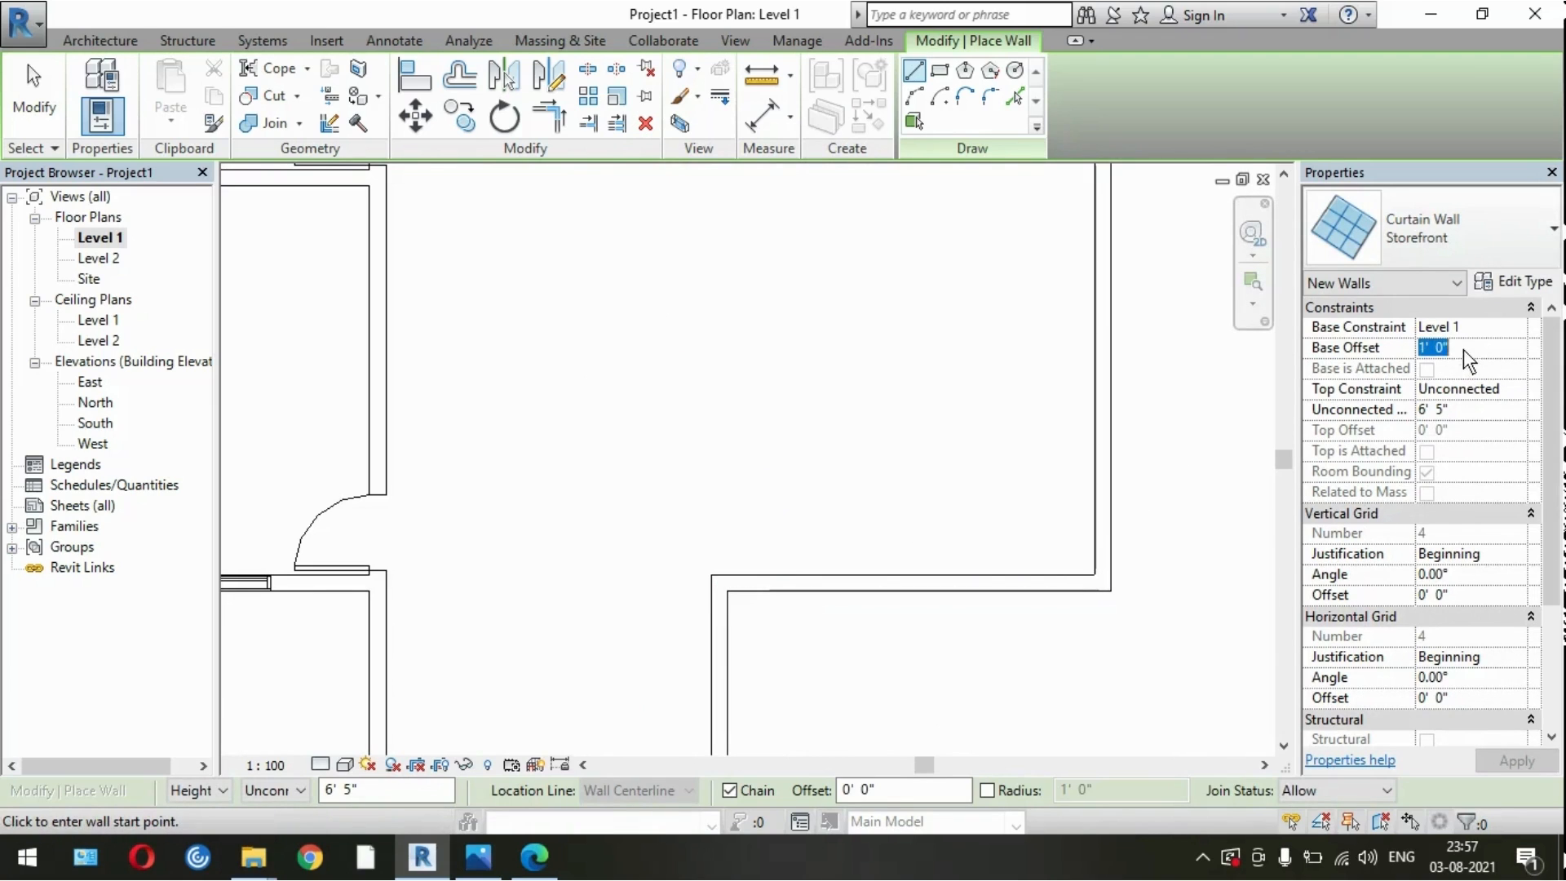
pyautogui.write("3'")
pyautogui.press('Return')
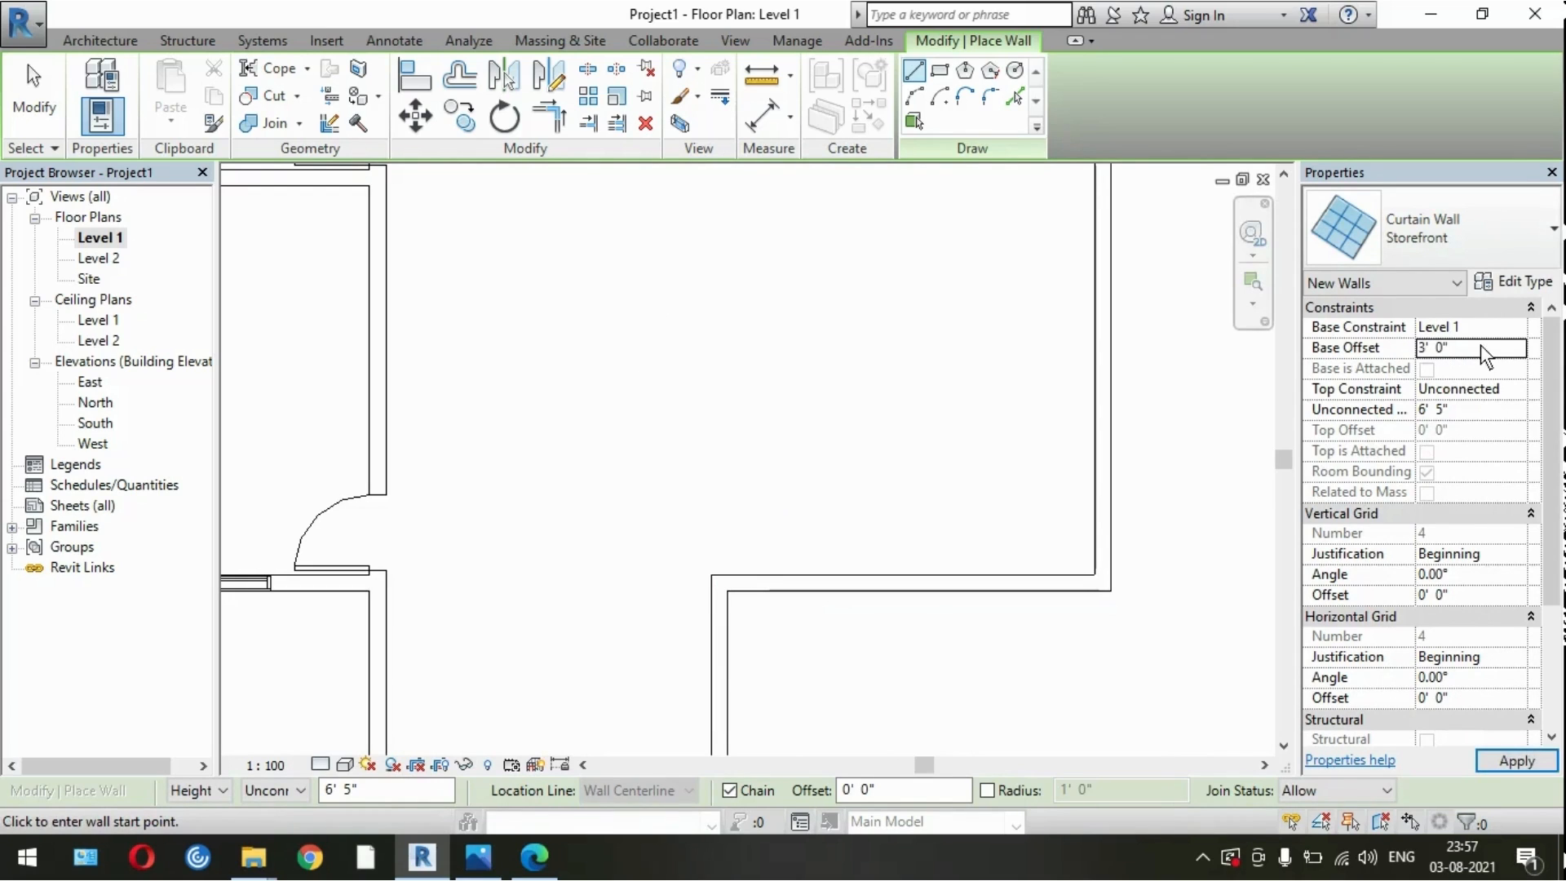
pyautogui.click(1478, 408)
pyautogui.press('BackSpace')
pyautogui.write("4'")
pyautogui.press('Return')
# Step: Draw storefront segments about 11' 6" long in the central hall's lower-right wall and about 16' long in its right exterior wall
pyautogui.click(757, 582)
pyautogui.click(1049, 584)
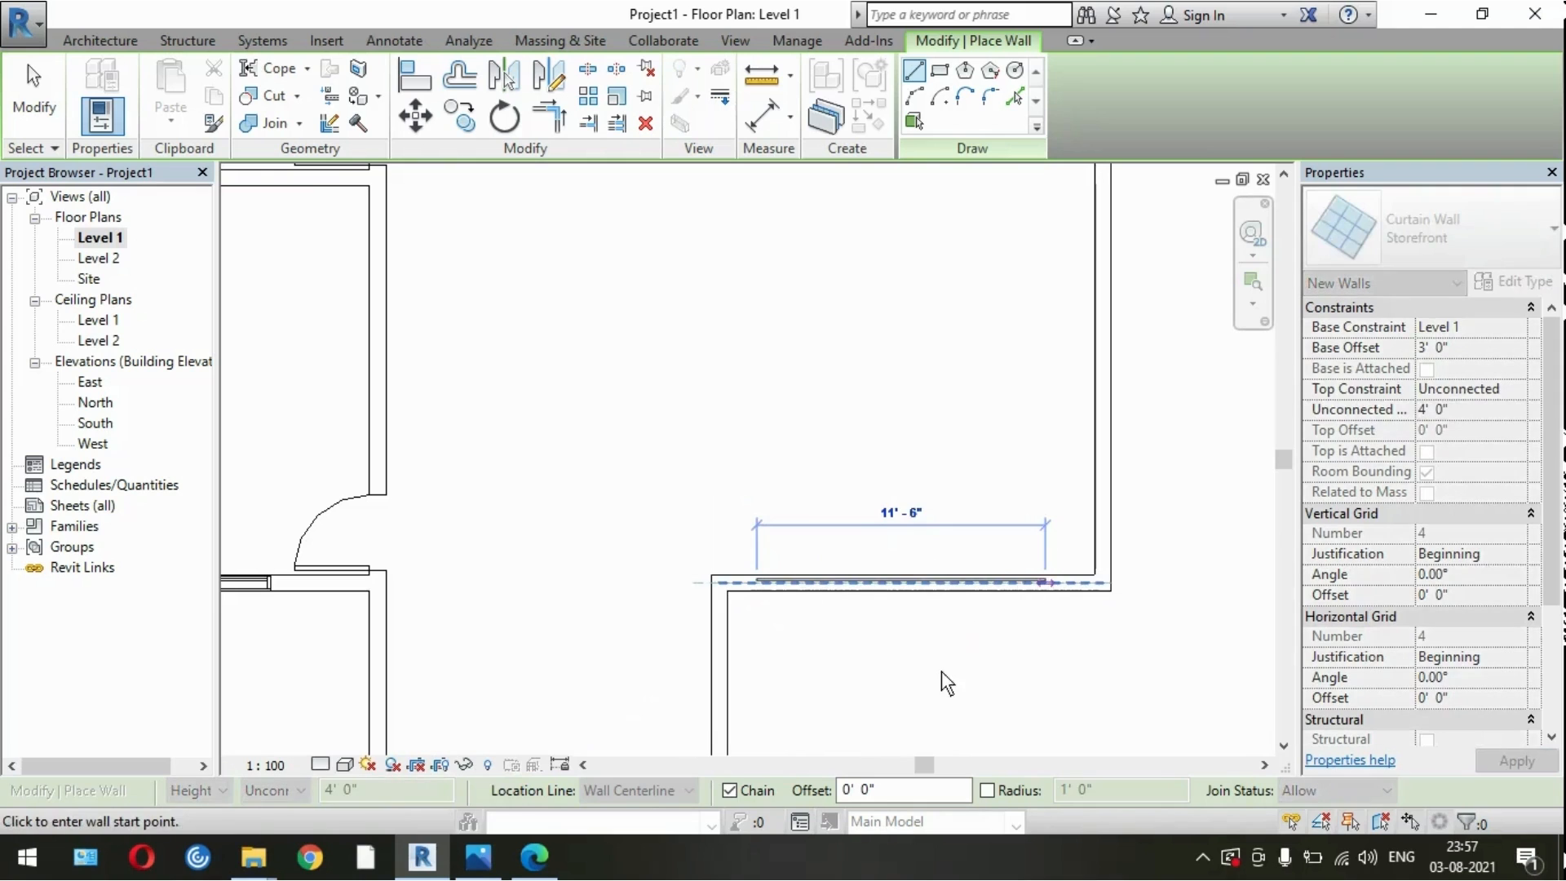
pyautogui.scroll(-2, 939, 671)
pyautogui.click(1033, 332)
pyautogui.click(1089, 580)
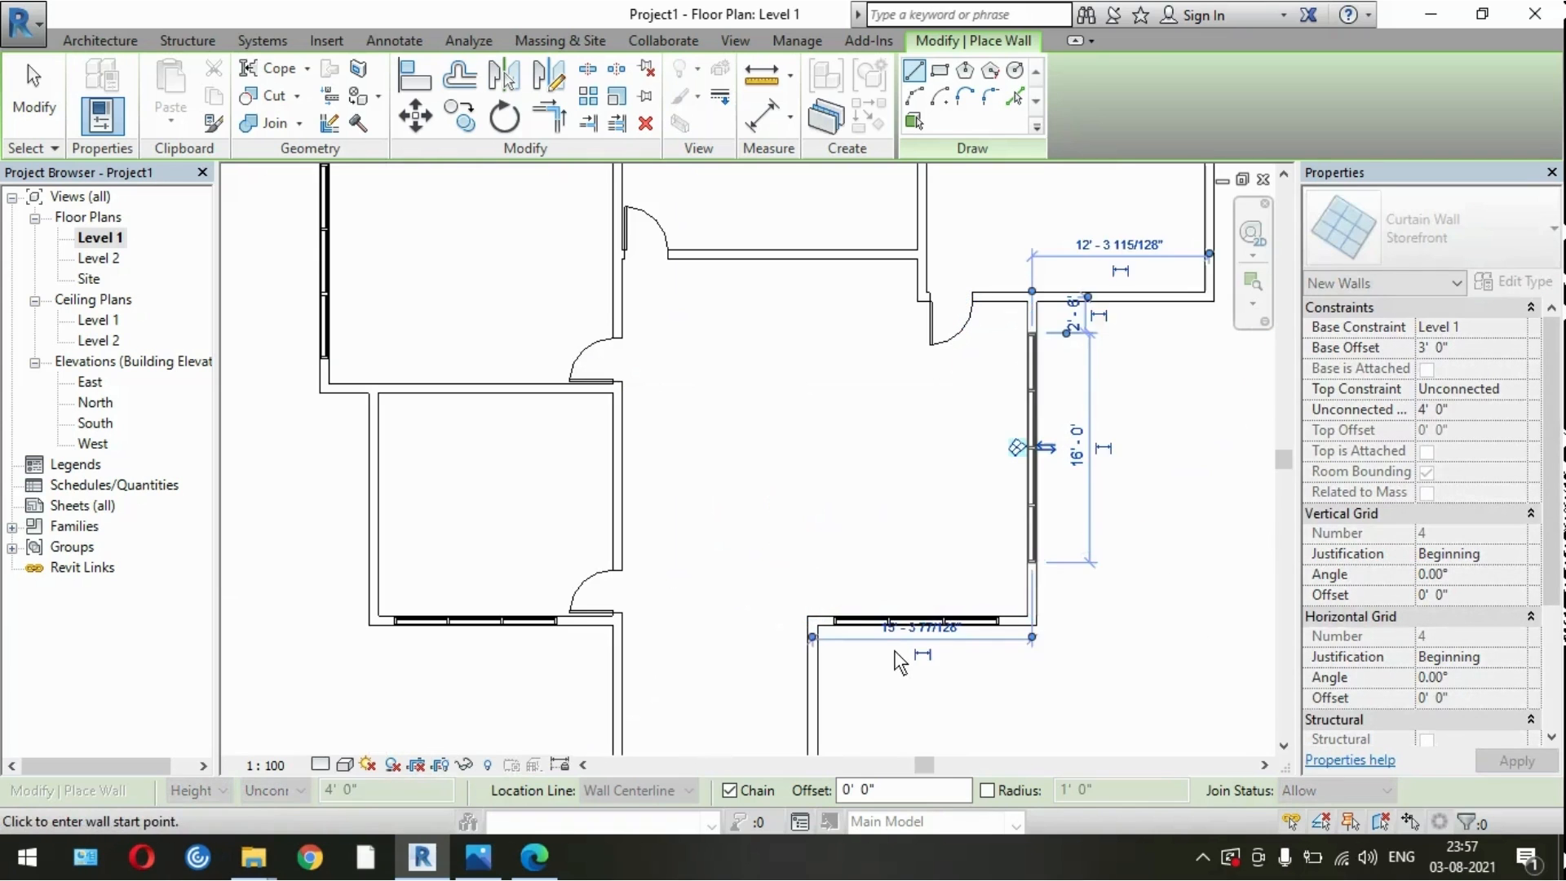
pyautogui.scroll(-1, 879, 645)
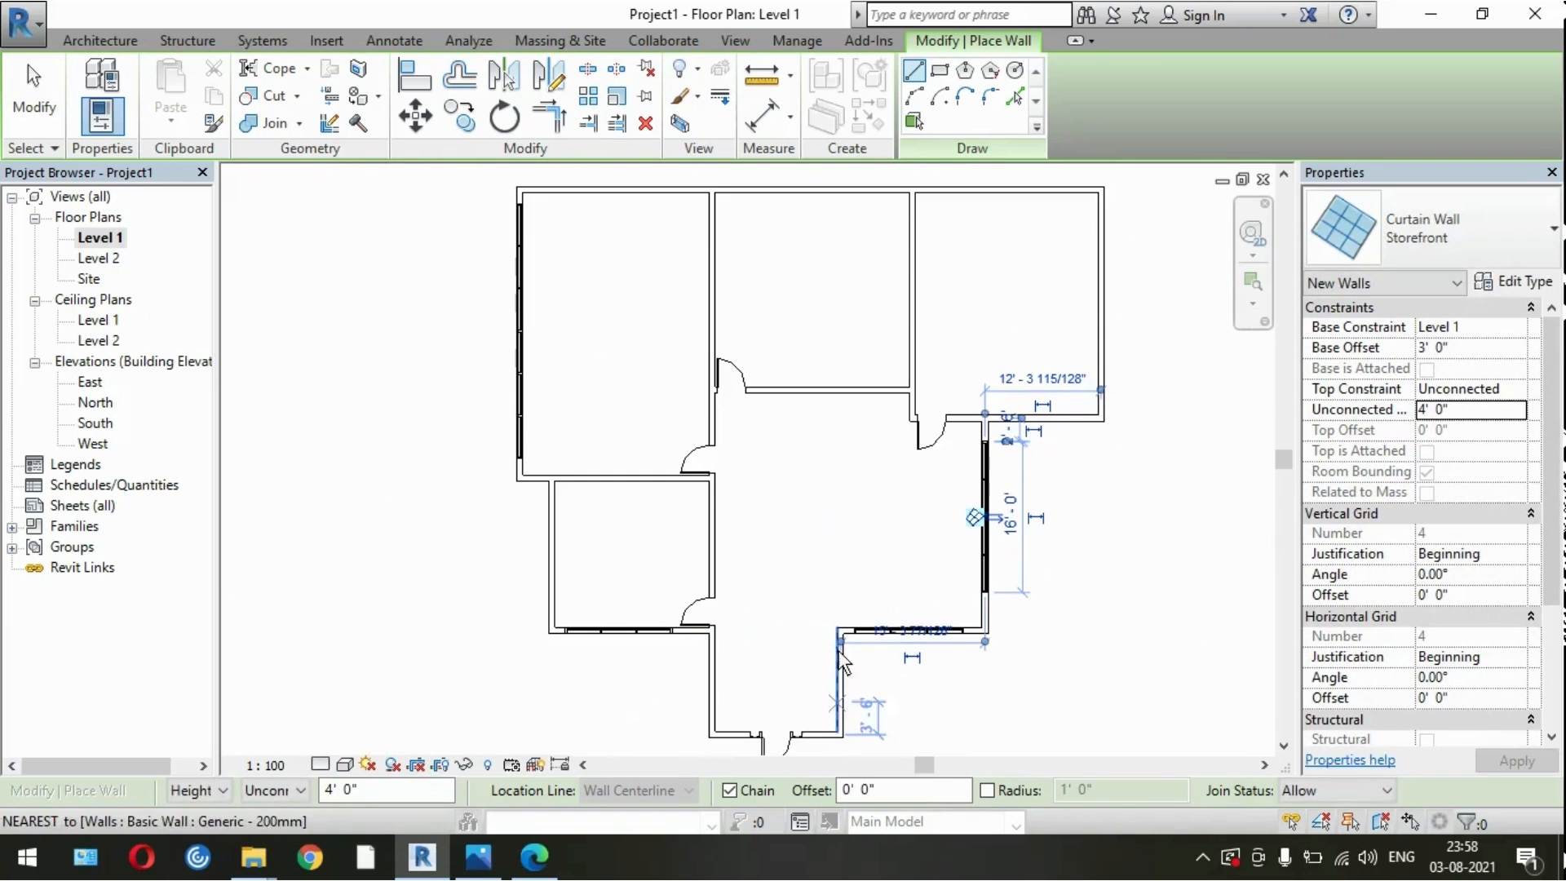
pyautogui.press('Escape')
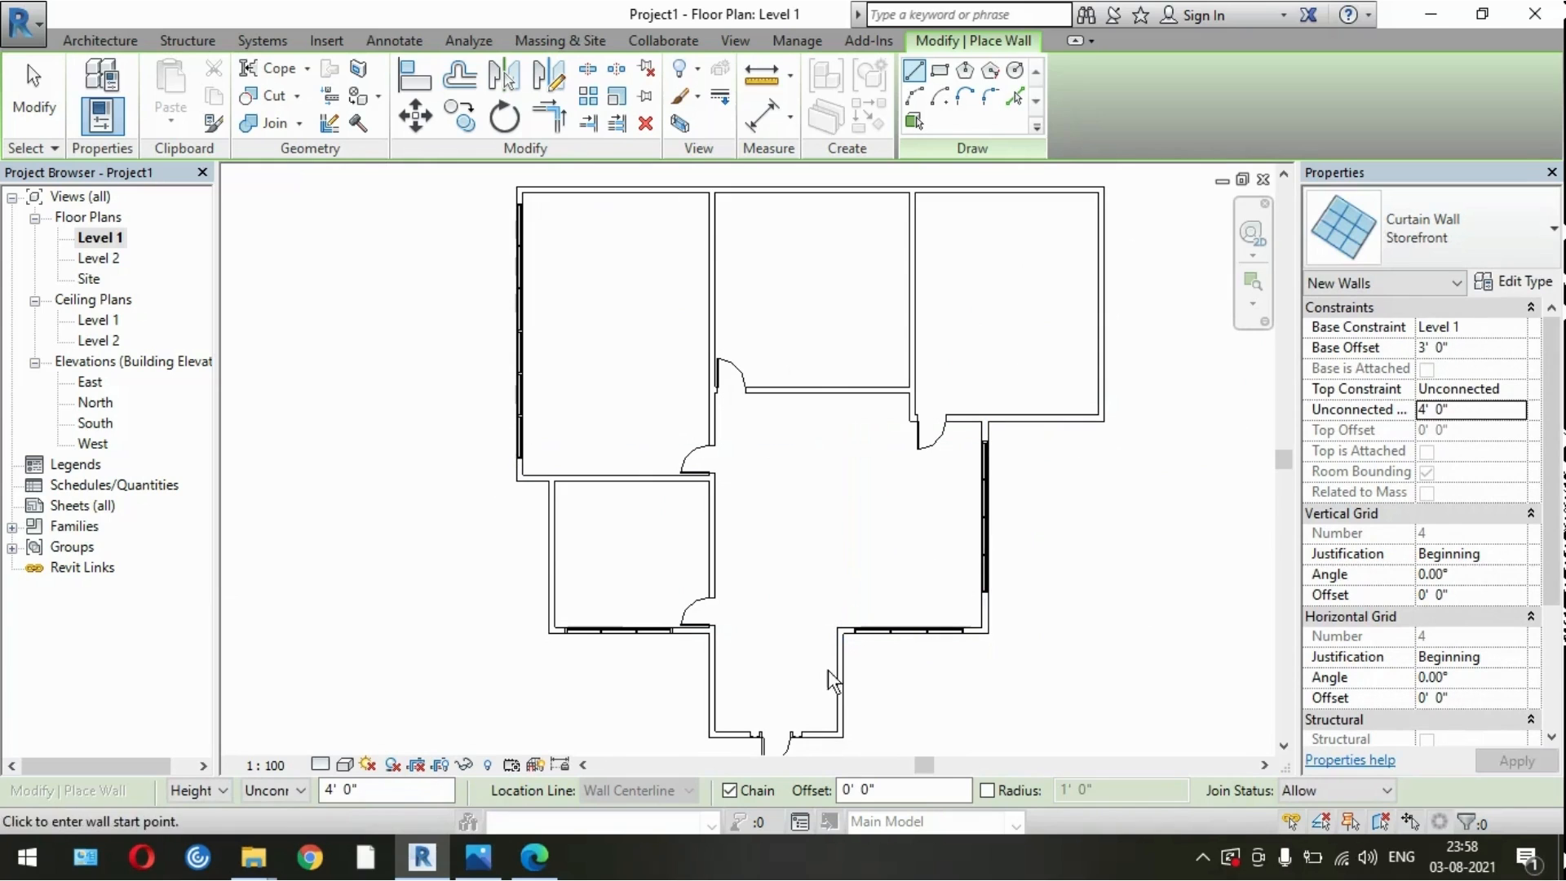
pyautogui.scroll(-1, 1050, 392)
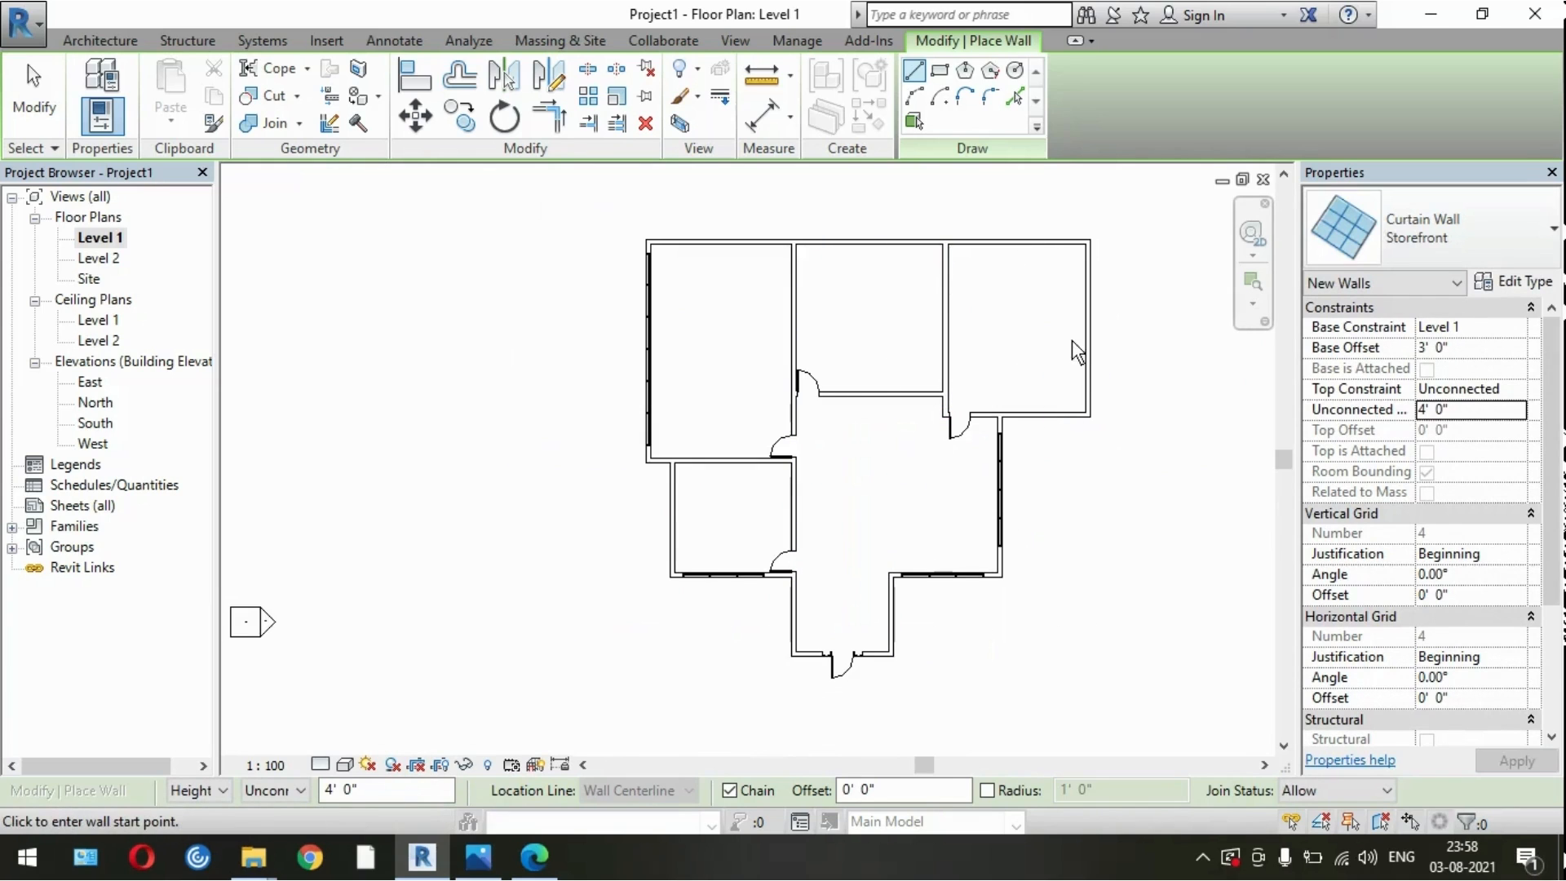
pyautogui.press('Escape')
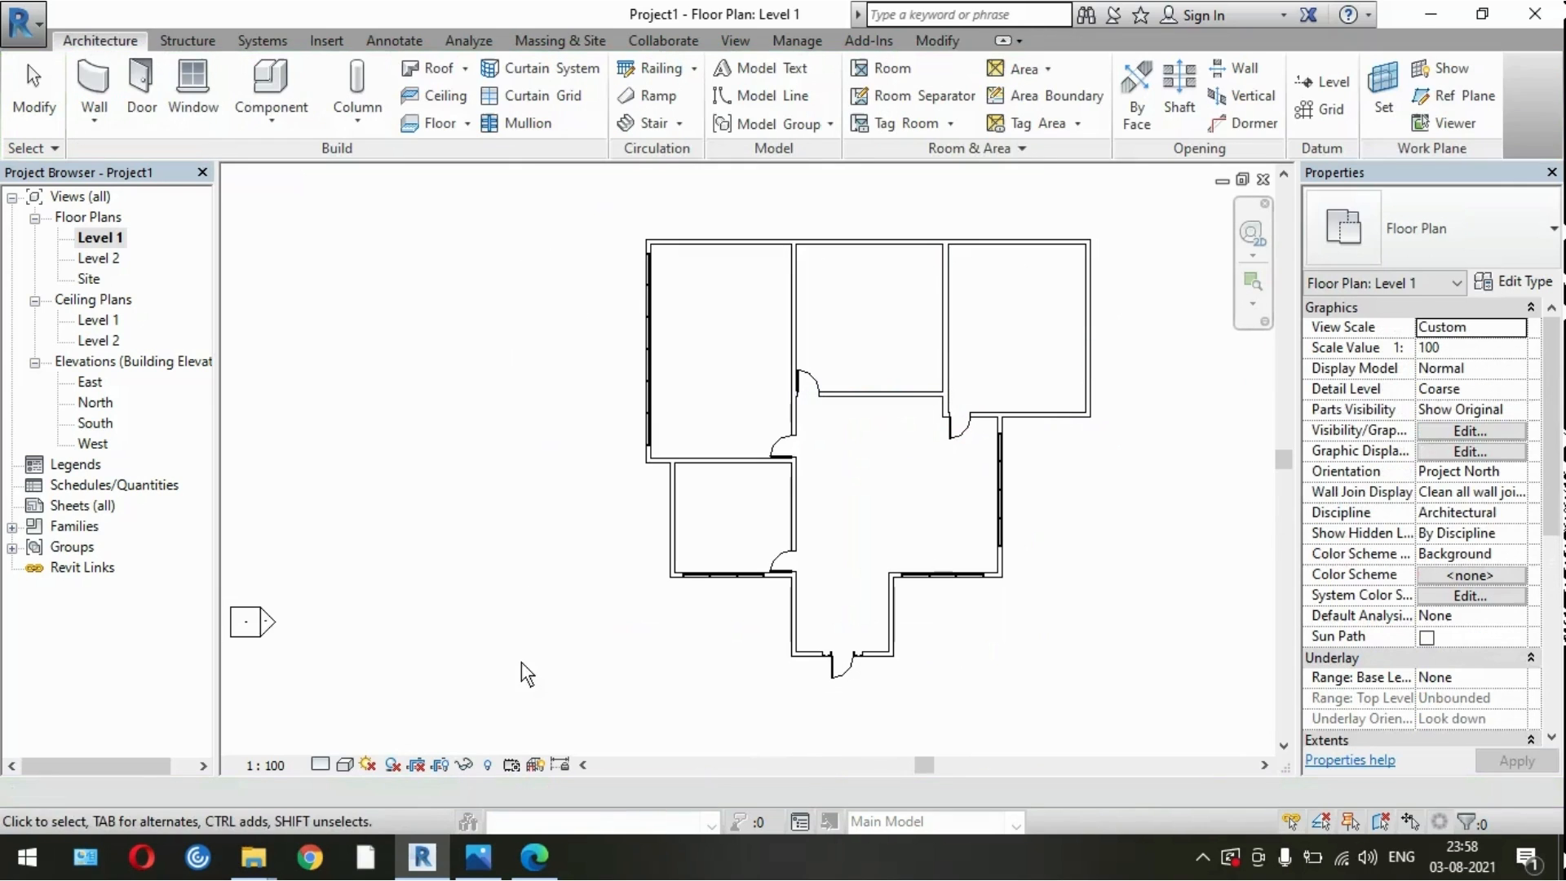
# Step: Duplicate the Generic - 200mm wall type as ER from the wall between the upper-left and lower-left rooms
pyautogui.click(726, 460)
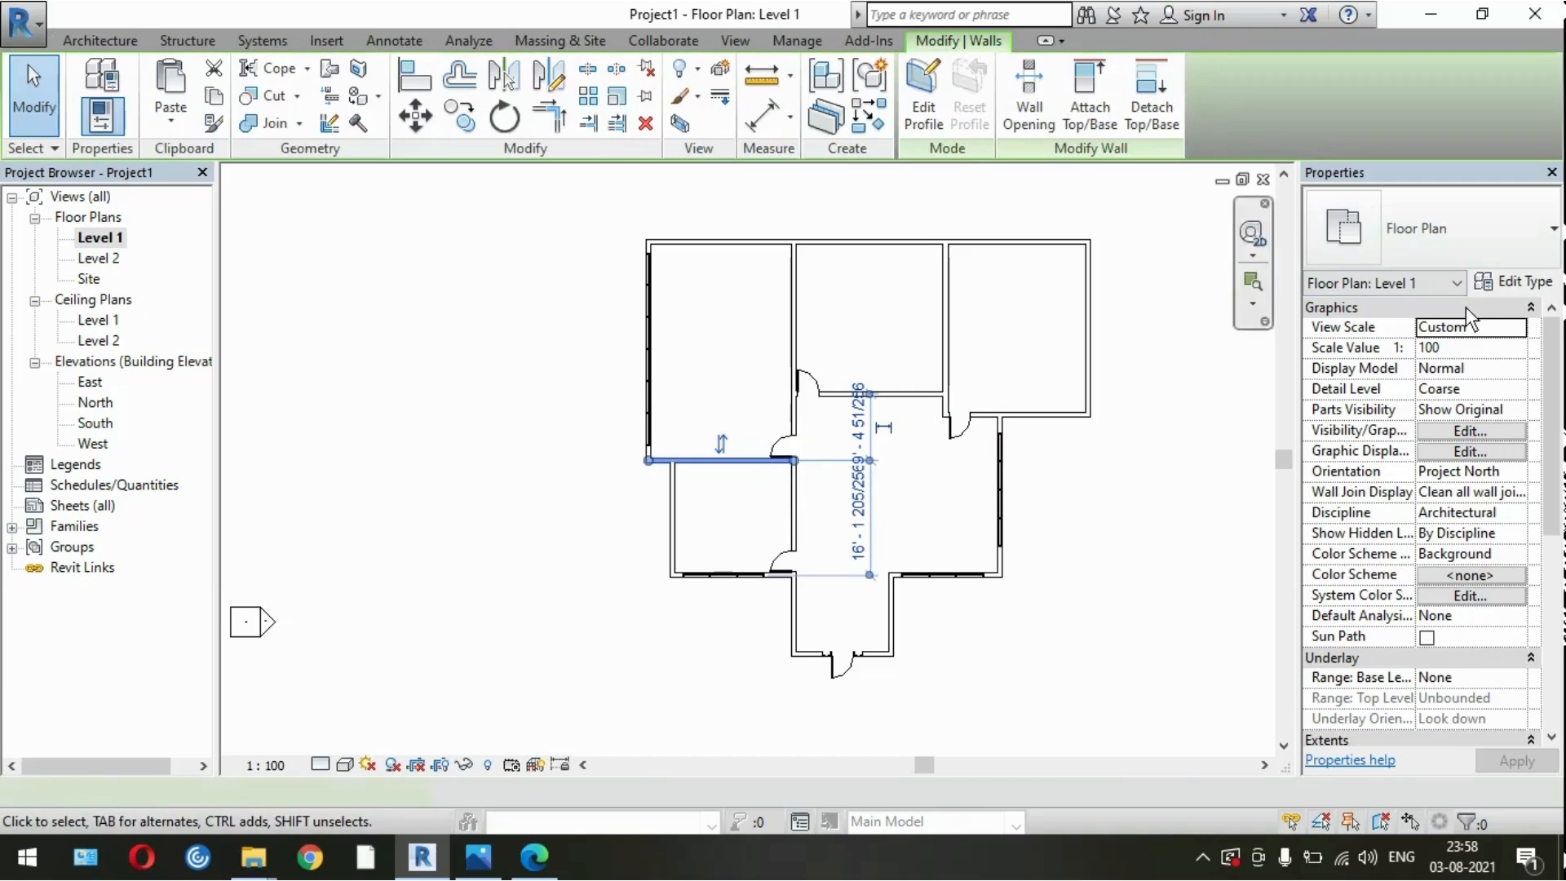
pyautogui.click(1513, 280)
pyautogui.click(1091, 172)
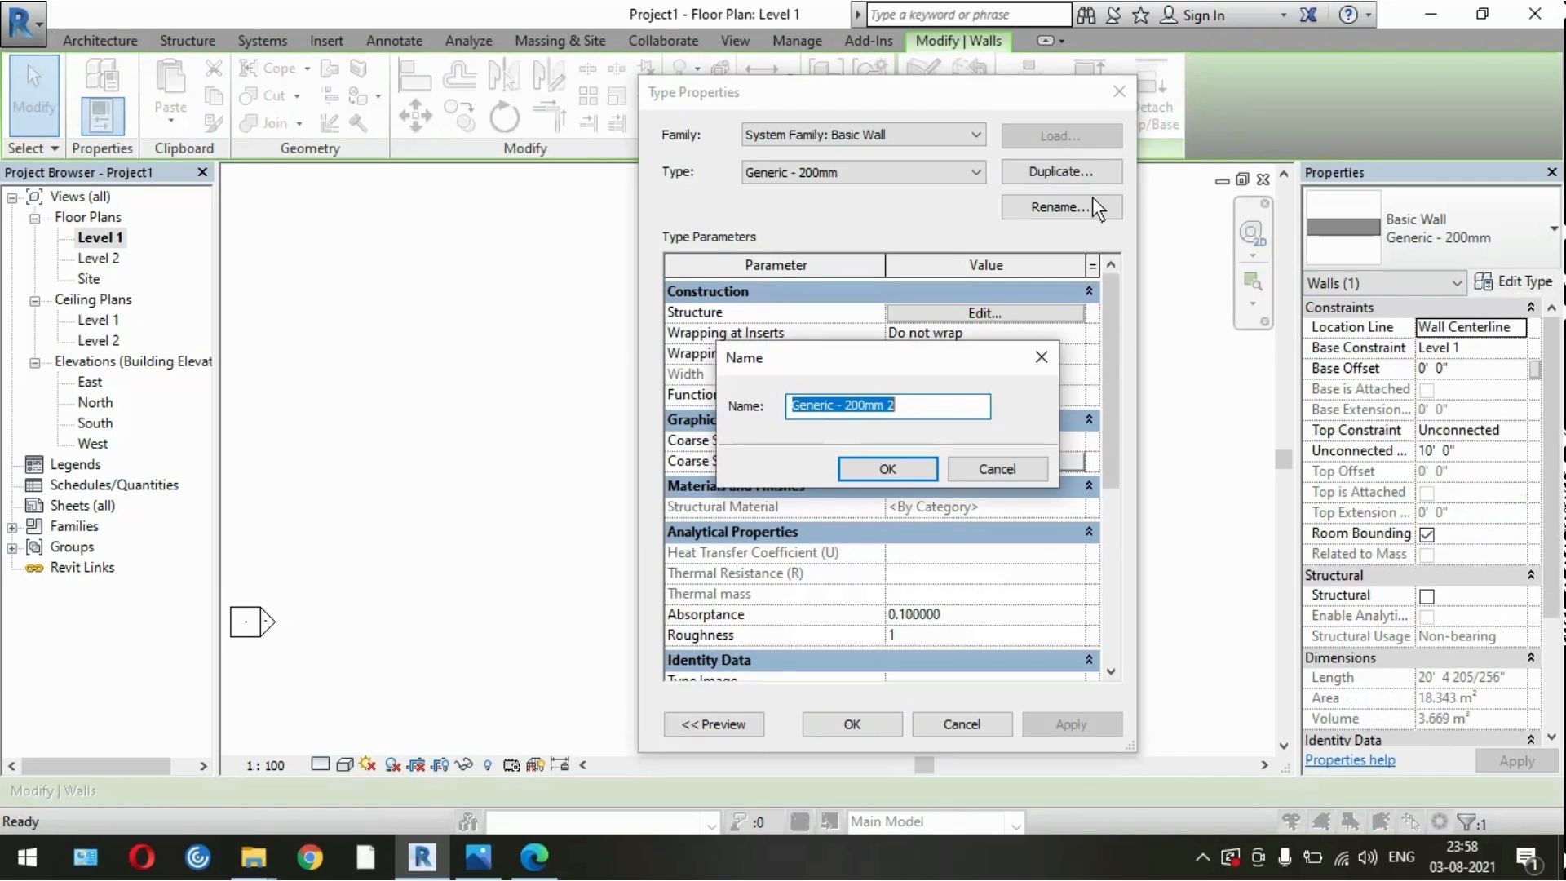
pyautogui.click(890, 470)
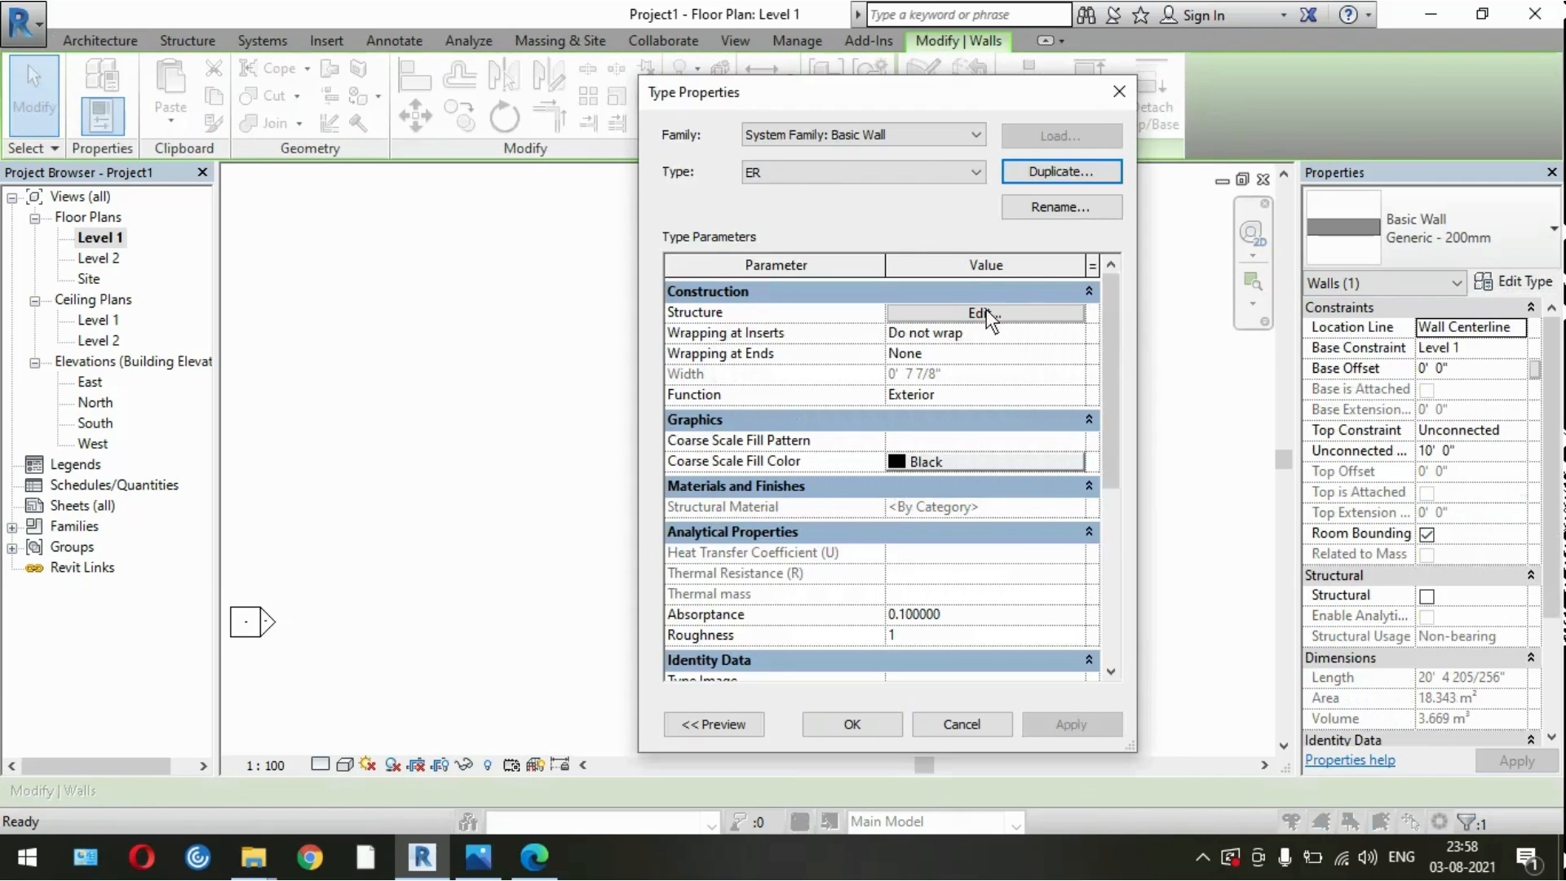
# Step: Open the material of the ER wall's structure layer and duplicate Asphalt Shingle as a new material named ETG
pyautogui.click(986, 312)
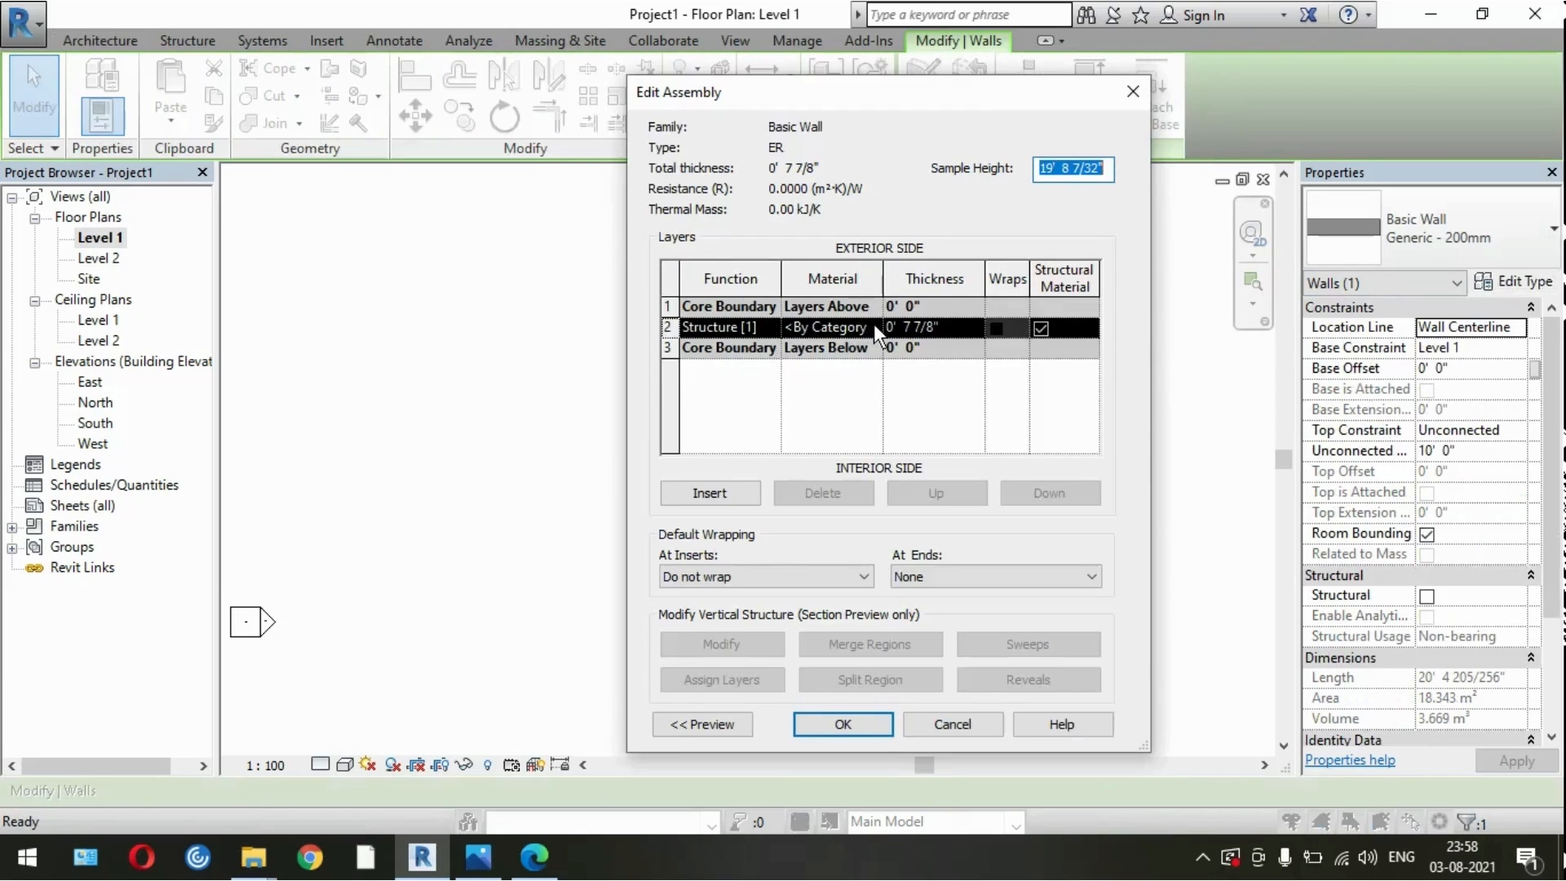
pyautogui.click(874, 325)
pyautogui.click(874, 326)
pyautogui.click(873, 325)
pyautogui.rightClick(803, 341)
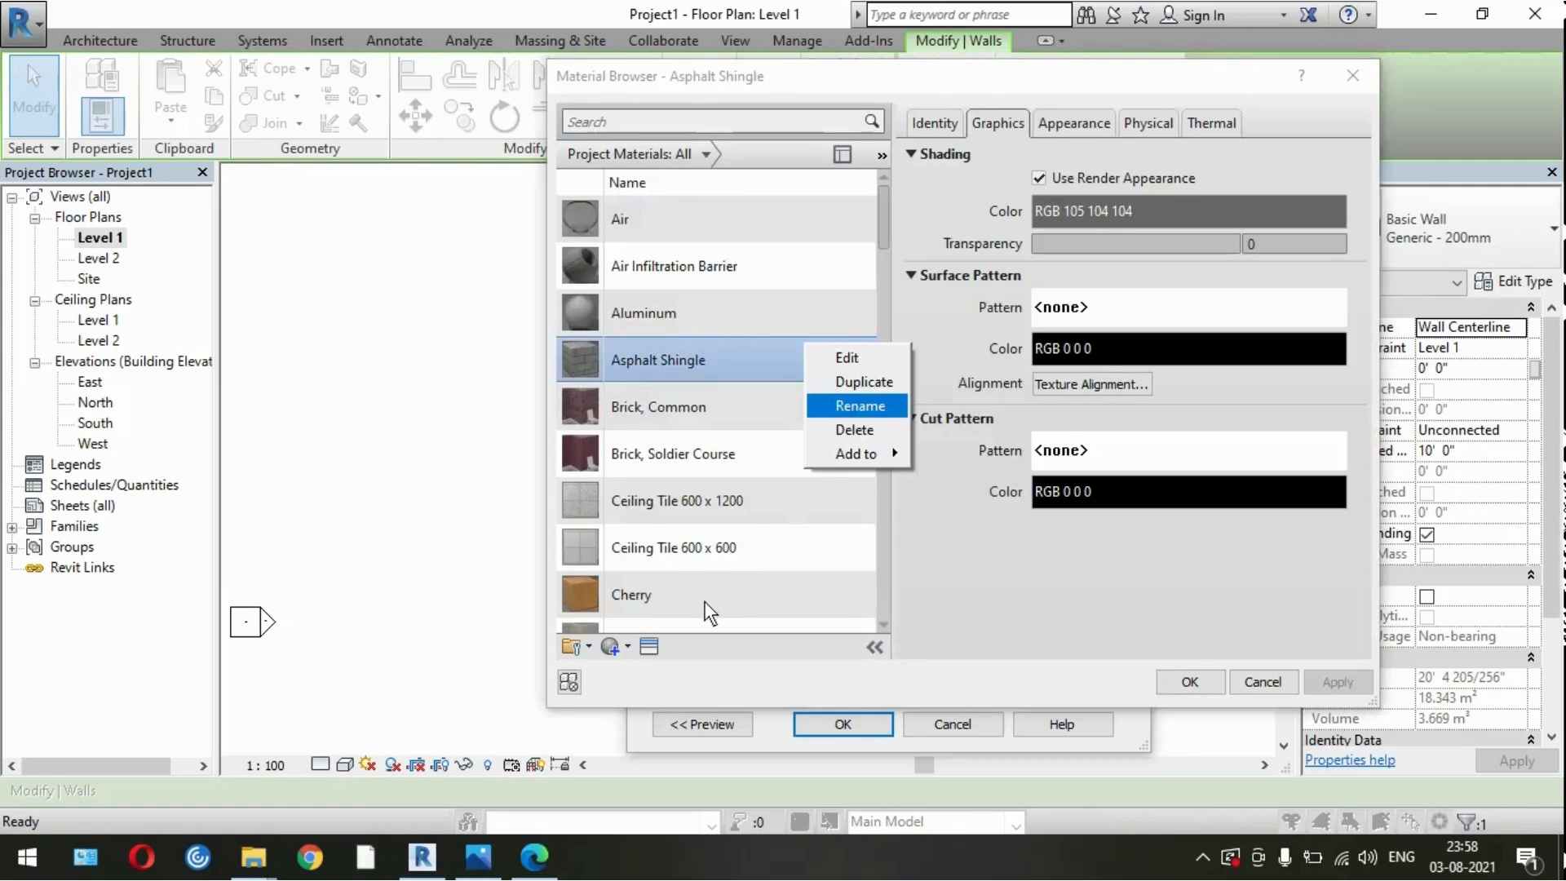
pyautogui.click(864, 381)
pyautogui.write('EXT')
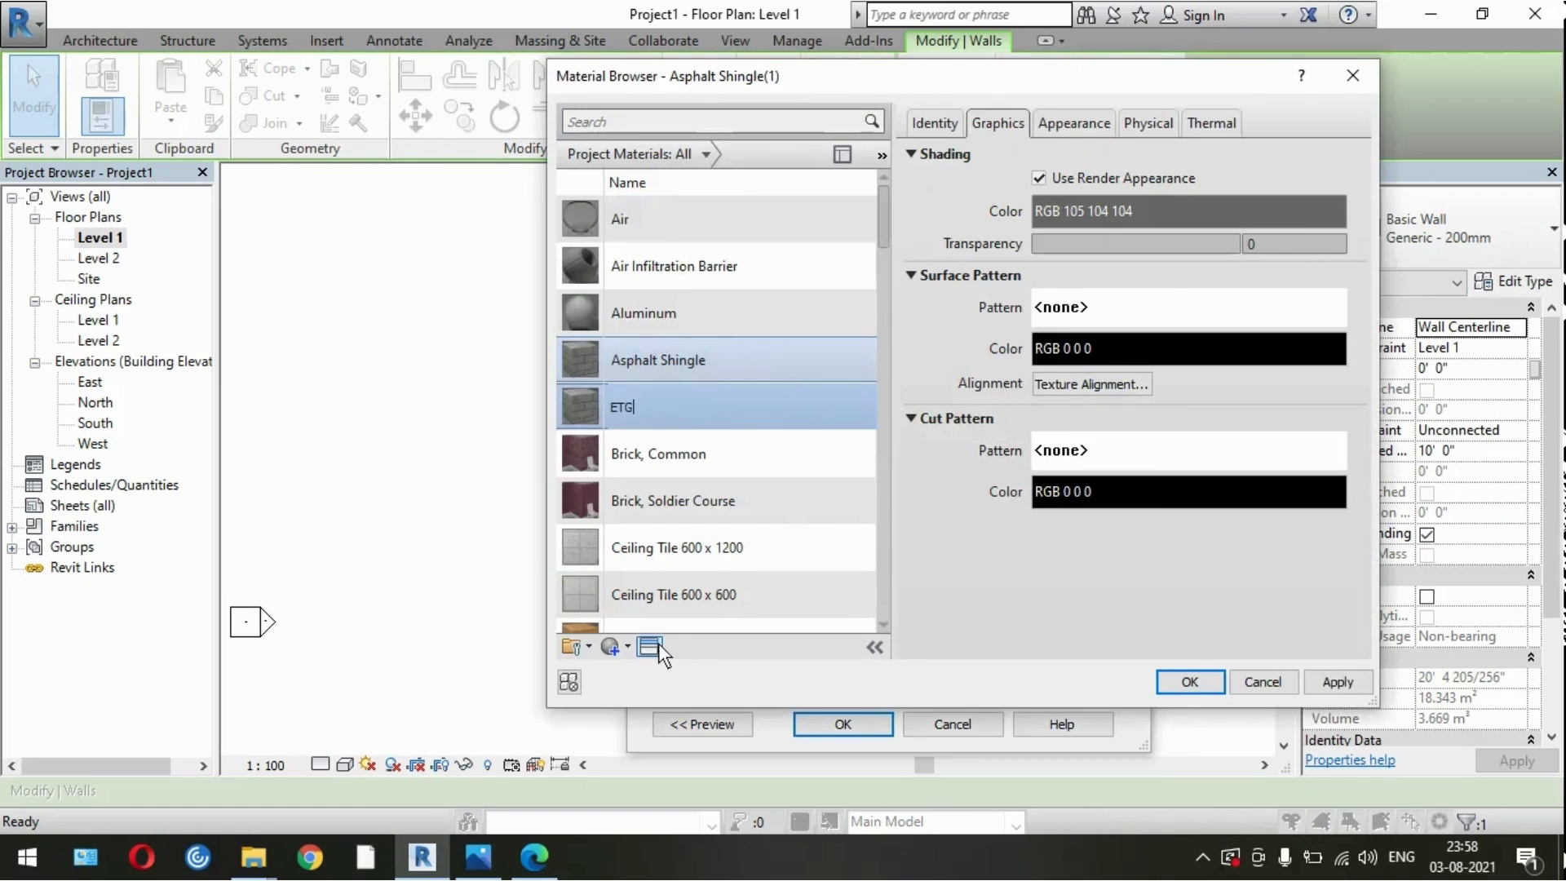
# Step: Look through the Appearance Library's wall paint, paint and stone assets for a finish for the ETG material
pyautogui.click(658, 643)
pyautogui.doubleClick(481, 214)
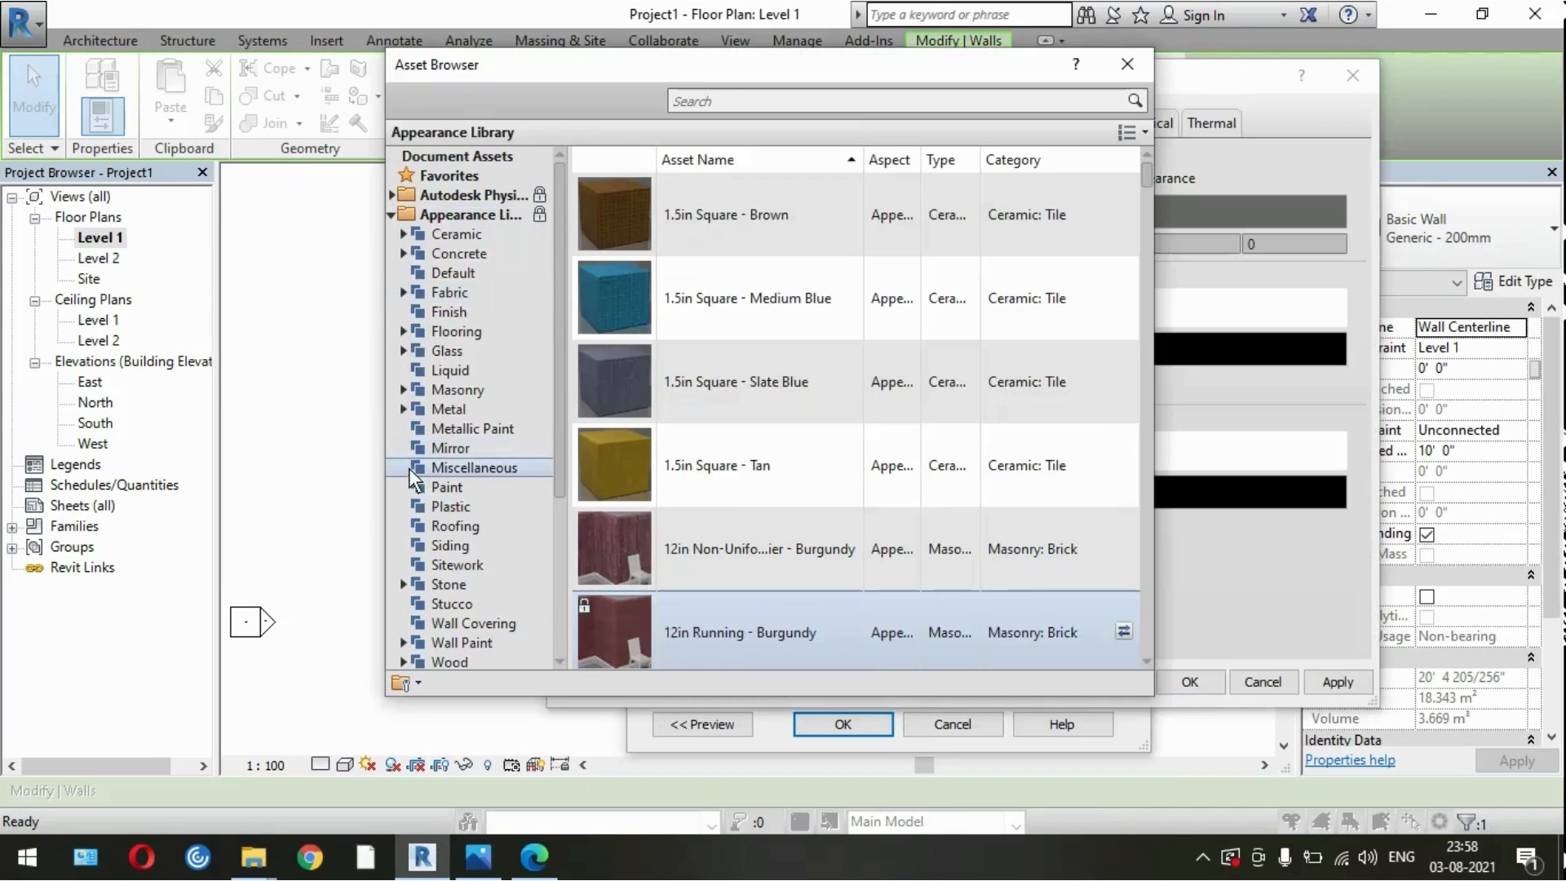
pyautogui.moveTo(561, 228); pyautogui.dragTo(560, 424)
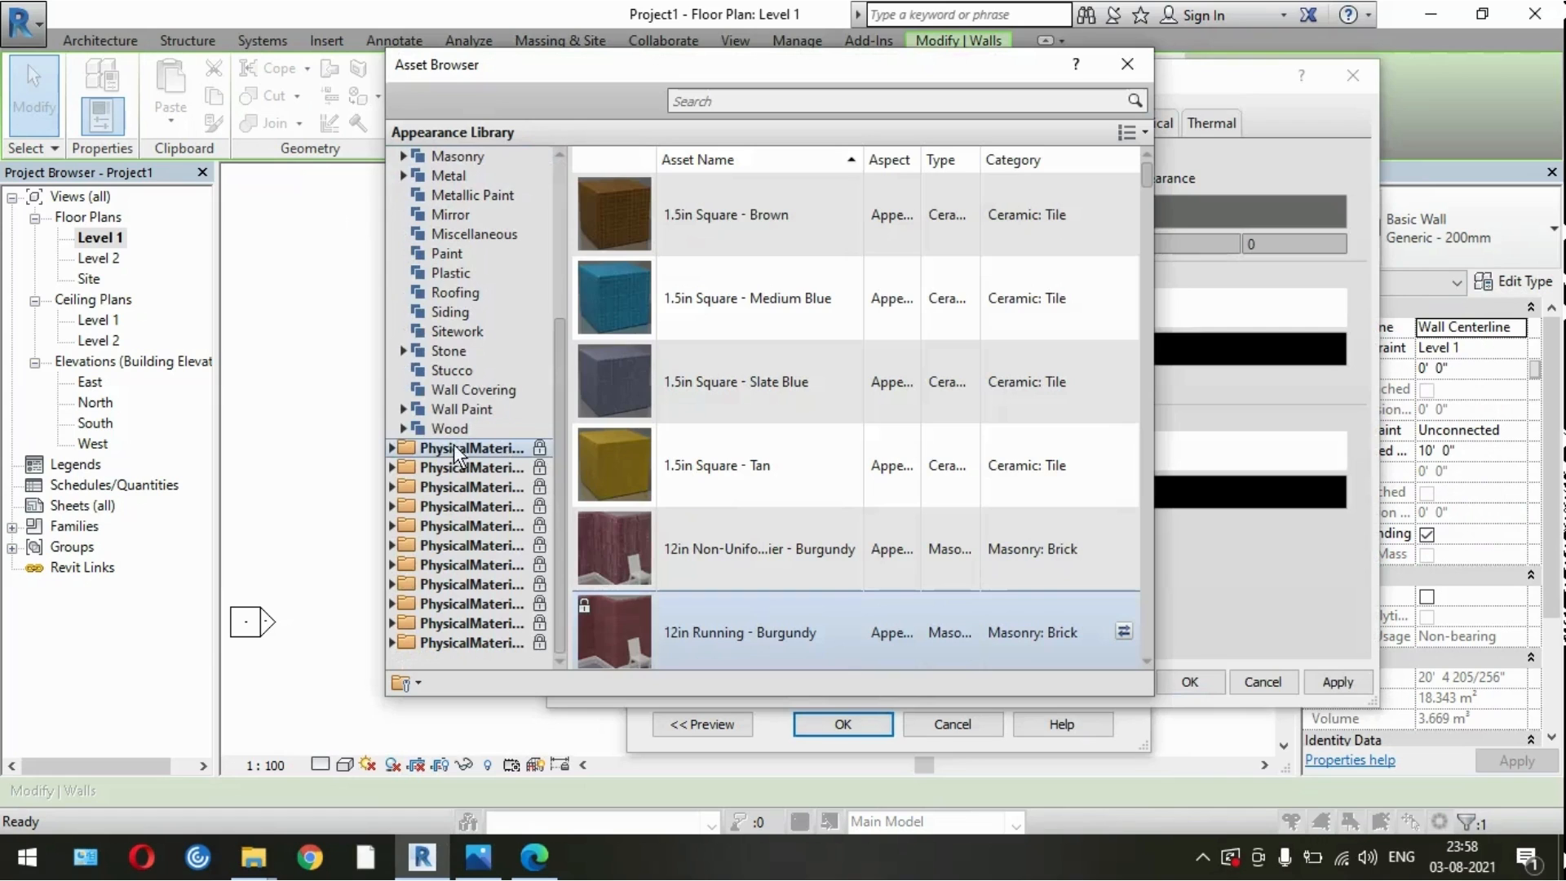
pyautogui.click(408, 409)
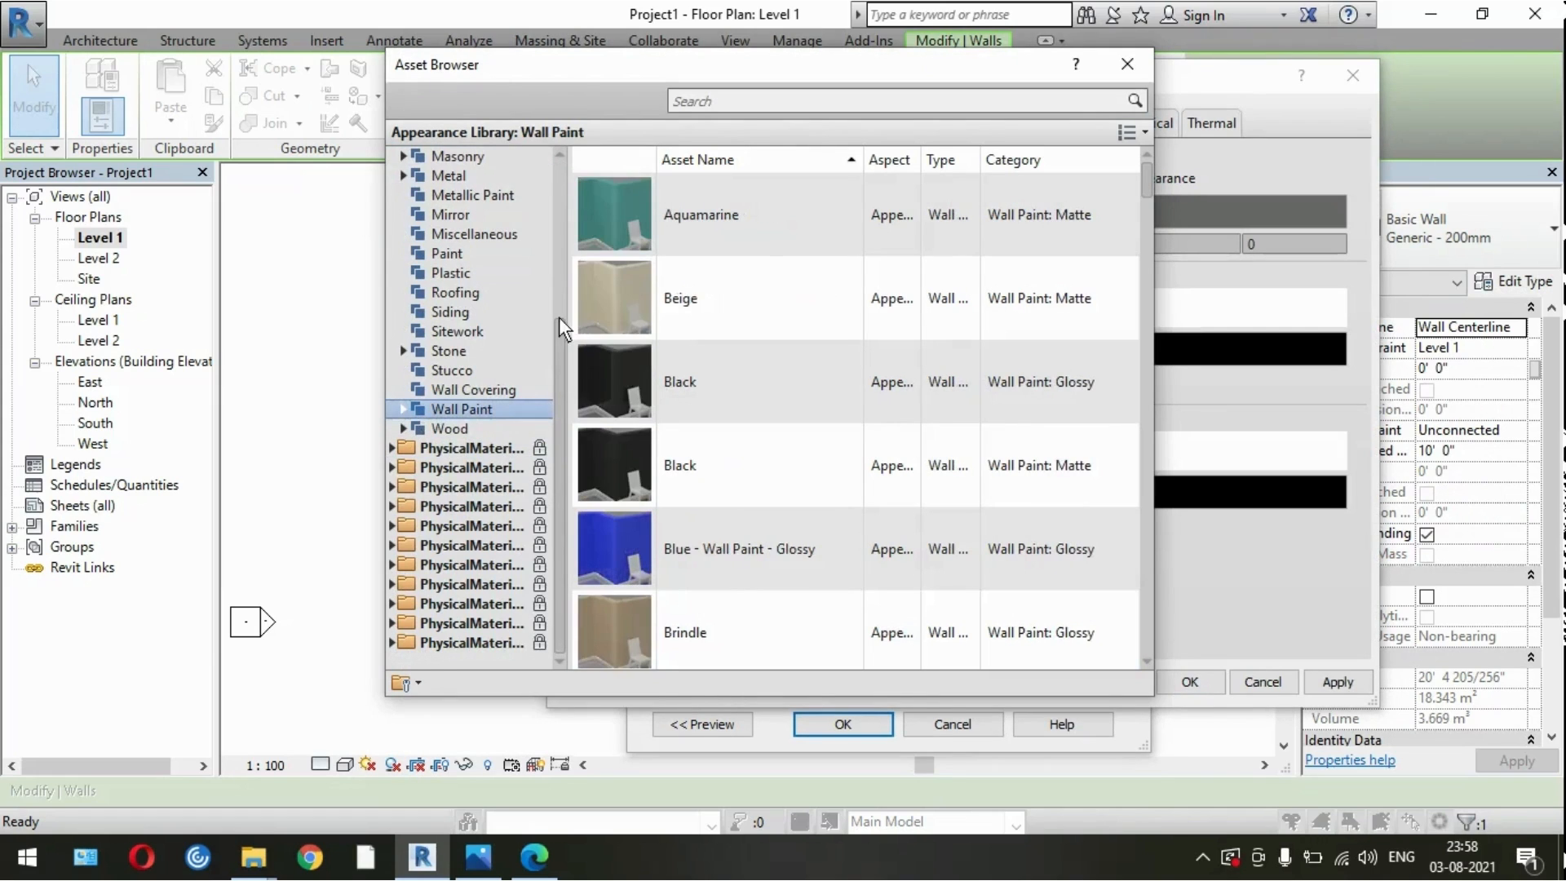
pyautogui.scroll(4, 560, 317)
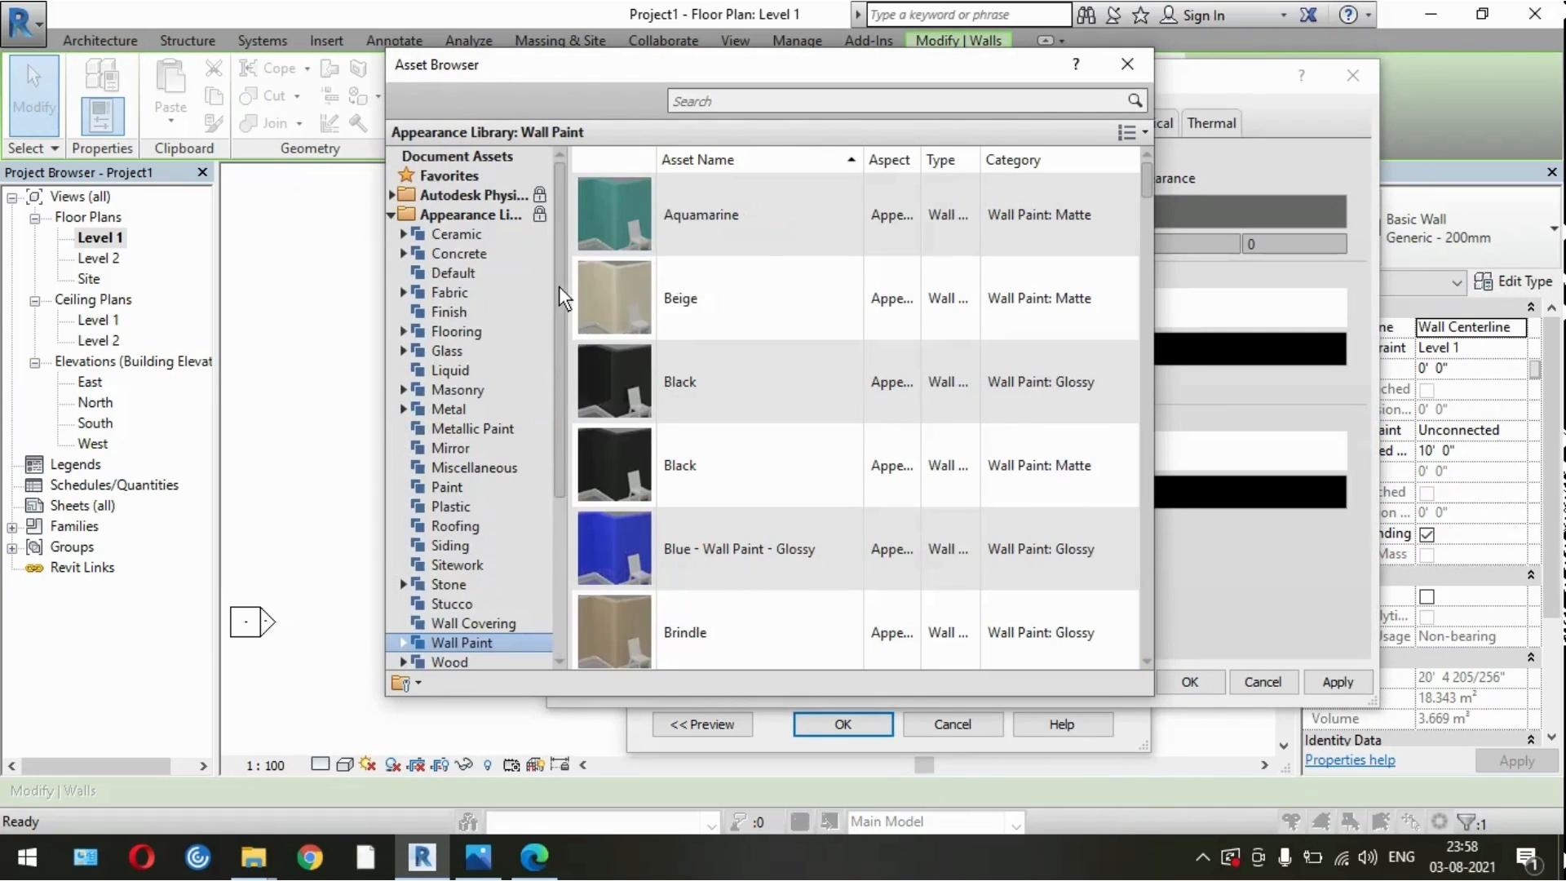
pyautogui.click(449, 392)
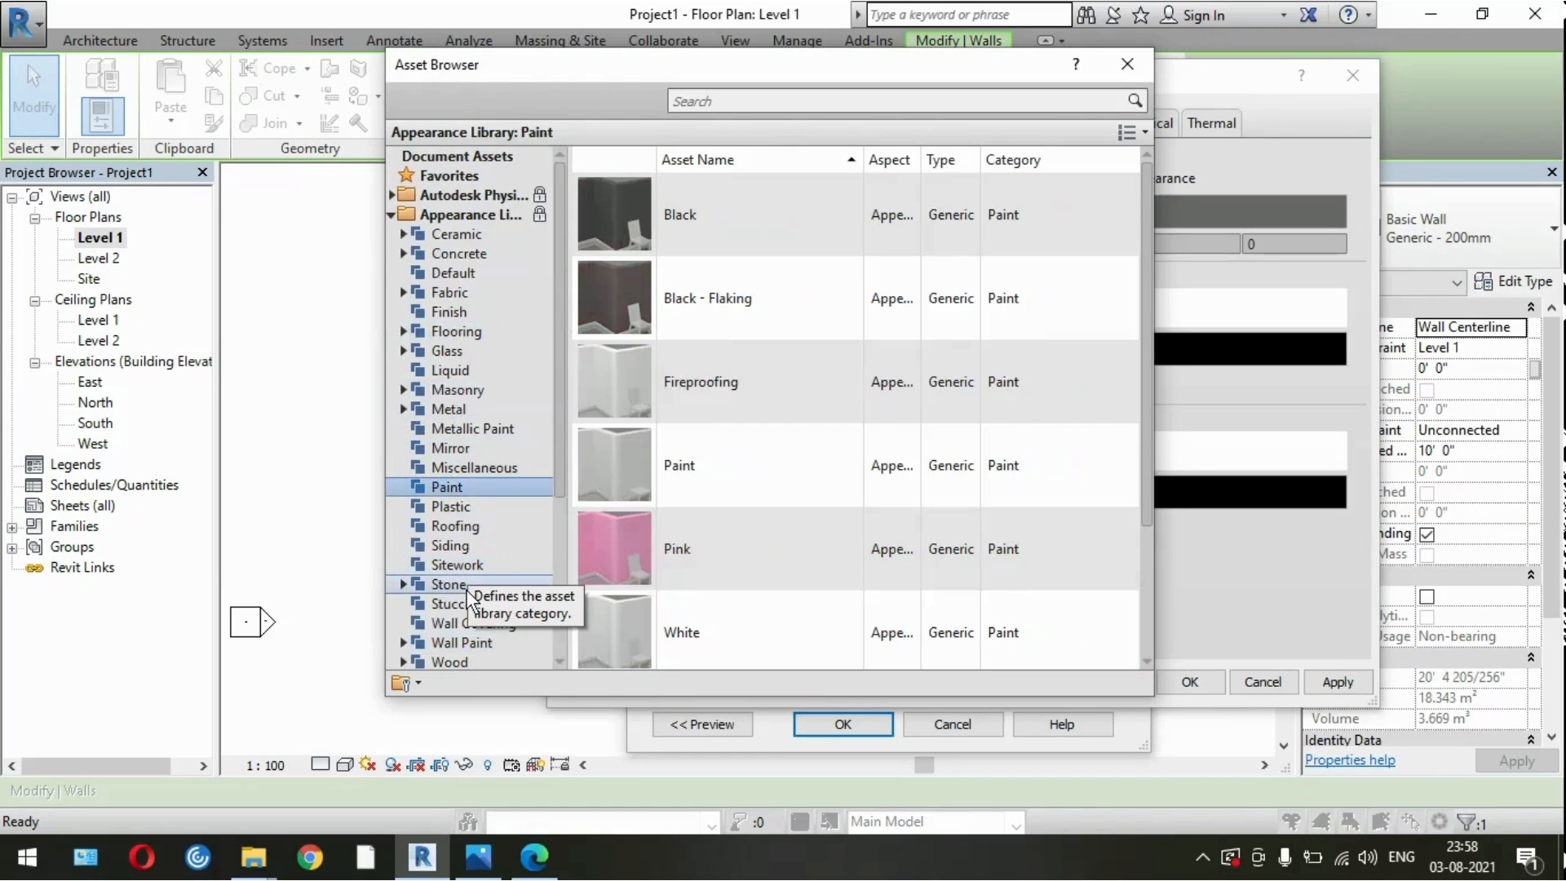
pyautogui.click(468, 589)
pyautogui.moveTo(1147, 194); pyautogui.dragTo(1141, 401)
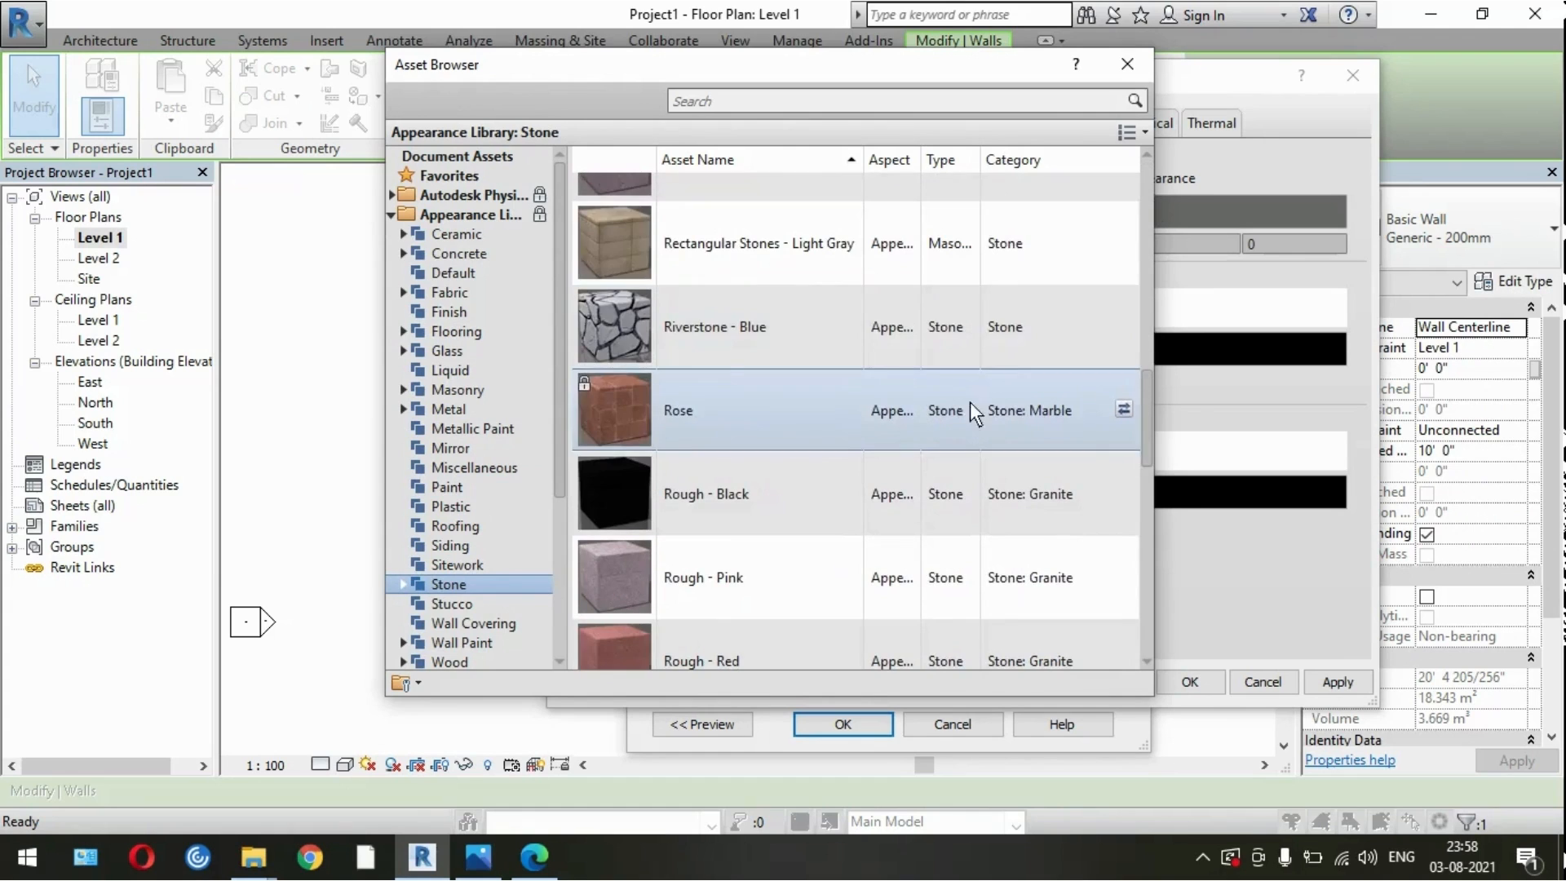
pyautogui.moveTo(558, 238); pyautogui.dragTo(560, 350)
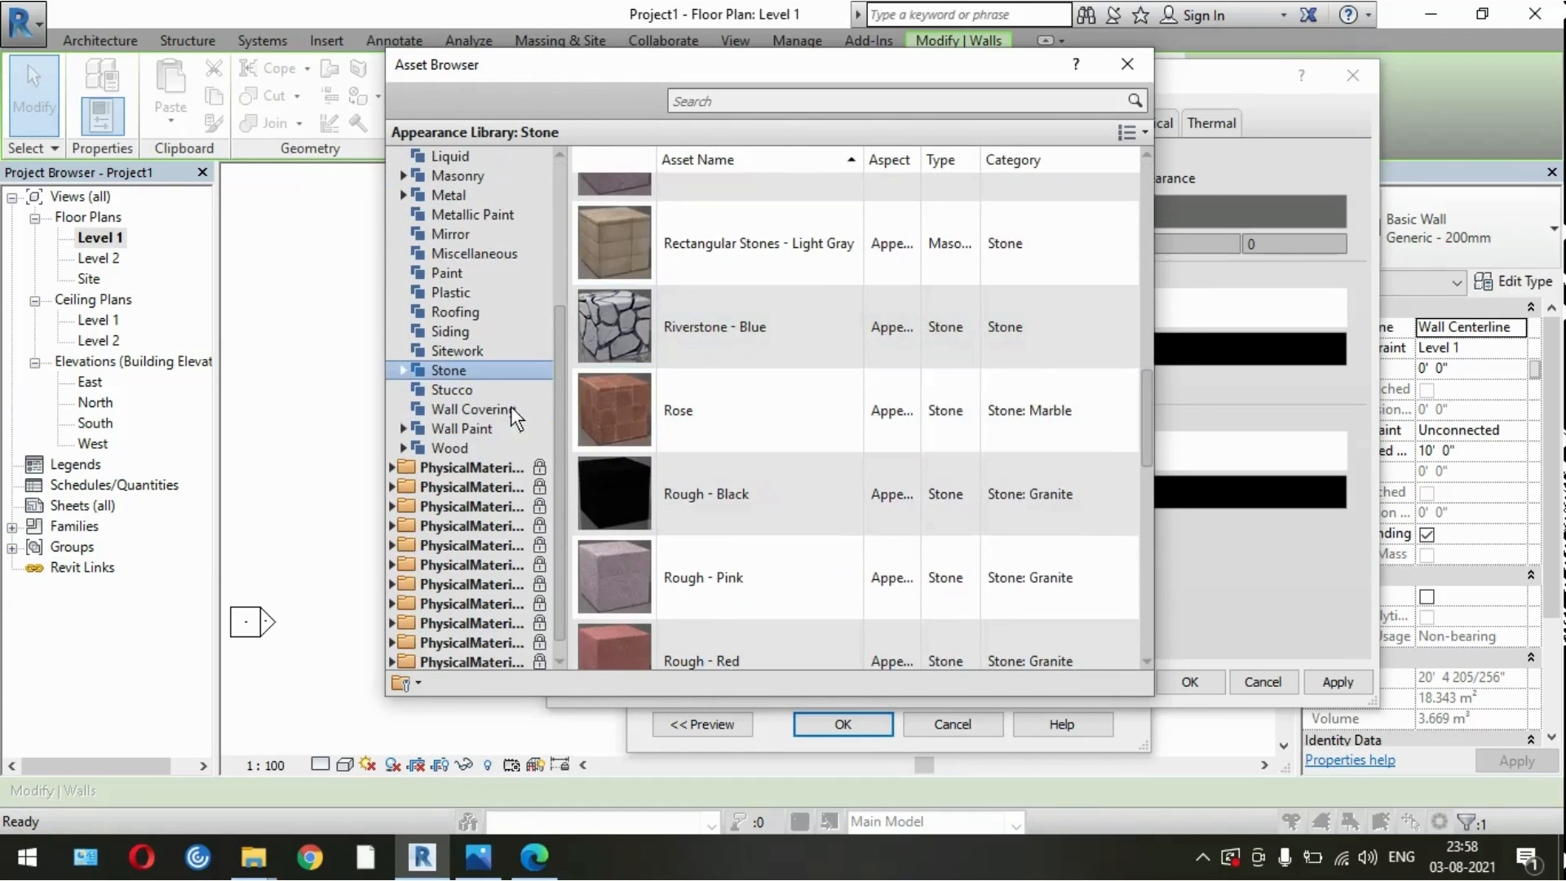
# Step: Assign the Beige matte wall paint appearance to the ETG material
pyautogui.click(404, 430)
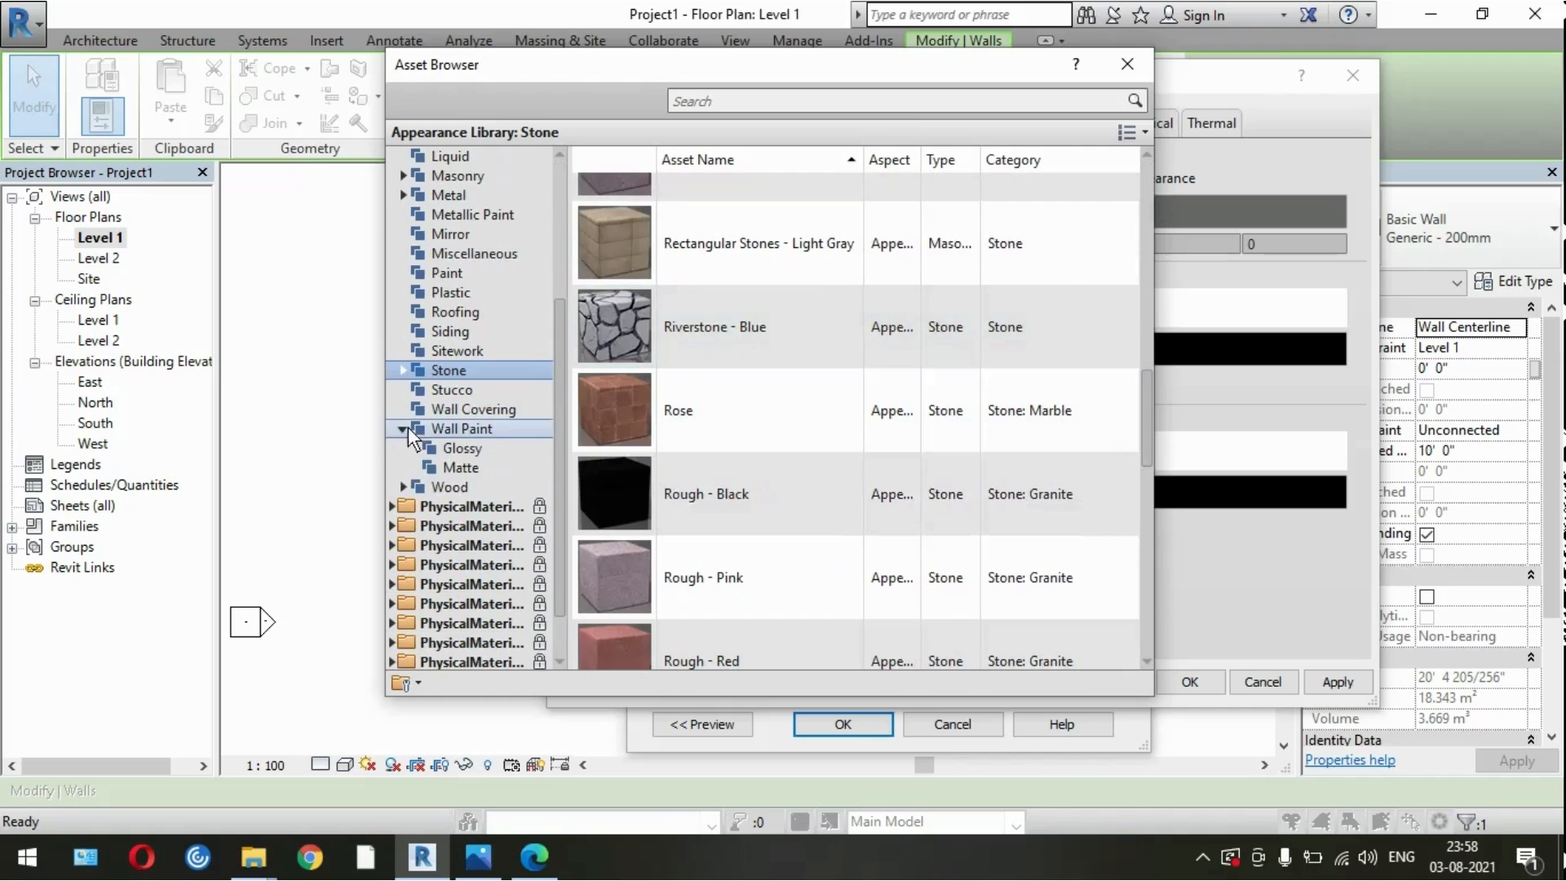
pyautogui.click(461, 468)
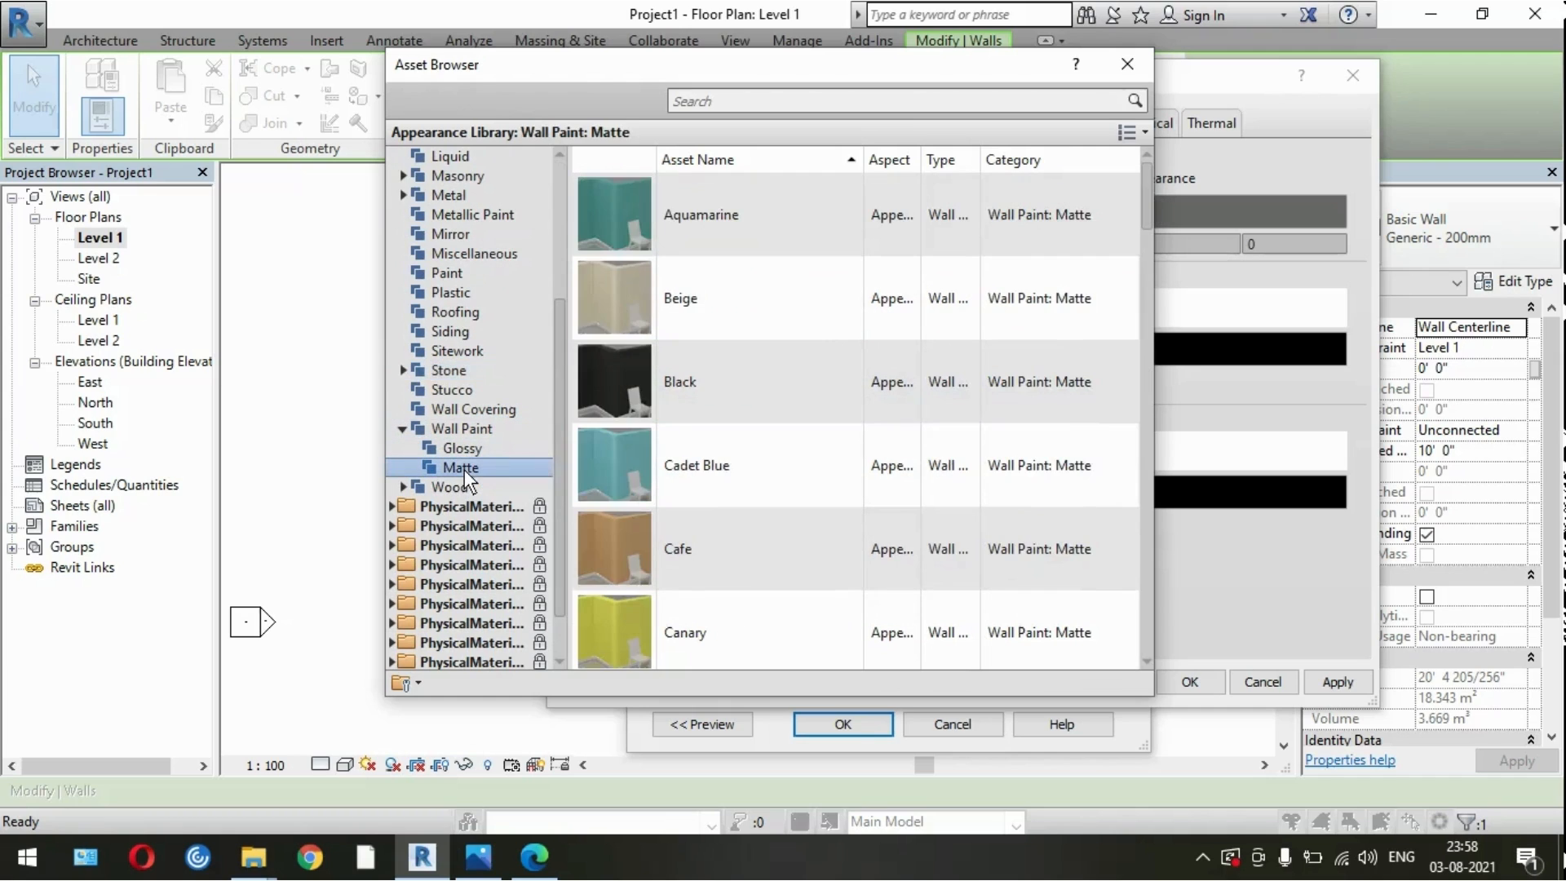
pyautogui.doubleClick(721, 319)
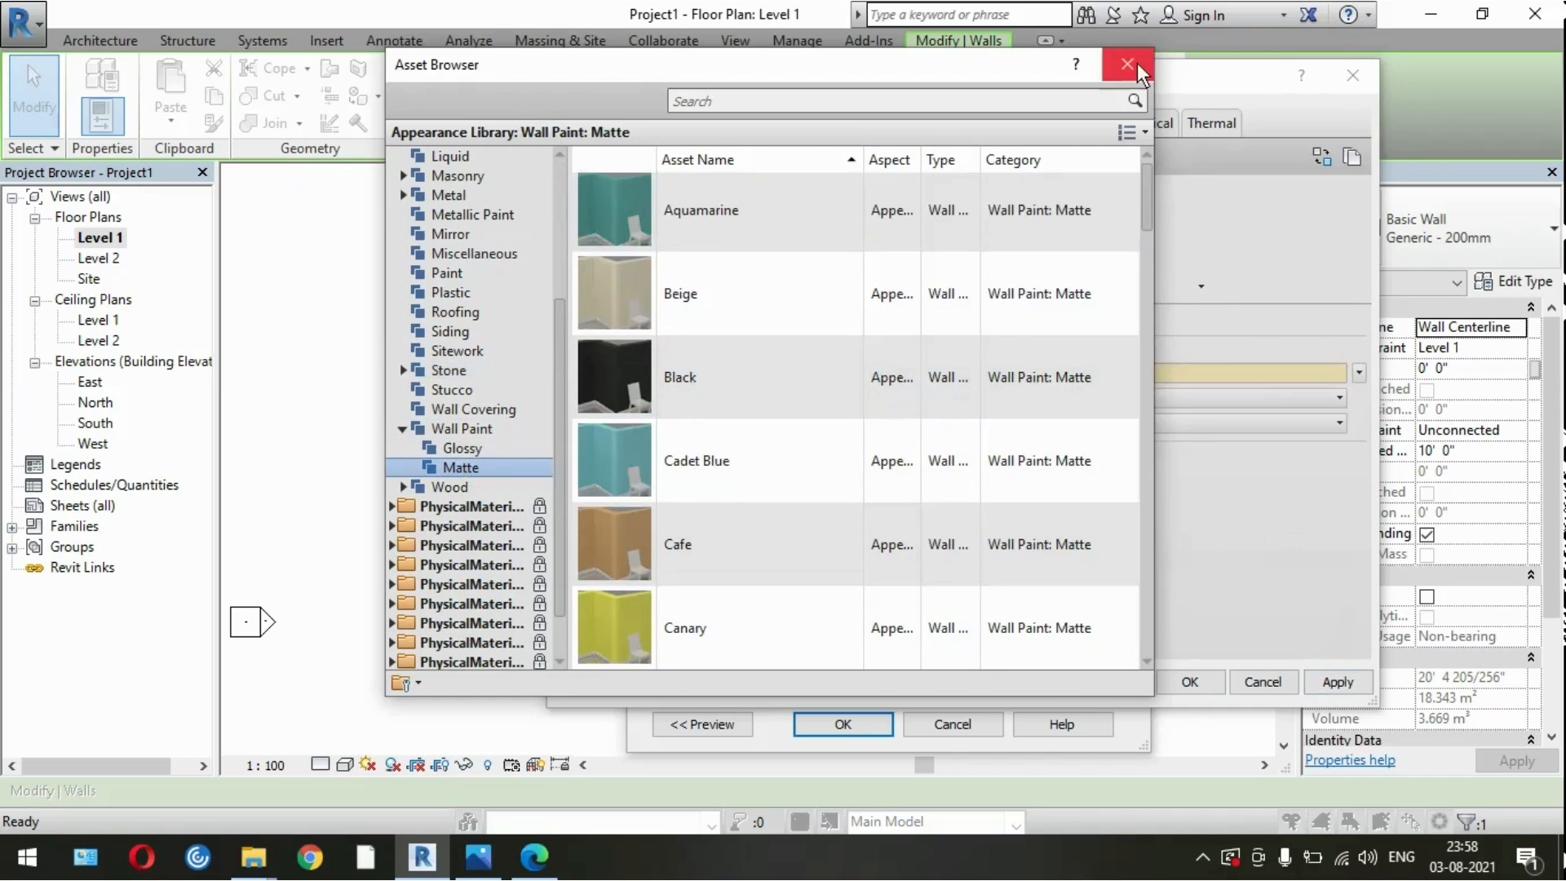
pyautogui.click(1127, 64)
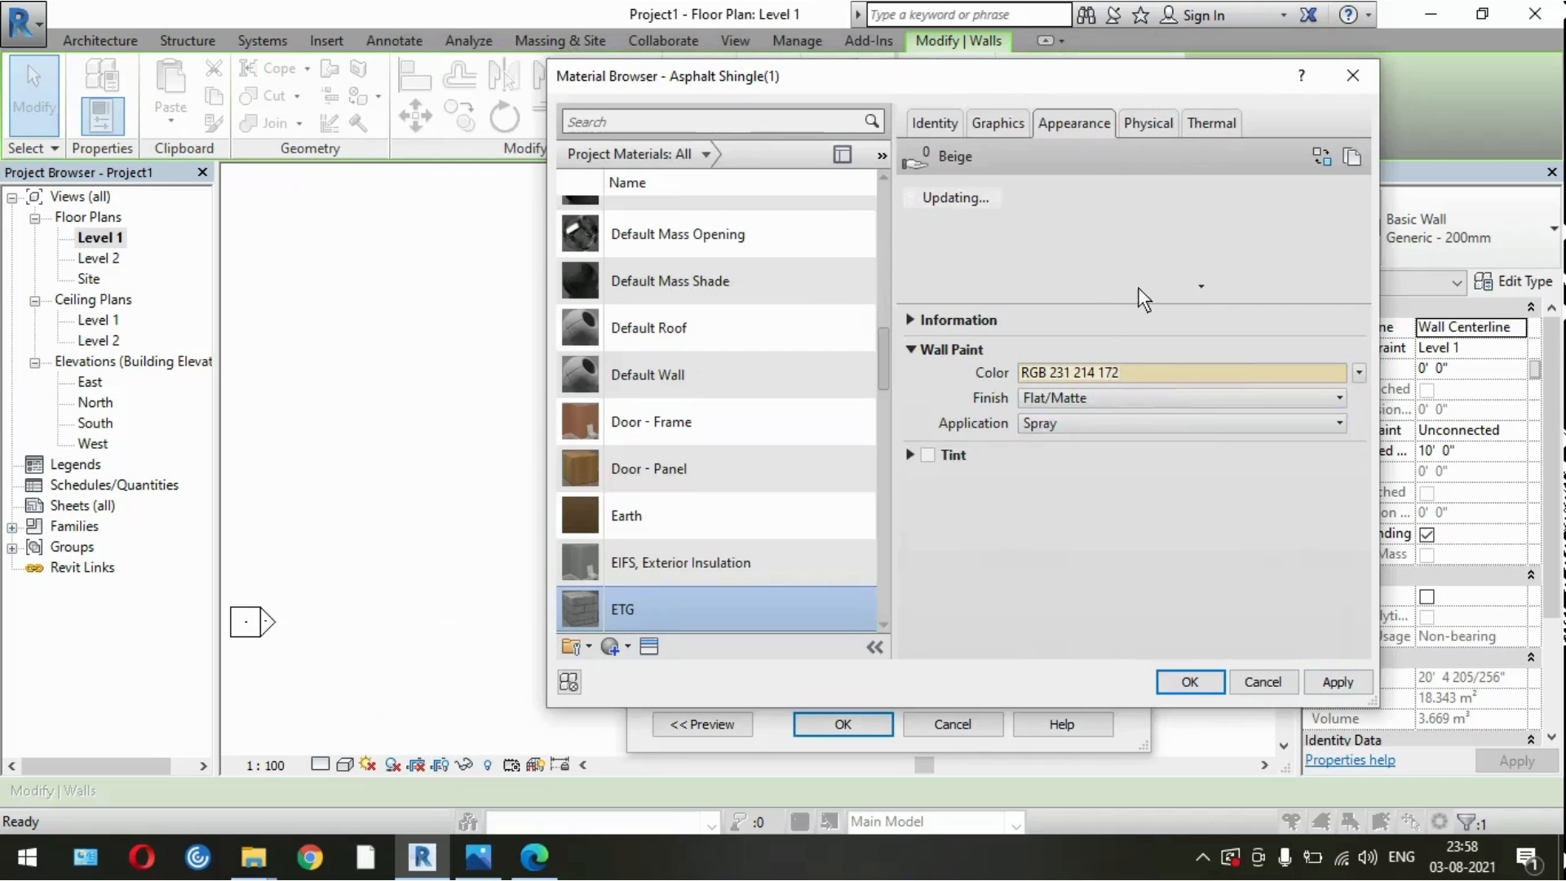
# Step: Set the ETG wall paint color to RGB 241-254-254 and accept the material, assembly and wall type settings
pyautogui.click(1212, 377)
pyautogui.moveTo(1225, 258); pyautogui.dragTo(1225, 233)
pyautogui.click(1098, 237)
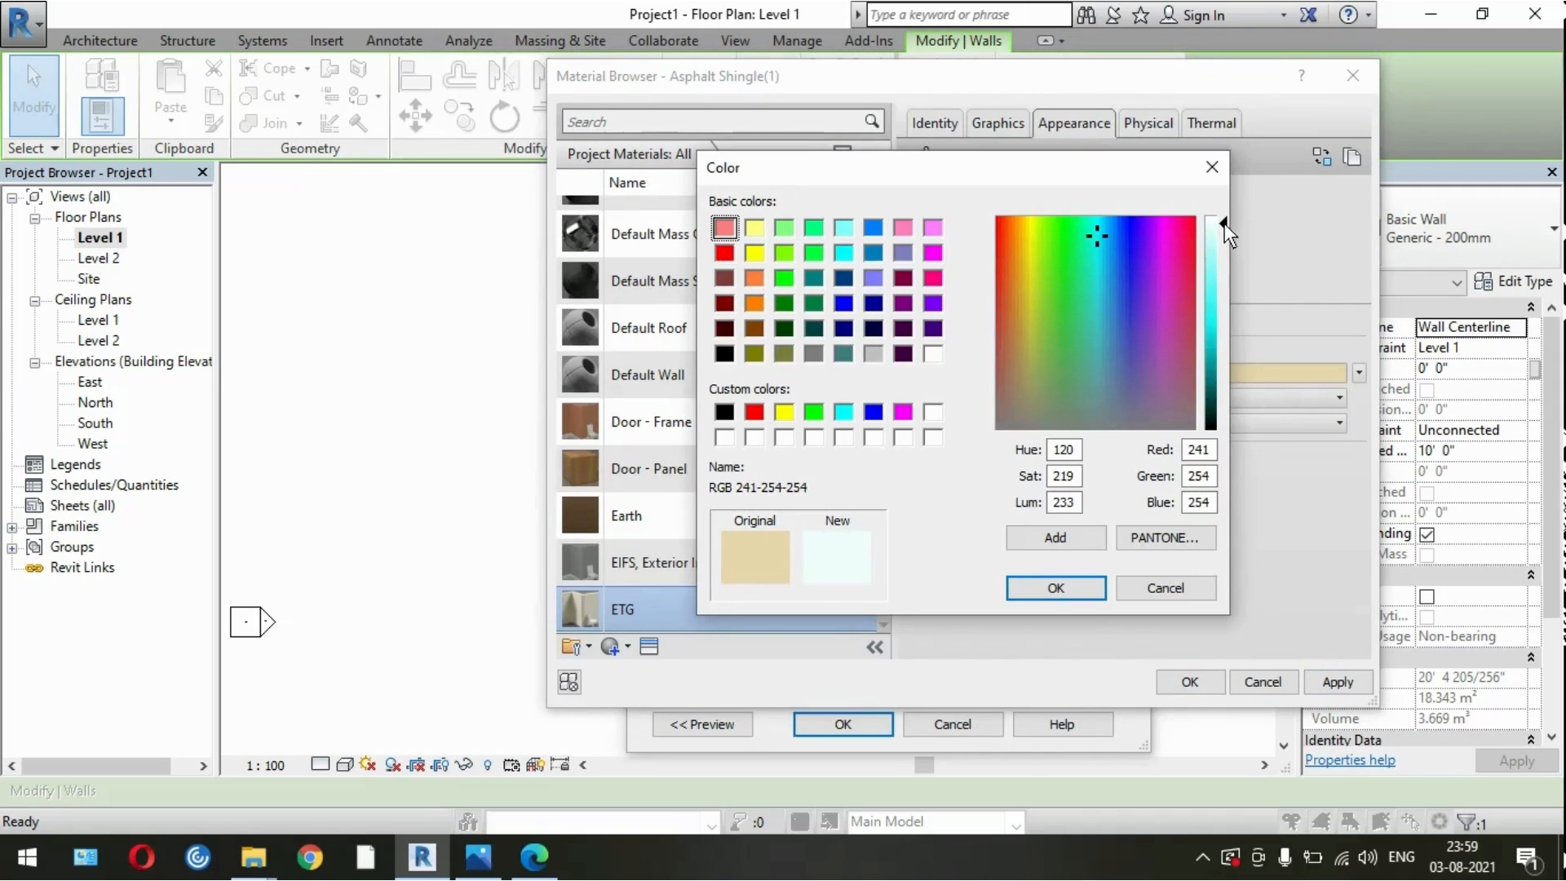
pyautogui.click(1080, 591)
pyautogui.hotkey('alt', 'Tab')
pyautogui.hotkey('alt', 'Tab')
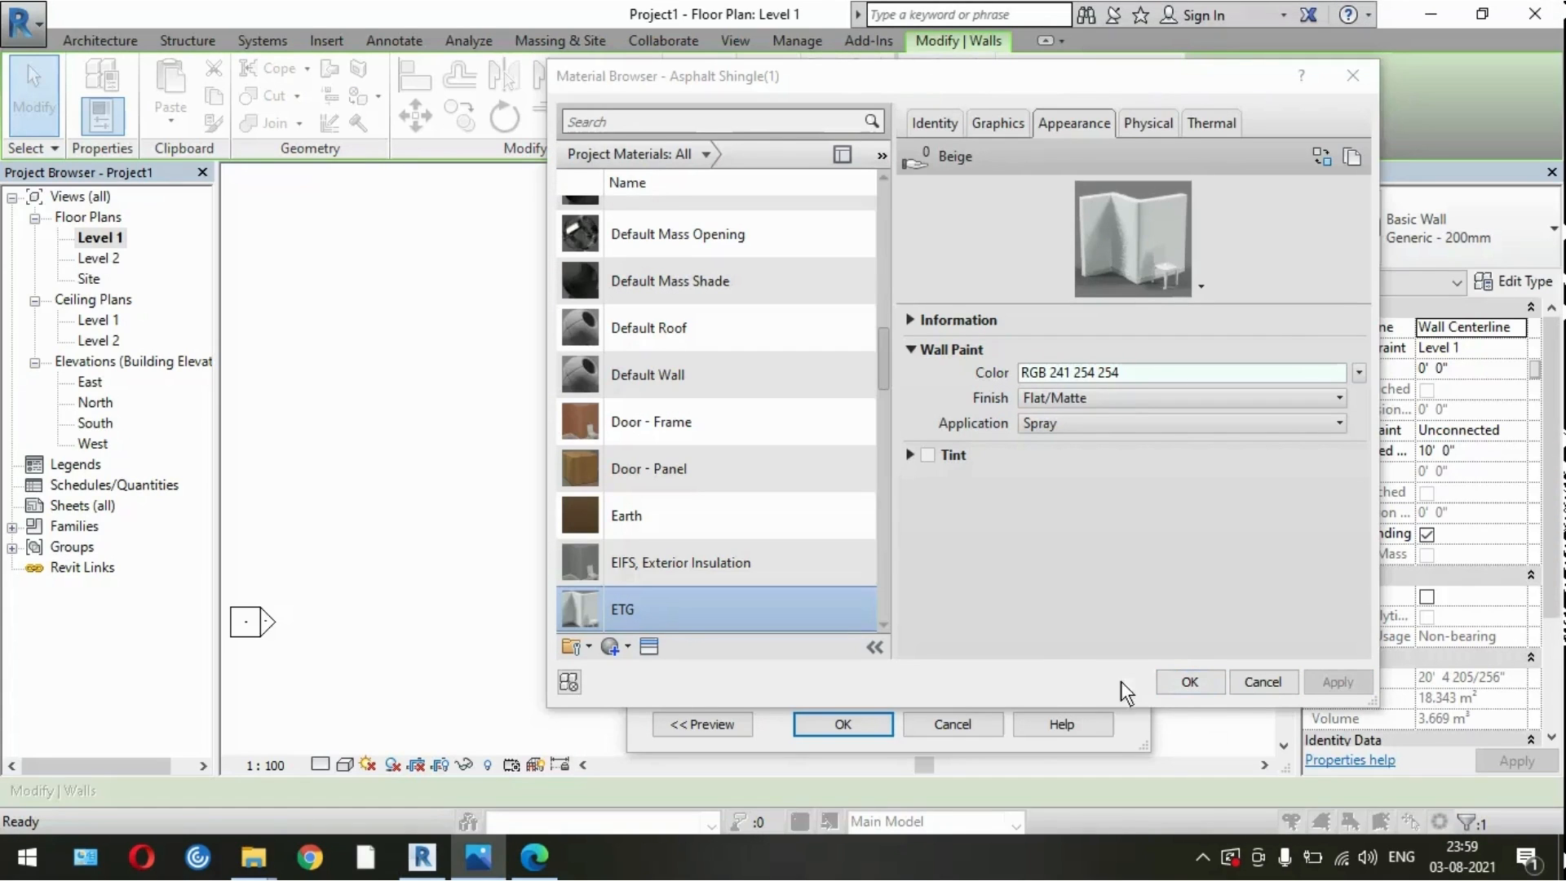
pyautogui.click(1190, 682)
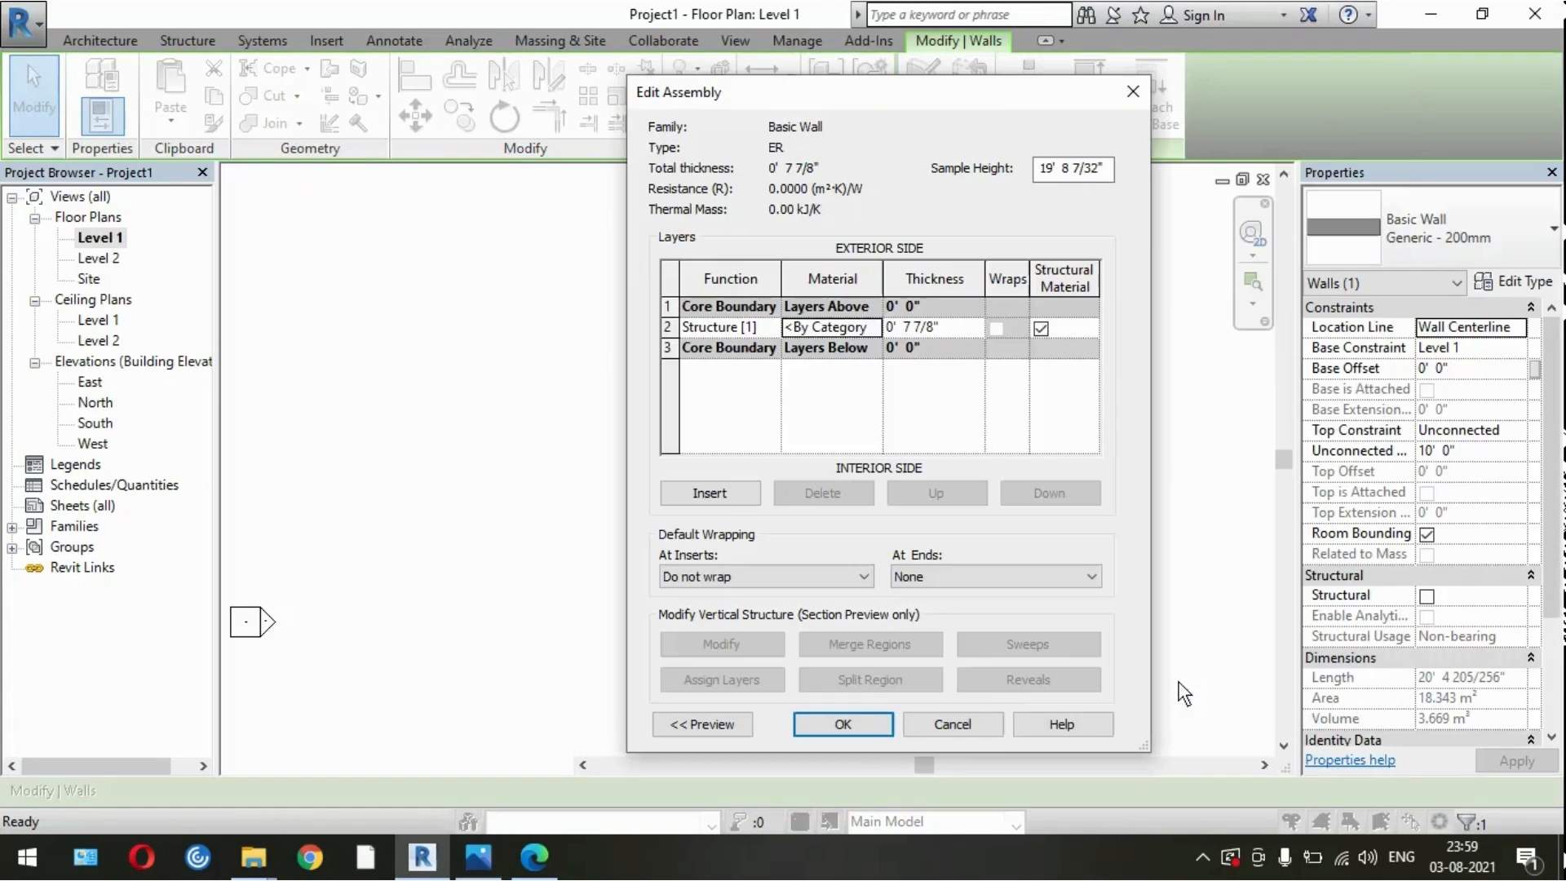
pyautogui.click(853, 734)
pyautogui.click(851, 734)
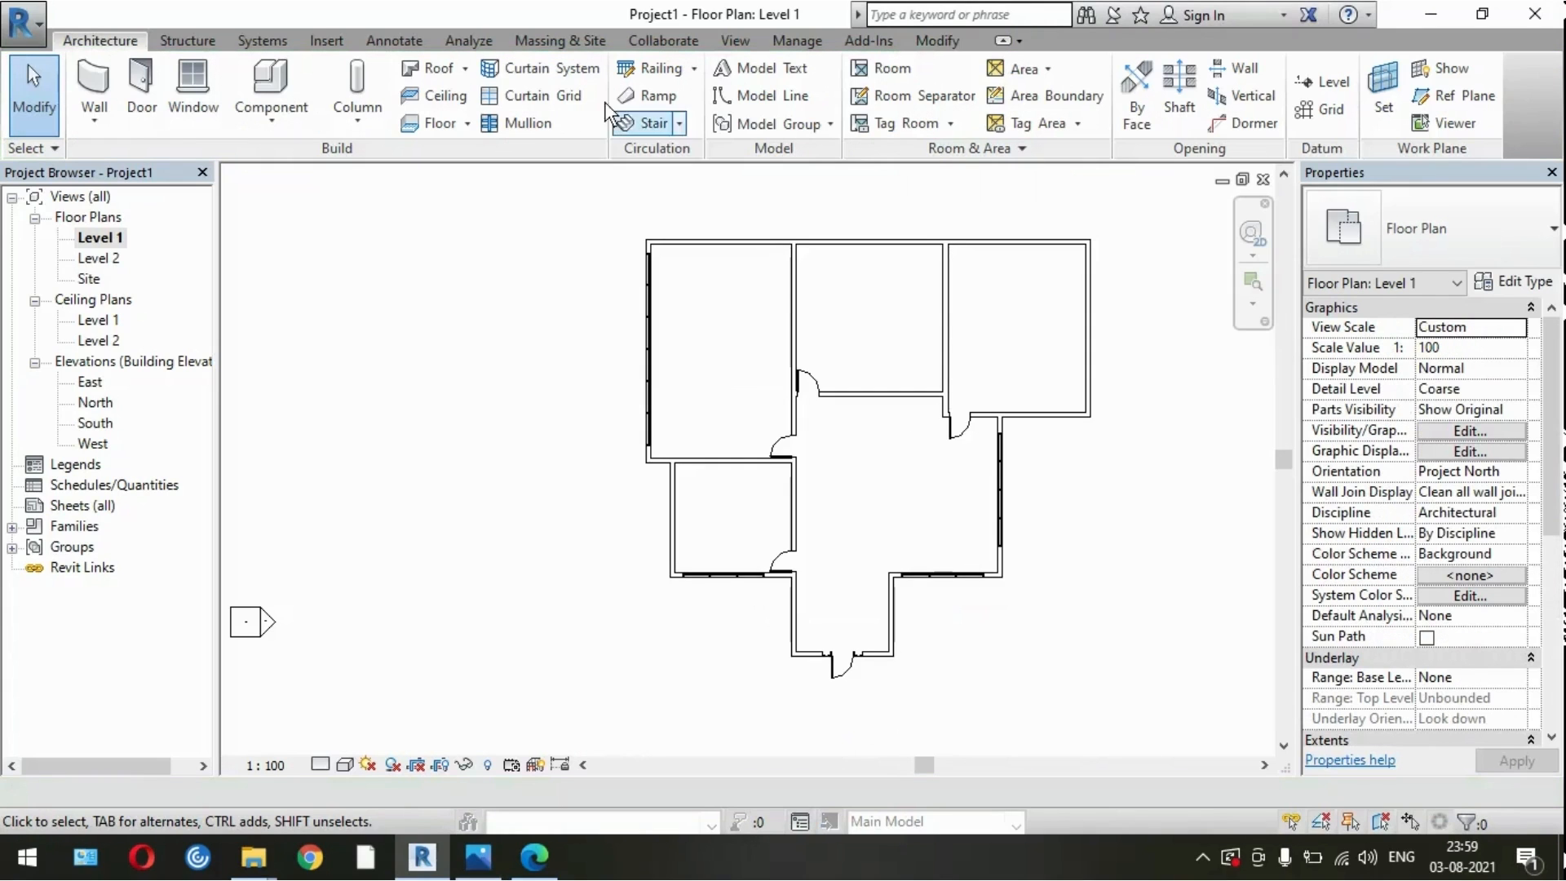
pyautogui.click(940, 40)
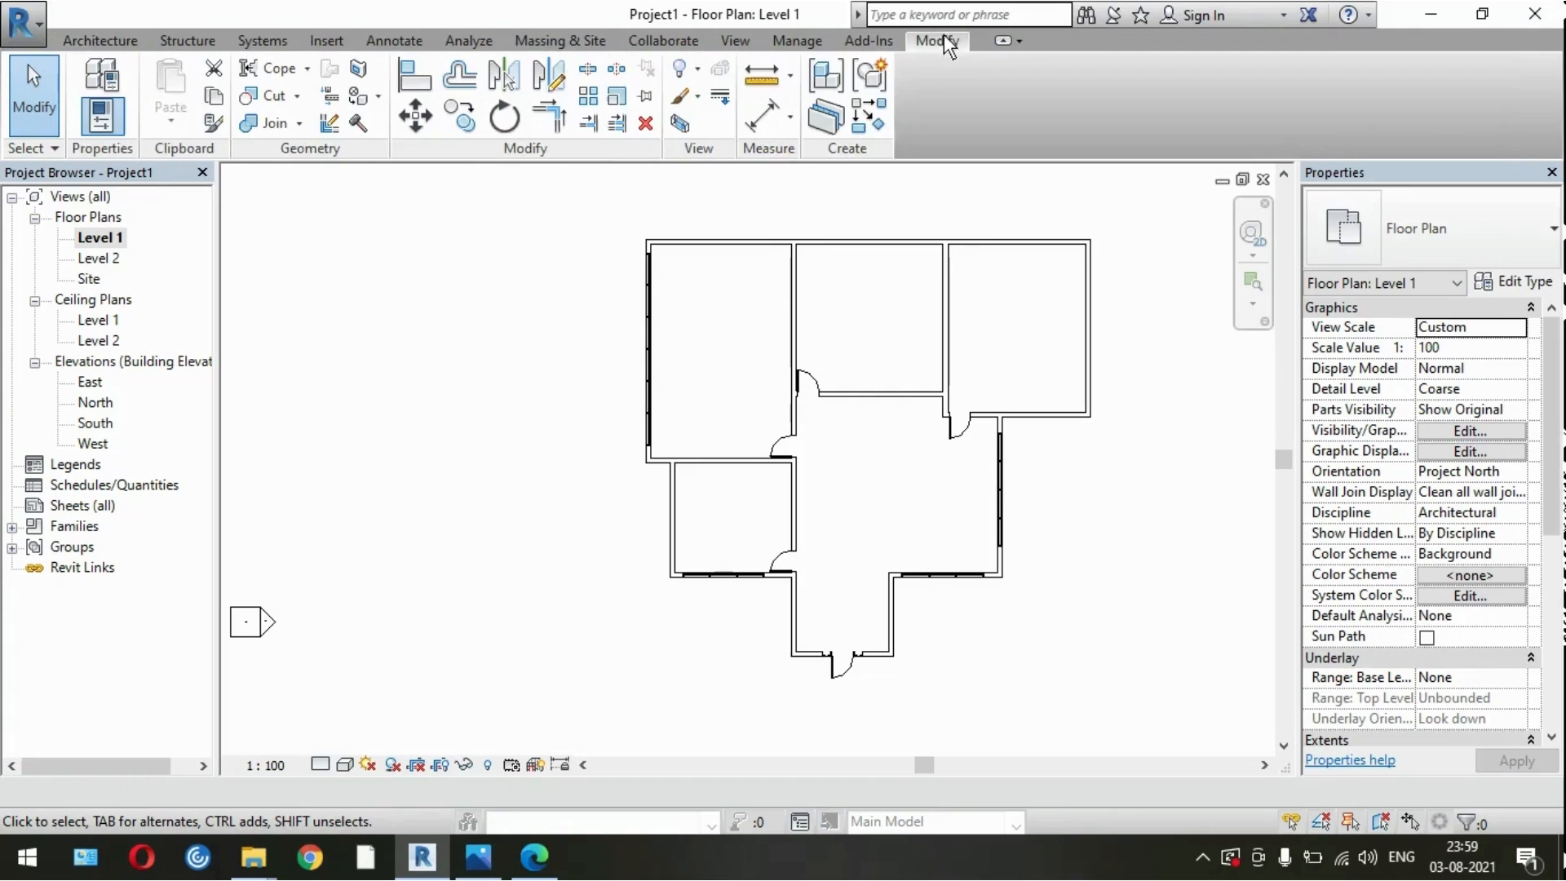
pyautogui.doubleClick(696, 243)
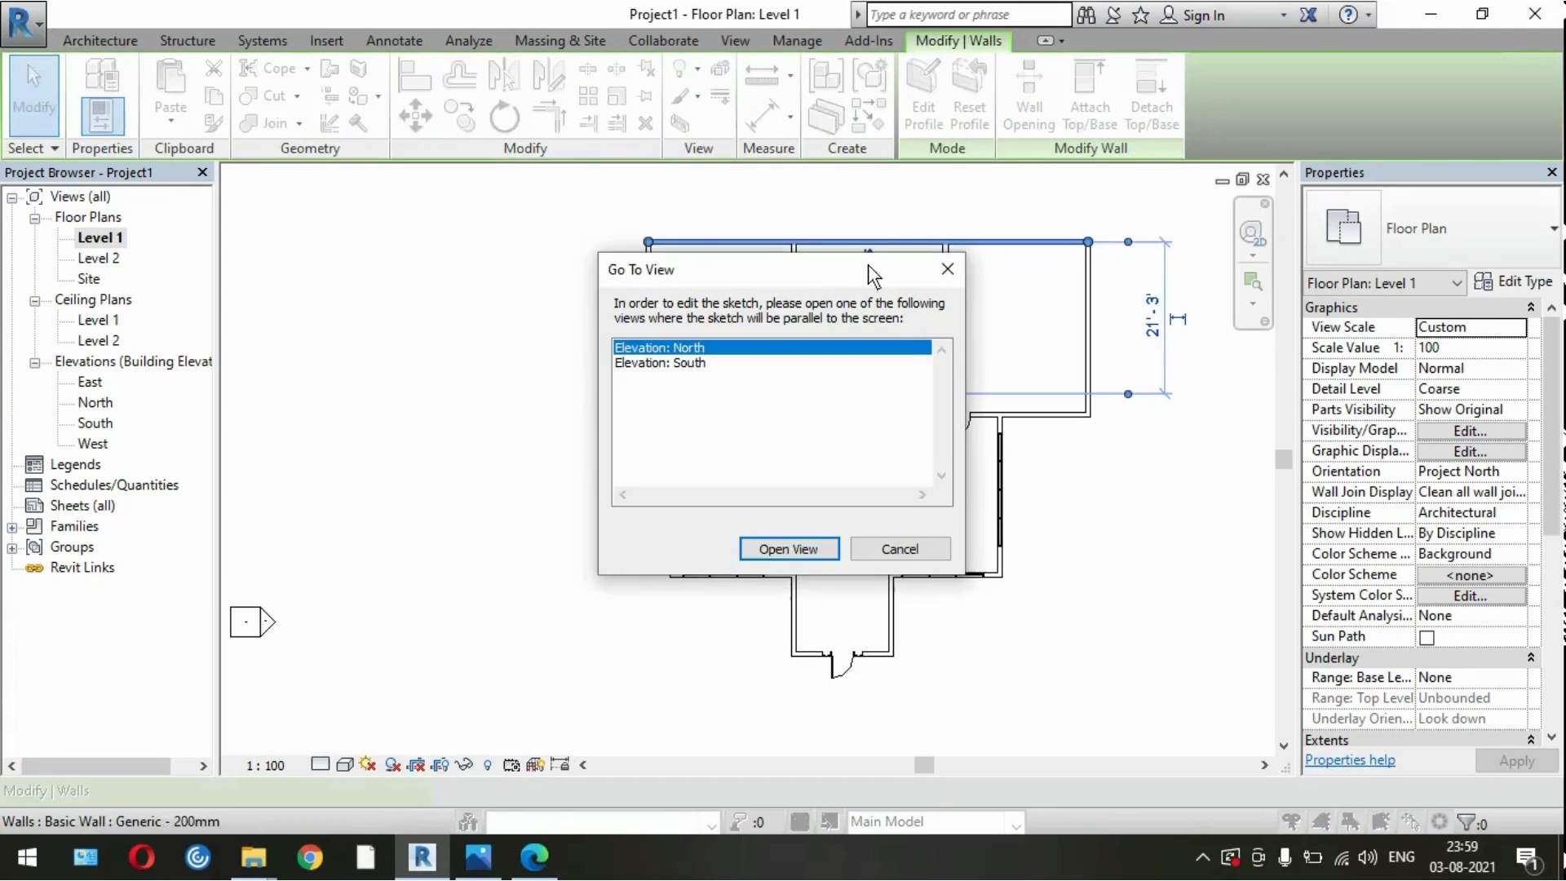
pyautogui.click(947, 269)
pyautogui.click(552, 303)
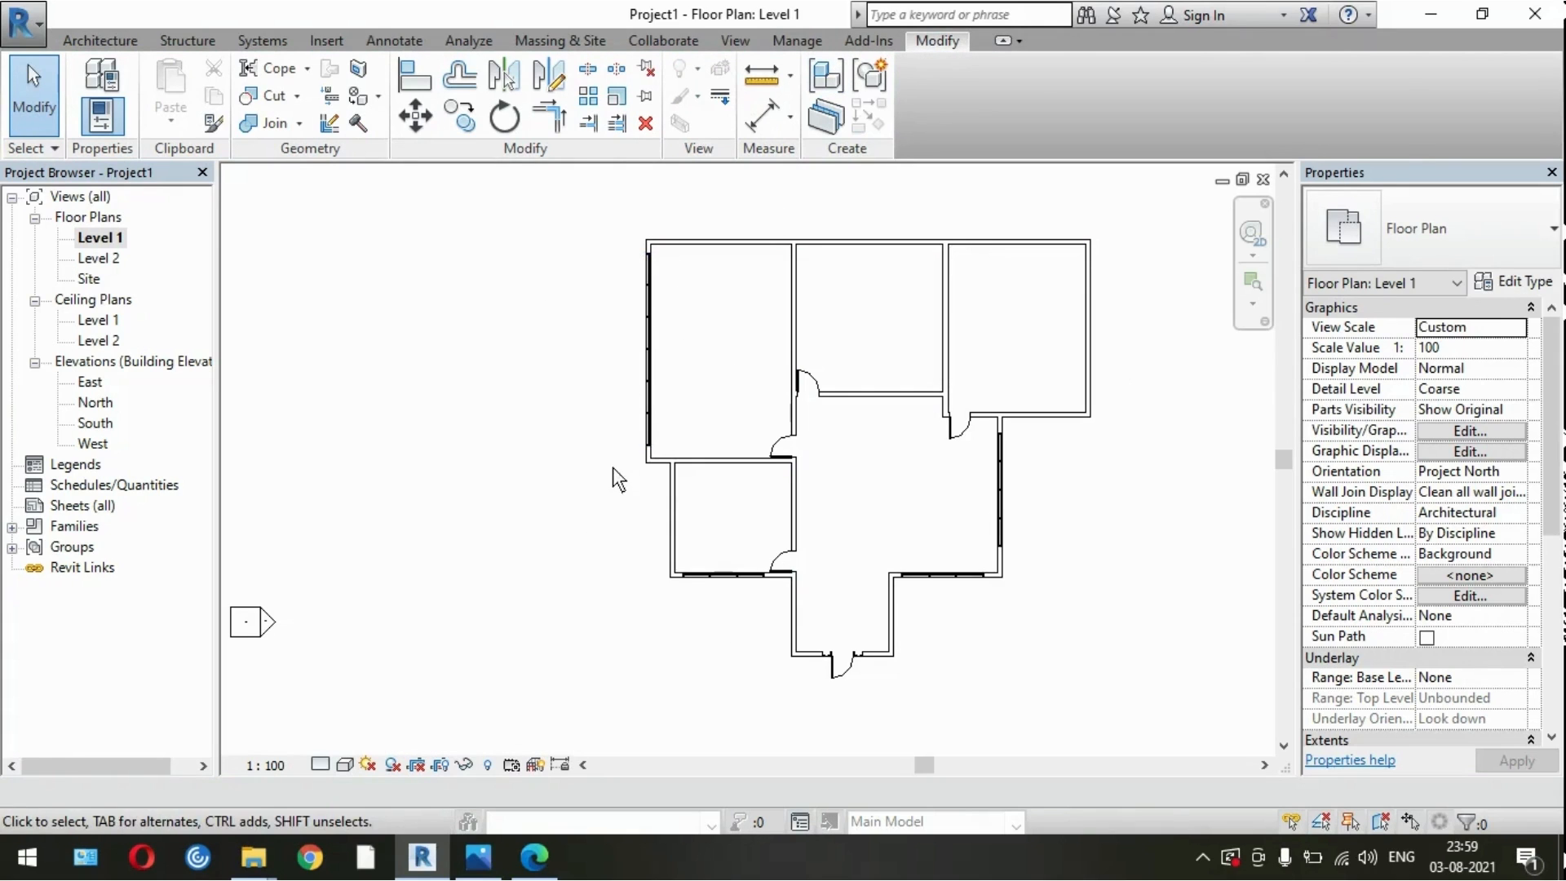
# Step: Open the default 3D view of the building
pyautogui.click(728, 46)
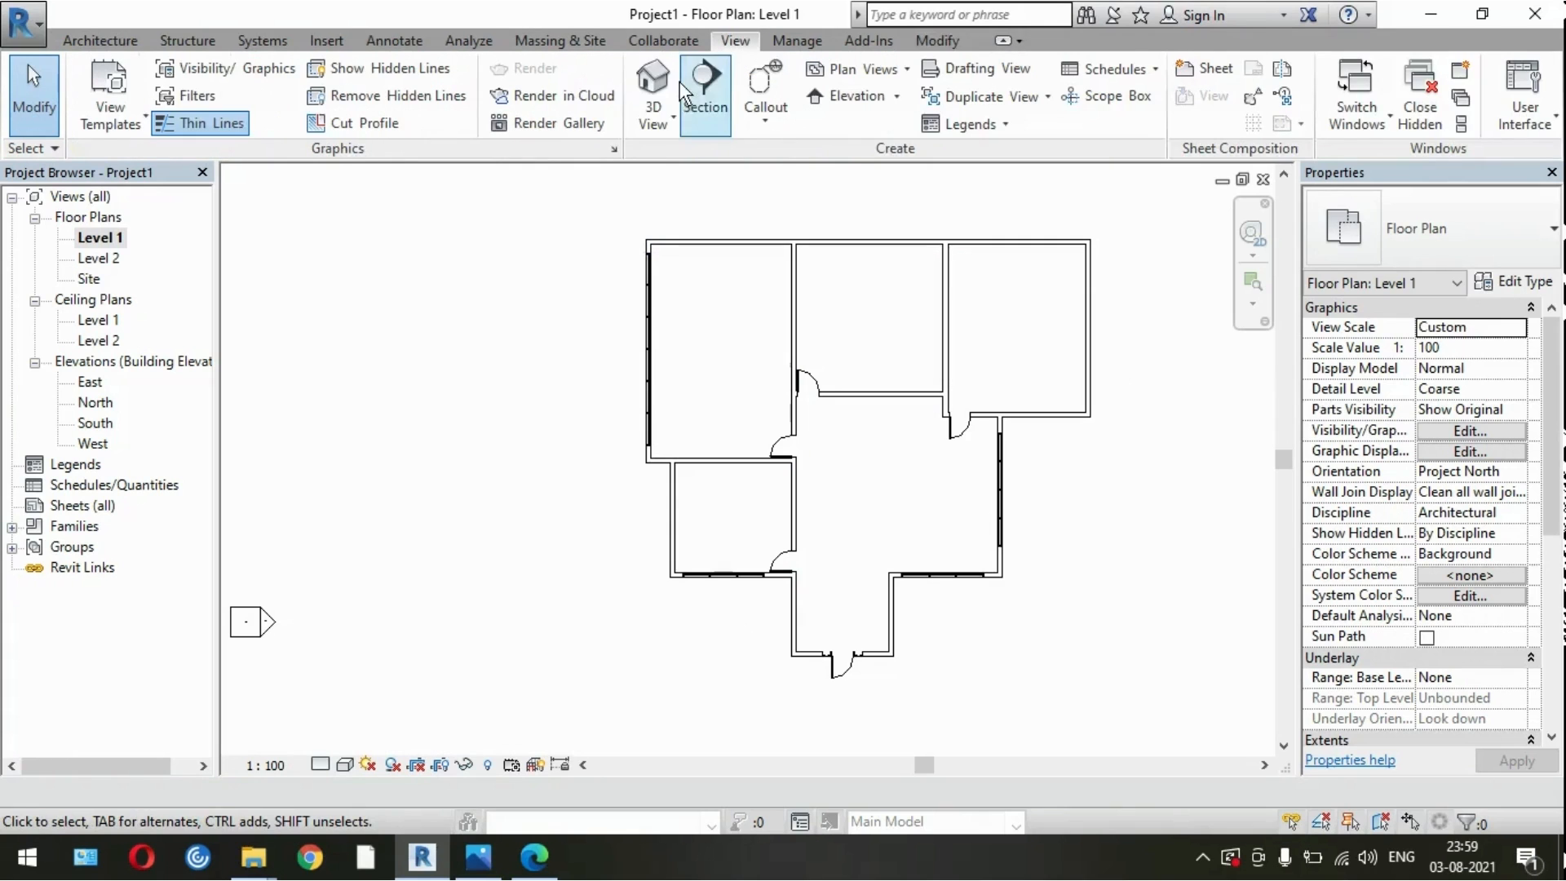
pyautogui.click(677, 83)
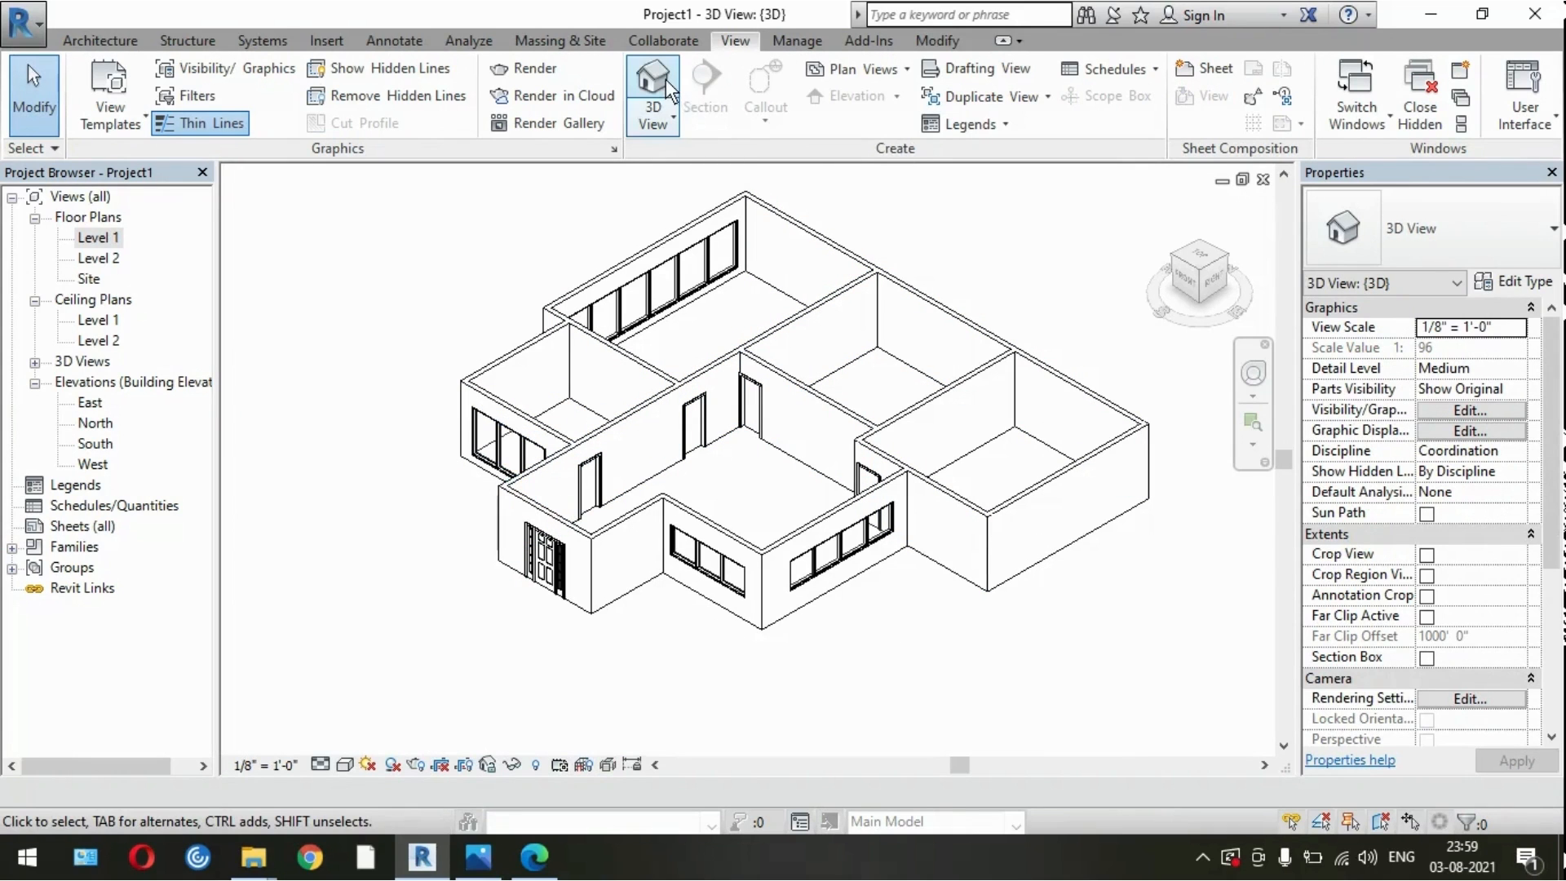
pyautogui.doubleClick(738, 42)
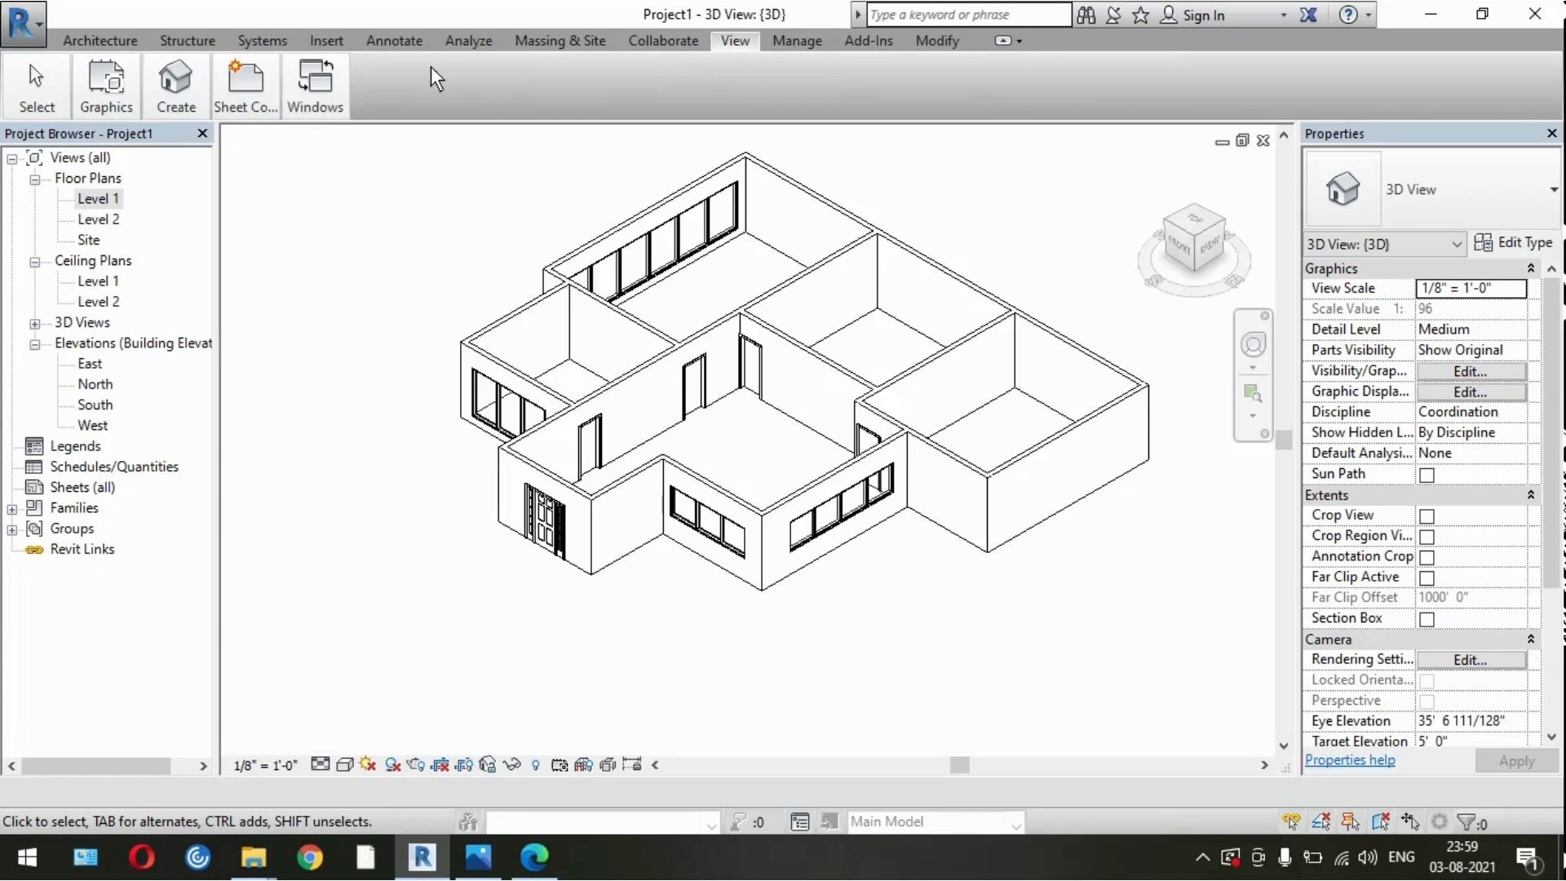
pyautogui.click(1003, 40)
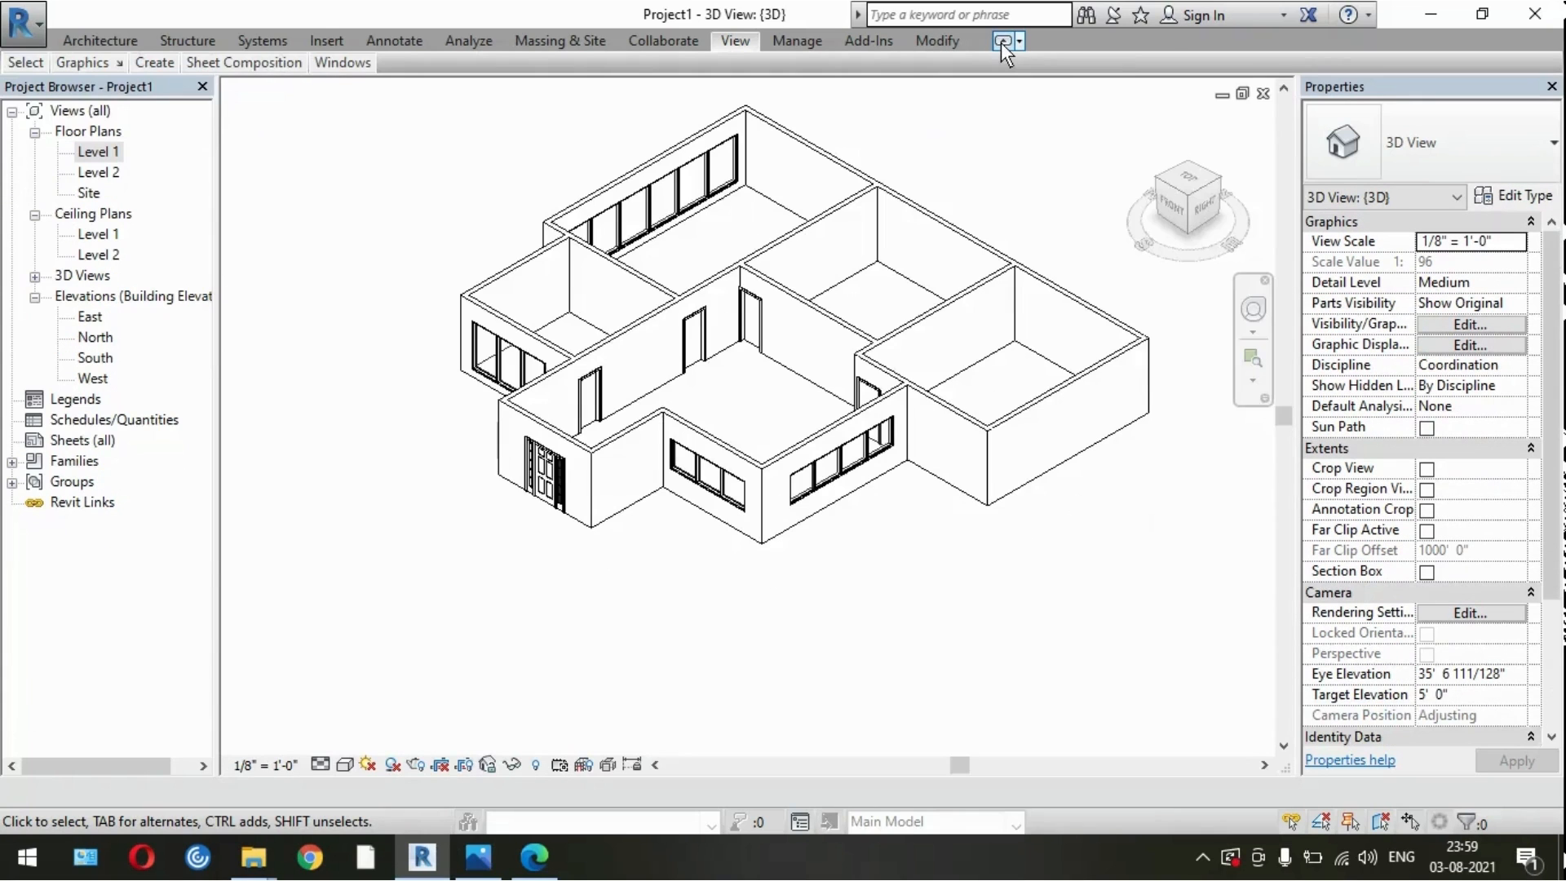
pyautogui.click(1003, 41)
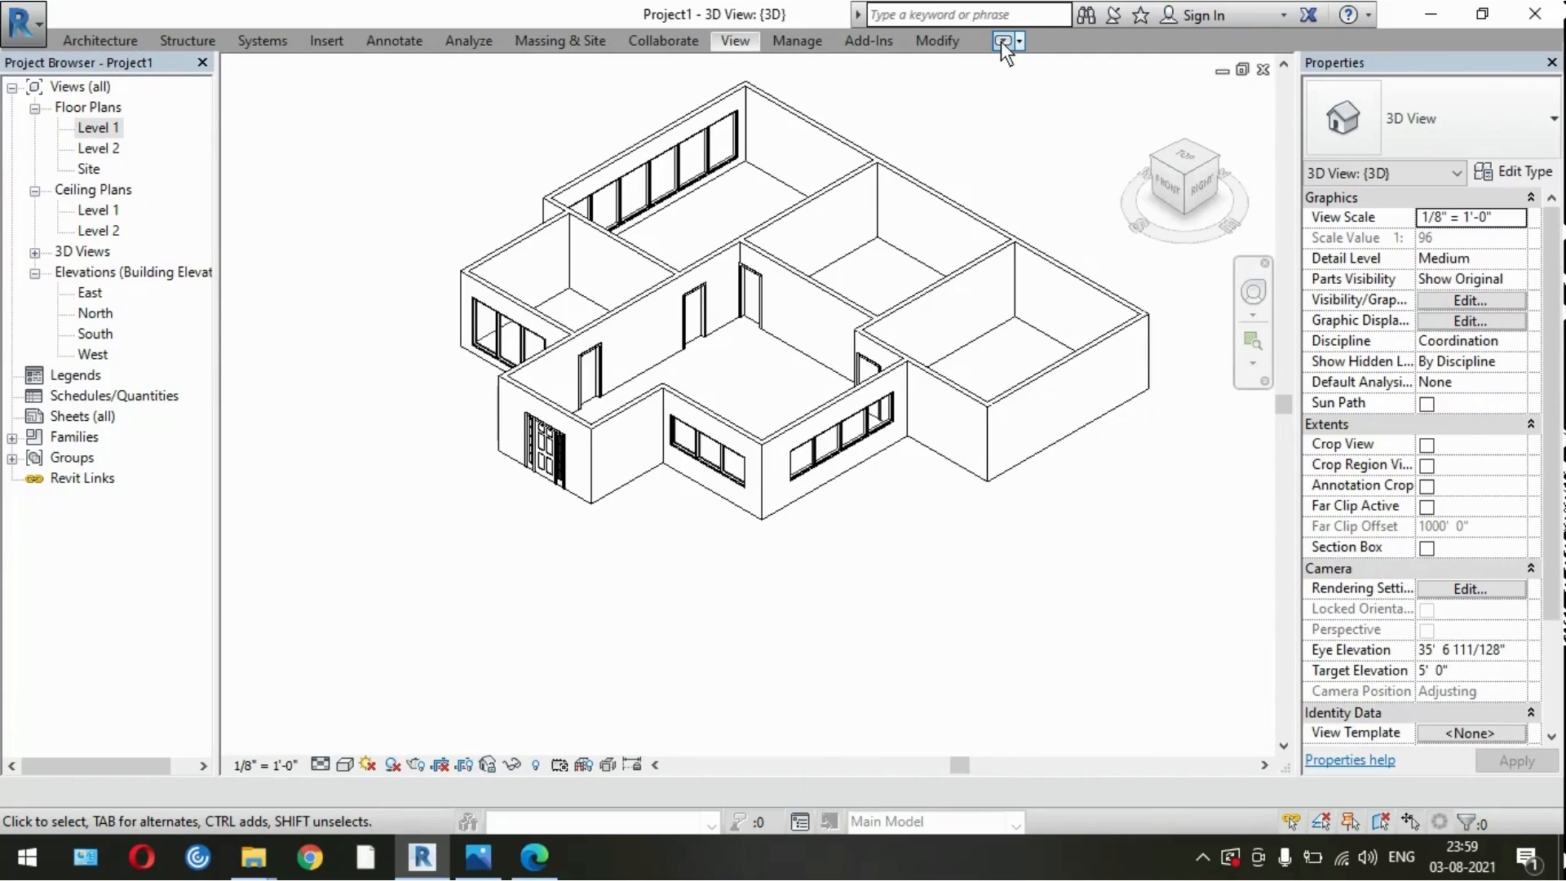
pyautogui.click(1002, 41)
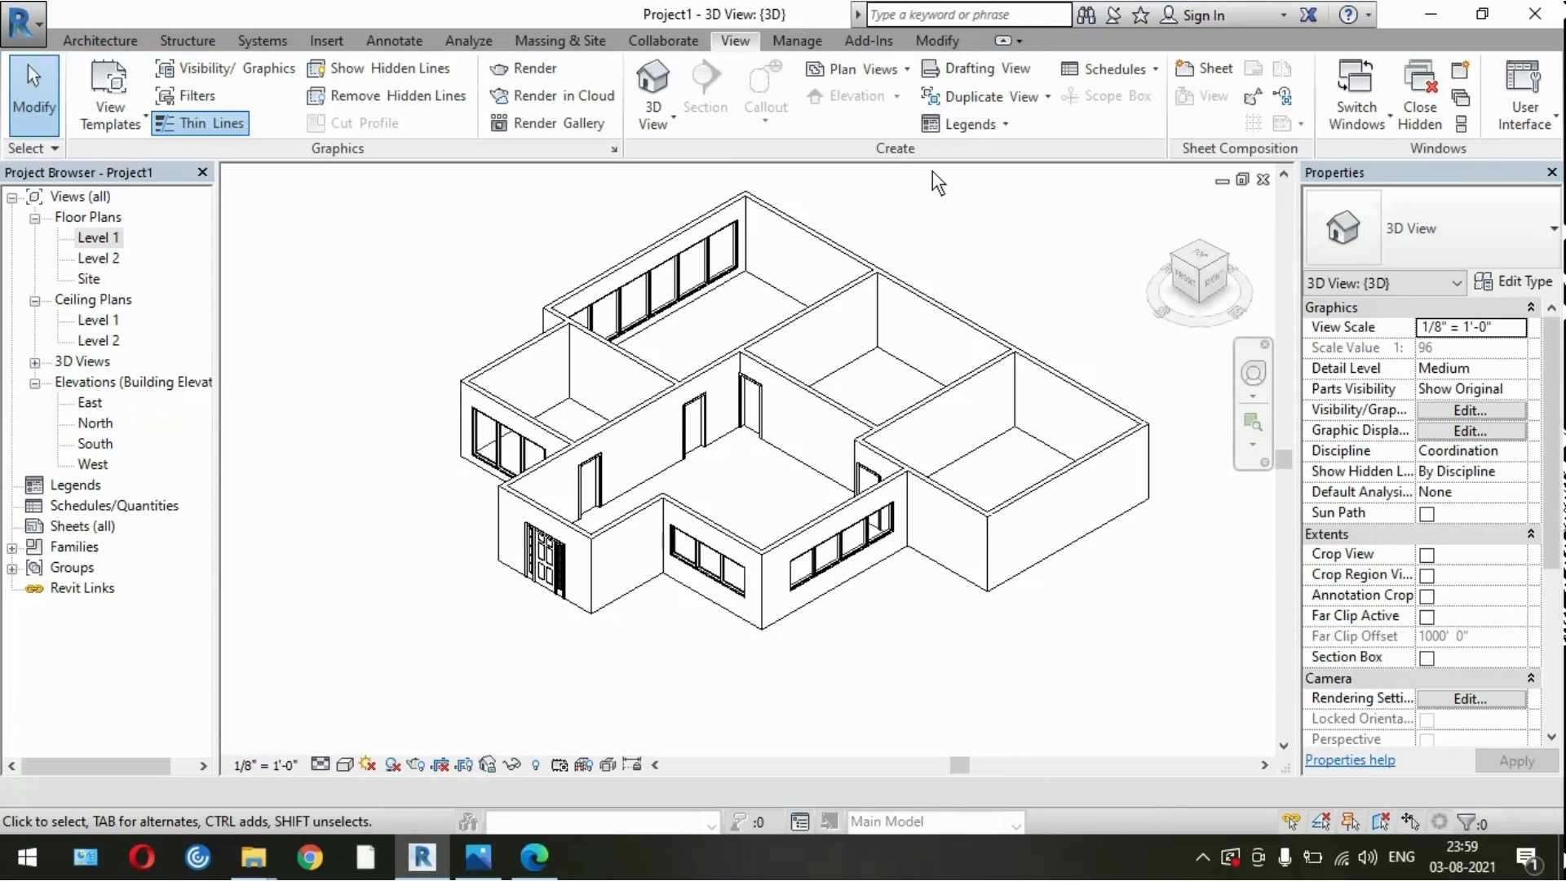
# Step: Set the 3D view's visual style to Realistic and take a closer look at the front windows and doors
pyautogui.click(653, 82)
pyautogui.click(344, 767)
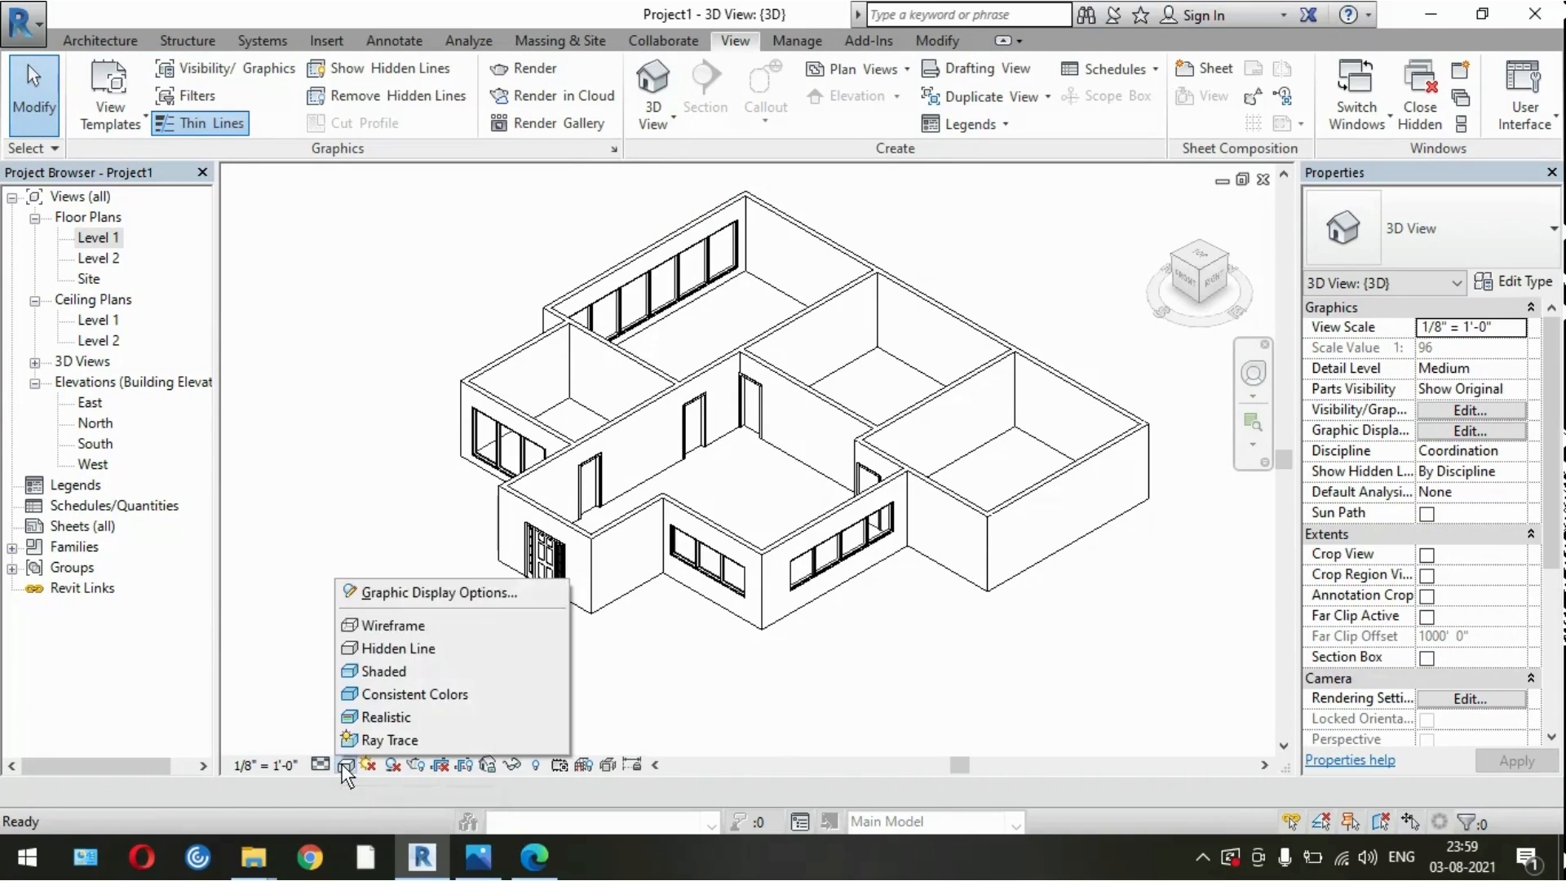
pyautogui.click(383, 718)
pyautogui.keyDown('shift'); pyautogui.moveTo(523, 707); pyautogui.dragTo(488, 699, button='middle'); pyautogui.keyUp('shift')
pyautogui.scroll(3, 762, 575)
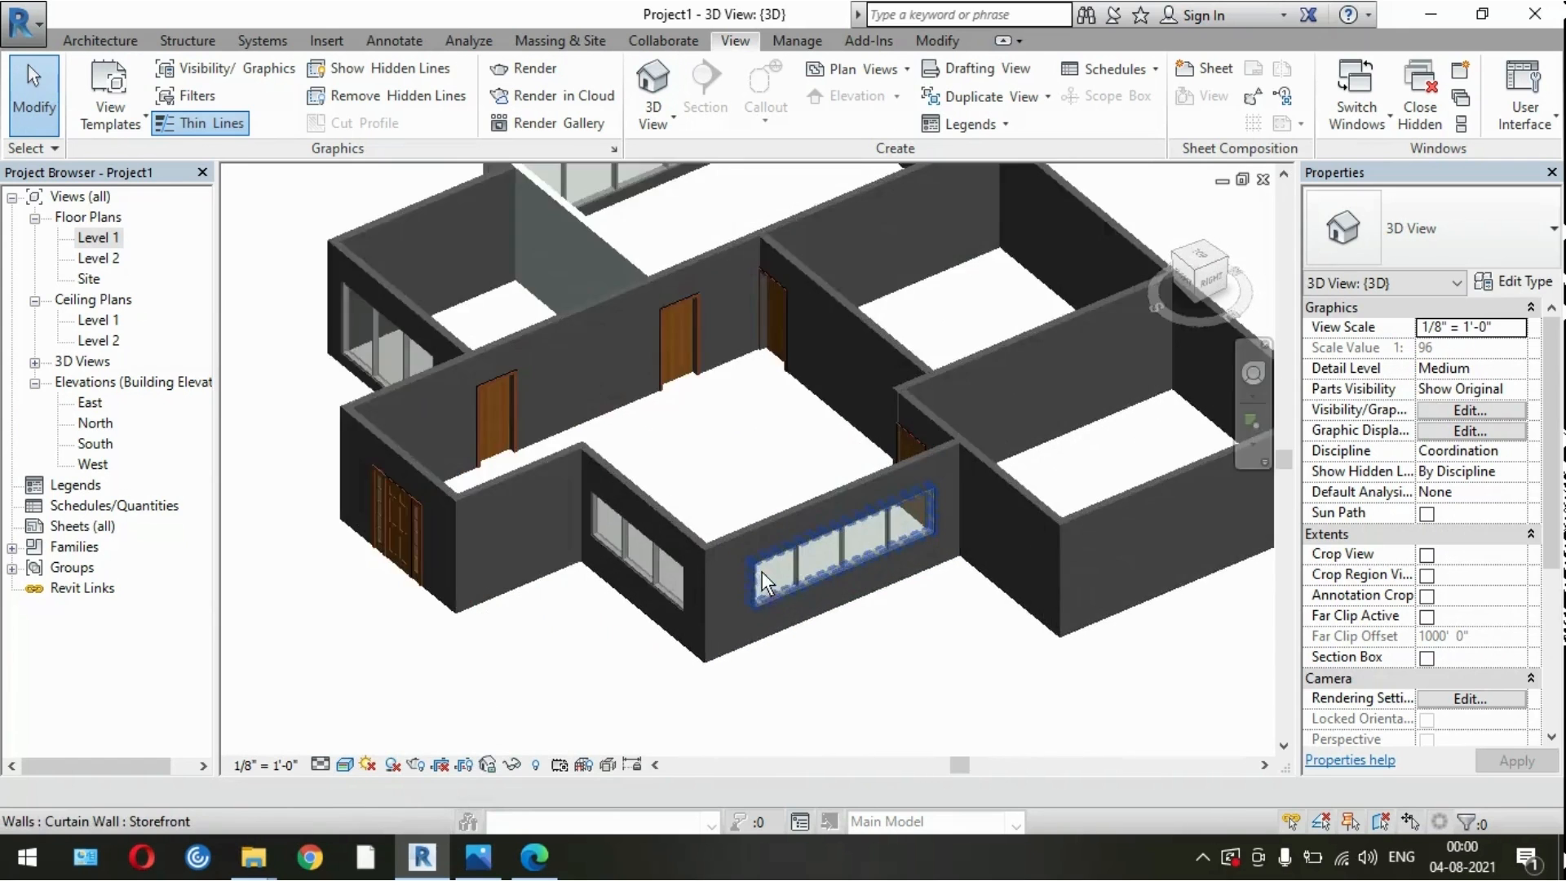
pyautogui.click(659, 524)
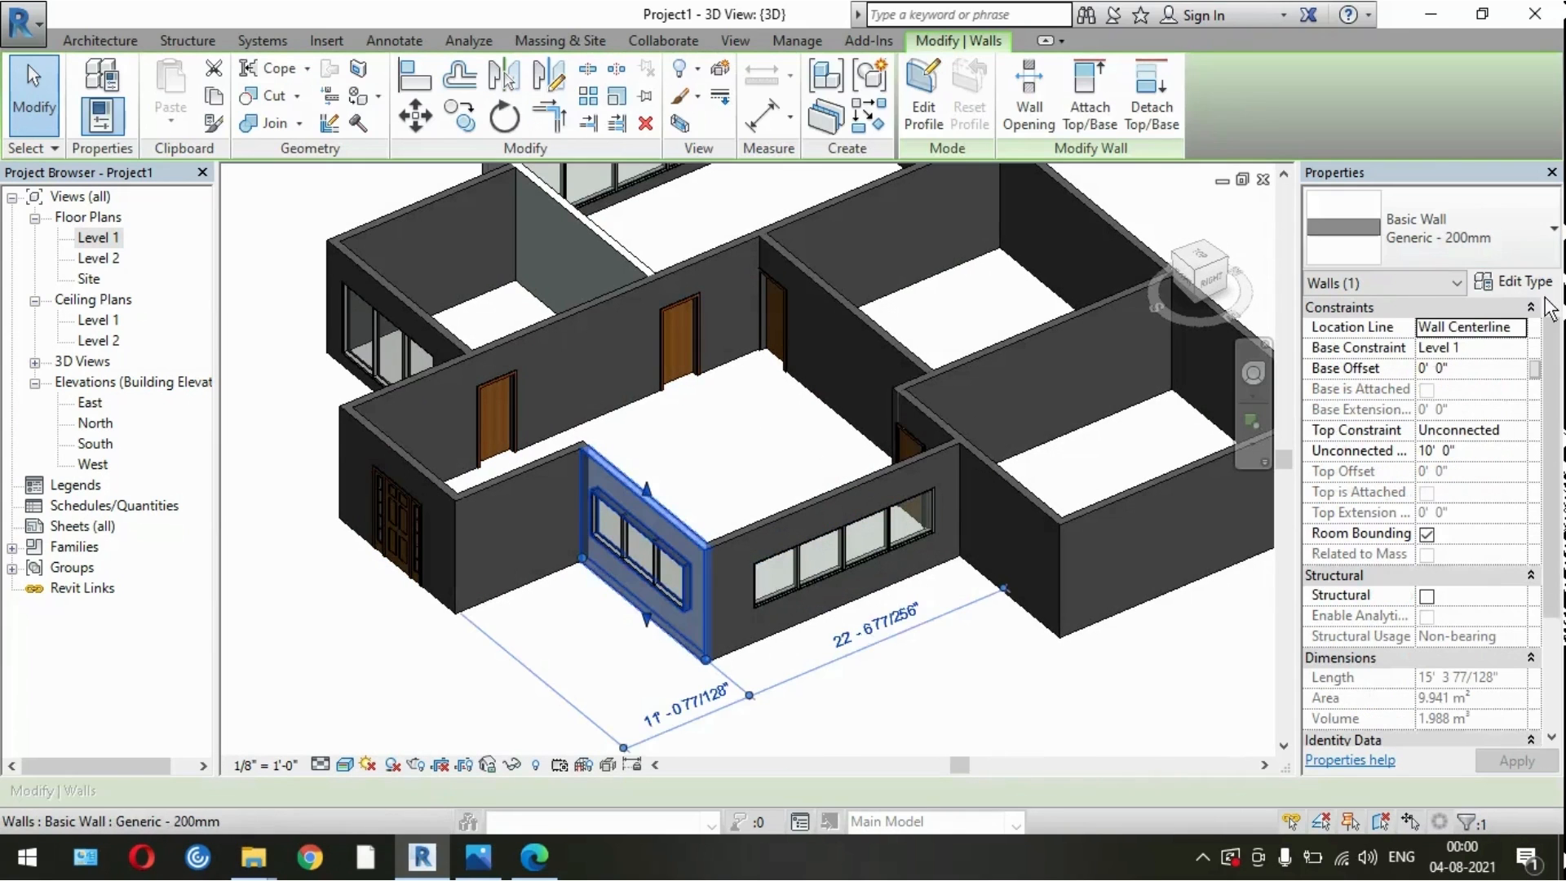
pyautogui.click(1515, 282)
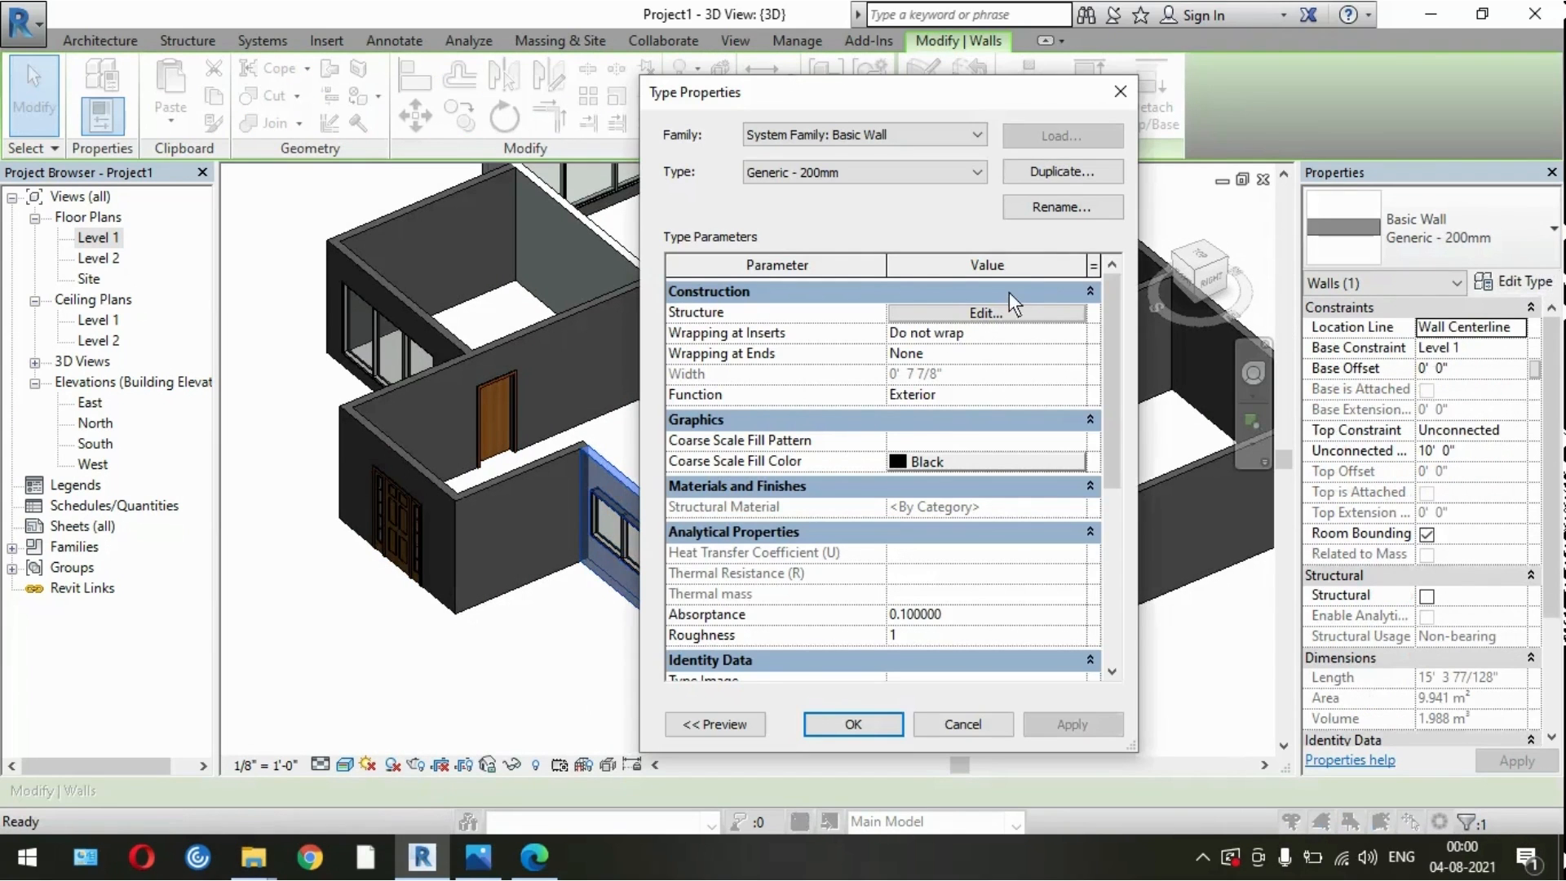
pyautogui.click(1021, 175)
pyautogui.press('Escape')
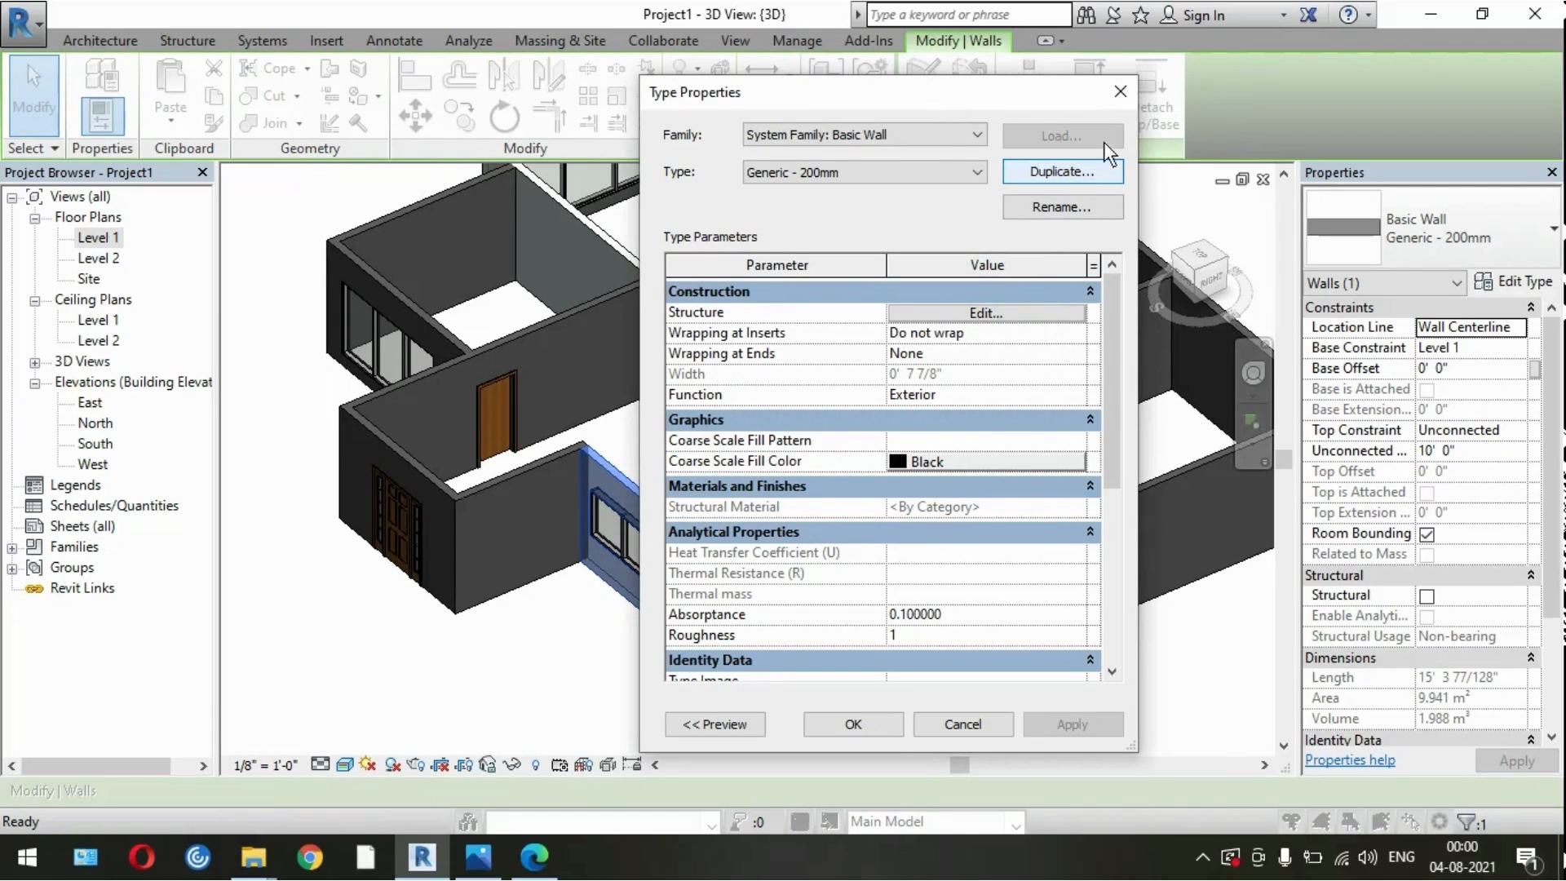
pyautogui.click(1119, 92)
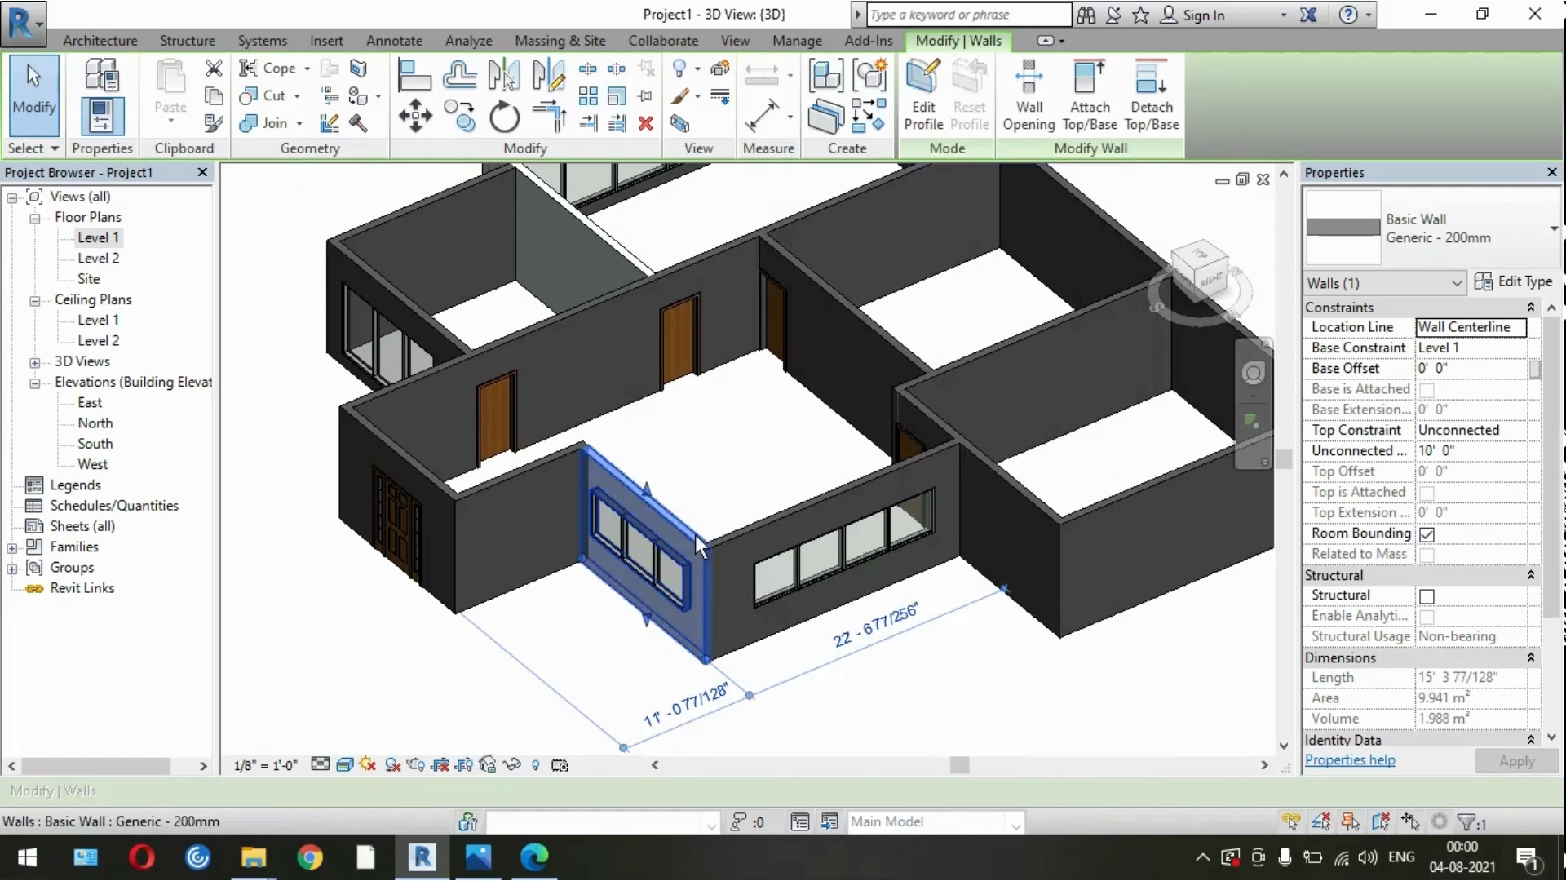
# Step: Select the windowless outer end wall and open the material selection for the structure layer of its Generic - 200mm type
pyautogui.hscroll(1, 980, 725)
pyautogui.moveTo(600, 493); pyautogui.dragTo(1196, 410, button='middle')
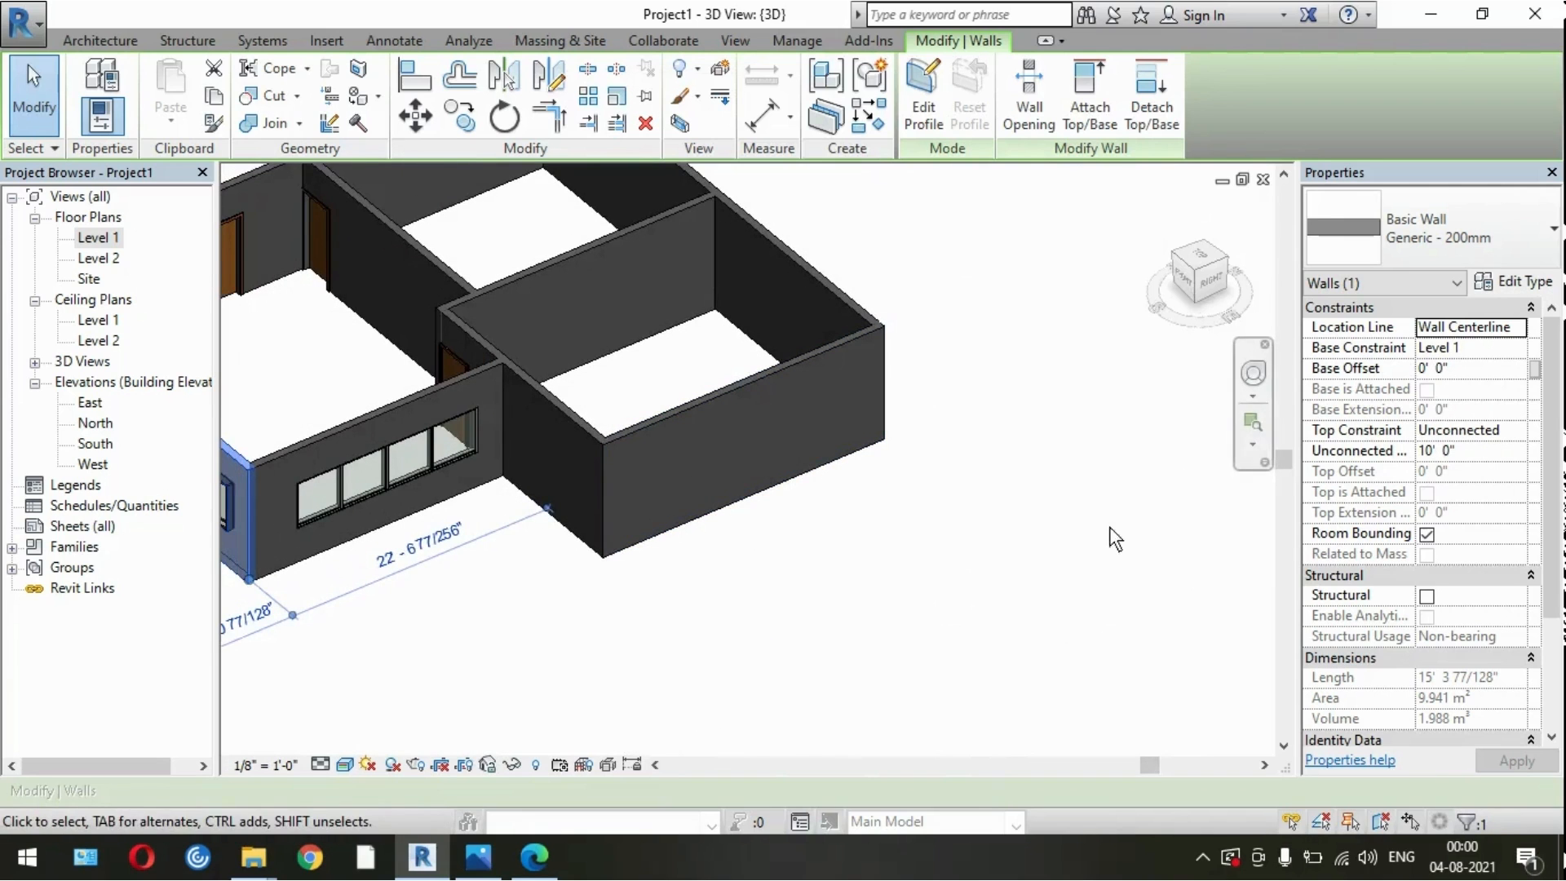
pyautogui.click(702, 393)
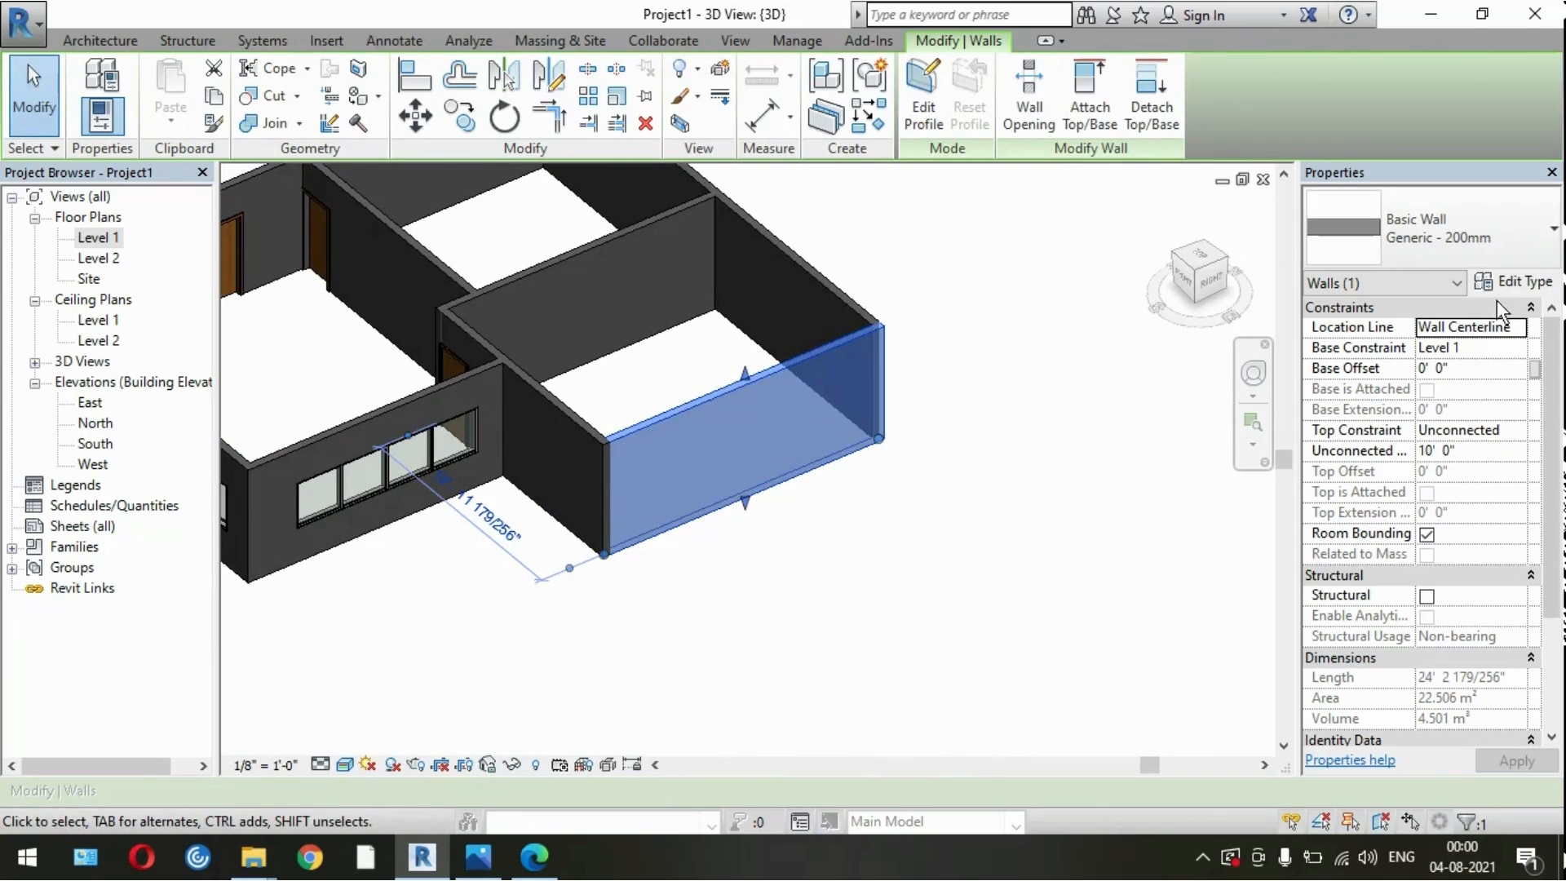
pyautogui.click(1510, 281)
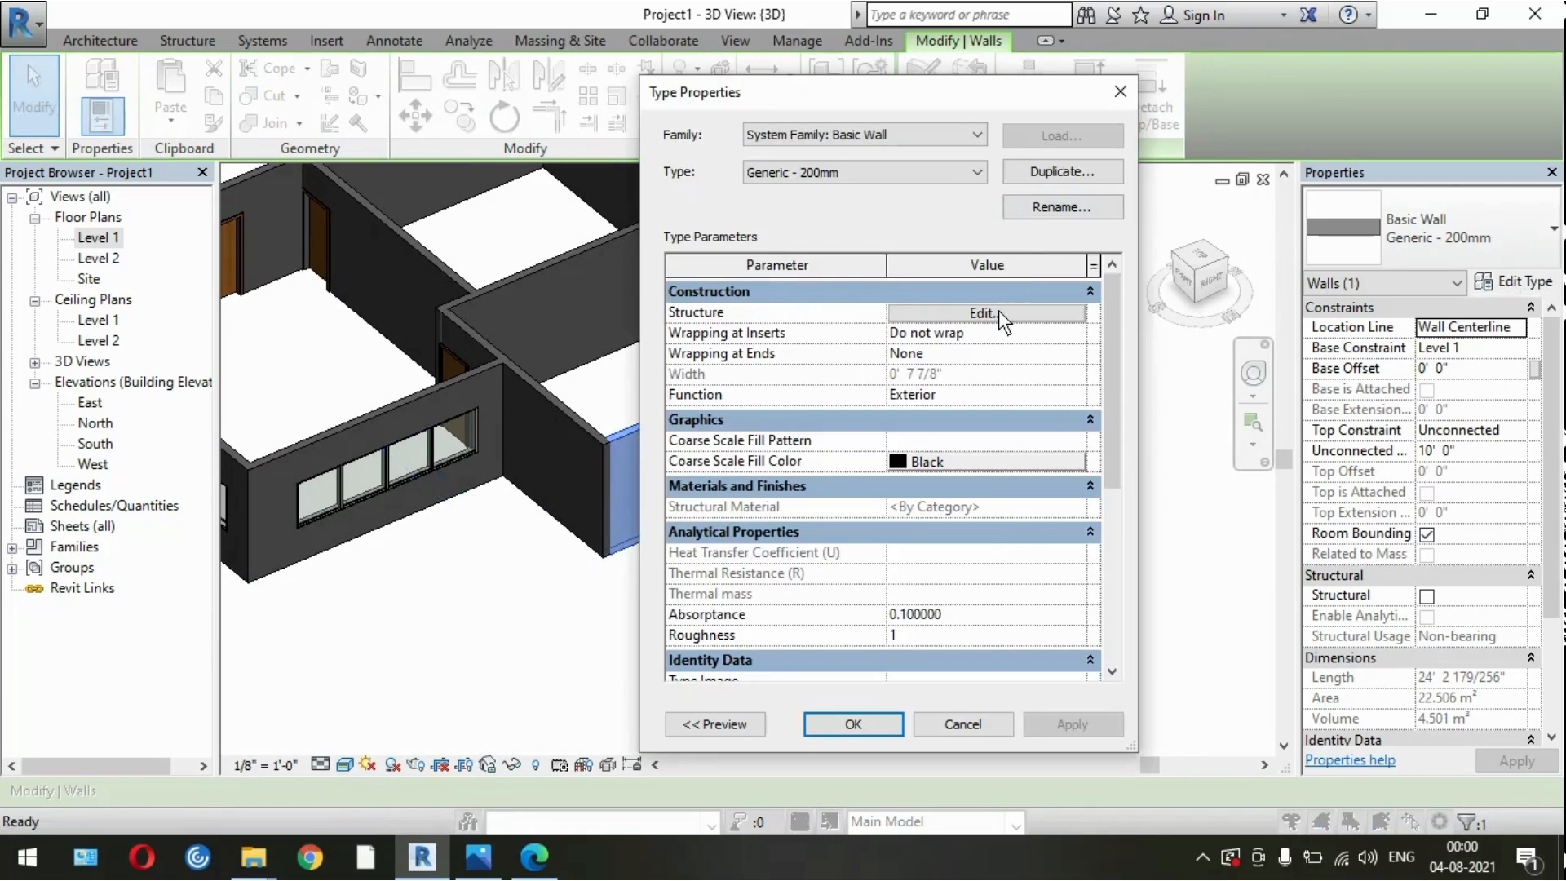
pyautogui.click(987, 312)
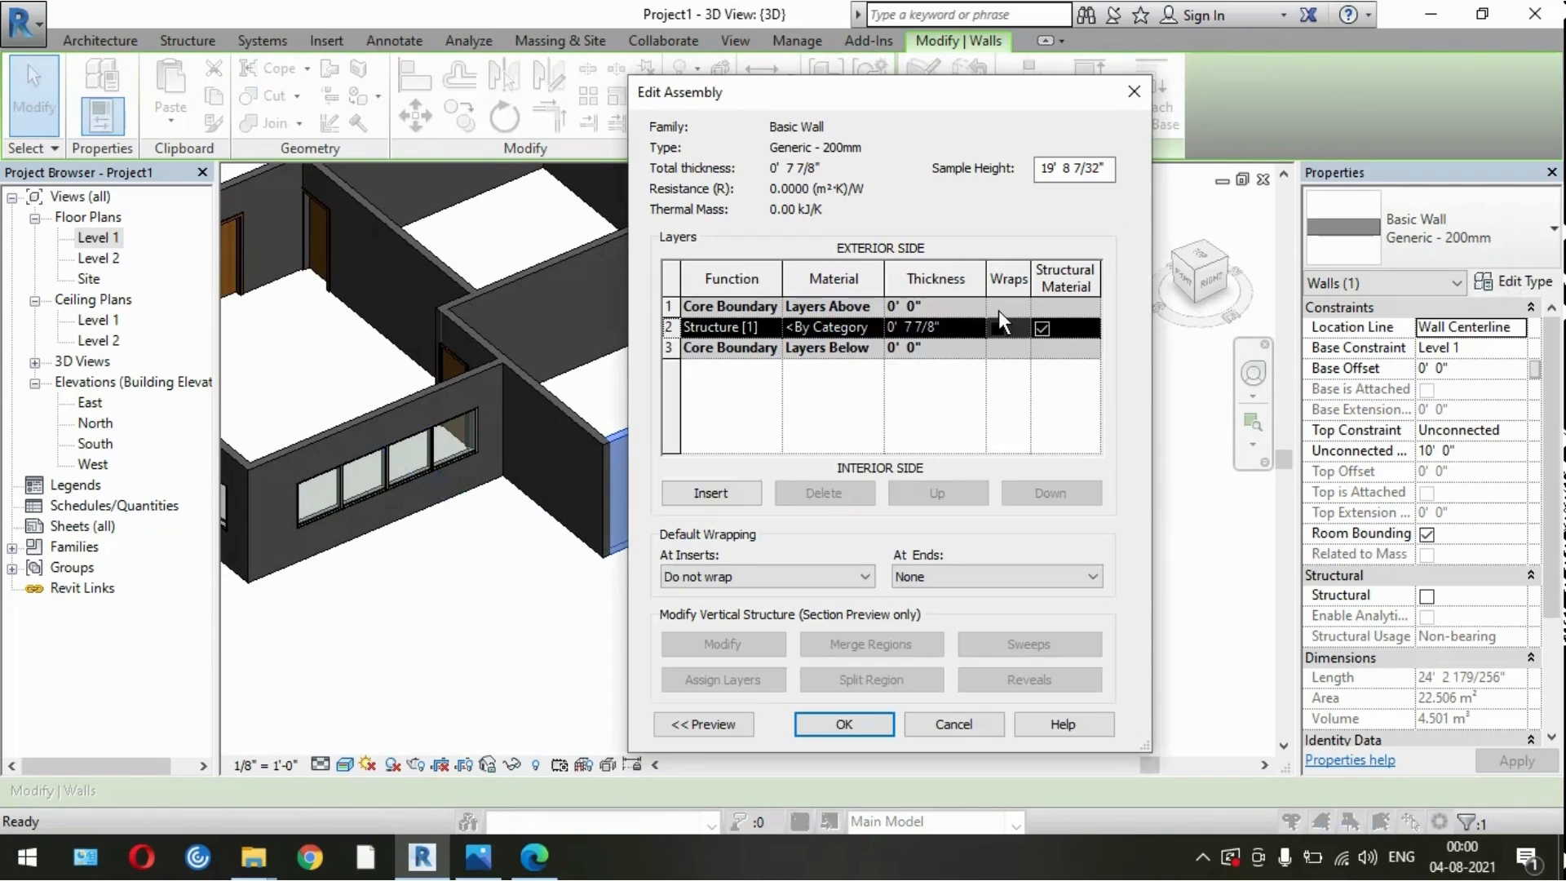
pyautogui.click(876, 329)
pyautogui.click(876, 329)
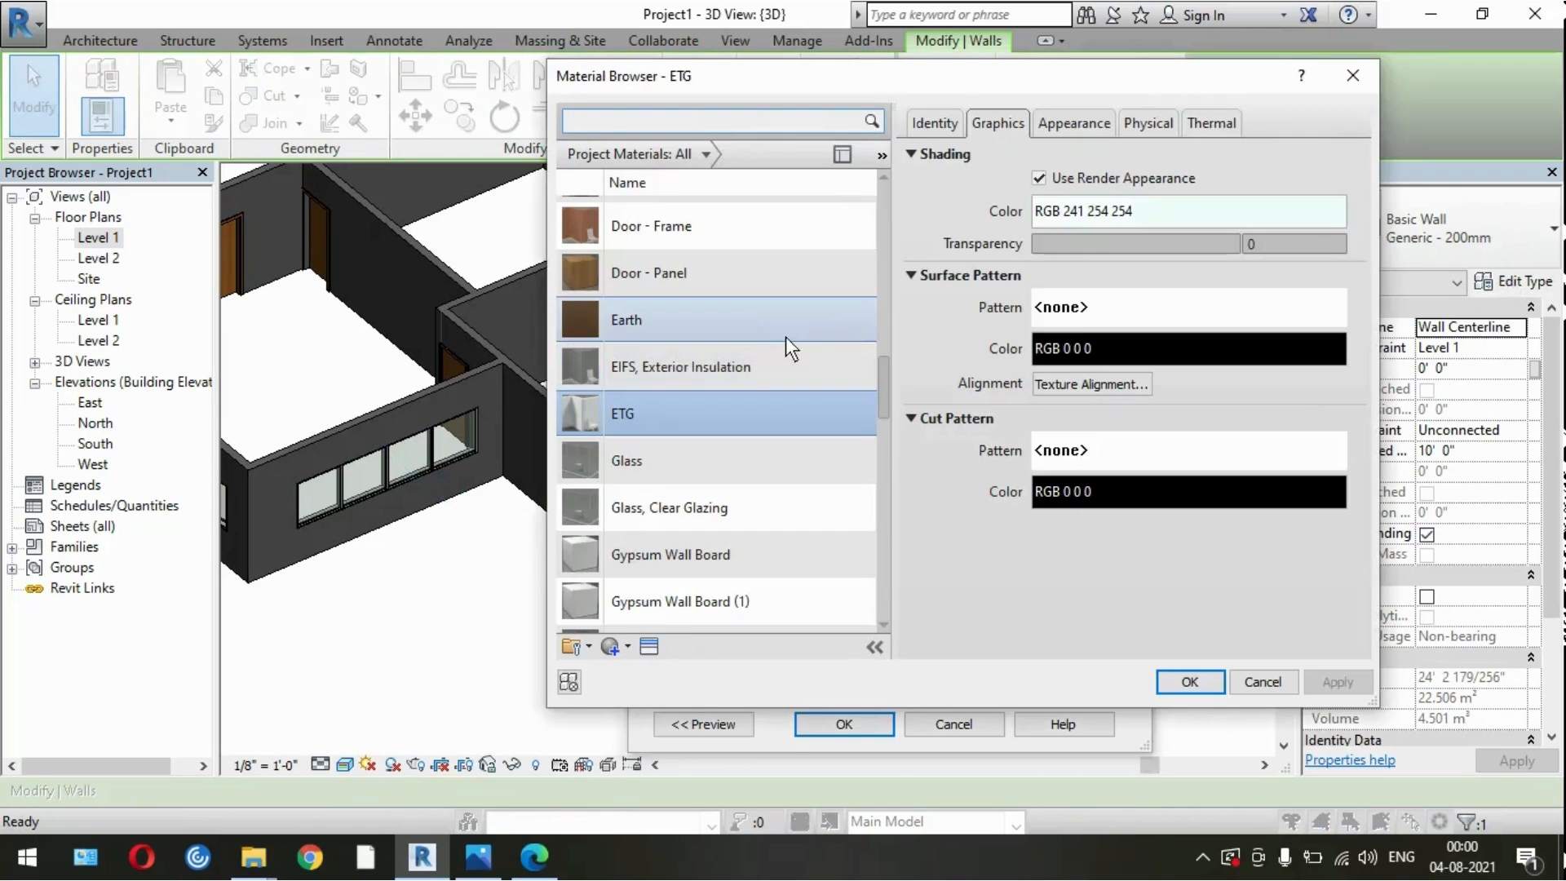
pyautogui.doubleClick(745, 363)
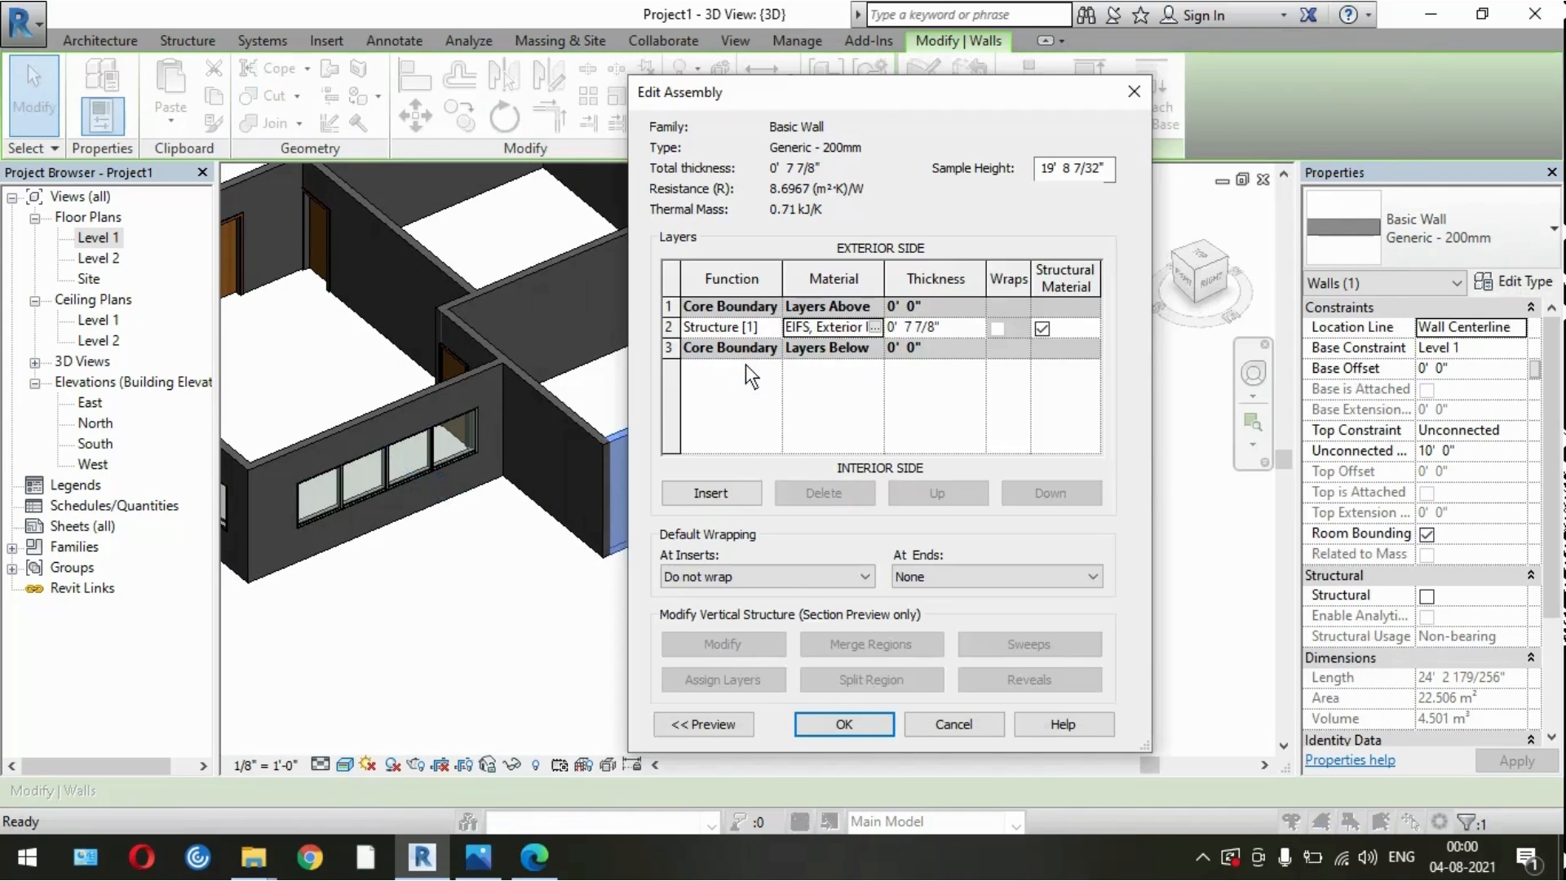
pyautogui.click(872, 326)
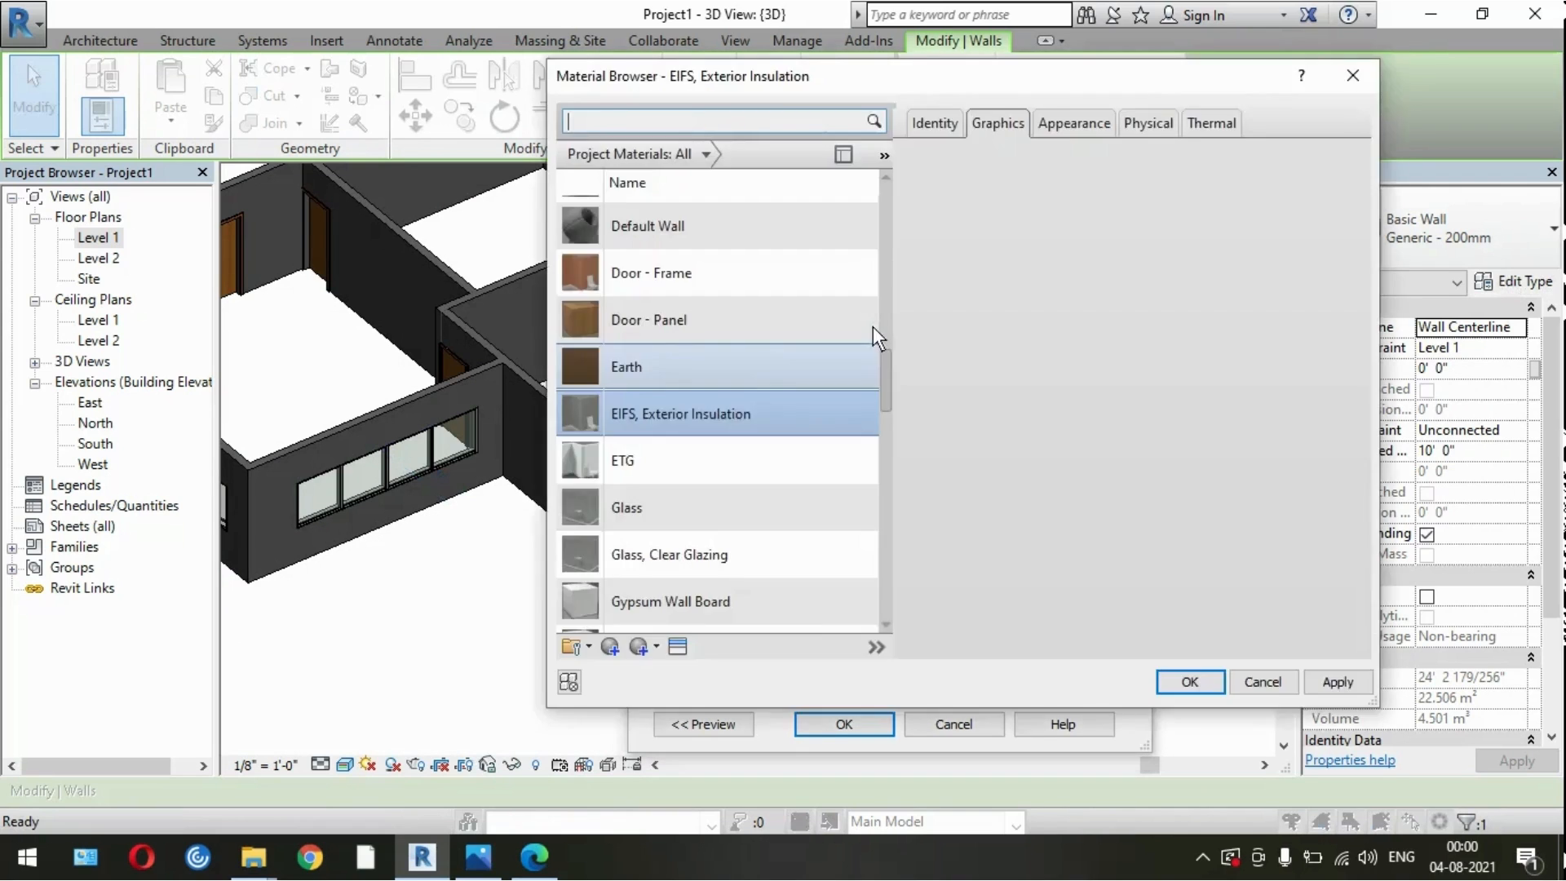
pyautogui.doubleClick(742, 372)
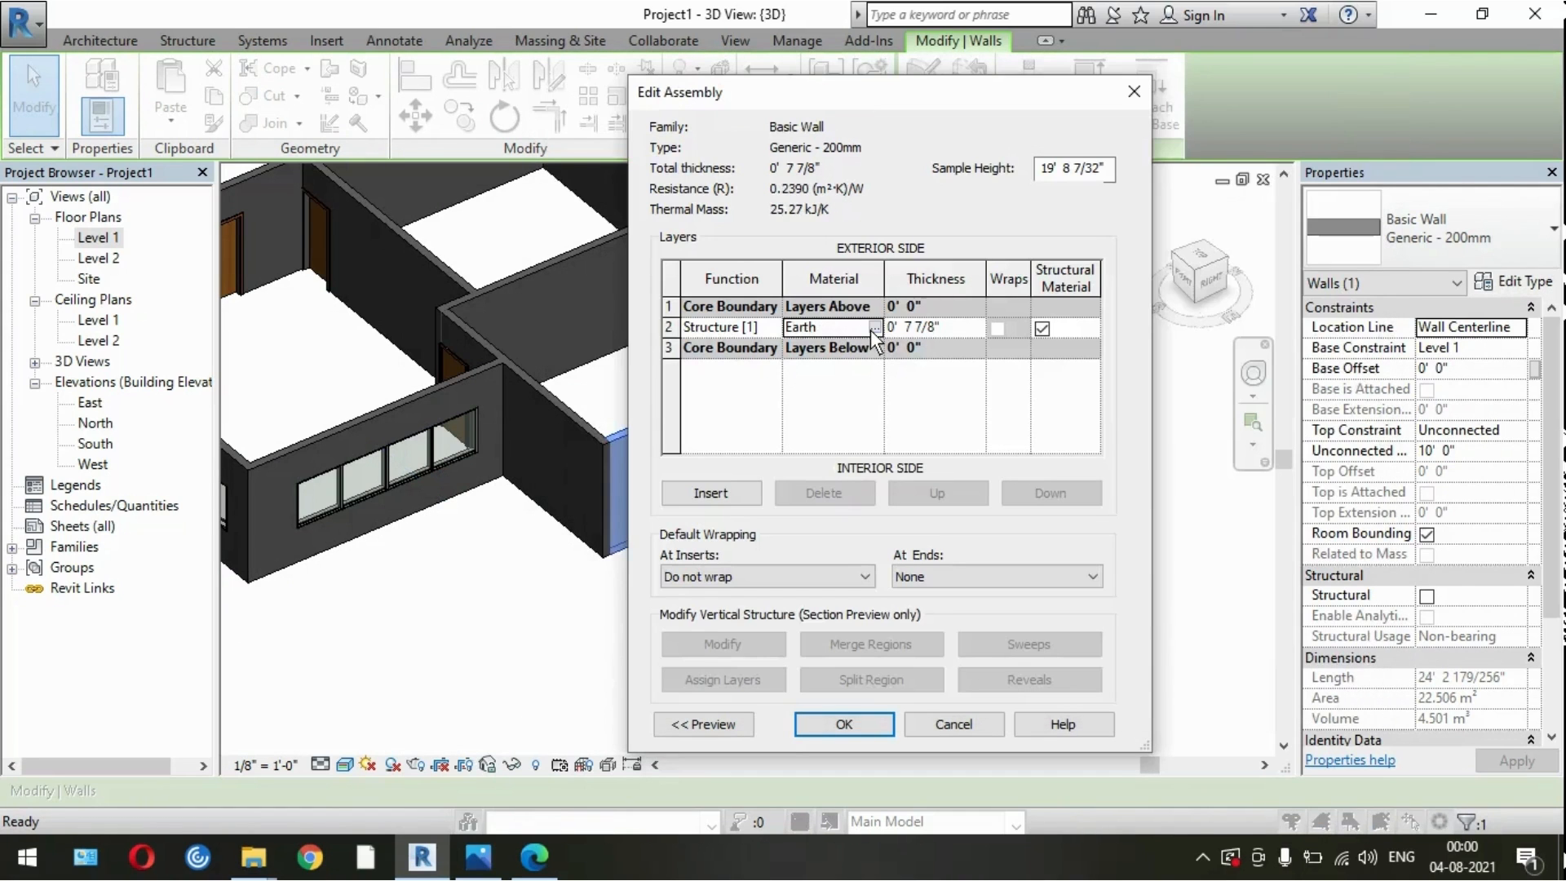
pyautogui.click(873, 328)
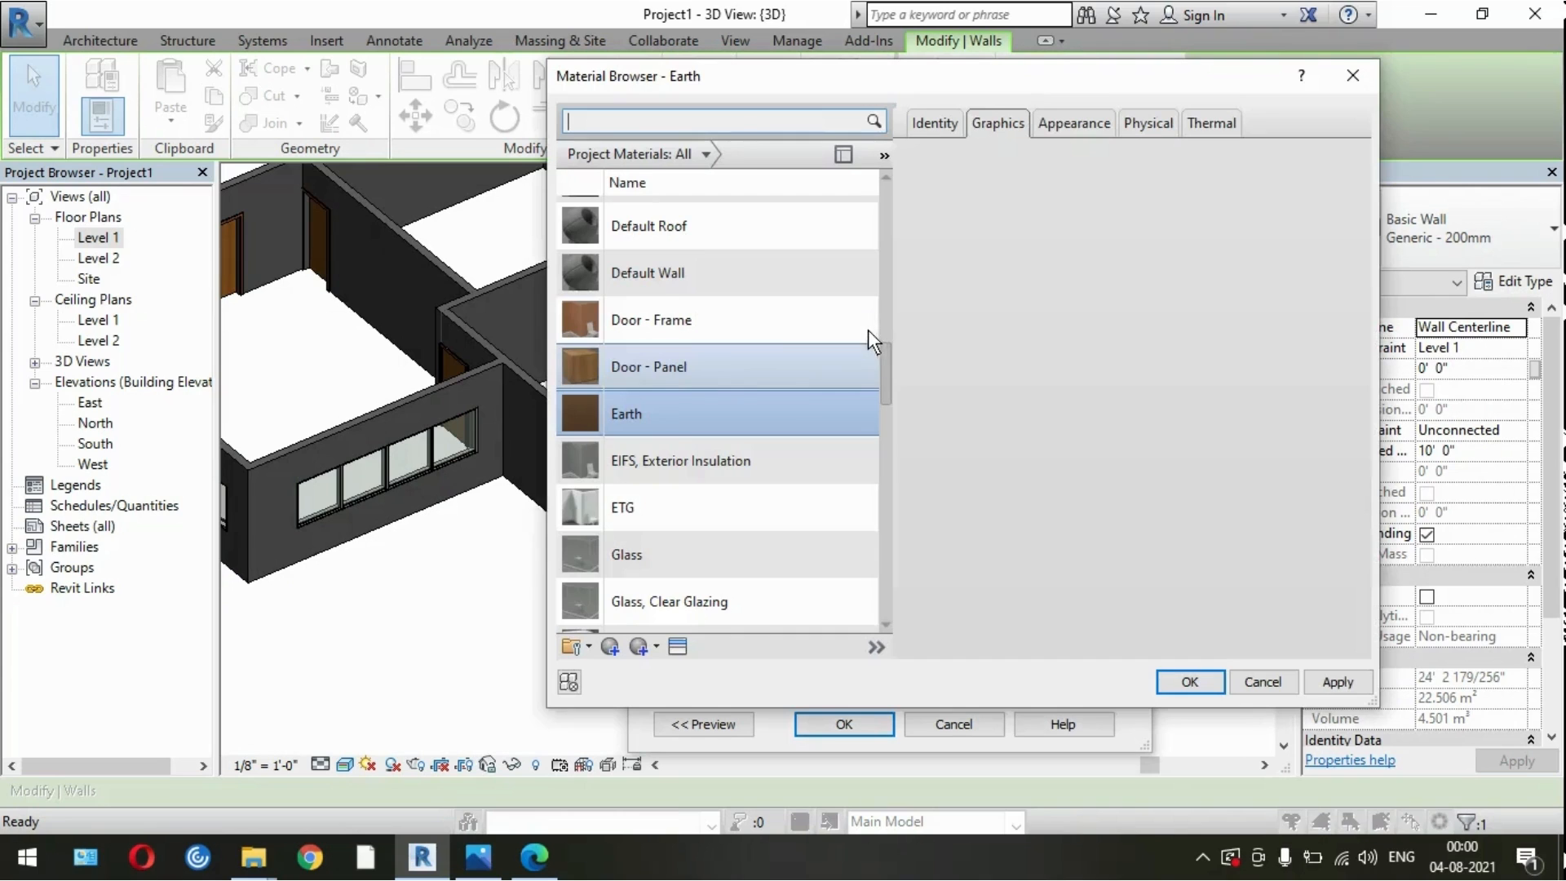
# Step: Duplicate the Door - Panel material and name the copy SERT
pyautogui.rightClick(729, 360)
pyautogui.click(782, 398)
pyautogui.write('SERT')
# Step: Assign the Cadet Blue matte wall paint appearance from the Appearance Library to the SERT material
pyautogui.click(650, 644)
pyautogui.click(393, 215)
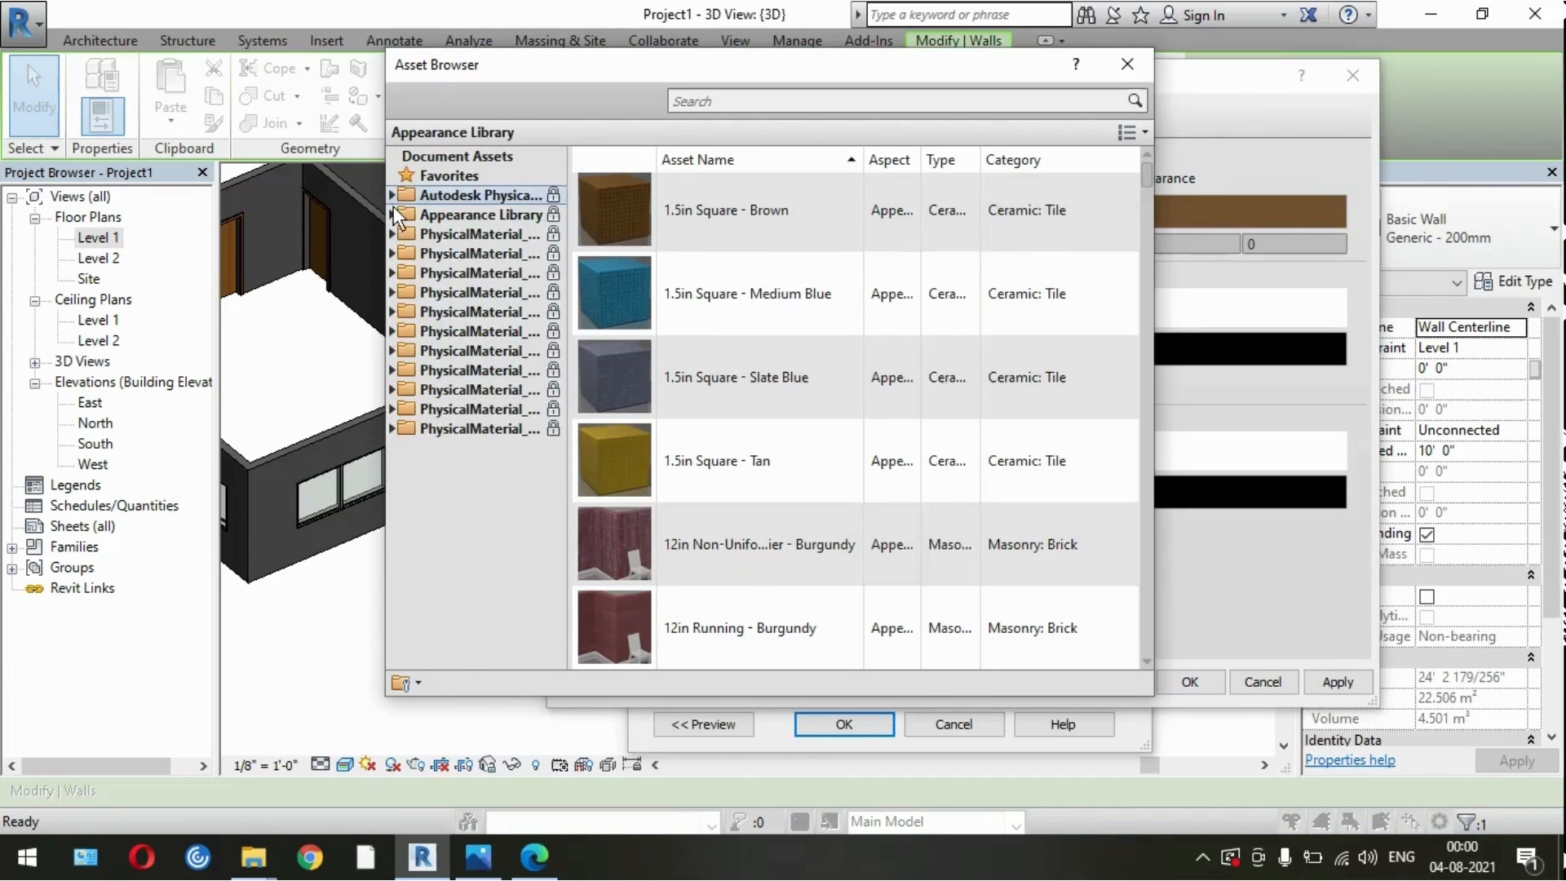
pyautogui.click(550, 276)
pyautogui.moveTo(562, 262); pyautogui.dragTo(561, 363)
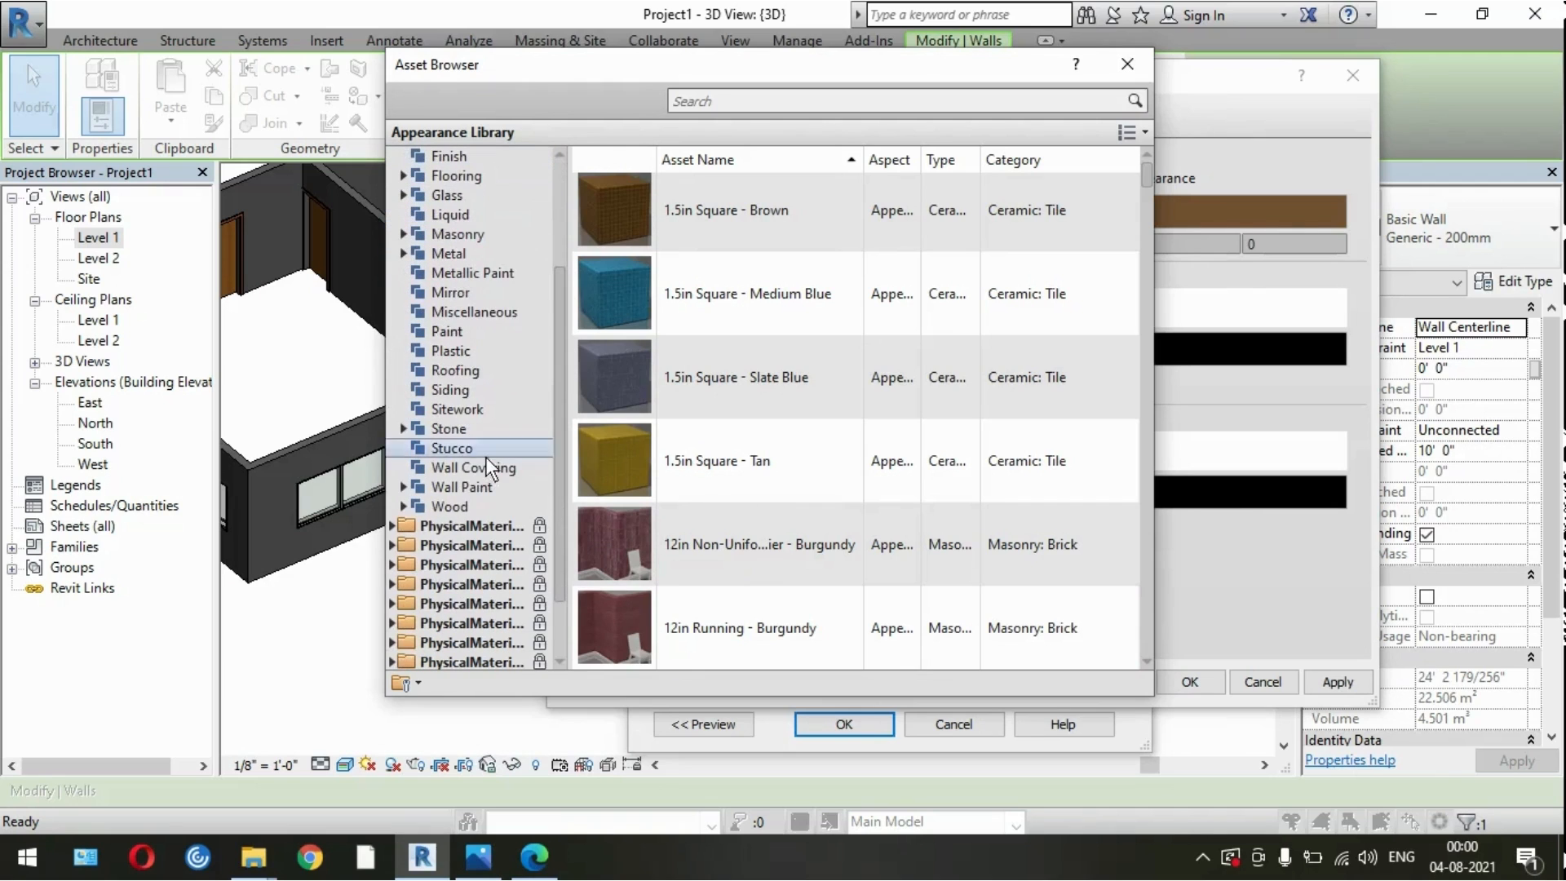
pyautogui.click(400, 487)
pyautogui.click(472, 524)
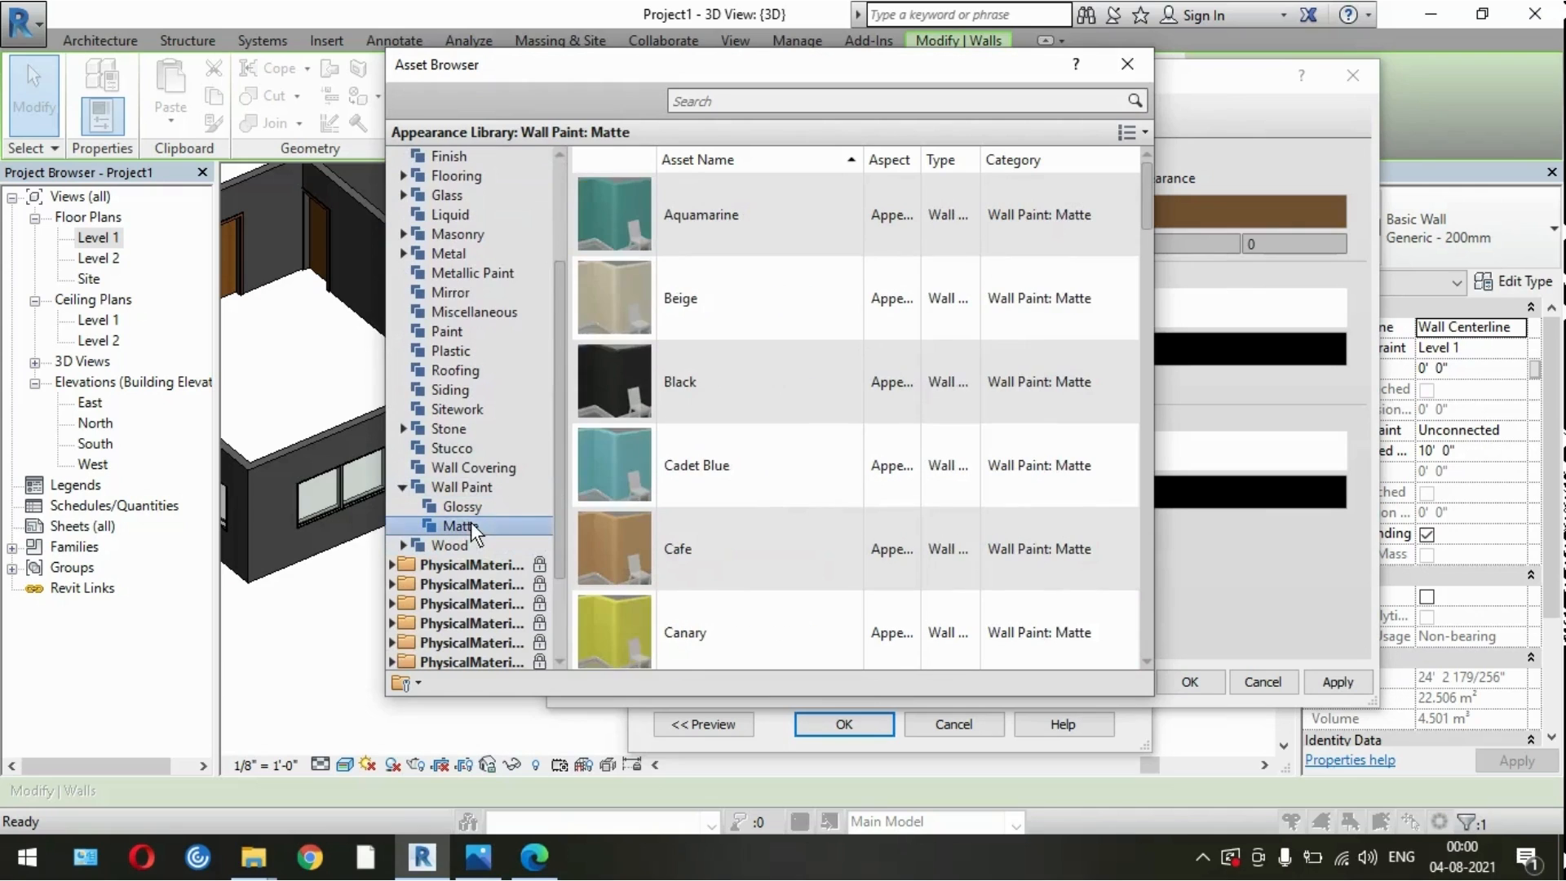
pyautogui.doubleClick(703, 466)
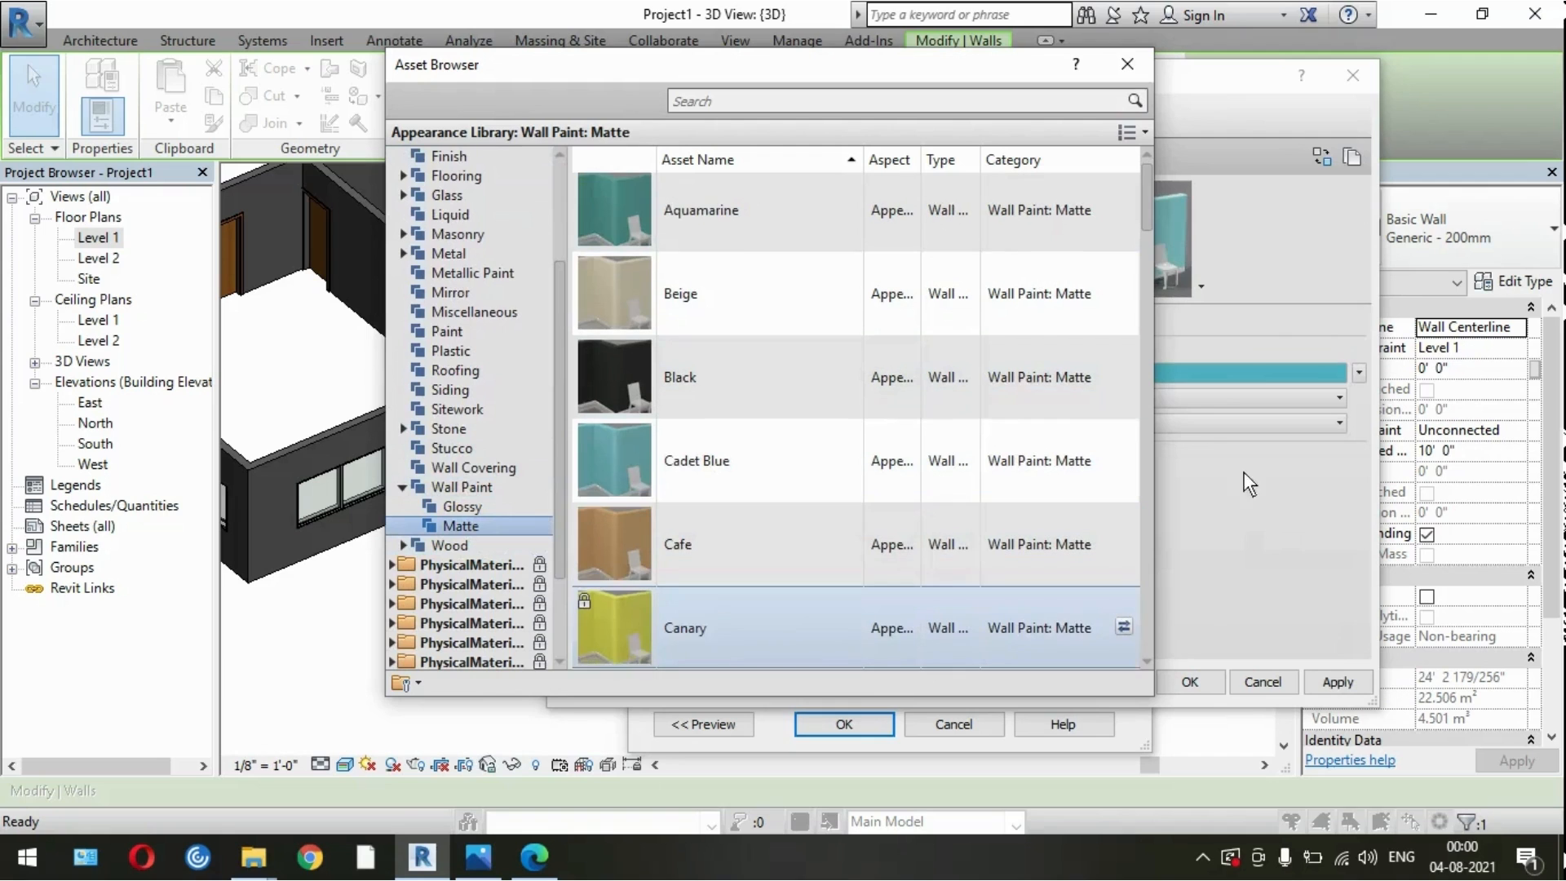
pyautogui.click(1130, 67)
# Step: Lighten the SERT wall paint color to RGB 183-224-230 and accept the material, assembly and wall type settings
pyautogui.click(1147, 376)
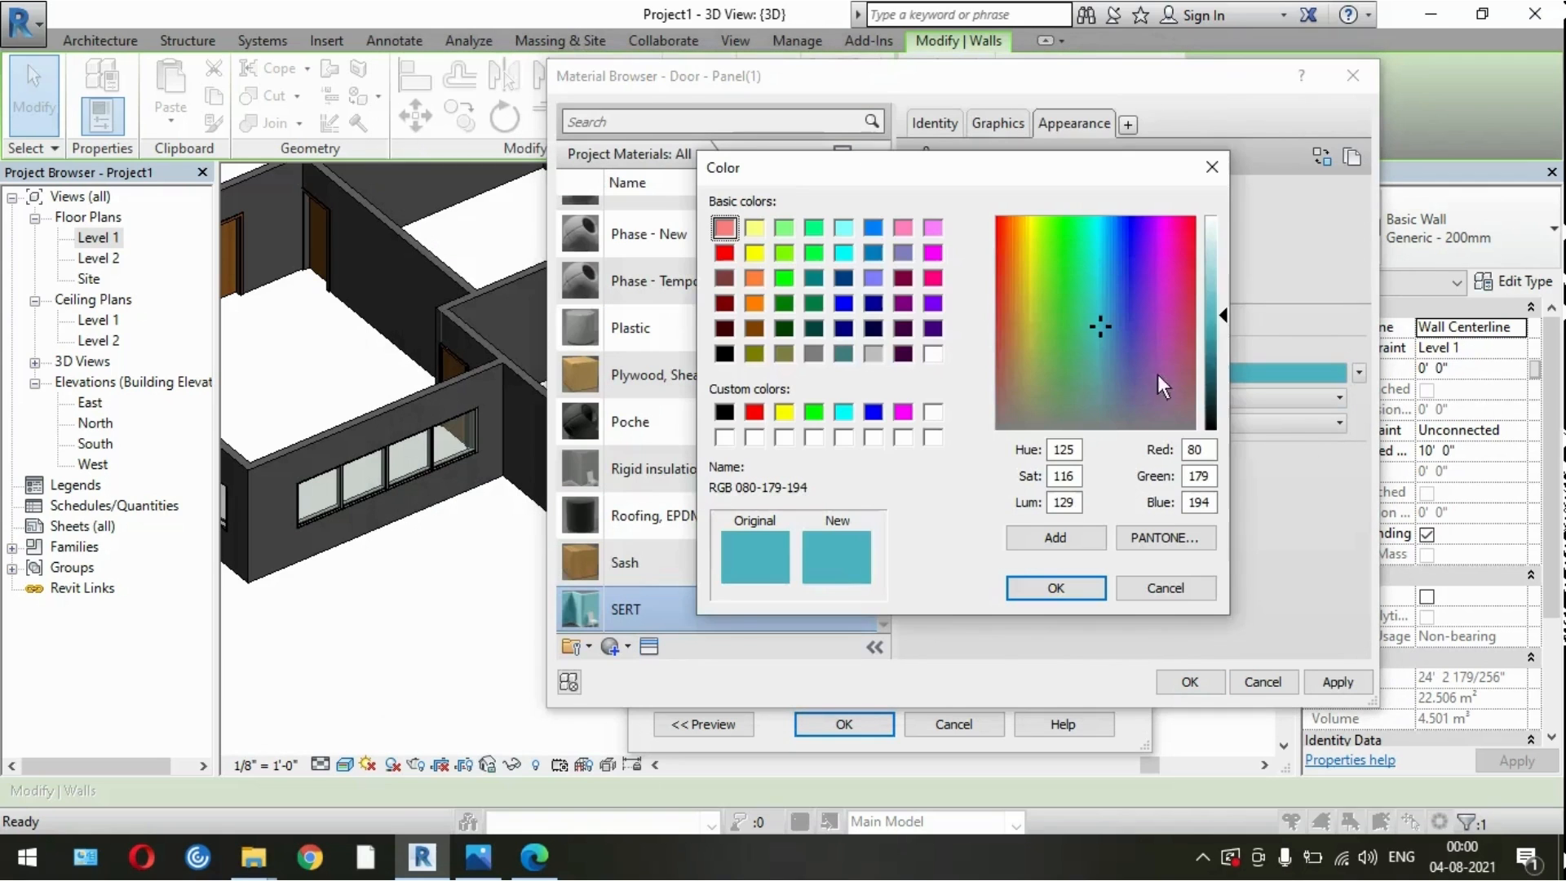
pyautogui.moveTo(1226, 323); pyautogui.dragTo(1222, 257)
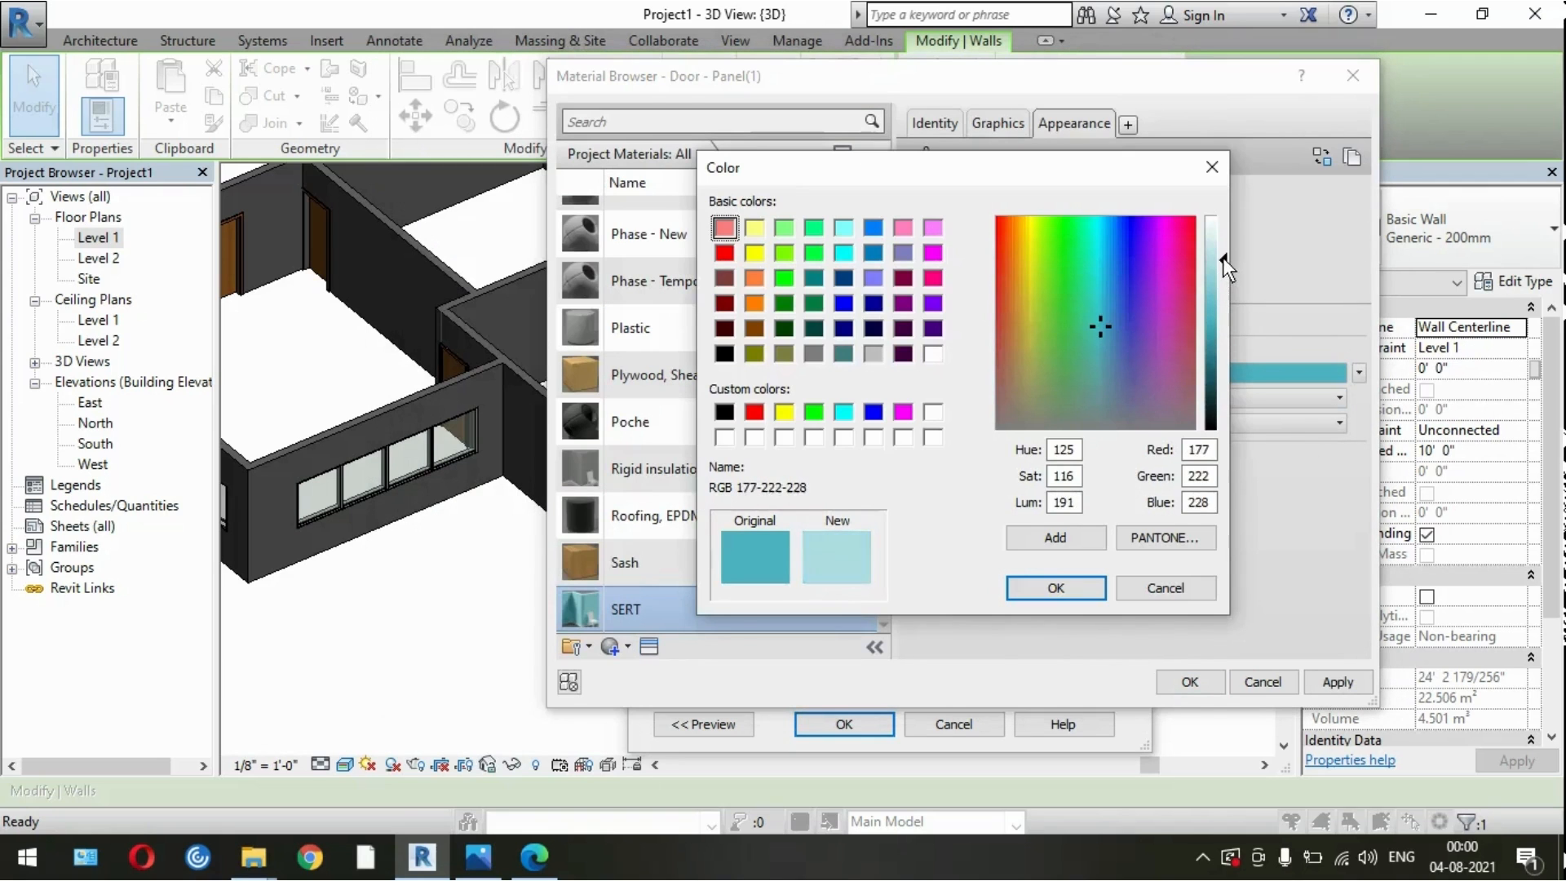
pyautogui.click(1055, 587)
pyautogui.click(1324, 682)
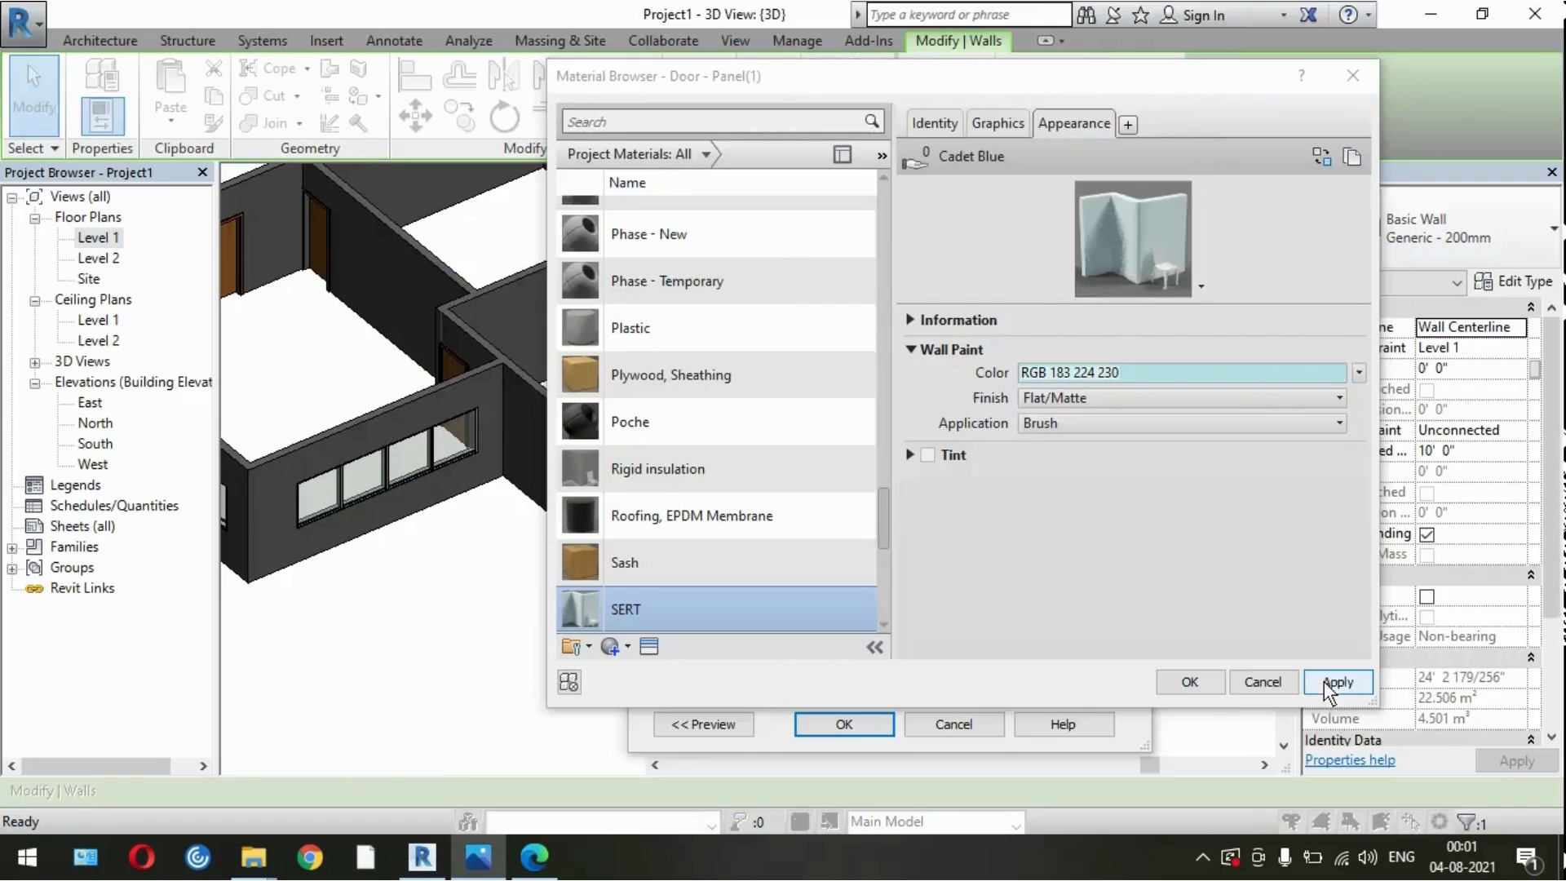
pyautogui.click(1202, 684)
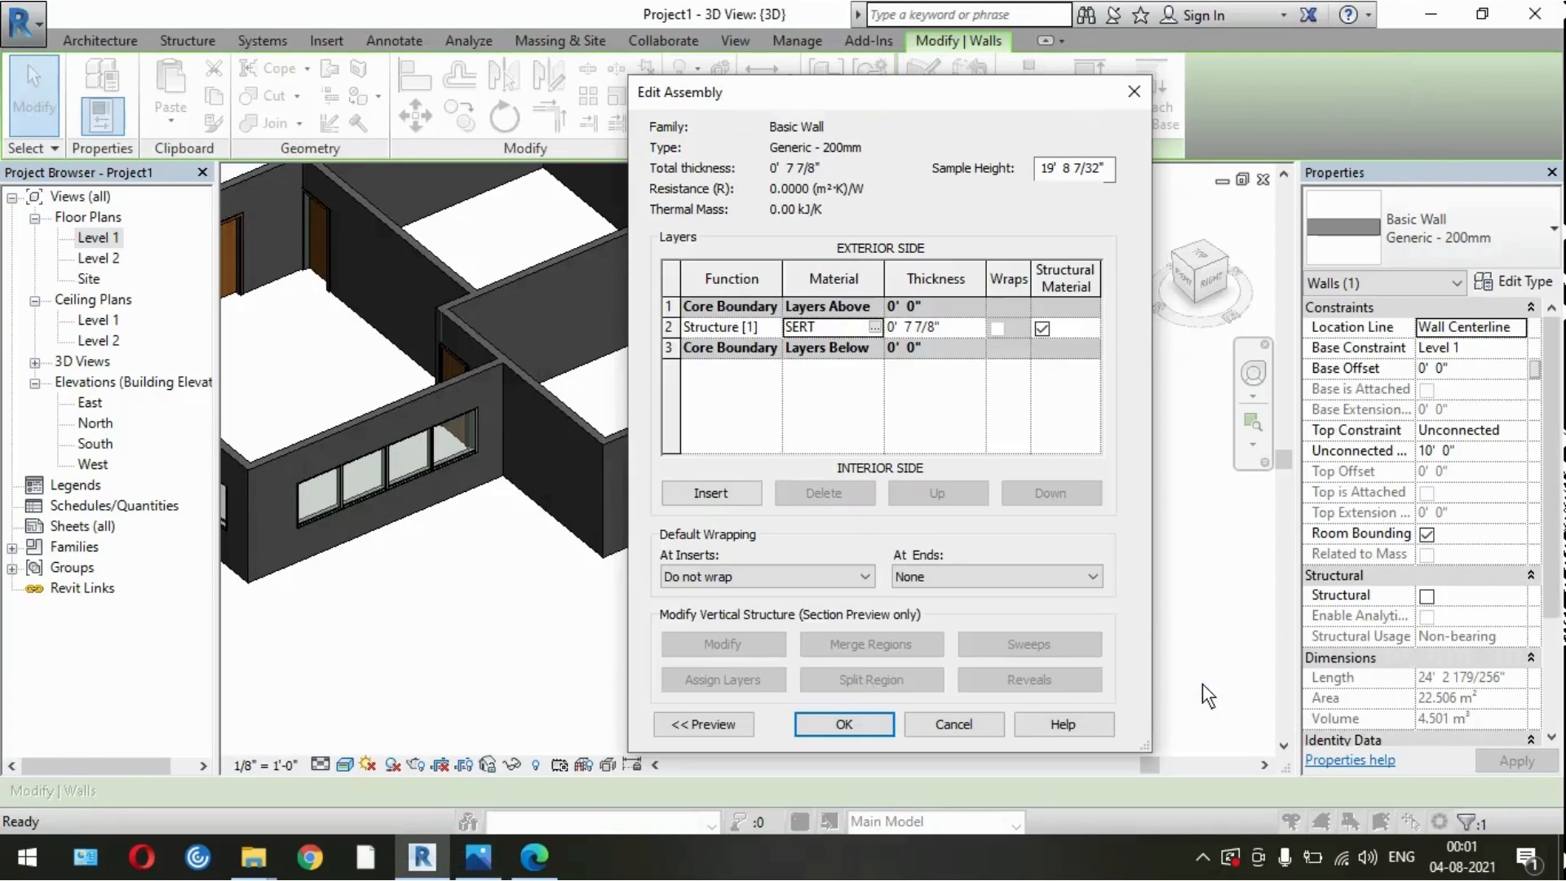
pyautogui.click(849, 725)
pyautogui.click(1052, 722)
pyautogui.click(878, 718)
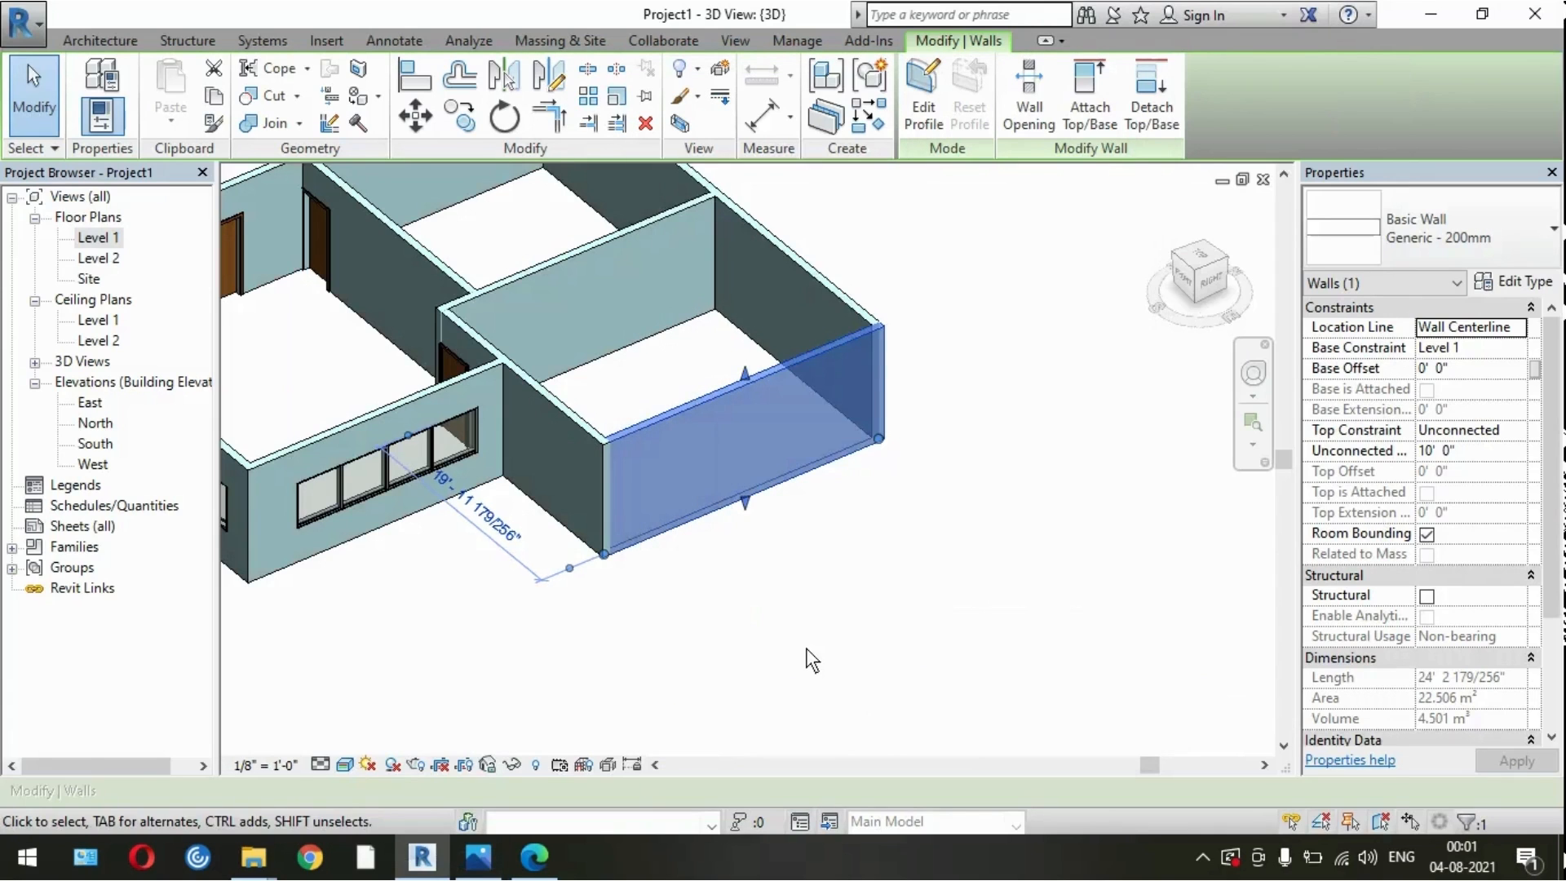
# Step: Deselect the wall, review the repainted building from another angle in 3D and open the Level 1 floor plan
pyautogui.scroll(-5, 1006, 610)
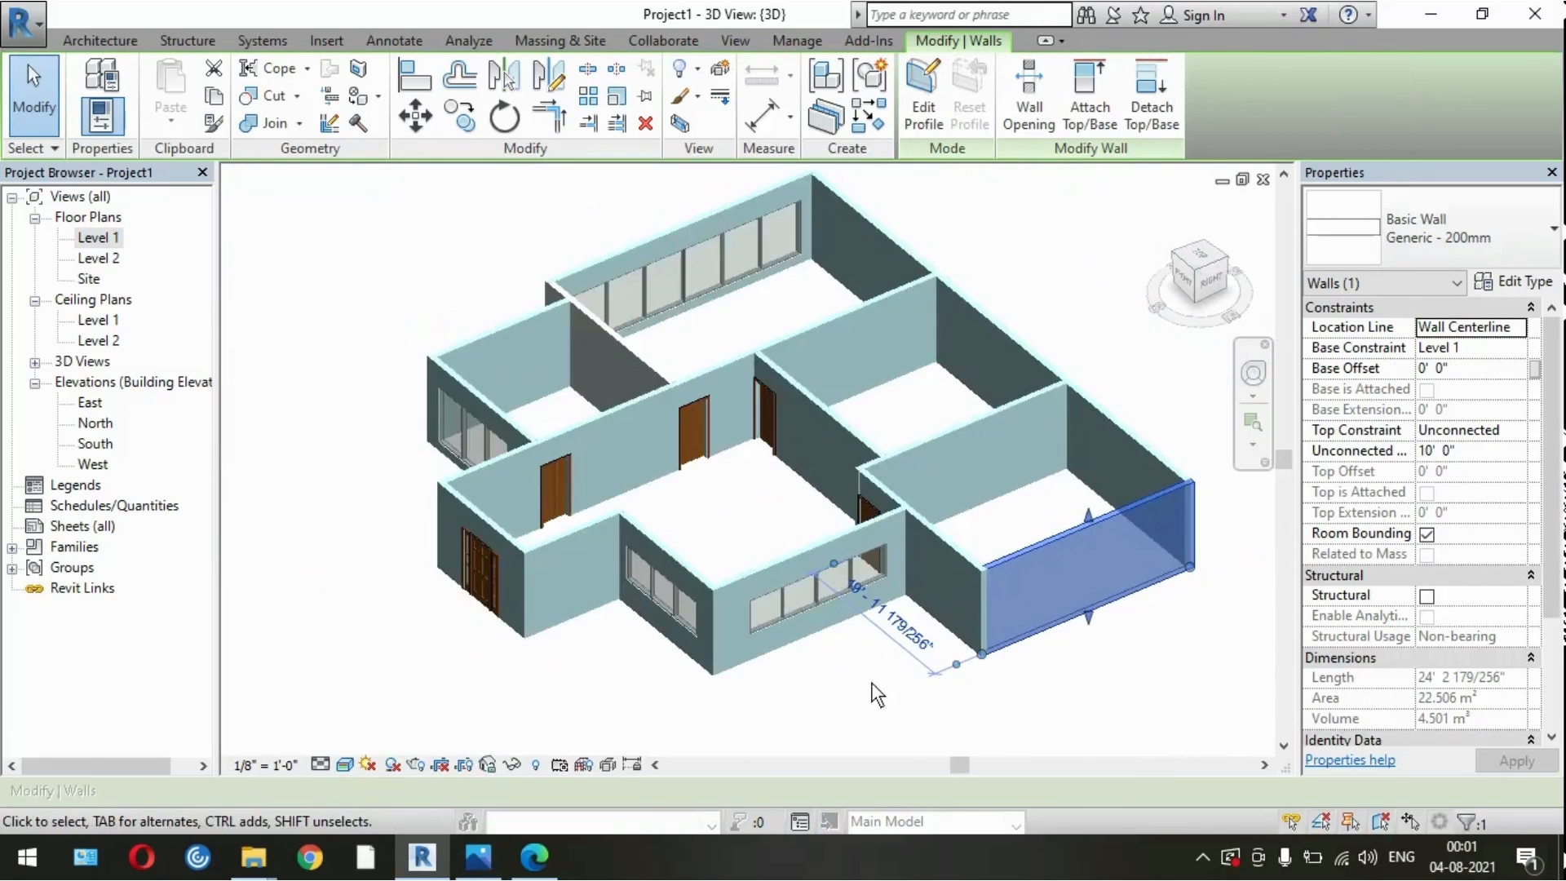
pyautogui.click(870, 708)
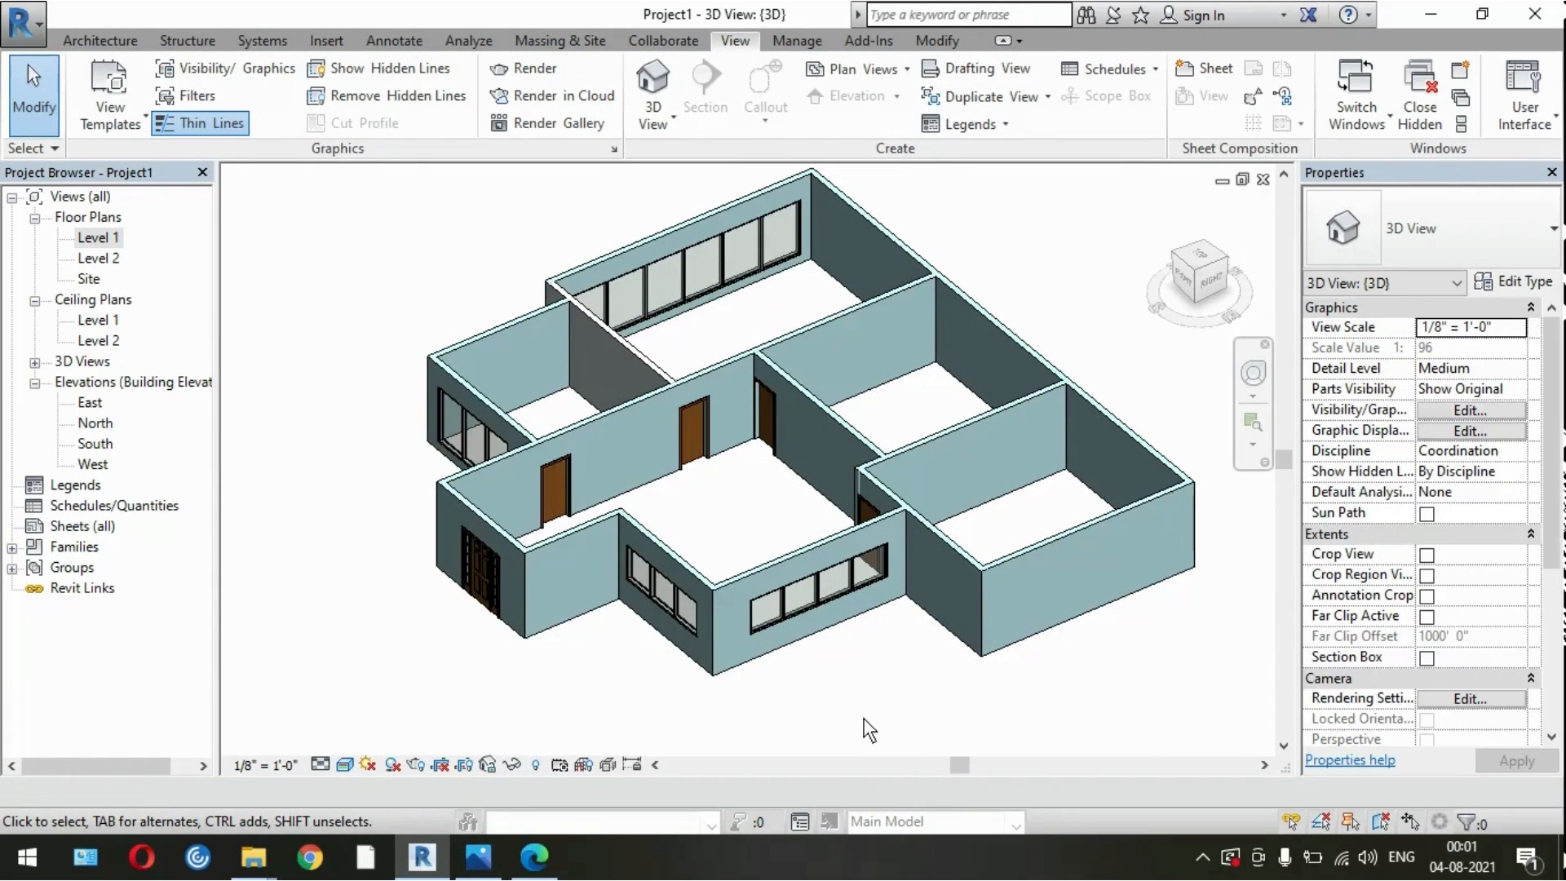
pyautogui.keyDown('shift'); pyautogui.moveTo(870, 707); pyautogui.dragTo(1026, 630, button='middle'); pyautogui.keyUp('shift')
pyautogui.keyDown('shift'); pyautogui.moveTo(1025, 693); pyautogui.dragTo(932, 790, button='middle'); pyautogui.keyUp('shift')
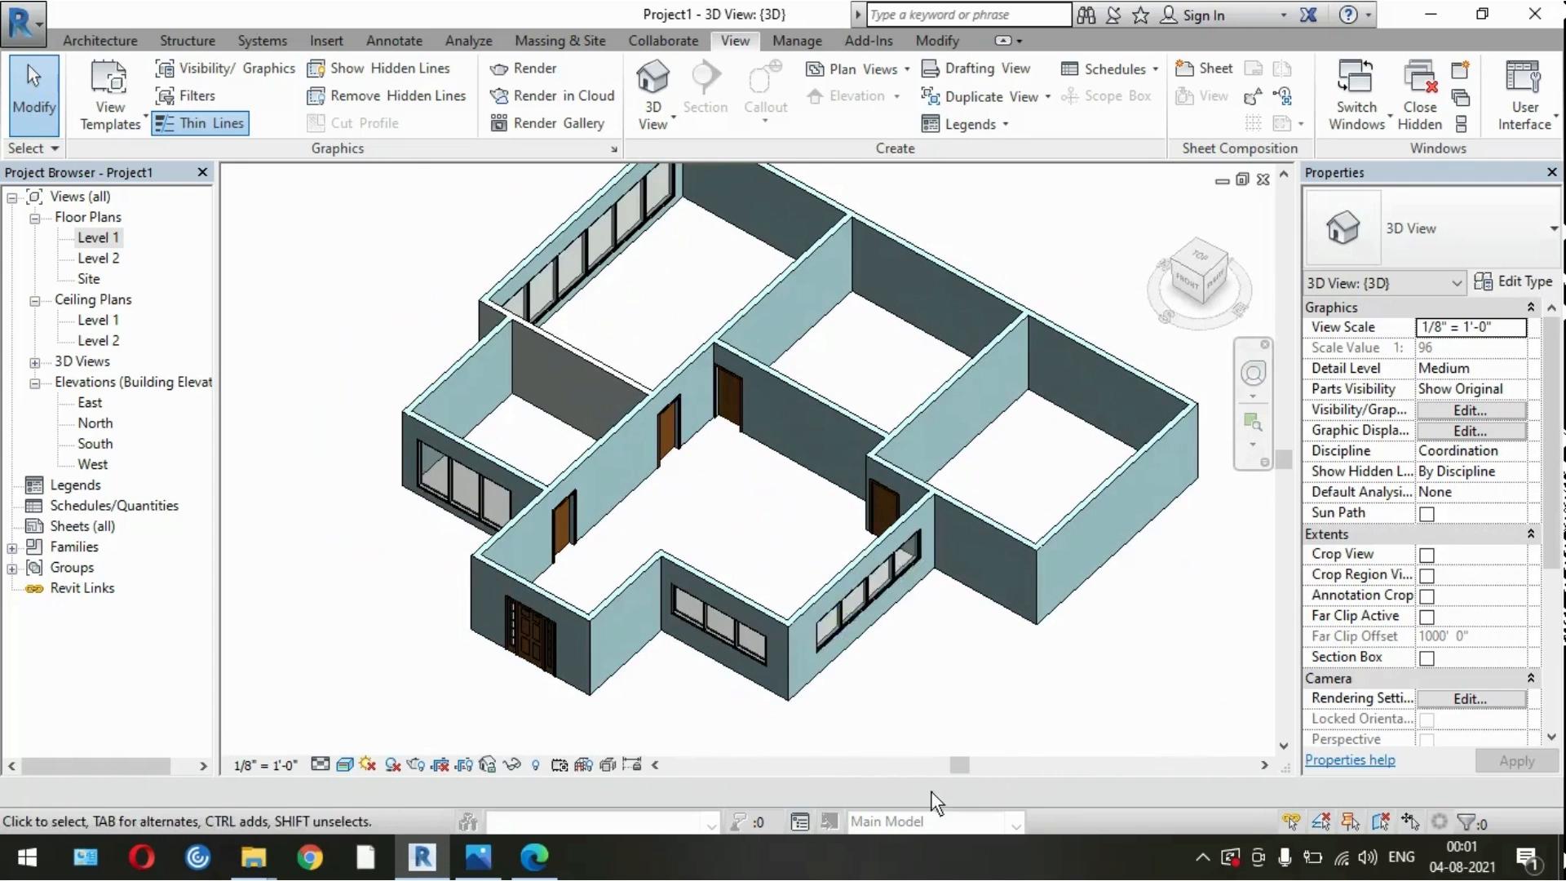
pyautogui.doubleClick(94, 237)
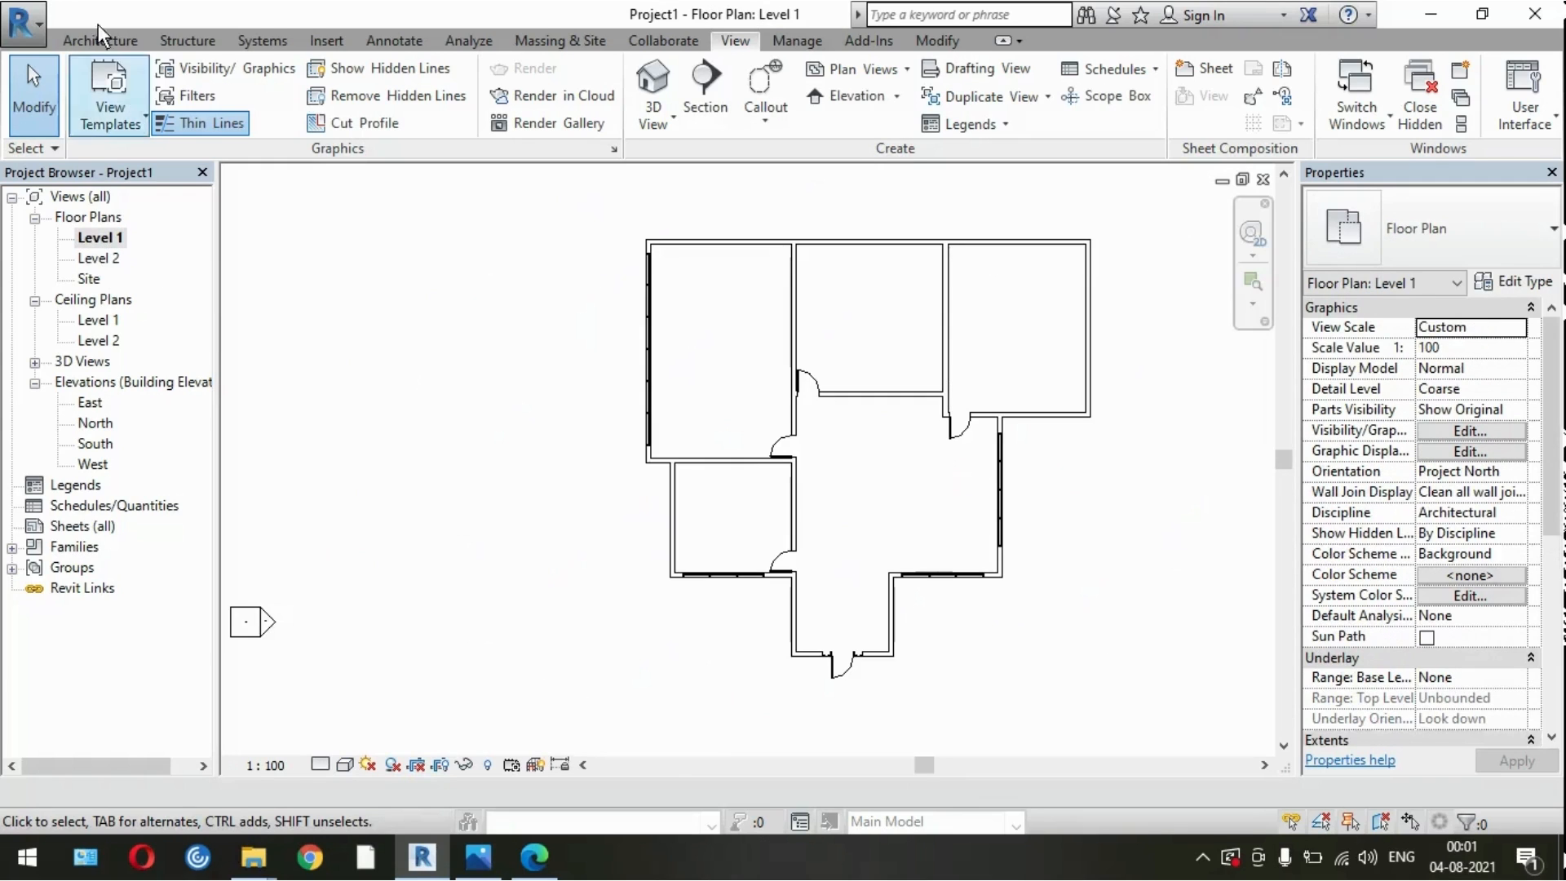
pyautogui.click(86, 41)
pyautogui.click(96, 122)
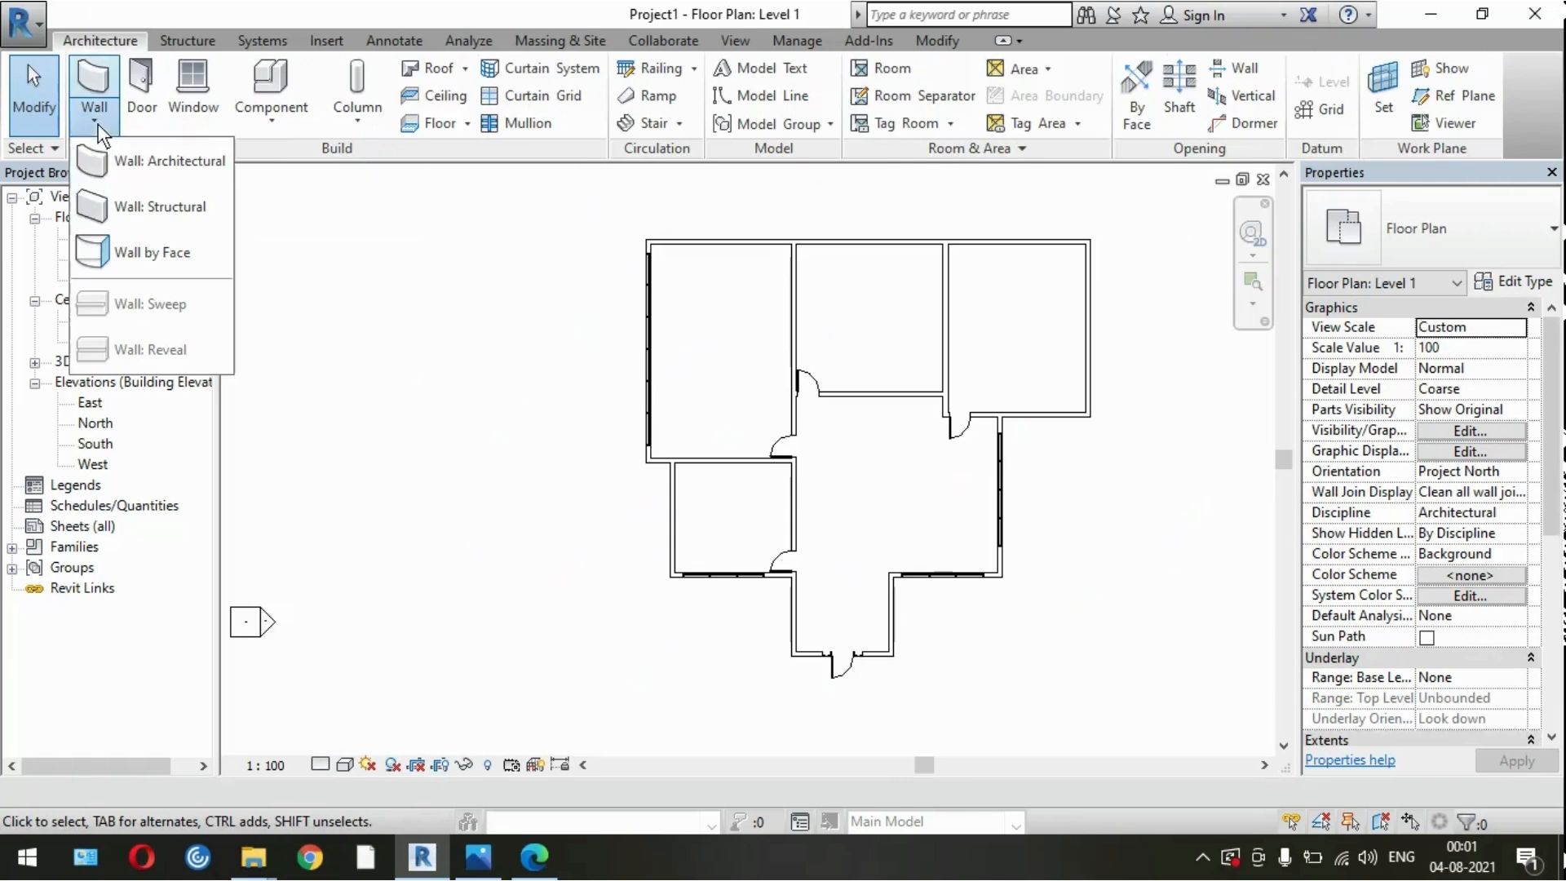
pyautogui.click(155, 160)
# Step: Start an architectural floor and sketch a rectangular boundary about 30' long along the walls of the plan's upper-left room
pyautogui.click(100, 42)
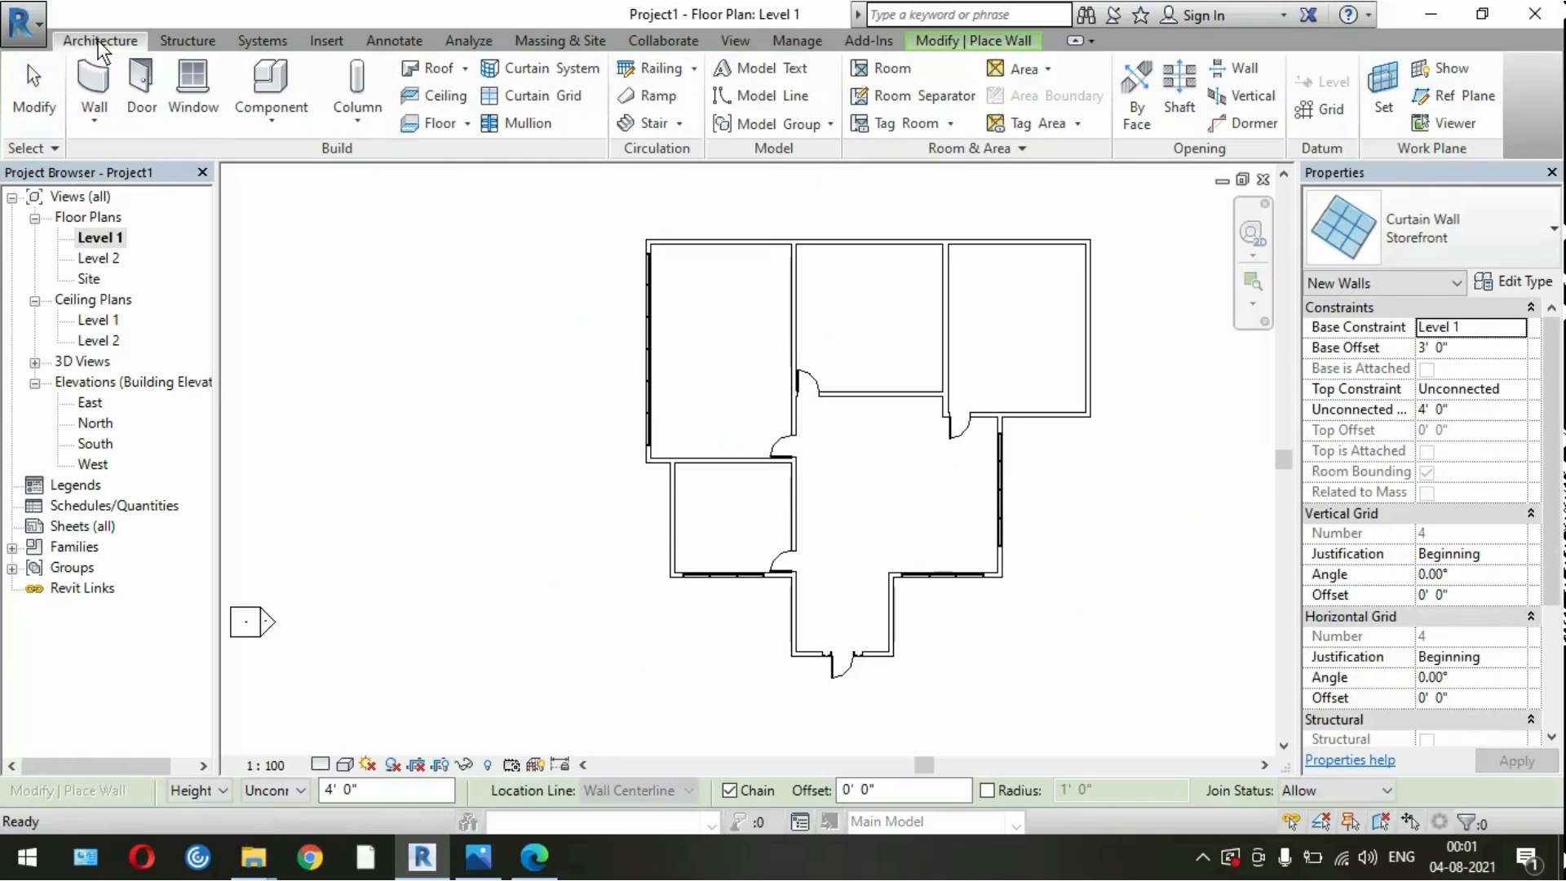
pyautogui.click(468, 124)
pyautogui.click(467, 157)
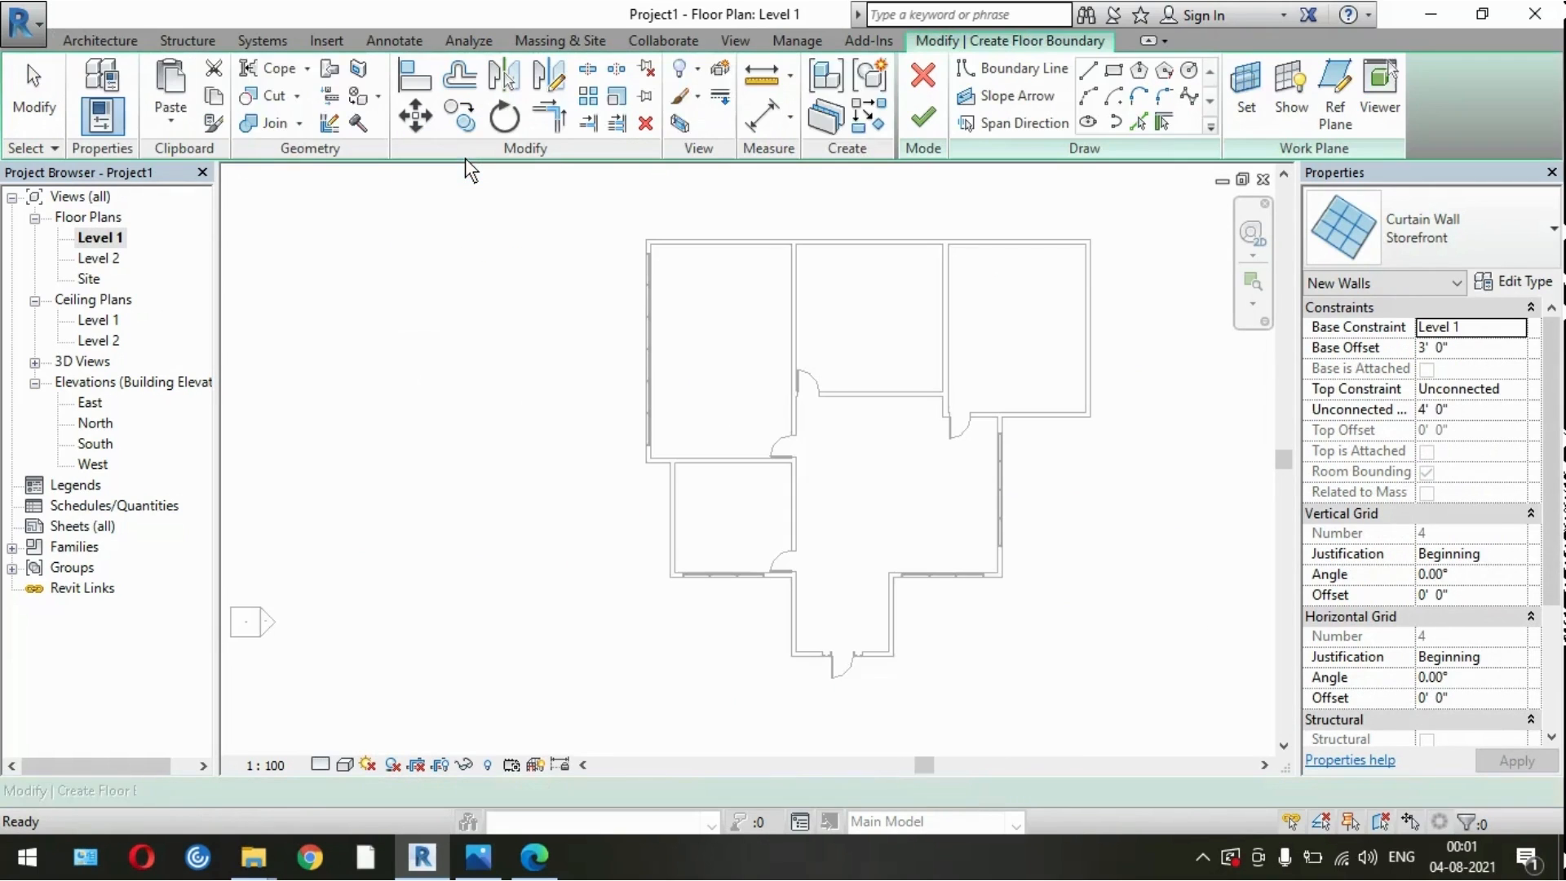
pyautogui.click(1114, 73)
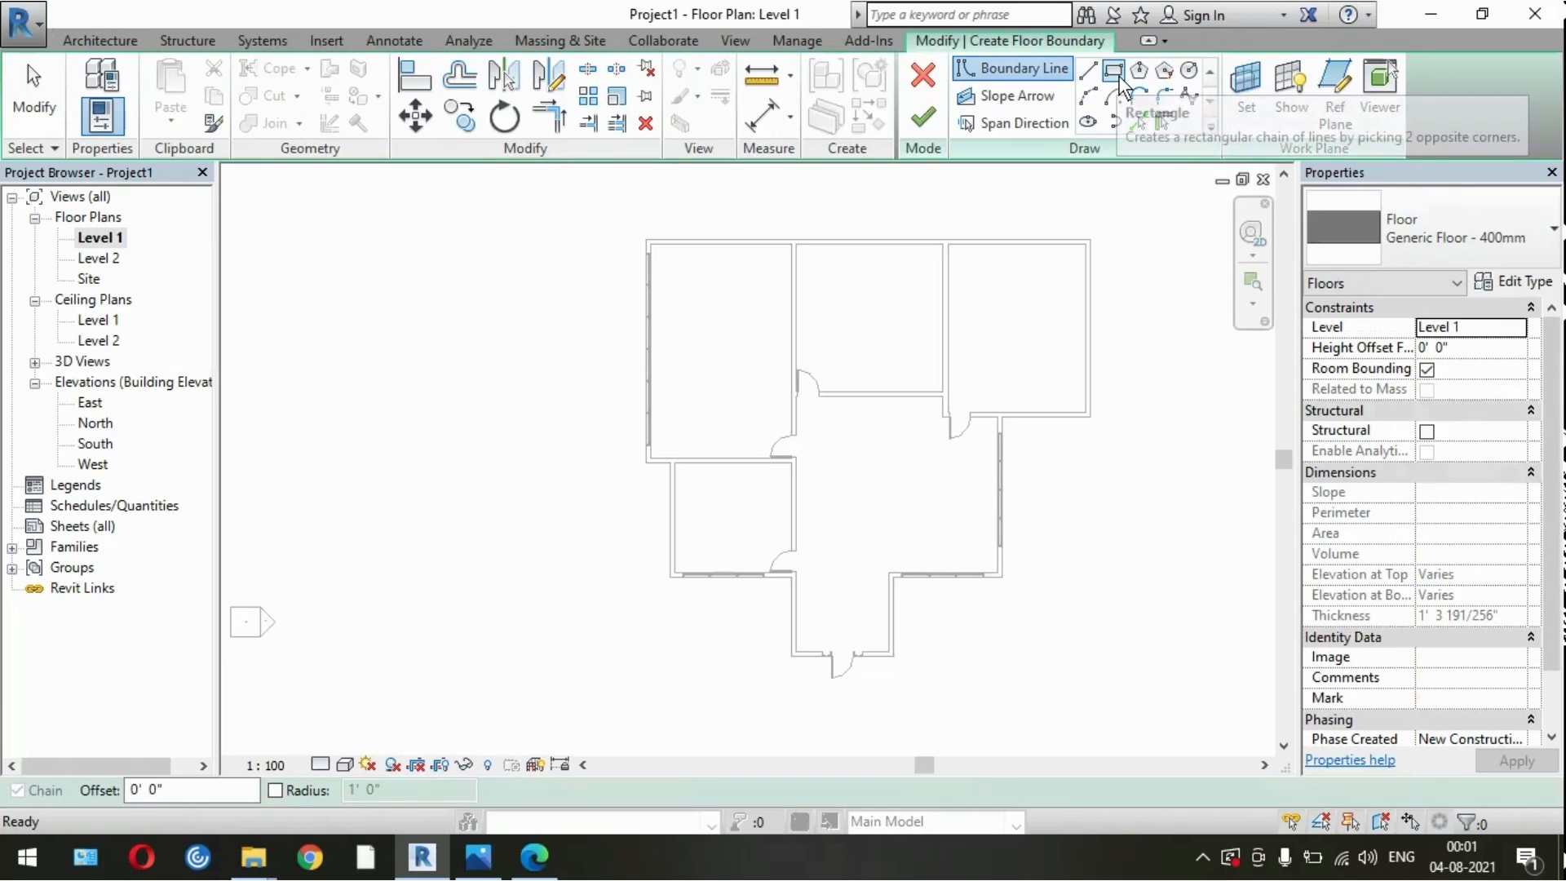
pyautogui.scroll(3, 735, 400)
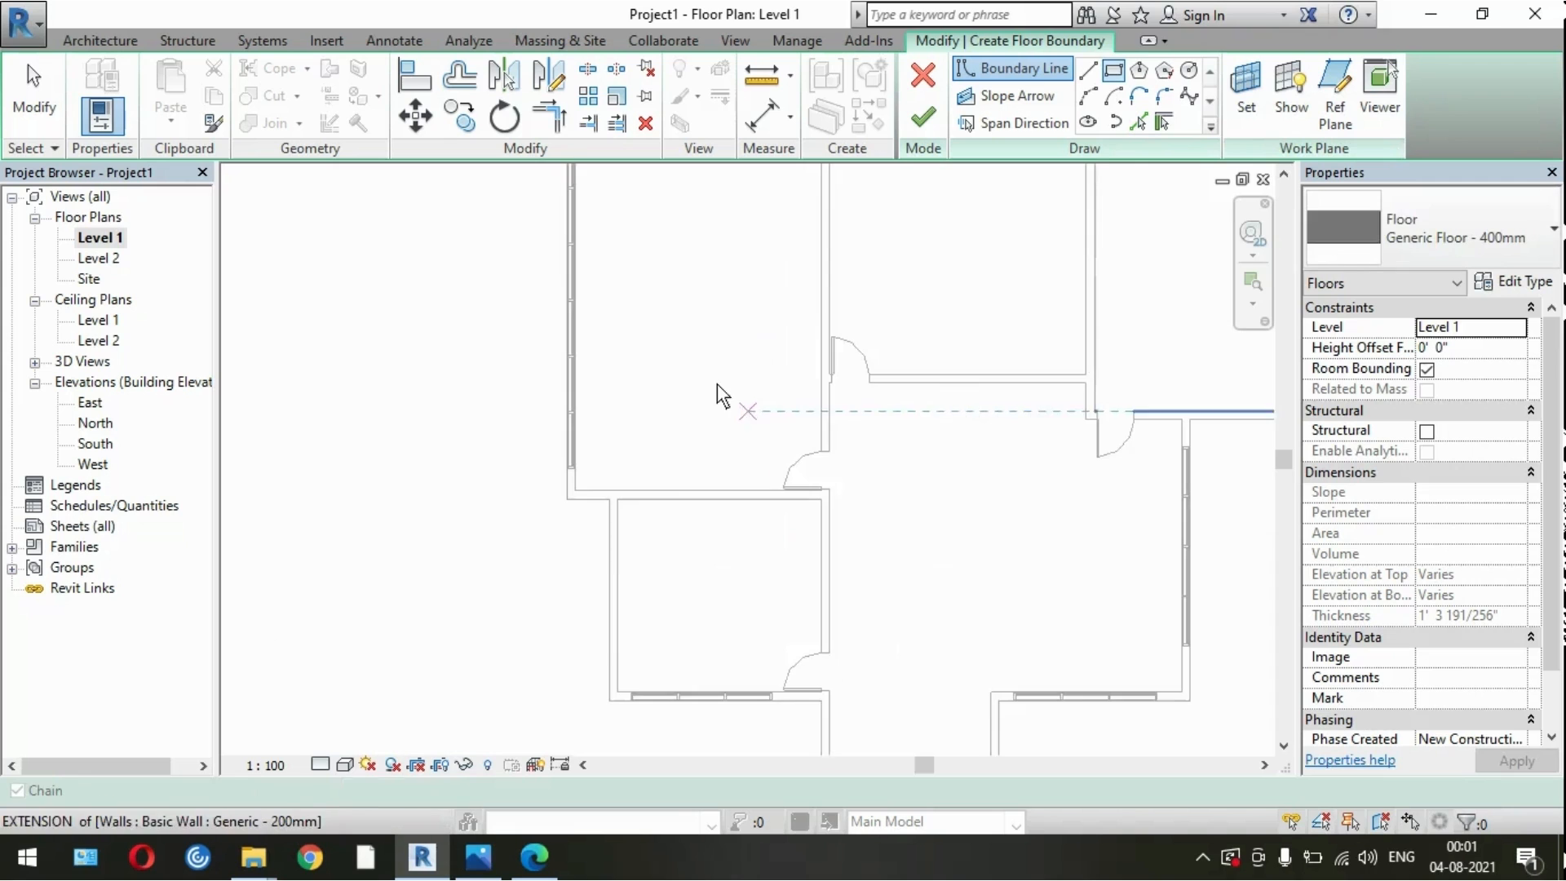
pyautogui.scroll(-4, 652, 355)
pyautogui.scroll(4, 632, 310)
pyautogui.scroll(1, 621, 281)
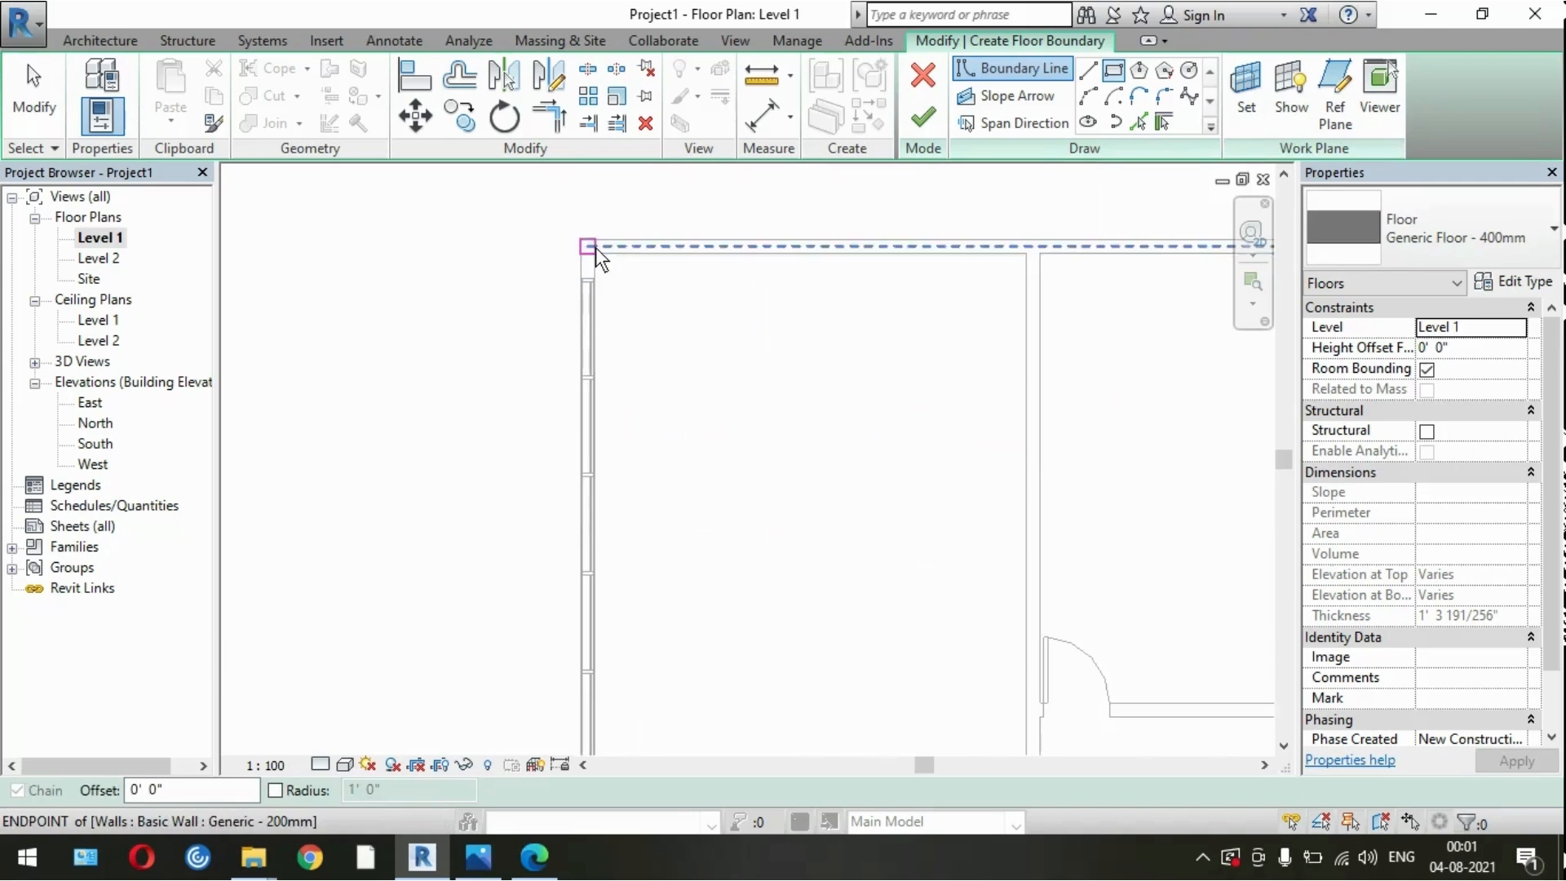
pyautogui.click(599, 252)
pyautogui.scroll(-3, 697, 387)
pyautogui.scroll(2, 773, 534)
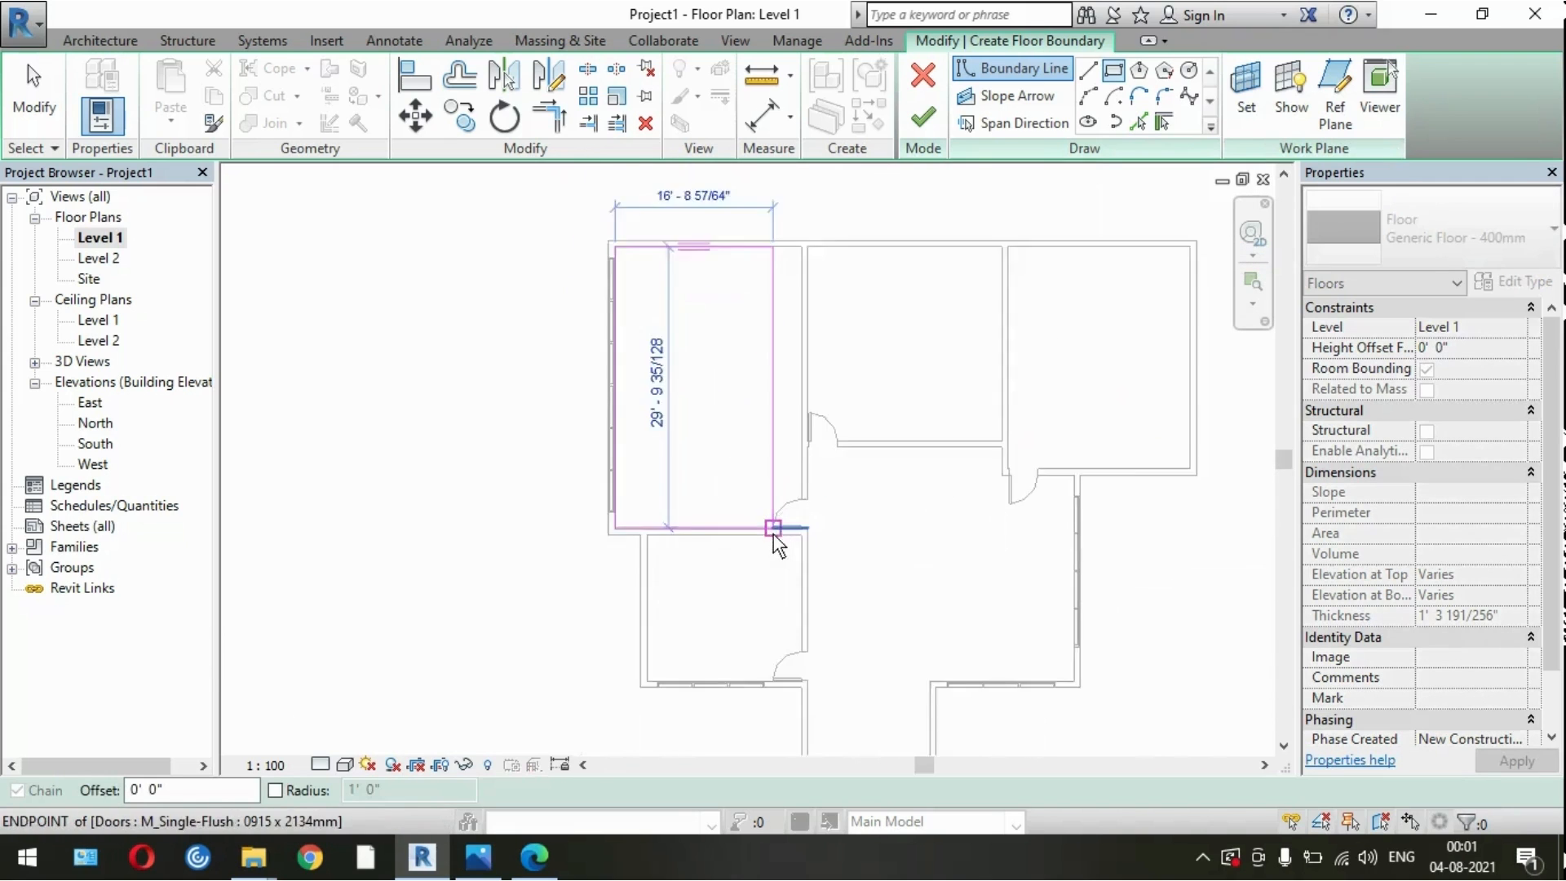
pyautogui.scroll(4, 799, 542)
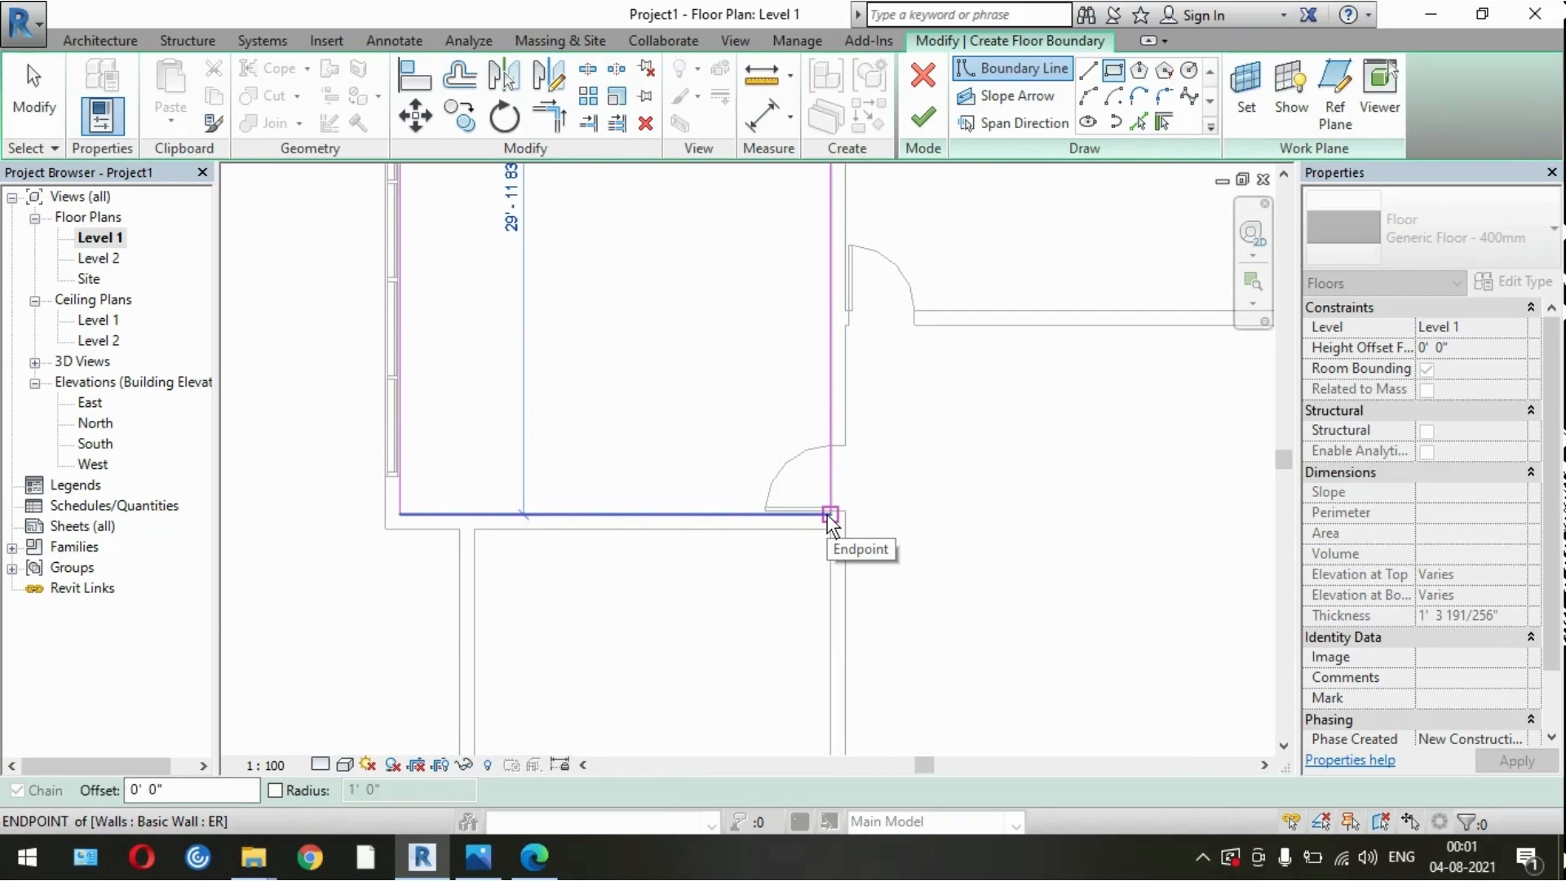
pyautogui.click(827, 514)
pyautogui.scroll(-2, 868, 406)
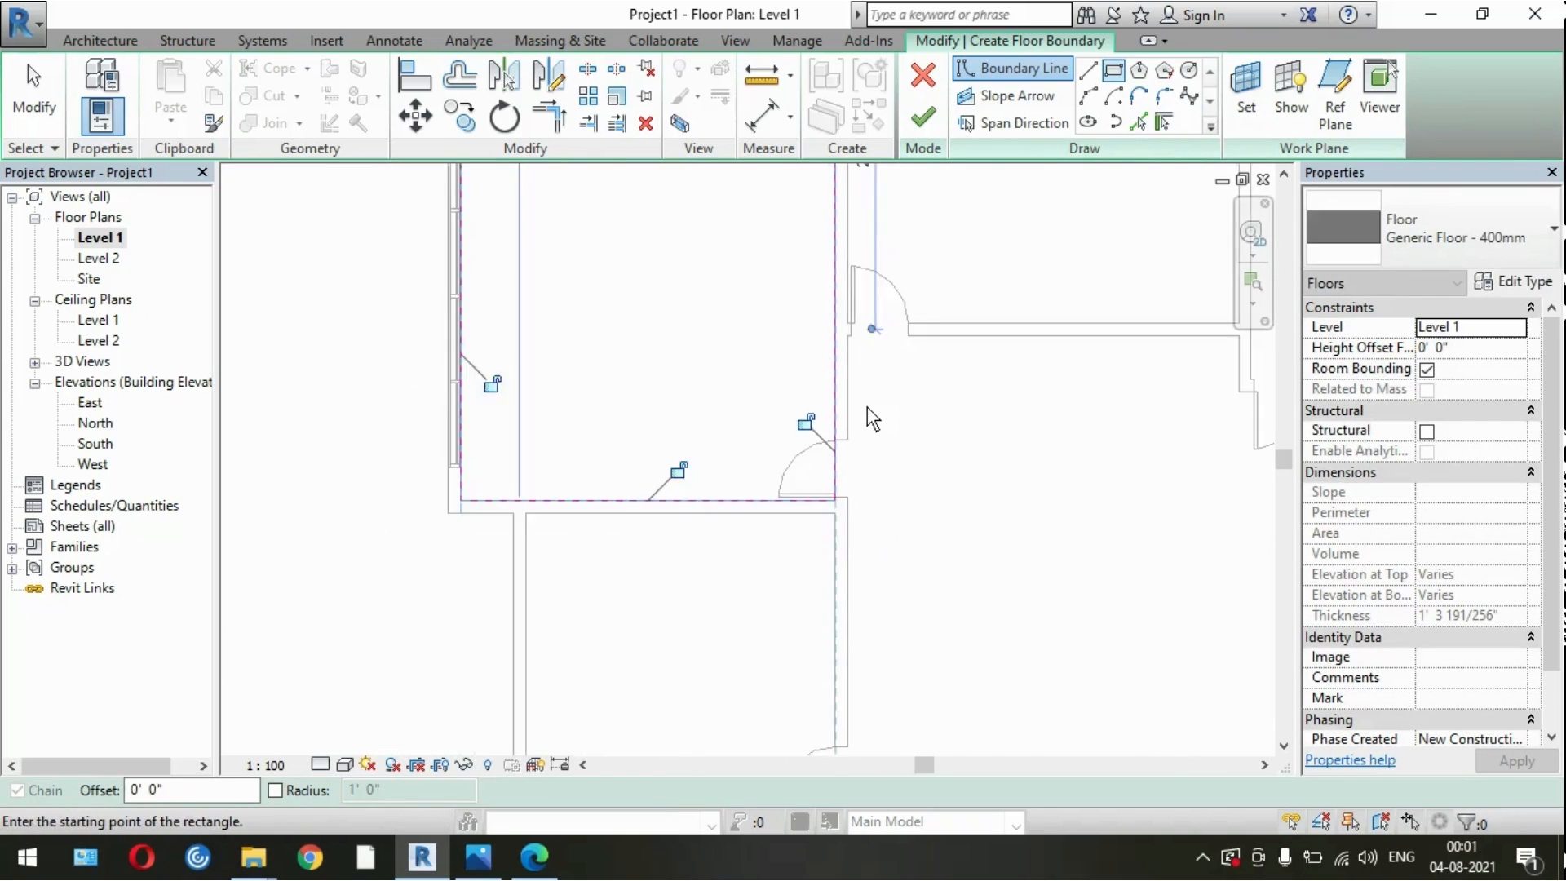
# Step: Add a rectangular floor boundary along the inner wall faces of the upper-right room and finish the floor sketch
pyautogui.scroll(-2, 873, 404)
pyautogui.scroll(2, 1085, 277)
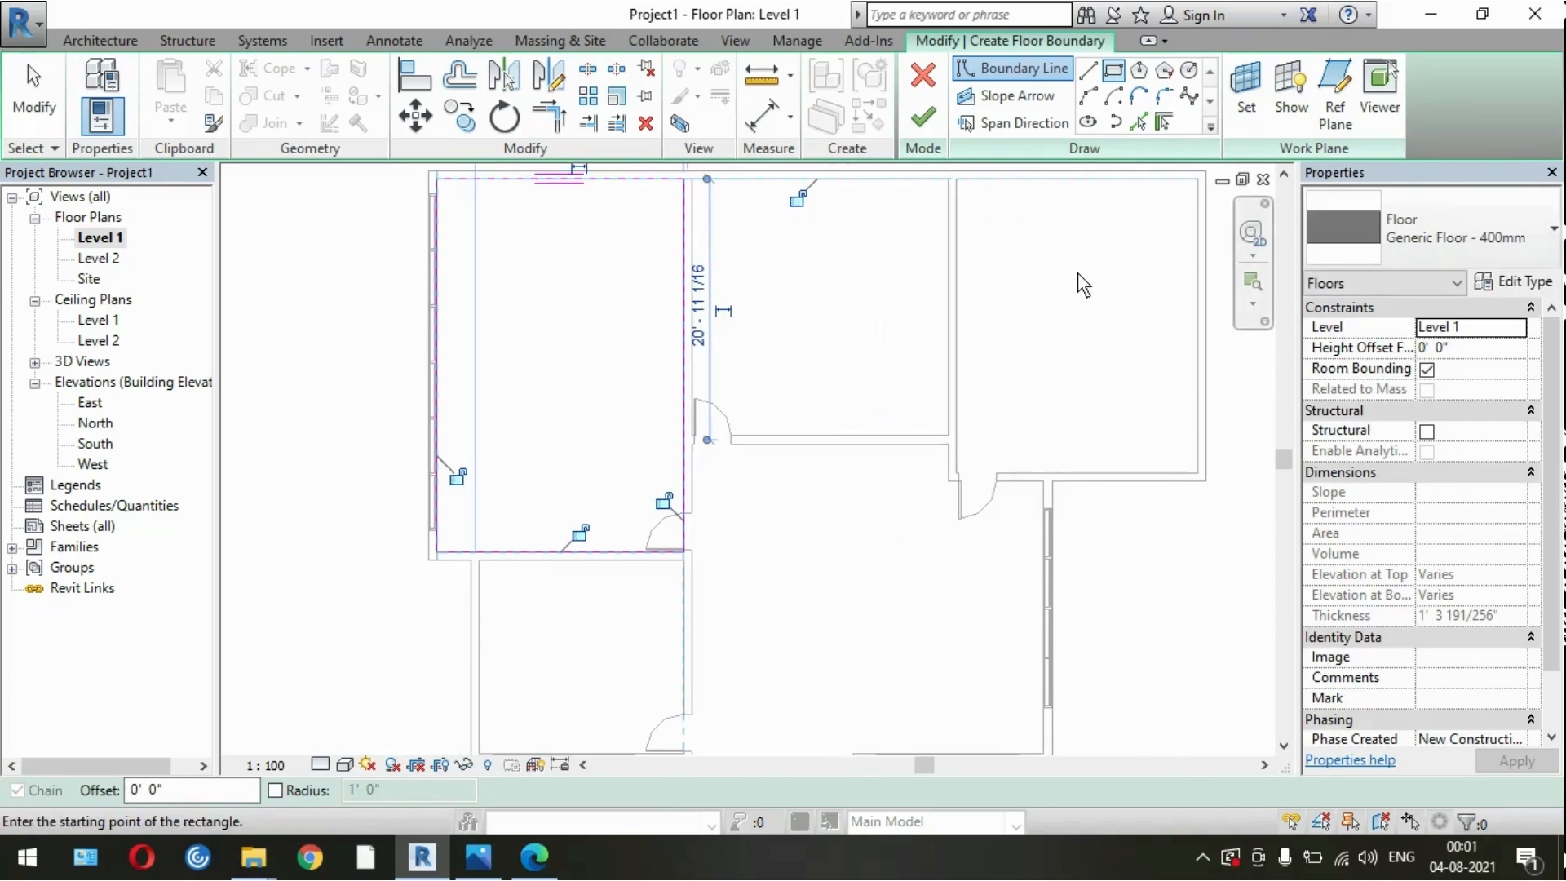
pyautogui.scroll(-2, 1021, 469)
pyautogui.scroll(3, 1098, 269)
pyautogui.click(907, 239)
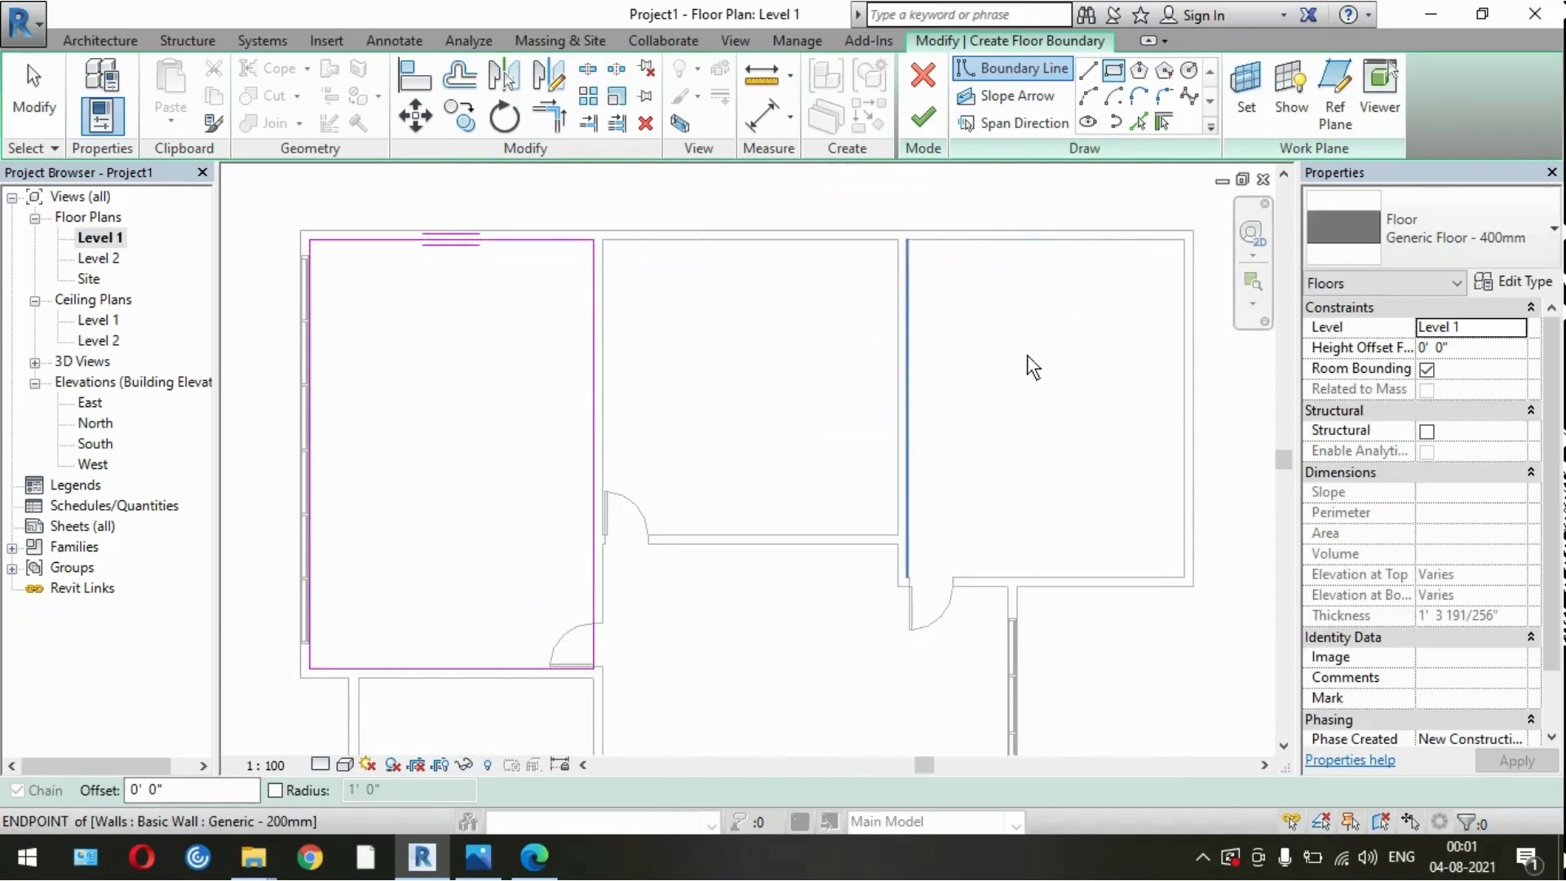
pyautogui.click(1185, 578)
pyautogui.scroll(-5, 923, 499)
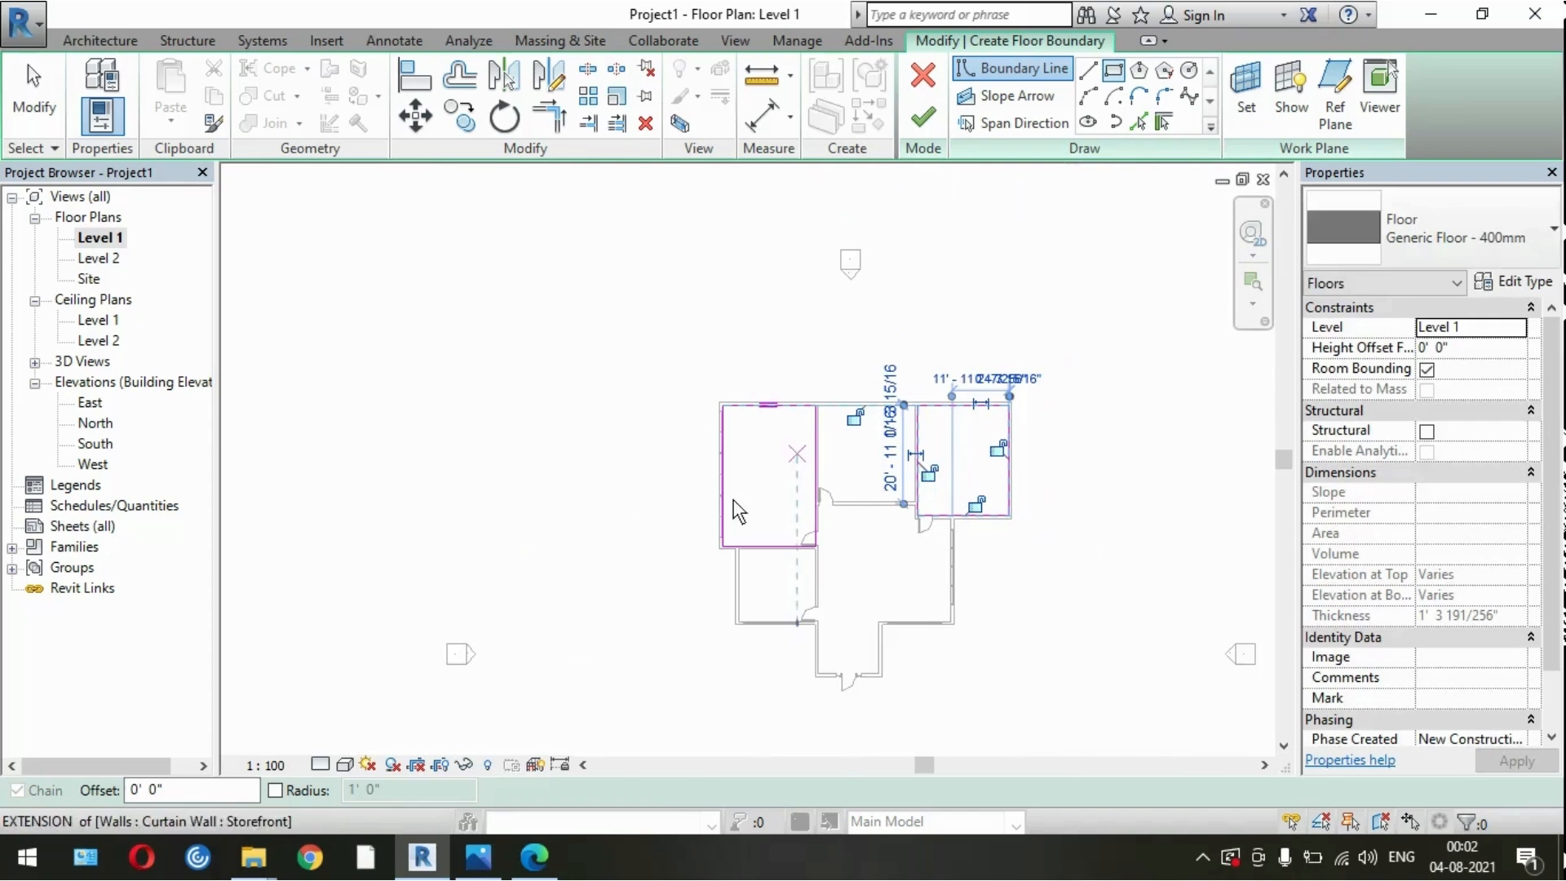
pyautogui.click(923, 119)
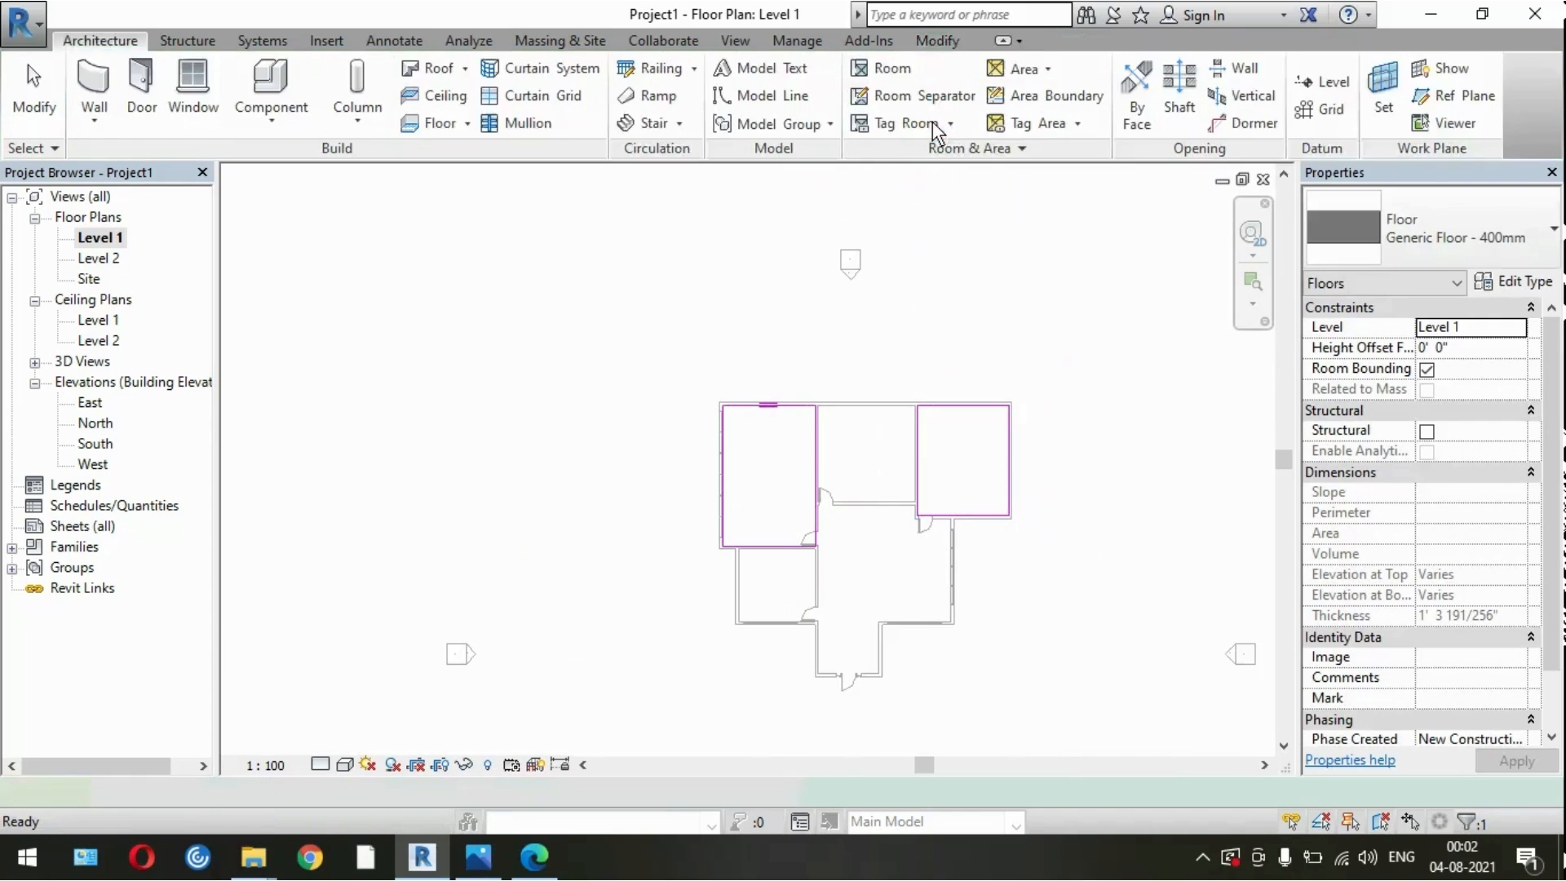
# Step: Duplicate the floor's Generic Floor - 400mm type under the name WR
pyautogui.click(1524, 283)
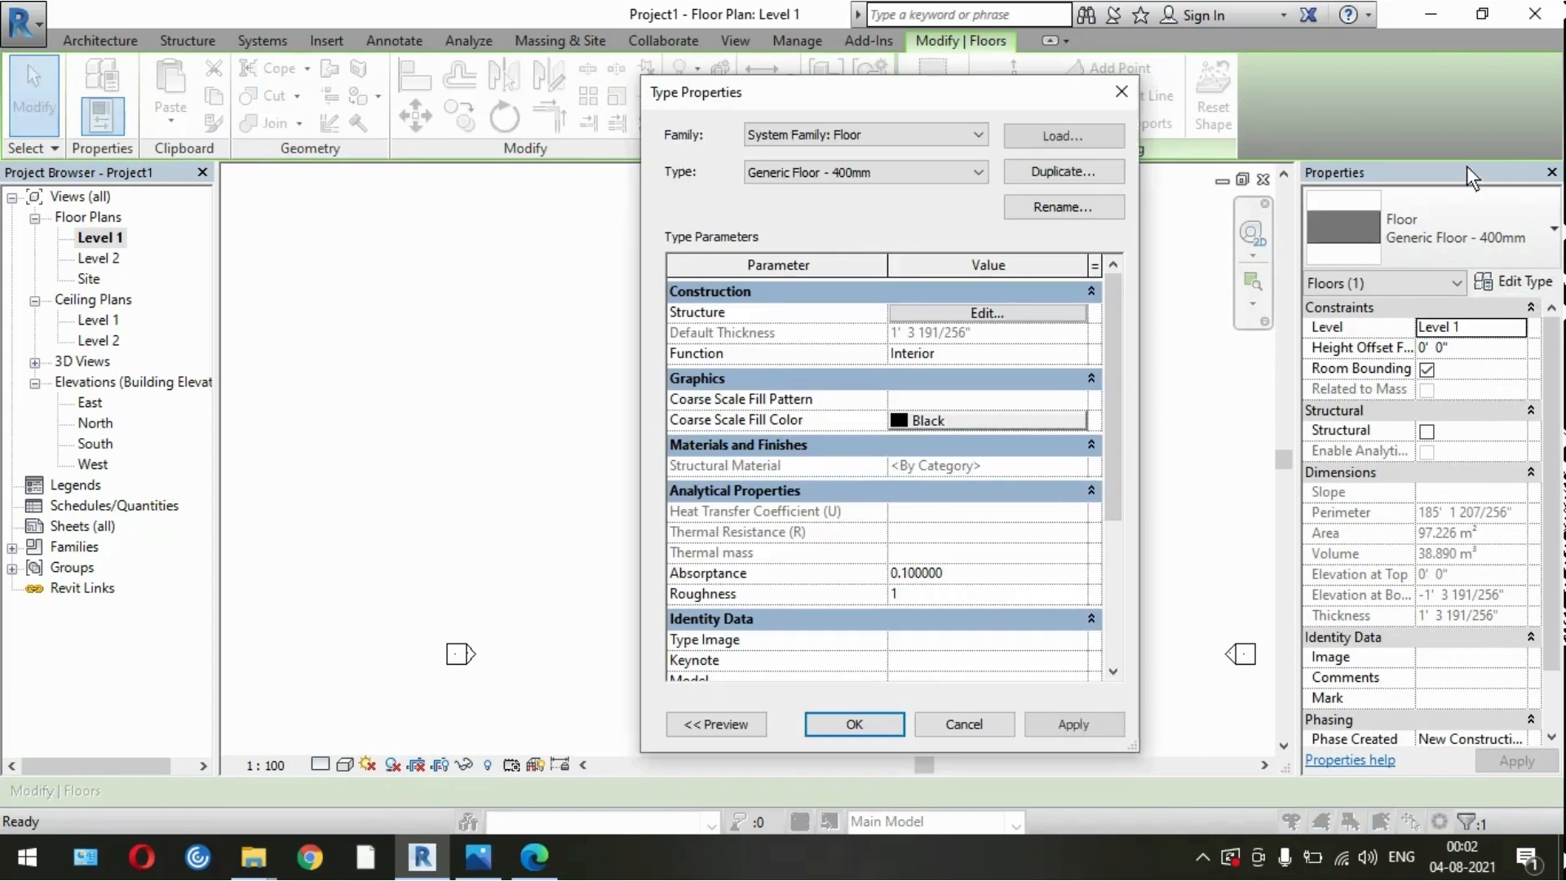
pyautogui.click(1080, 172)
pyautogui.write('WR')
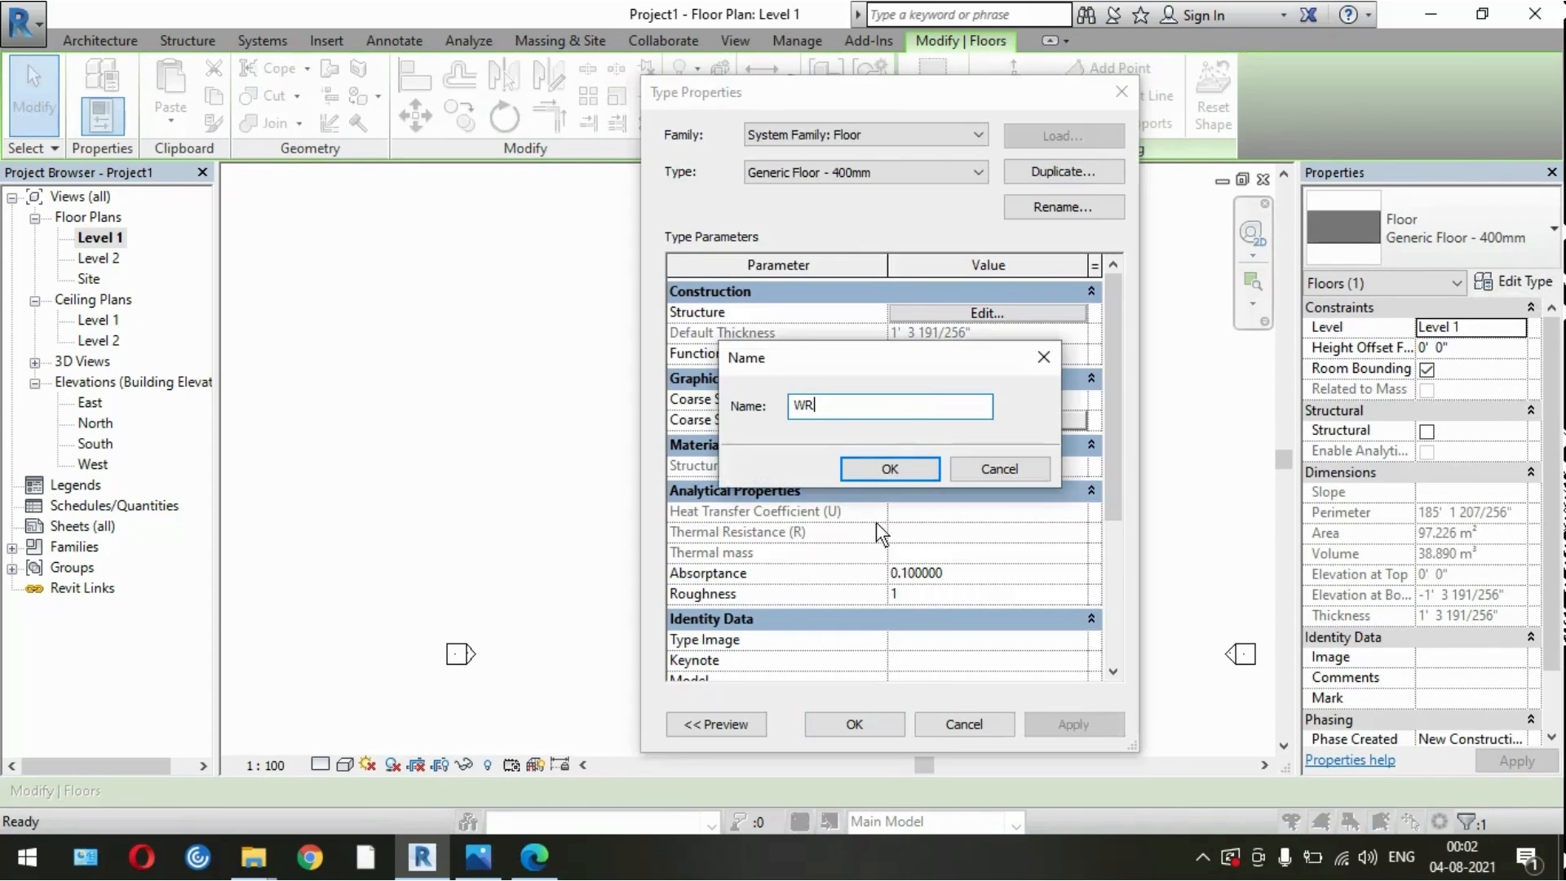
pyautogui.click(877, 477)
# Step: For the WR floor's structure layer, duplicate the Sash material and name the copy FG
pyautogui.click(1010, 315)
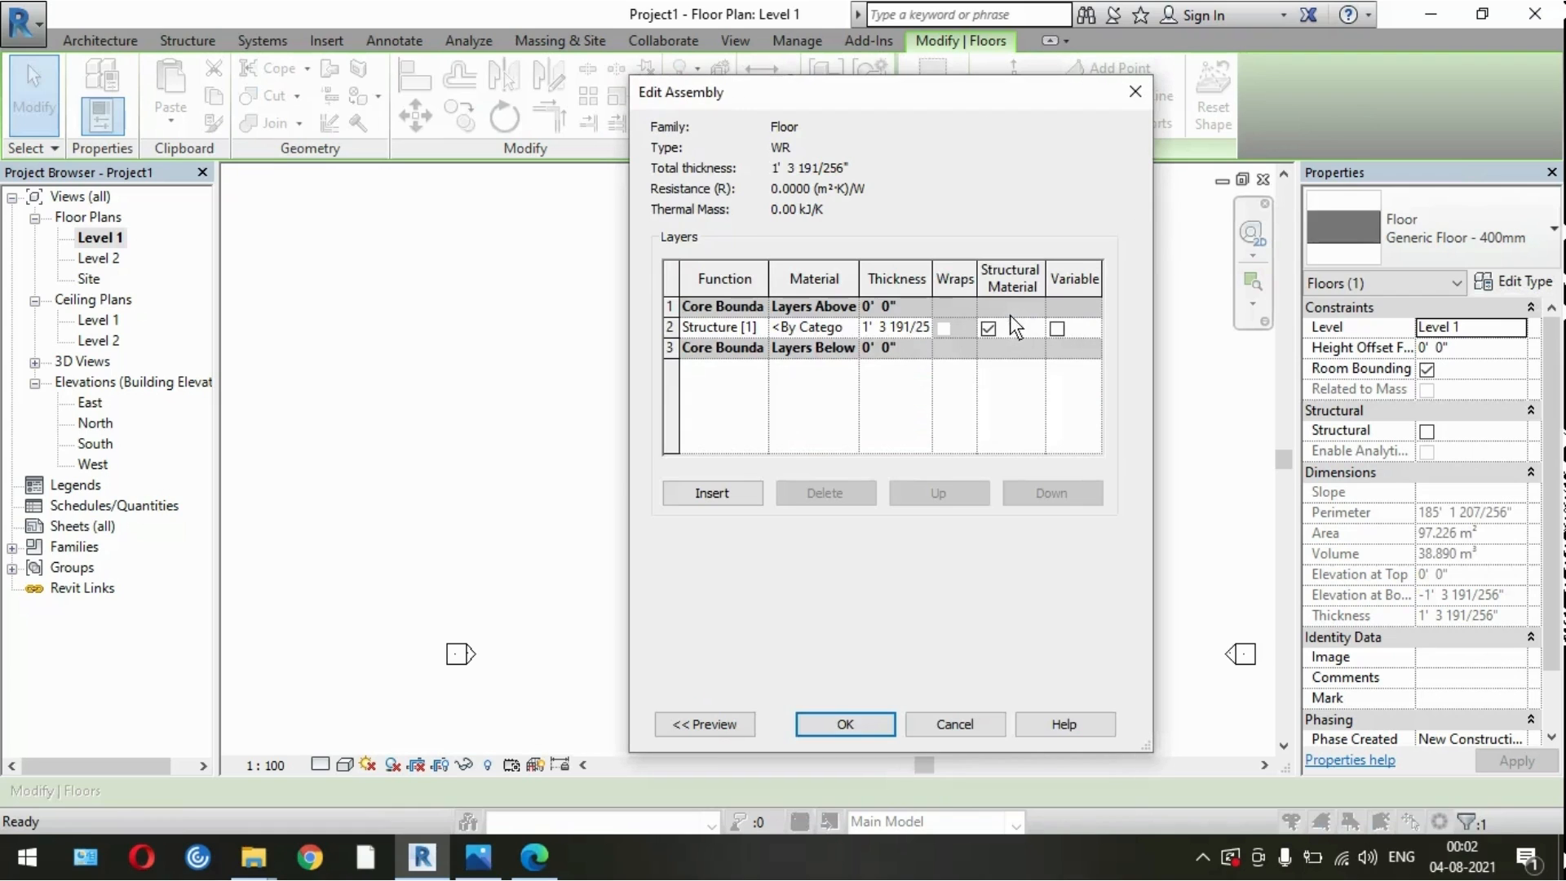
pyautogui.click(850, 327)
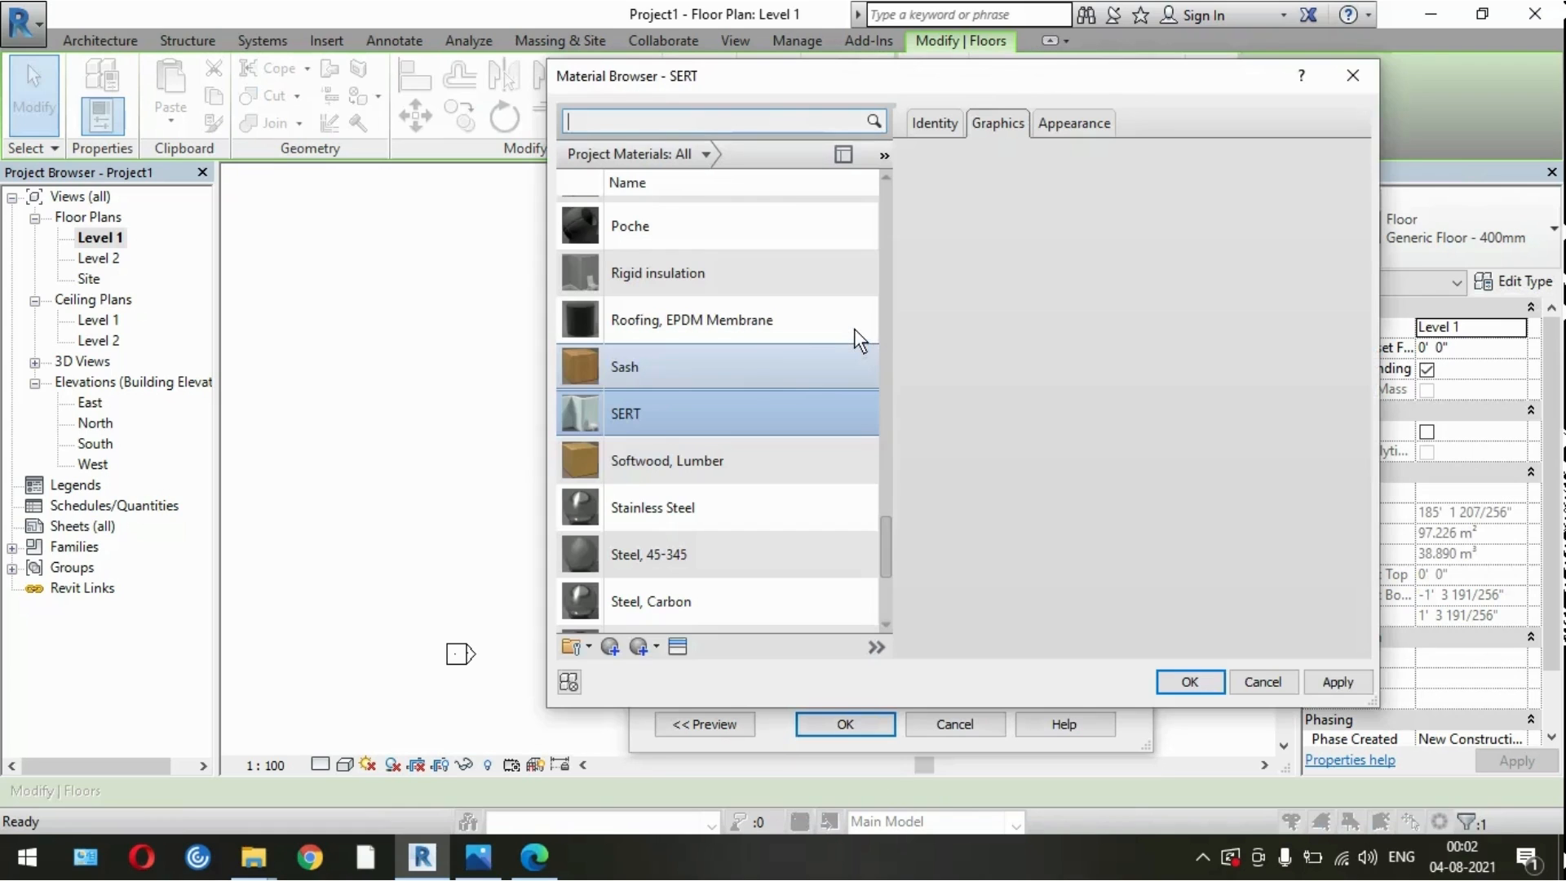
pyautogui.click(779, 366)
pyautogui.rightClick(780, 365)
pyautogui.click(816, 400)
pyautogui.write('FG')
# Step: Give the FG material the American Cherry appearance from the library's wood flooring assets
pyautogui.click(648, 647)
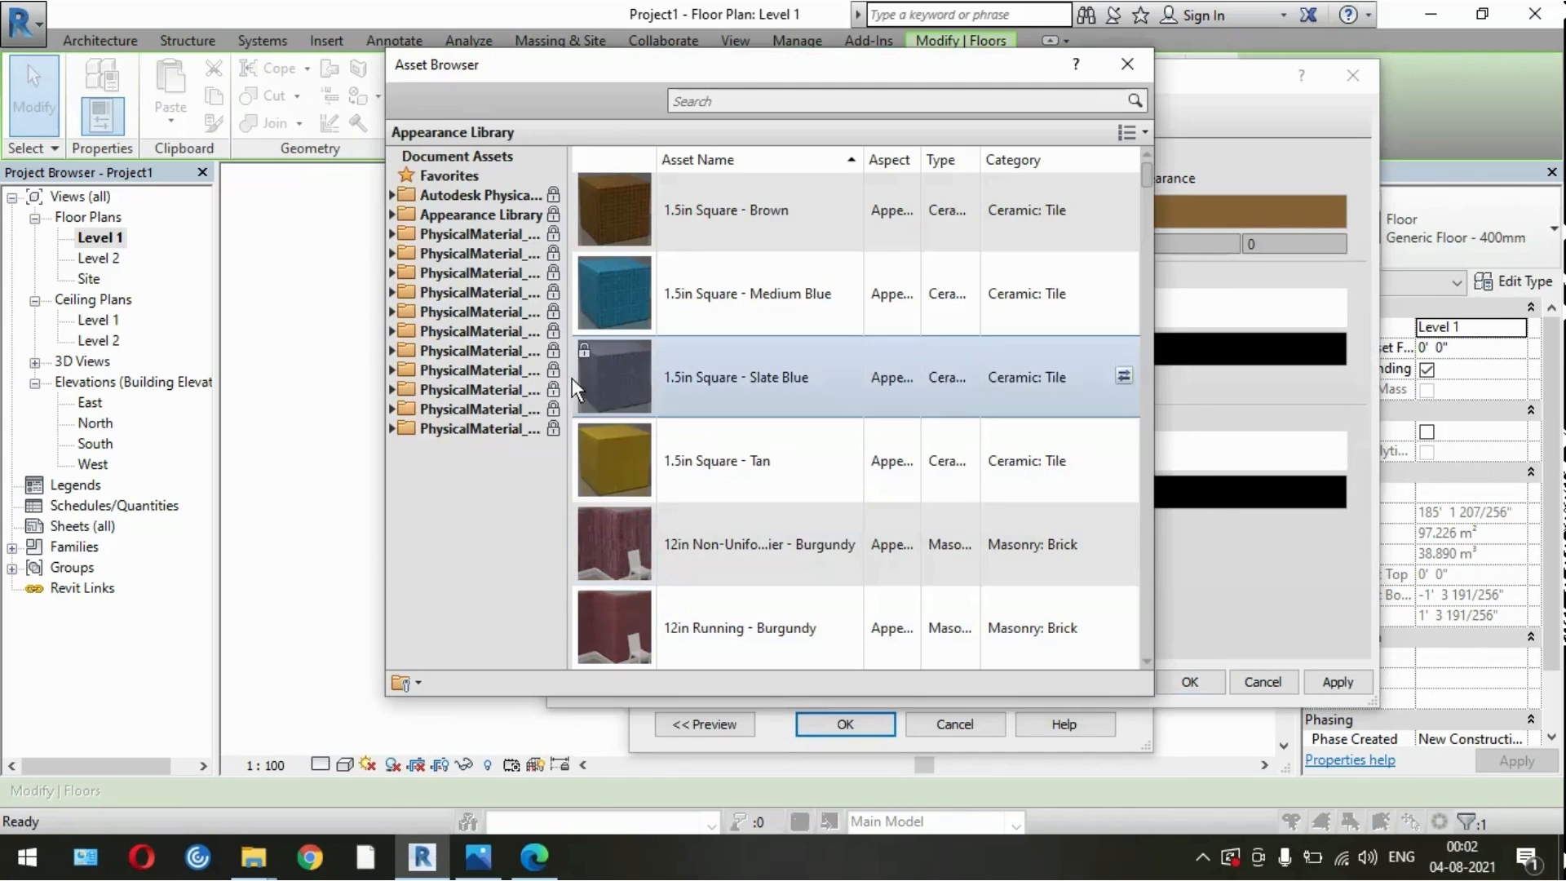
pyautogui.click(393, 214)
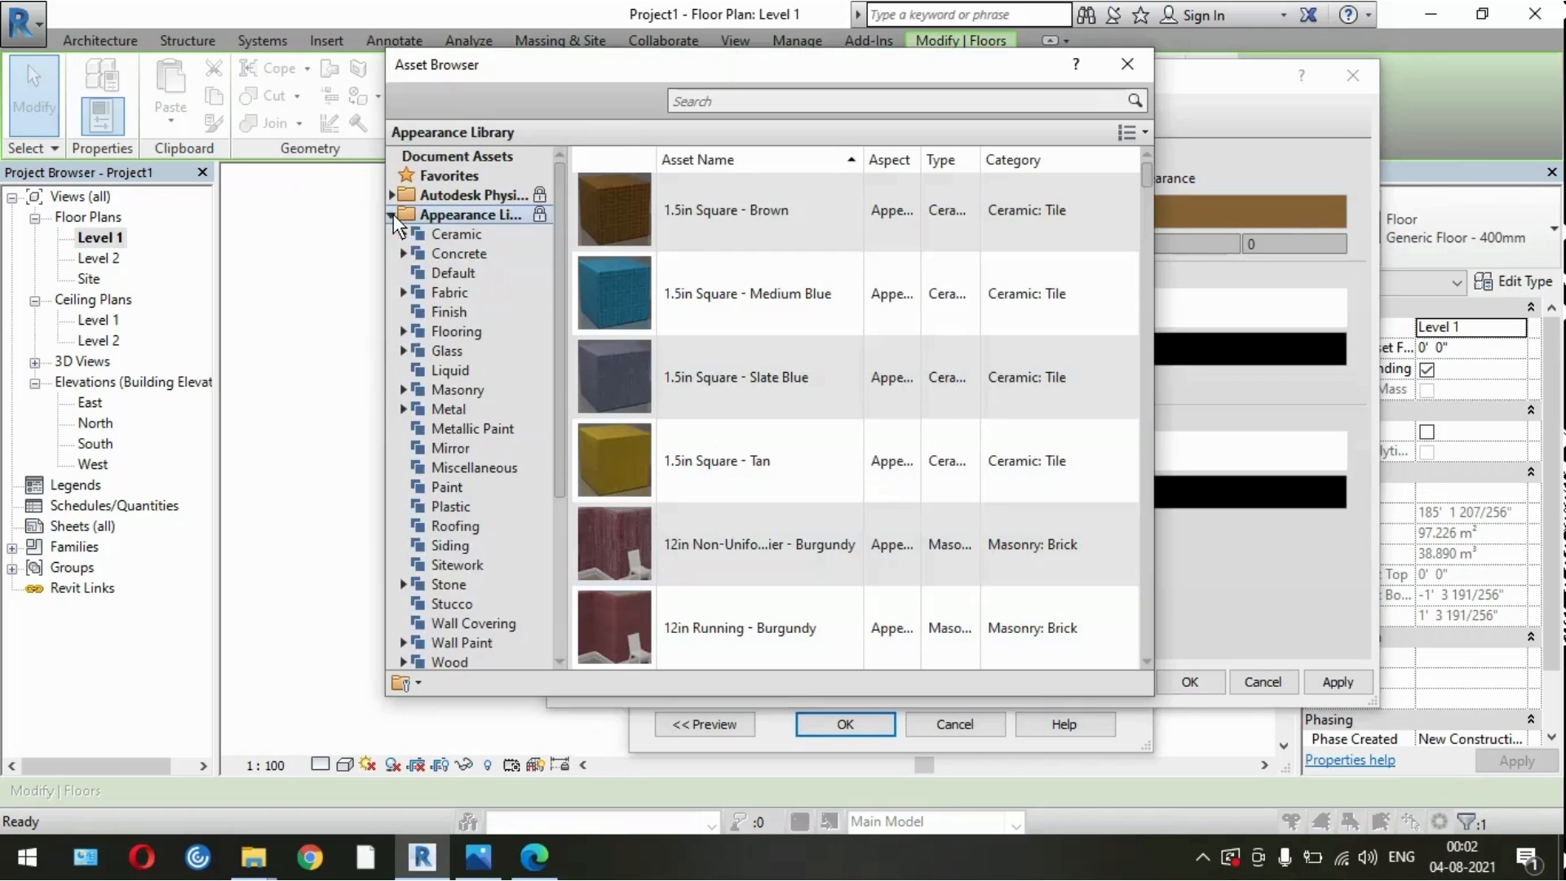
pyautogui.moveTo(555, 225); pyautogui.dragTo(560, 315)
pyautogui.click(406, 197)
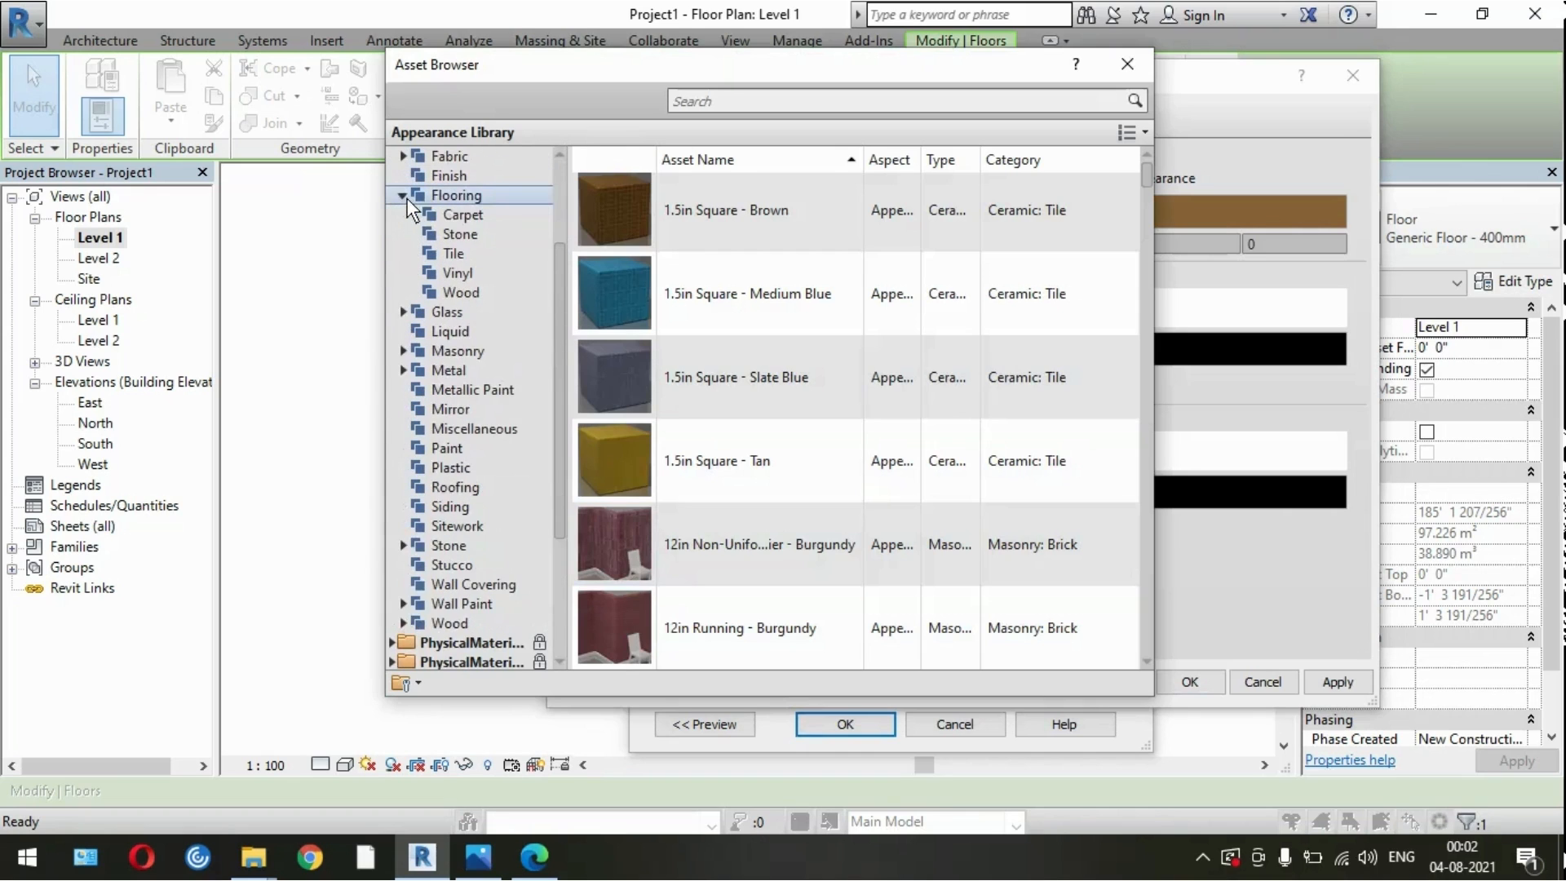
pyautogui.click(487, 234)
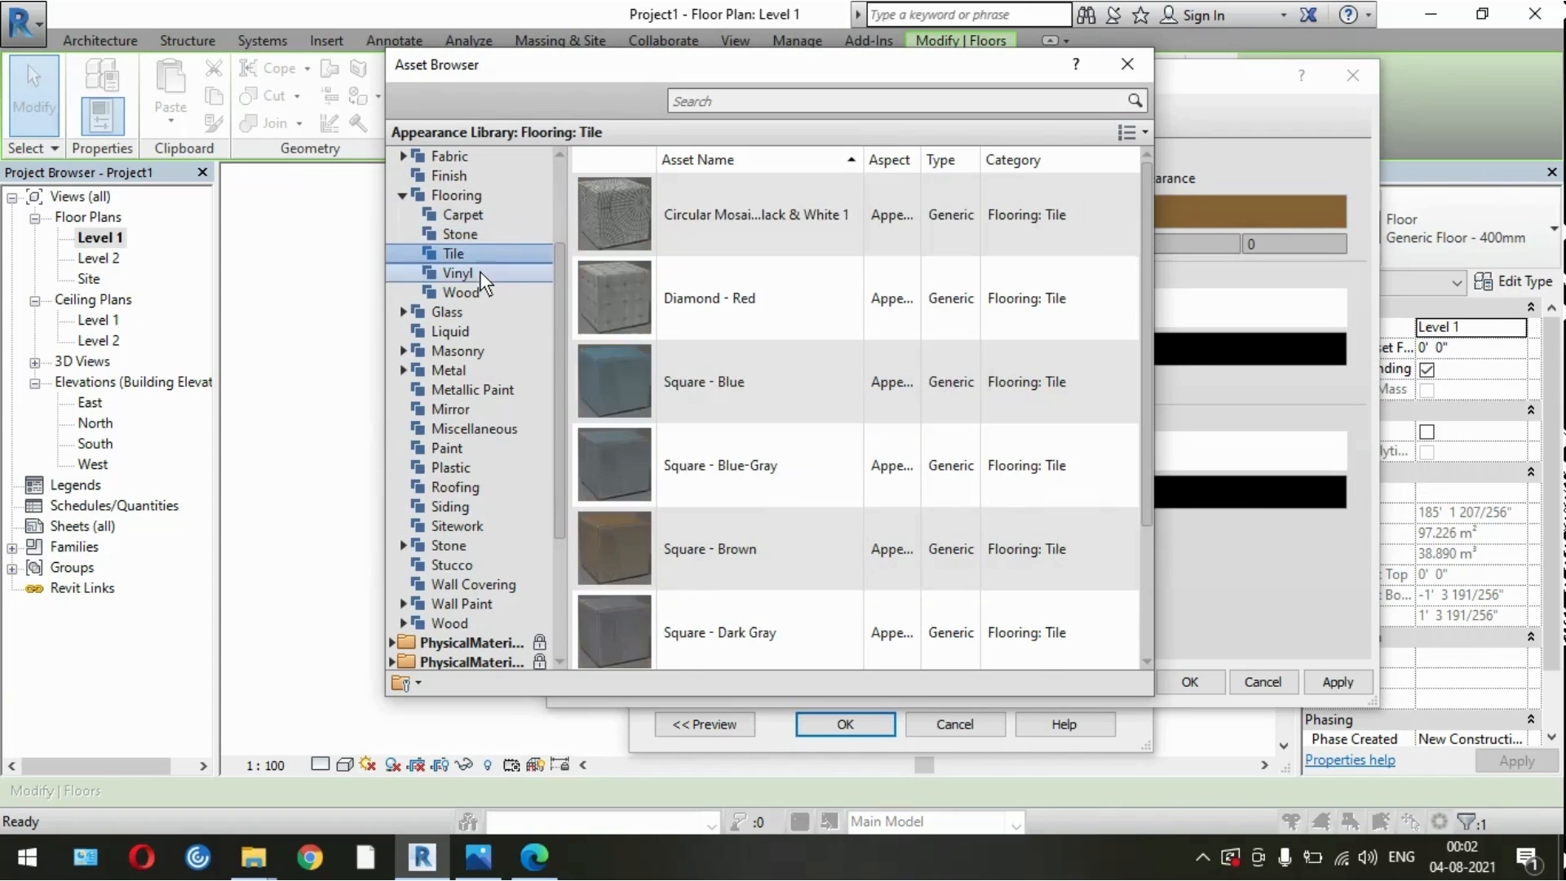
pyautogui.click(507, 236)
pyautogui.click(497, 292)
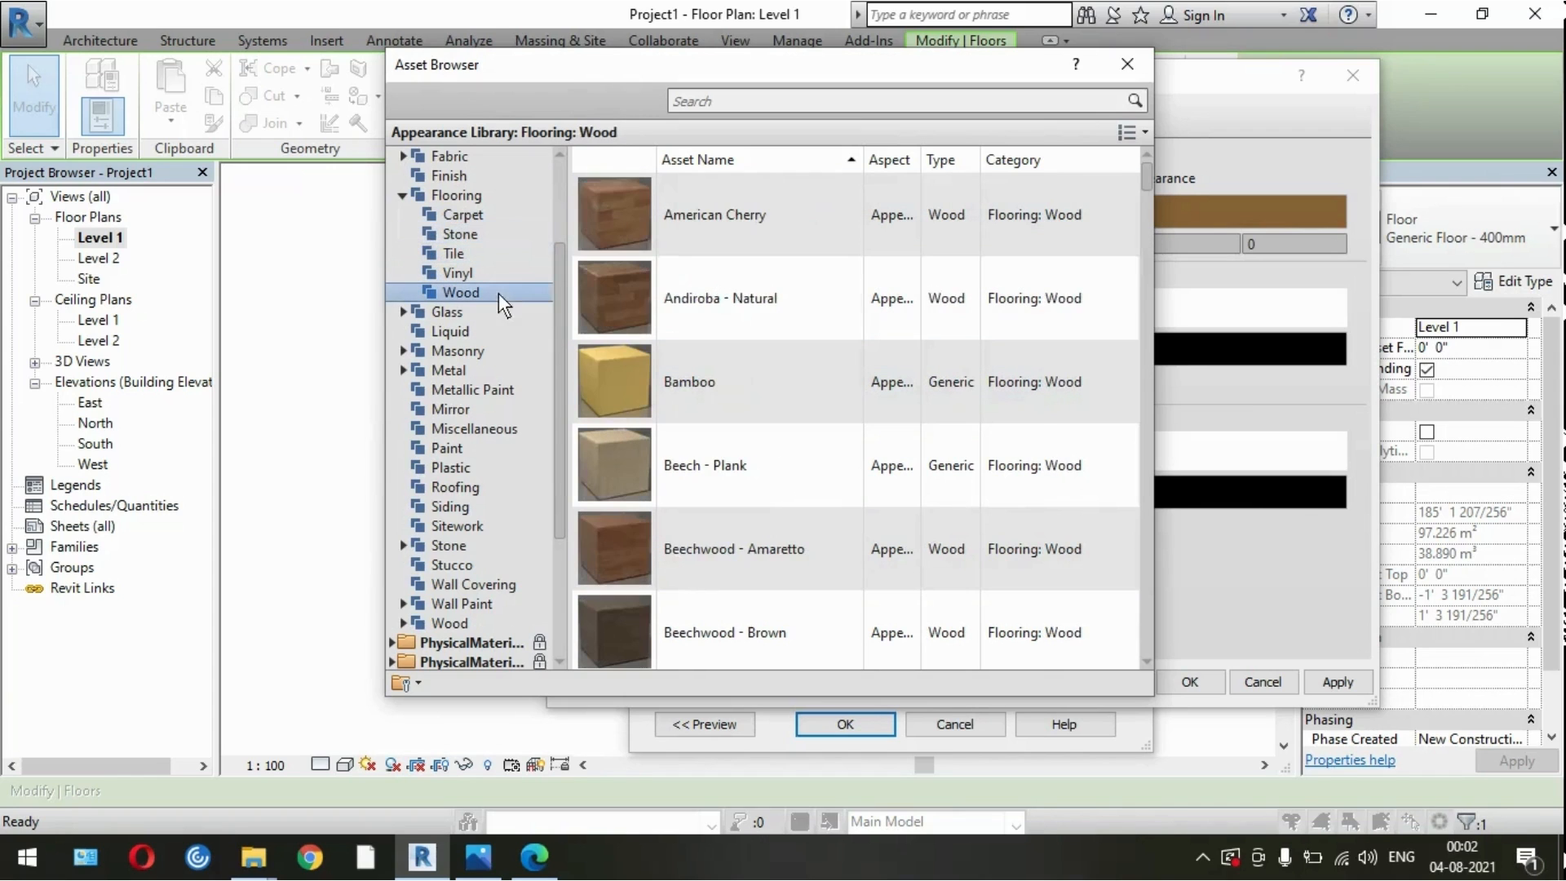
pyautogui.doubleClick(707, 229)
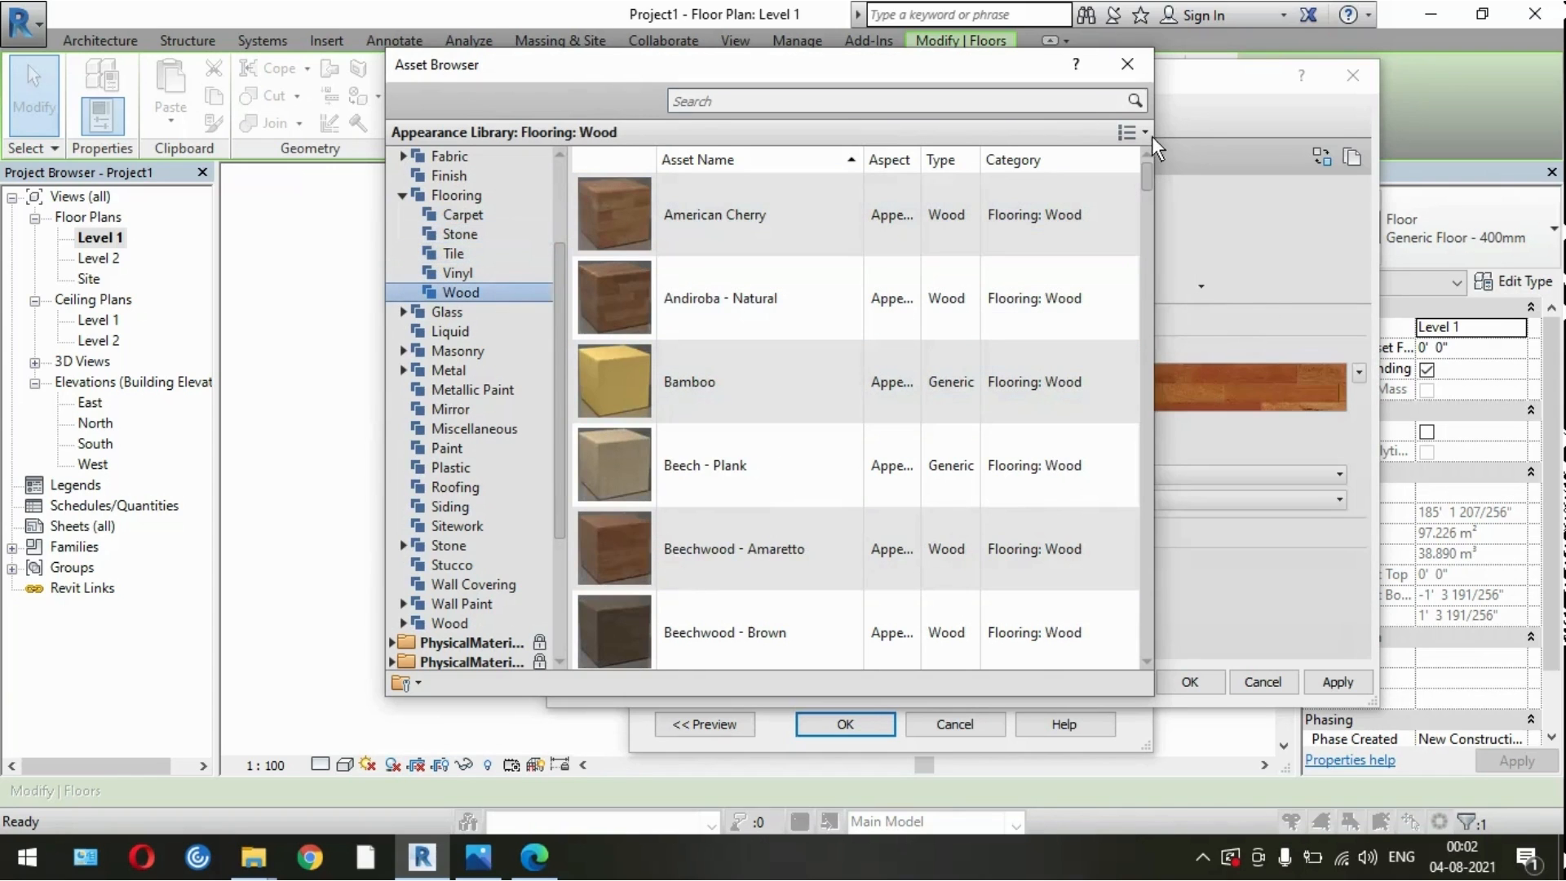
# Step: Assign the FG material to the floor's structure layer and confirm the WR type properties
pyautogui.click(1127, 64)
pyautogui.click(1330, 678)
pyautogui.hotkey('alt', 'Tab')
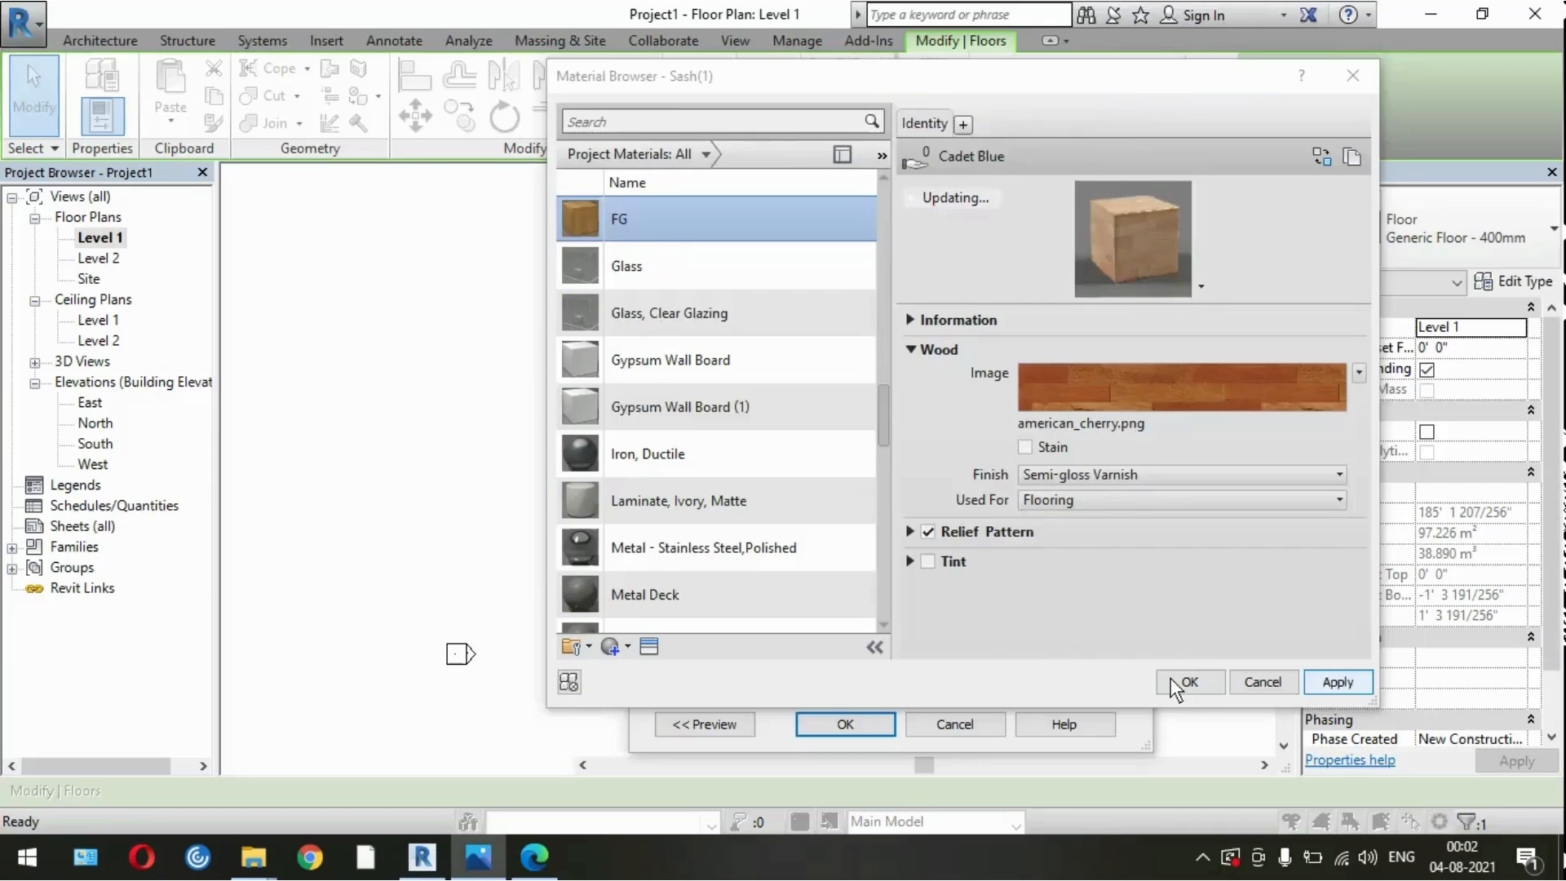
pyautogui.click(1205, 681)
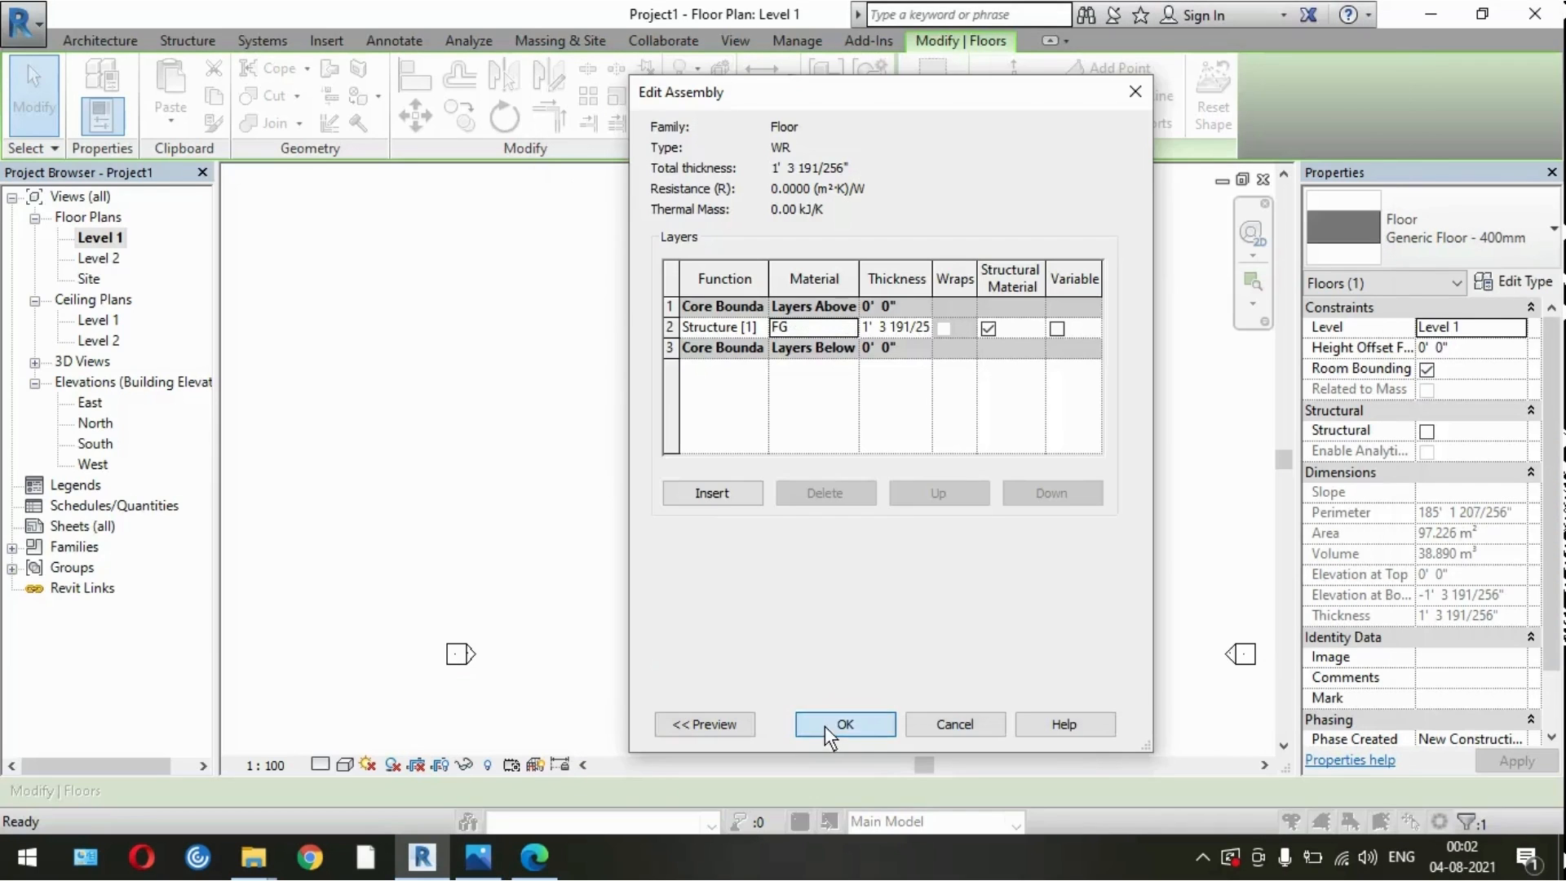
pyautogui.click(840, 724)
pyautogui.click(855, 724)
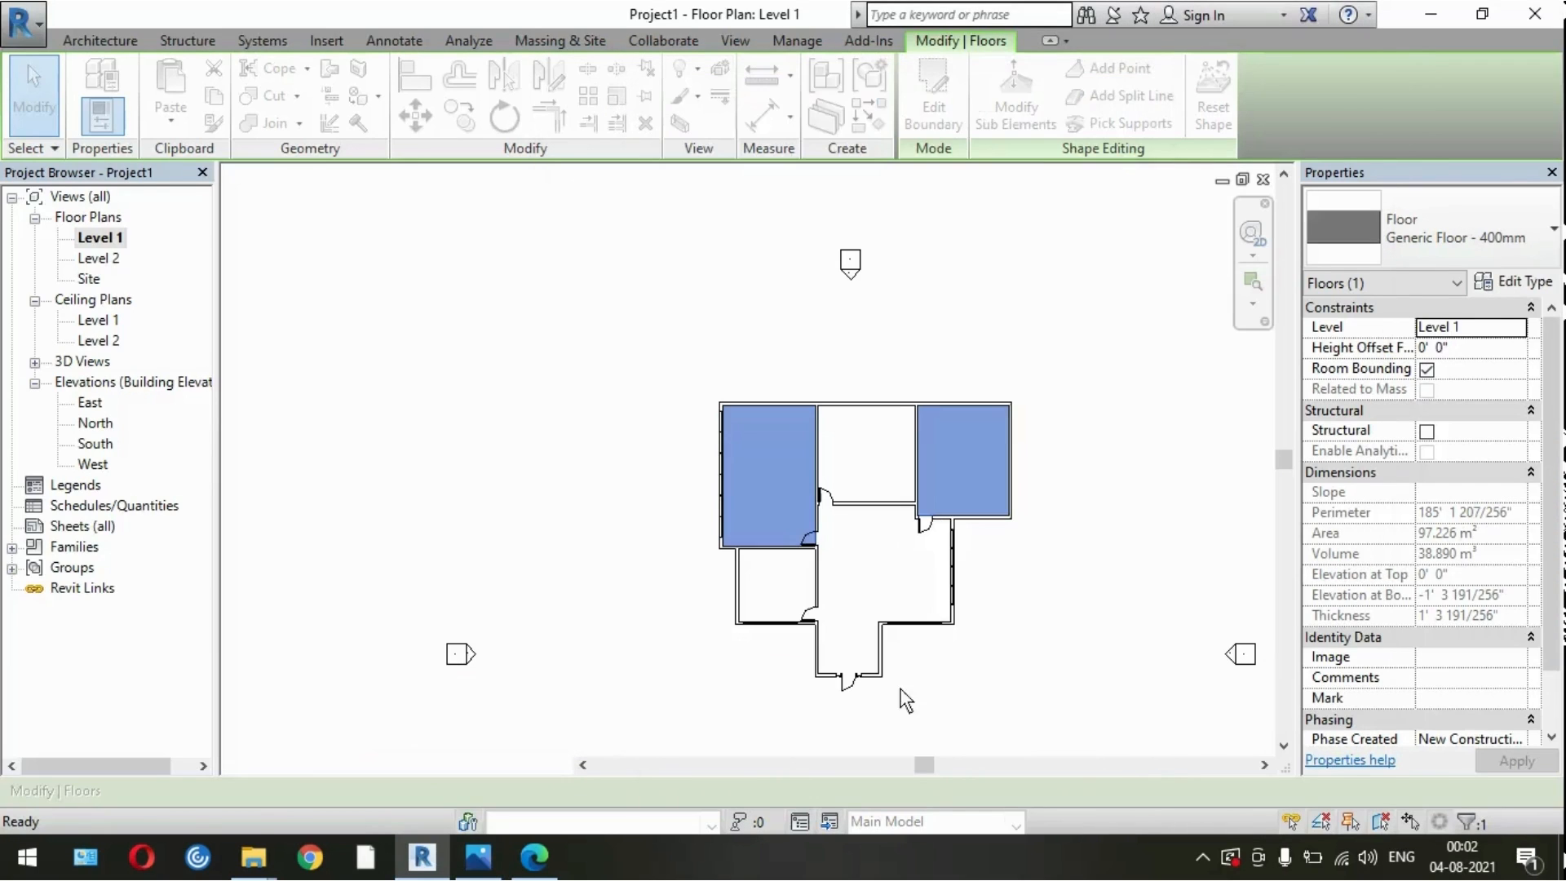
# Step: Open the 3D view and examine the wood floor finish in the rooms
pyautogui.click(646, 423)
pyautogui.click(745, 42)
pyautogui.click(655, 89)
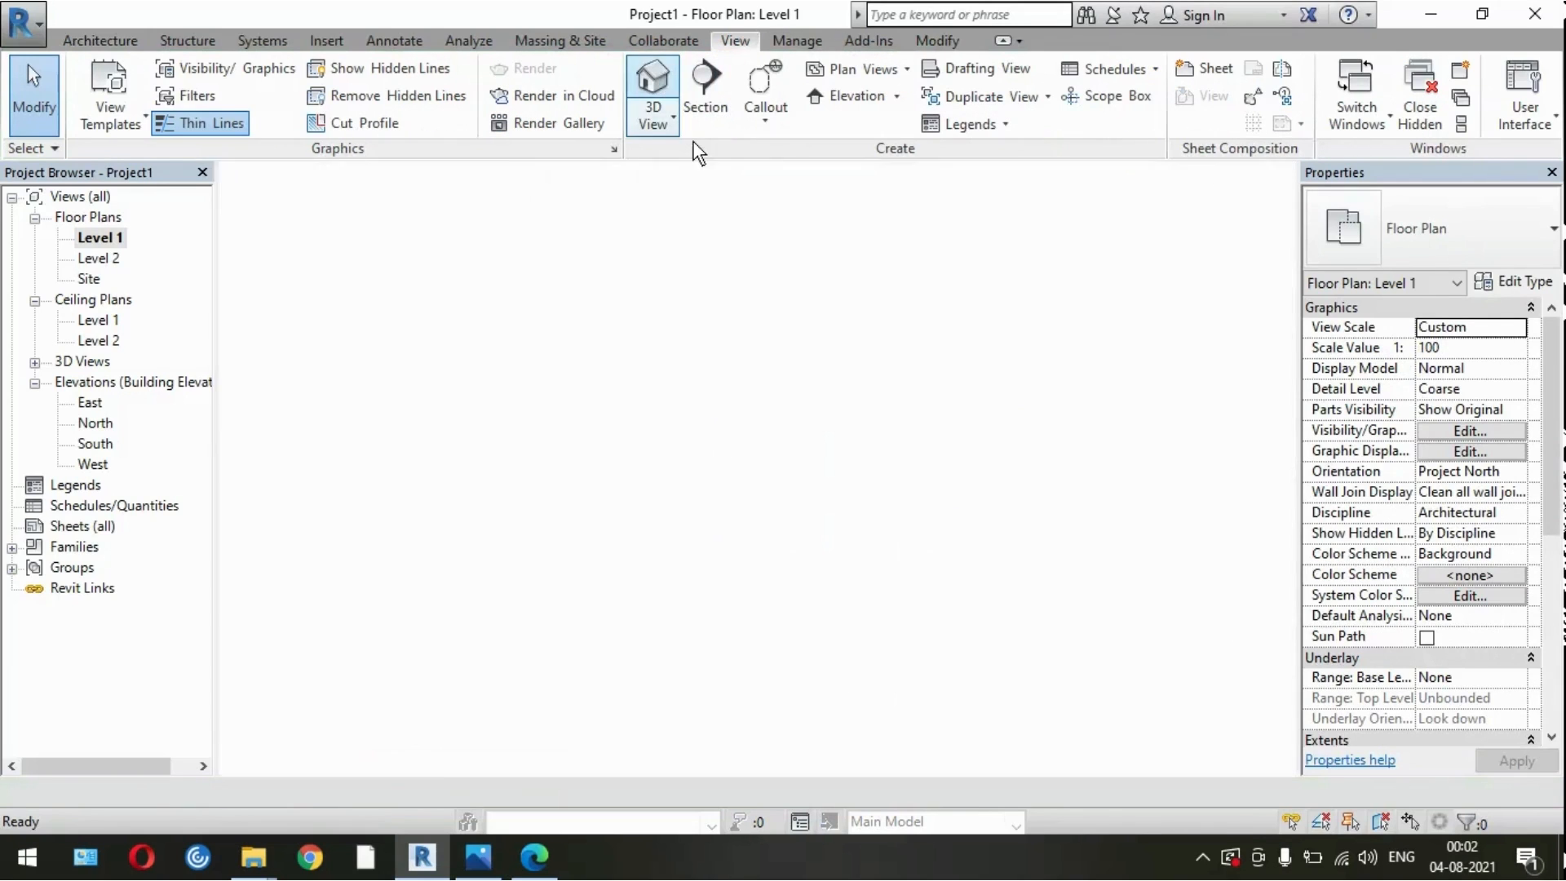
pyautogui.keyDown('shift'); pyautogui.moveTo(1021, 653); pyautogui.dragTo(718, 635, button='middle'); pyautogui.keyUp('shift')
pyautogui.scroll(8, 963, 441)
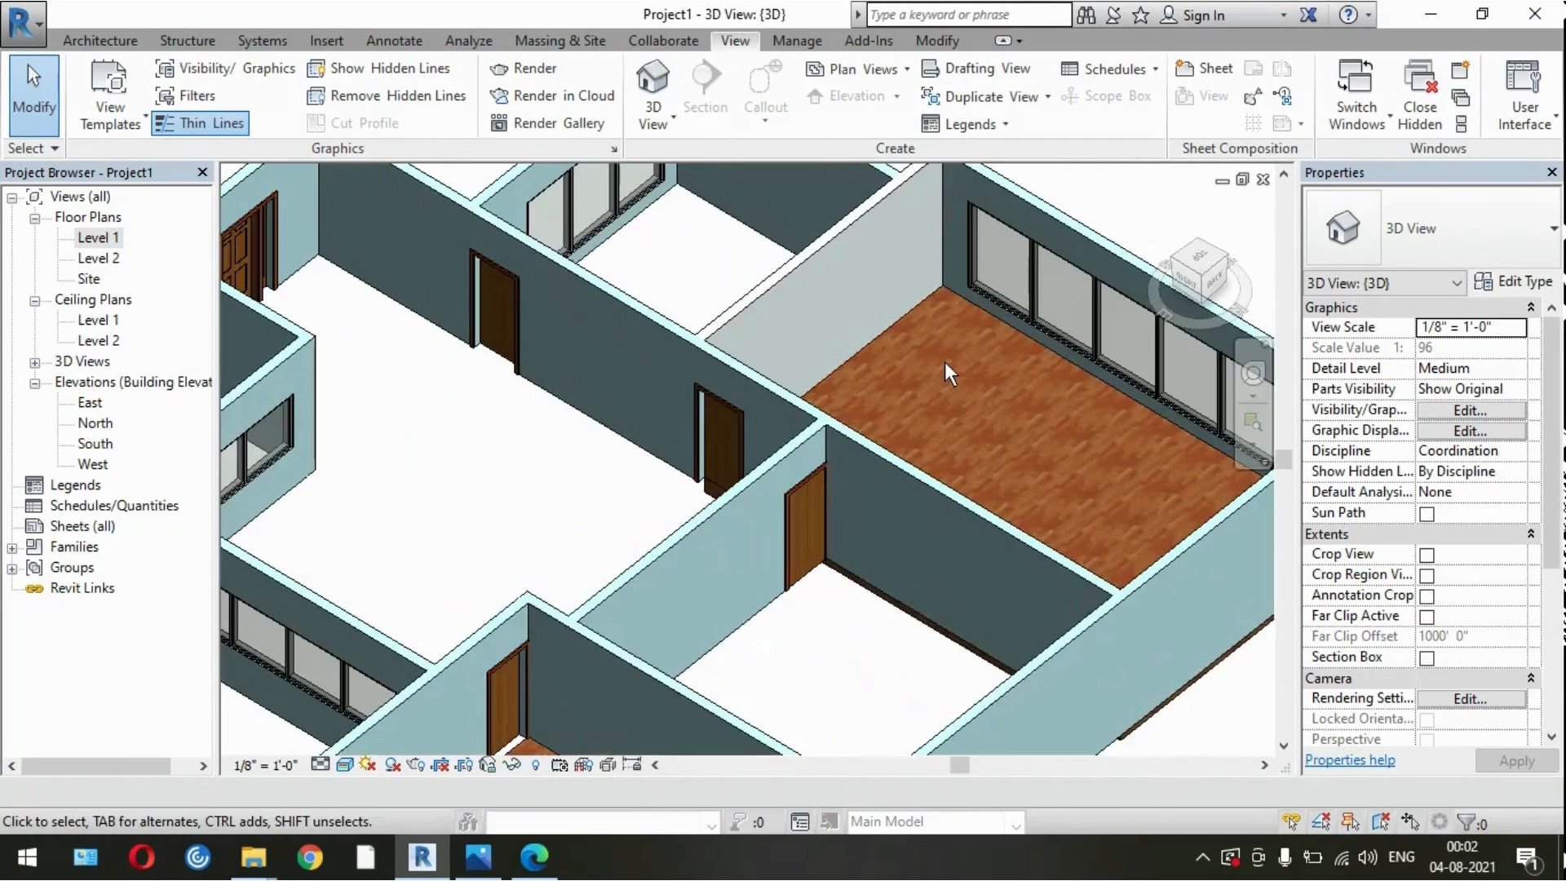
pyautogui.scroll(-4, 945, 360)
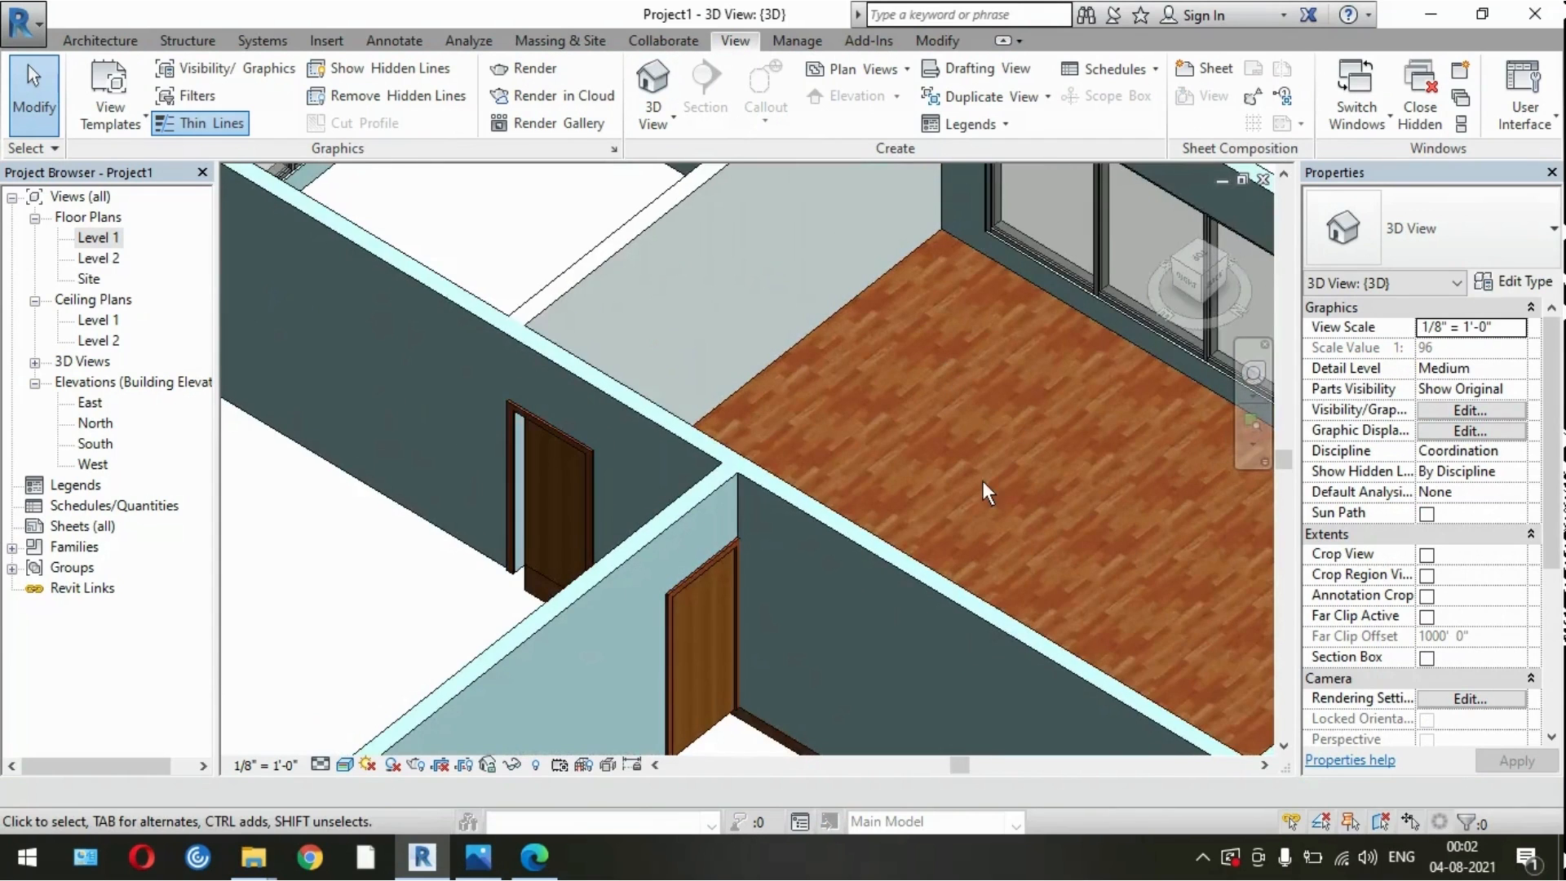
pyautogui.scroll(-1, 902, 606)
pyautogui.scroll(3, 1138, 475)
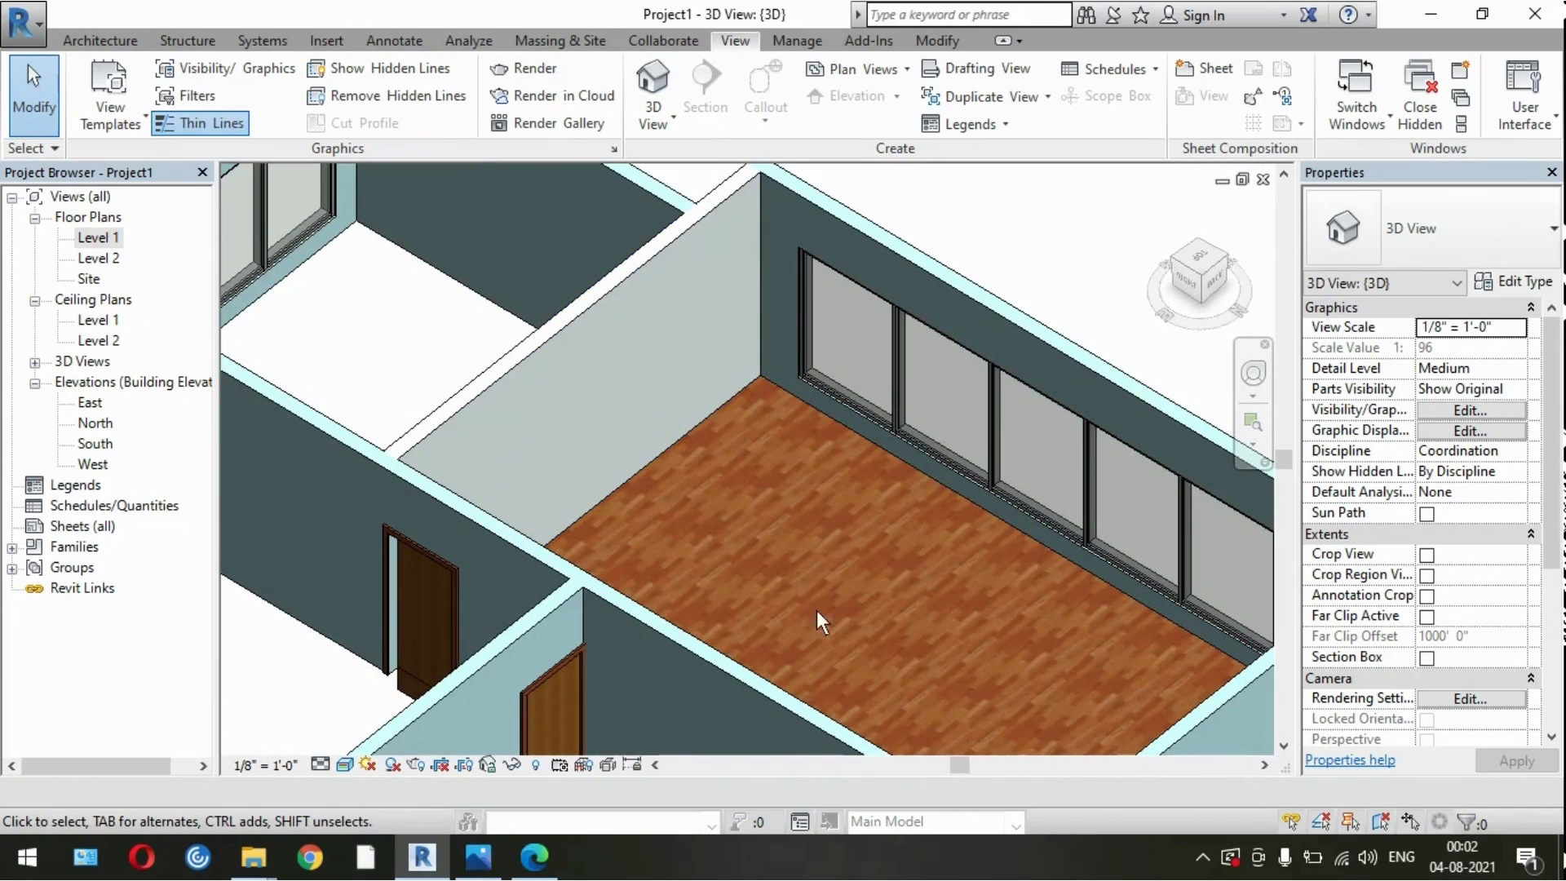
pyautogui.scroll(-5, 842, 575)
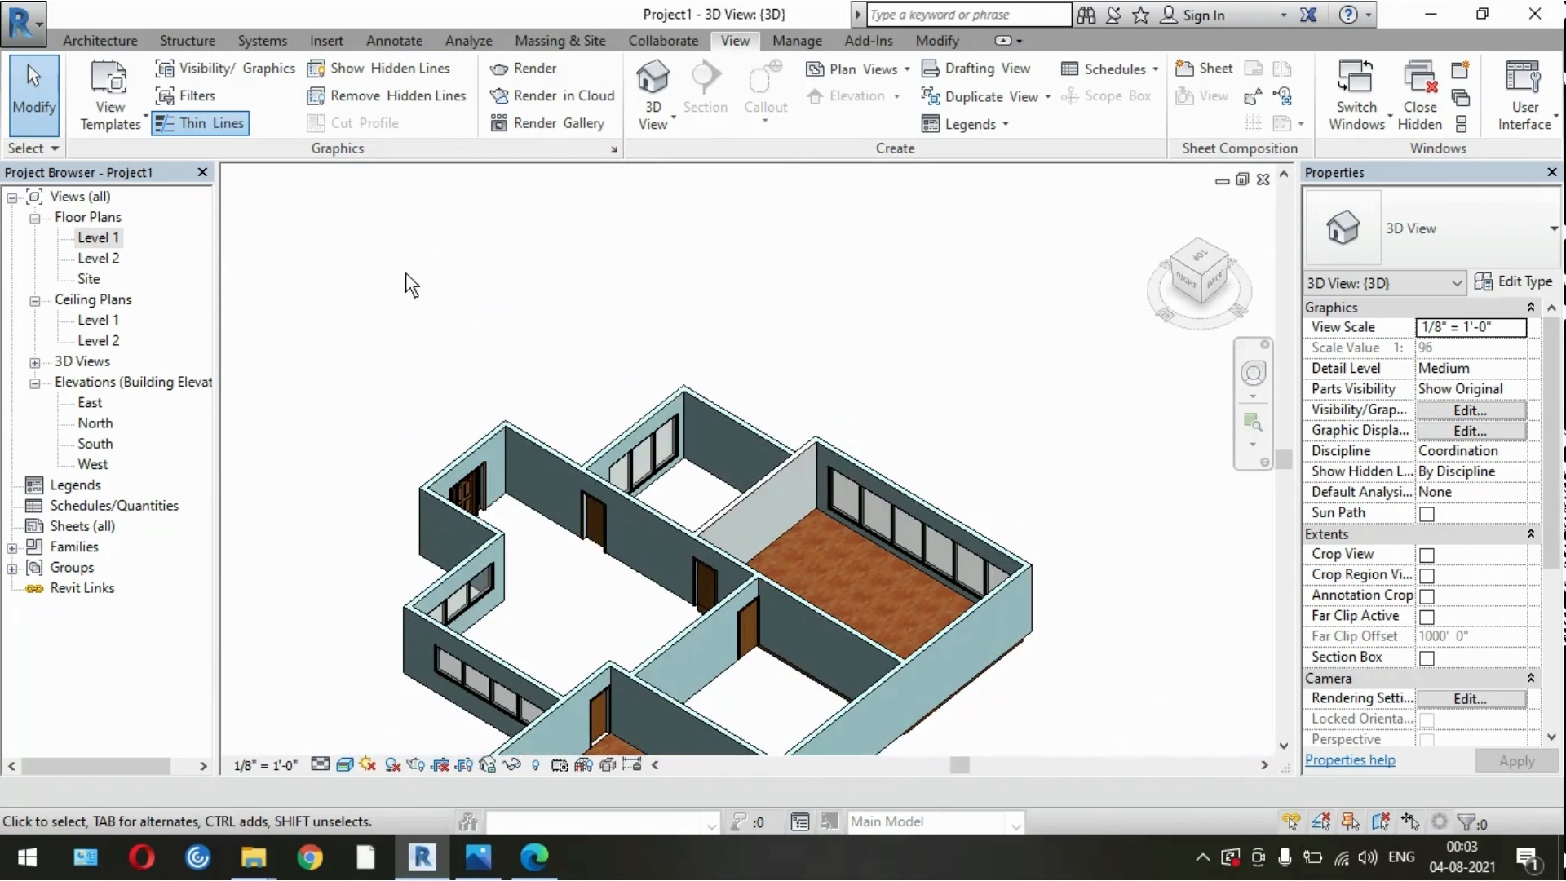
# Step: Return to the Level 1 floor plan and open the South building elevation
pyautogui.doubleClick(98, 237)
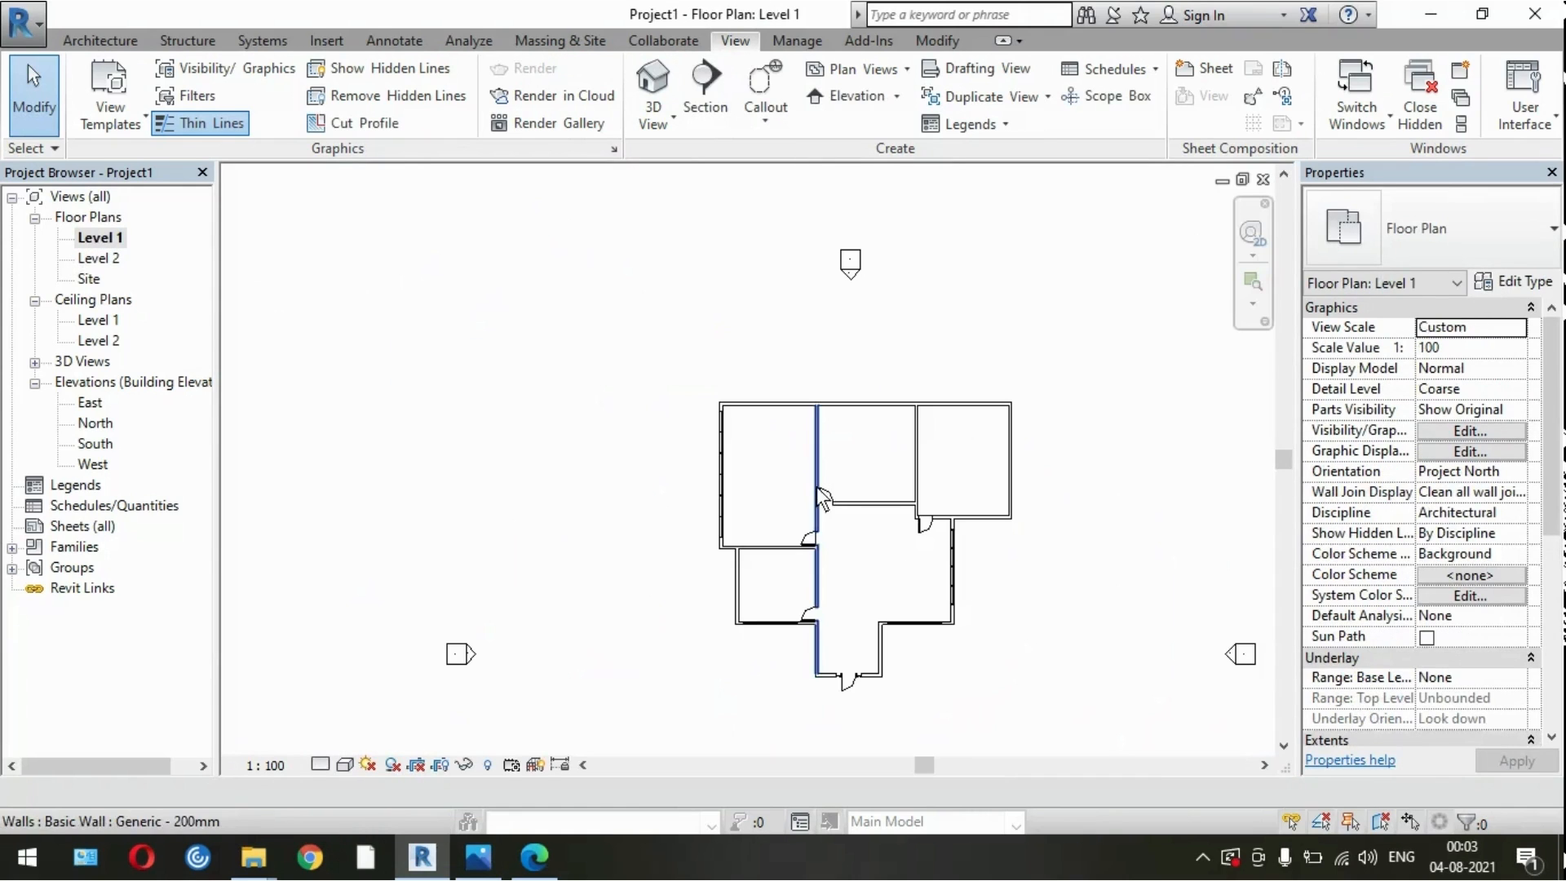
pyautogui.click(93, 447)
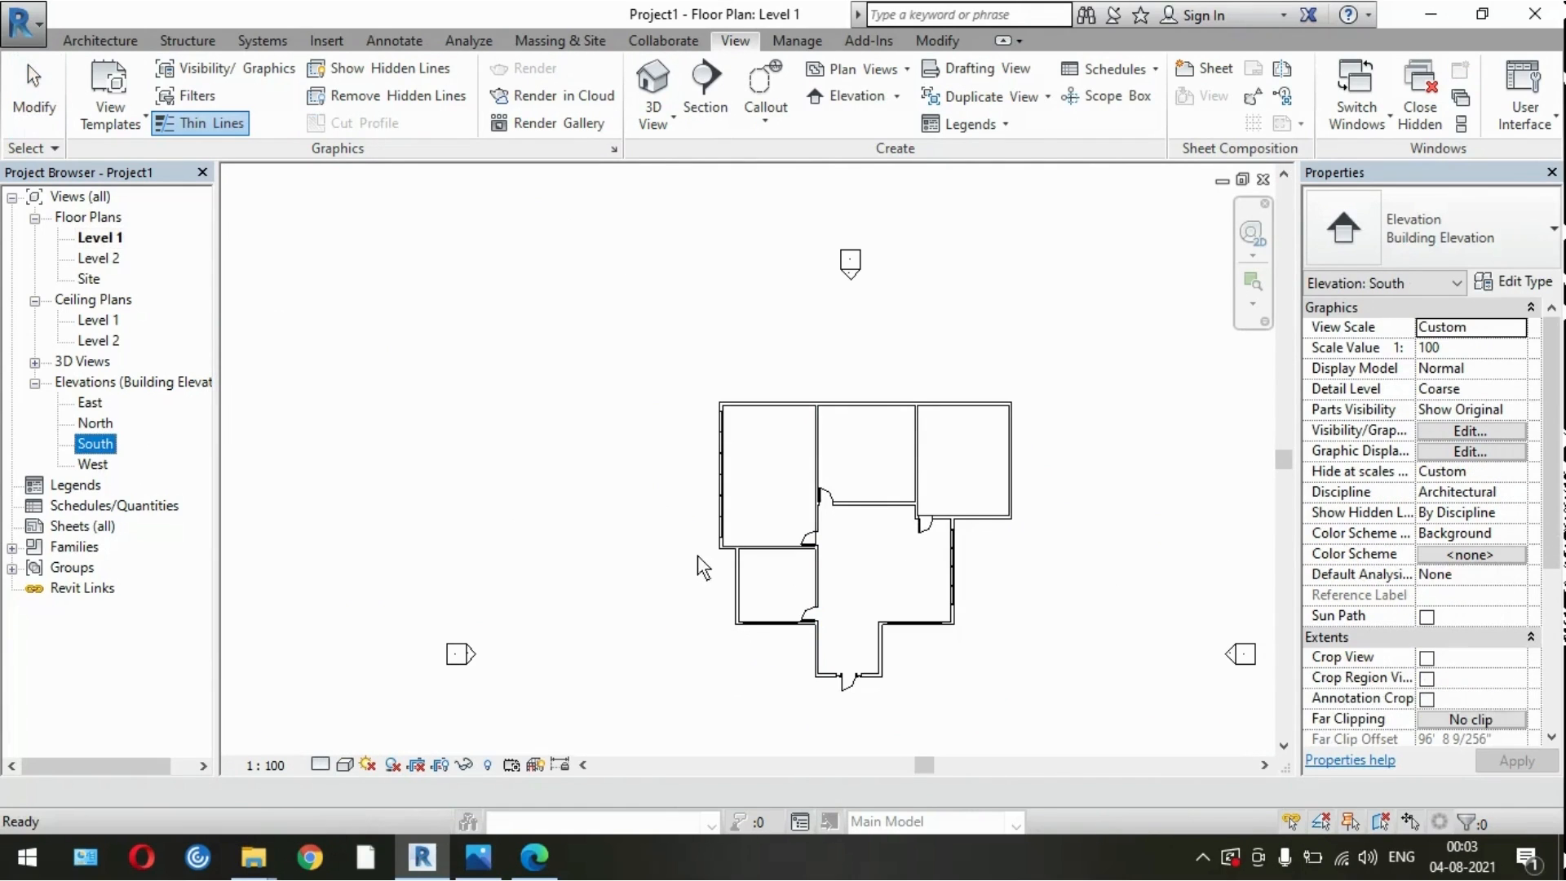
pyautogui.click(640, 511)
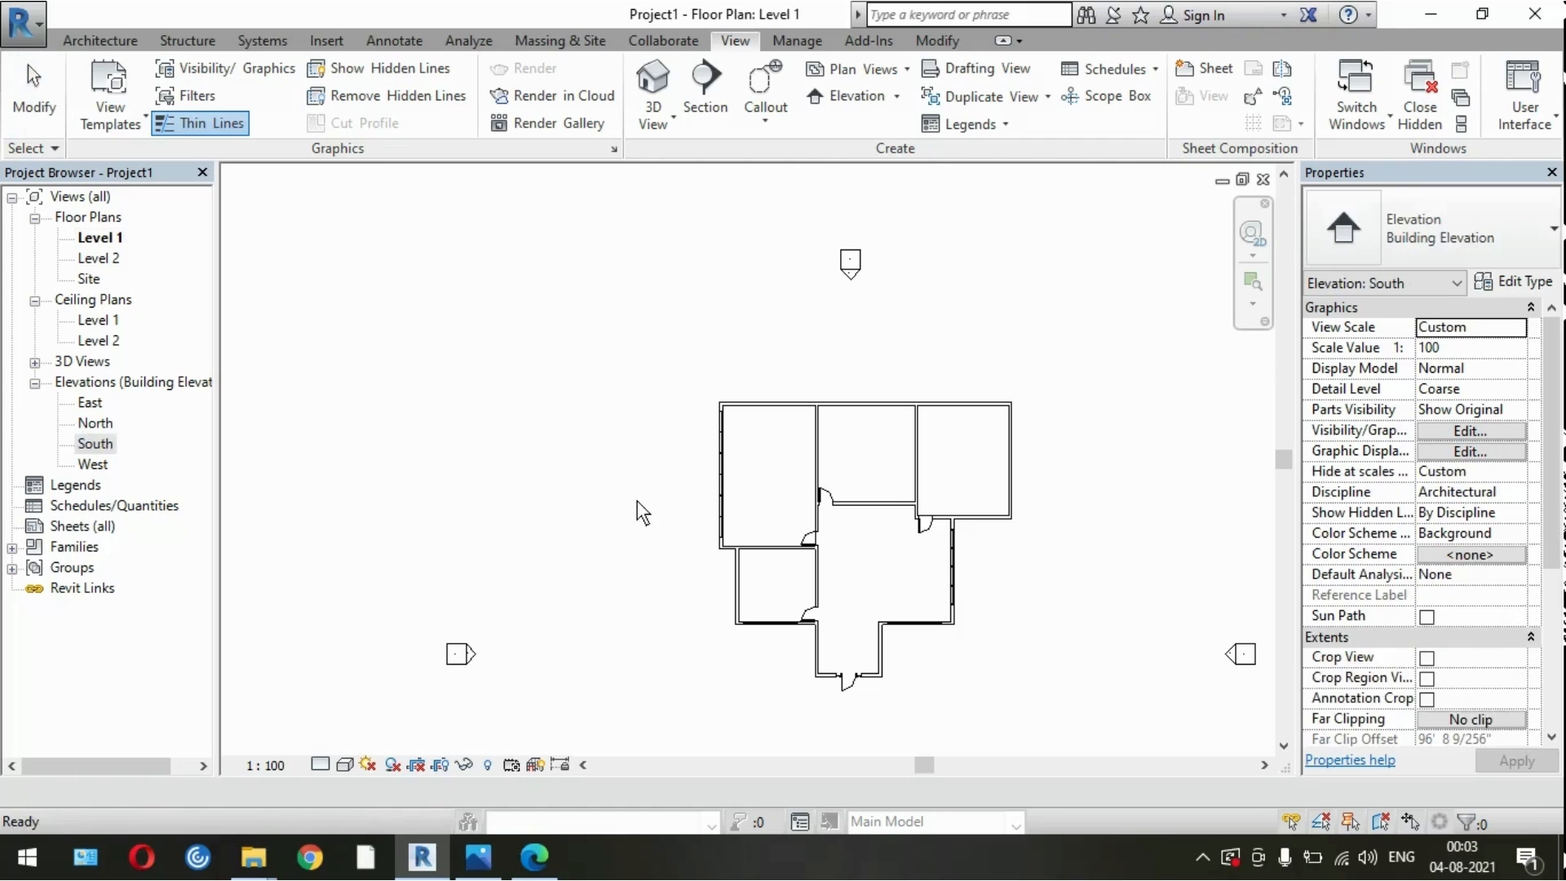
pyautogui.doubleClick(98, 445)
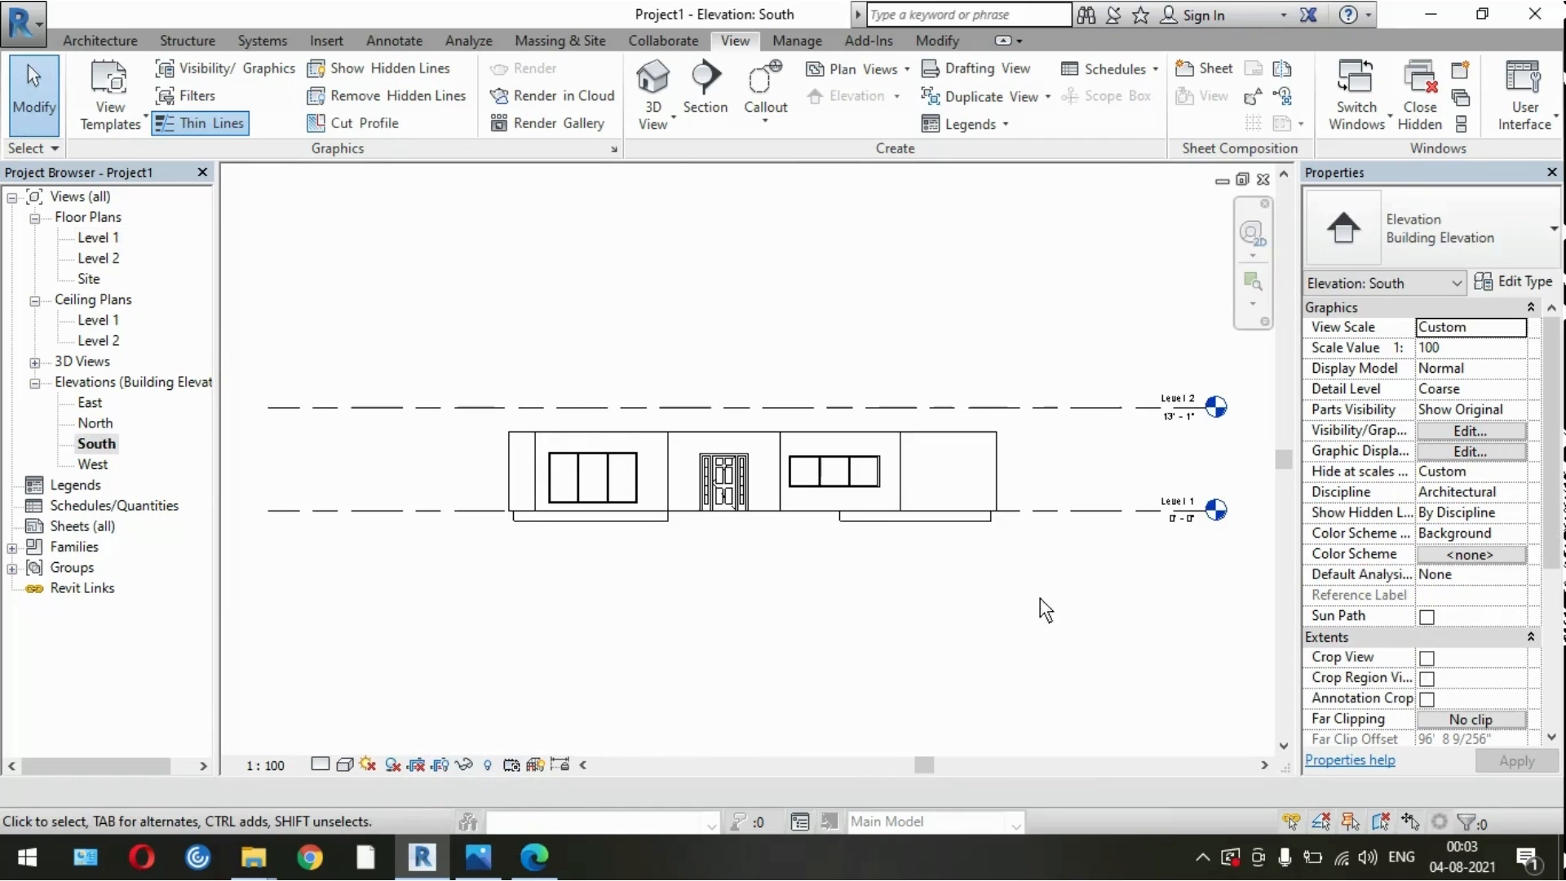
# Step: Set the Level 2 elevation to 10' in the South elevation
pyautogui.scroll(2, 1191, 418)
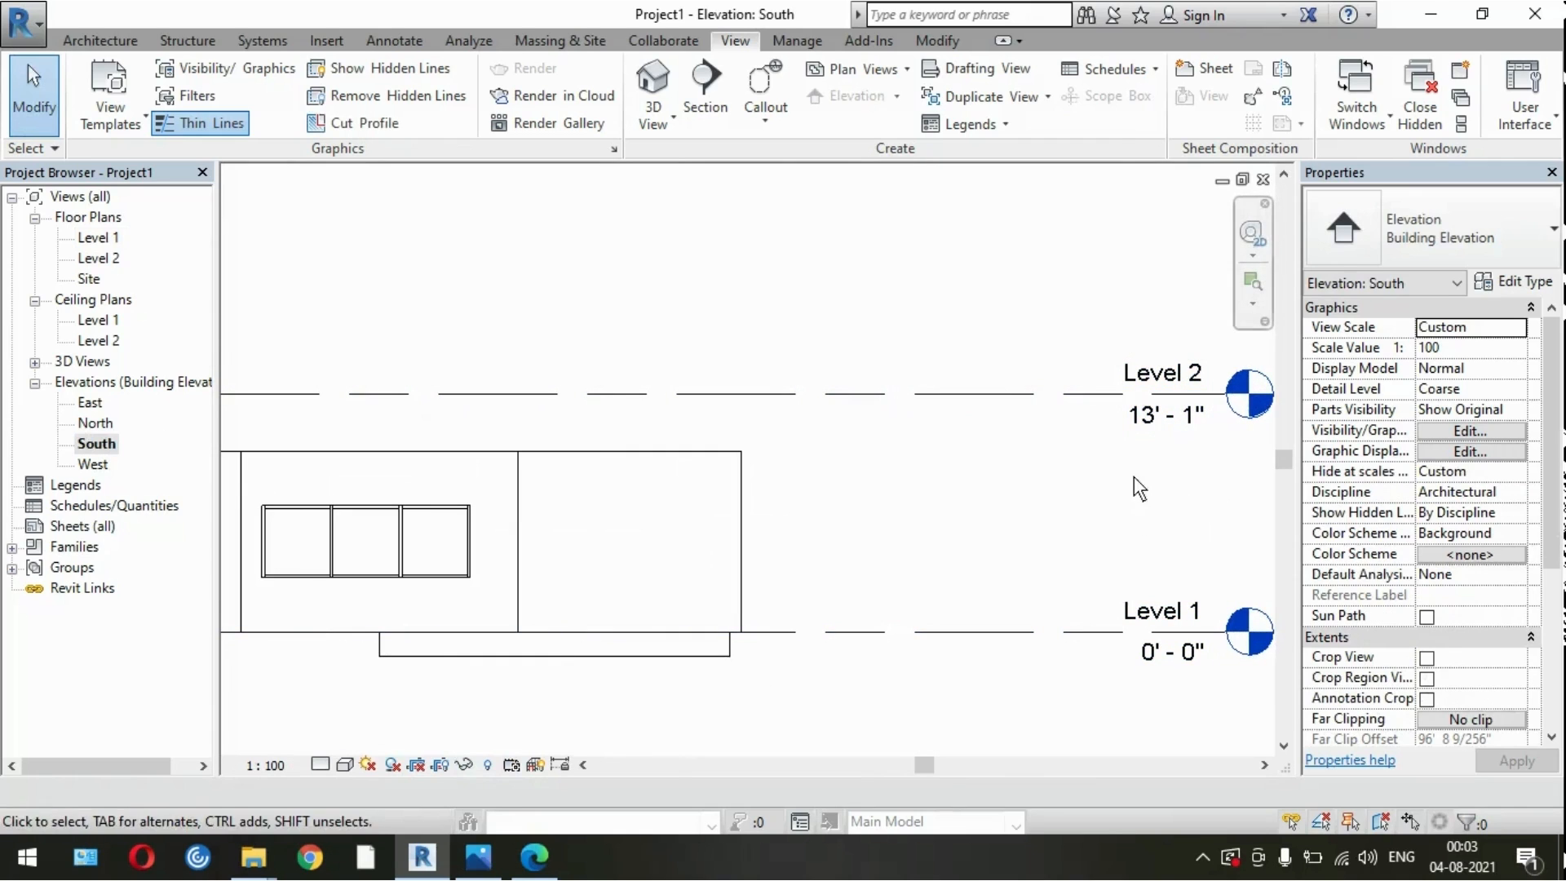
pyautogui.doubleClick(1146, 415)
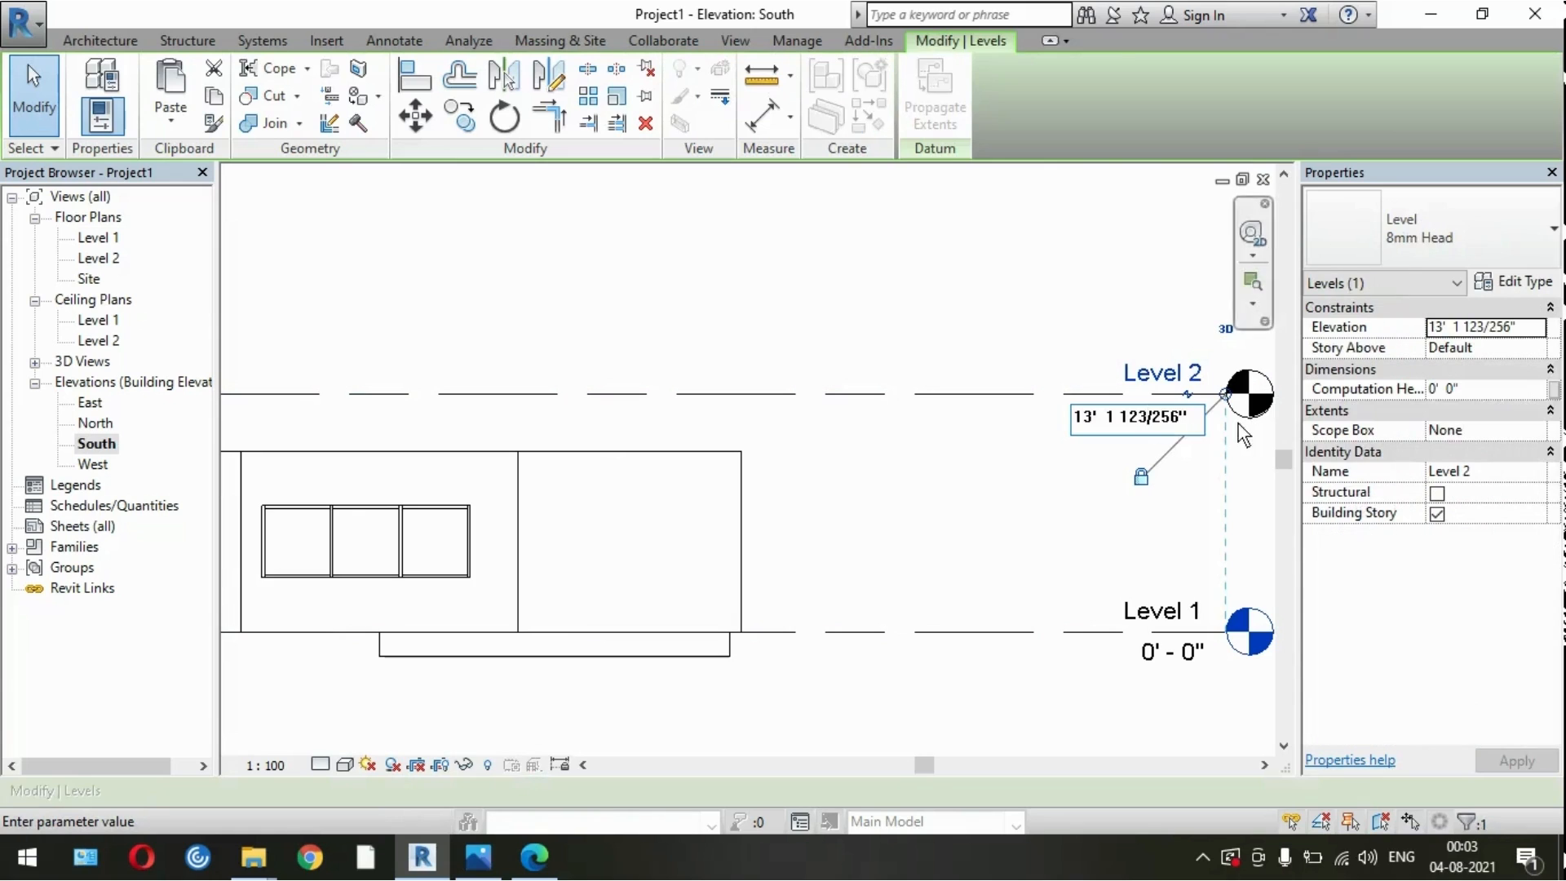
pyautogui.press('BackSpace')
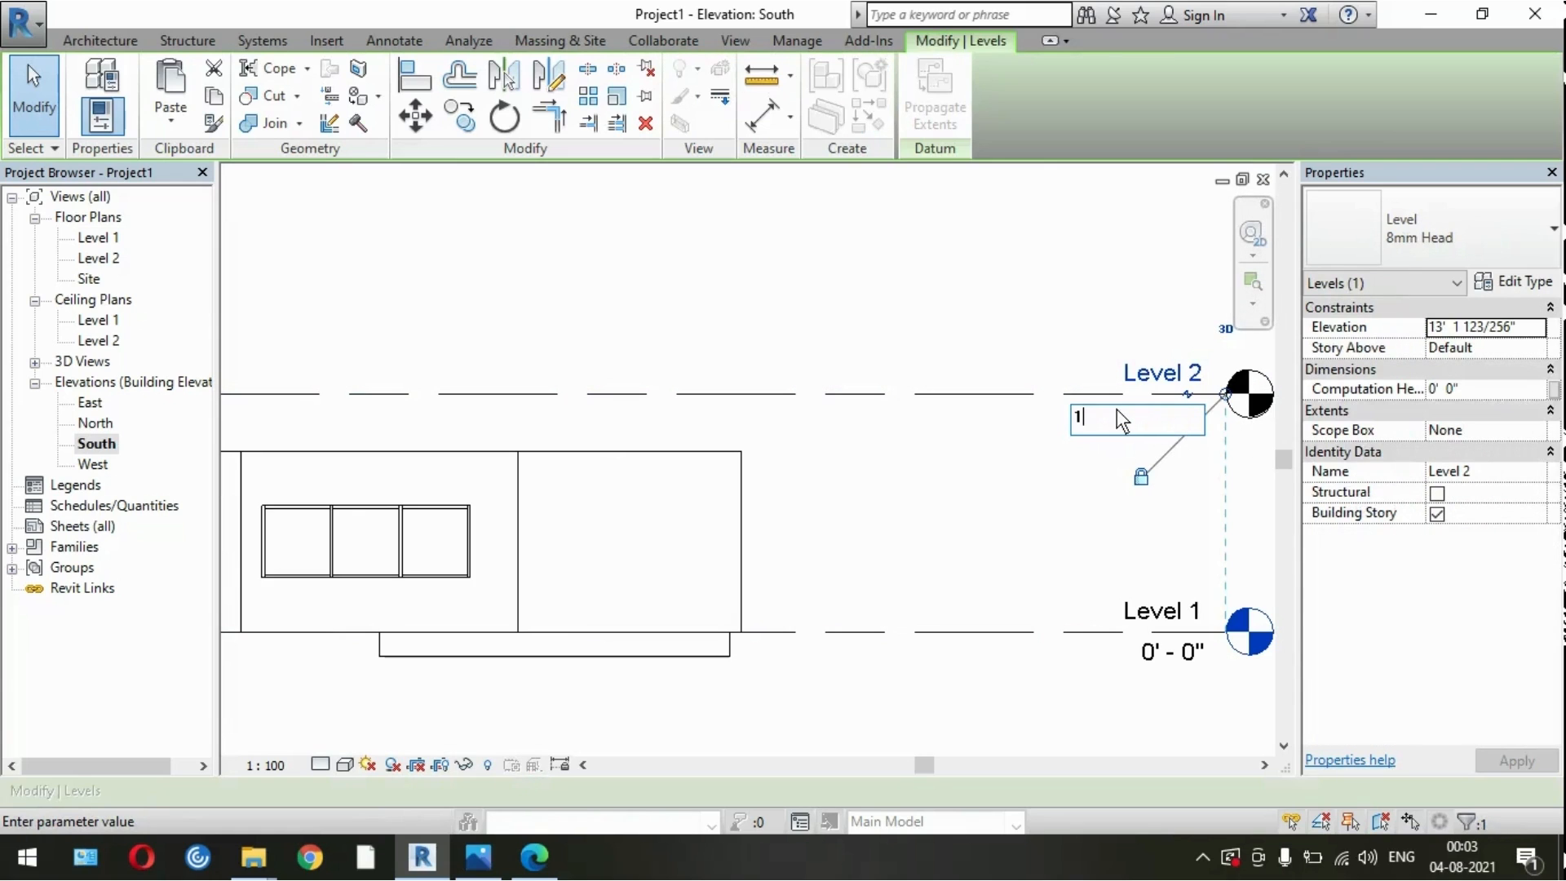
pyautogui.write("10'")
pyautogui.press('Return')
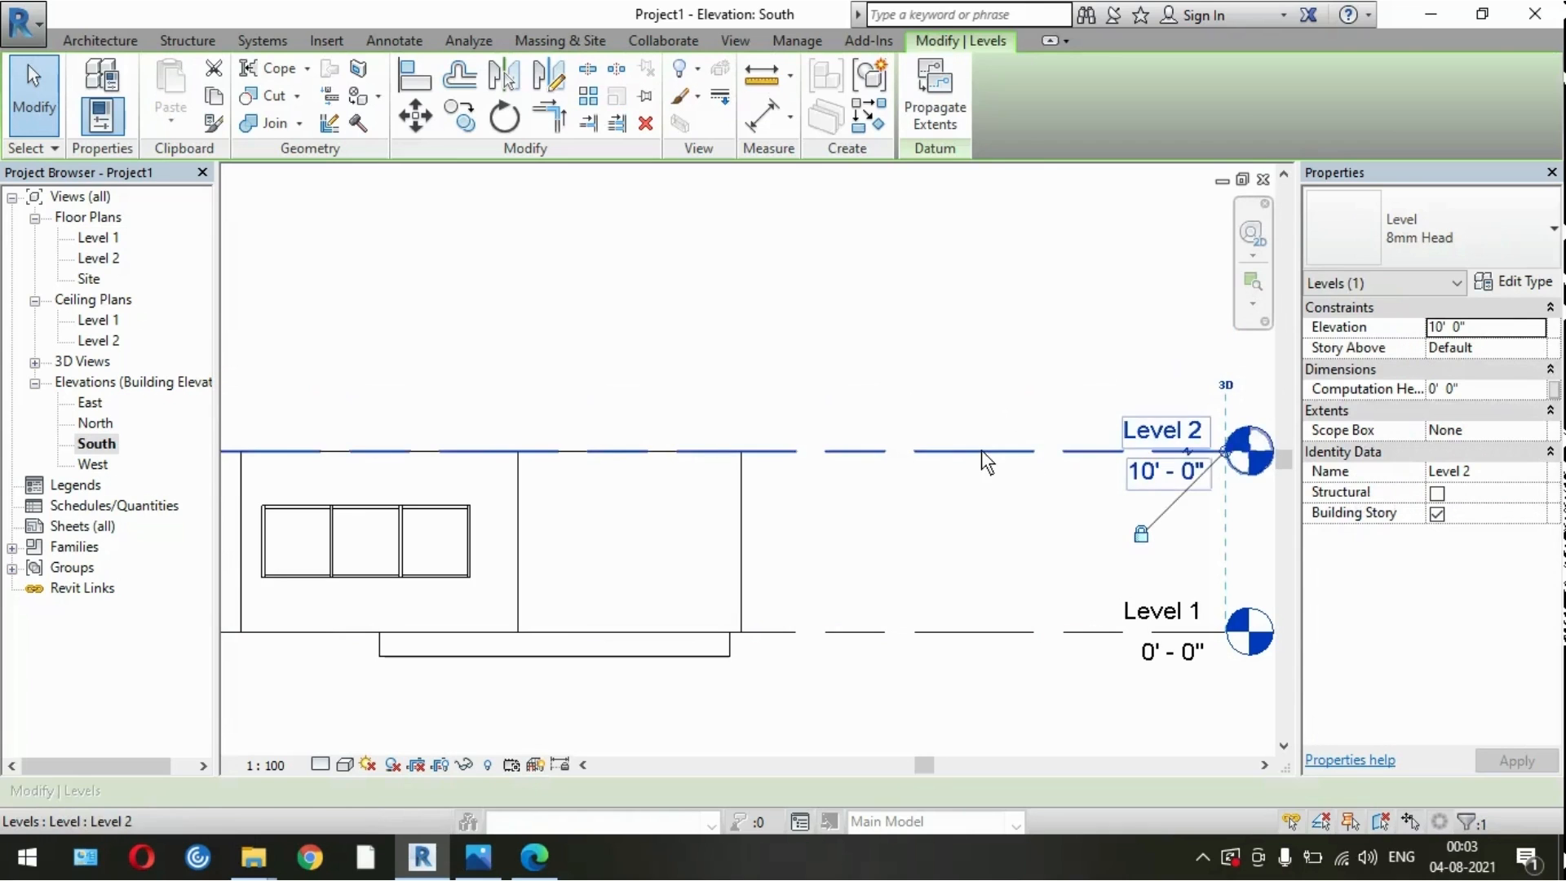
pyautogui.scroll(-3, 1043, 493)
pyautogui.scroll(3, 1107, 565)
pyautogui.click(1078, 604)
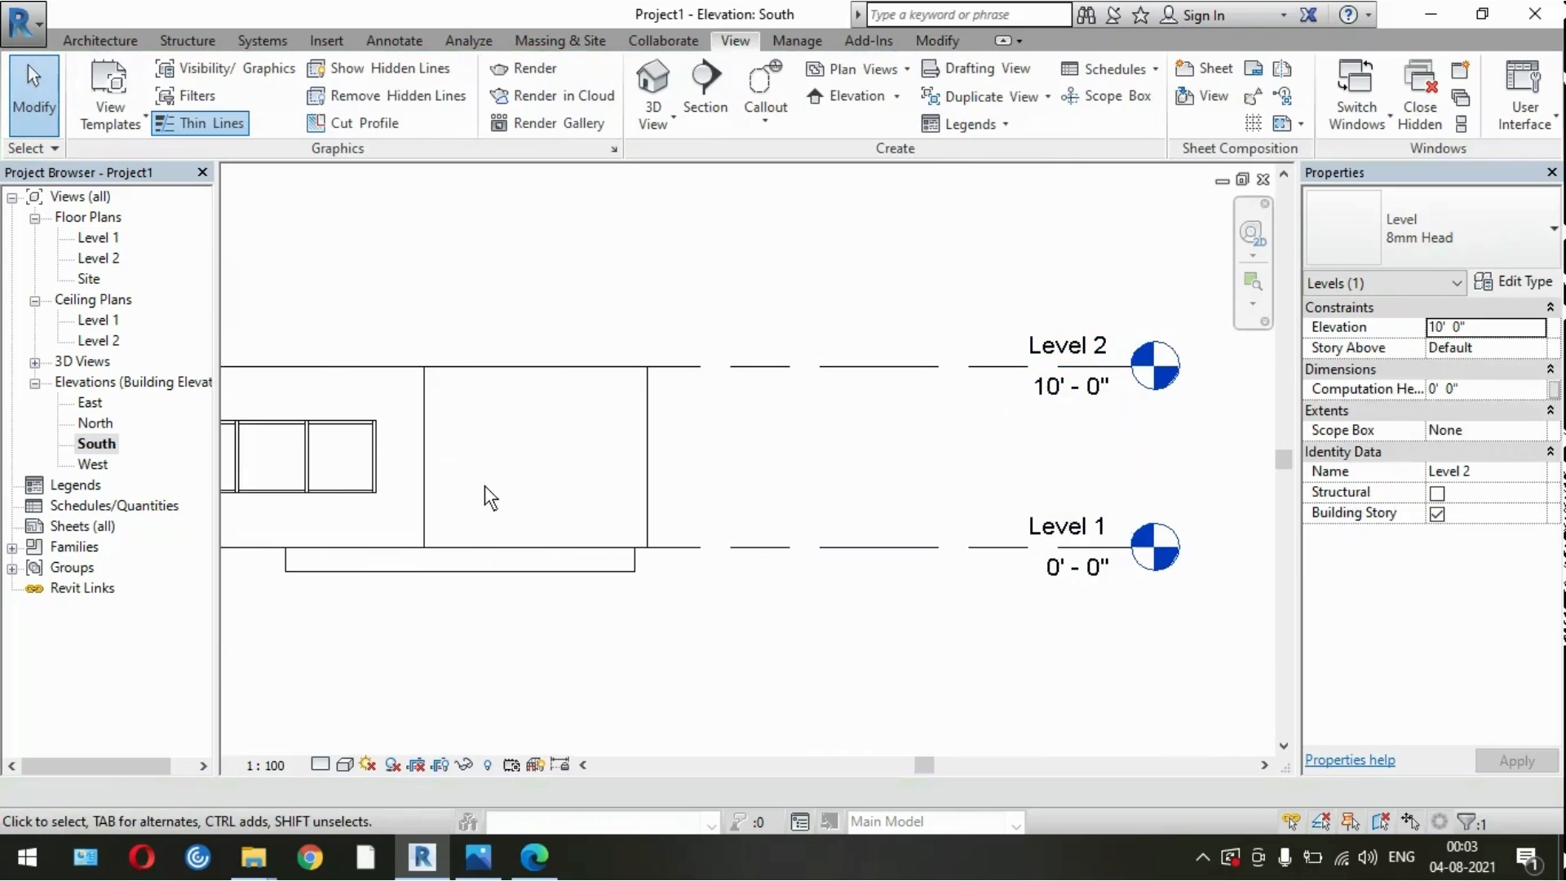
# Step: Look at the North and East elevations and return to the South elevation
pyautogui.click(99, 427)
pyautogui.doubleClick(99, 428)
pyautogui.doubleClick(90, 403)
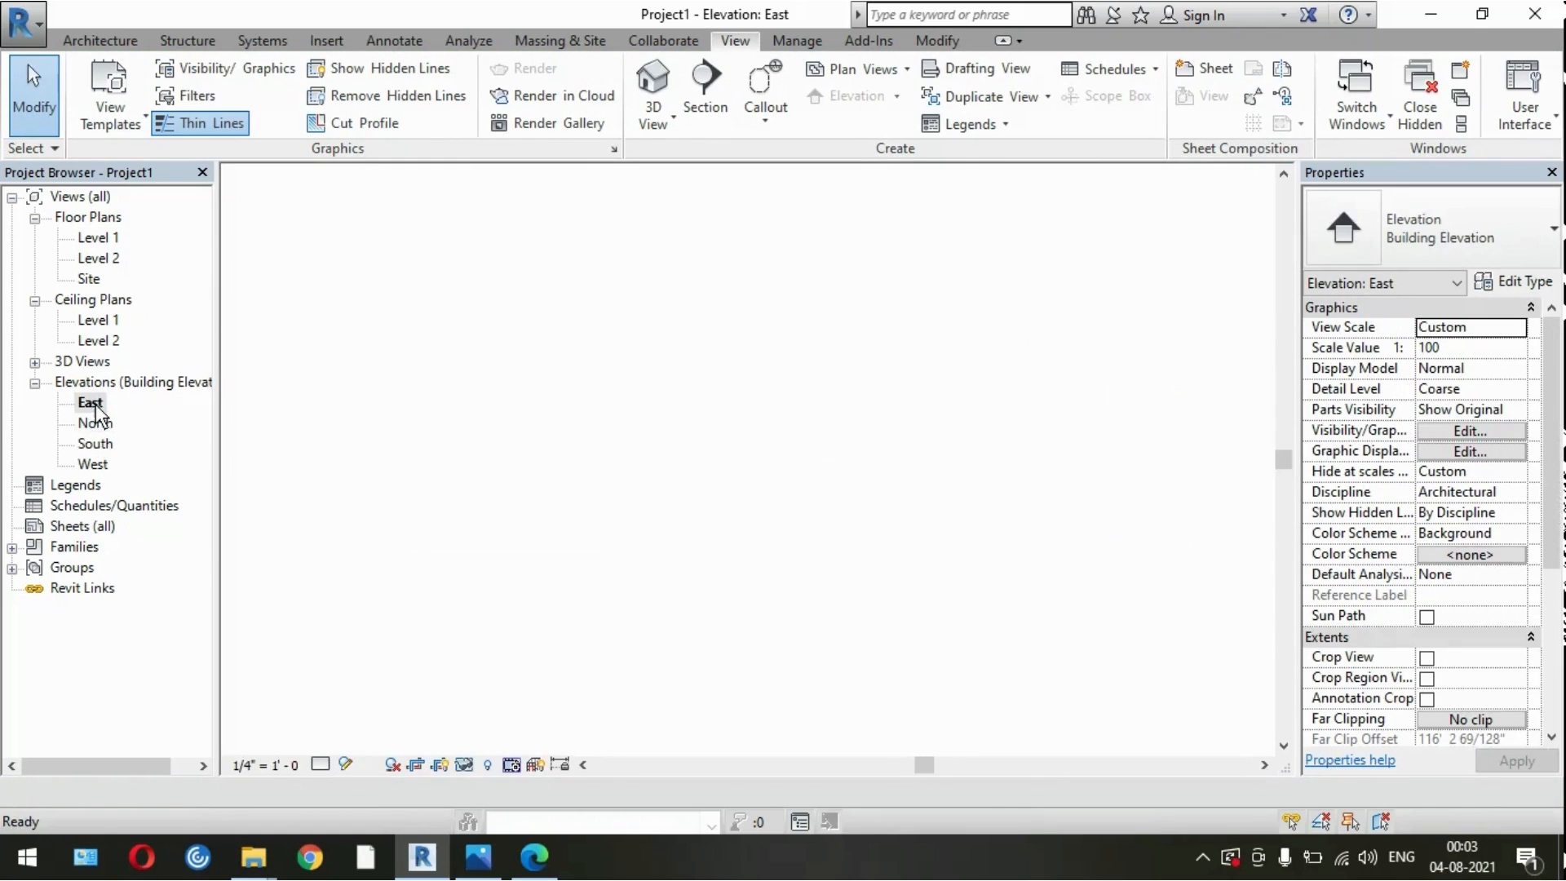
pyautogui.doubleClick(95, 448)
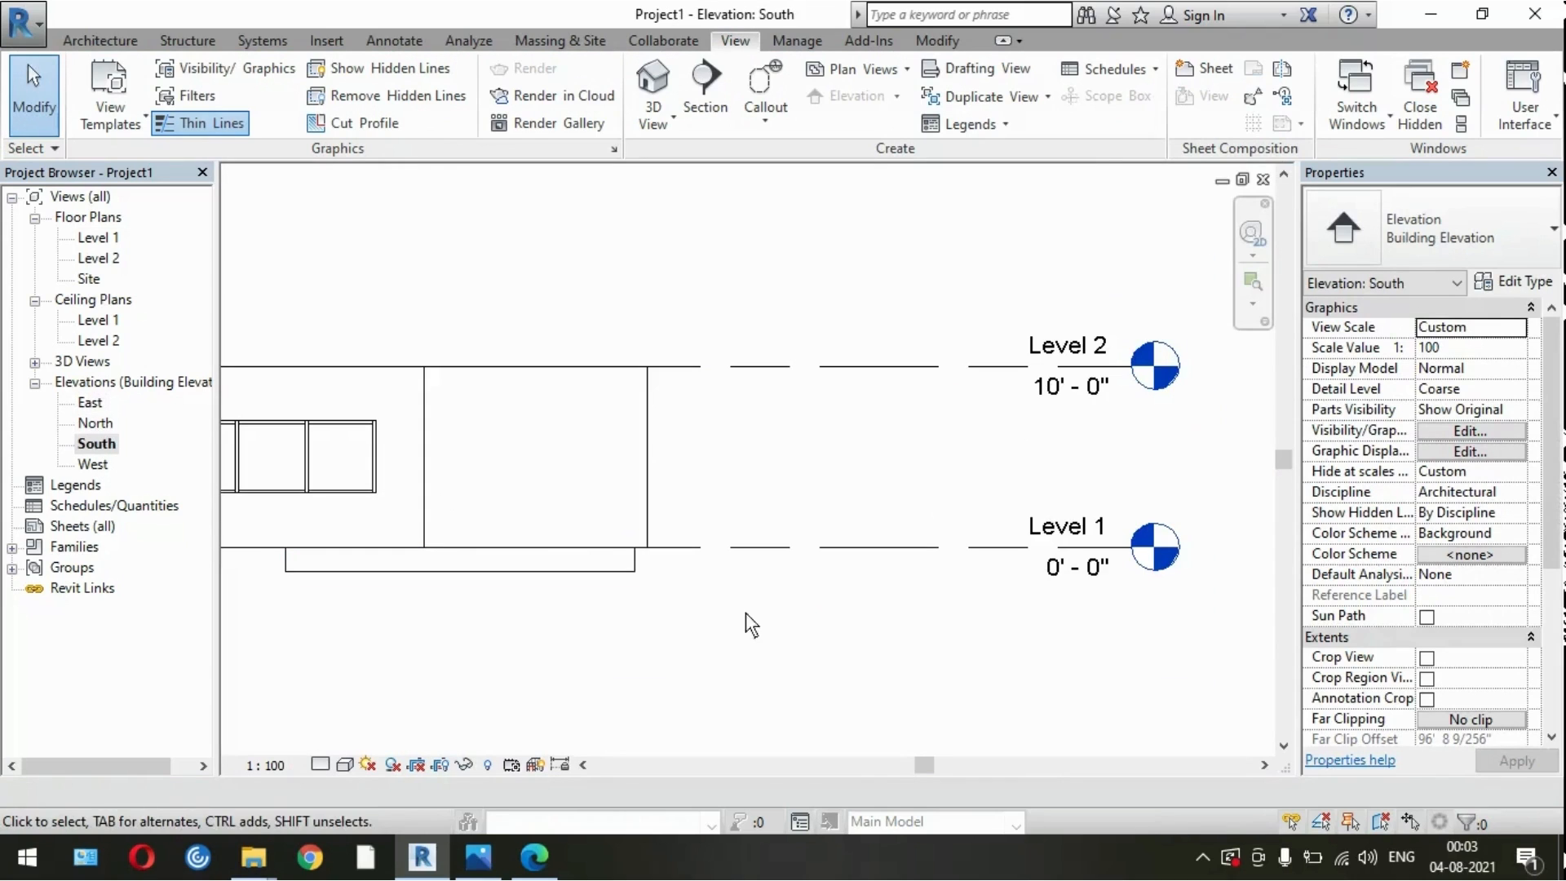
# Step: Rename Level 1 as GROUND FLOOR and rename its corresponding views too
pyautogui.scroll(2, 1063, 536)
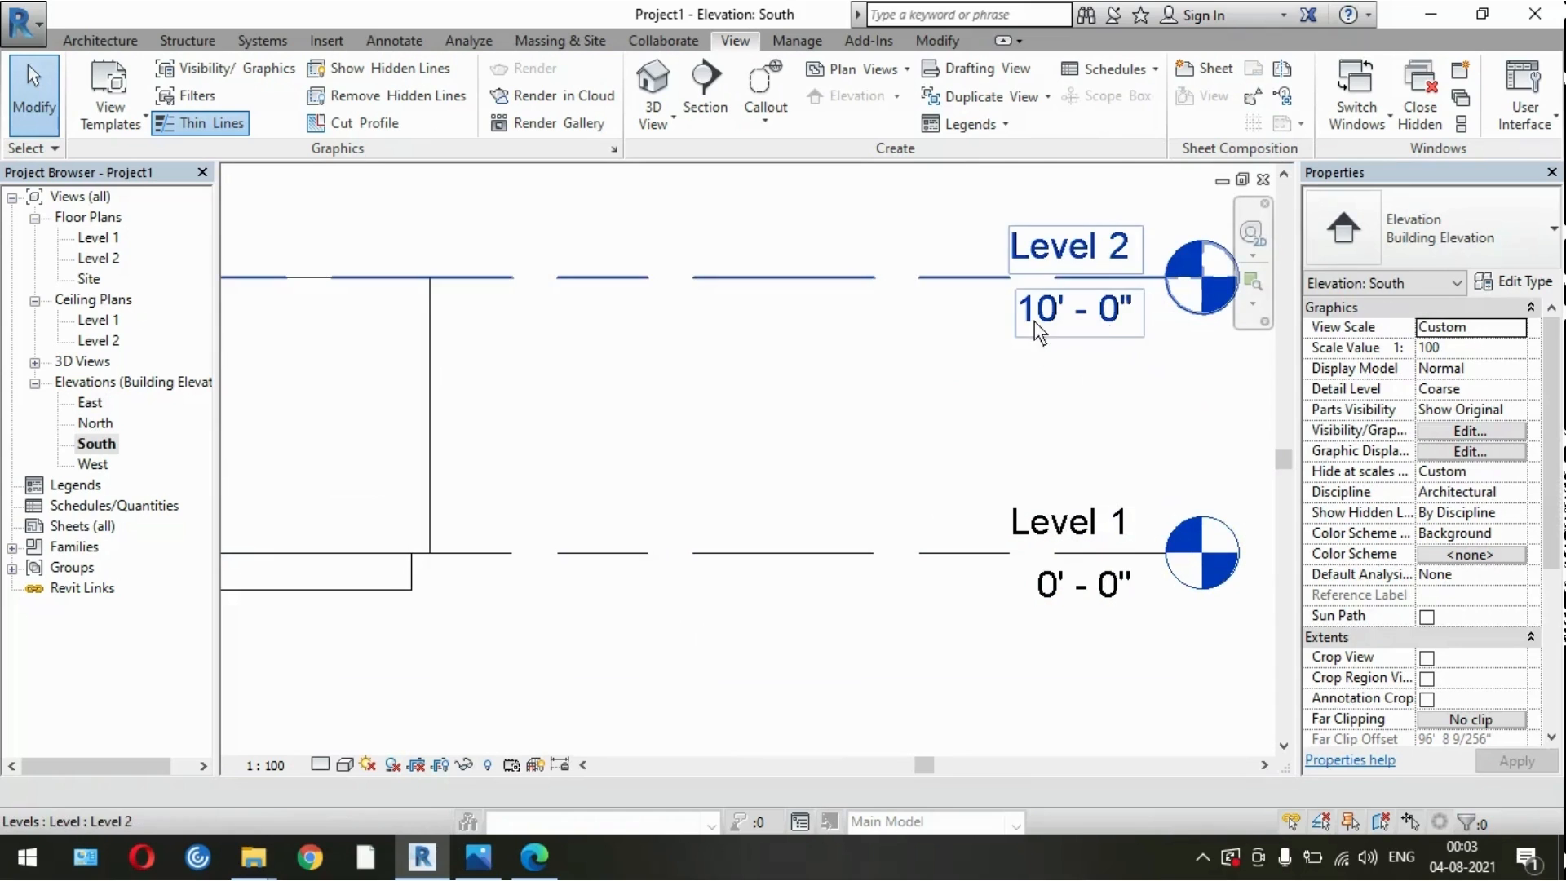
pyautogui.doubleClick(1075, 522)
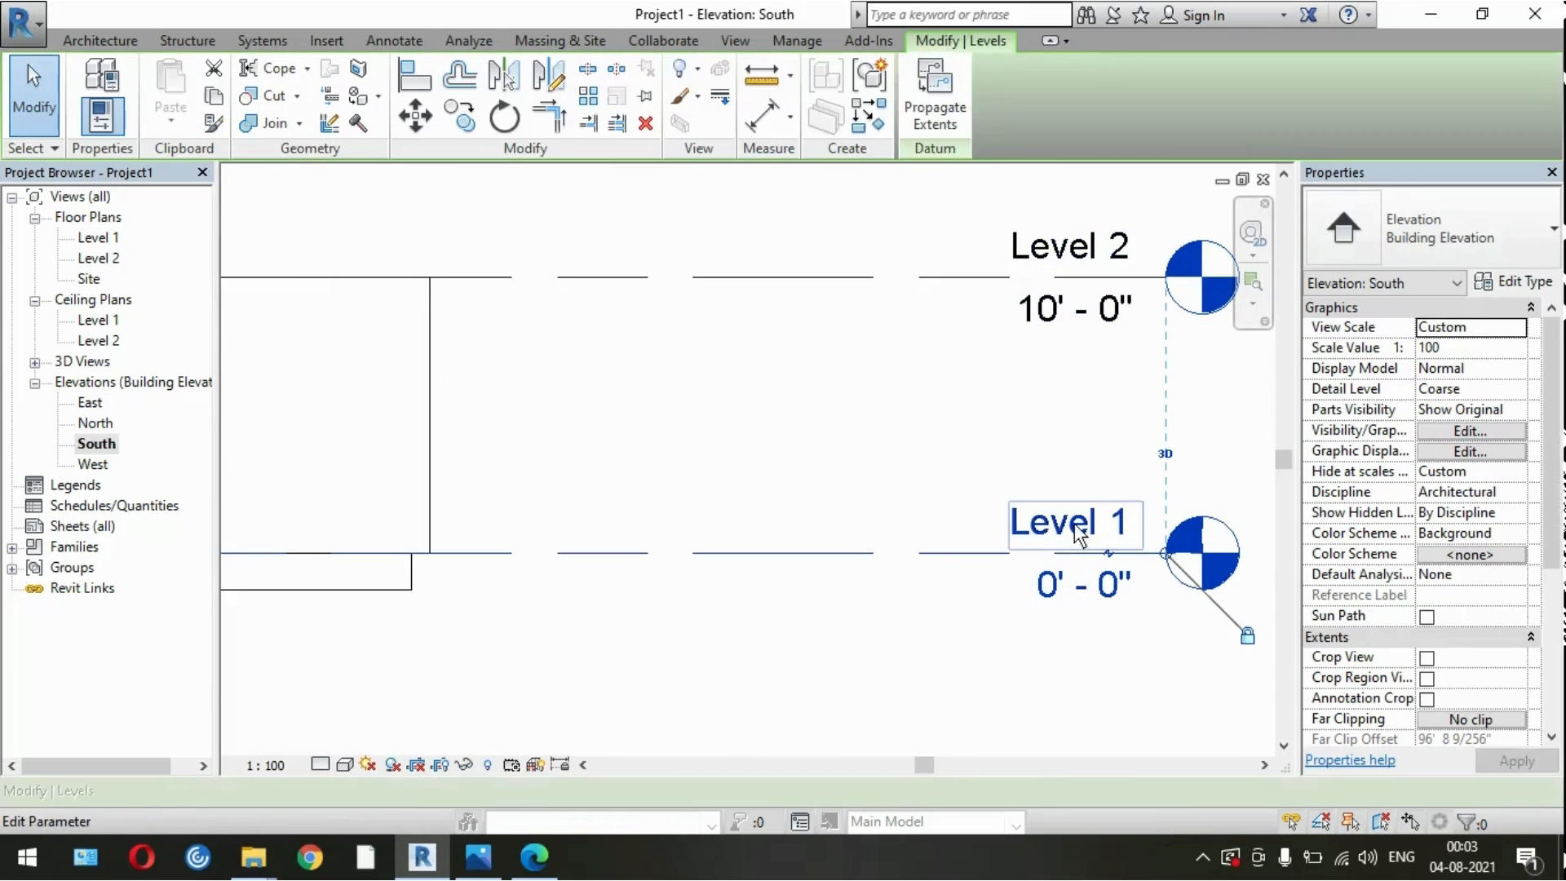
pyautogui.write('GR')
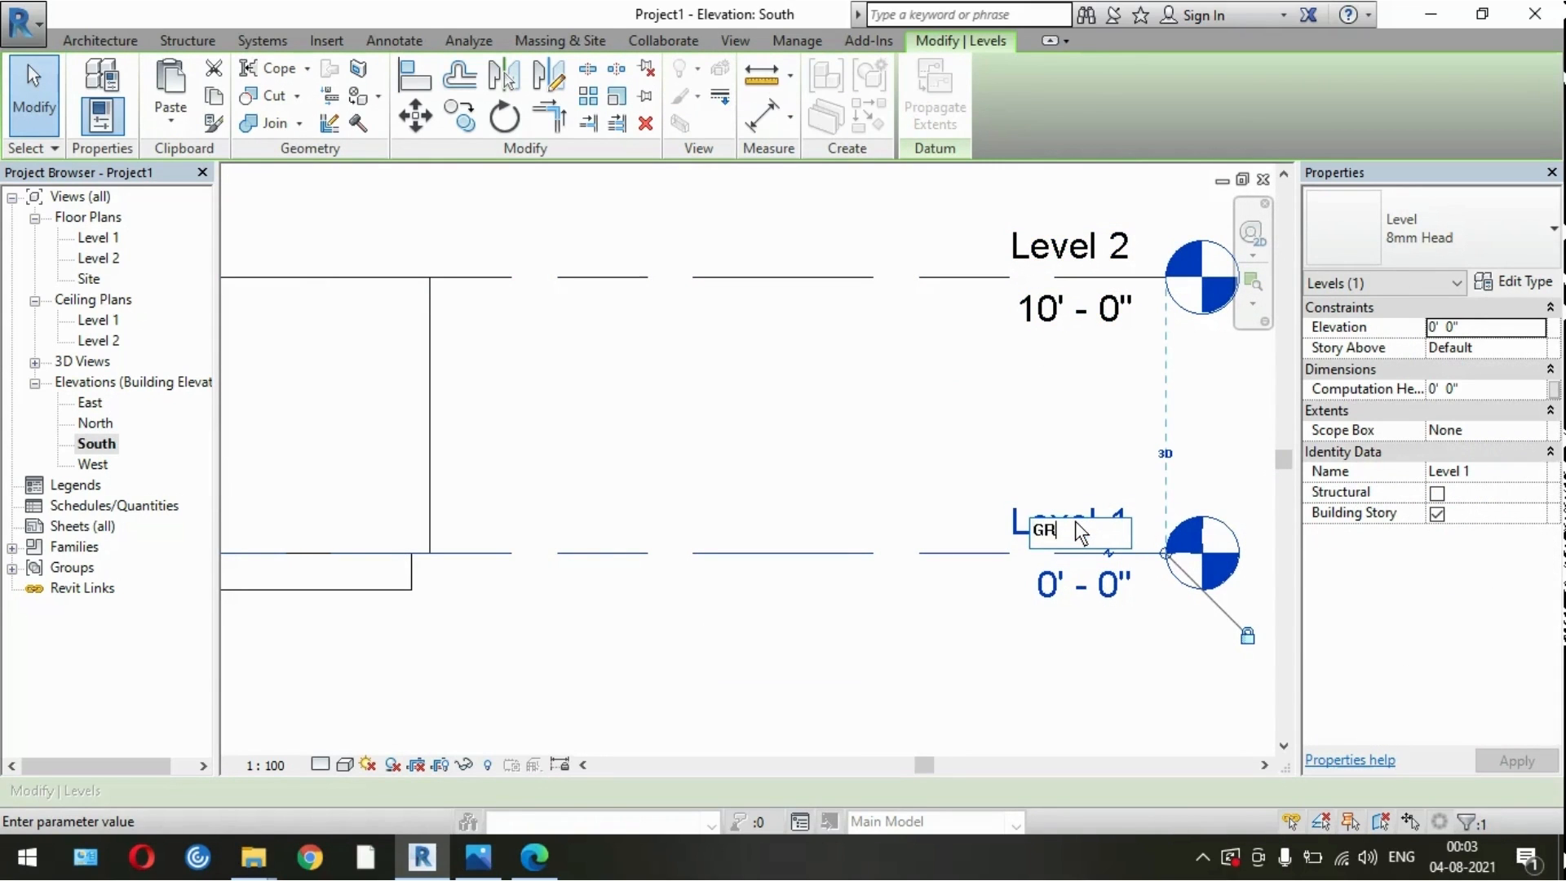
pyautogui.write('OUND FLOOR')
pyautogui.click(1007, 424)
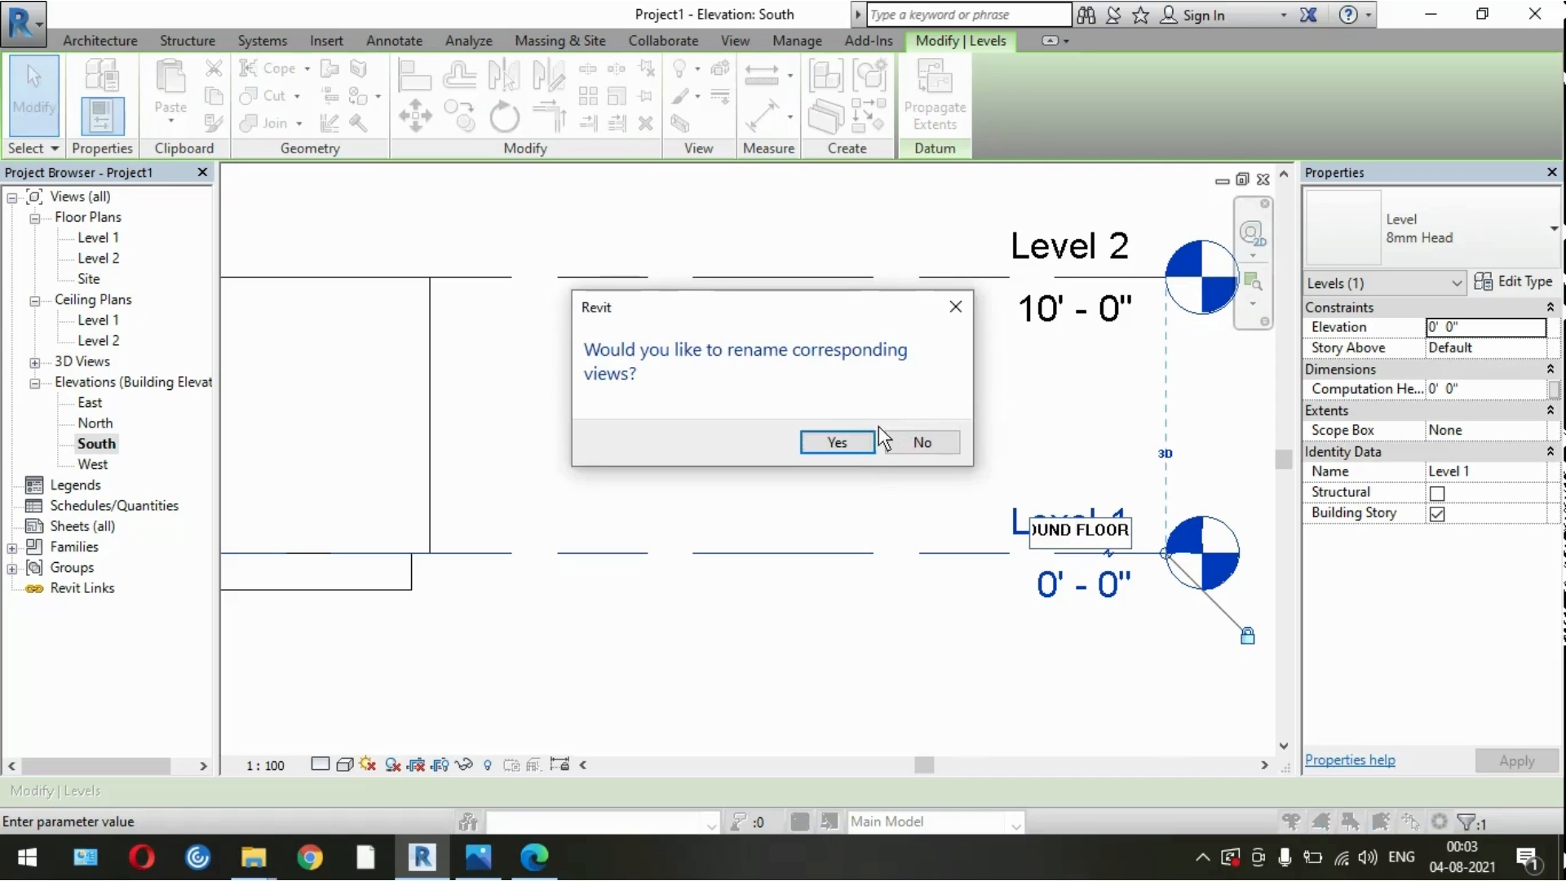
pyautogui.click(845, 442)
# Step: Try to rename Level 2 as FIRST FLOOR, along with its corresponding views
pyautogui.click(1065, 248)
pyautogui.click(1060, 257)
pyautogui.click(1061, 257)
pyautogui.press('BackSpace')
pyautogui.write('FIRST FLOOR')
pyautogui.press('Return')
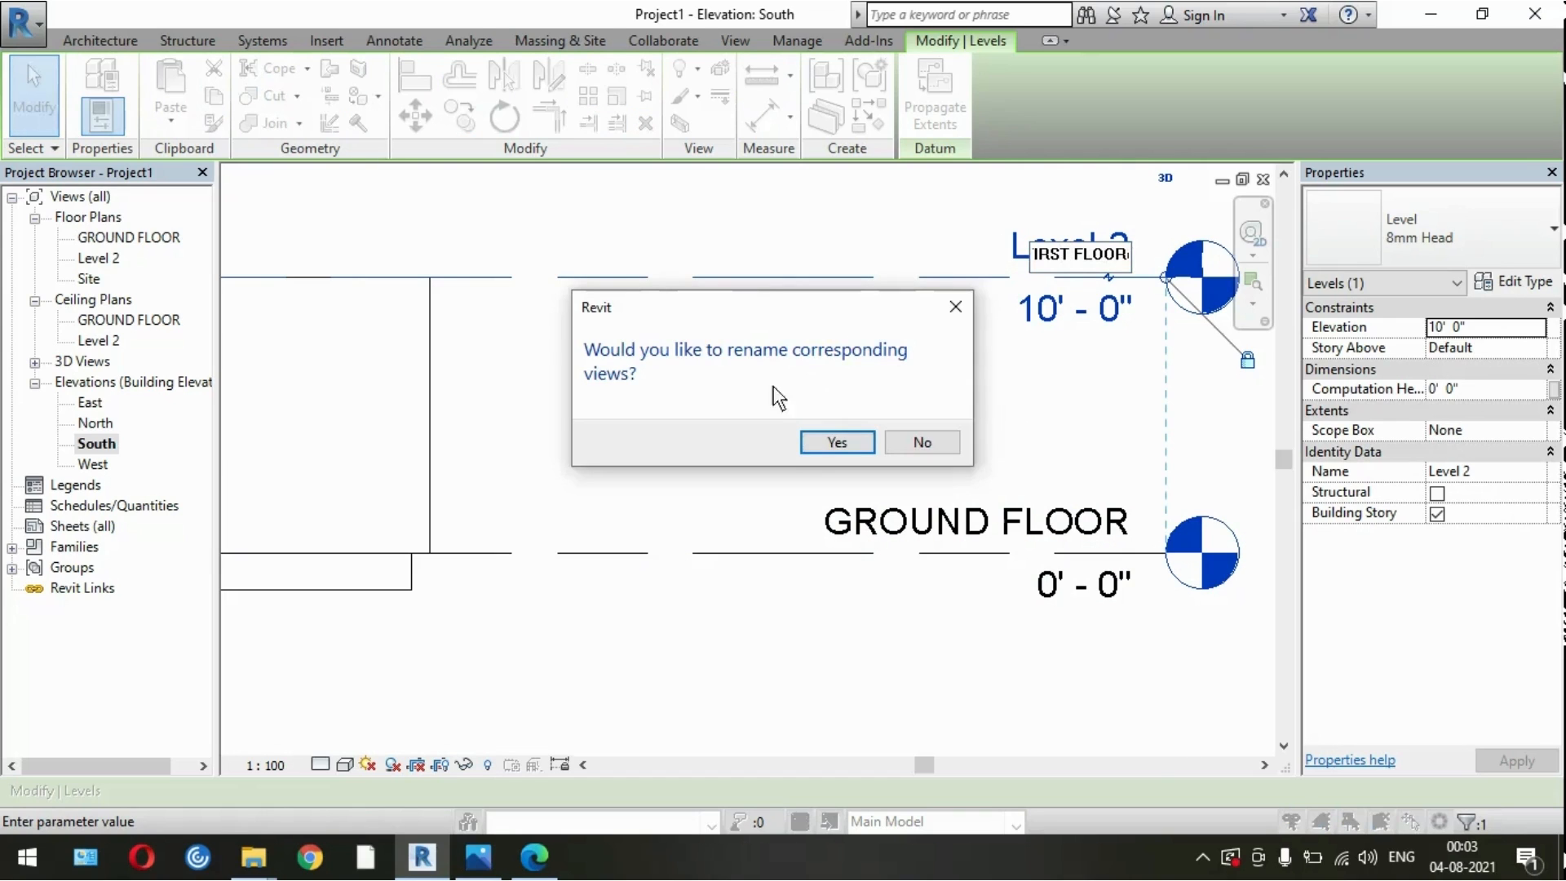
pyautogui.click(825, 446)
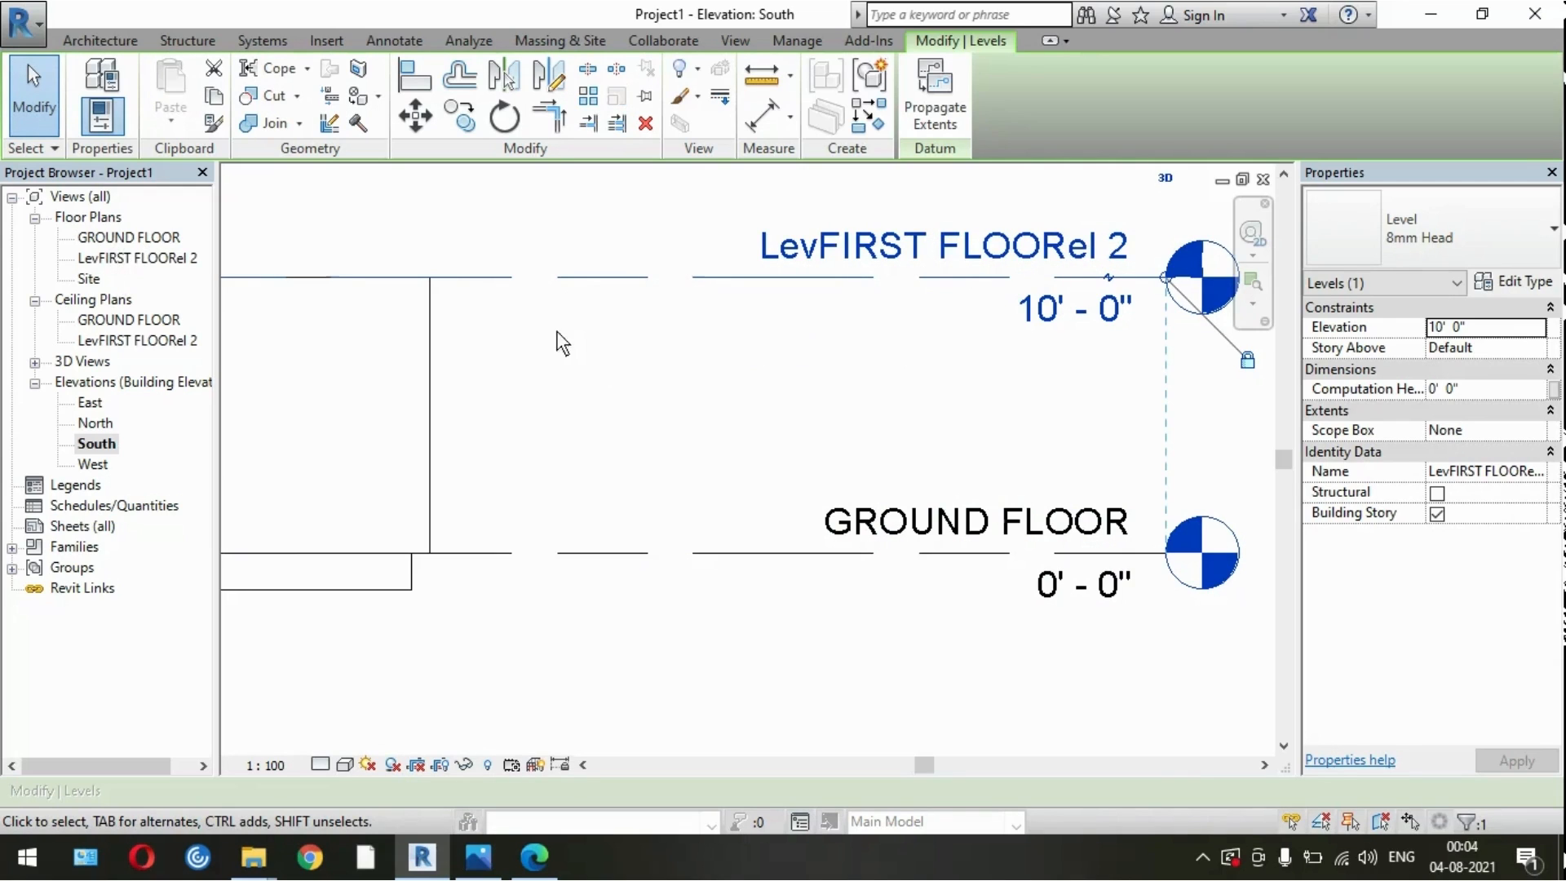
# Step: Remove the leftover "Lev" prefix from the upper level's name and update the corresponding views
pyautogui.click(930, 252)
pyautogui.click(987, 256)
pyautogui.press('BackSpace')
pyautogui.press('BackSpace')
pyautogui.press('BackSpace')
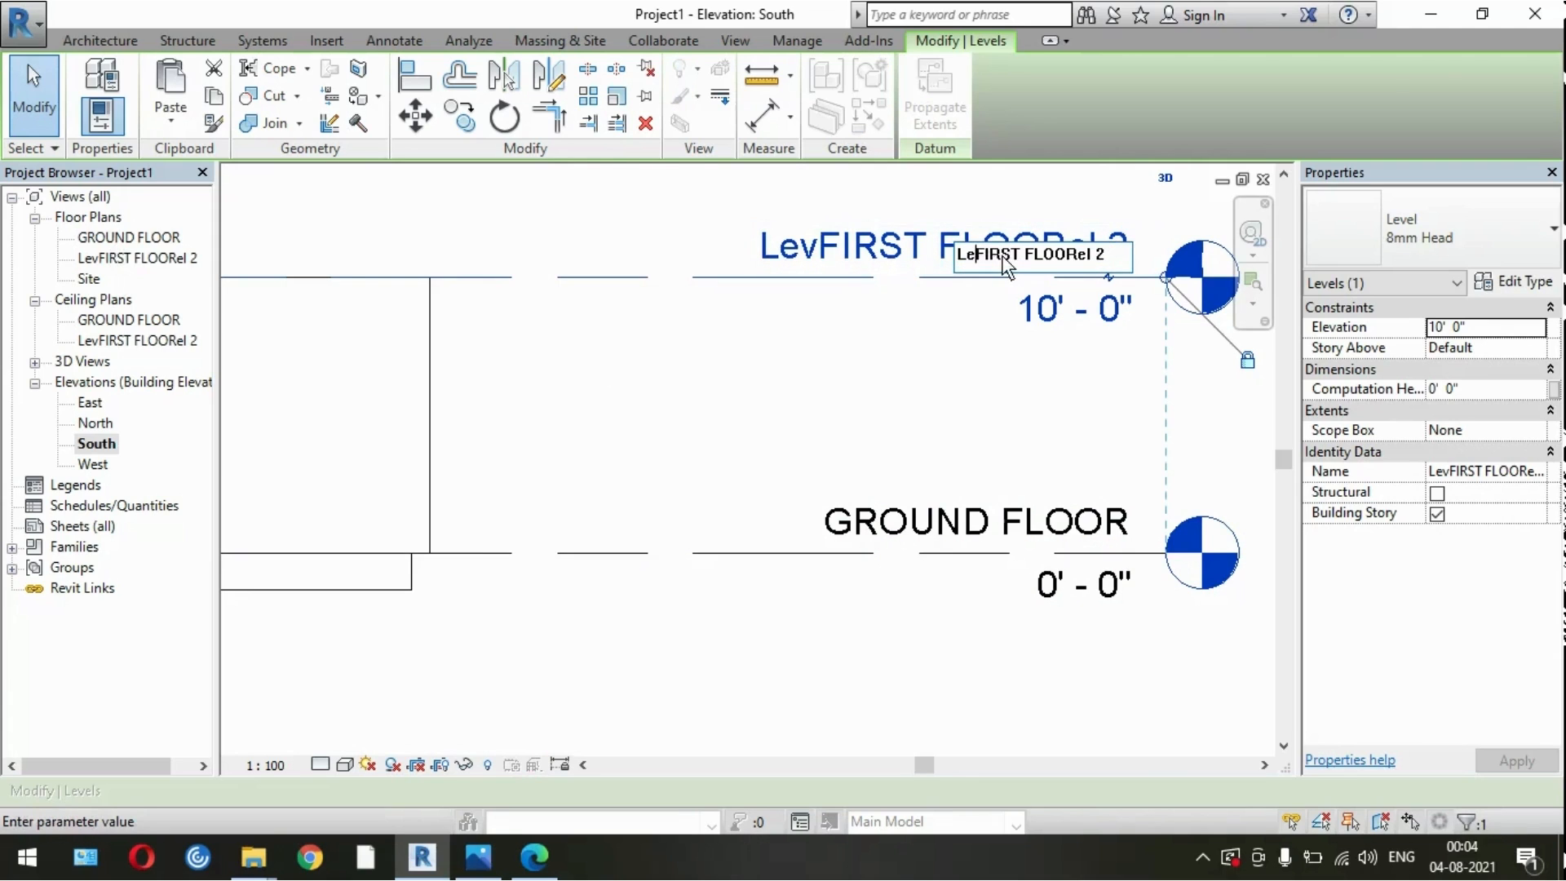
pyautogui.press('Return')
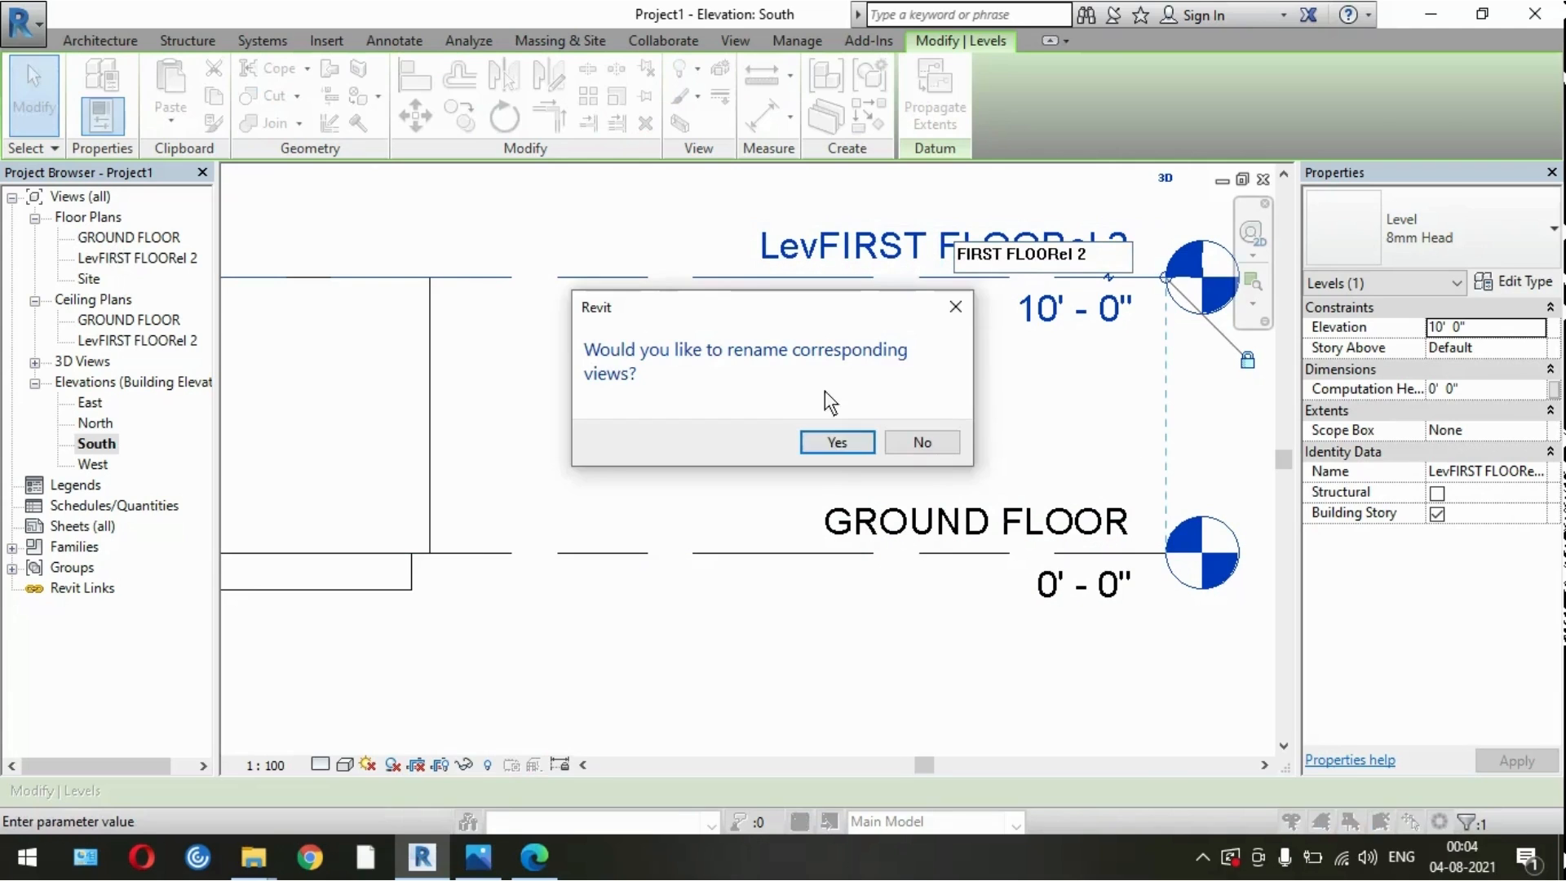
pyautogui.click(838, 444)
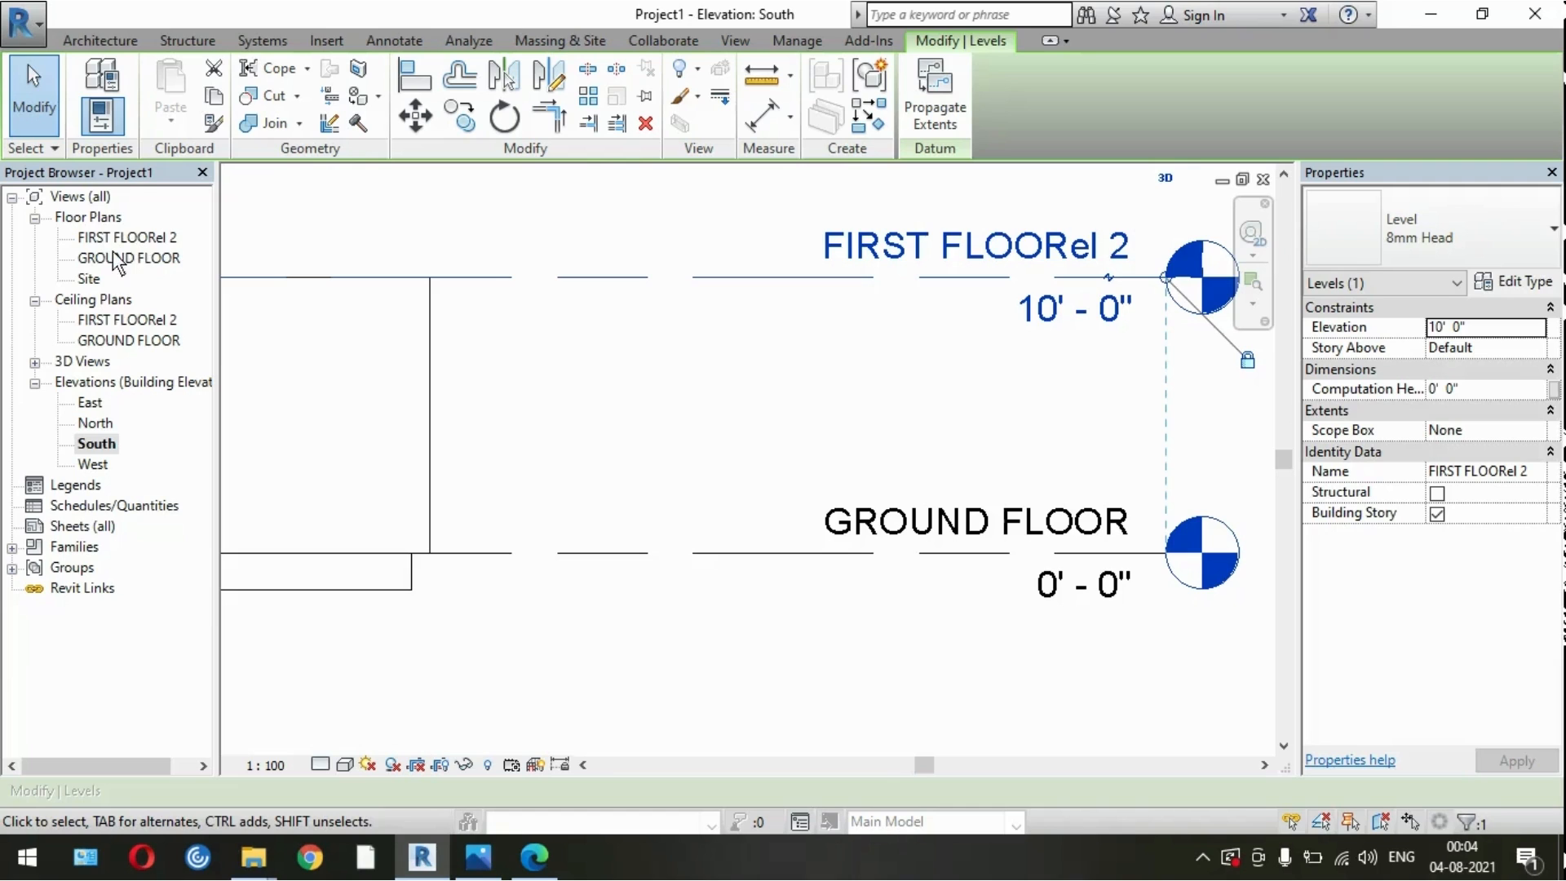
# Step: Remove the trailing "el 2" so the upper level reads FIRST FLOOR, and rename its corresponding views
pyautogui.scroll(-1, 498, 473)
pyautogui.scroll(-3, 729, 486)
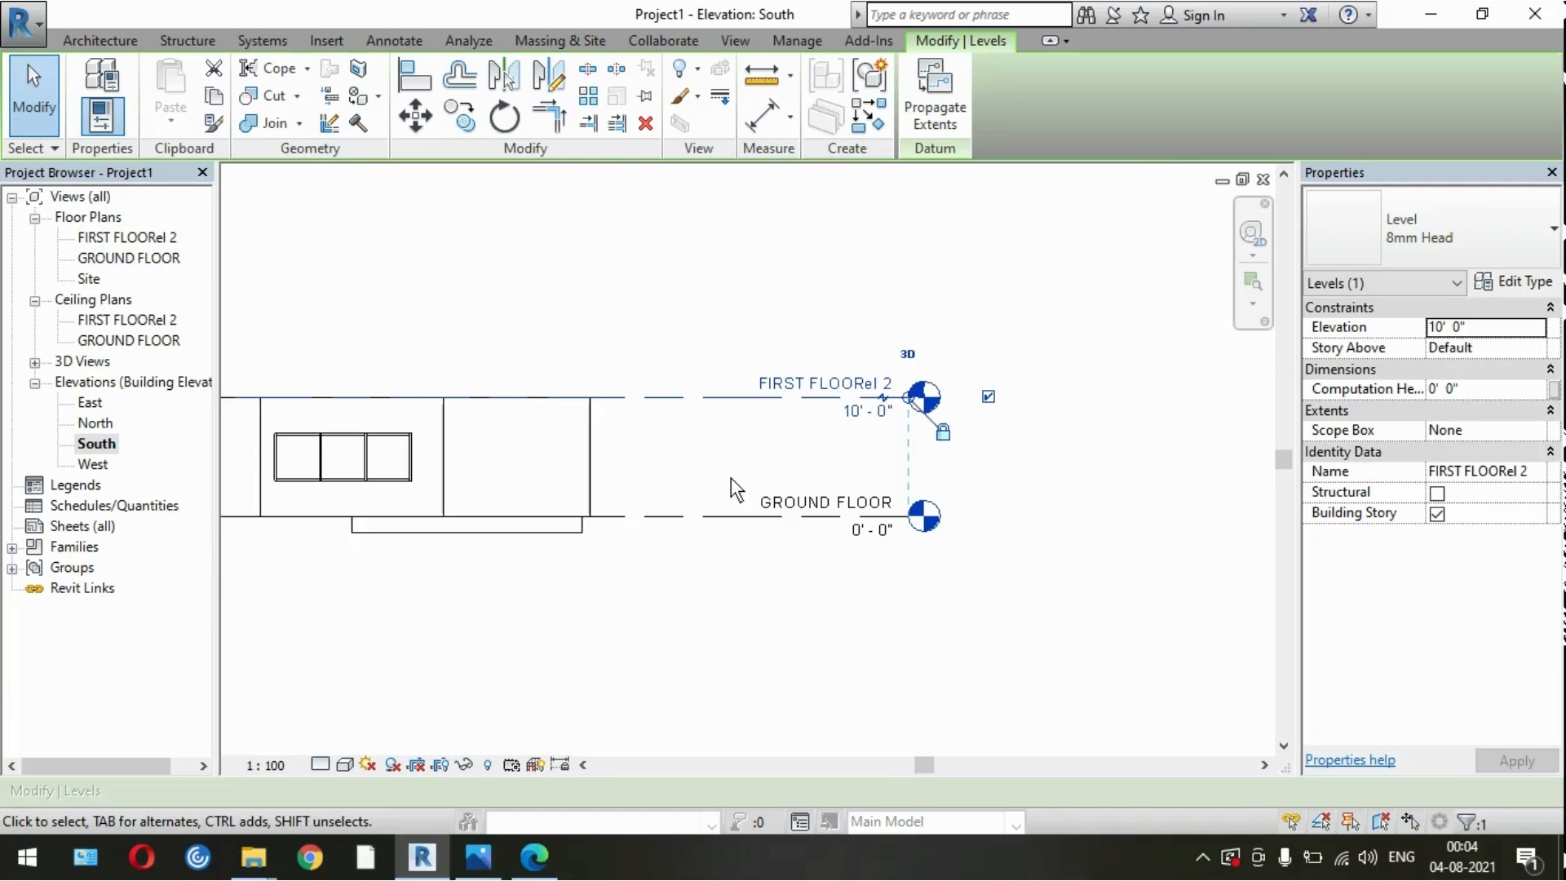
pyautogui.click(828, 390)
pyautogui.click(874, 378)
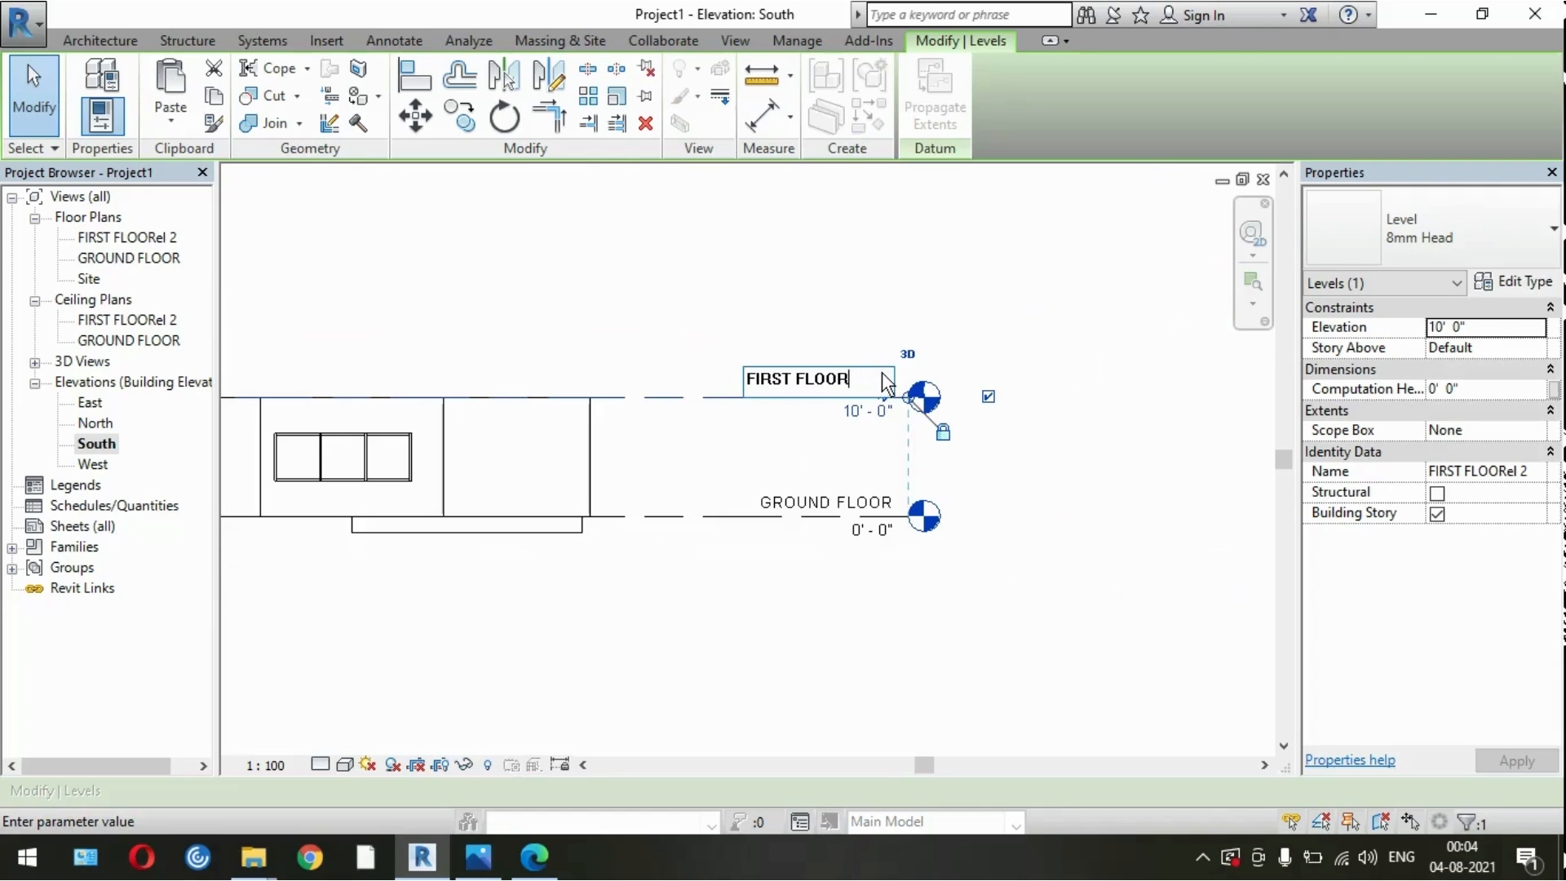
pyautogui.press('Return')
pyautogui.click(836, 442)
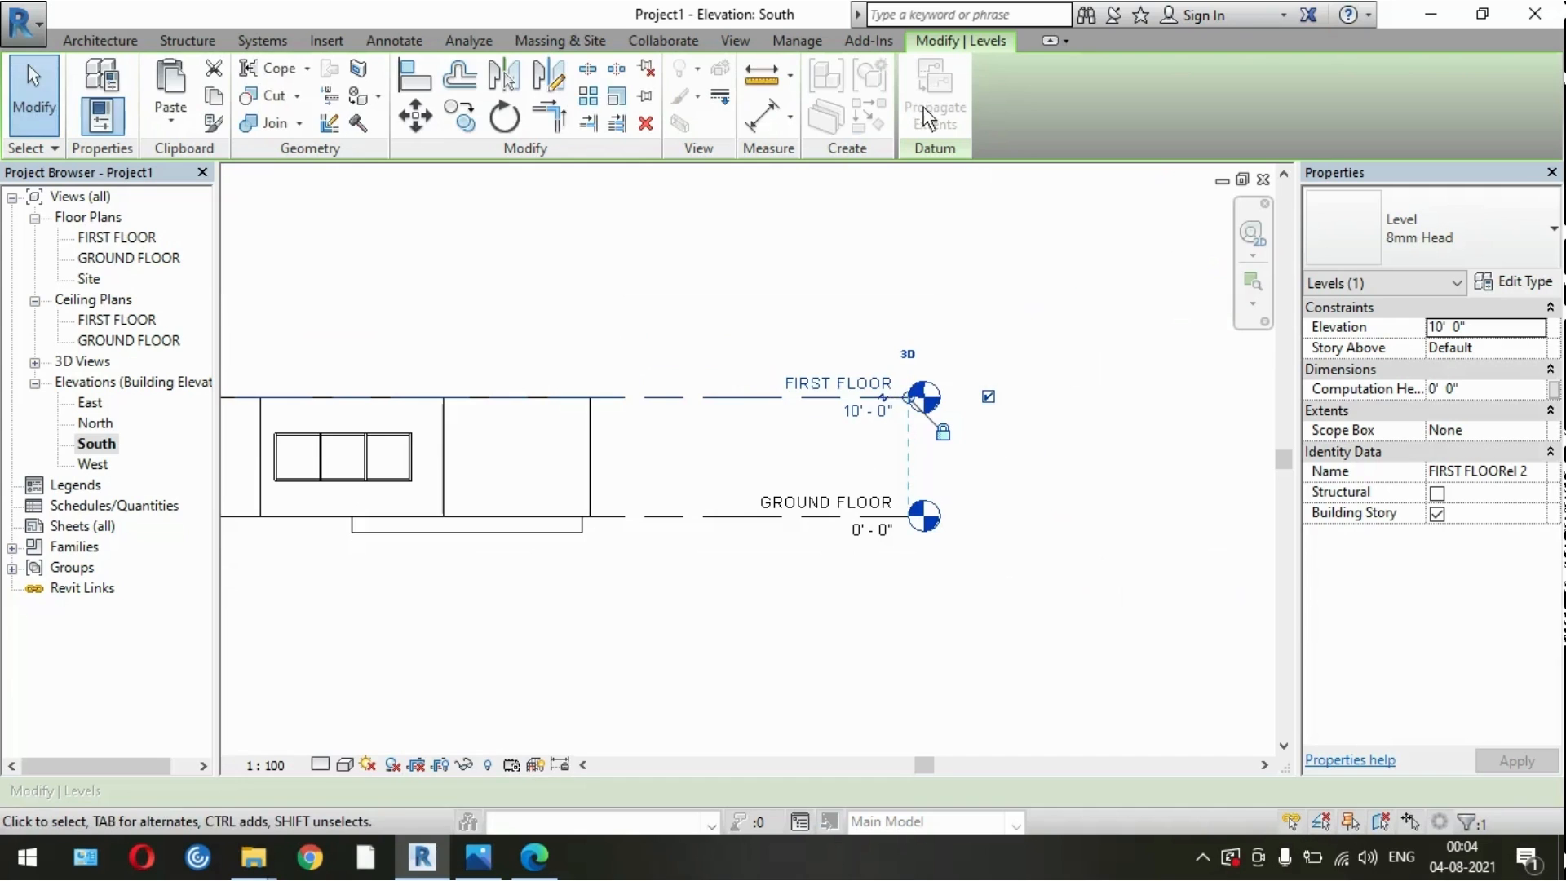
pyautogui.click(837, 261)
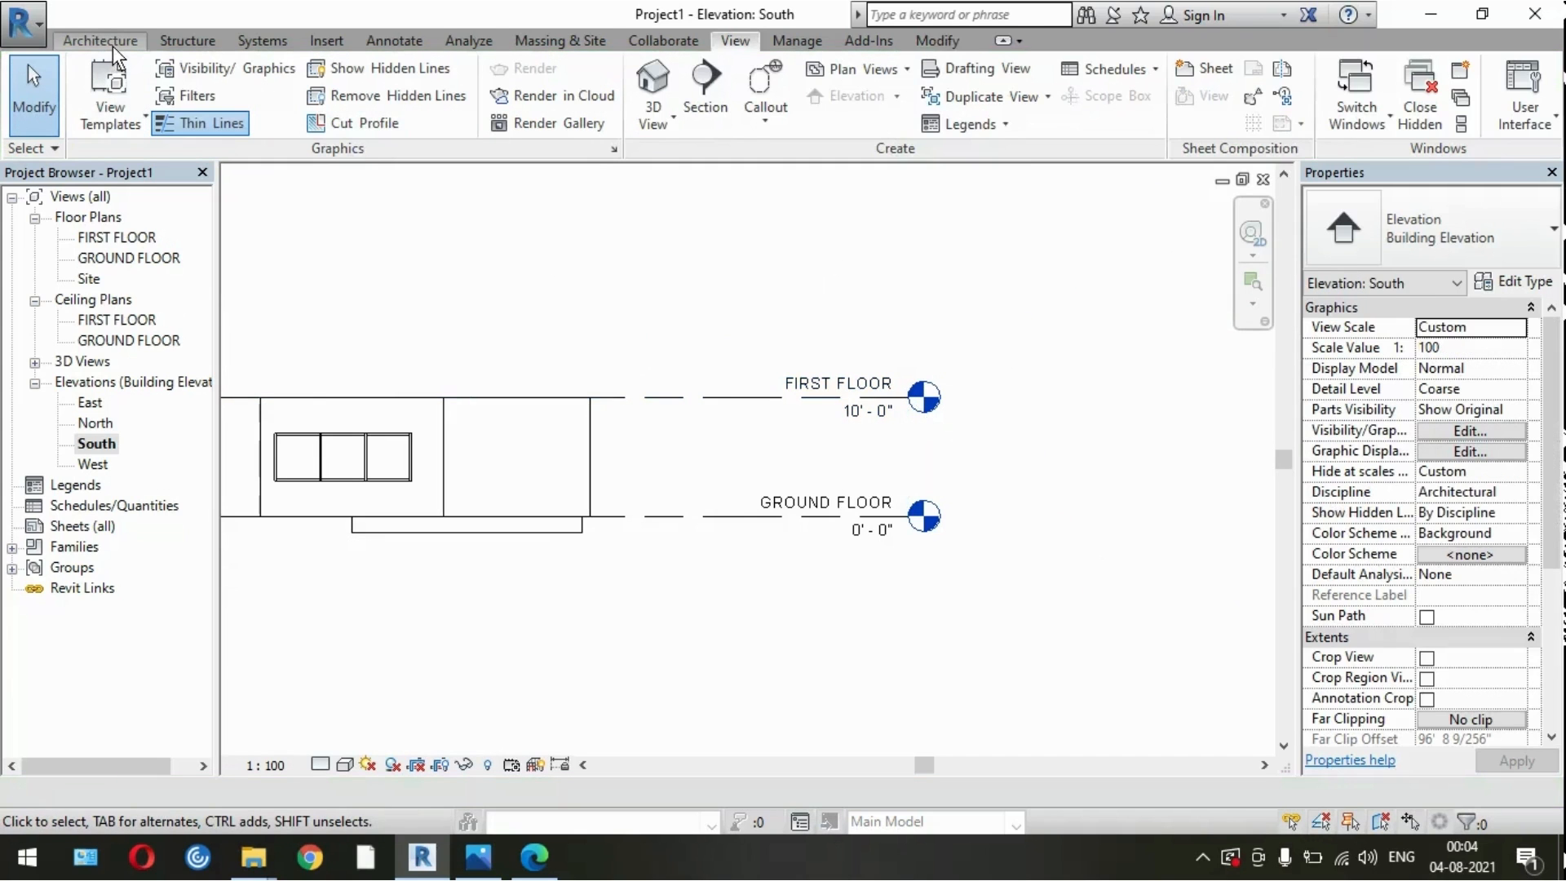
# Step: Add a level 10' above FIRST FLOOR by picking its level line with a 10' offset
pyautogui.click(113, 46)
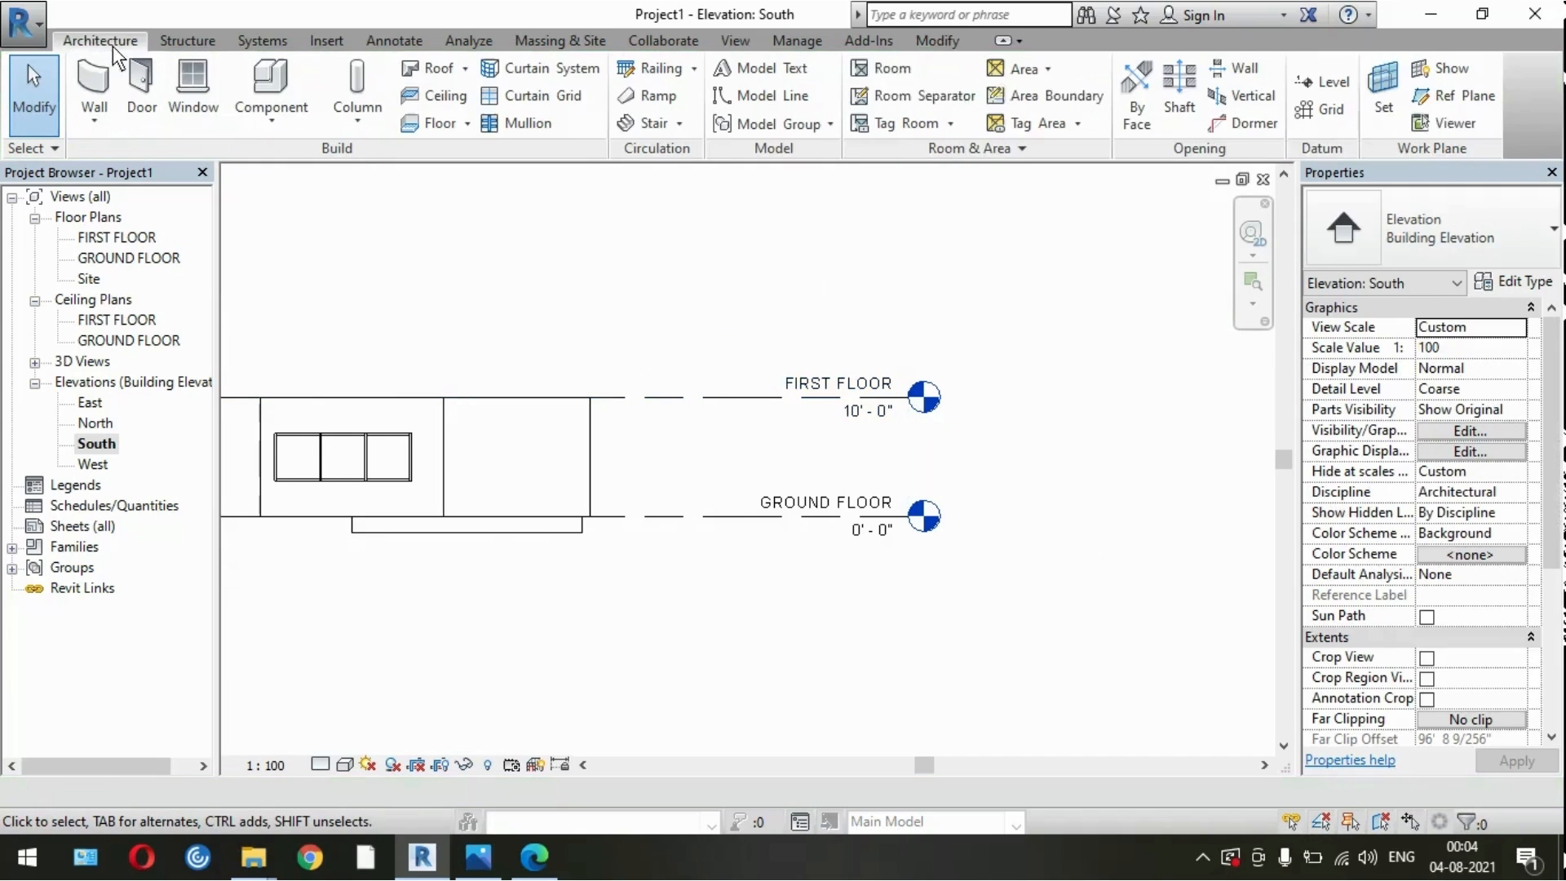
pyautogui.click(1338, 82)
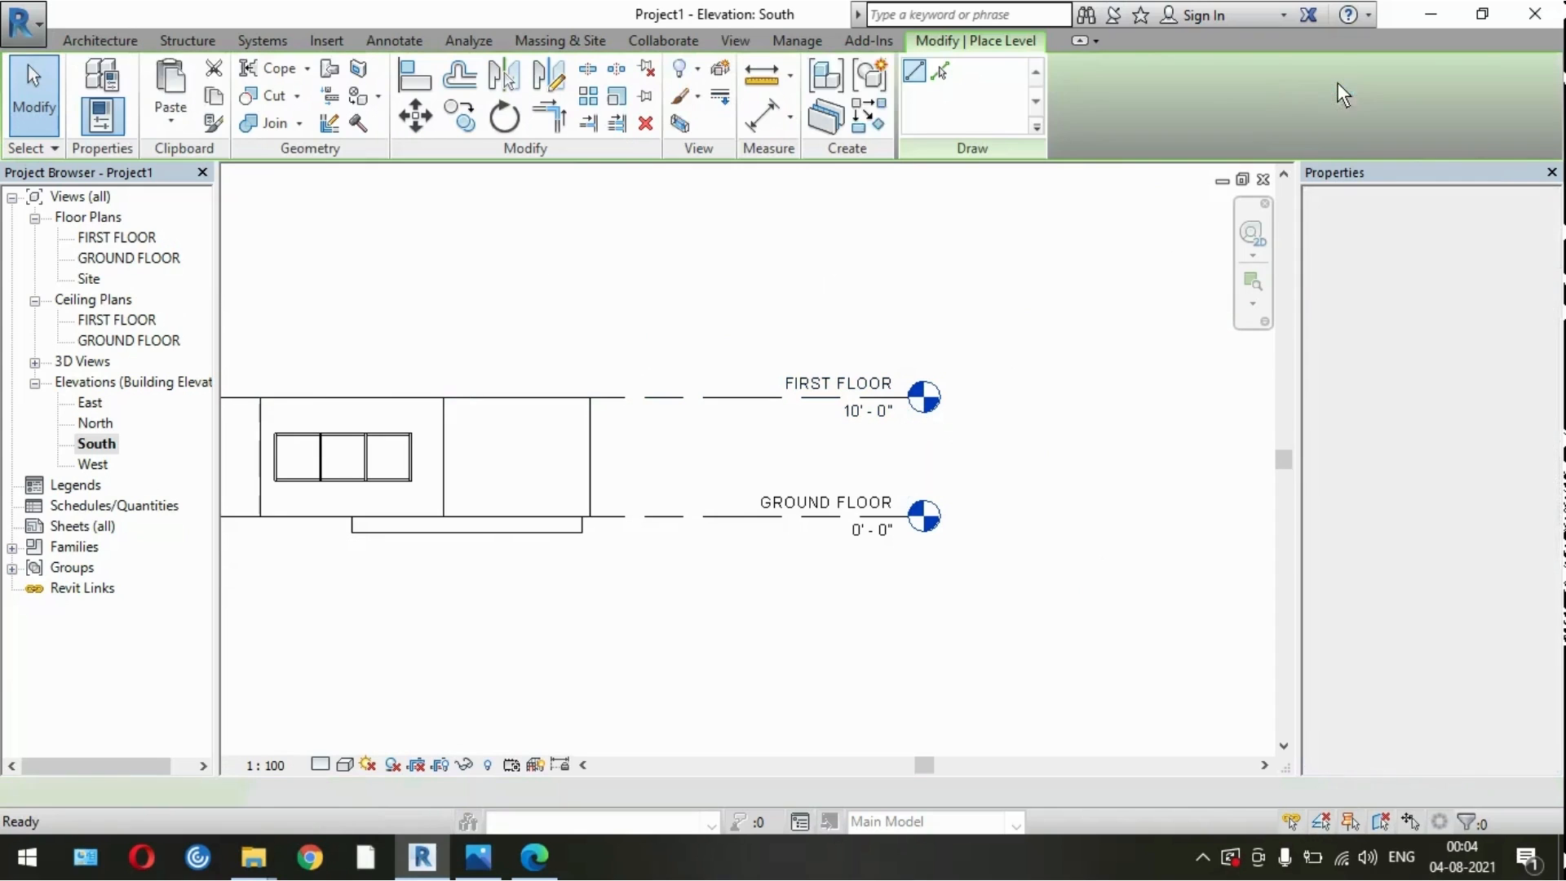
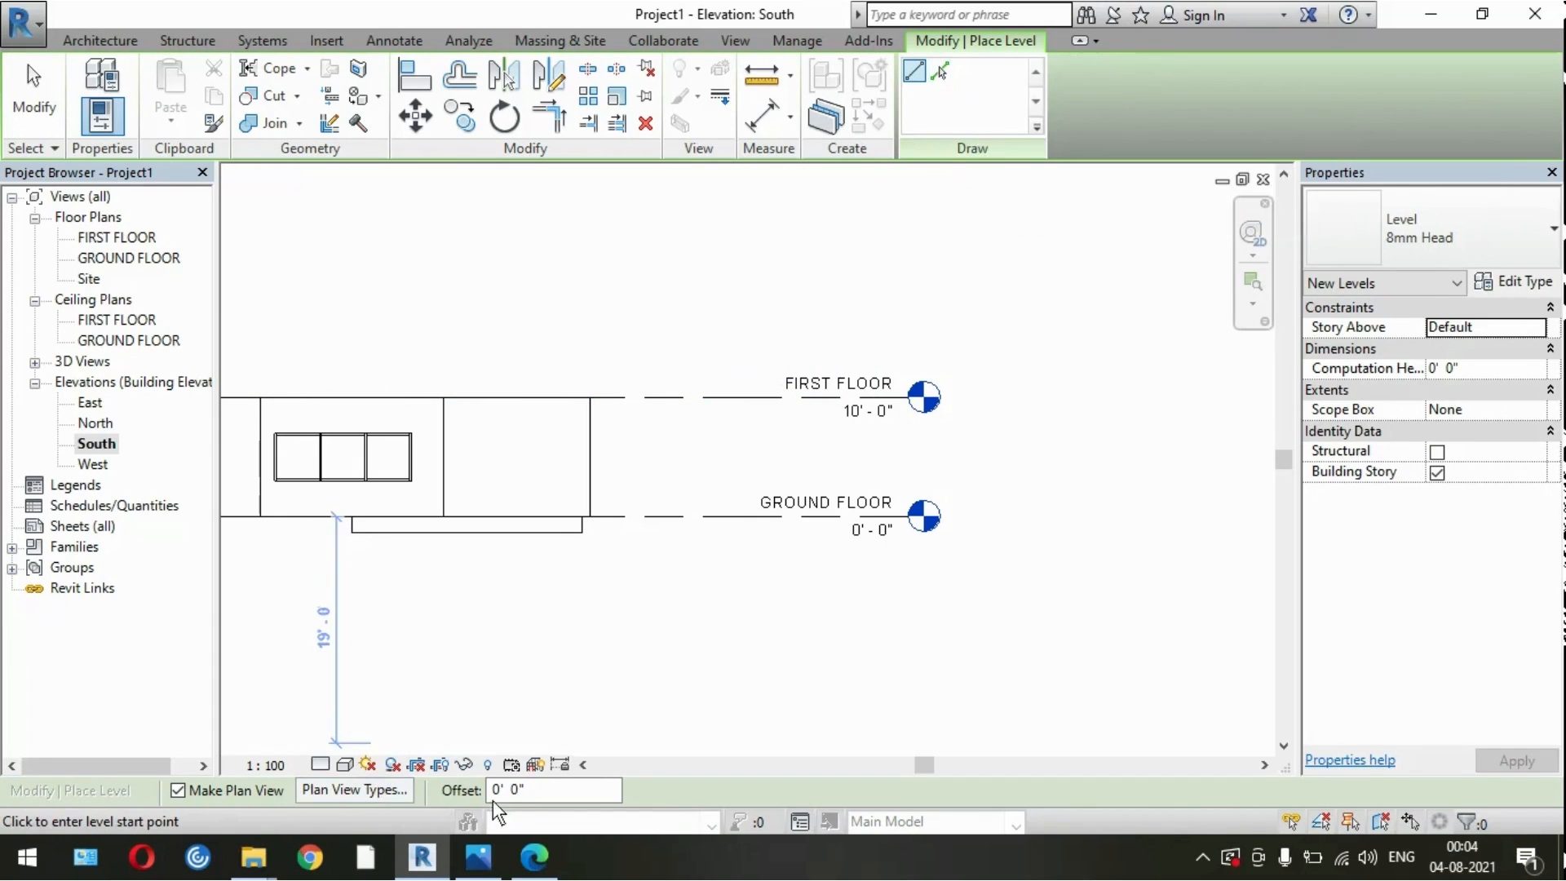
pyautogui.press('BackSpace')
pyautogui.write('10')
pyautogui.press('Return')
pyautogui.click(940, 72)
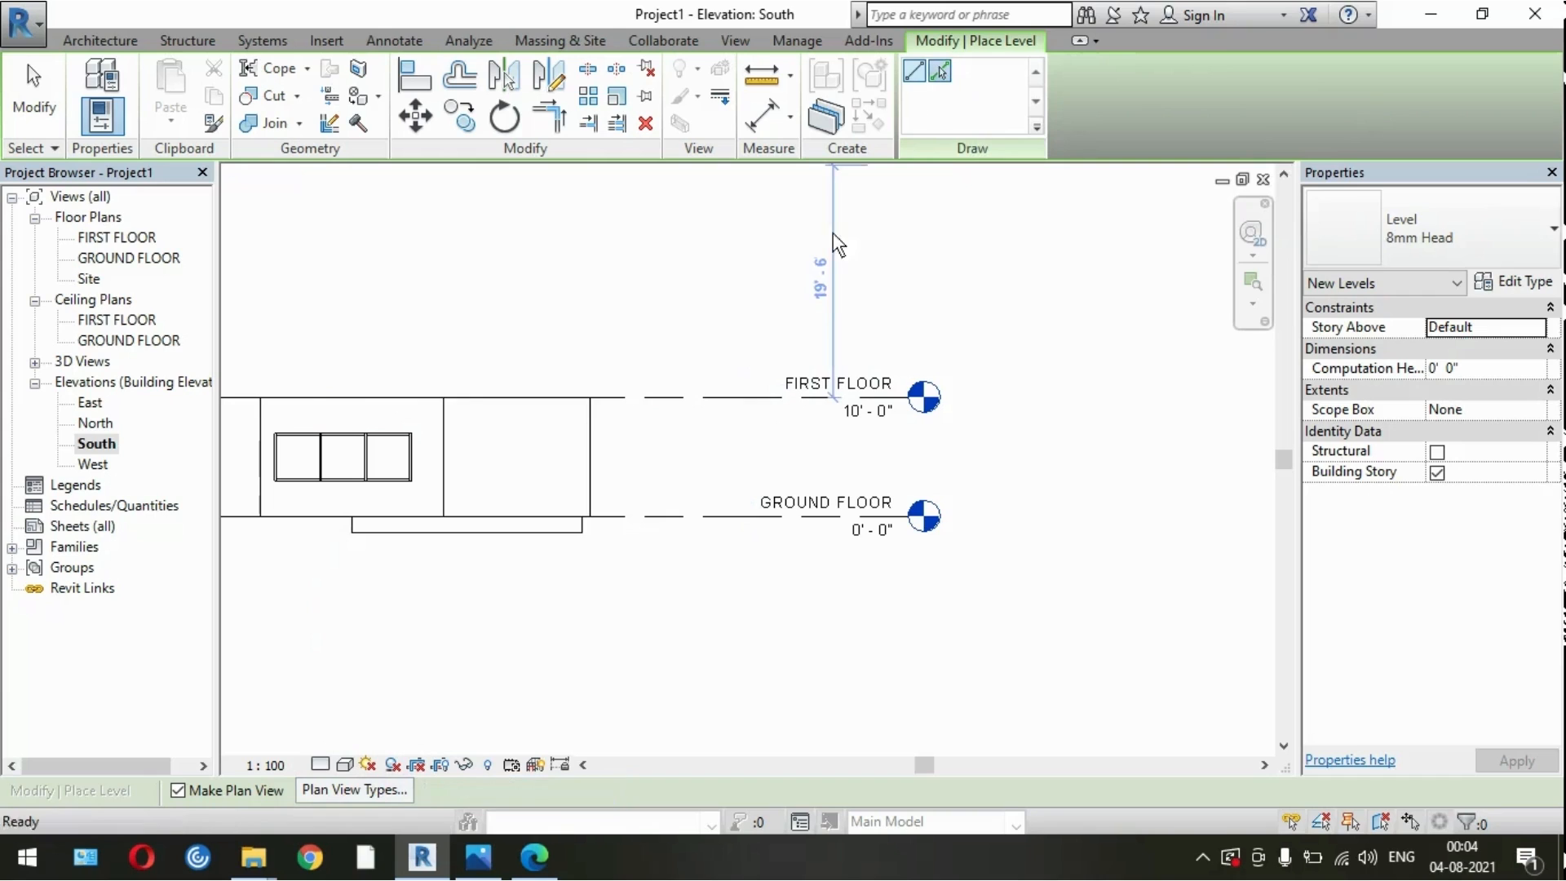
pyautogui.doubleClick(688, 395)
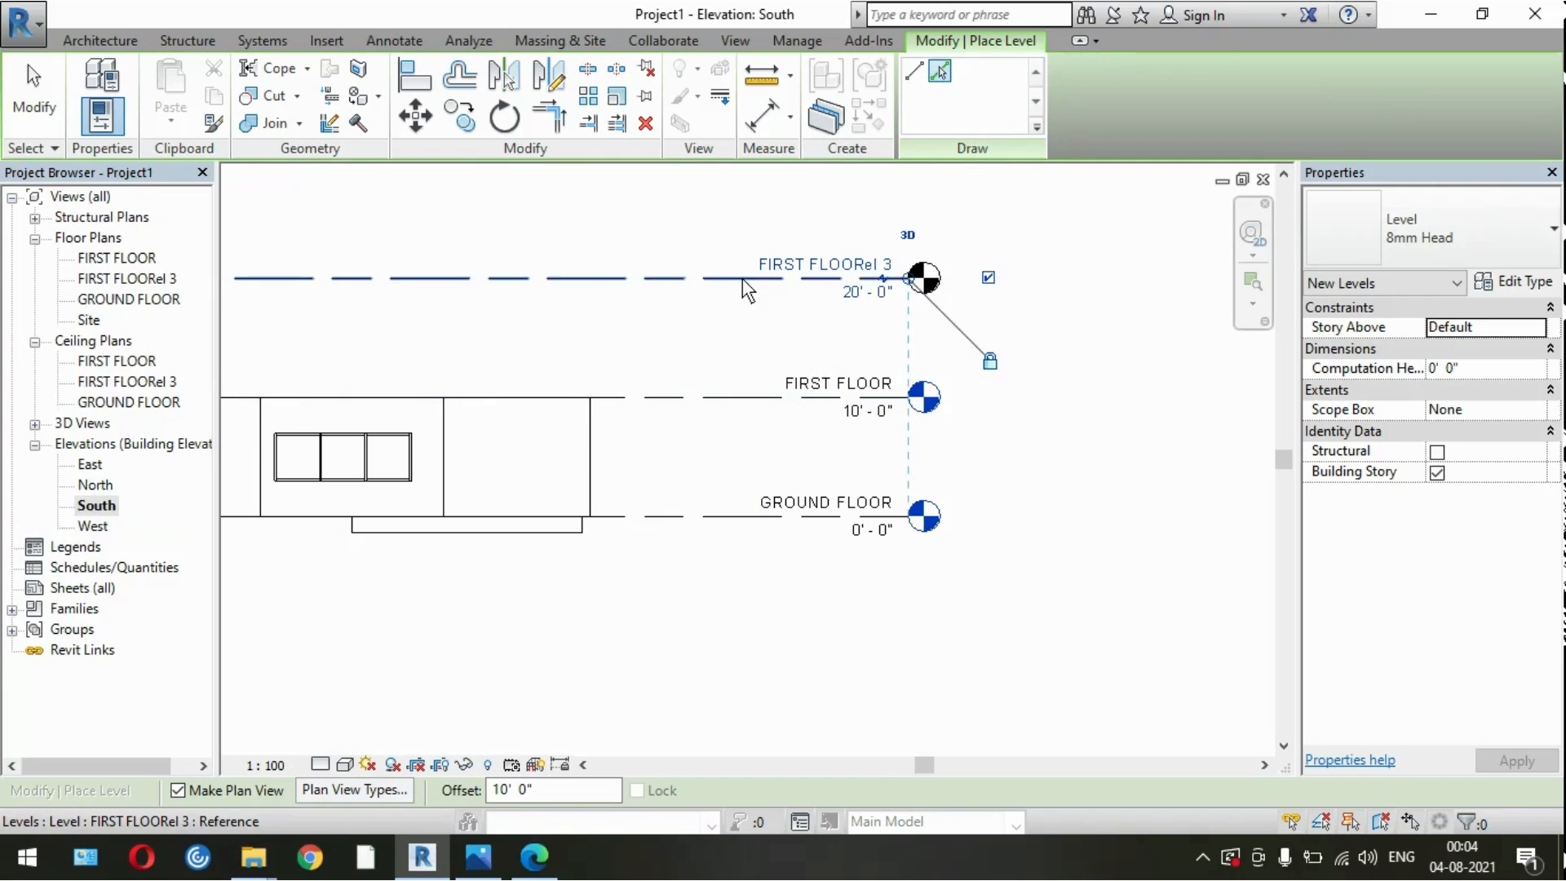
# Step: Add five more levels at 10' intervals, each offset from the topmost level line, up to 70'
pyautogui.scroll(-3, 790, 575)
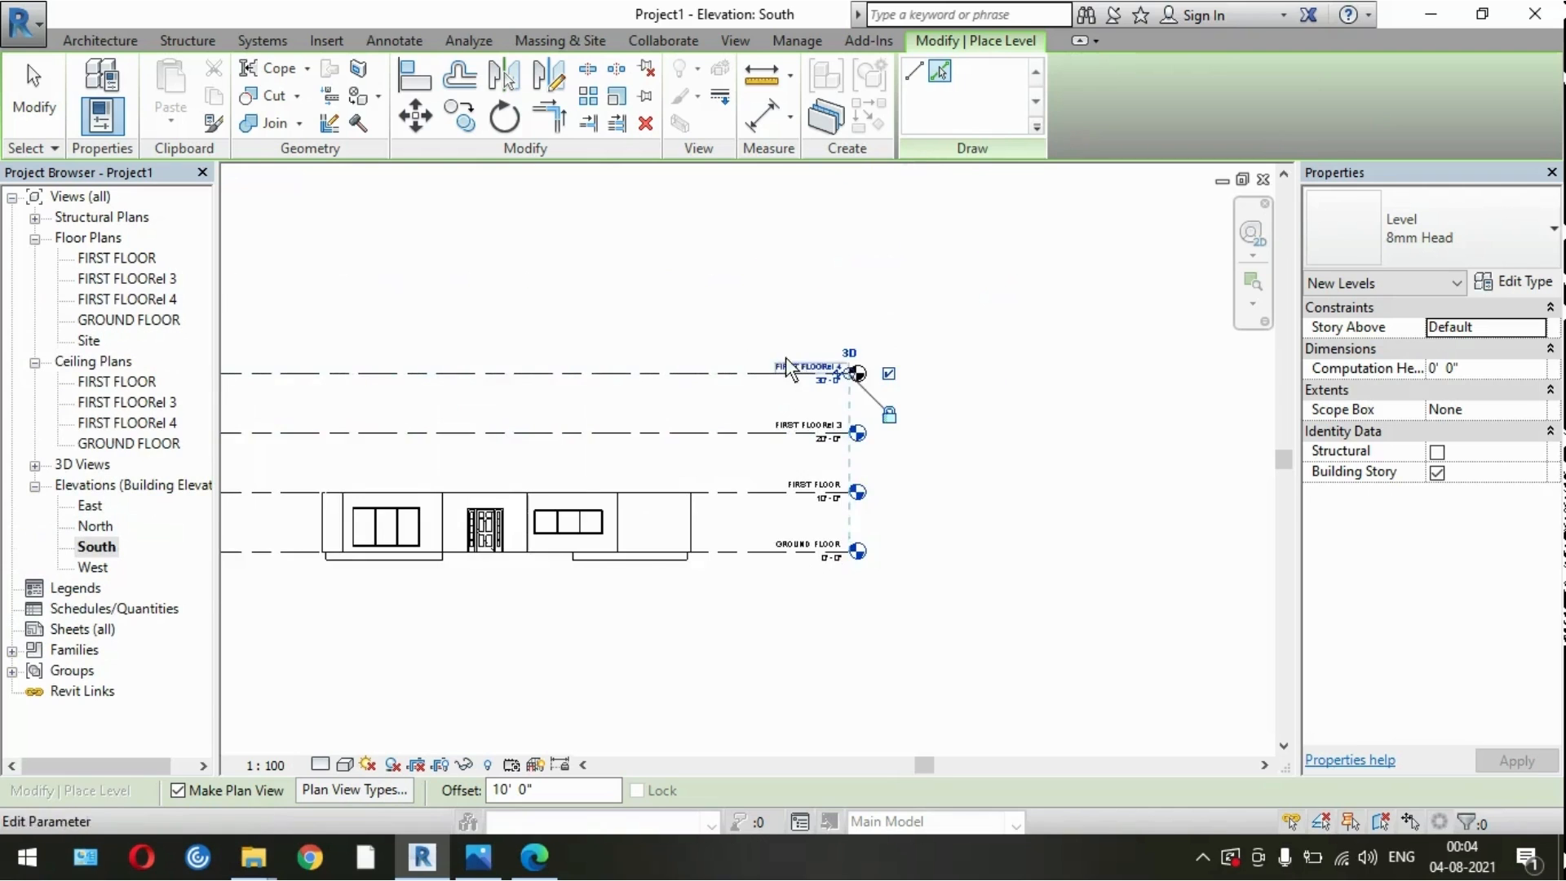
pyautogui.scroll(2, 762, 378)
pyautogui.click(757, 393)
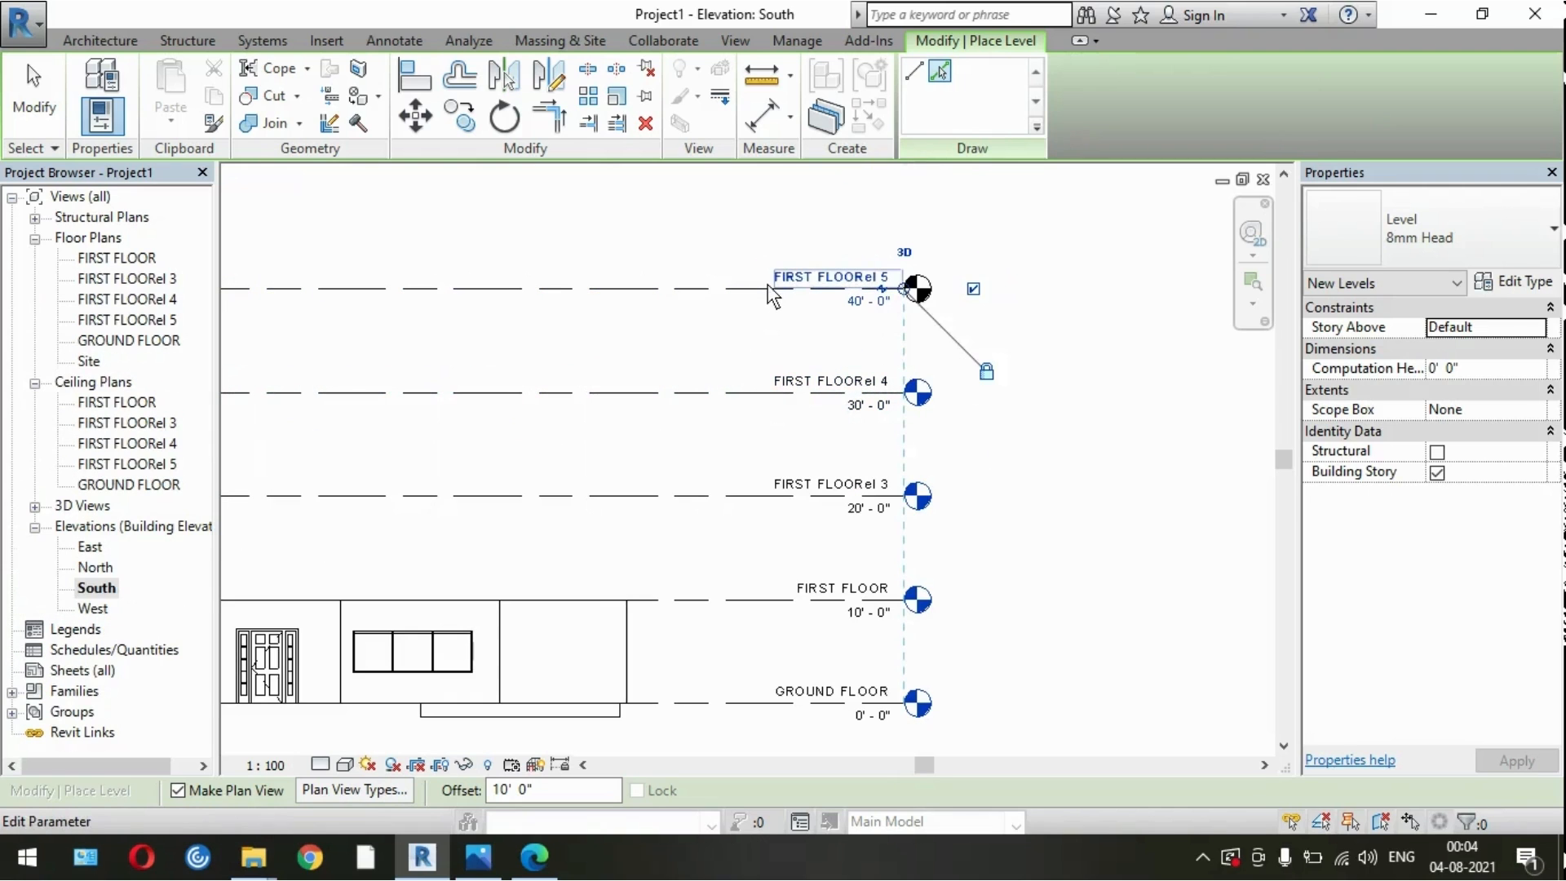
pyautogui.click(751, 272)
pyautogui.press('Return')
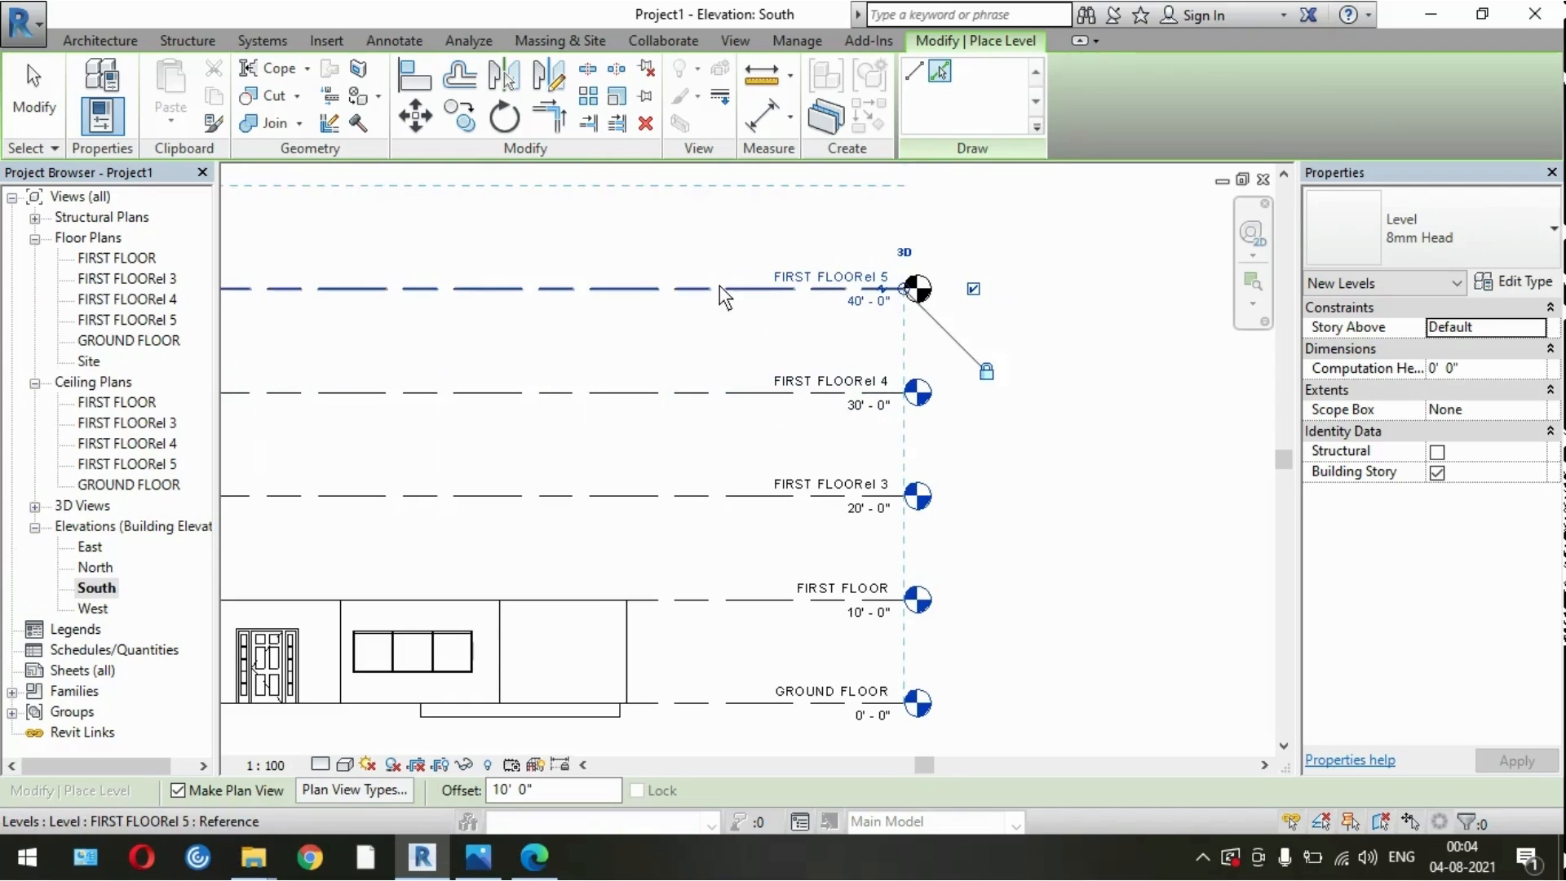
pyautogui.click(719, 288)
pyautogui.scroll(-3, 773, 504)
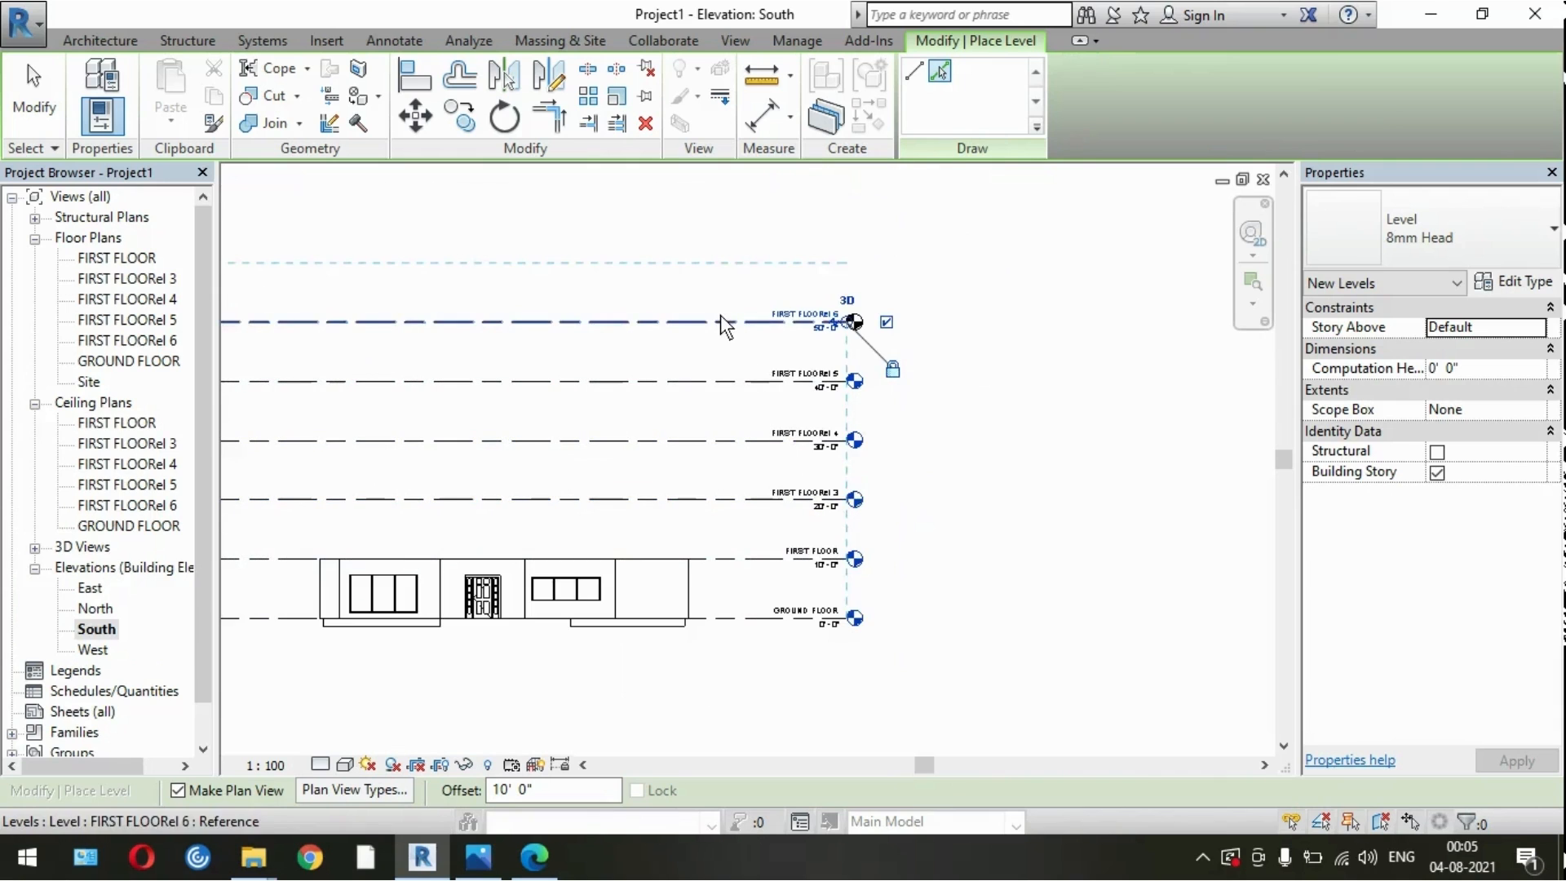
pyautogui.click(721, 320)
pyautogui.scroll(-2, 918, 590)
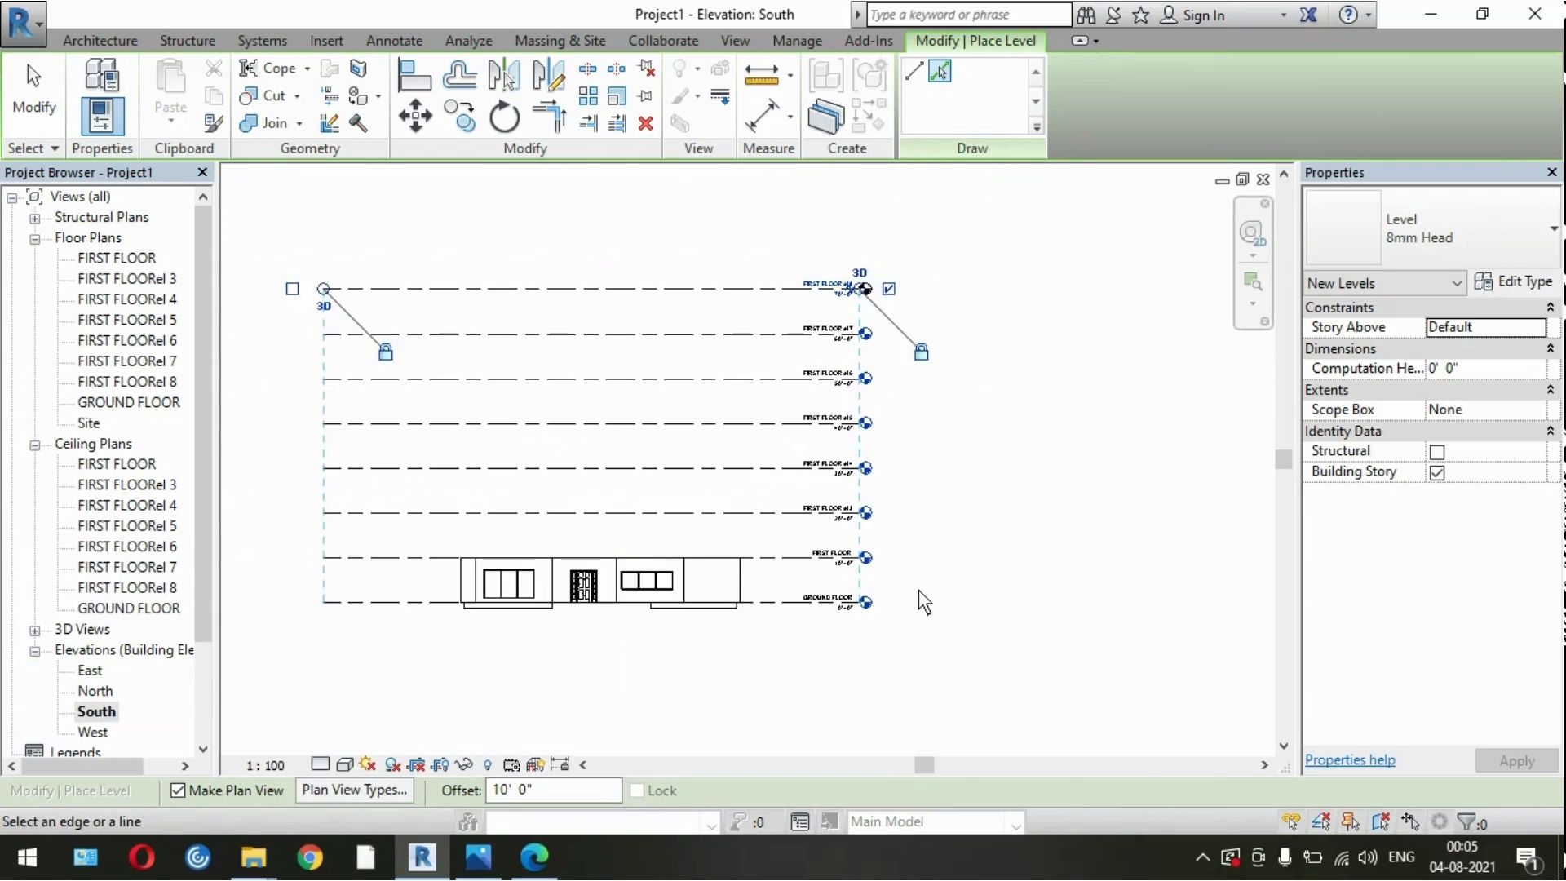
pyautogui.press('Escape')
pyautogui.press('Escape')
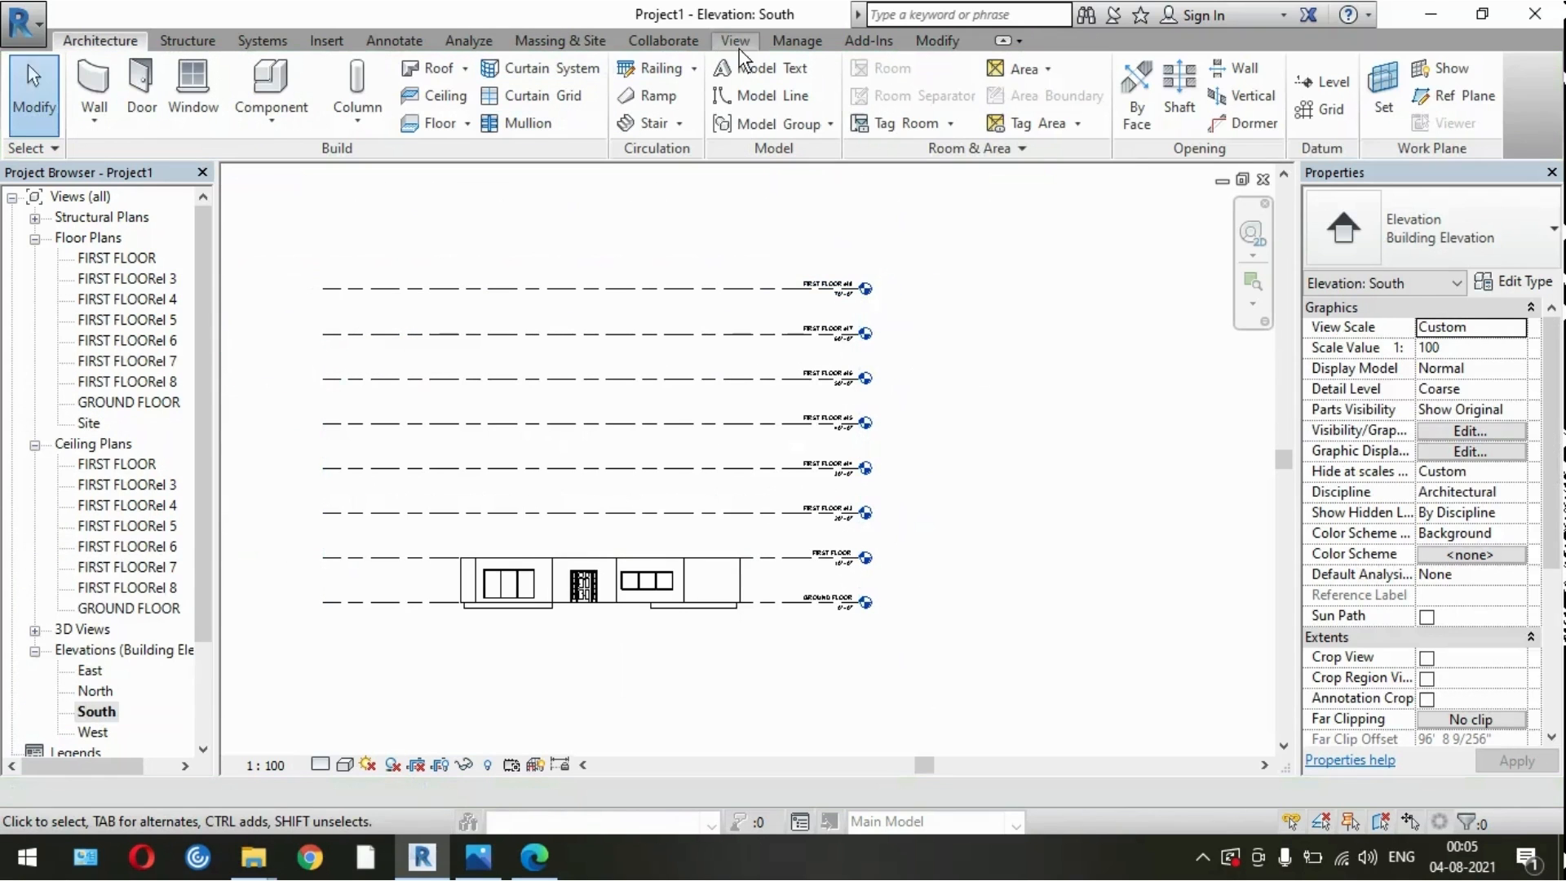
# Step: Open the GROUND FLOOR floor plan
pyautogui.doubleClick(126, 399)
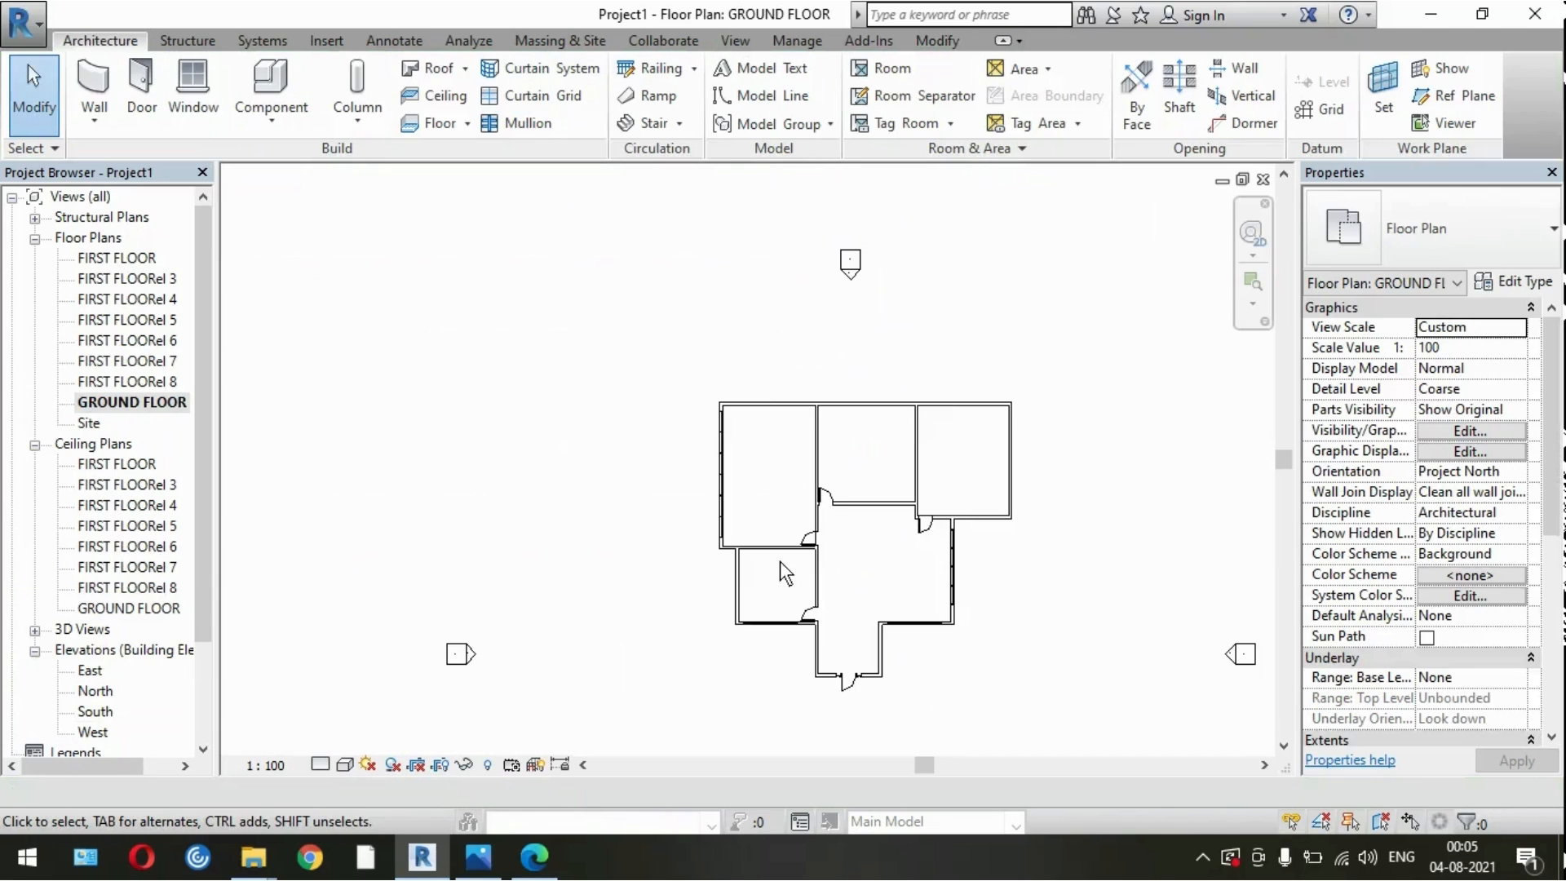
pyautogui.scroll(2, 965, 707)
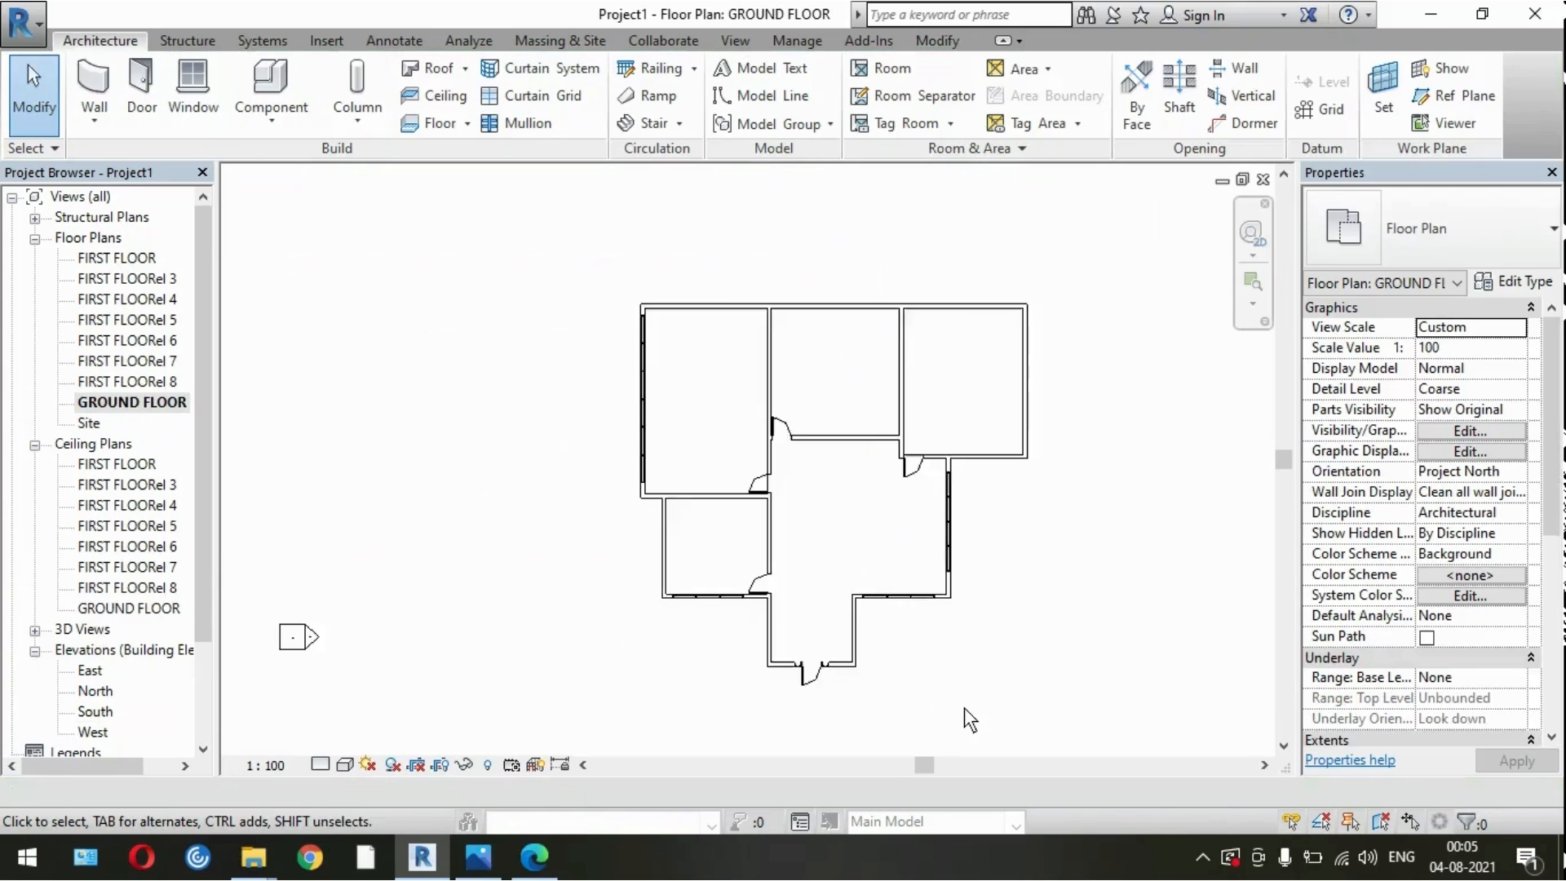
pyautogui.click(105, 122)
pyautogui.click(146, 161)
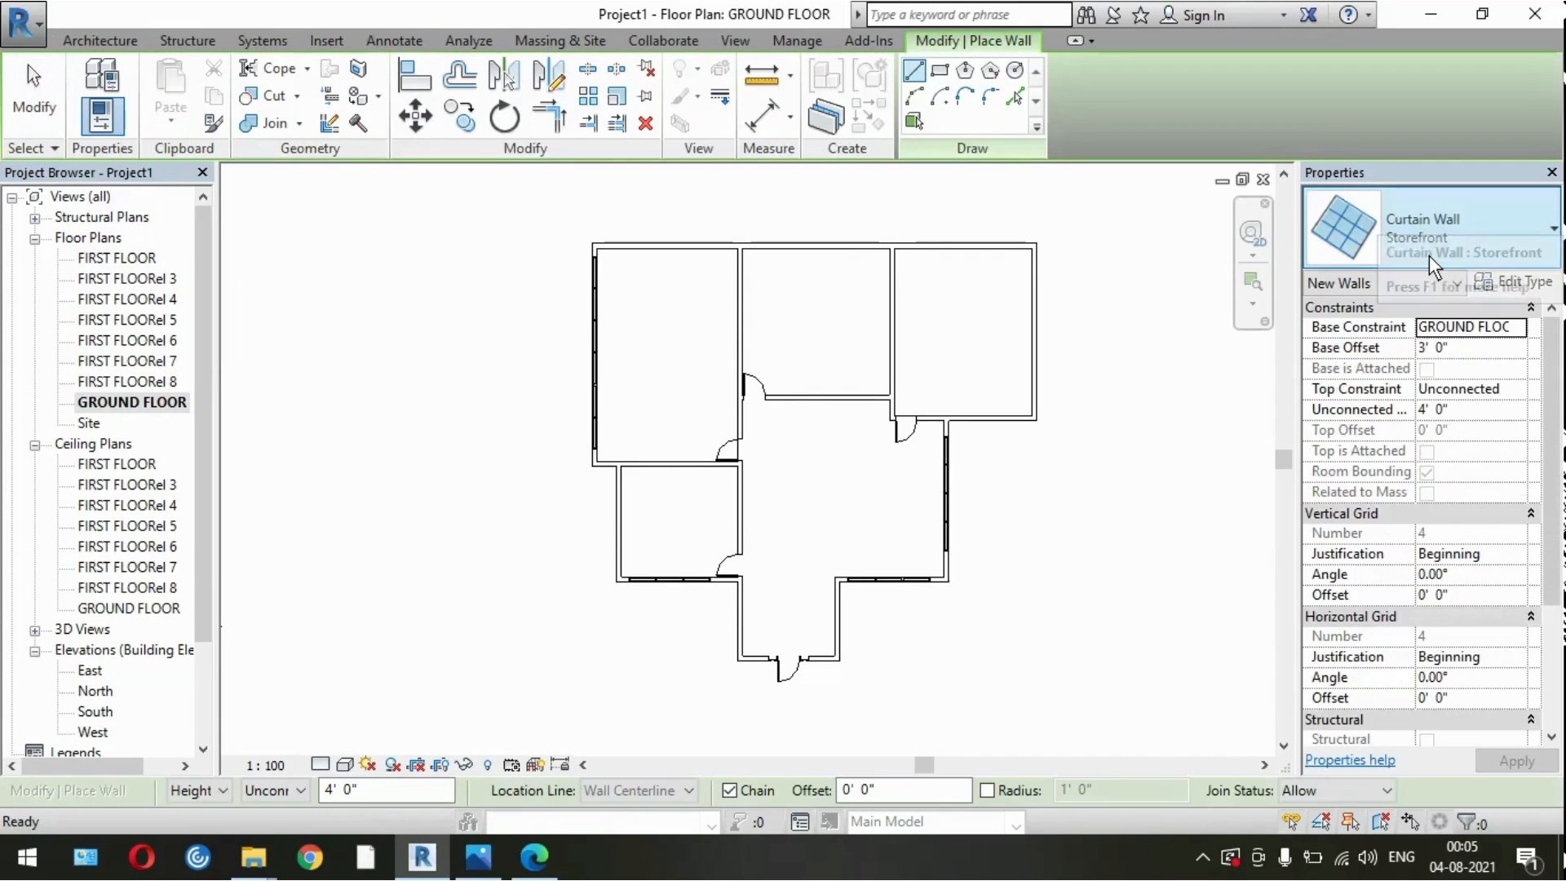
pyautogui.click(1403, 214)
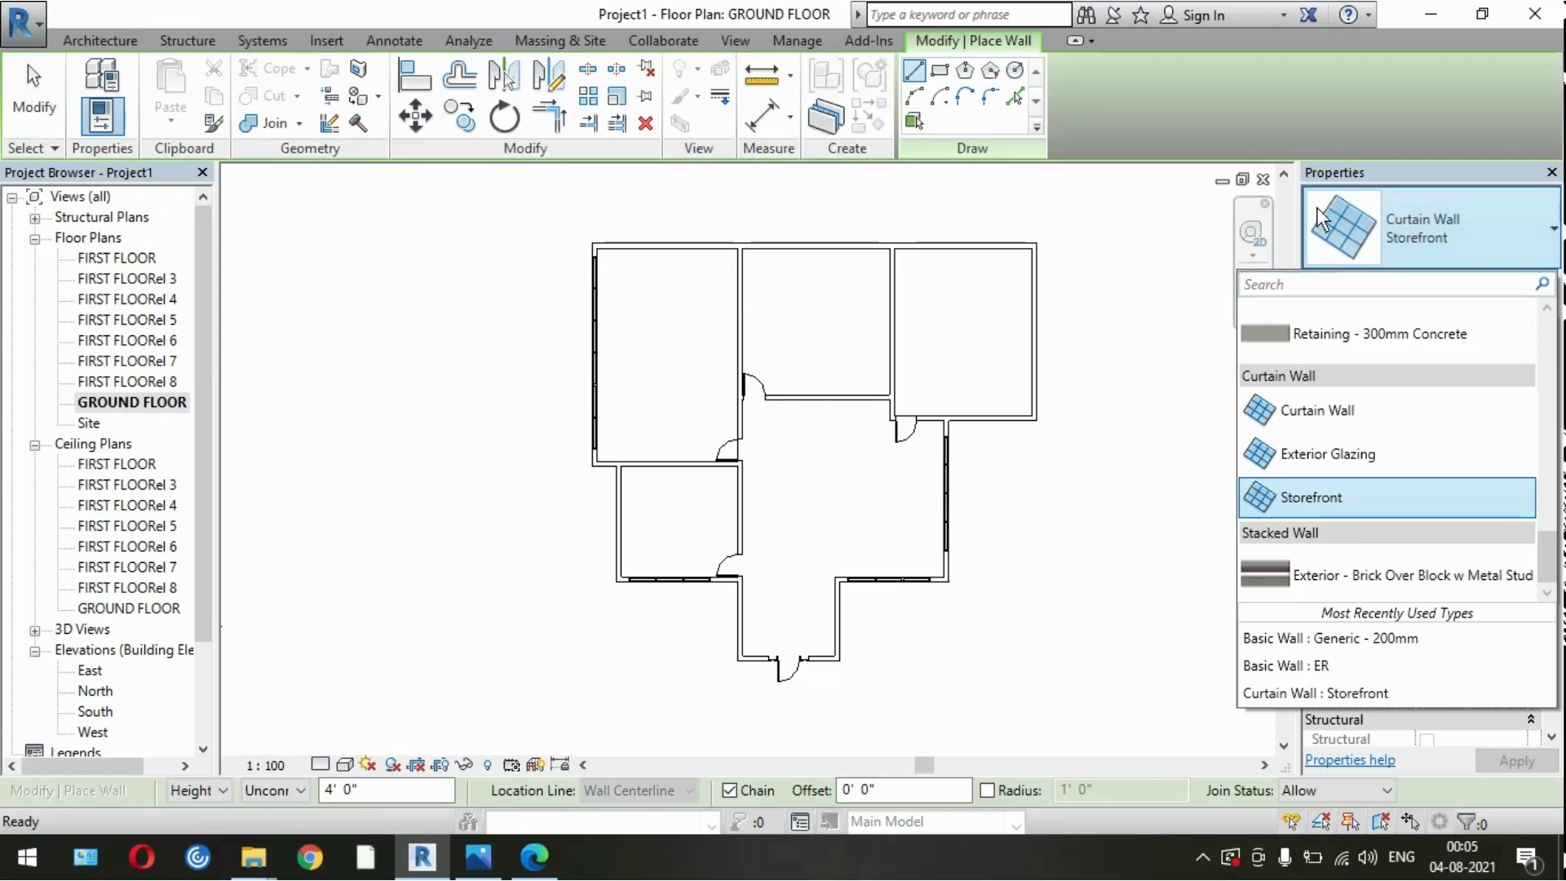
pyautogui.moveTo(1556, 551); pyautogui.dragTo(1550, 428)
pyautogui.click(1387, 385)
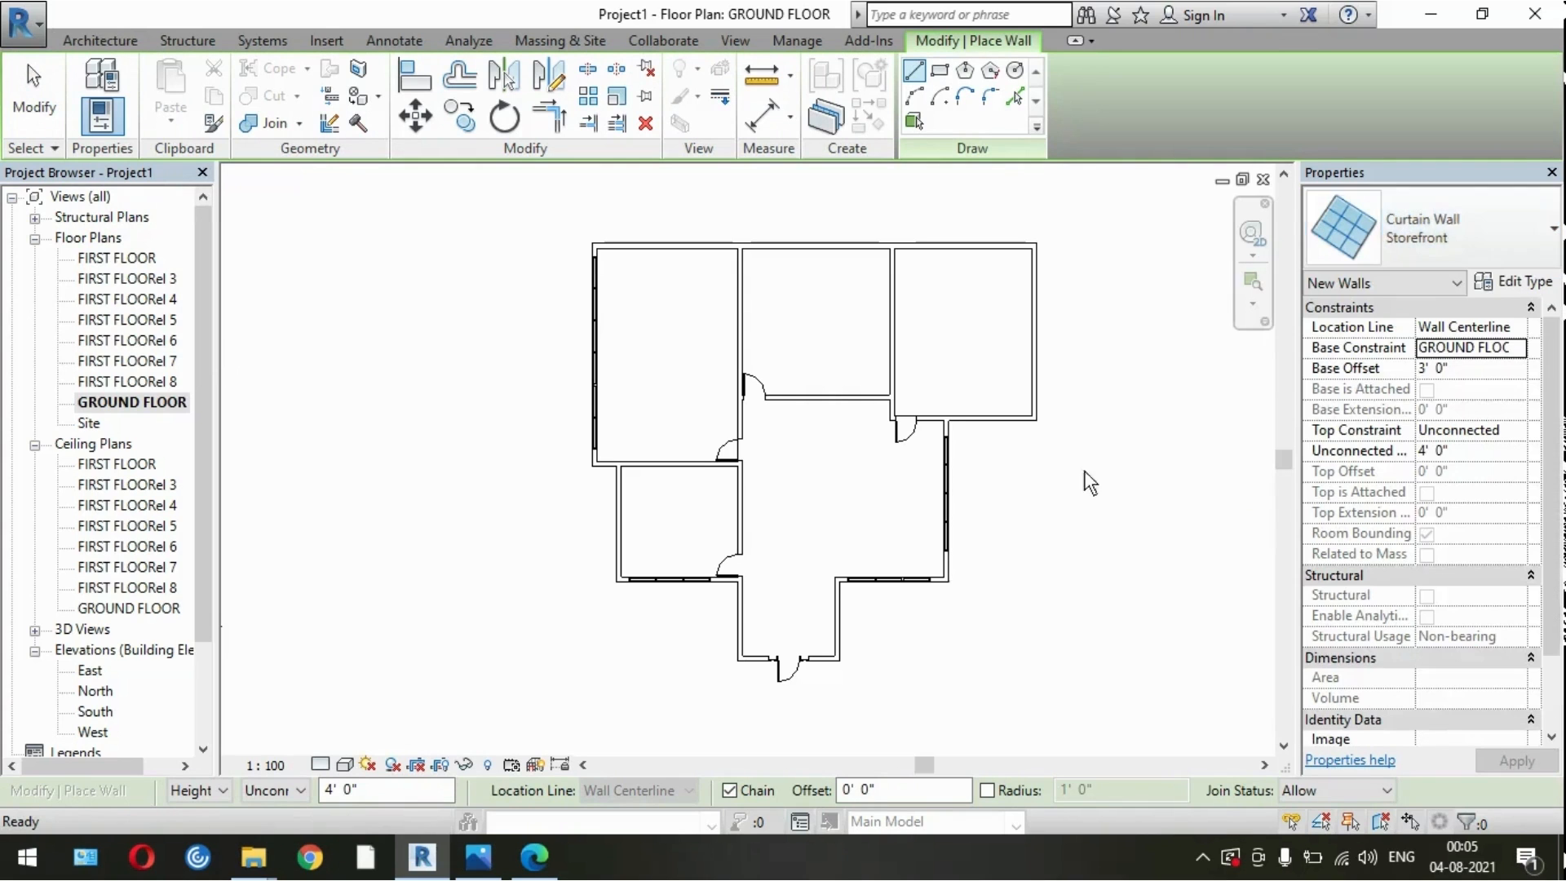
pyautogui.scroll(5, 620, 614)
pyautogui.click(600, 496)
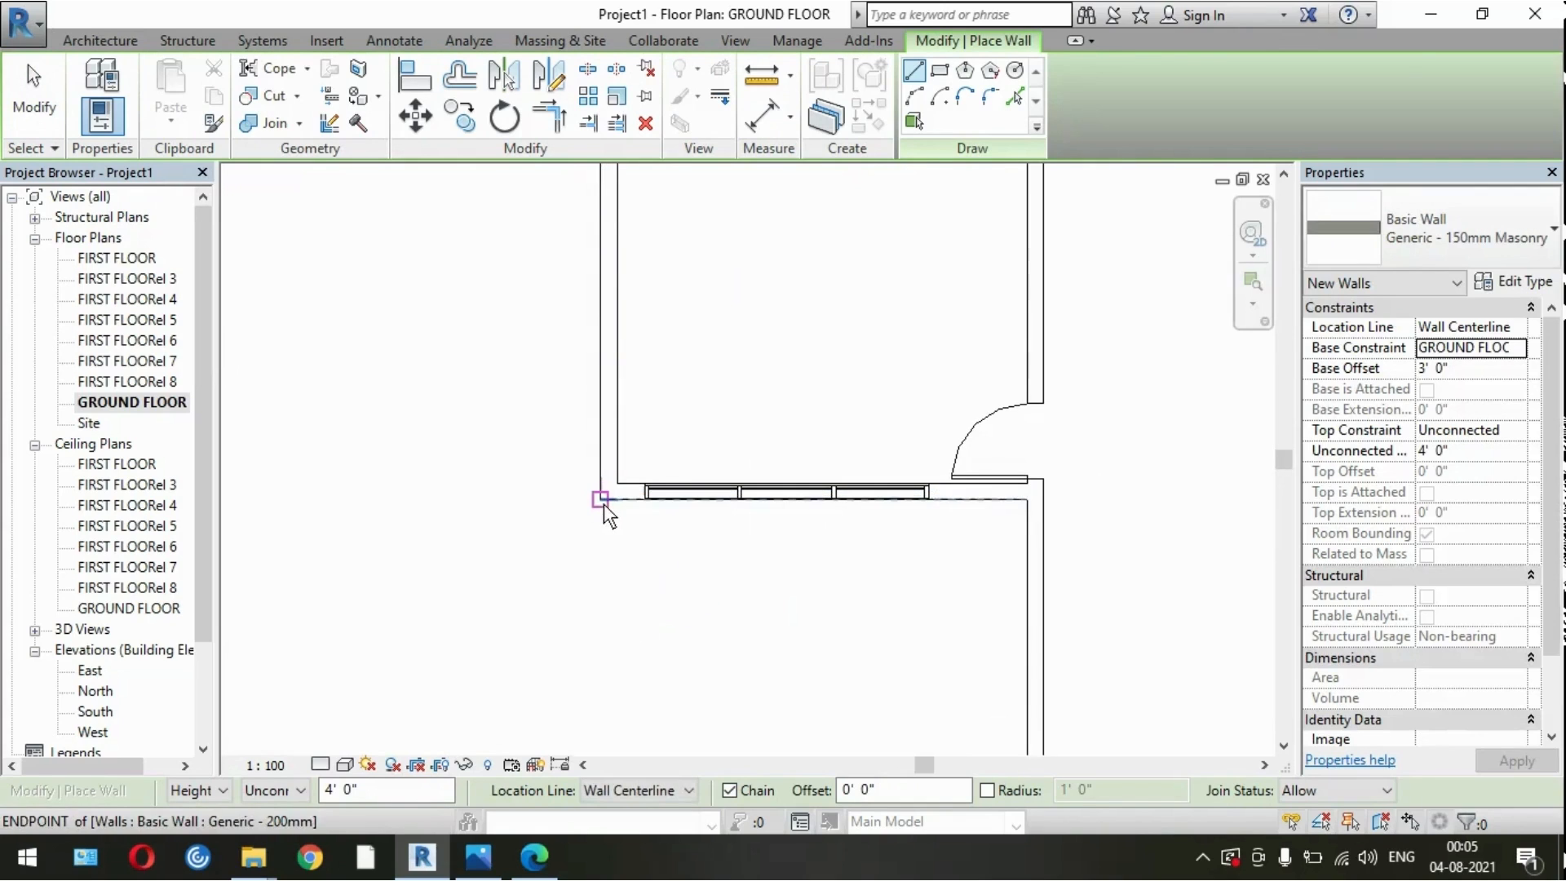
pyautogui.press('Escape')
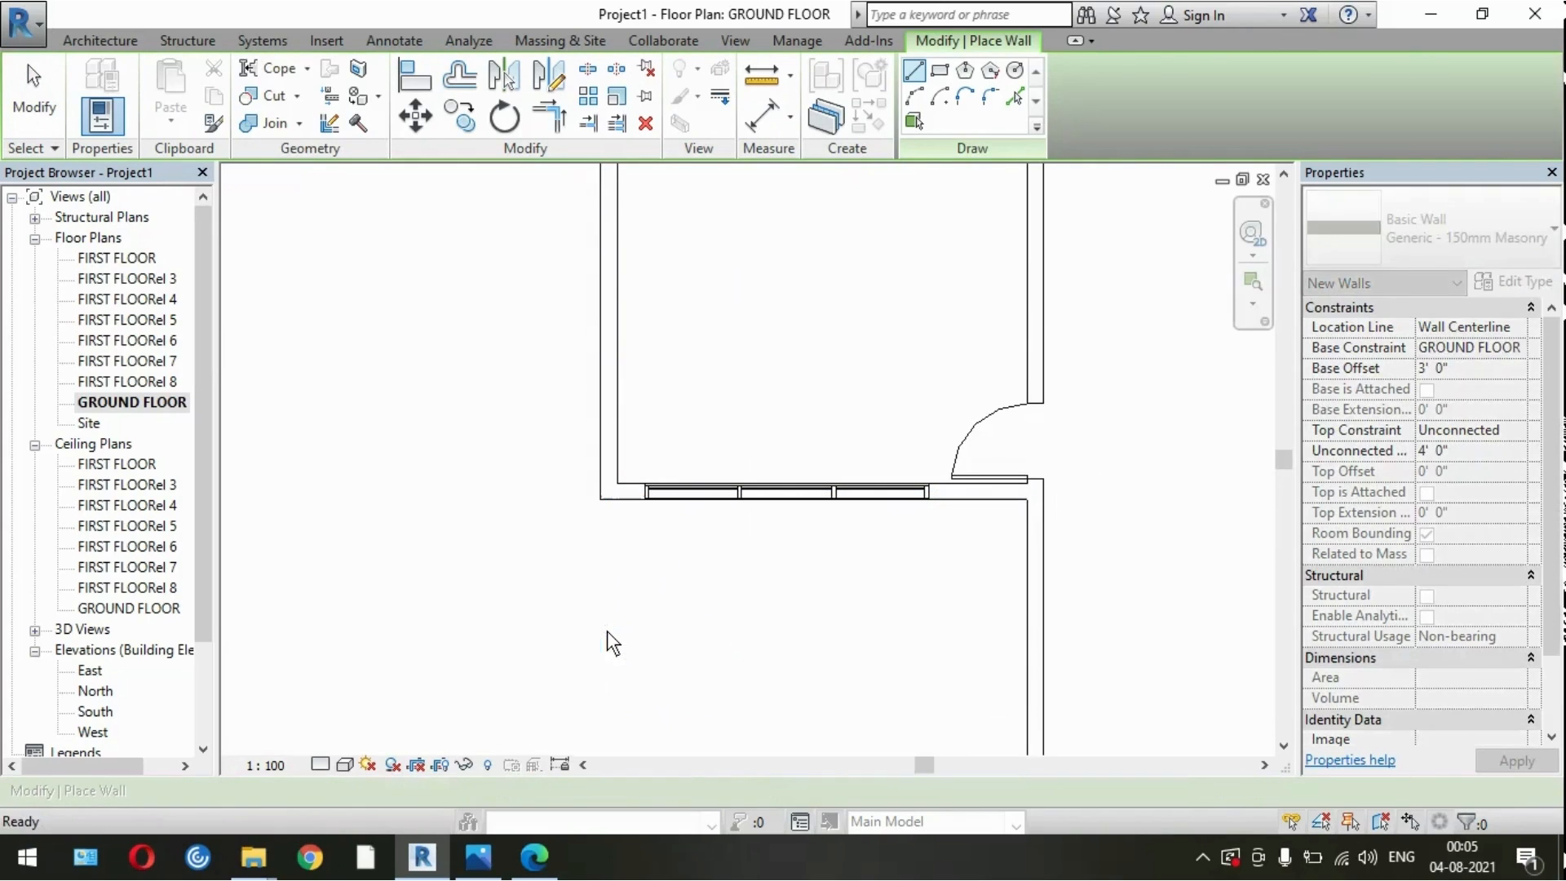
pyautogui.press('Escape')
# Step: Match new walls to the existing Generic - 200mm wall and set their location line to Finish Face: Exterior
pyautogui.click(614, 381)
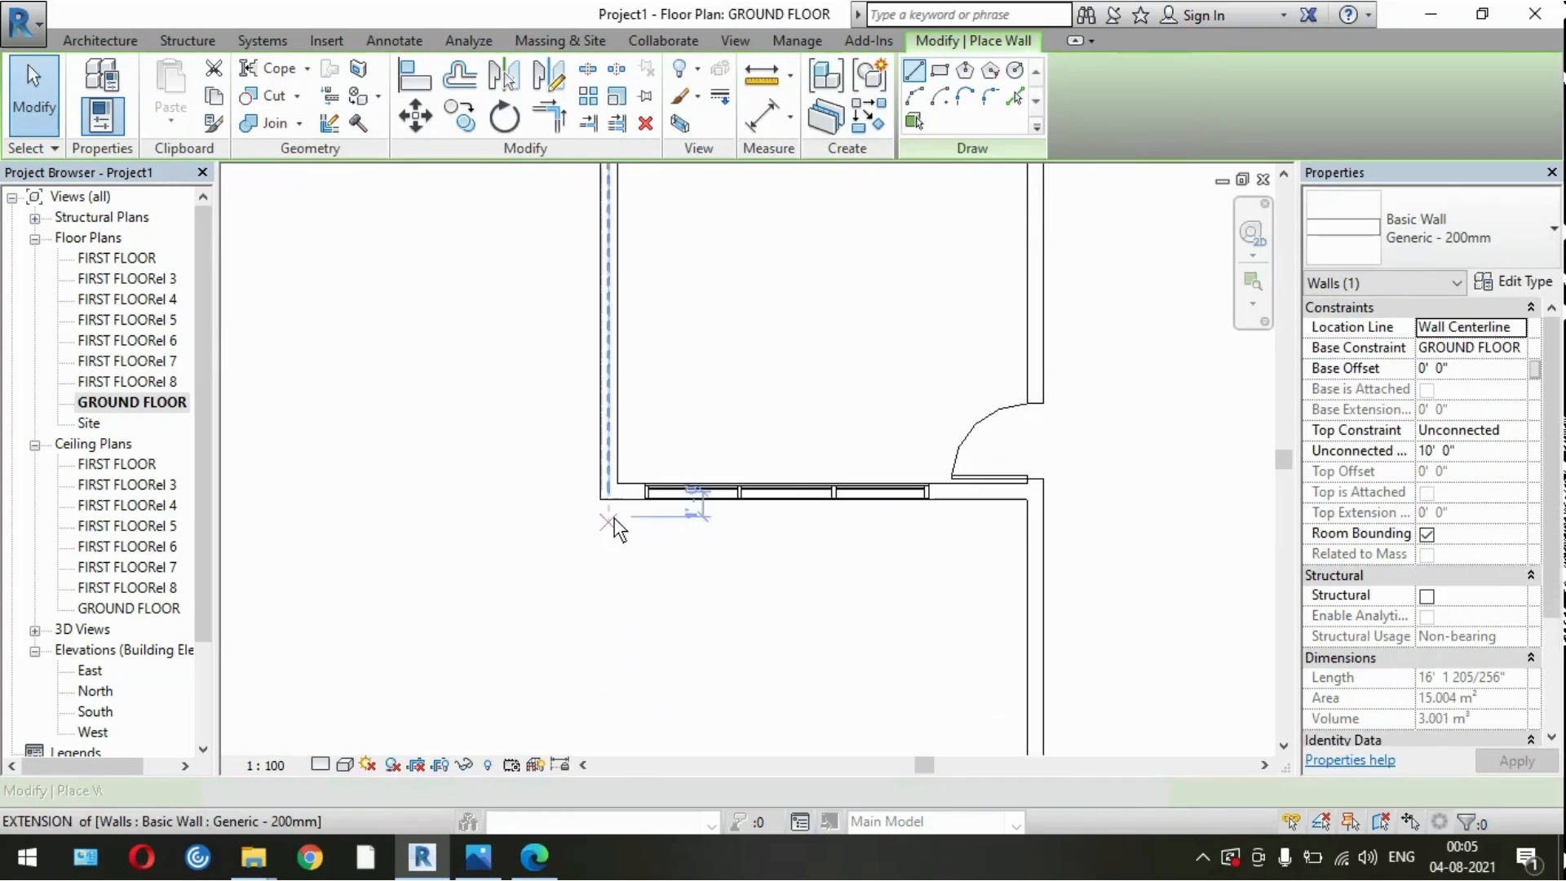
pyautogui.click(601, 500)
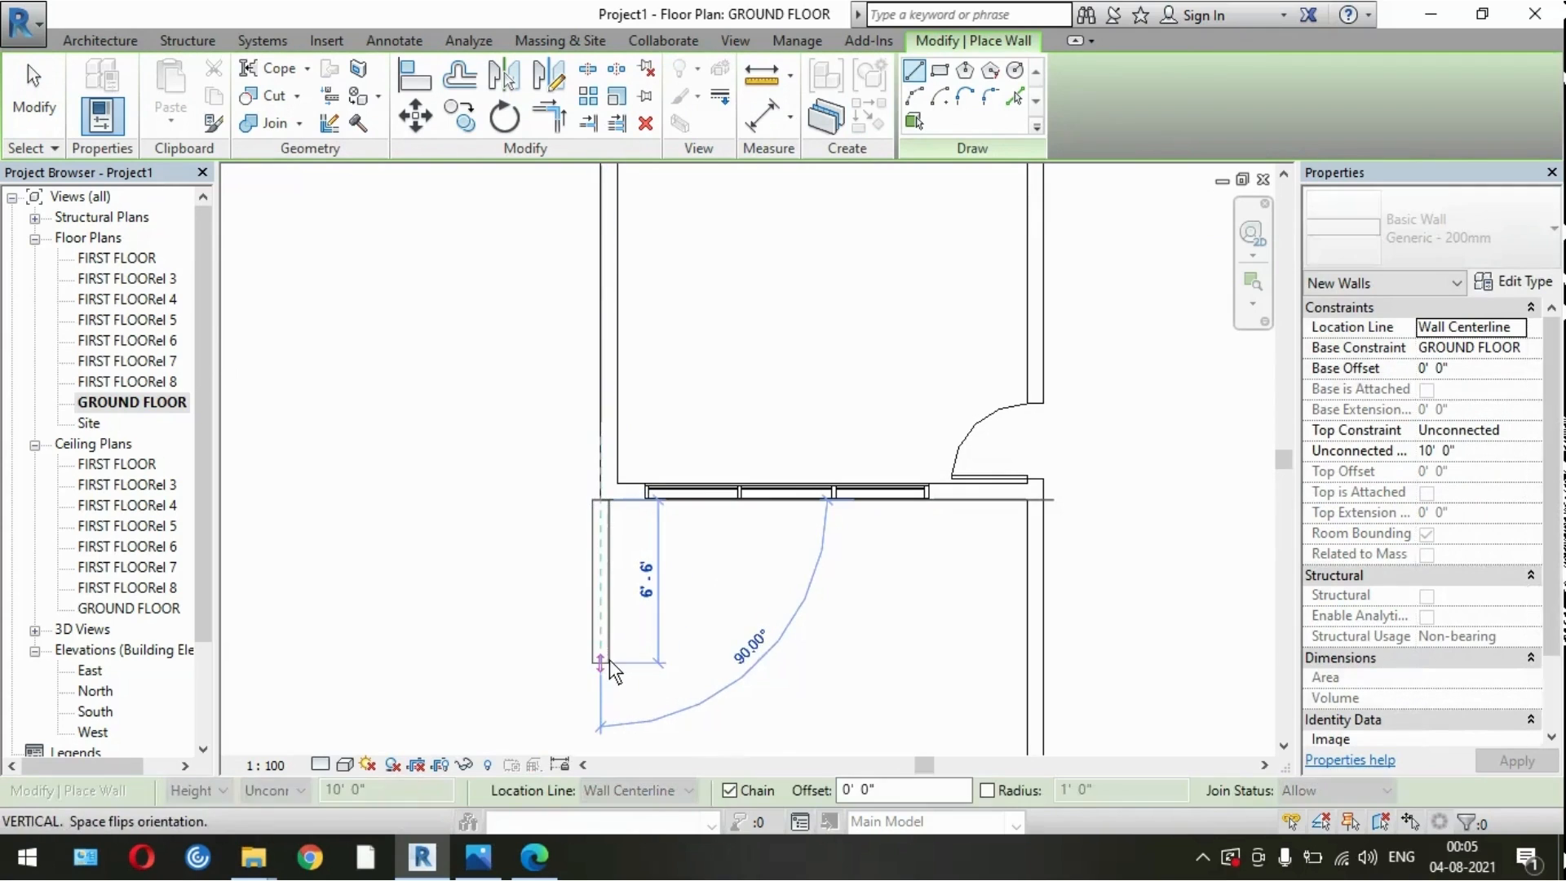
pyautogui.press('Escape')
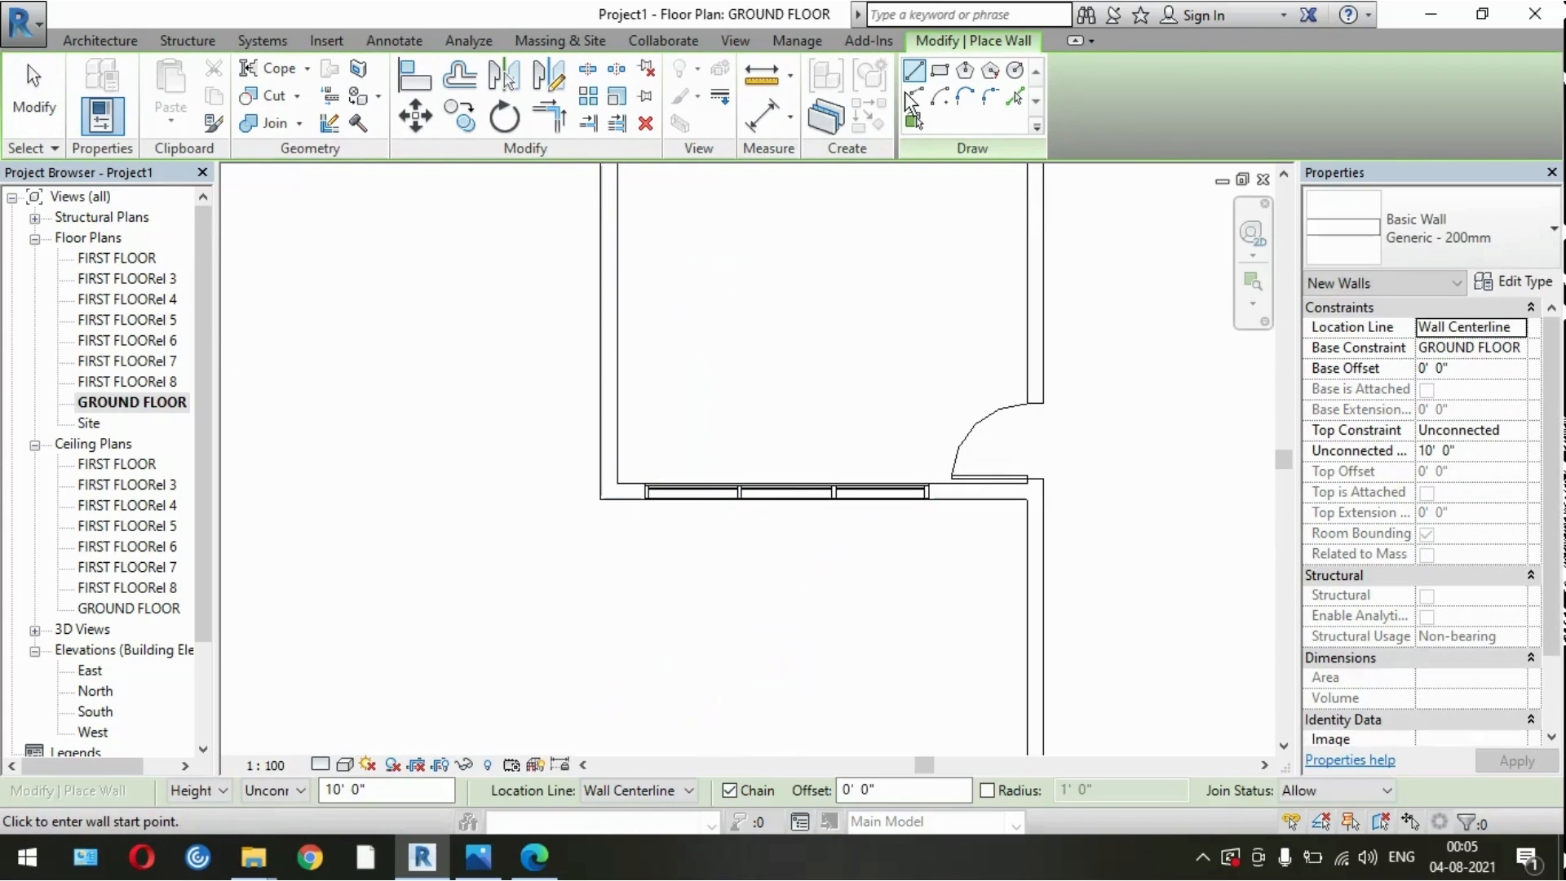
pyautogui.click(639, 790)
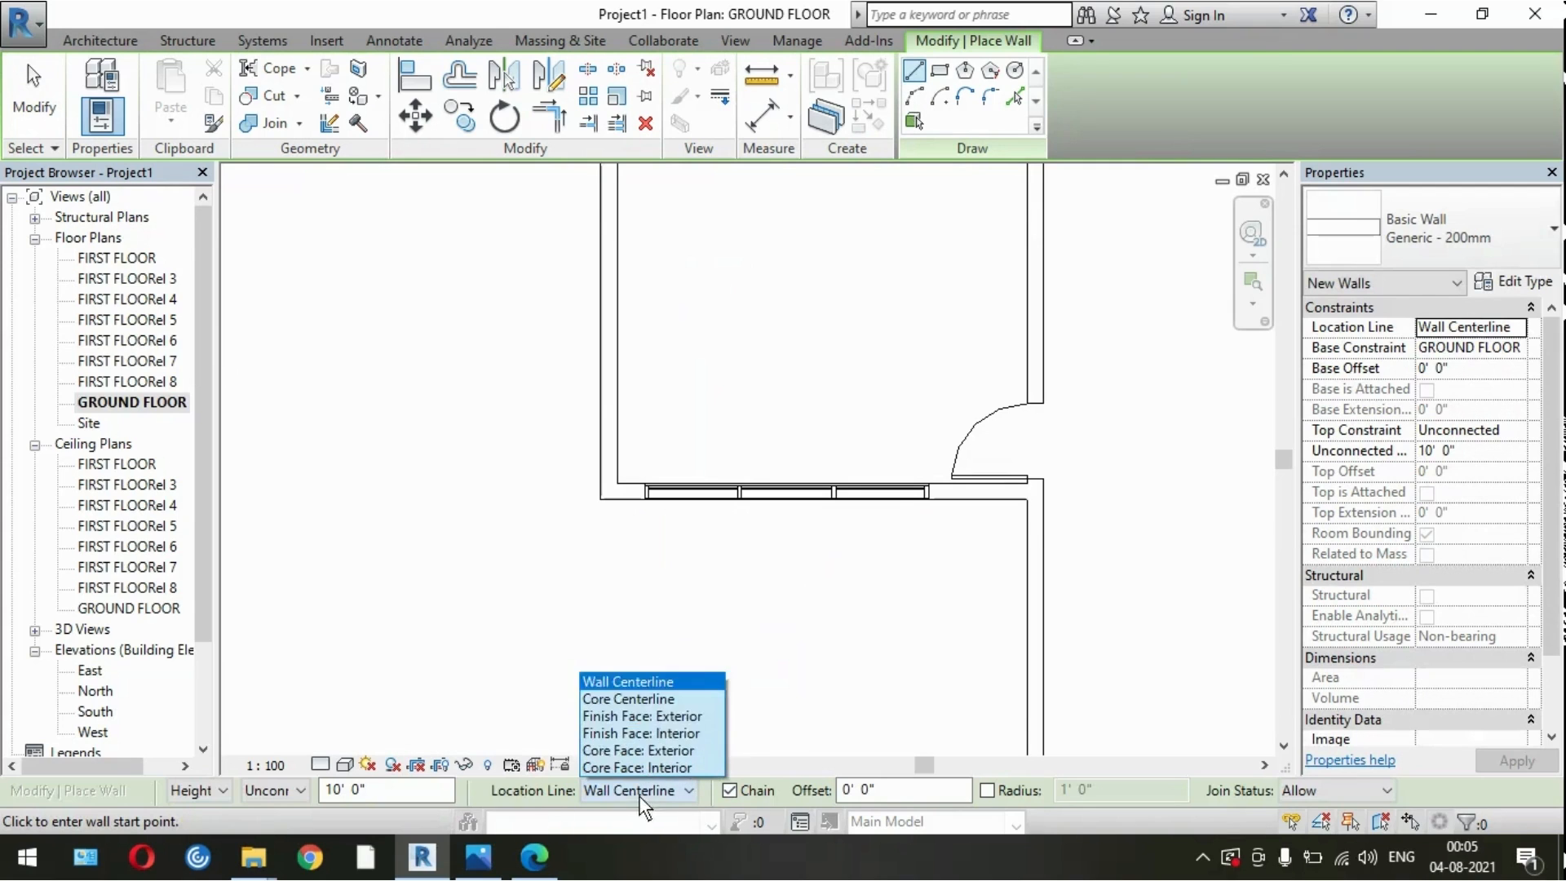
pyautogui.click(659, 721)
pyautogui.click(665, 718)
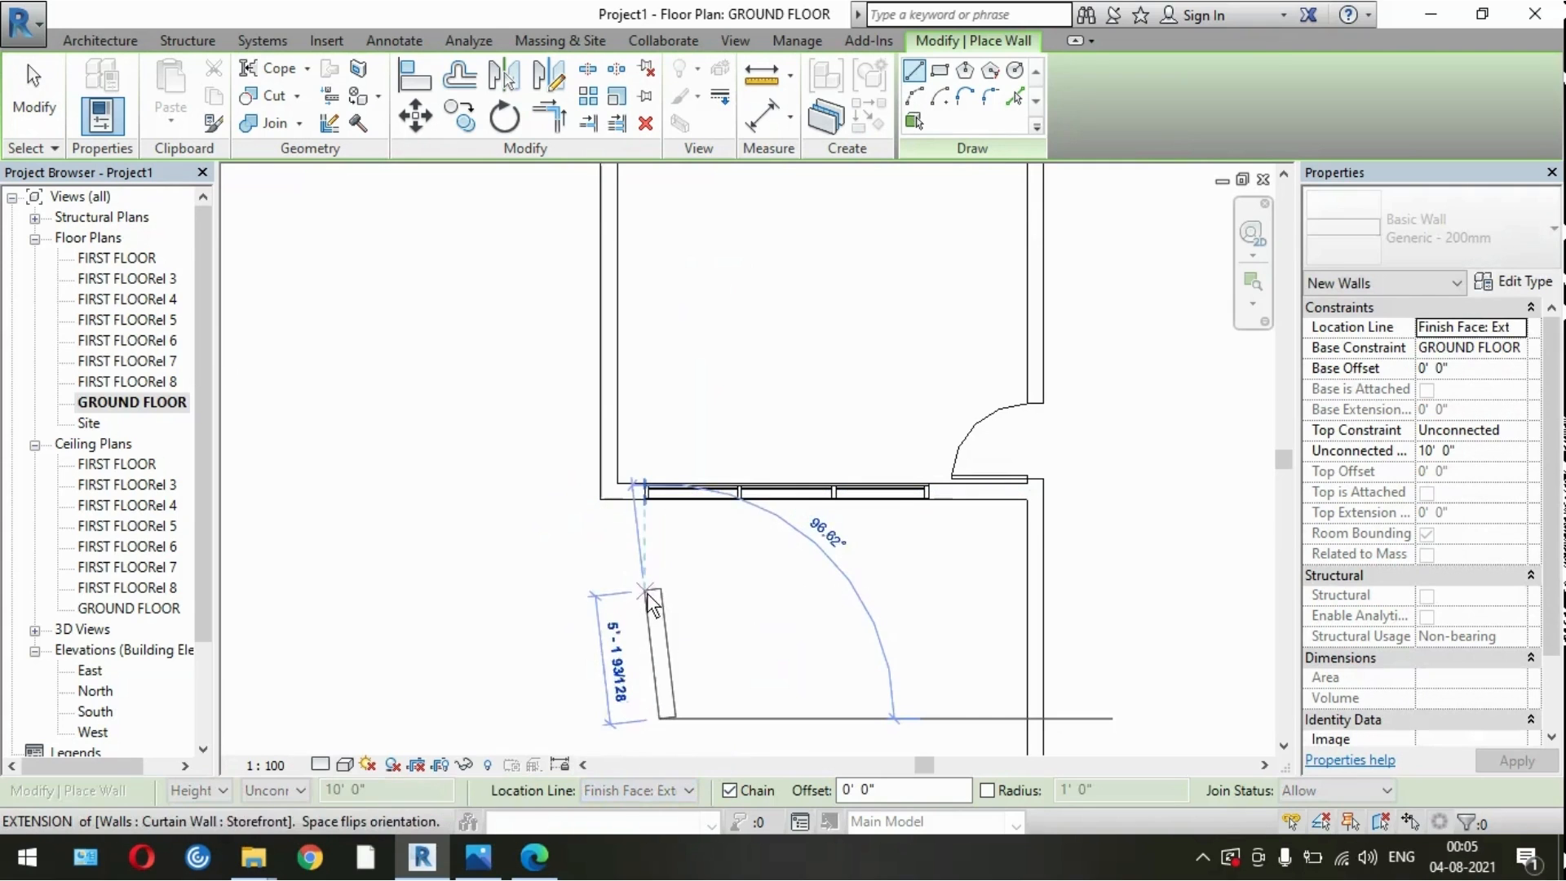
pyautogui.press('Escape')
pyautogui.press('Escape')
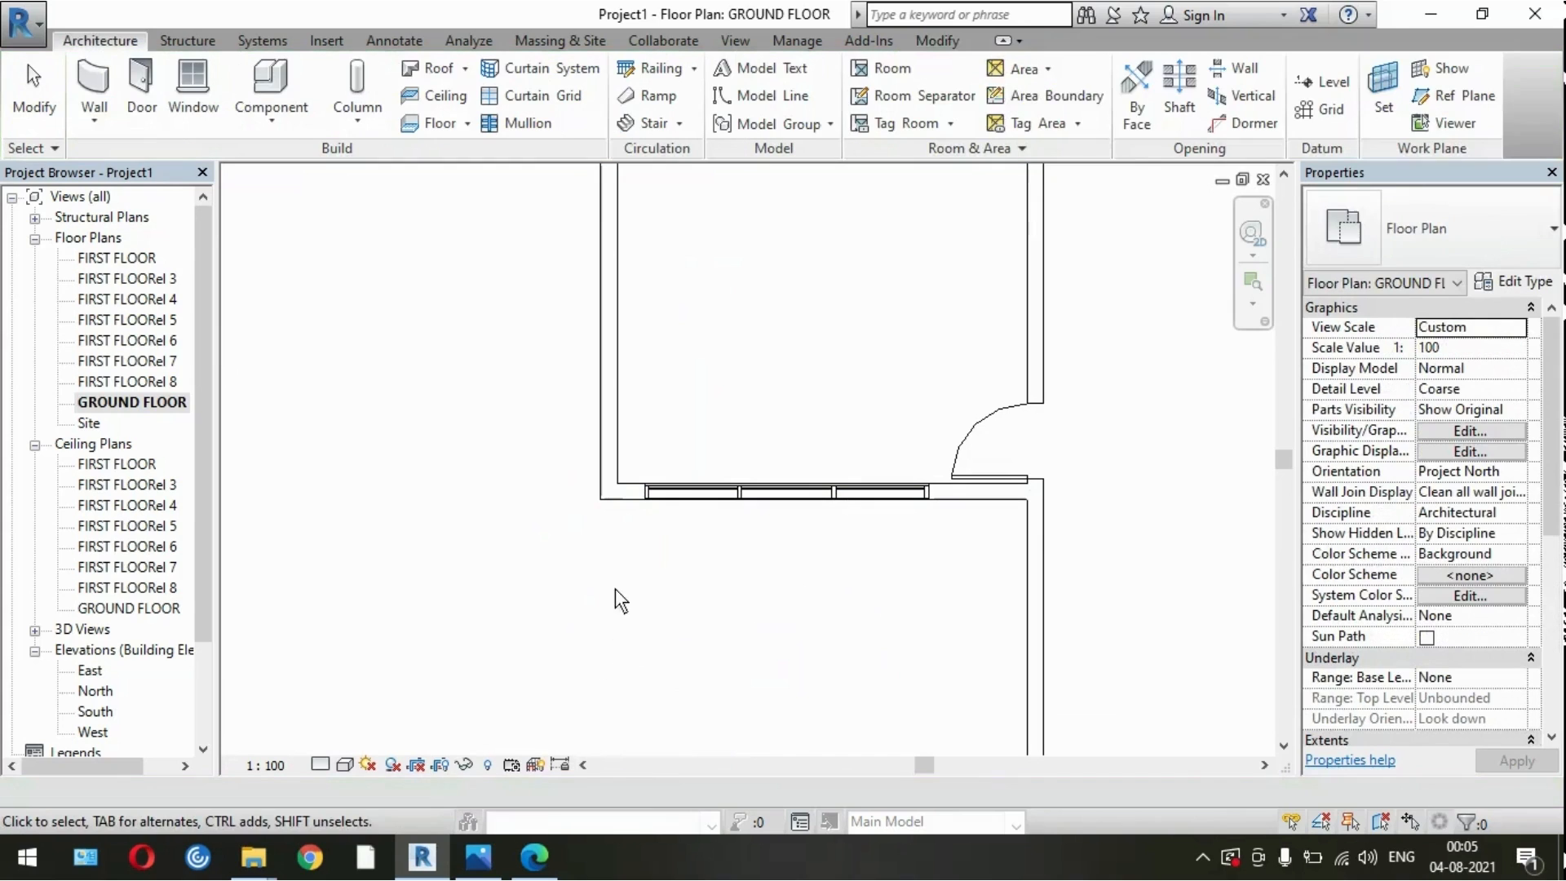
# Step: Draw Finish Face: Exterior walls from the lower-left room's outer corner about 6'-6" down and across to the entrance wall
pyautogui.click(100, 135)
pyautogui.click(147, 165)
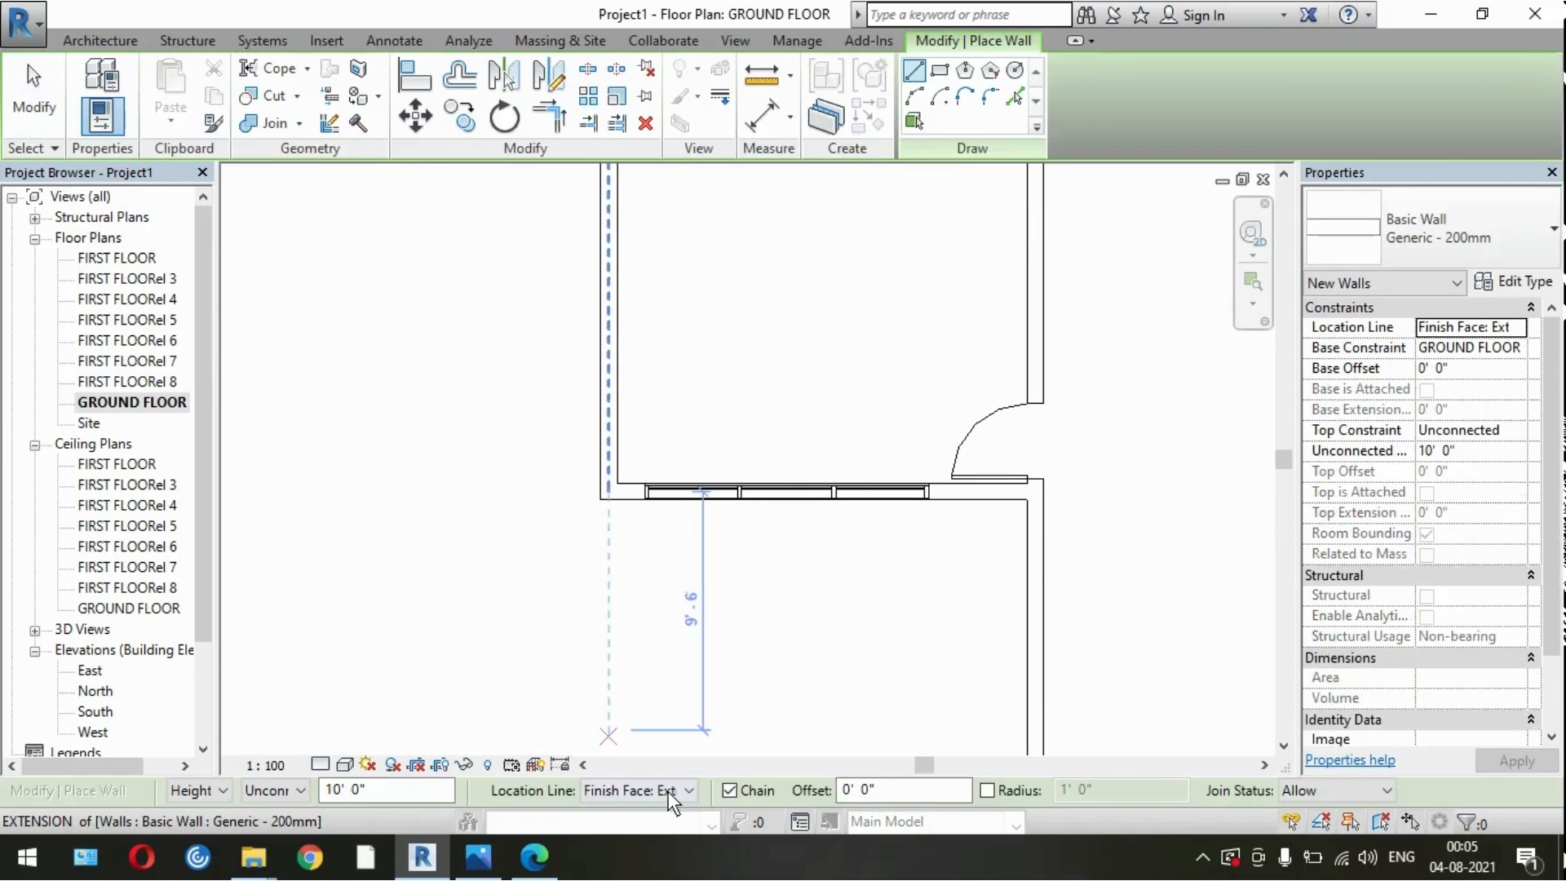
pyautogui.click(661, 790)
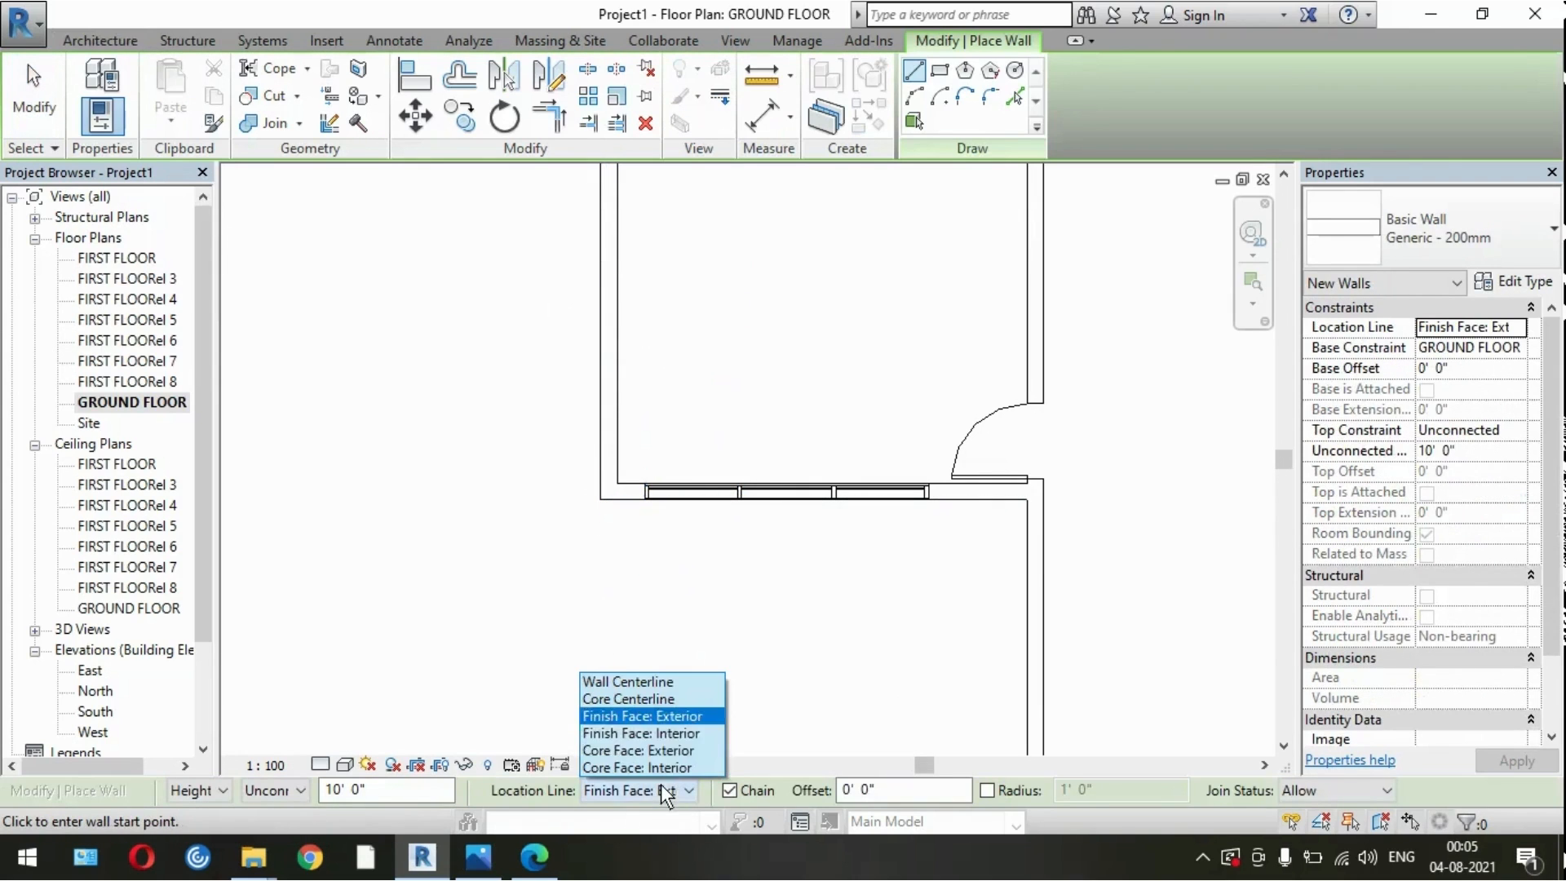
pyautogui.click(674, 718)
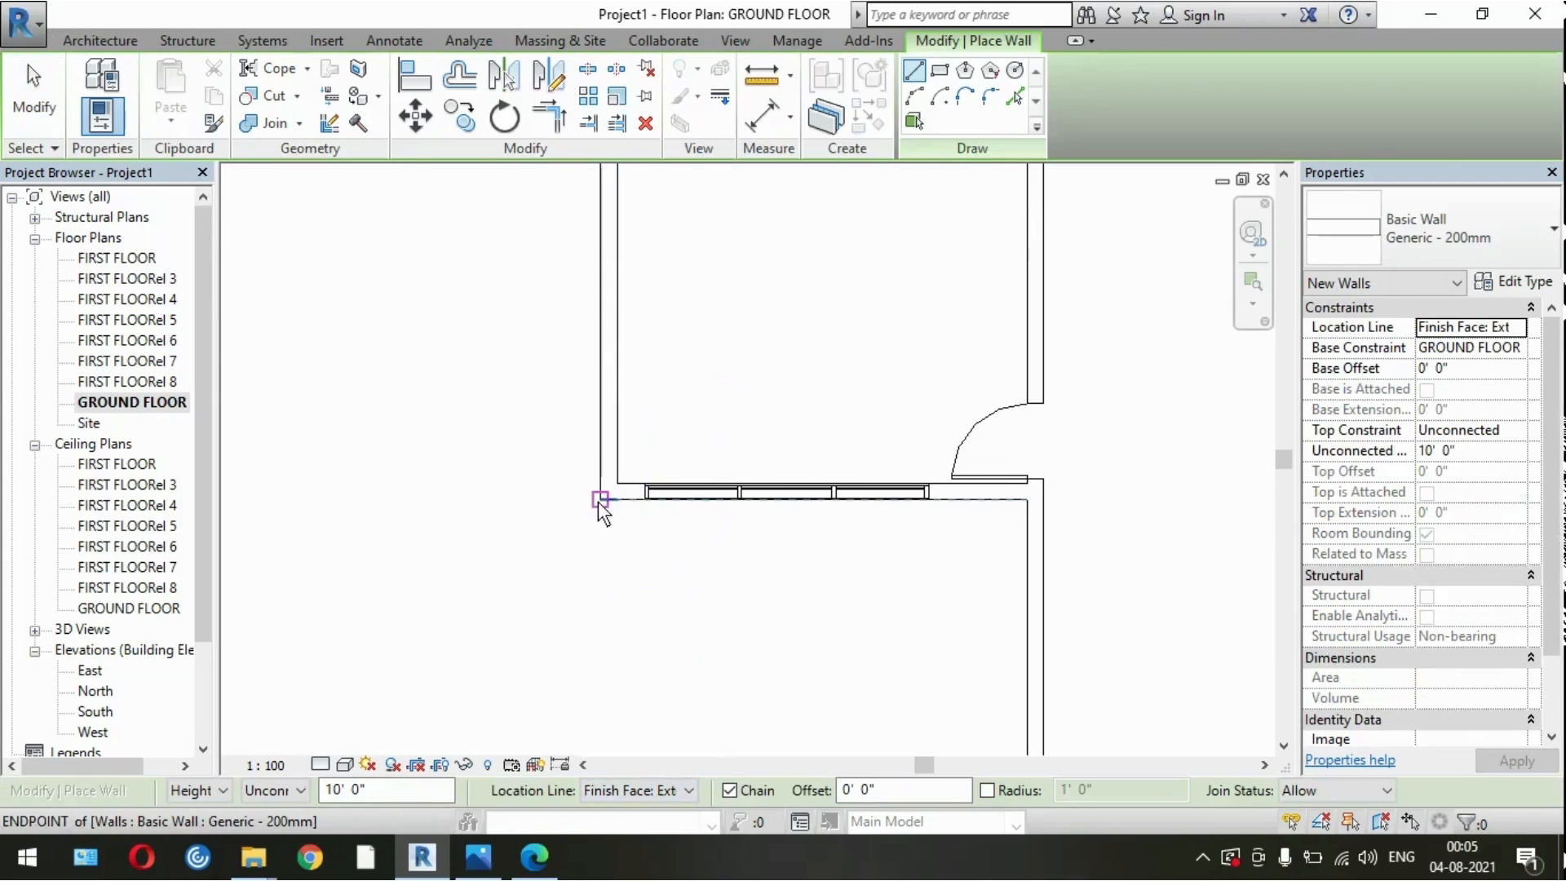
pyautogui.click(599, 503)
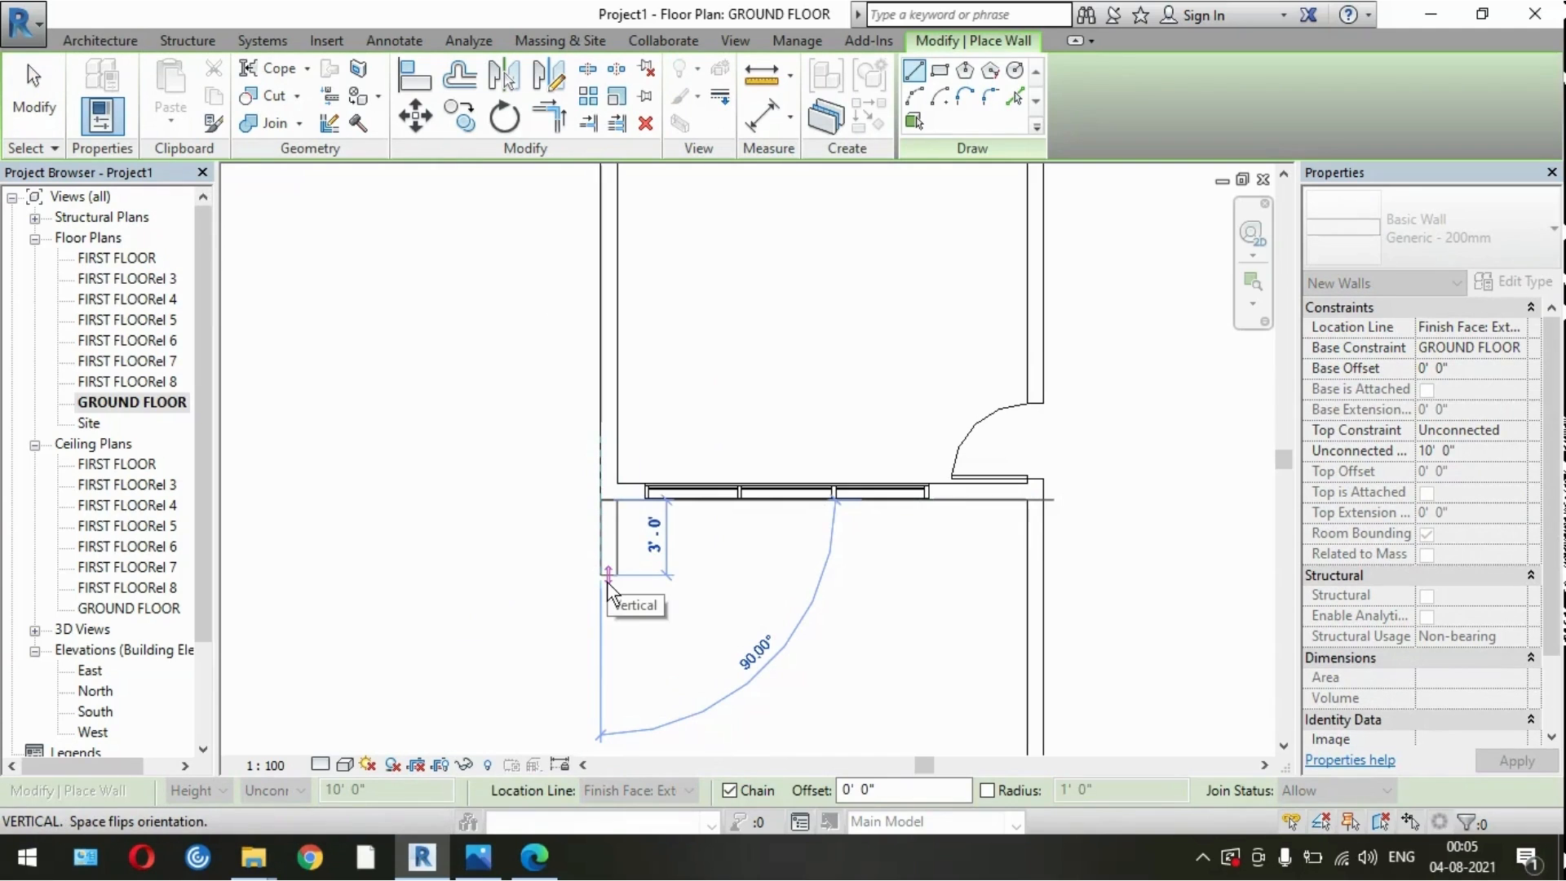
pyautogui.scroll(-2, 612, 654)
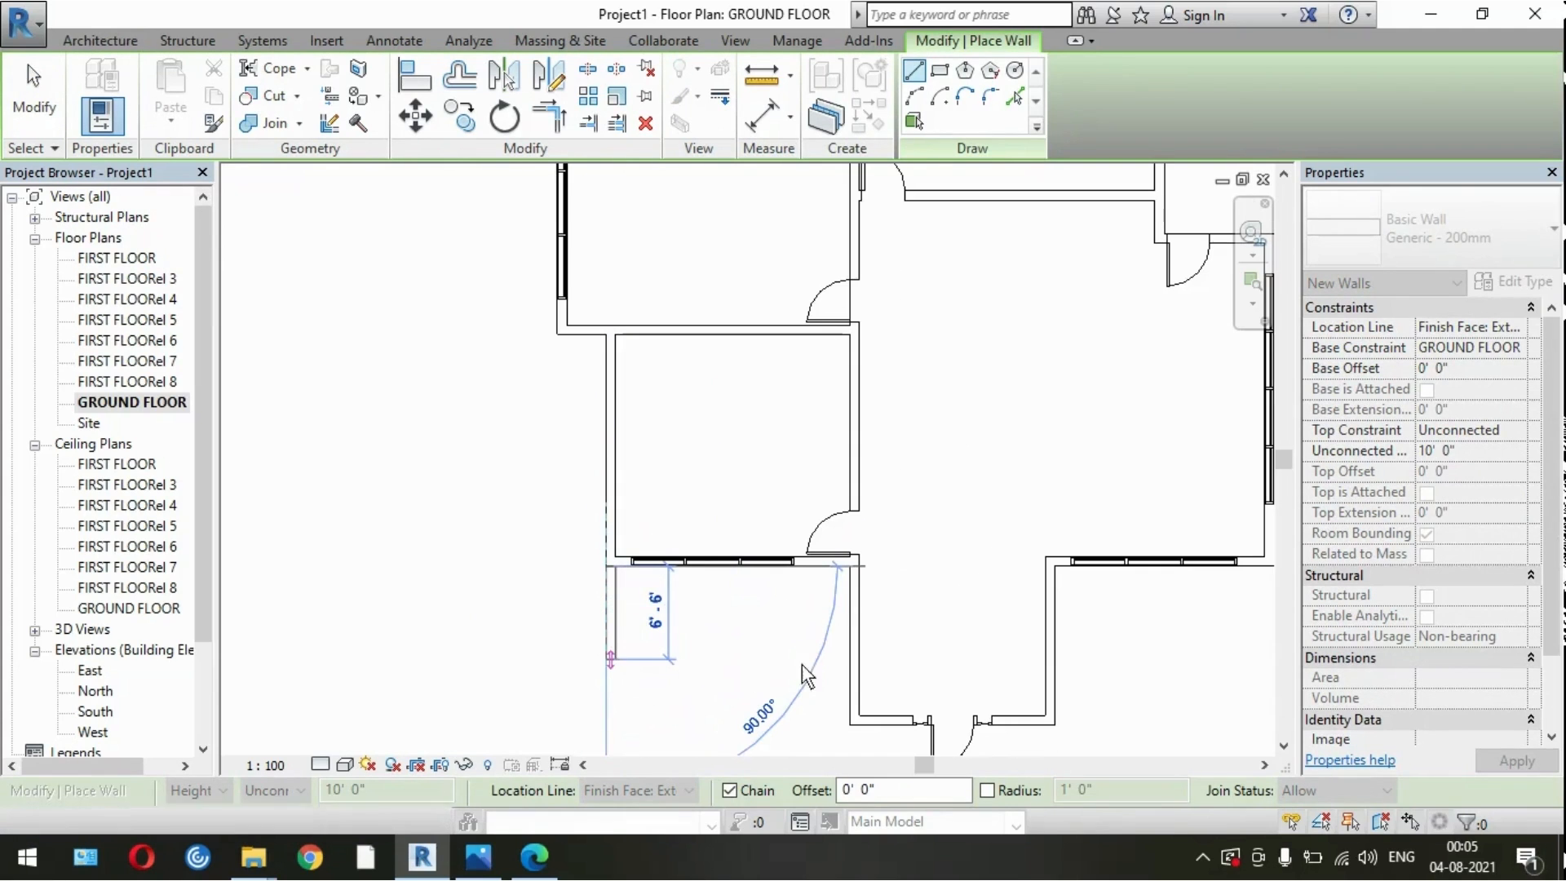
pyautogui.click(612, 658)
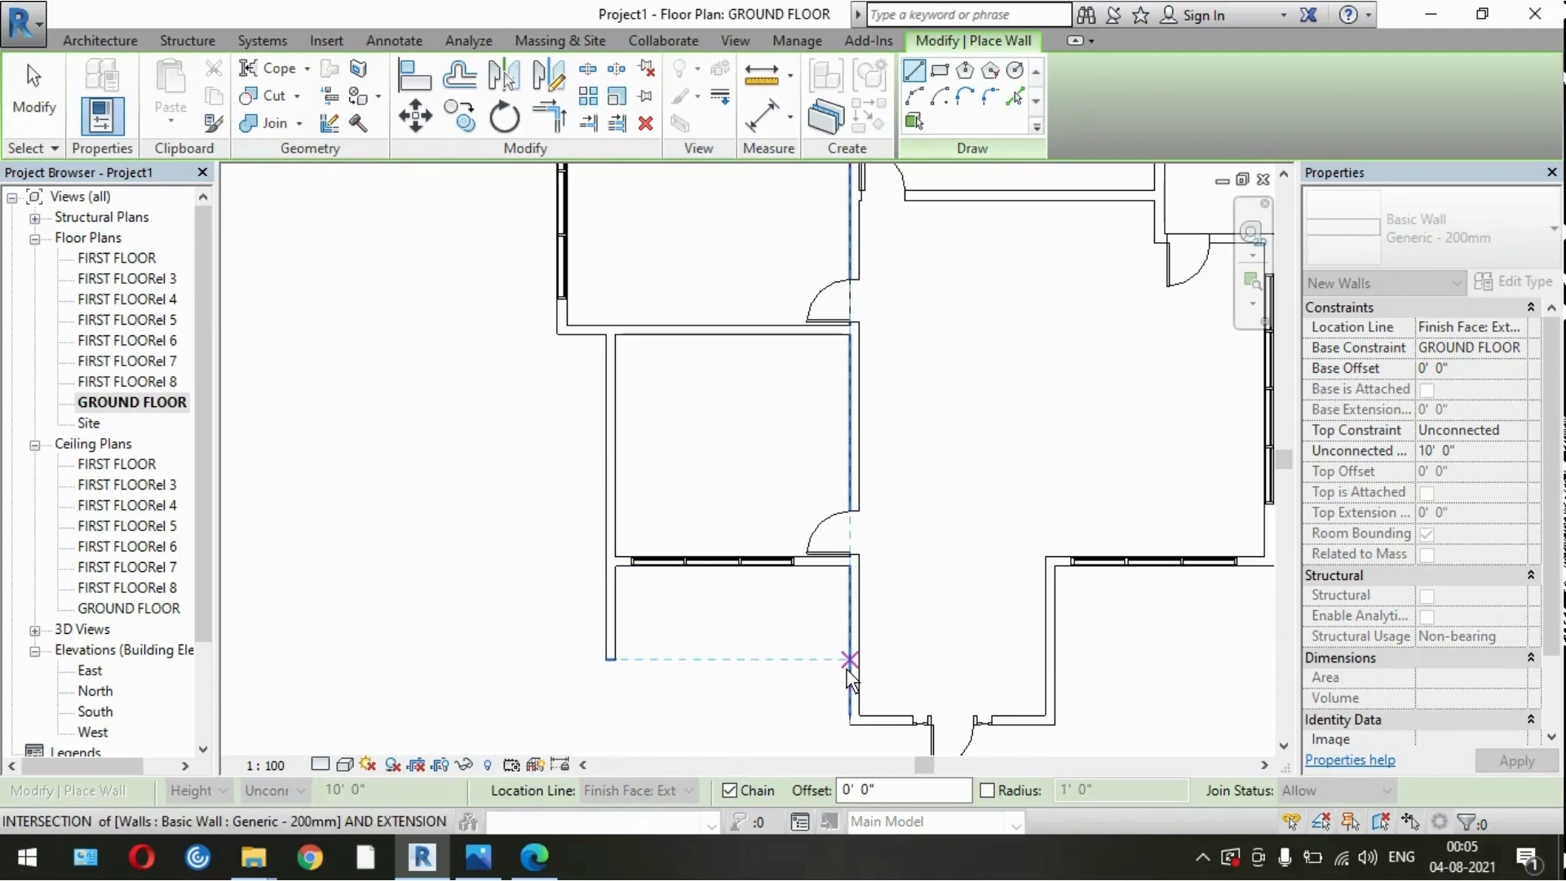
pyautogui.click(615, 668)
pyautogui.press('Escape')
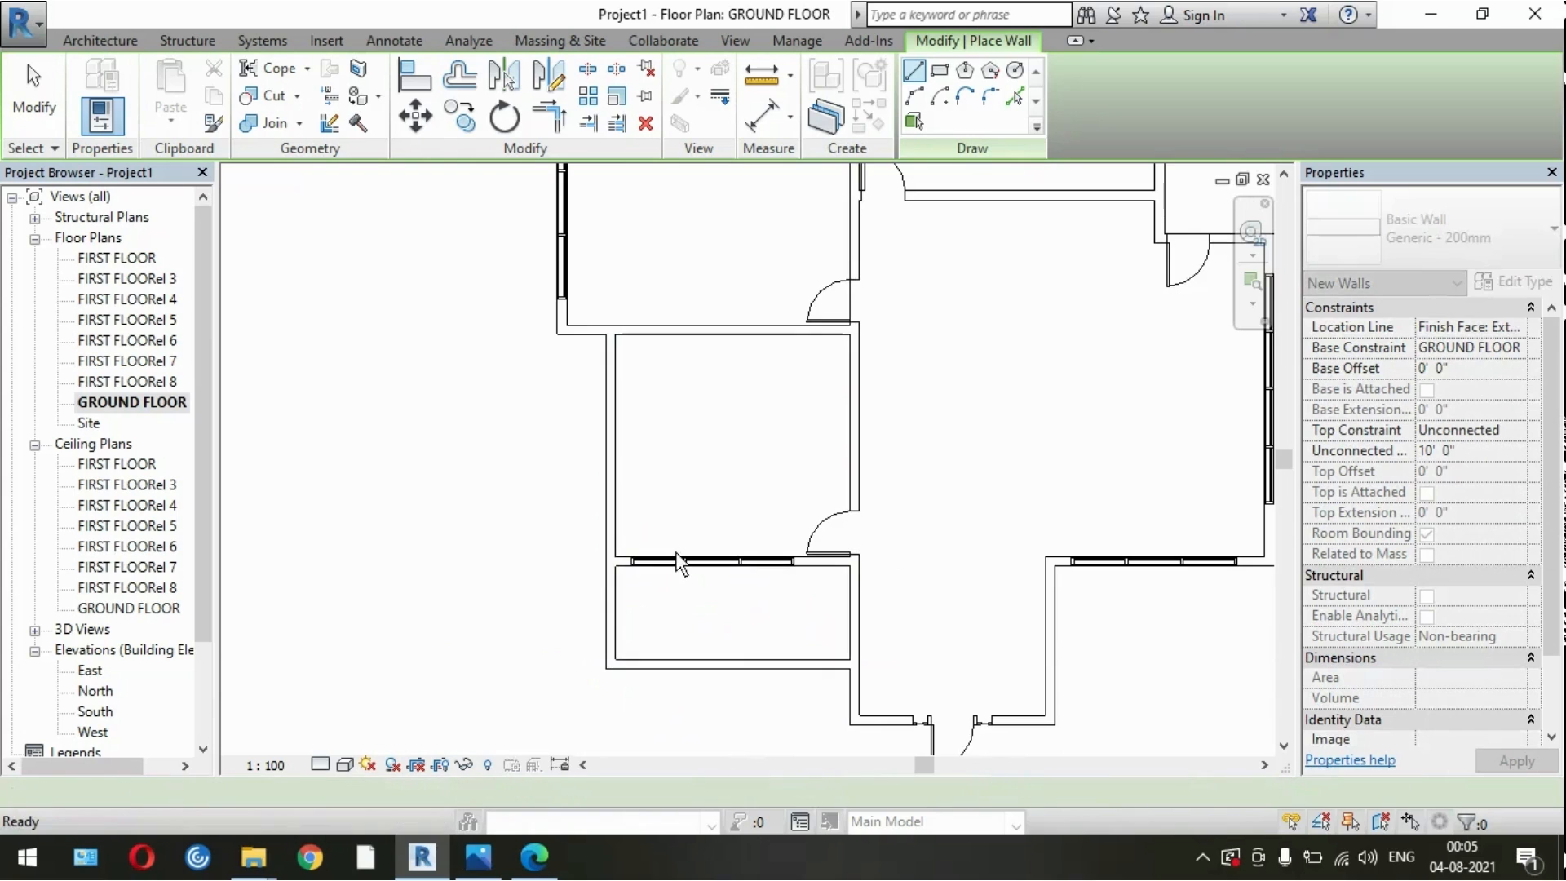
# Step: Draw two walls from the entrance's right side outward and up to the upper-right room, enclosing the lower-right corner of the plan
pyautogui.scroll(-3, 882, 674)
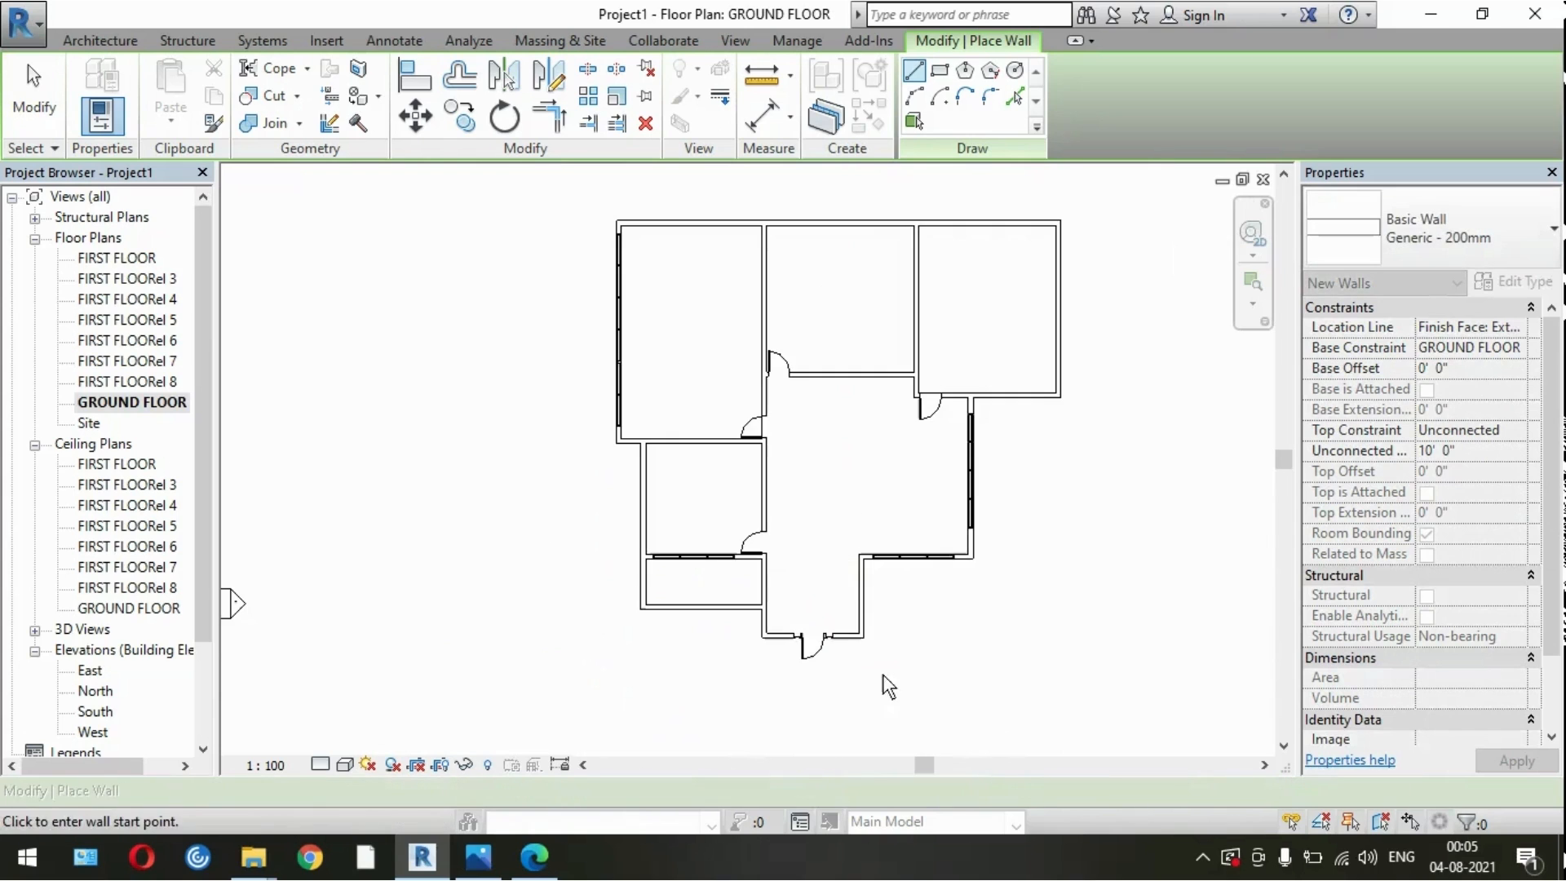
pyautogui.click(863, 605)
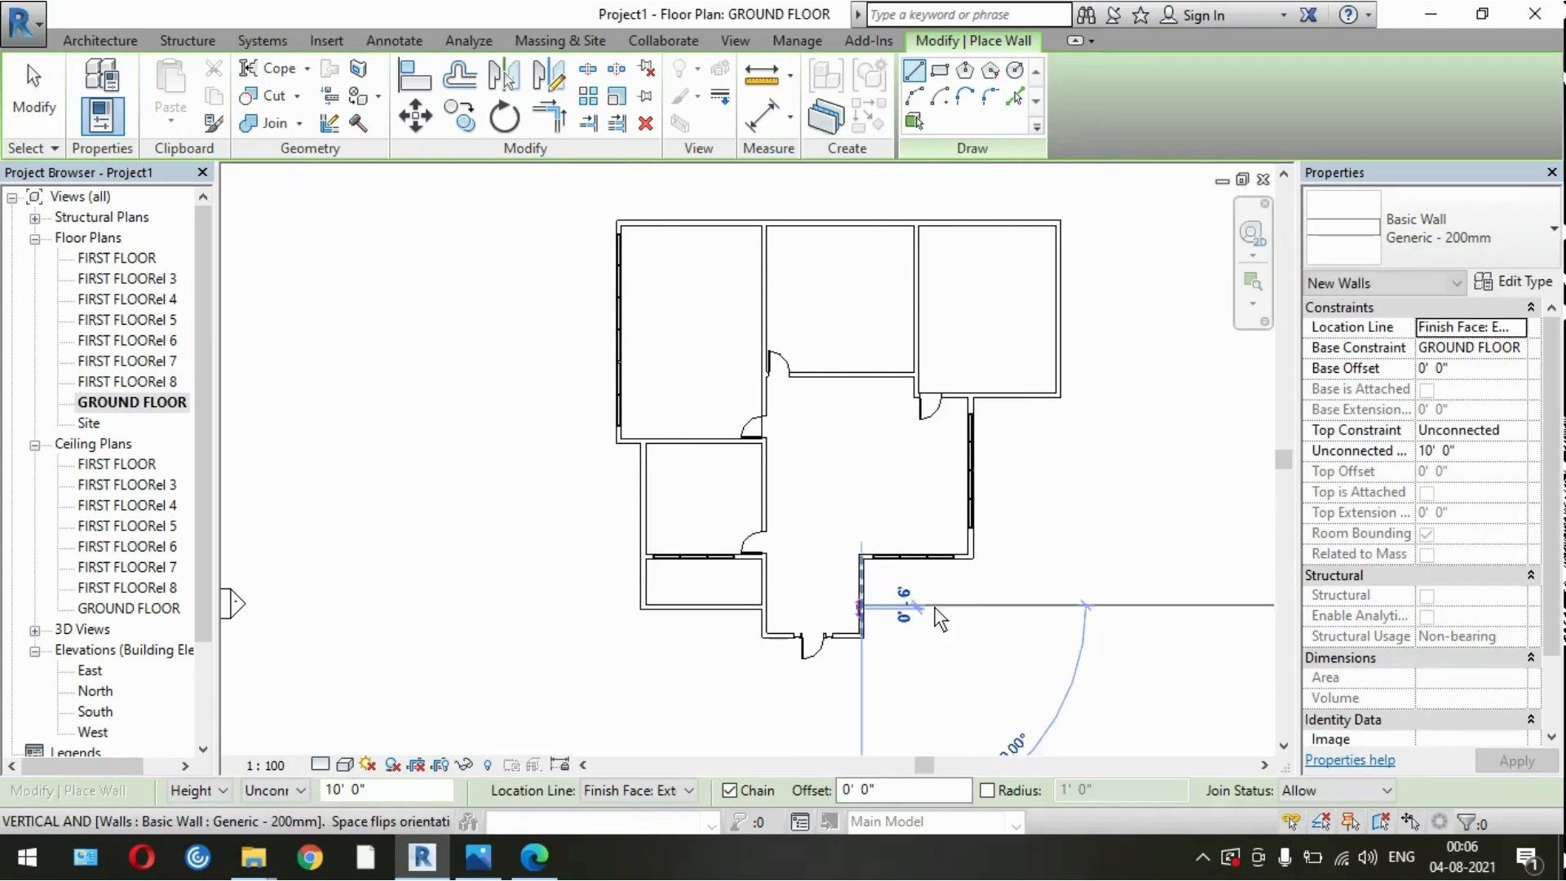
pyautogui.click(1037, 606)
pyautogui.click(1037, 396)
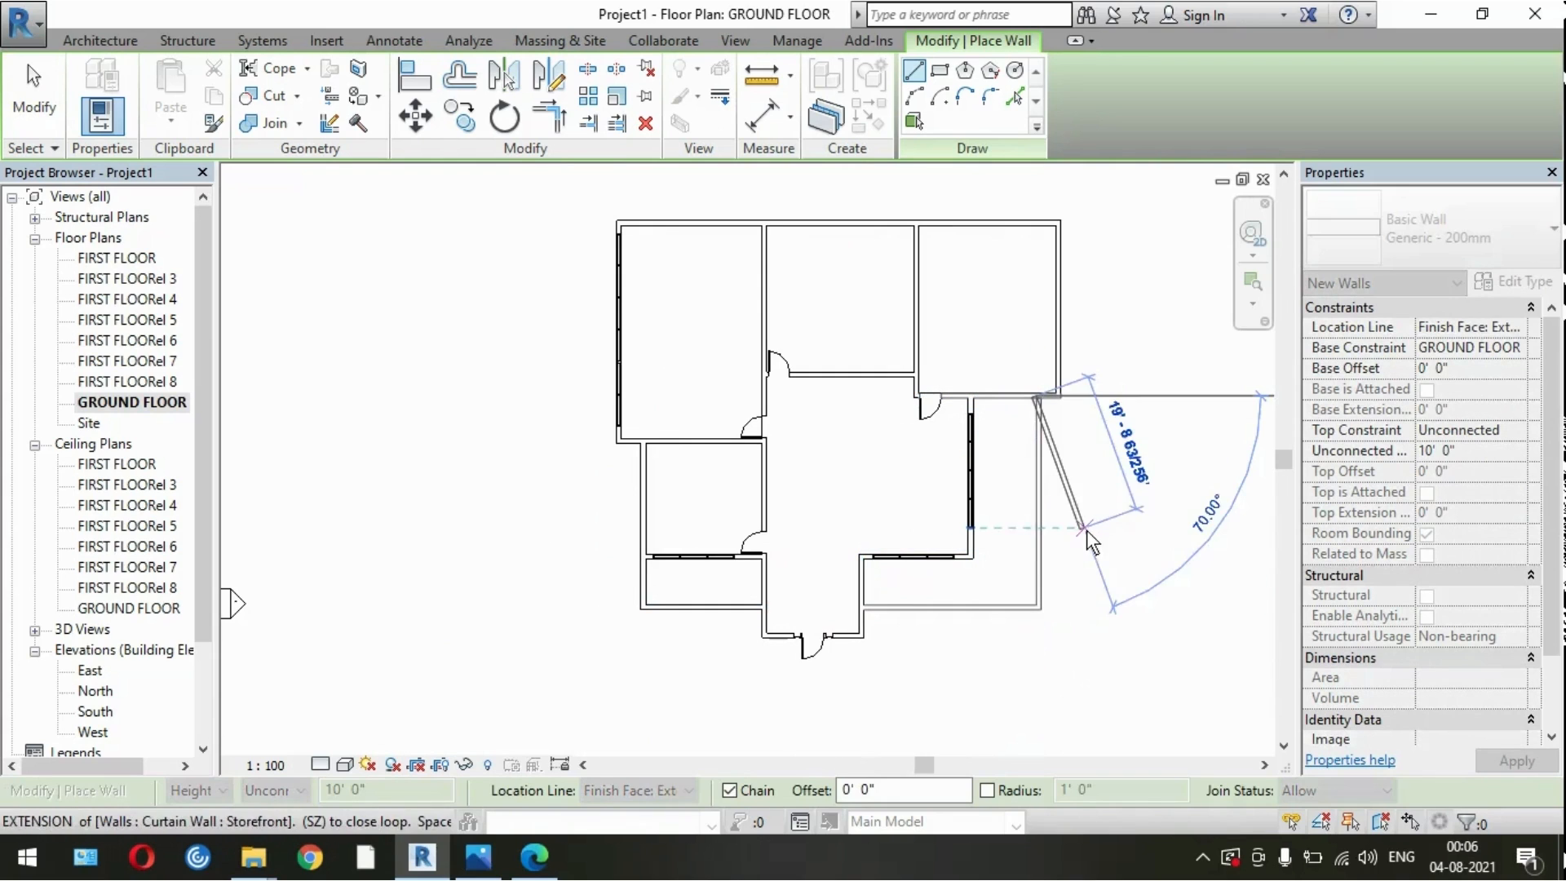
pyautogui.press('Escape')
pyautogui.press('Escape')
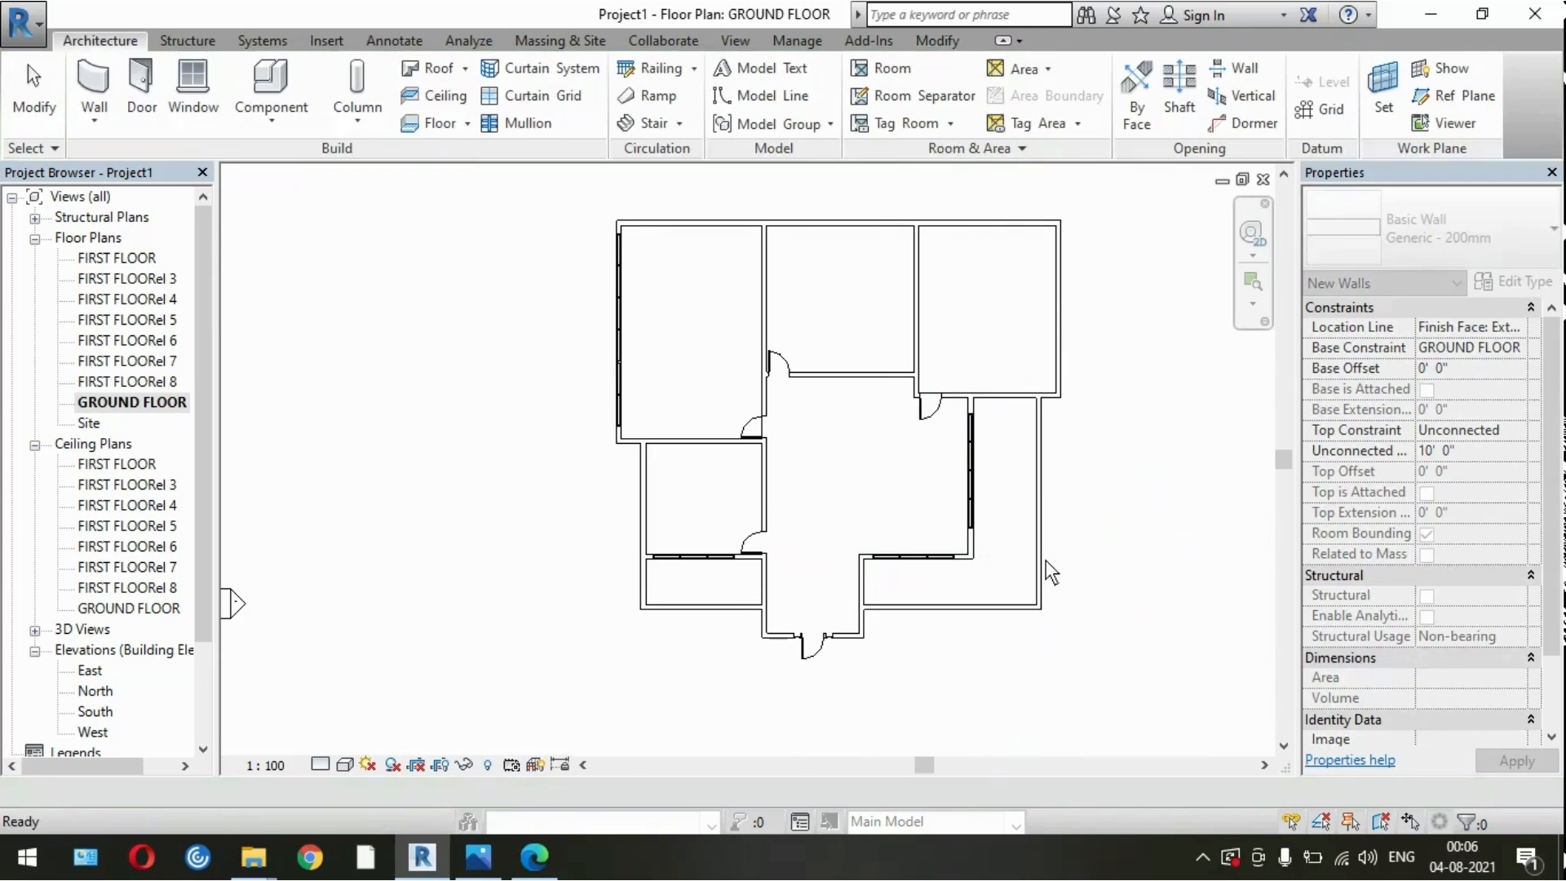
# Step: Set the unconnected height of the two new right-hand walls and the new lower-left front wall to 1'
pyautogui.click(1038, 571)
pyautogui.keyDown('ctrl'); pyautogui.click(946, 606); pyautogui.keyUp('ctrl')
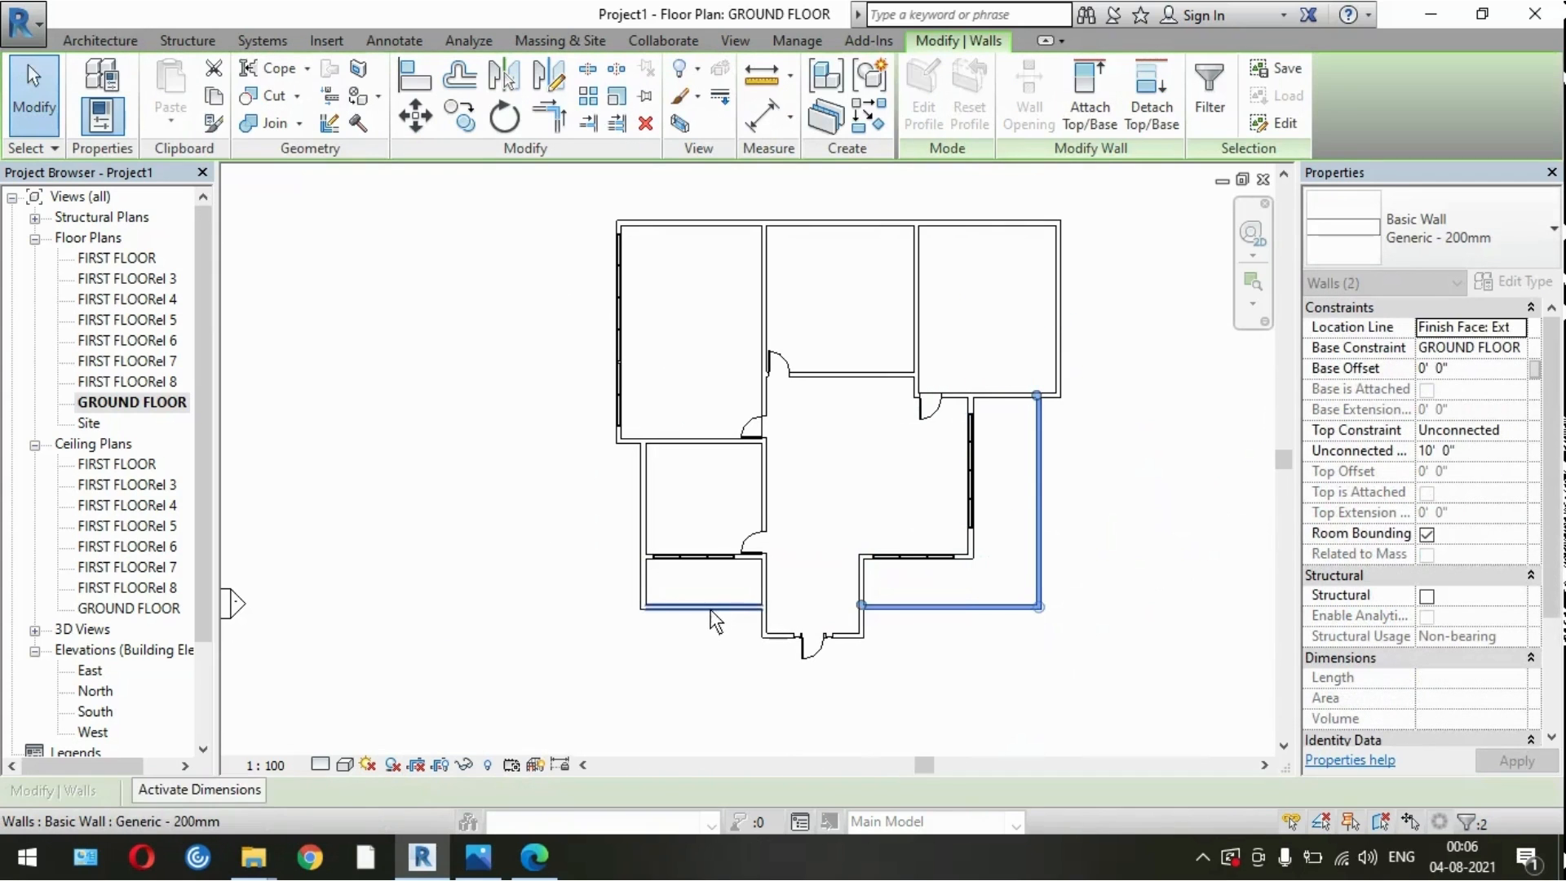
pyautogui.click(926, 110)
pyautogui.click(948, 165)
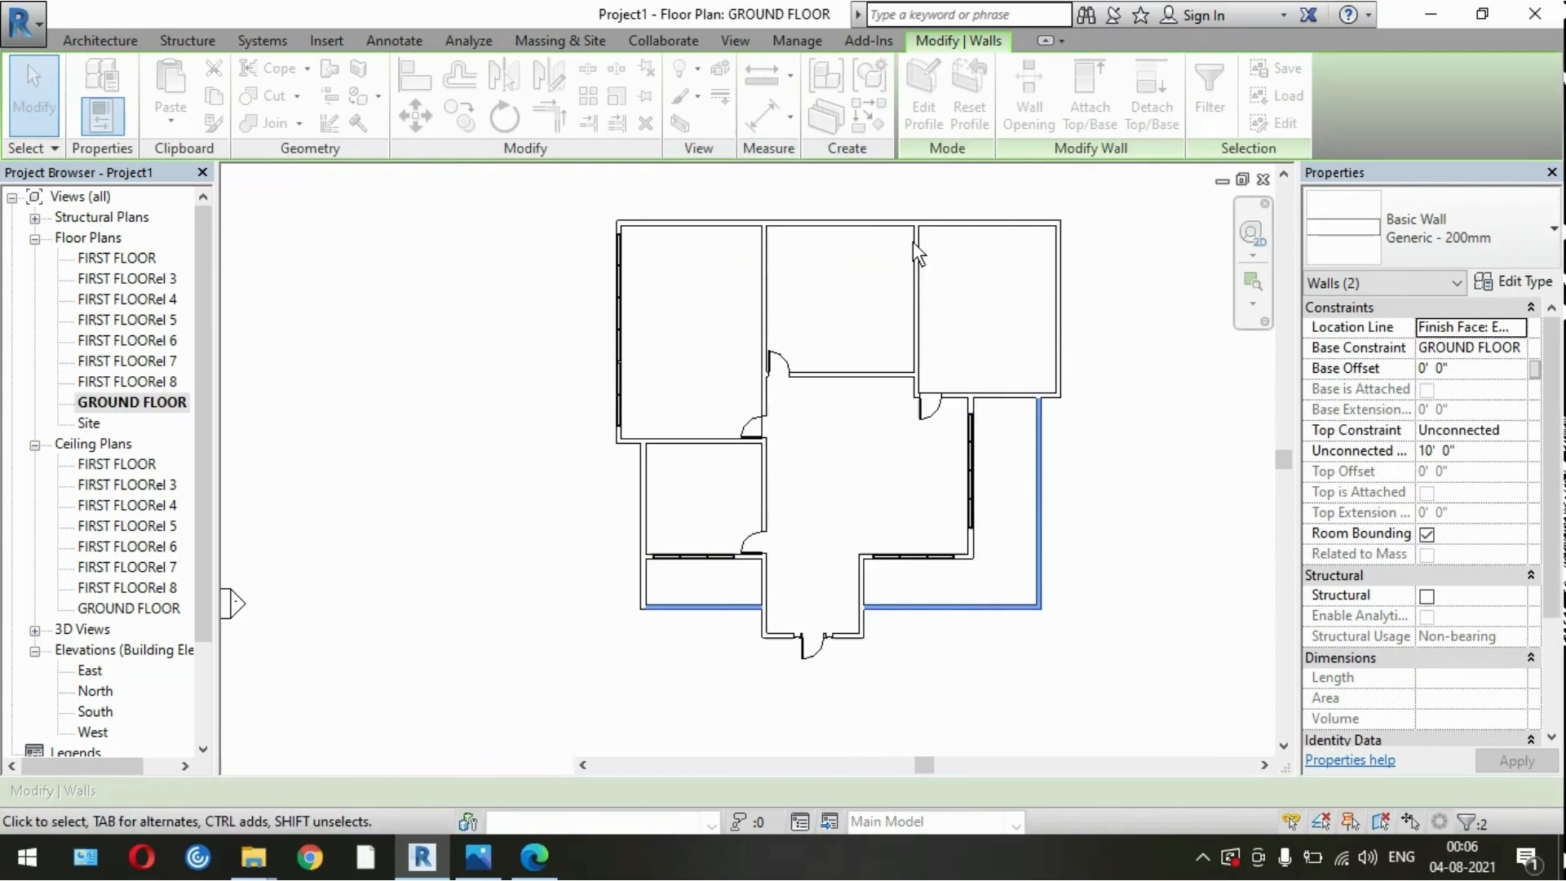
pyautogui.keyDown('ctrl'); pyautogui.click(768, 622); pyautogui.keyUp('ctrl')
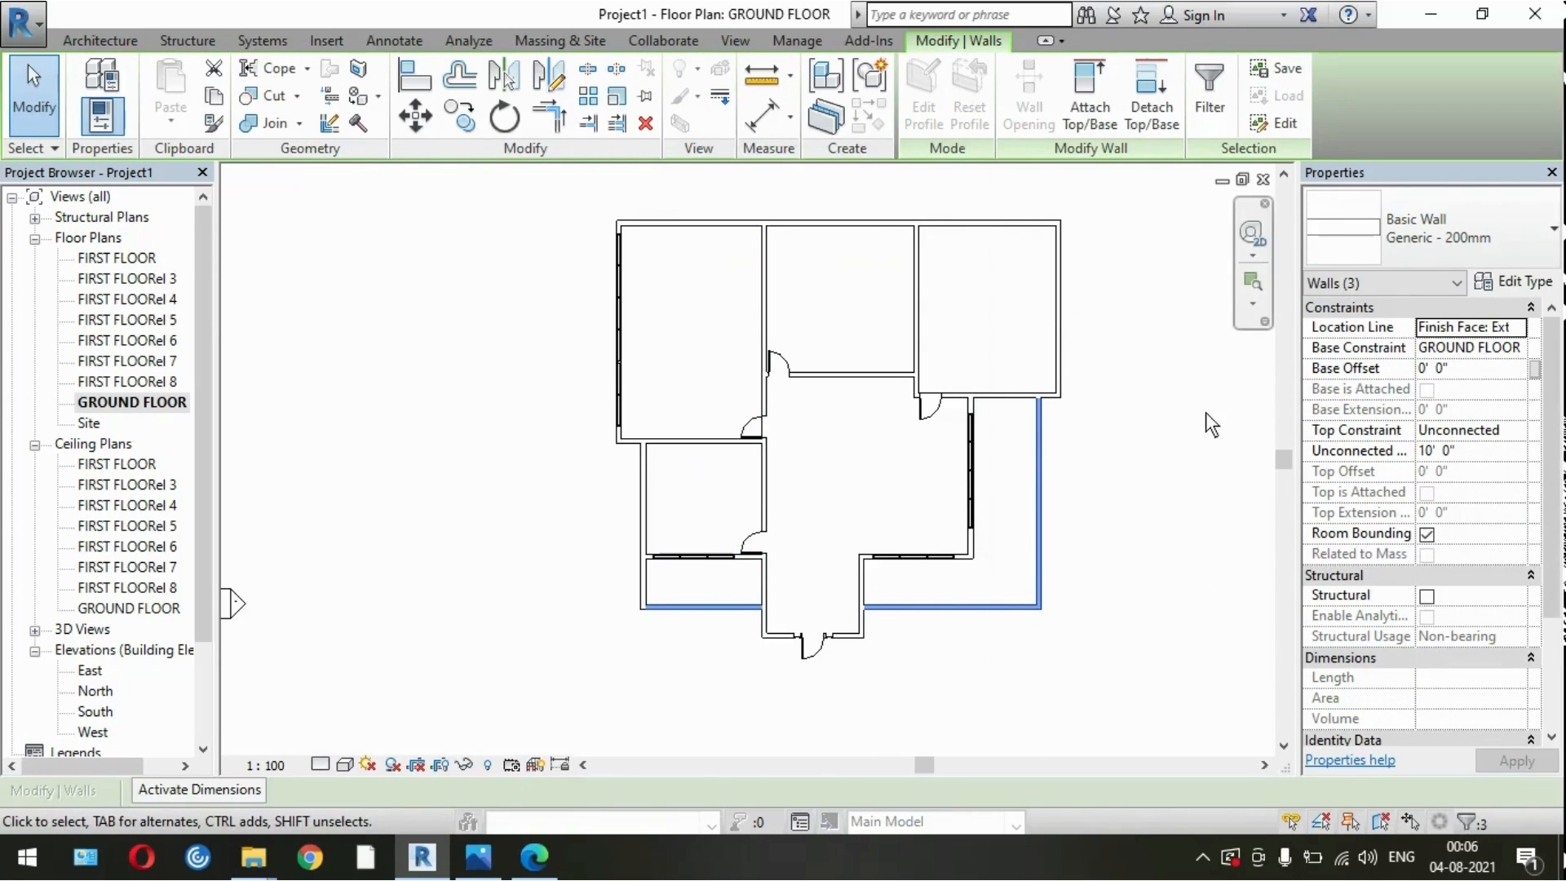
pyautogui.click(1485, 450)
pyautogui.write("1'")
pyautogui.press('Return')
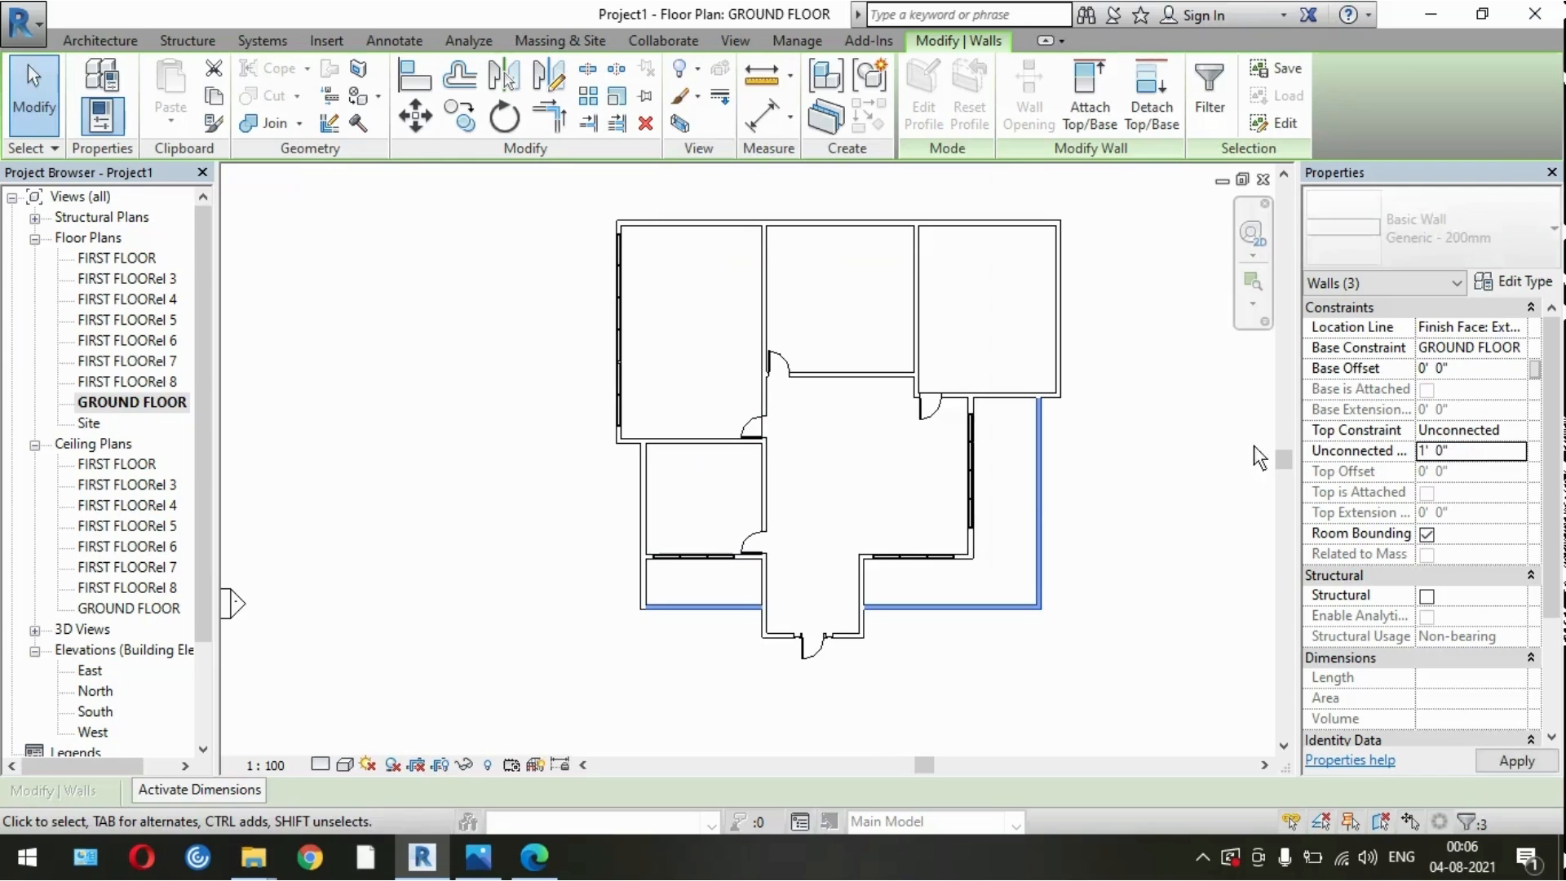
# Step: Start a 900mm Pipe railing sketch and draw its path along the centre of the lower-left front wall to the entrance wall
pyautogui.click(91, 42)
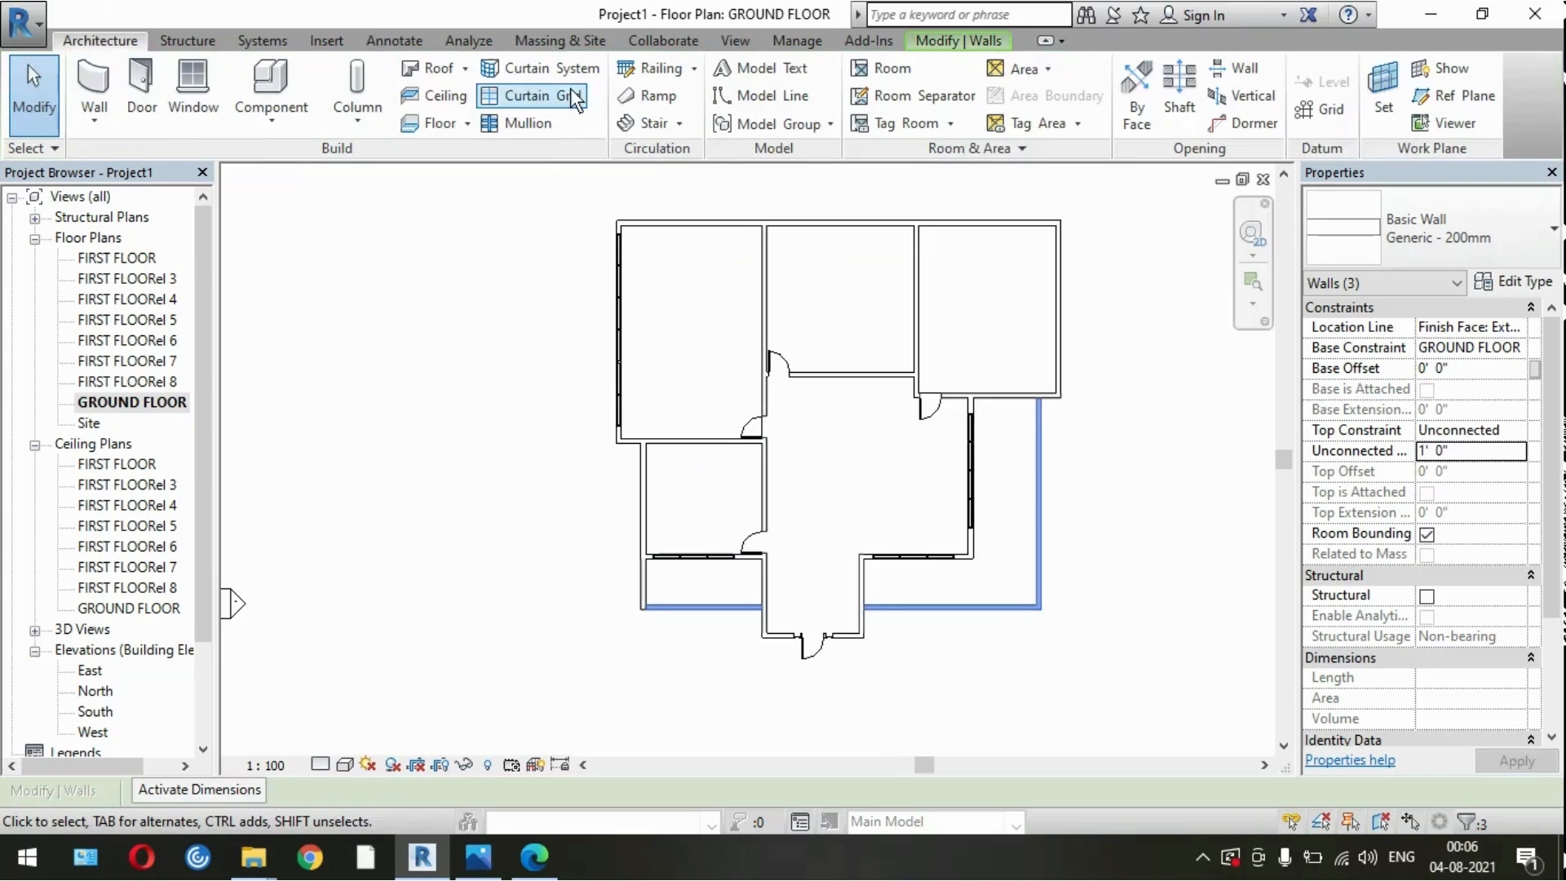
pyautogui.click(694, 69)
pyautogui.click(692, 100)
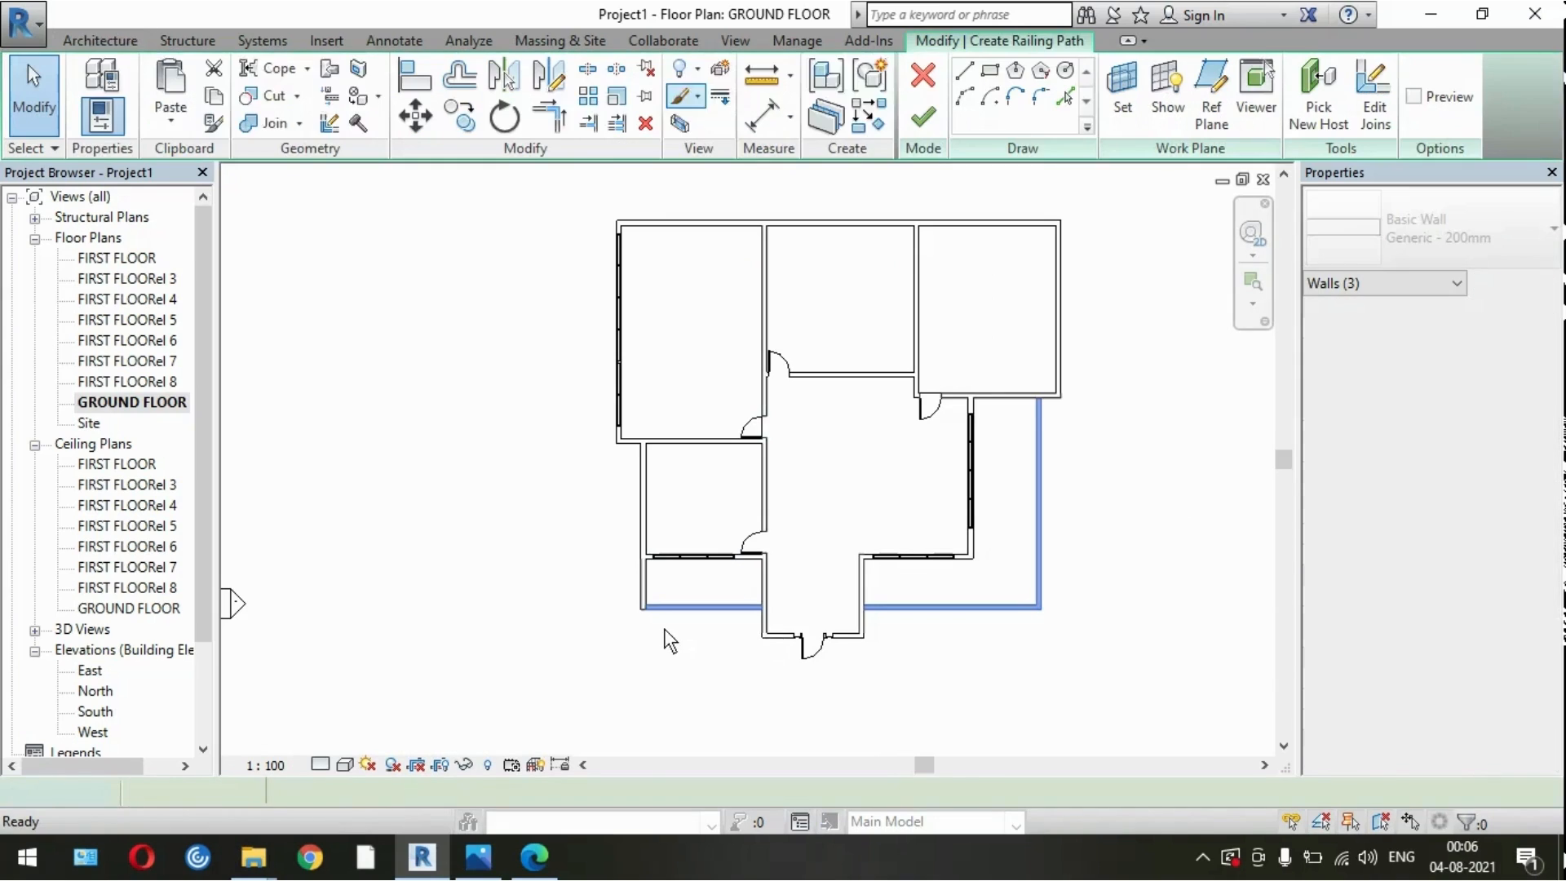
pyautogui.scroll(5, 664, 622)
pyautogui.scroll(2, 604, 569)
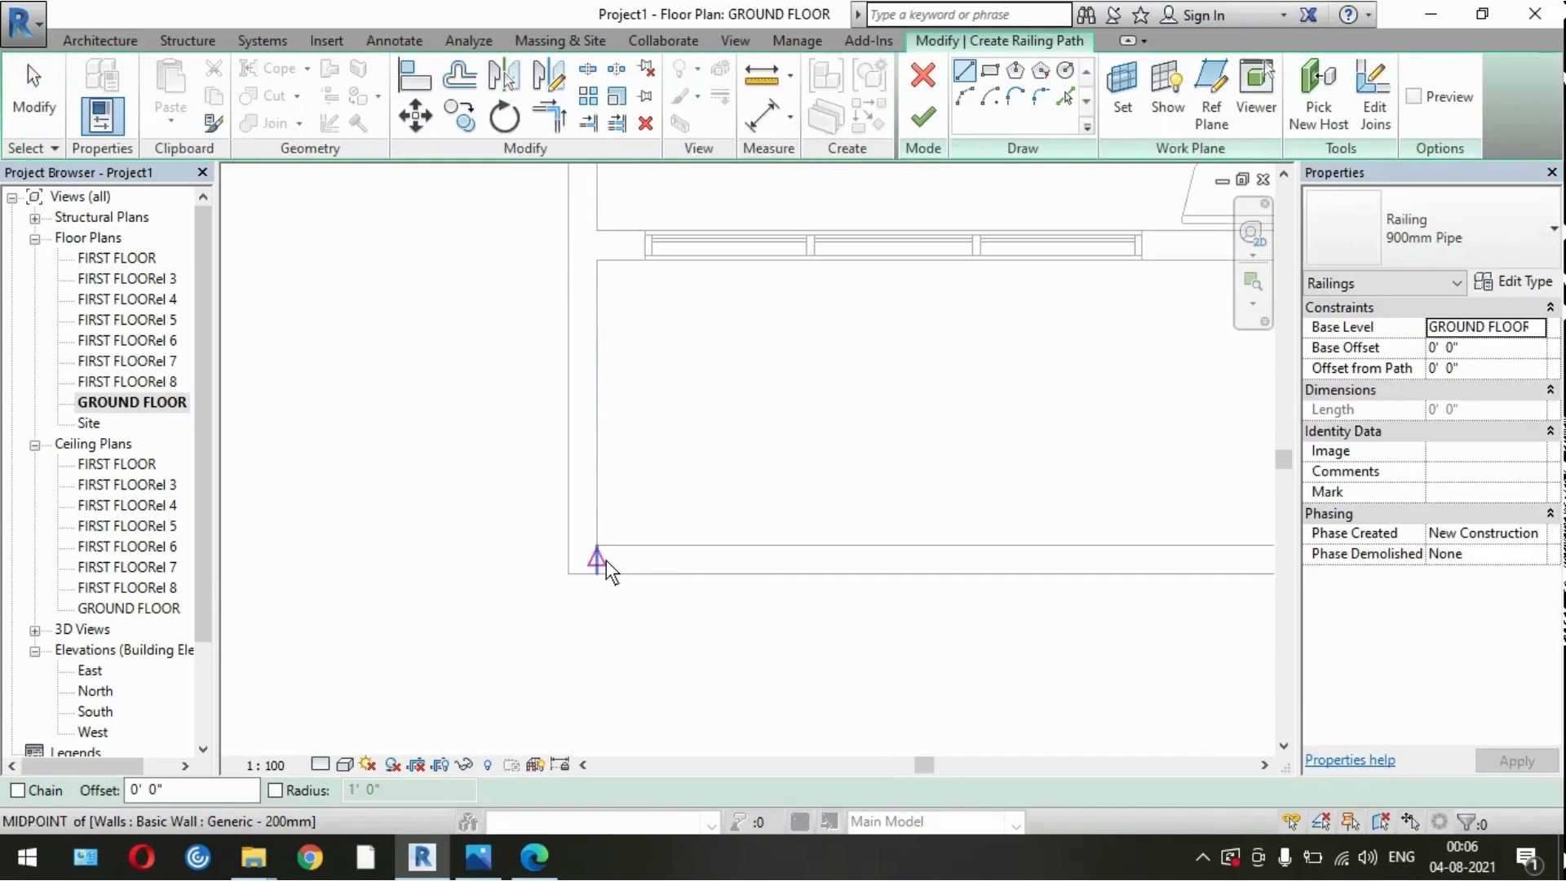
pyautogui.click(964, 69)
pyautogui.click(597, 560)
pyautogui.scroll(-2, 718, 614)
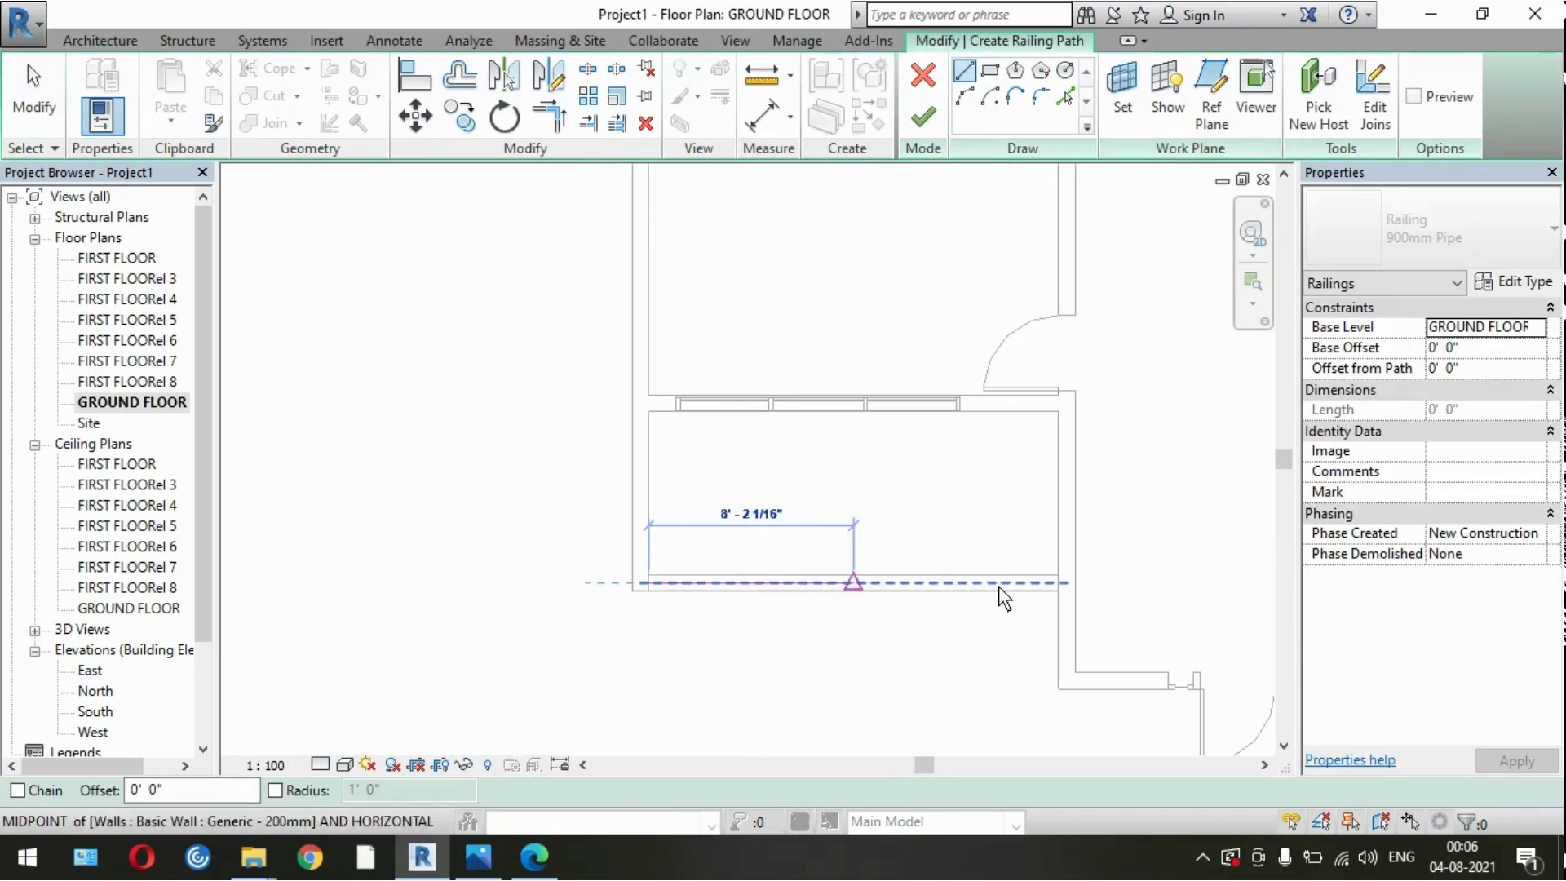
pyautogui.doubleClick(1060, 584)
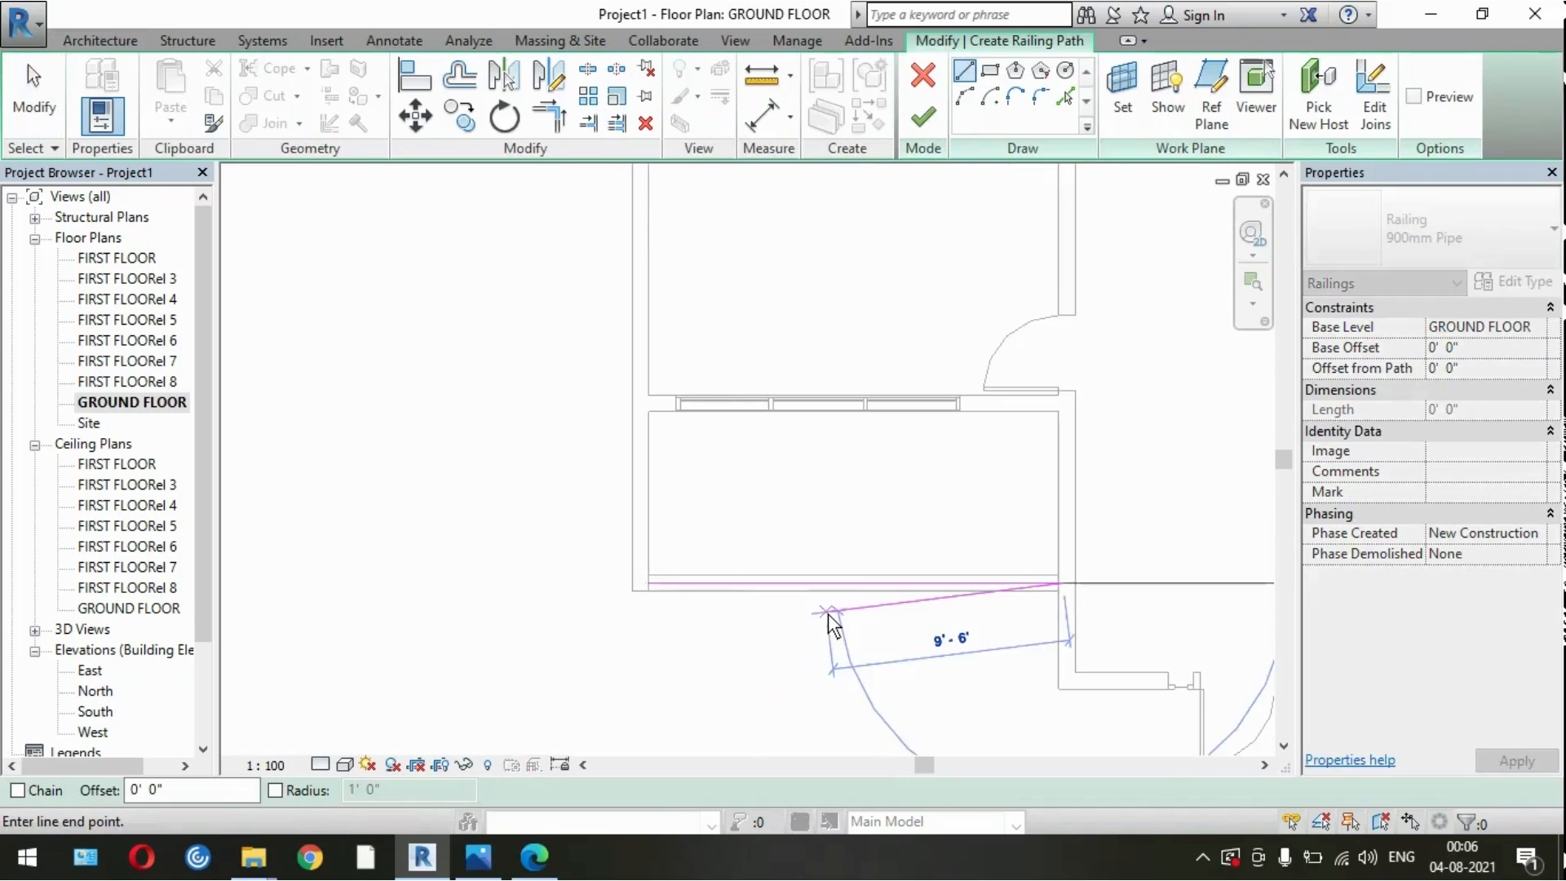
pyautogui.scroll(-2, 830, 618)
pyautogui.press('Escape')
pyautogui.scroll(-2, 697, 584)
pyautogui.press('Escape')
# Step: Sketch a railing path about 24'-6" long along the centre of the lower-right front wall, from the entrance wall to the outer corner
pyautogui.scroll(2, 1060, 607)
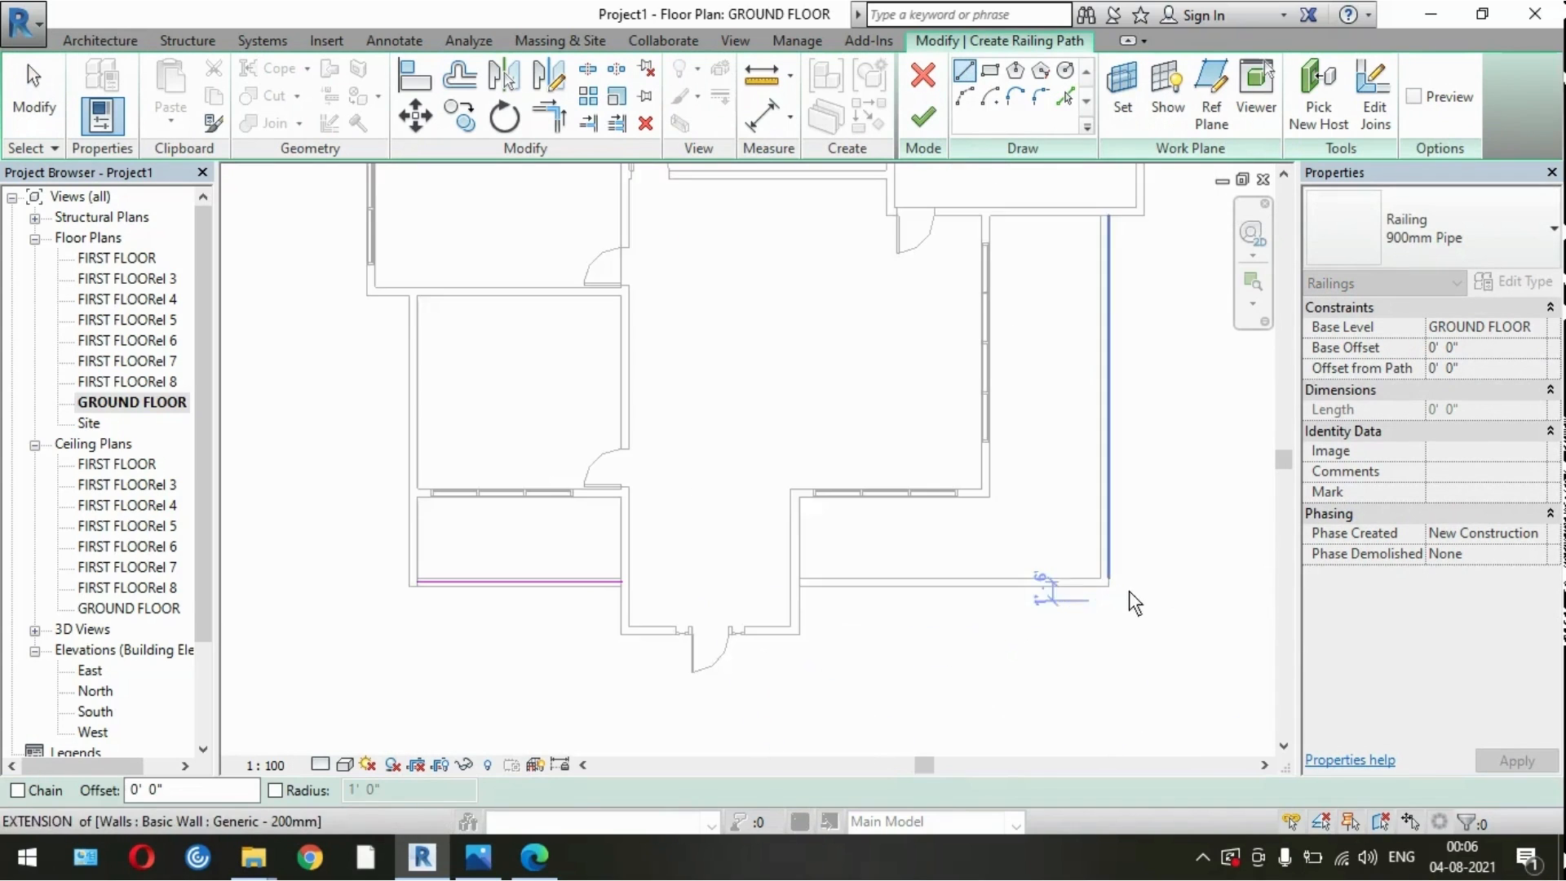
pyautogui.scroll(4, 831, 584)
pyautogui.scroll(2, 830, 585)
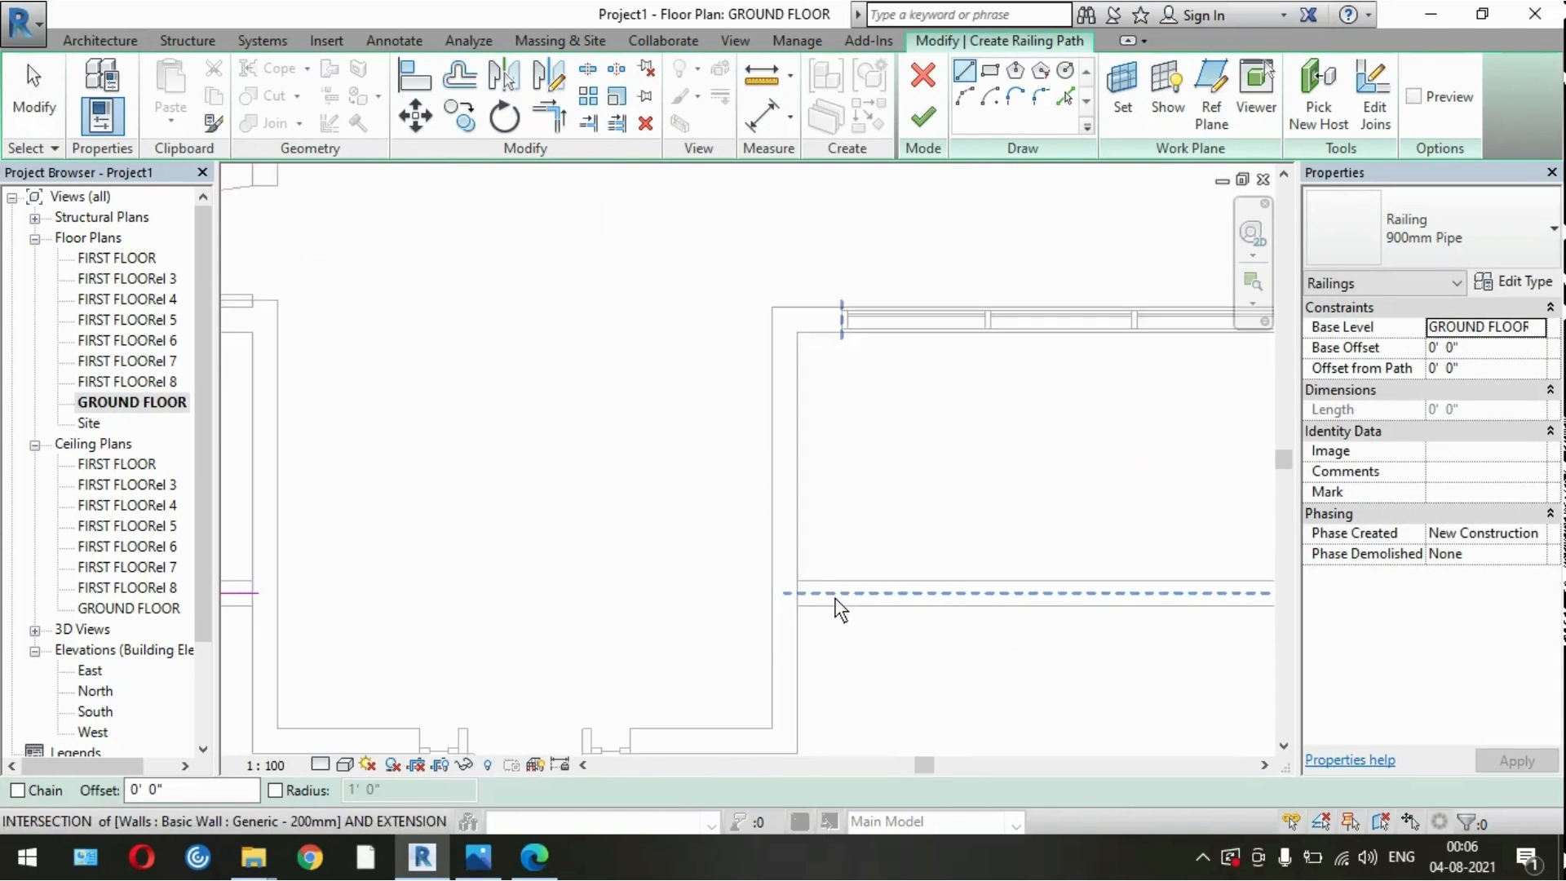
pyautogui.press('Escape')
pyautogui.scroll(-1, 874, 608)
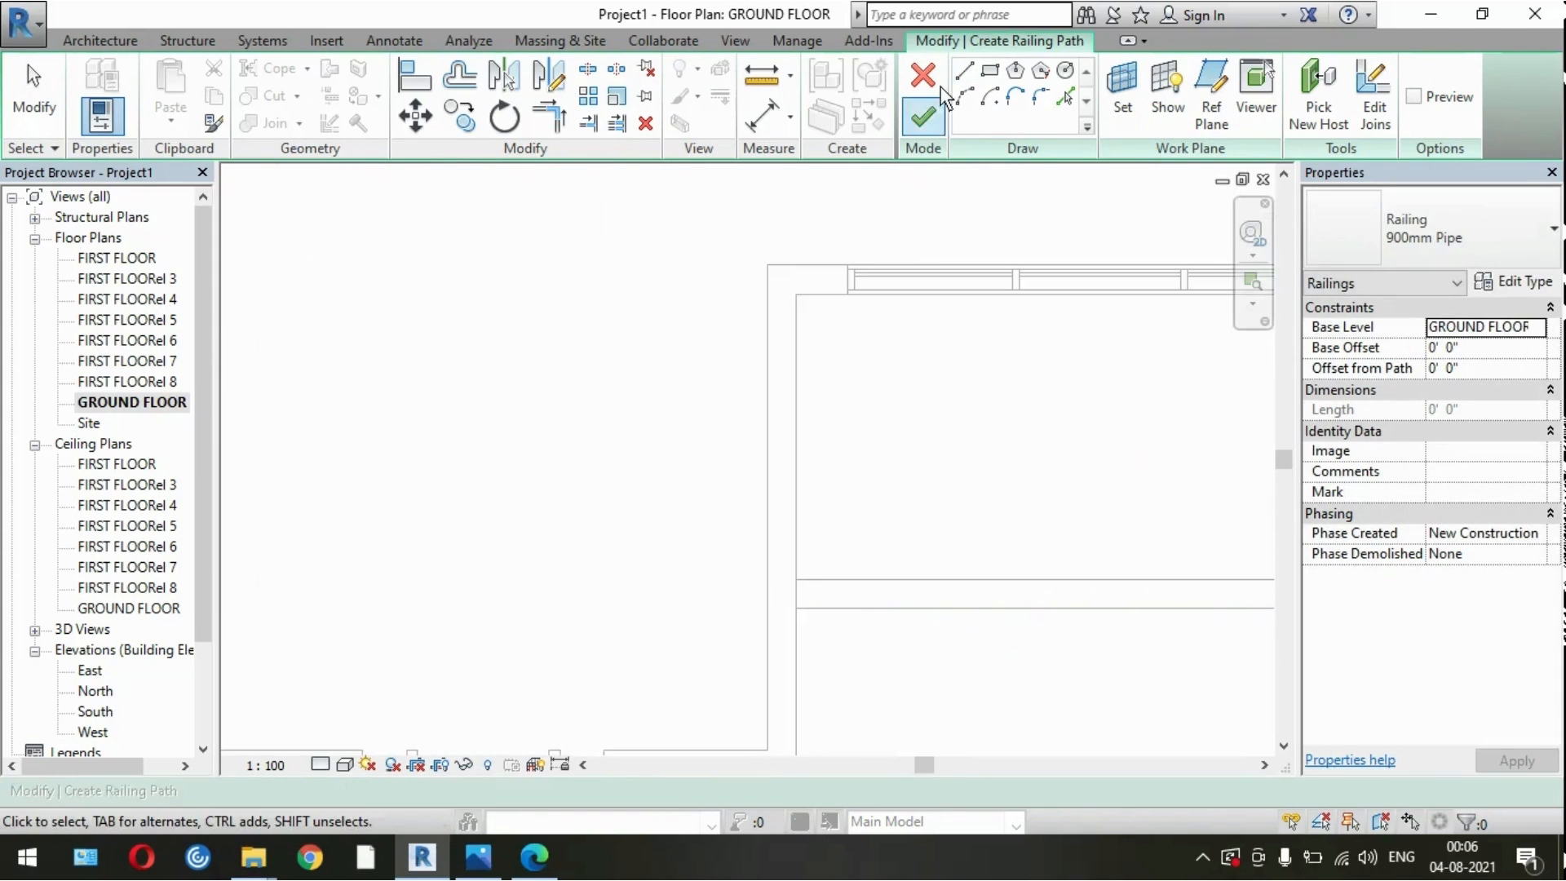
pyautogui.press('l')
pyautogui.press('i')
pyautogui.click(797, 594)
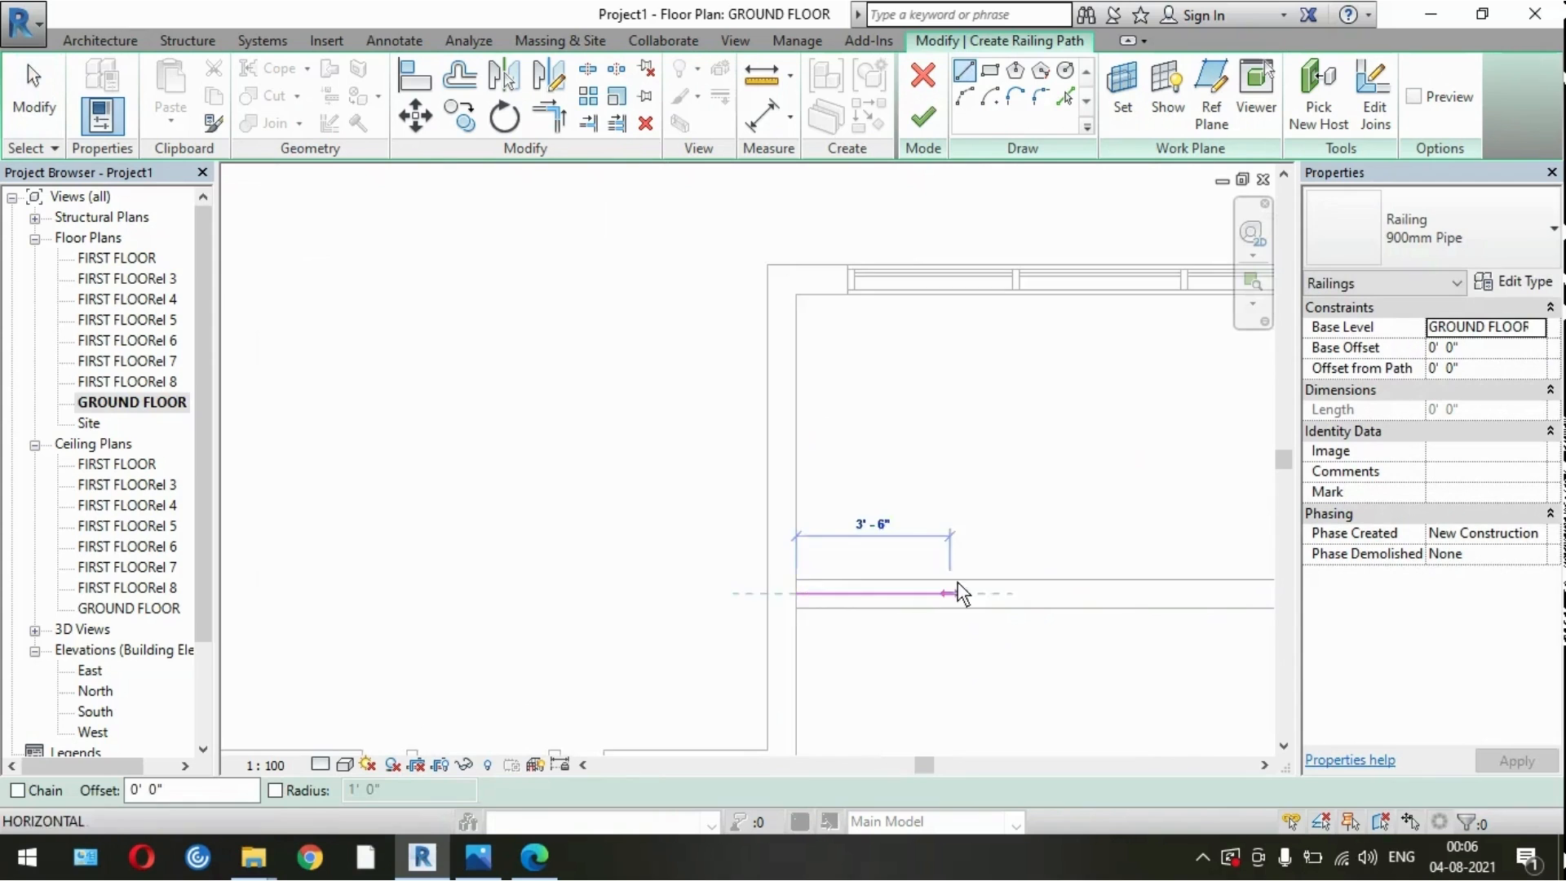
pyautogui.scroll(-3, 958, 581)
pyautogui.scroll(2, 1157, 579)
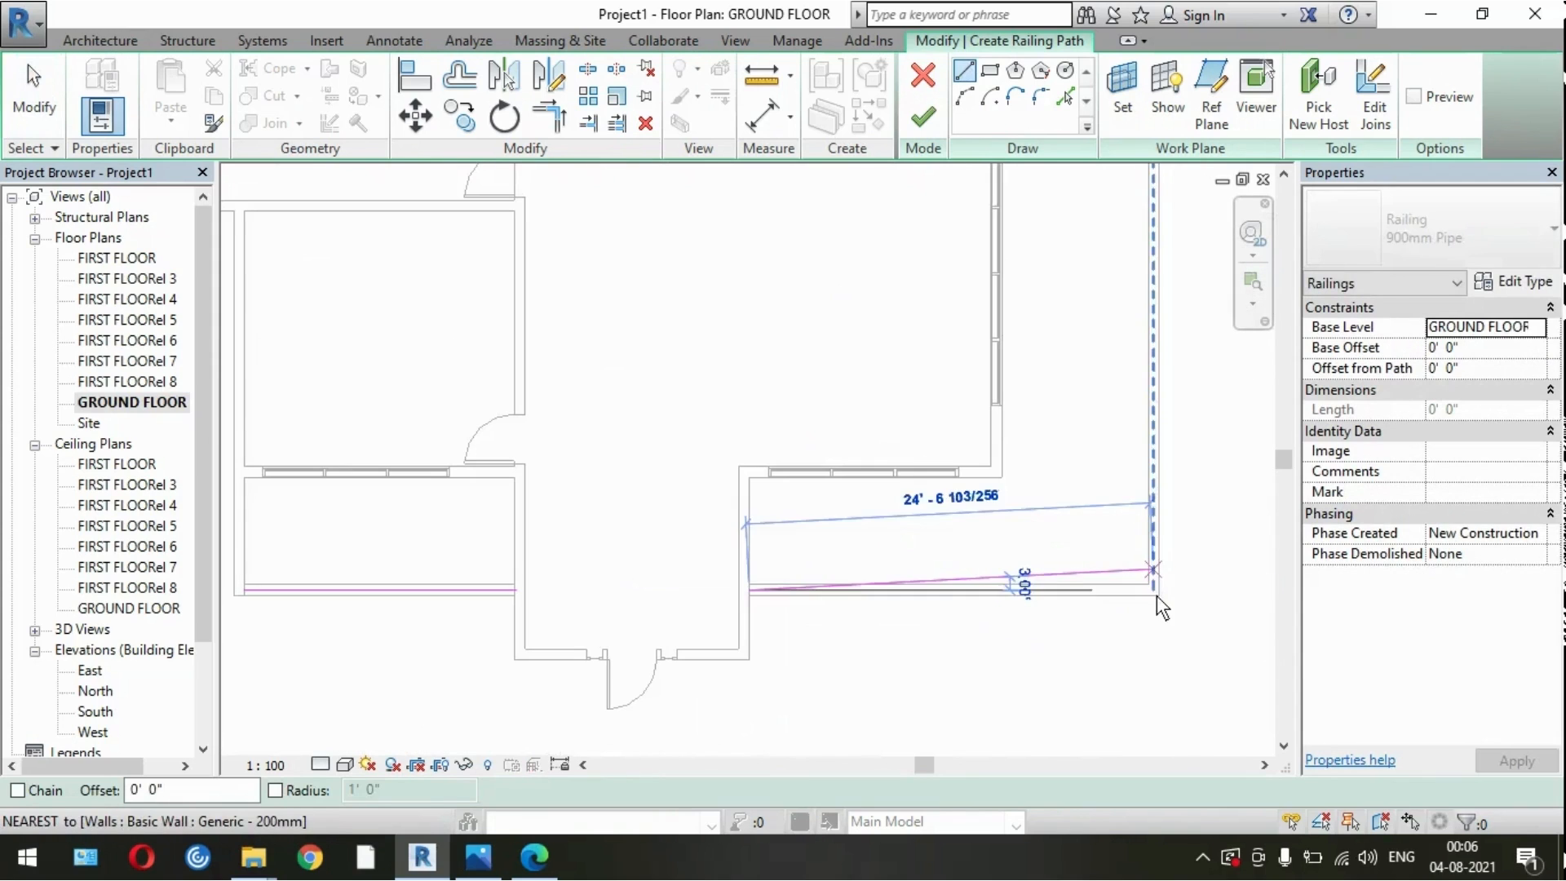
pyautogui.click(1157, 591)
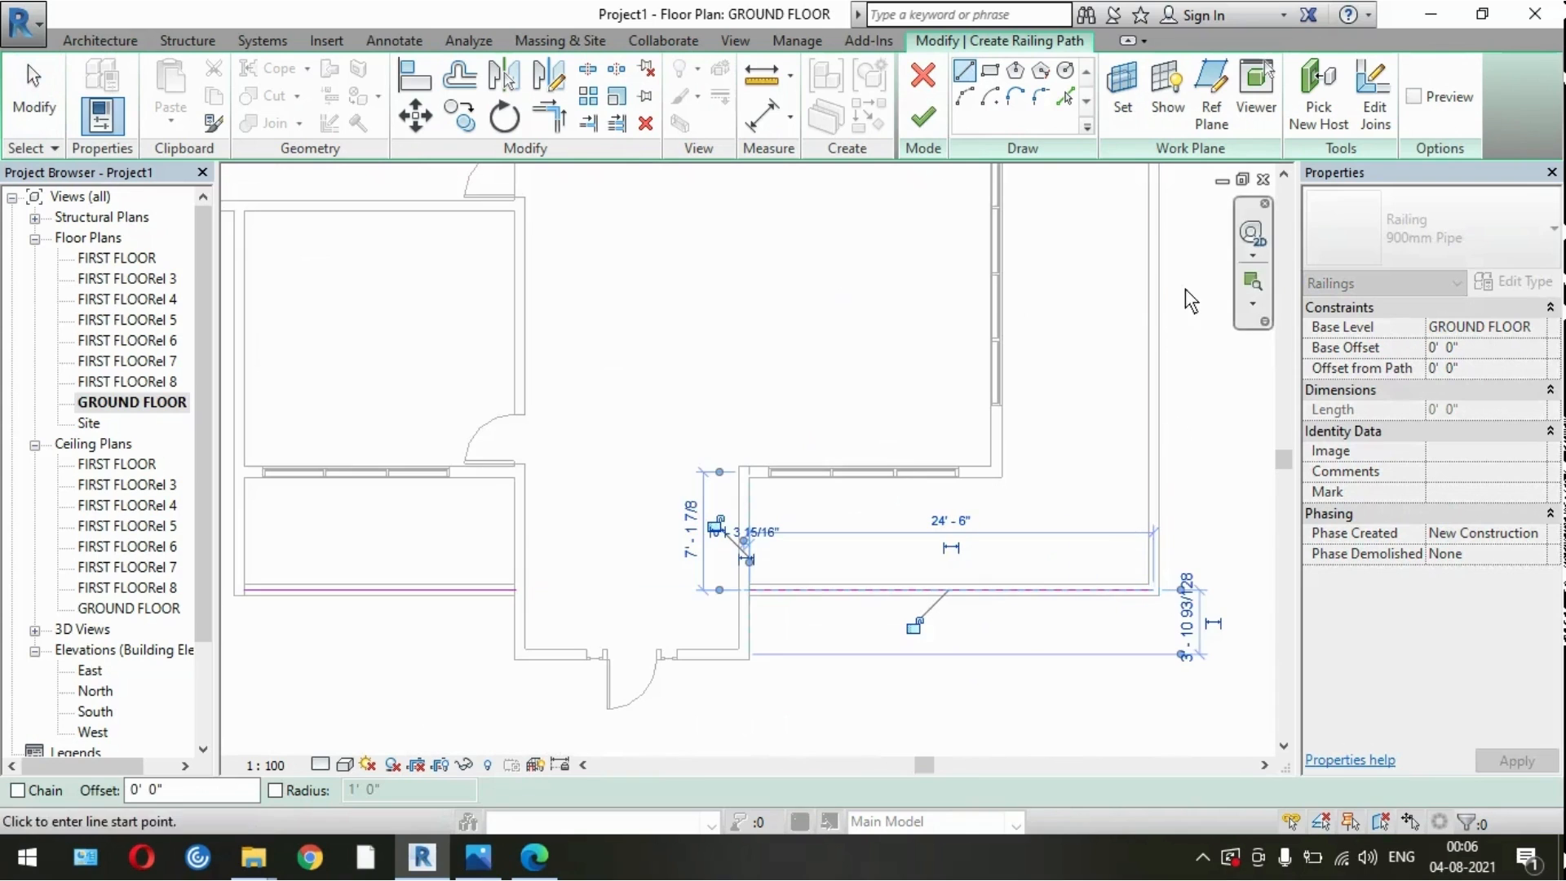
# Step: Continue the railing path from the lower-right outer corner up the centre of the side wall to the upper-right room's wall
pyautogui.click(1153, 591)
pyautogui.scroll(-3, 1153, 587)
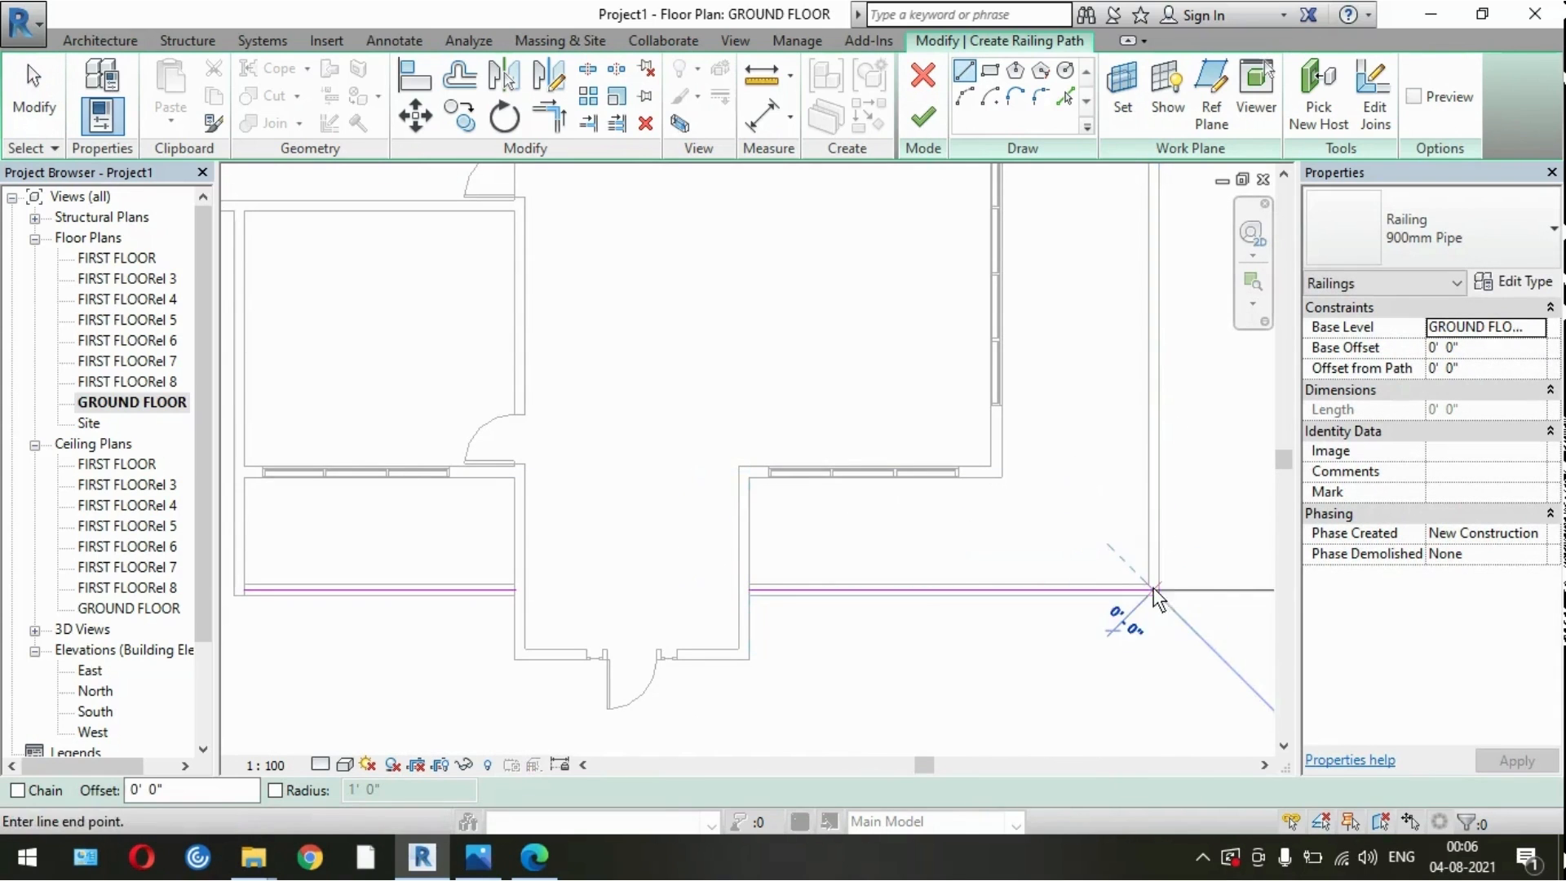
pyautogui.scroll(2, 1157, 519)
pyautogui.scroll(3, 1152, 310)
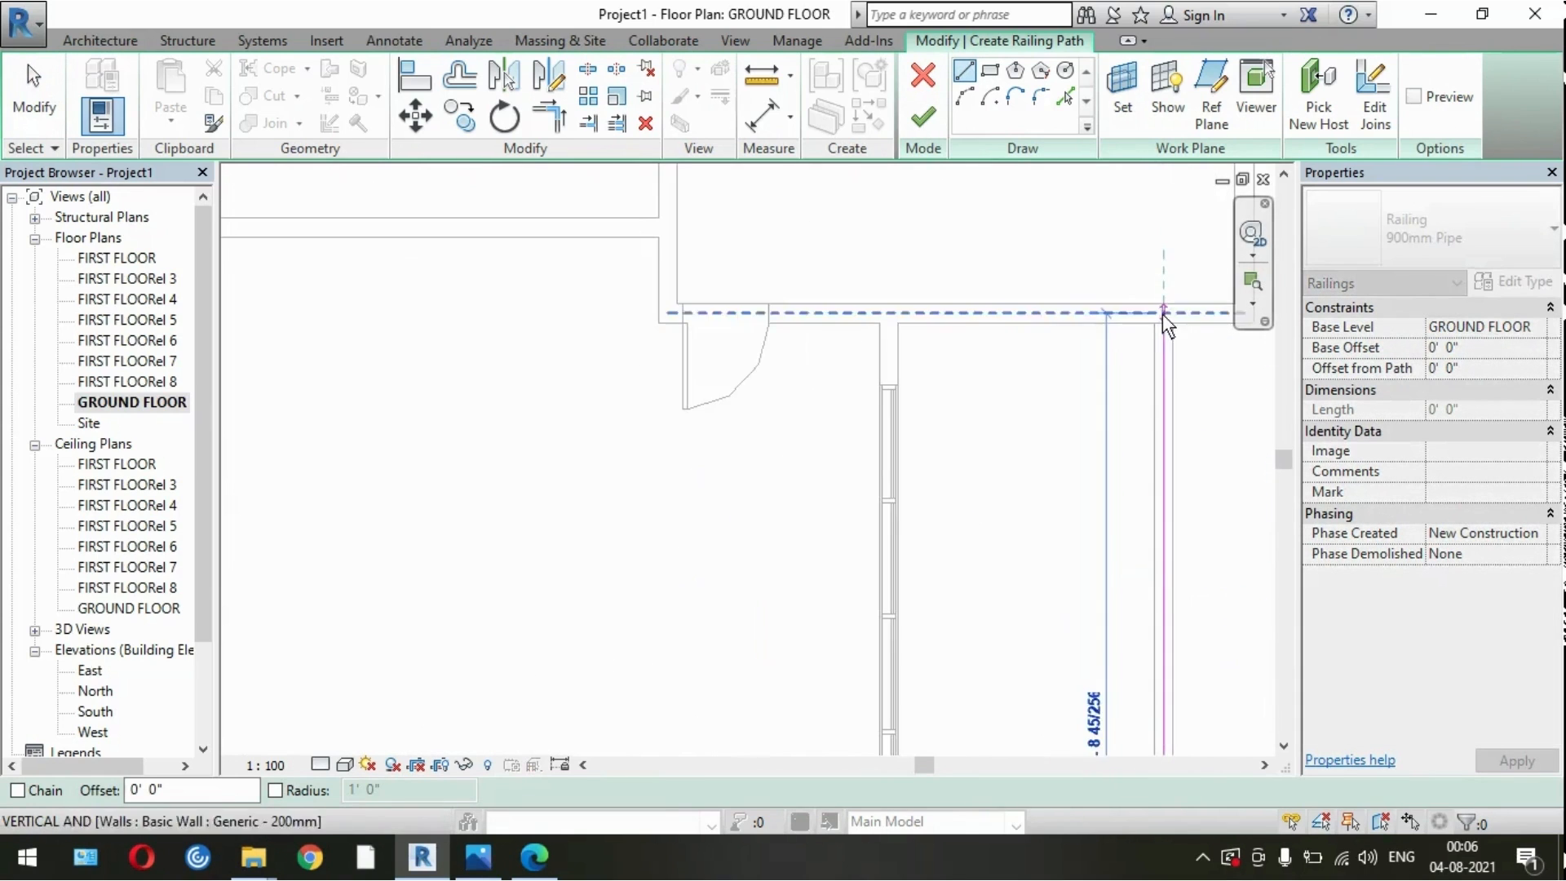
pyautogui.click(1163, 320)
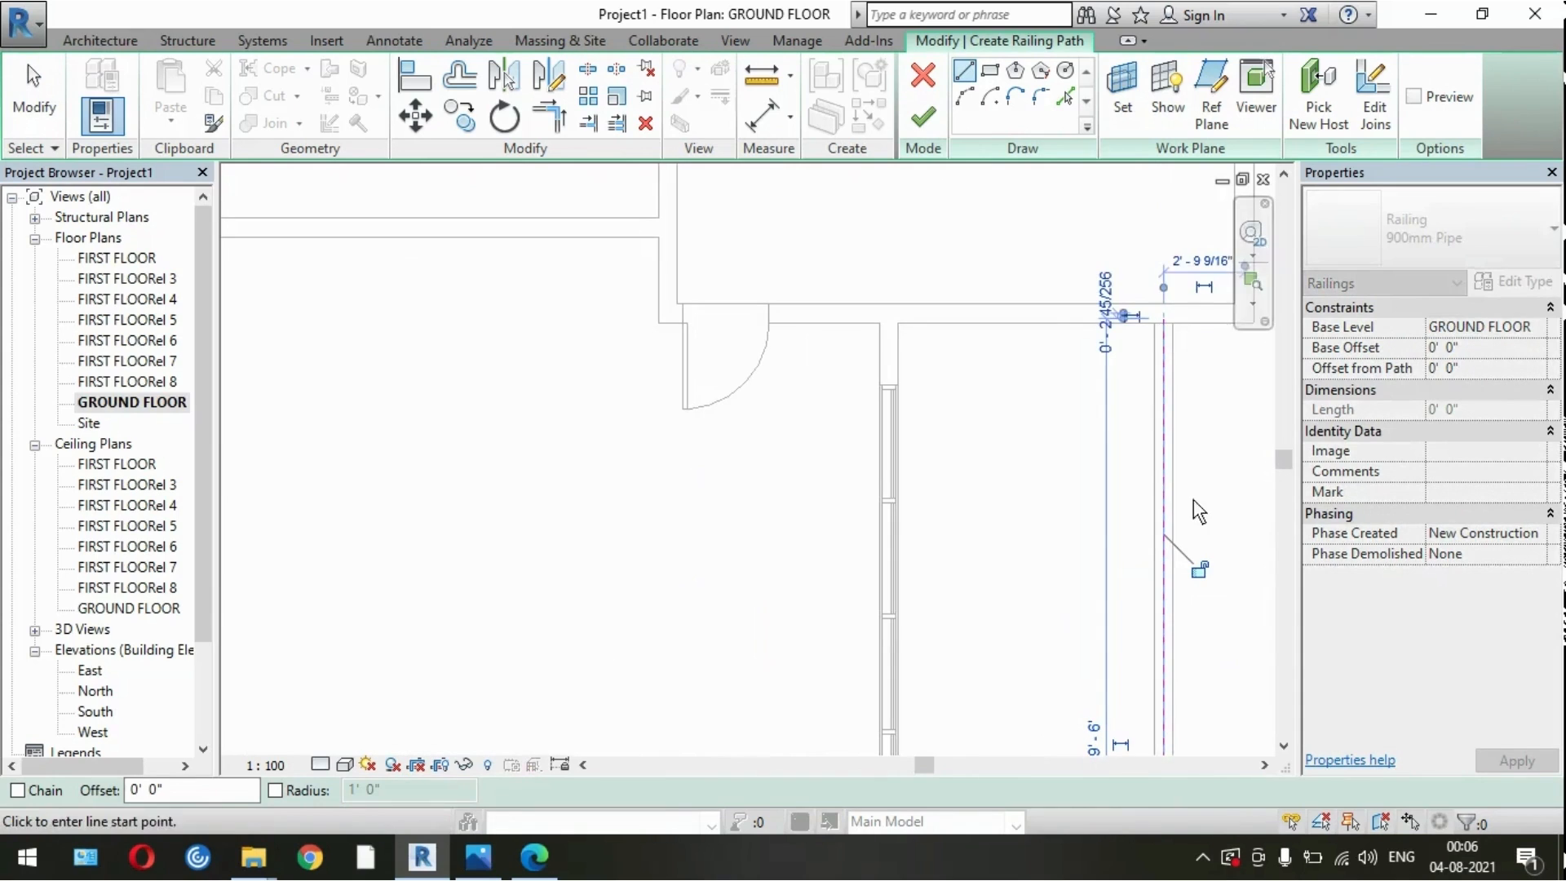
# Step: Delete the two right-hand path lines from the railing sketch and finish the railing on the lower-left front wall
pyautogui.click(933, 124)
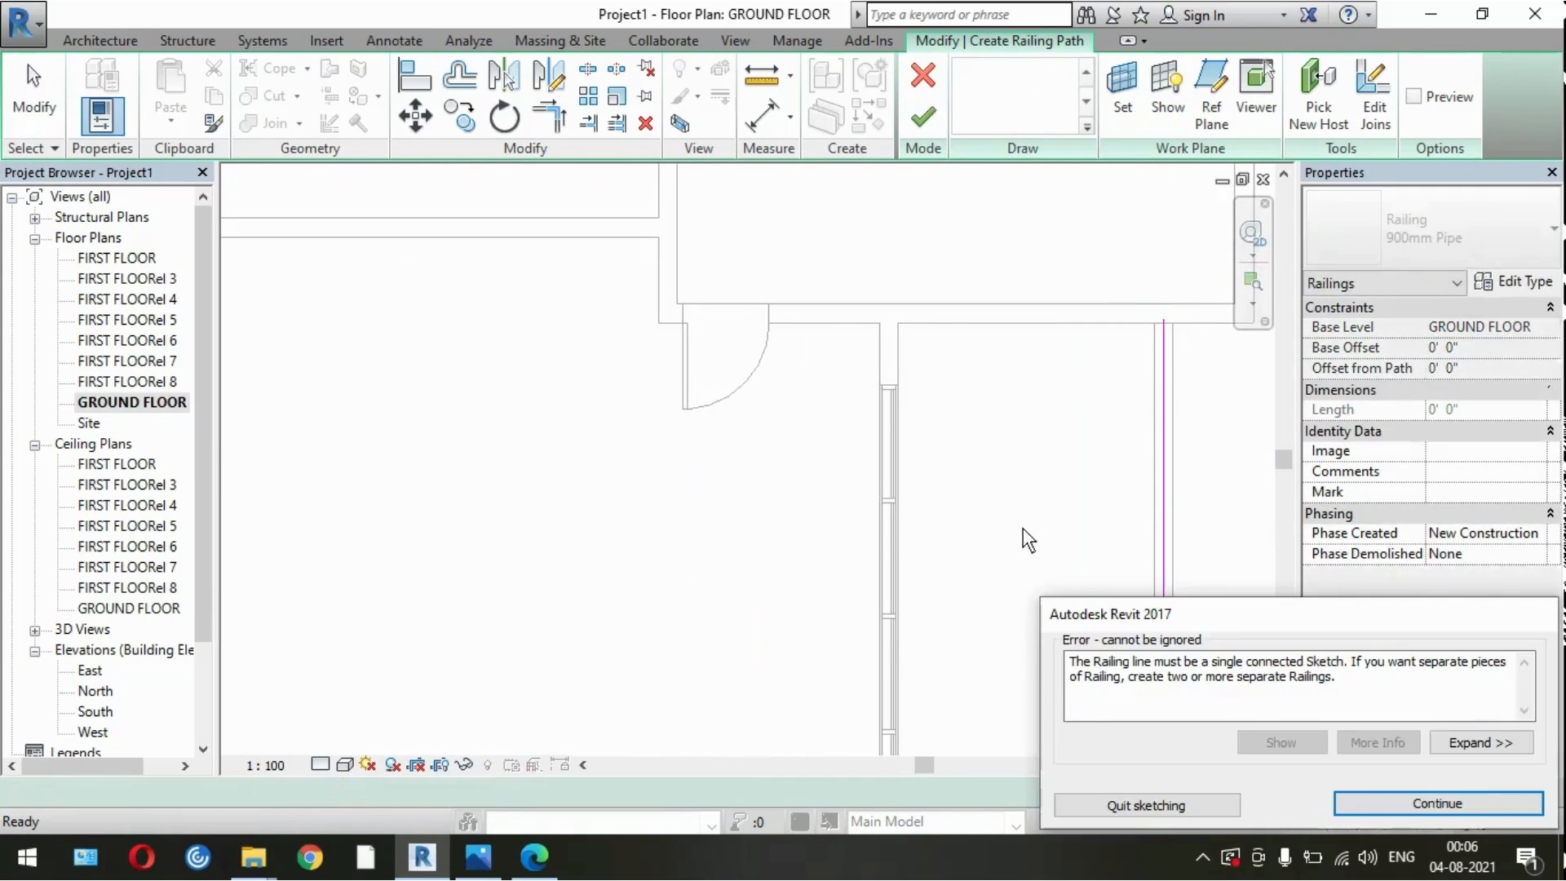
pyautogui.click(1379, 806)
pyautogui.scroll(-3, 1138, 418)
pyautogui.scroll(-1, 1137, 417)
pyautogui.press('Escape')
pyautogui.press('Escape')
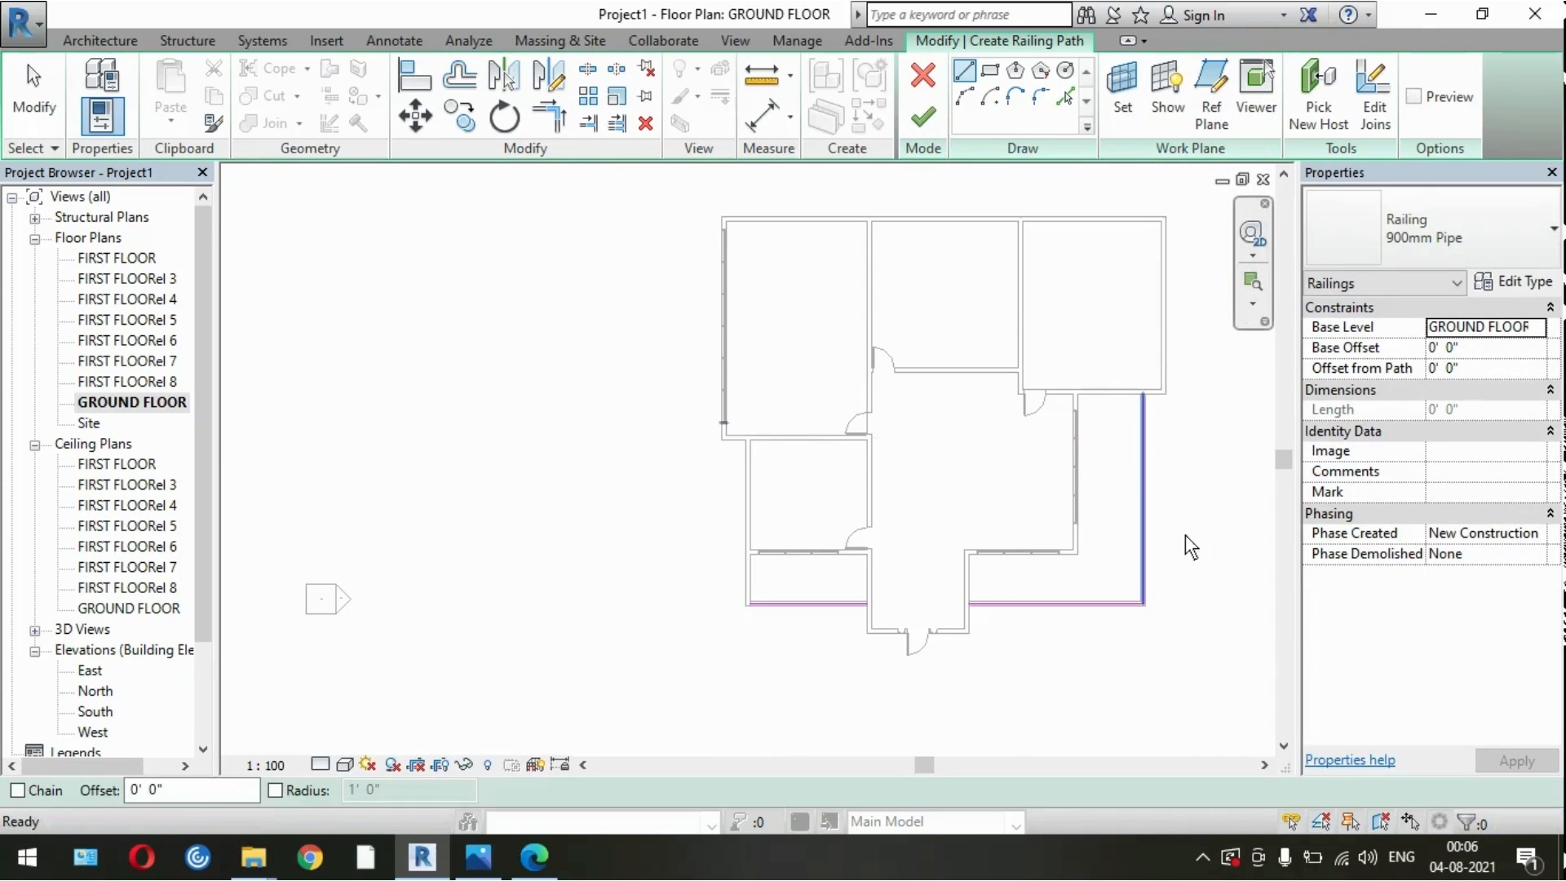
pyautogui.moveTo(1191, 679); pyautogui.dragTo(996, 335)
pyautogui.press('Delete')
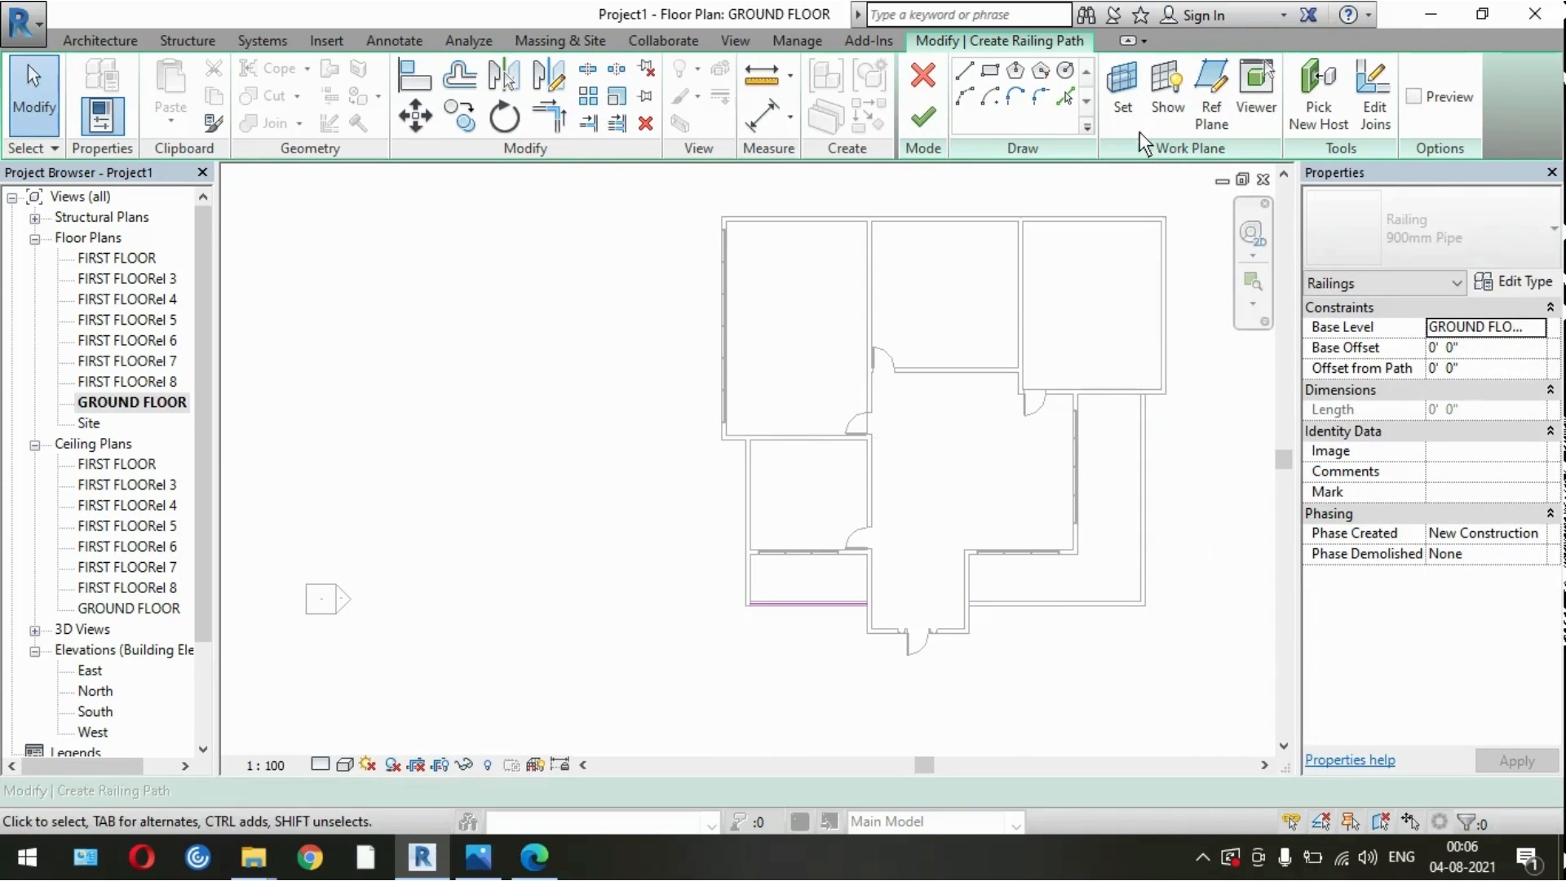
# Step: Start a new 900mm Pipe railing and sketch its path along the lower-right front wall's centre, from the entrance wall to the outer corner
pyautogui.click(90, 45)
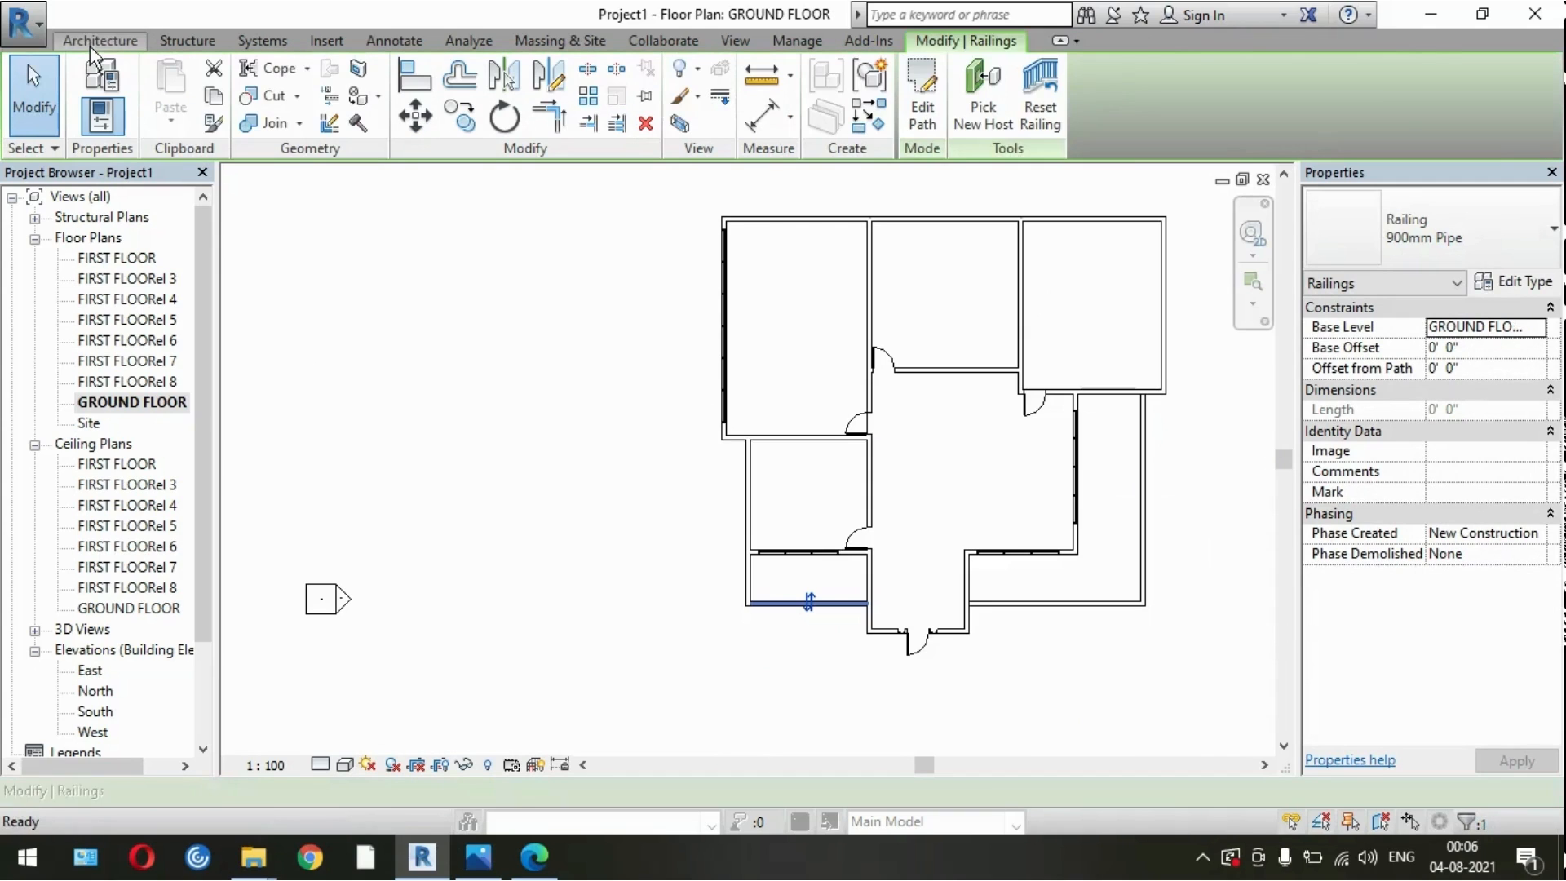
pyautogui.click(90, 45)
pyautogui.click(693, 70)
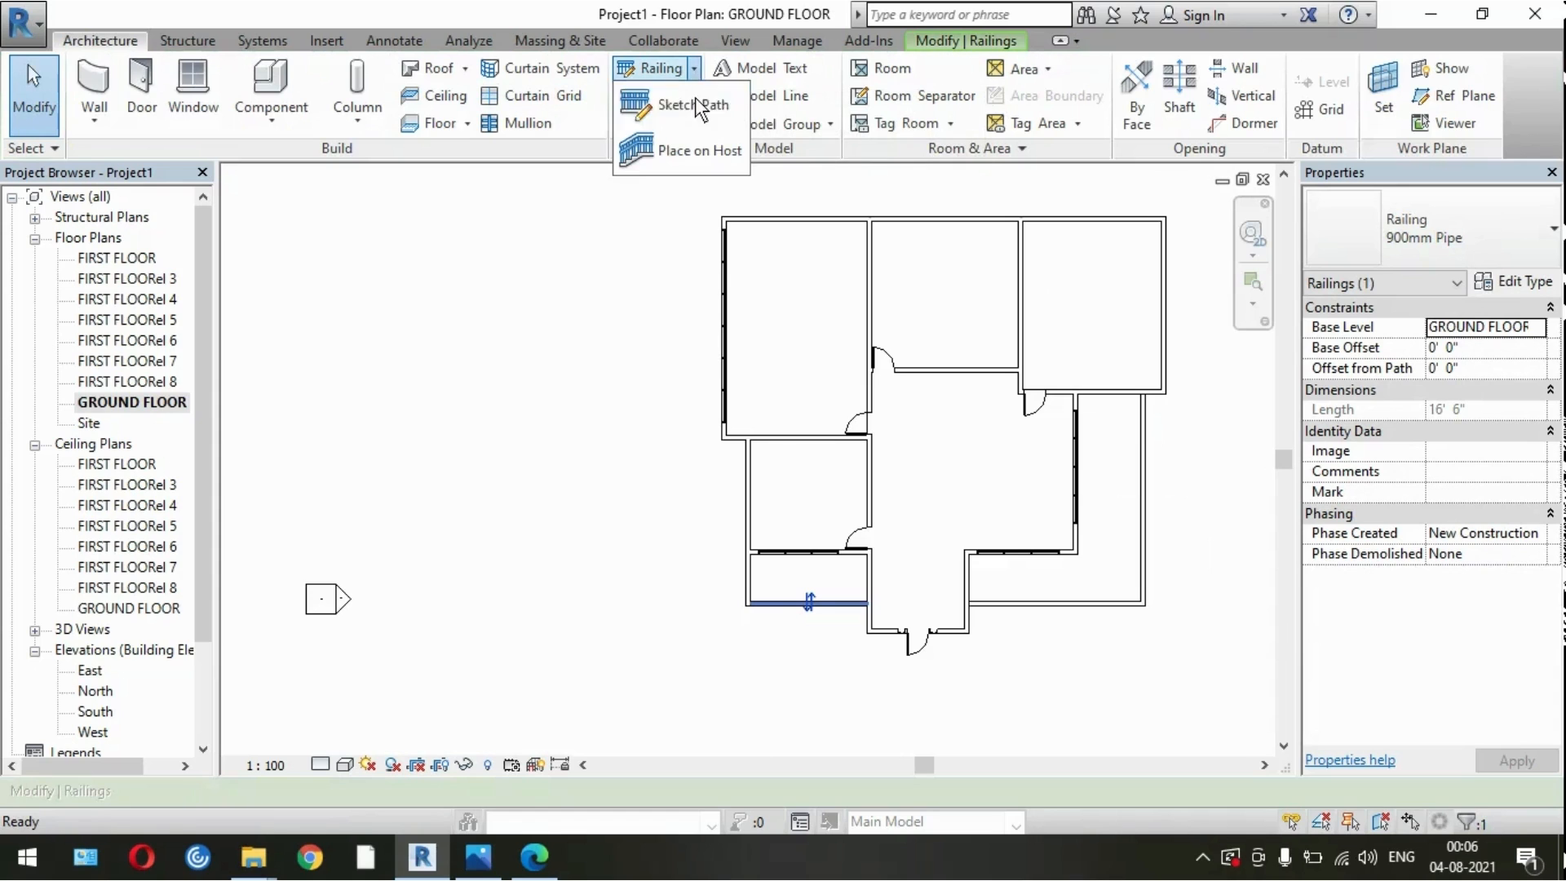
pyautogui.click(696, 104)
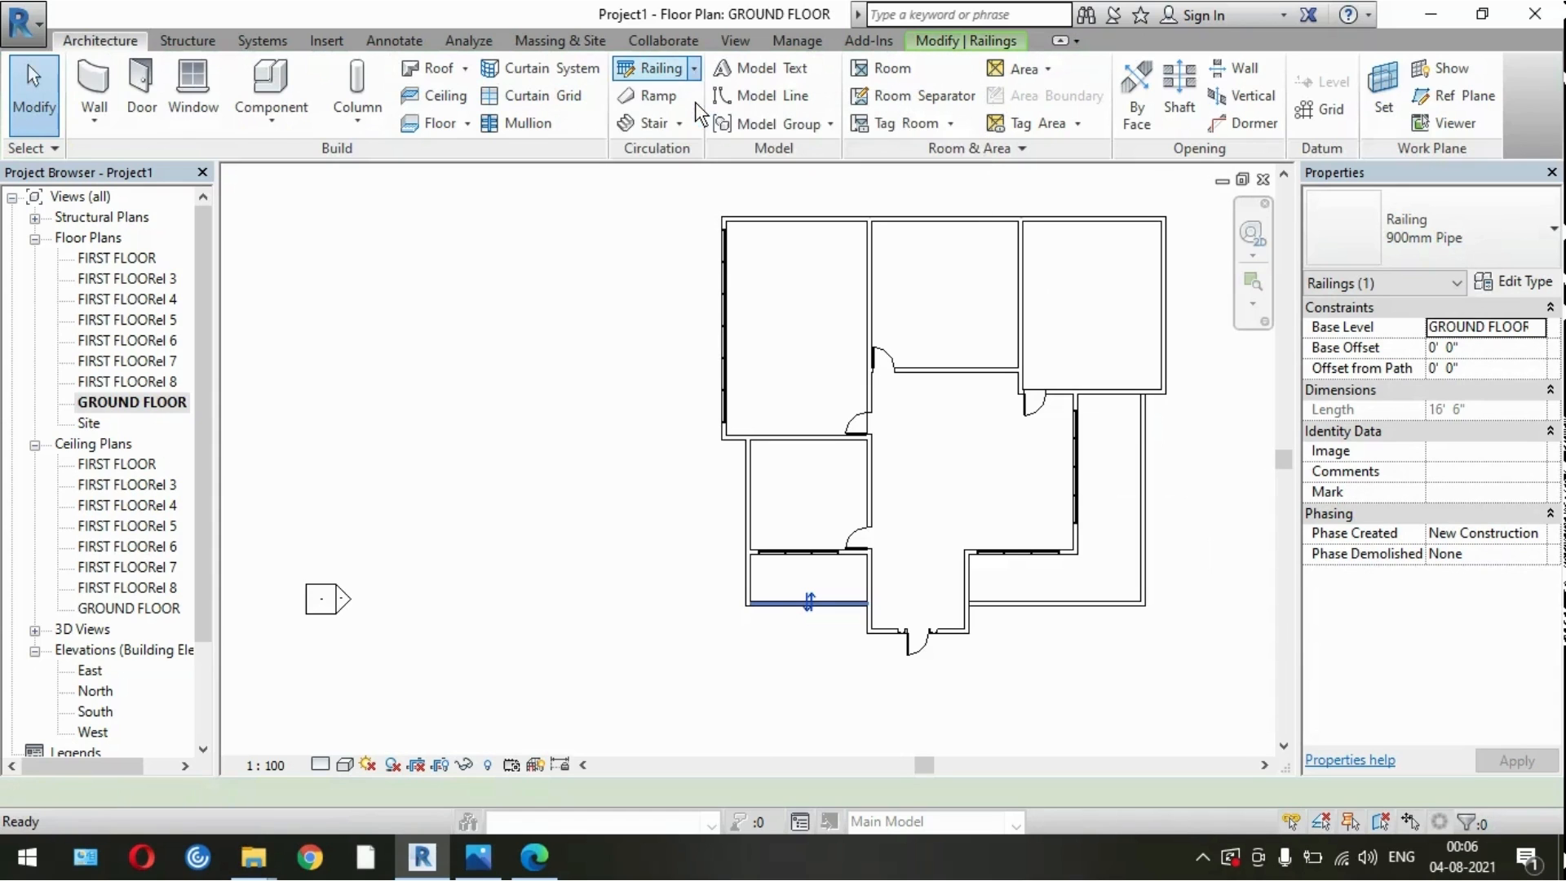
pyautogui.click(967, 73)
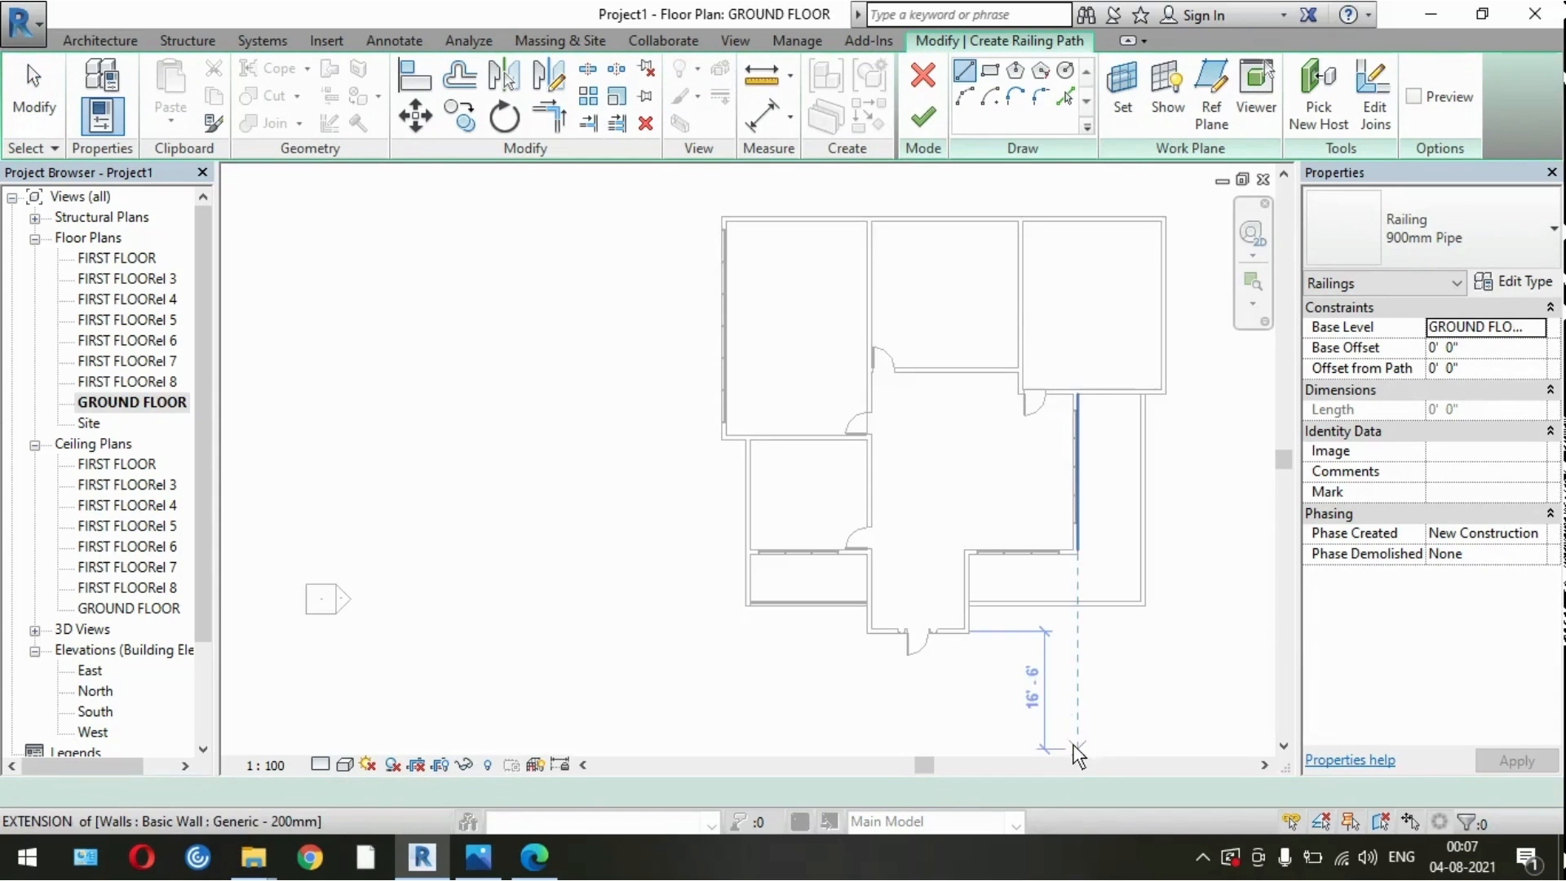
pyautogui.scroll(5, 1014, 605)
pyautogui.click(830, 488)
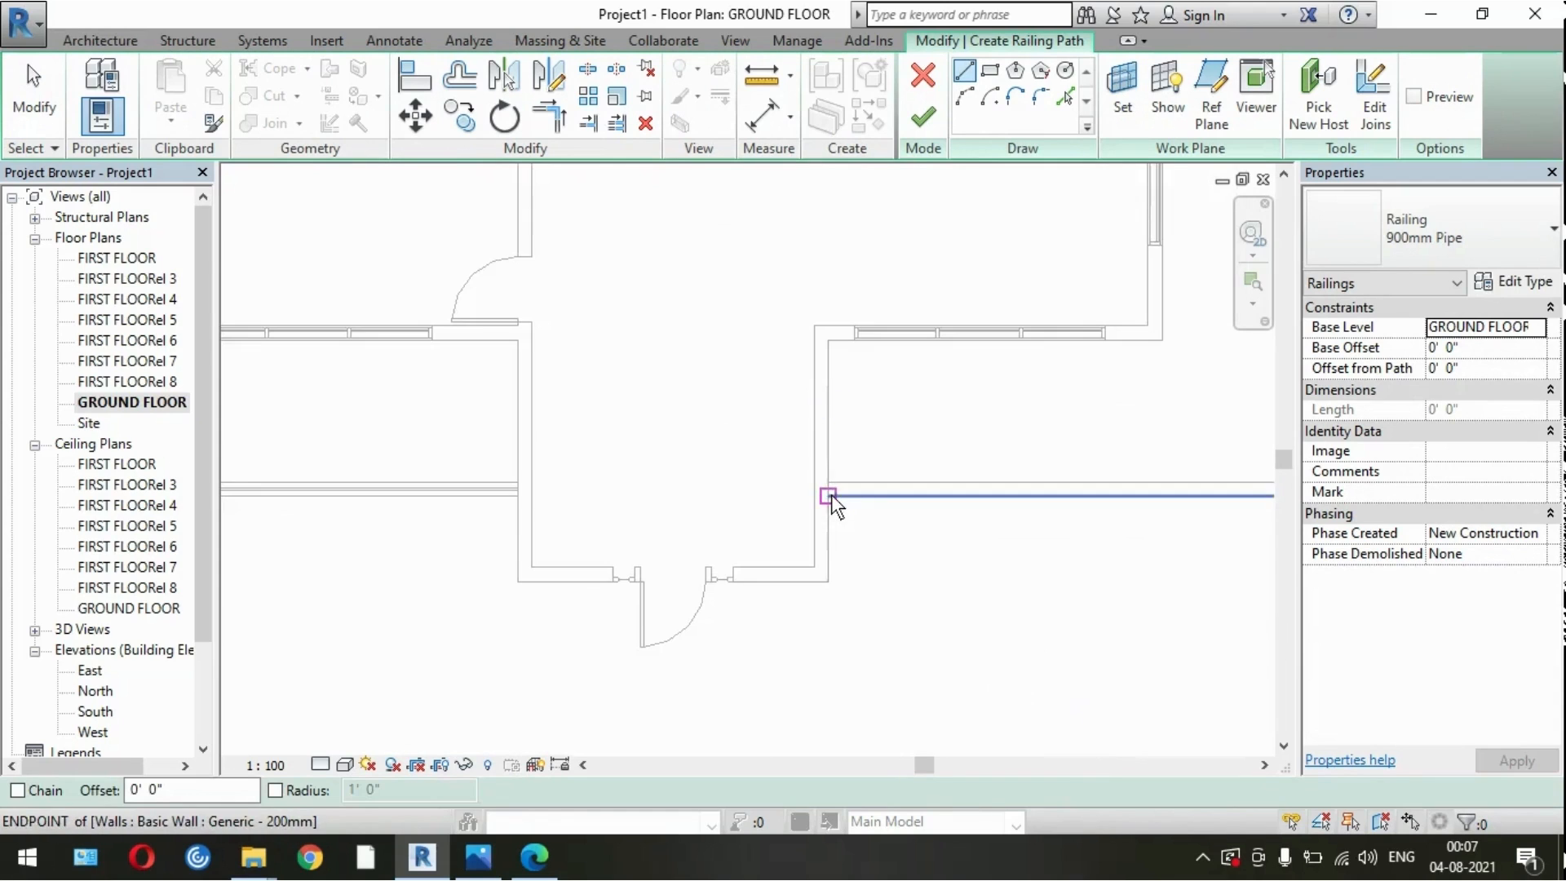
pyautogui.scroll(-3, 830, 487)
pyautogui.scroll(-6, 879, 492)
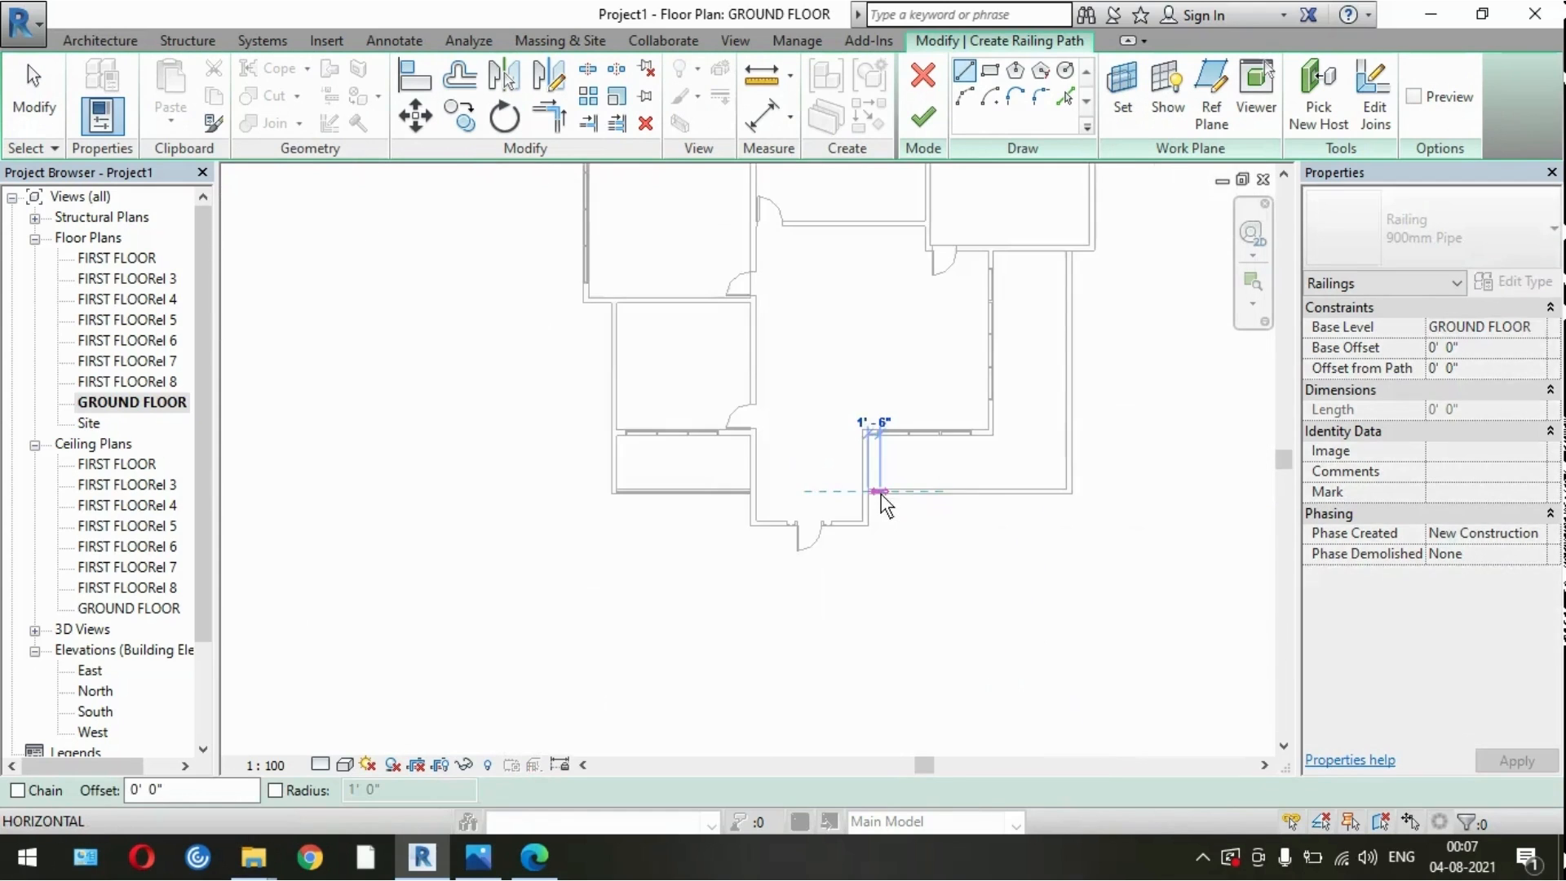
pyautogui.scroll(8, 1044, 483)
pyautogui.click(920, 511)
# Step: Extend the railing path about 29'-6" up the centre of the side wall to the upper-right room's wall and finish the railing
pyautogui.scroll(-4, 954, 628)
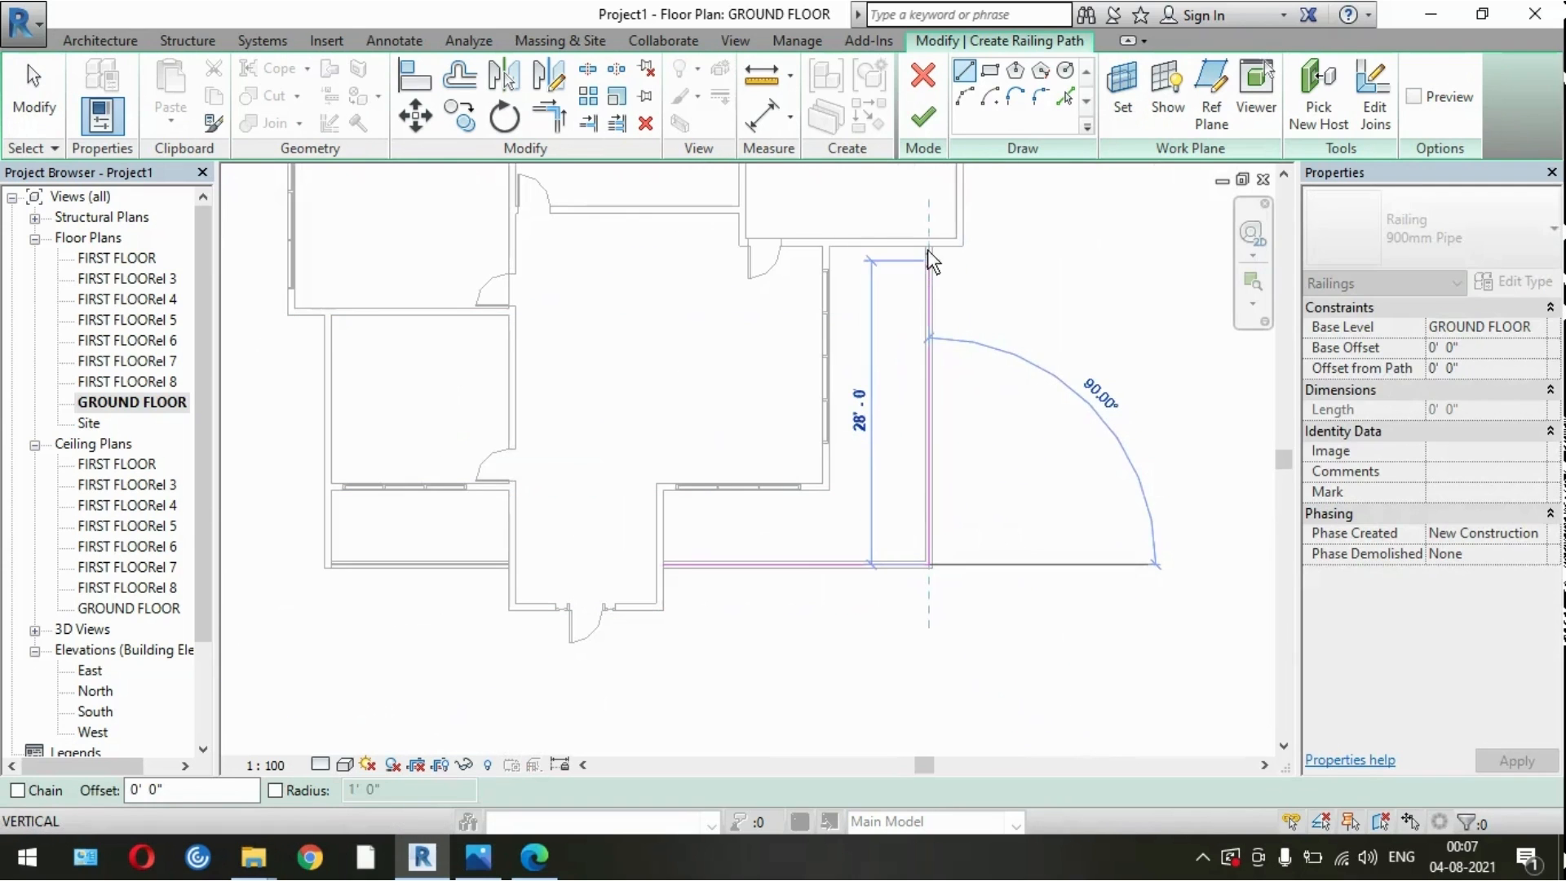
pyautogui.scroll(5, 926, 243)
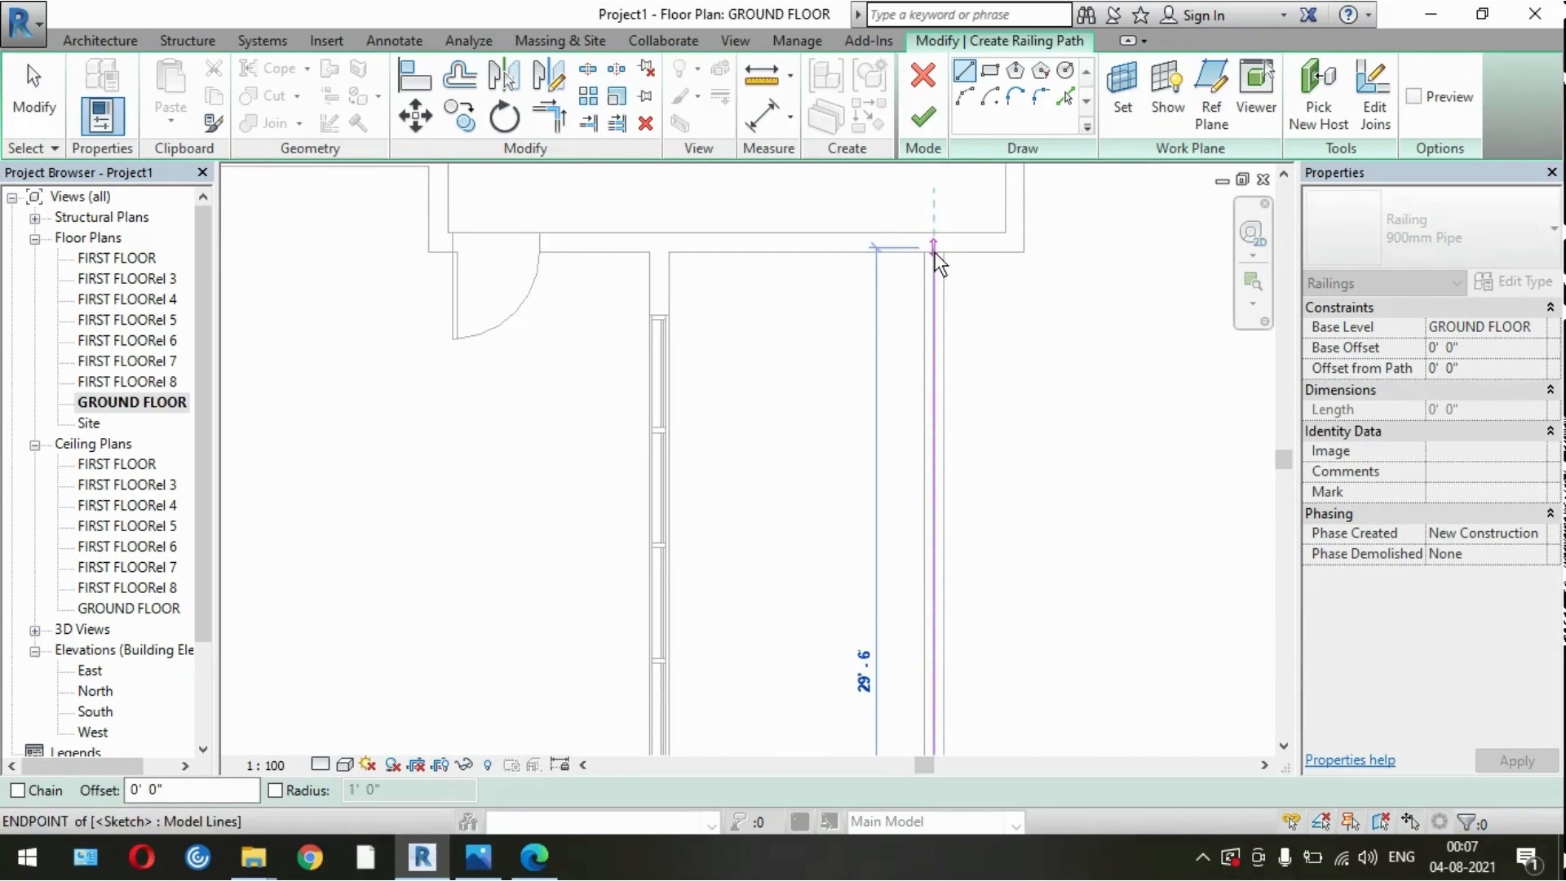
pyautogui.click(933, 244)
pyautogui.press('Escape')
pyautogui.click(922, 117)
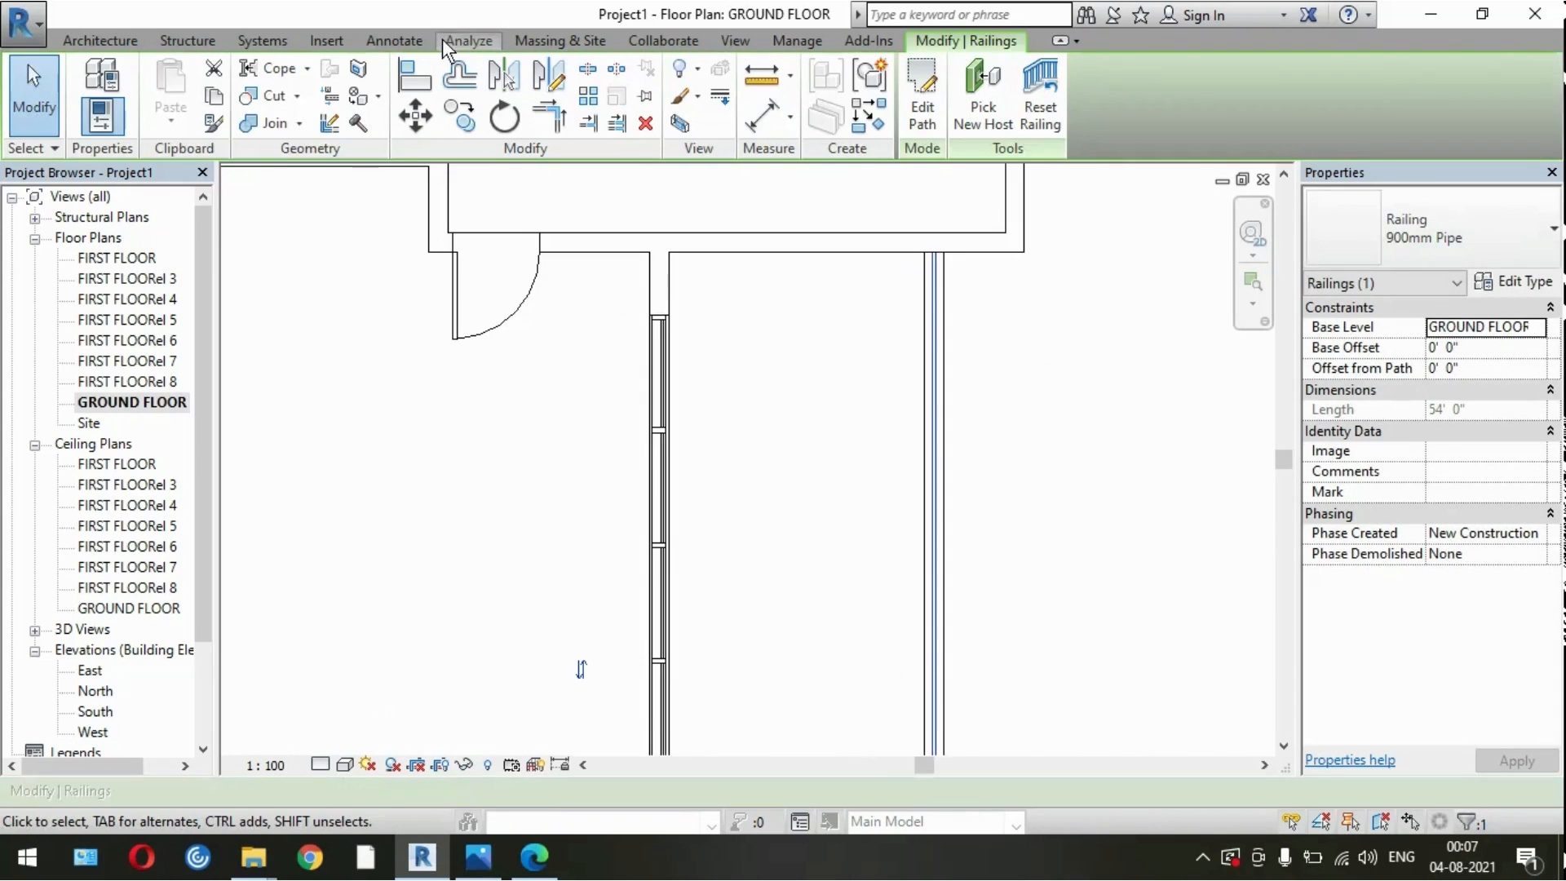
# Step: Inspect the balcony walls and their pipe railings from the front of the house in the 3D view
pyautogui.click(746, 46)
pyautogui.click(656, 82)
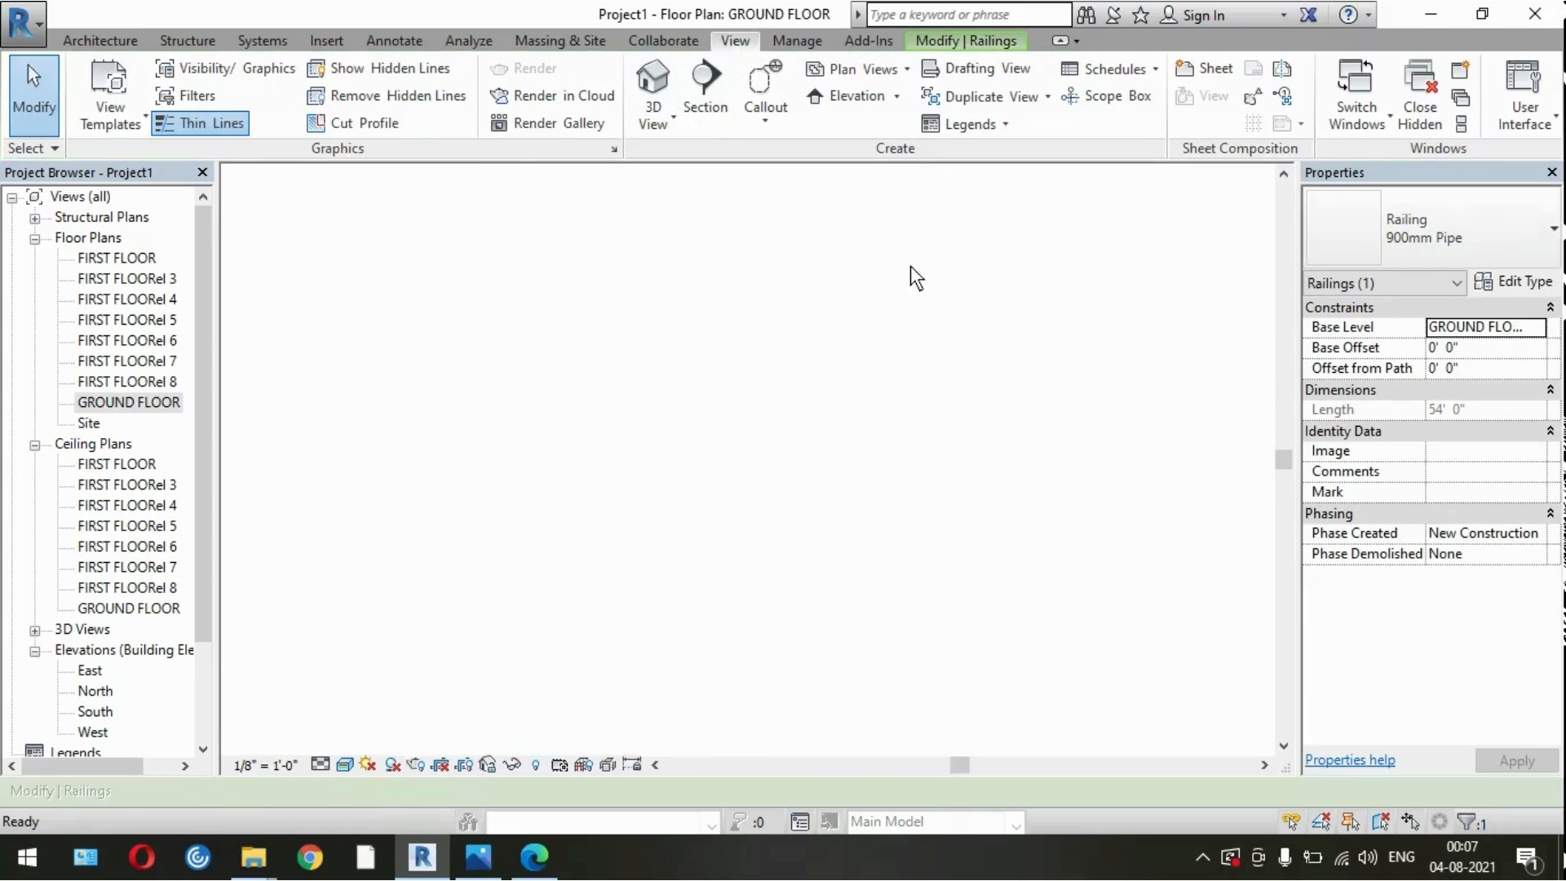
pyautogui.scroll(-3, 986, 491)
pyautogui.keyDown('shift'); pyautogui.moveTo(527, 556); pyautogui.dragTo(1025, 517, button='middle'); pyautogui.keyUp('shift')
pyautogui.scroll(6, 951, 644)
pyautogui.moveTo(1023, 669); pyautogui.dragTo(1093, 581, button='middle')
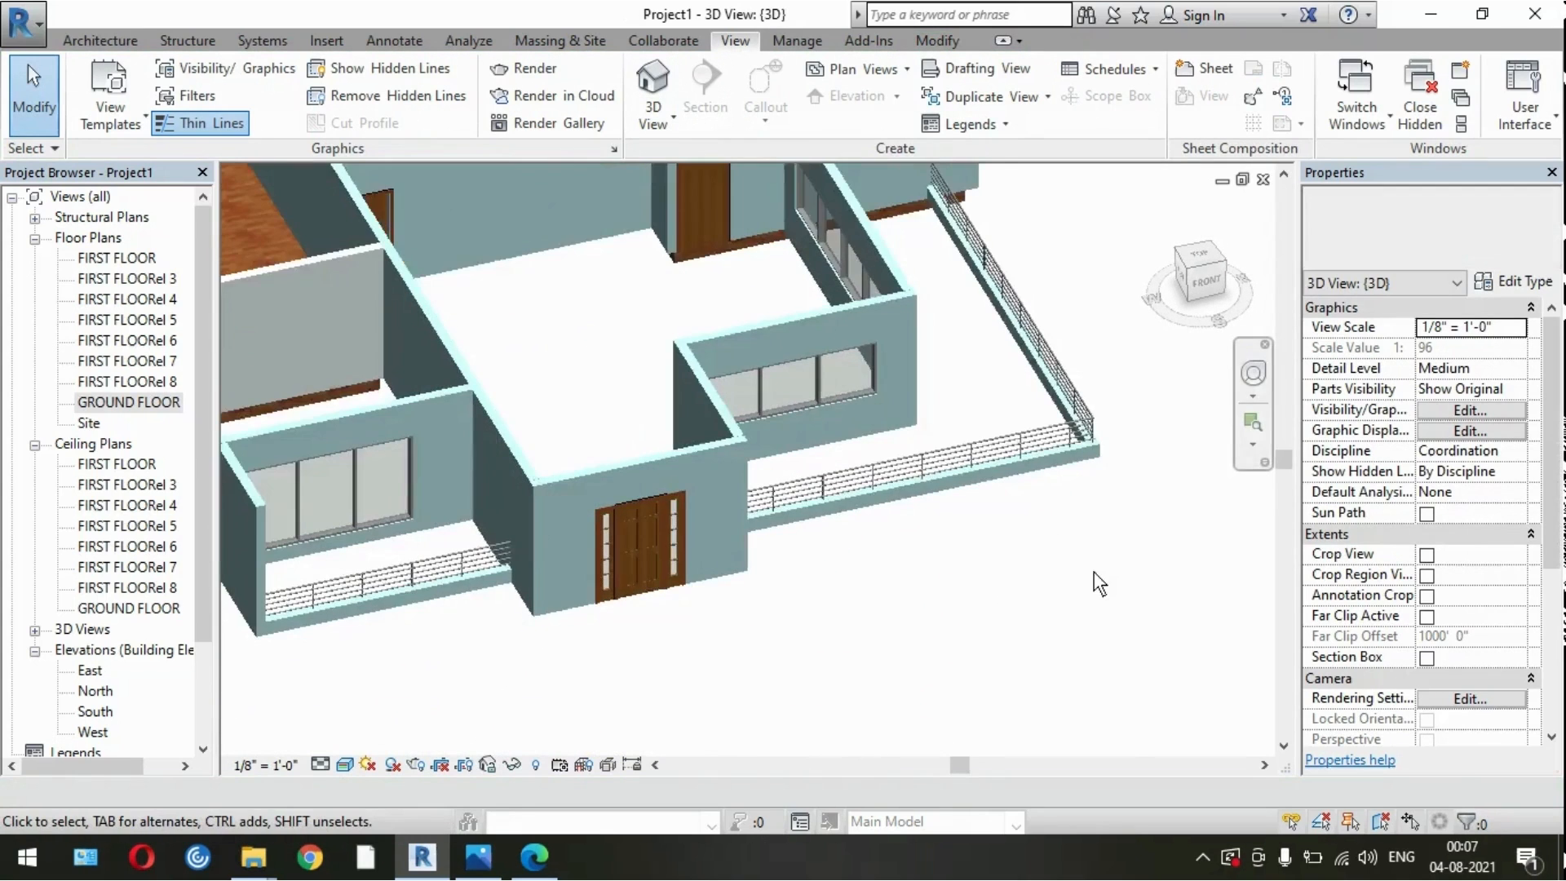
pyautogui.scroll(3, 1011, 411)
pyautogui.scroll(-3, 972, 563)
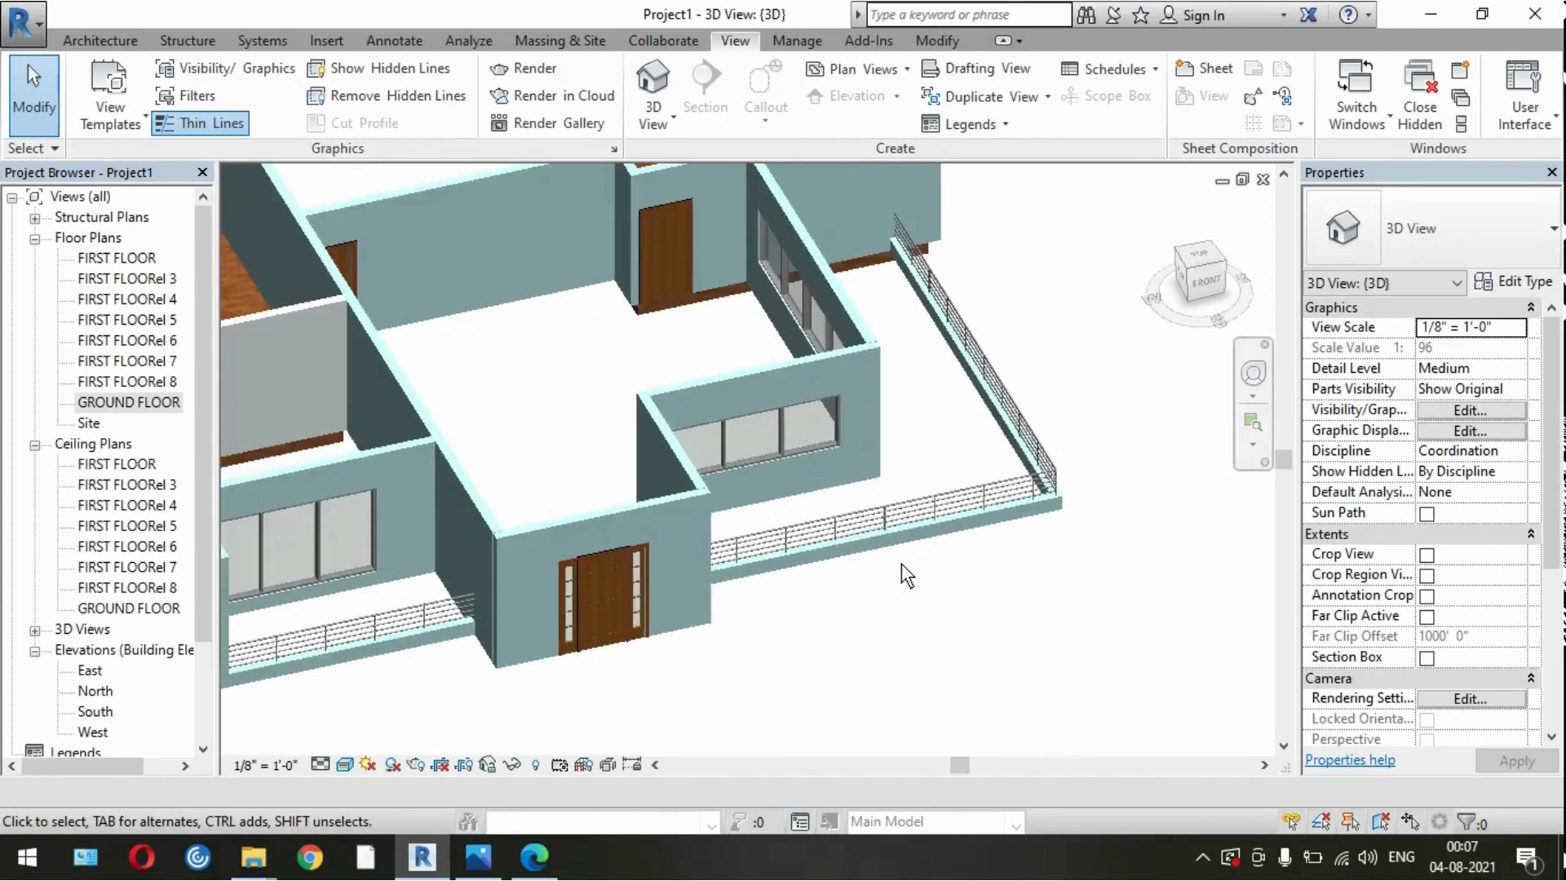
# Step: In the GROUND FLOOR plan, start a Generic Floor - 400mm boundary along the upper-right room's wall, from the window wall to the balcony side wall
pyautogui.click(129, 401)
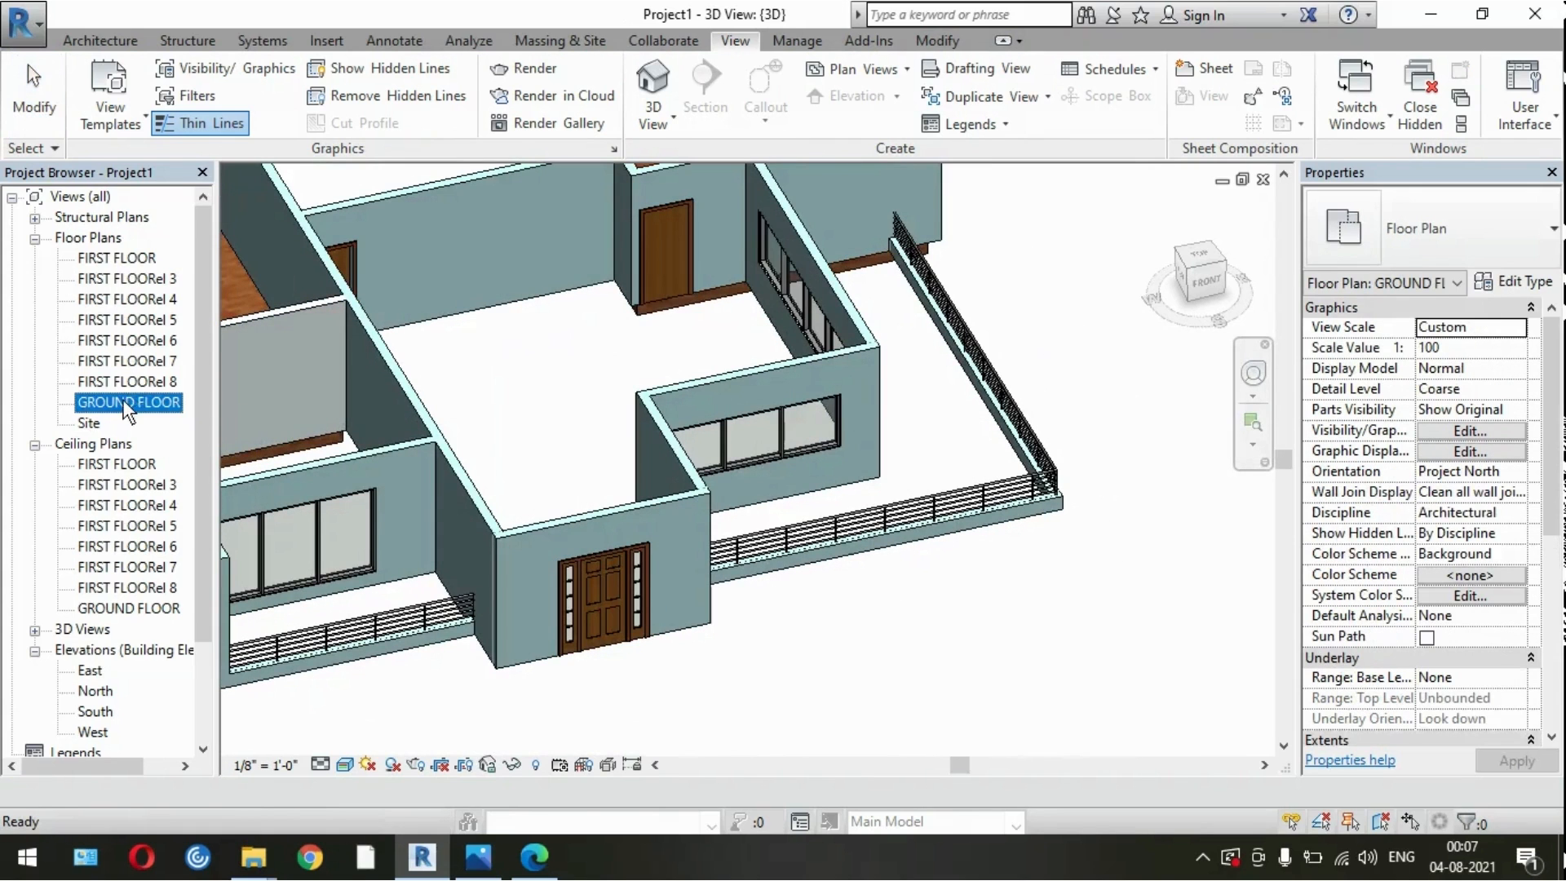
pyautogui.doubleClick(122, 399)
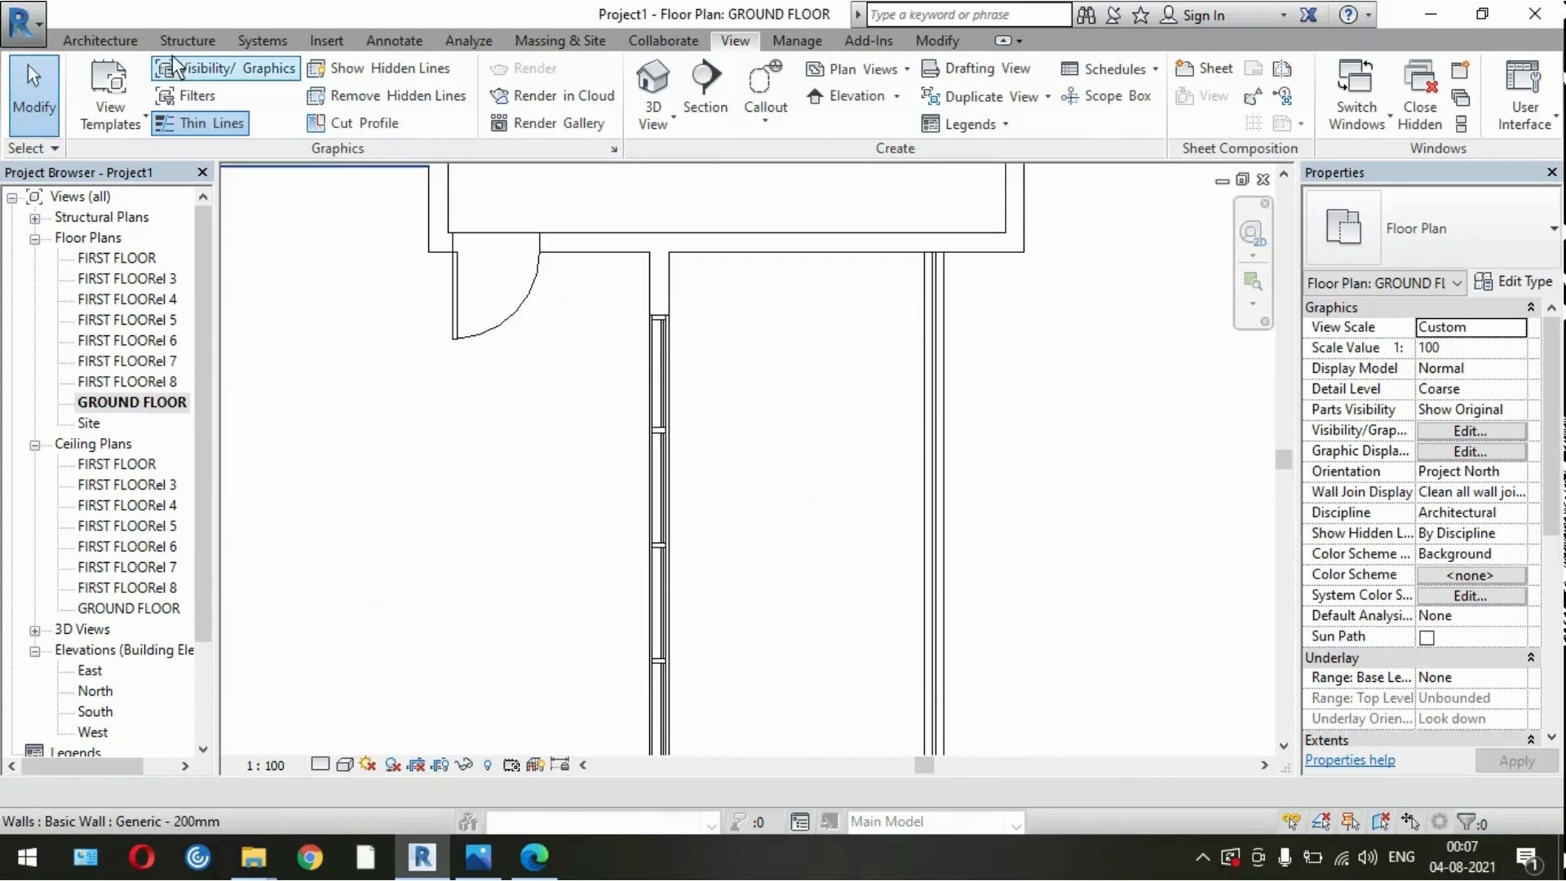
pyautogui.click(96, 40)
pyautogui.click(470, 122)
pyautogui.click(469, 155)
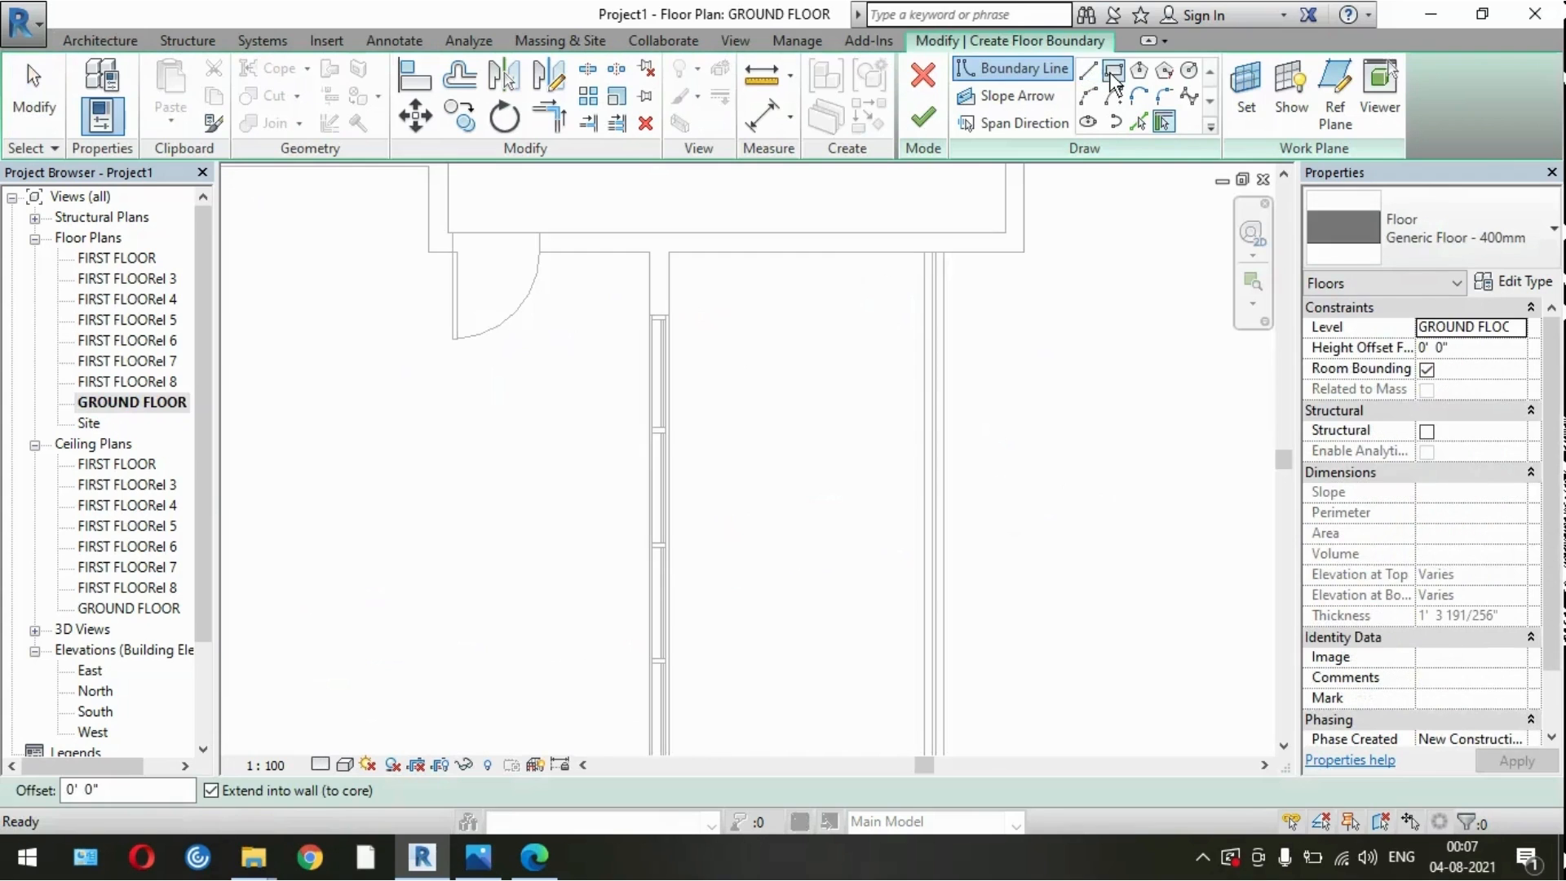
pyautogui.click(1089, 70)
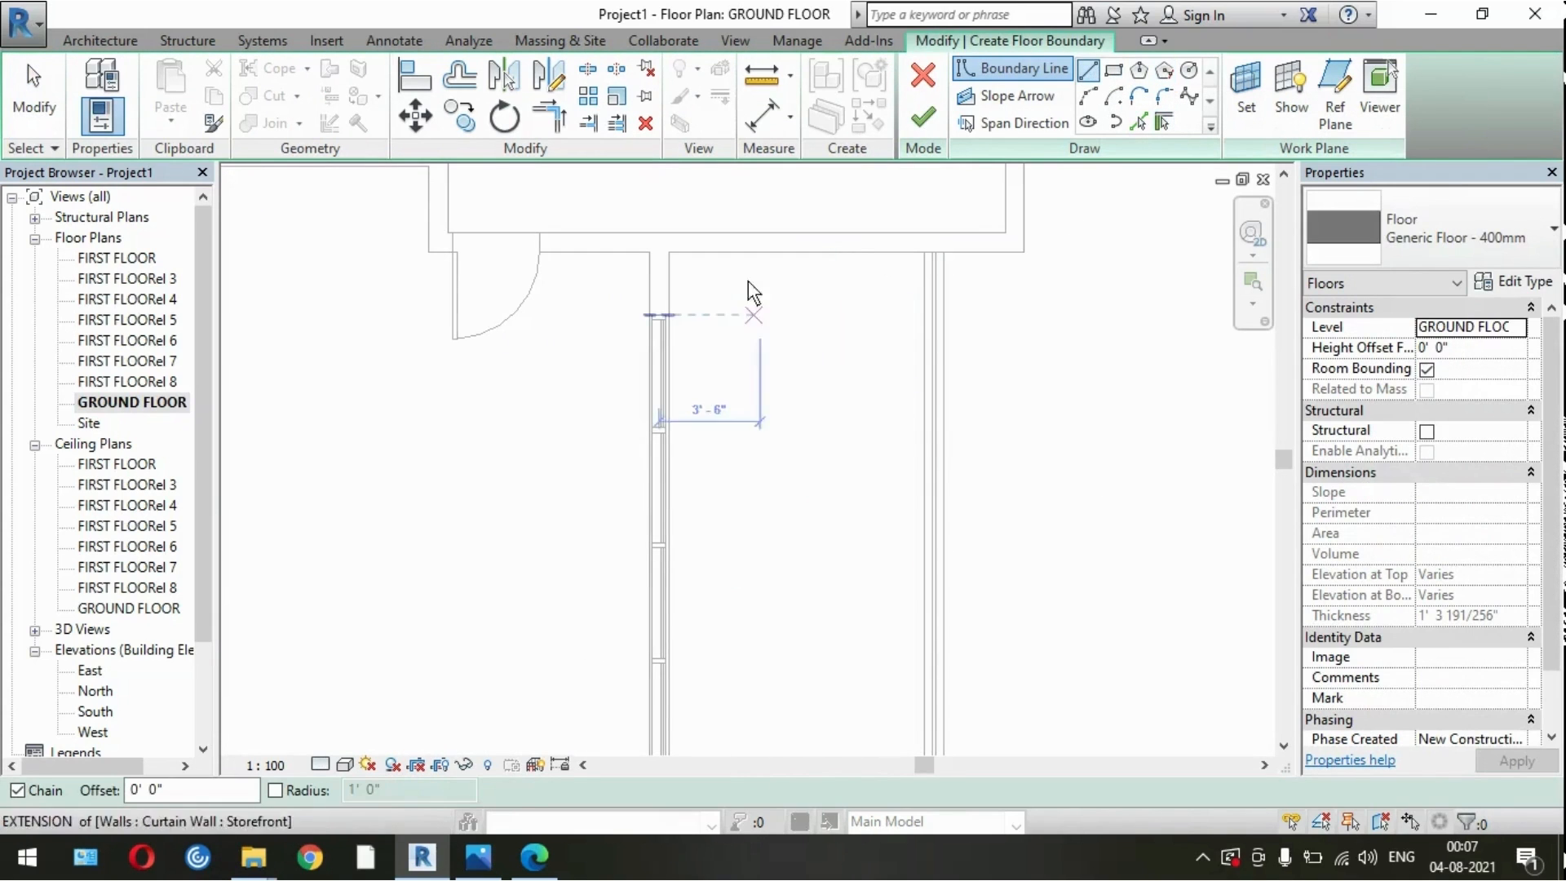
pyautogui.click(669, 252)
pyautogui.click(926, 252)
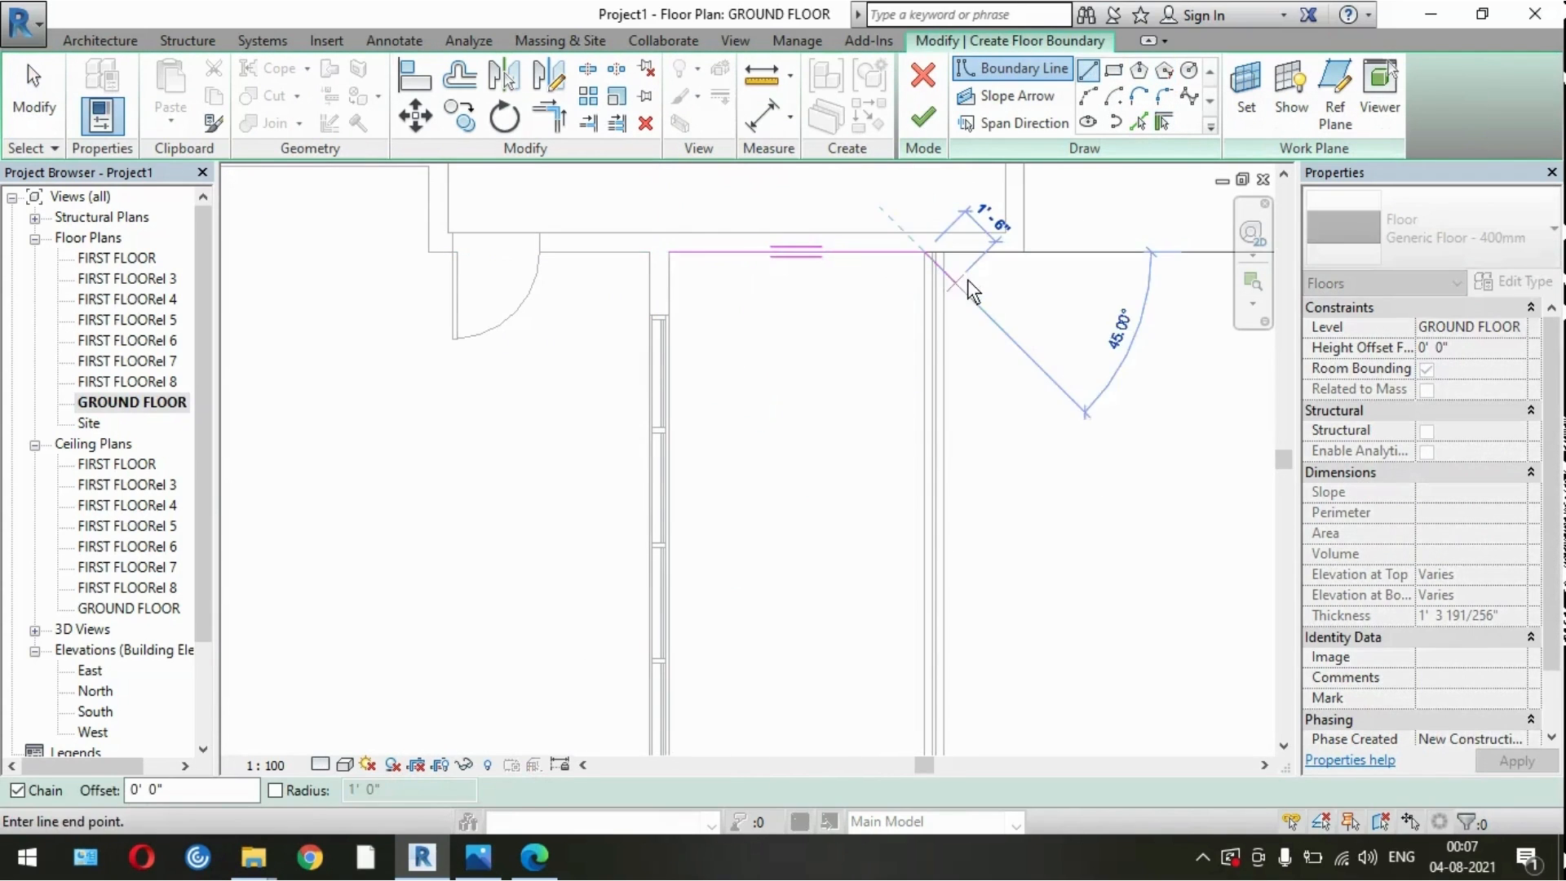
# Step: Continue the floor boundary along the outer face of the balcony side wall to the lower-right outer corner
pyautogui.scroll(-5, 958, 274)
pyautogui.scroll(4, 964, 463)
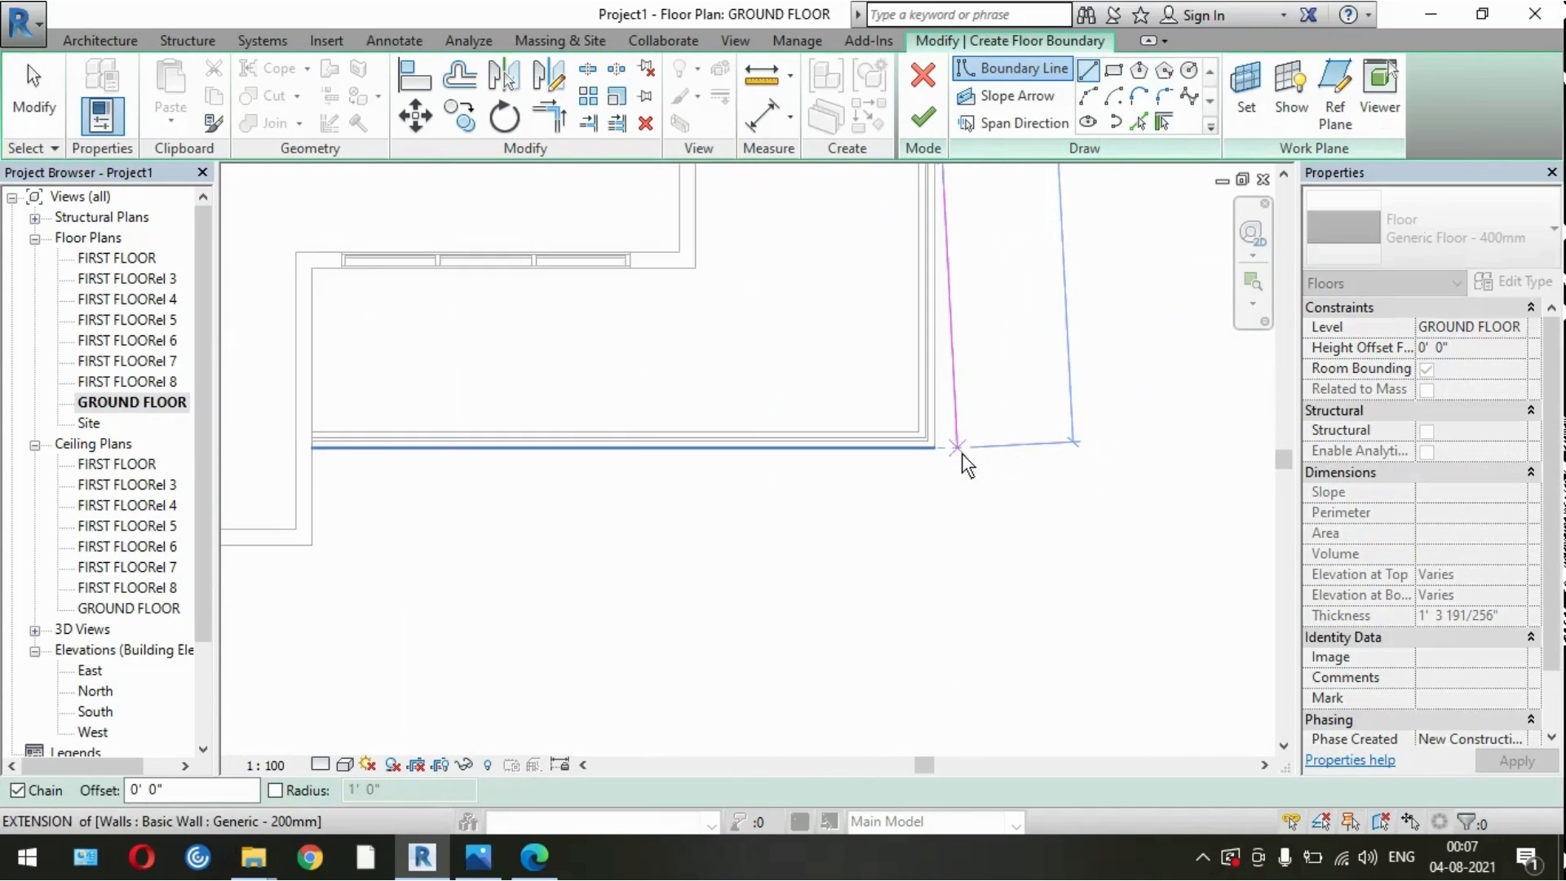
pyautogui.scroll(-2, 1065, 633)
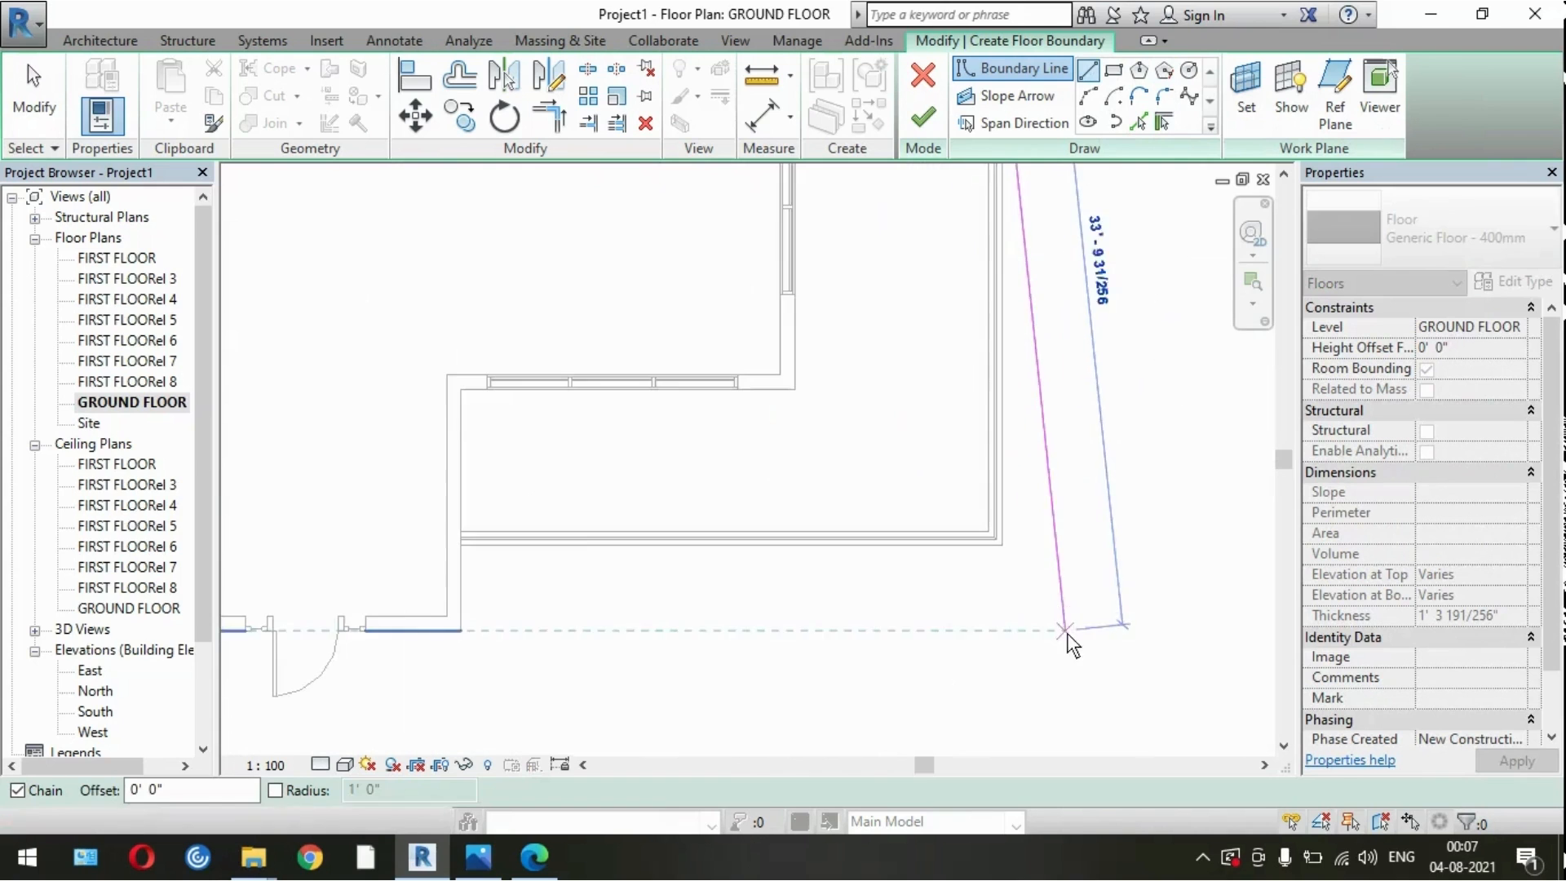
pyautogui.scroll(-2, 1036, 444)
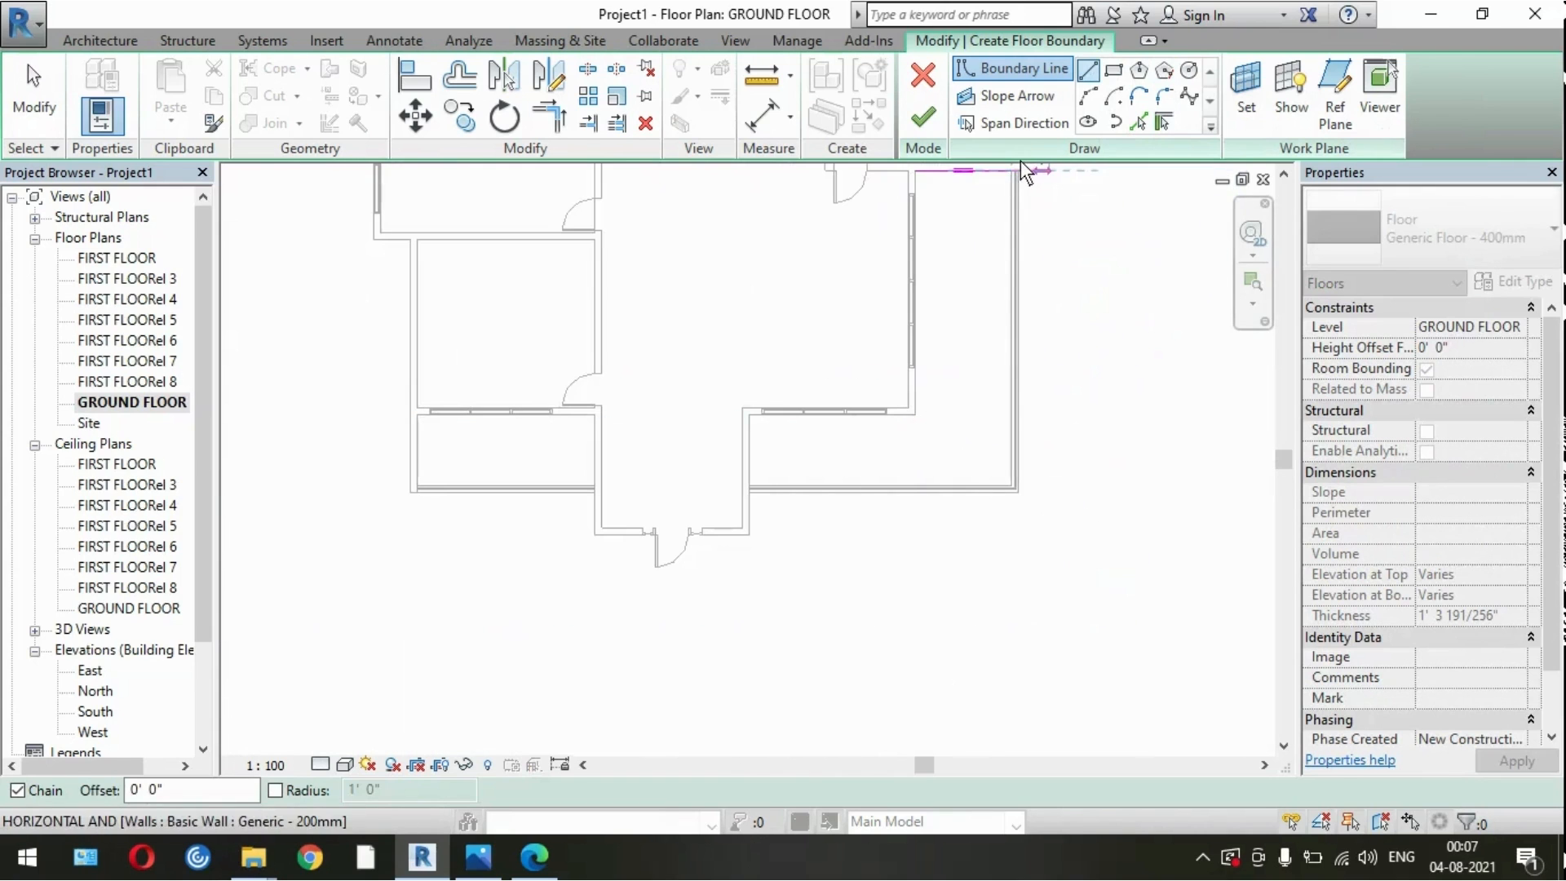
pyautogui.scroll(4, 1020, 163)
pyautogui.scroll(-3, 1051, 302)
pyautogui.scroll(5, 1044, 457)
pyautogui.click(1037, 408)
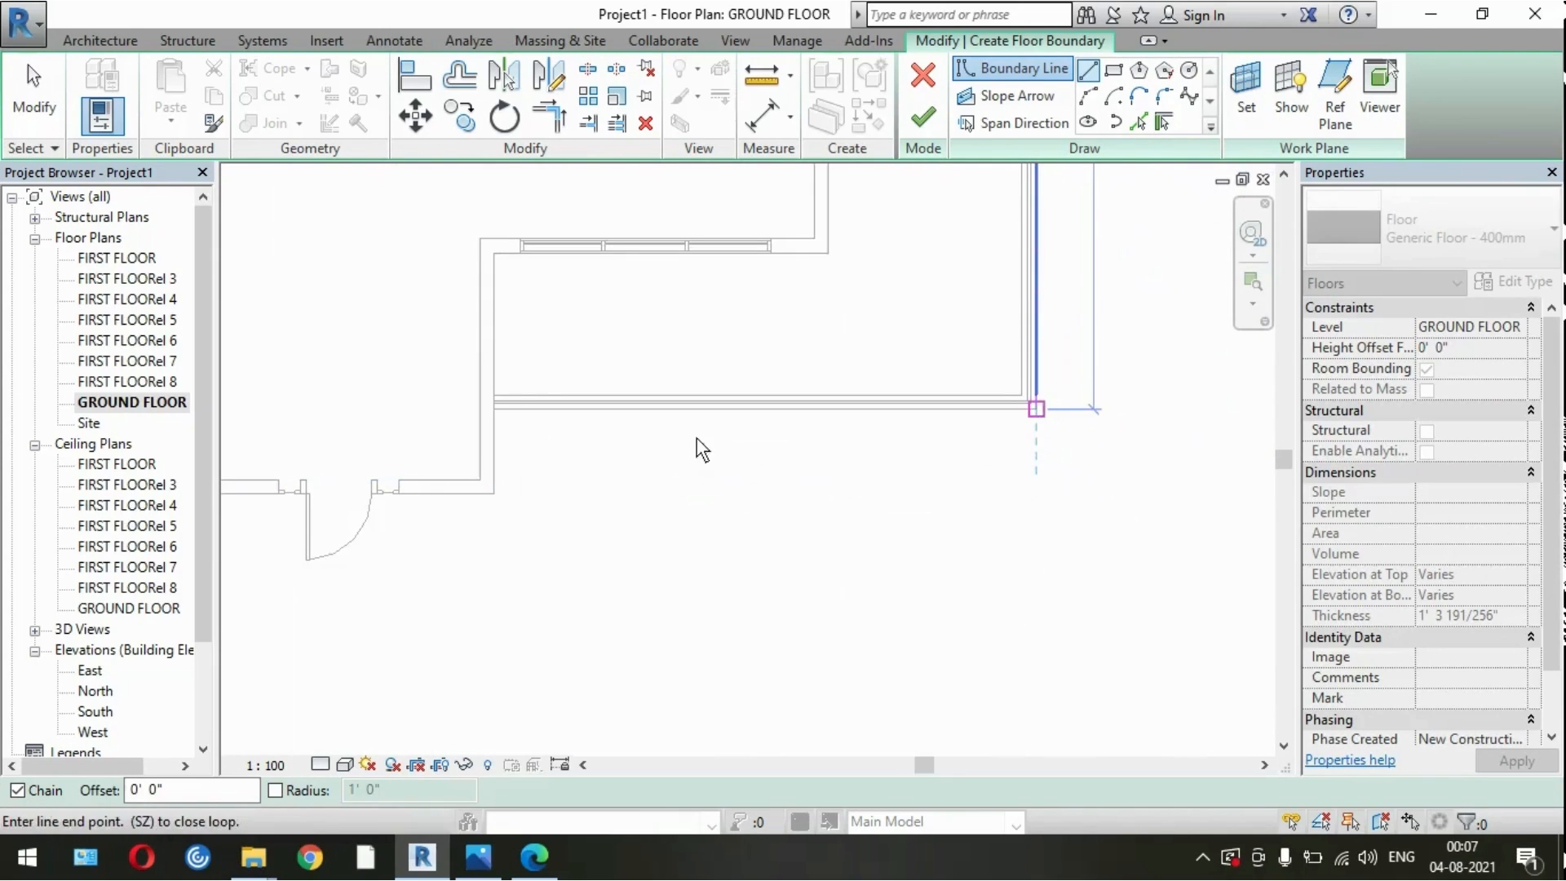
# Step: Run the floor boundary along the front wall, entrance wall and both window walls, closing the L-shaped loop around the right-hand balcony
pyautogui.click(495, 408)
pyautogui.click(494, 253)
pyautogui.click(827, 253)
pyautogui.scroll(-4, 869, 399)
pyautogui.scroll(-4, 869, 386)
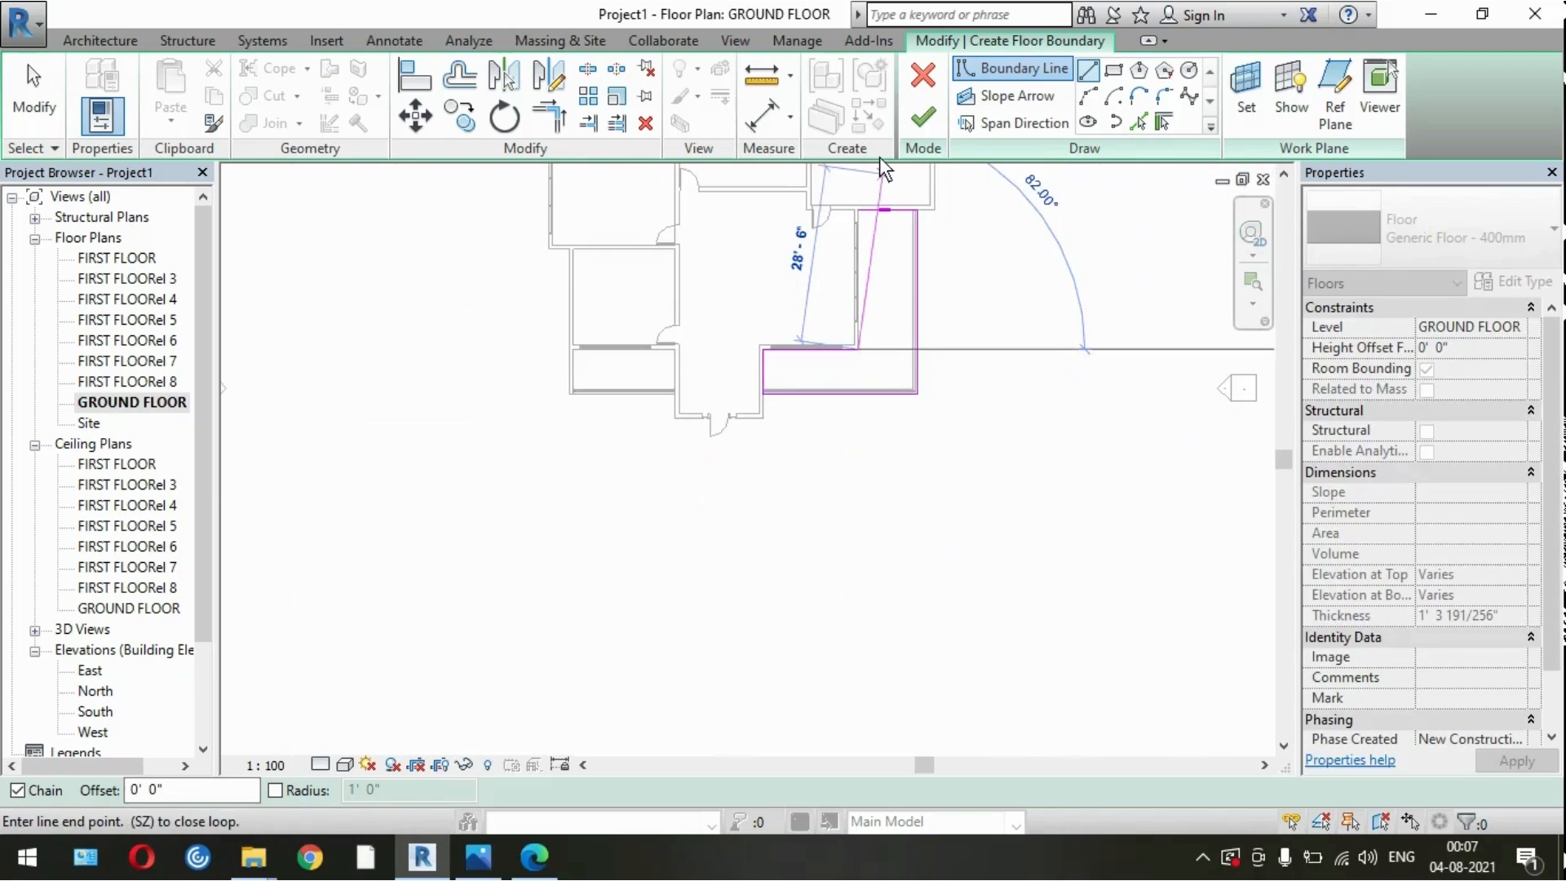
pyautogui.scroll(3, 877, 241)
pyautogui.click(850, 194)
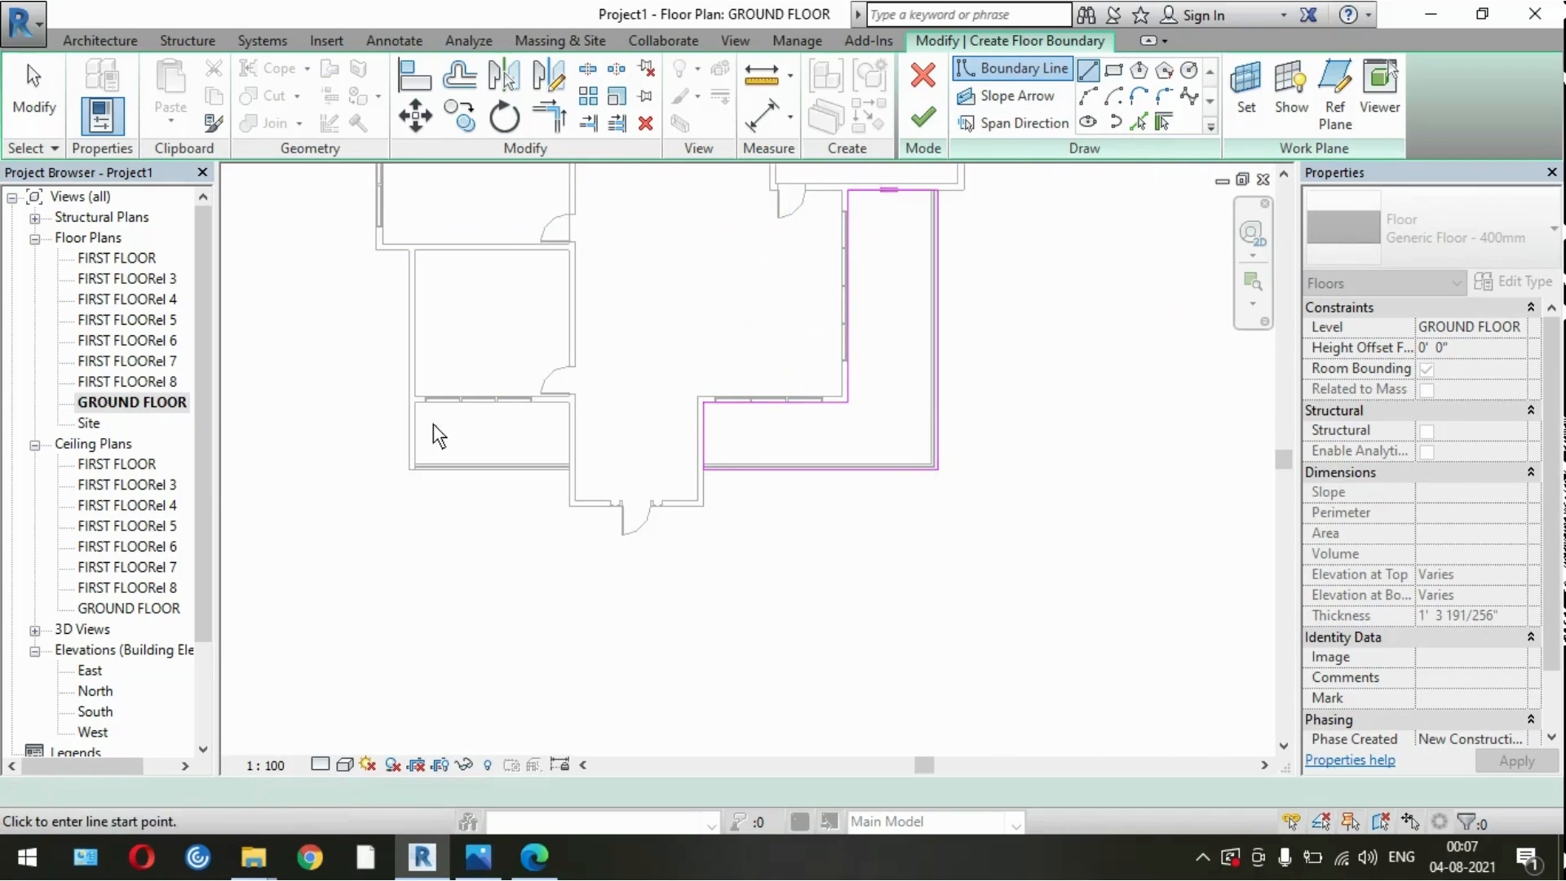
# Step: Add a rectangular boundary about 16'-4 1/8" by 7'-1 7/8" around the lower-left balcony and finish the floor
pyautogui.scroll(2, 433, 424)
pyautogui.press('Escape')
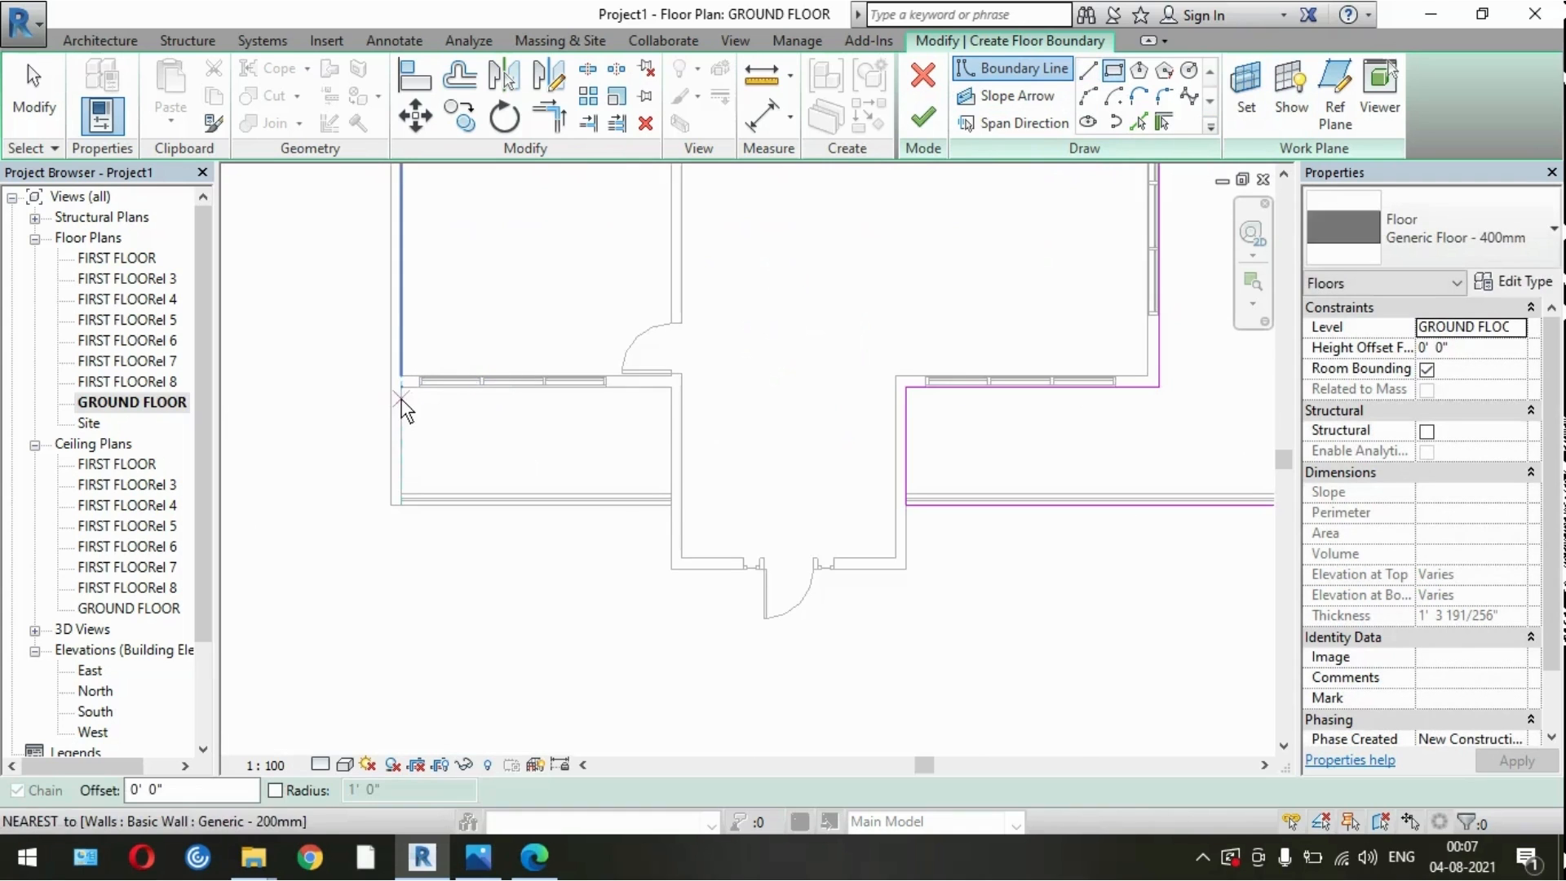
pyautogui.click(403, 390)
pyautogui.click(669, 492)
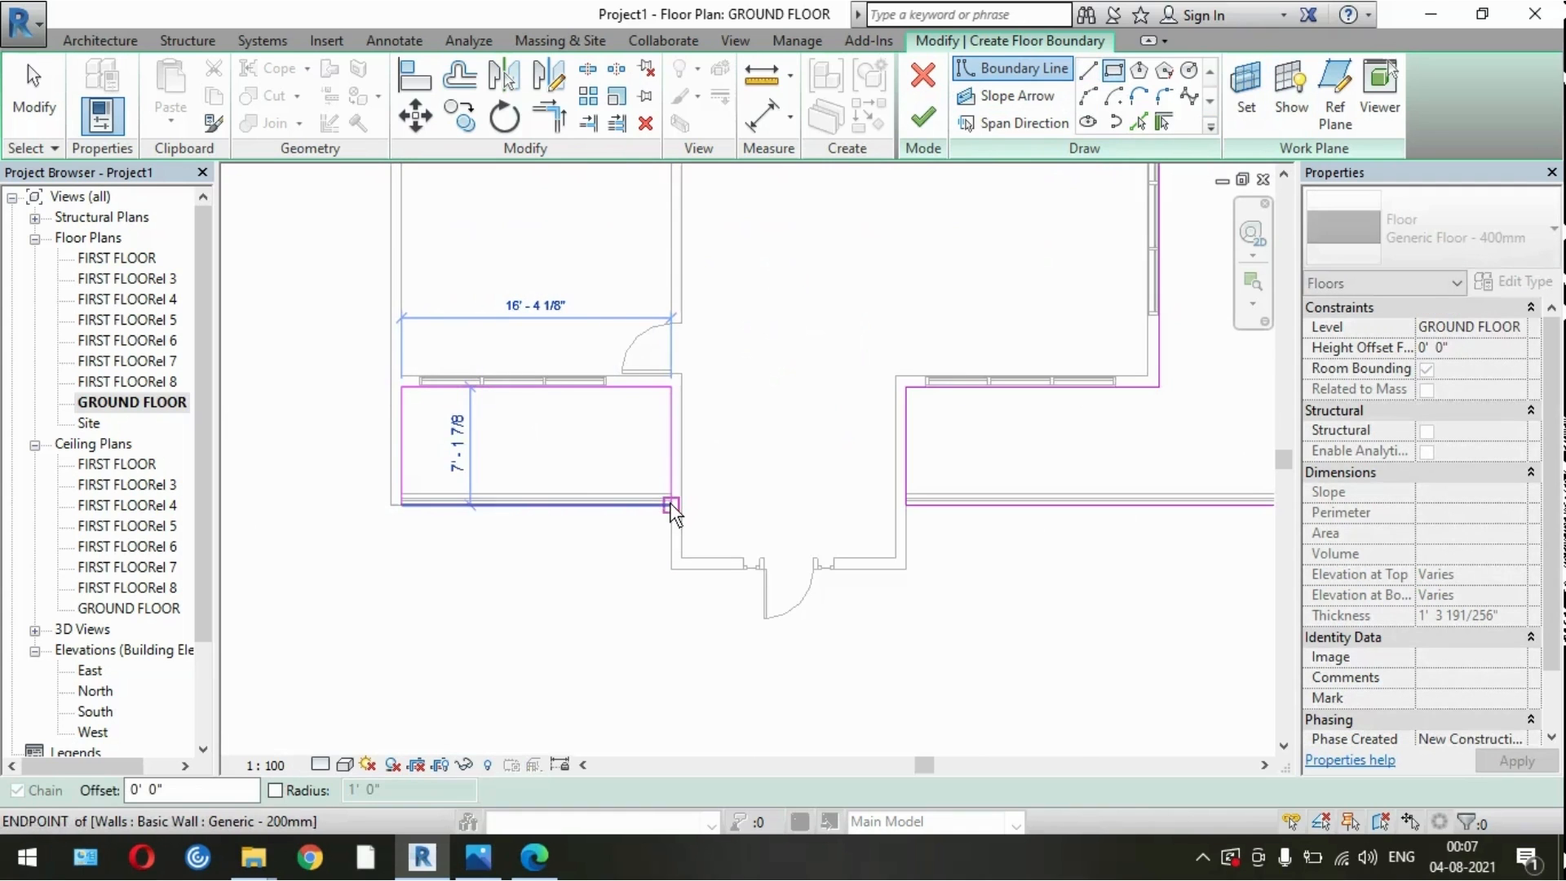
pyautogui.click(922, 117)
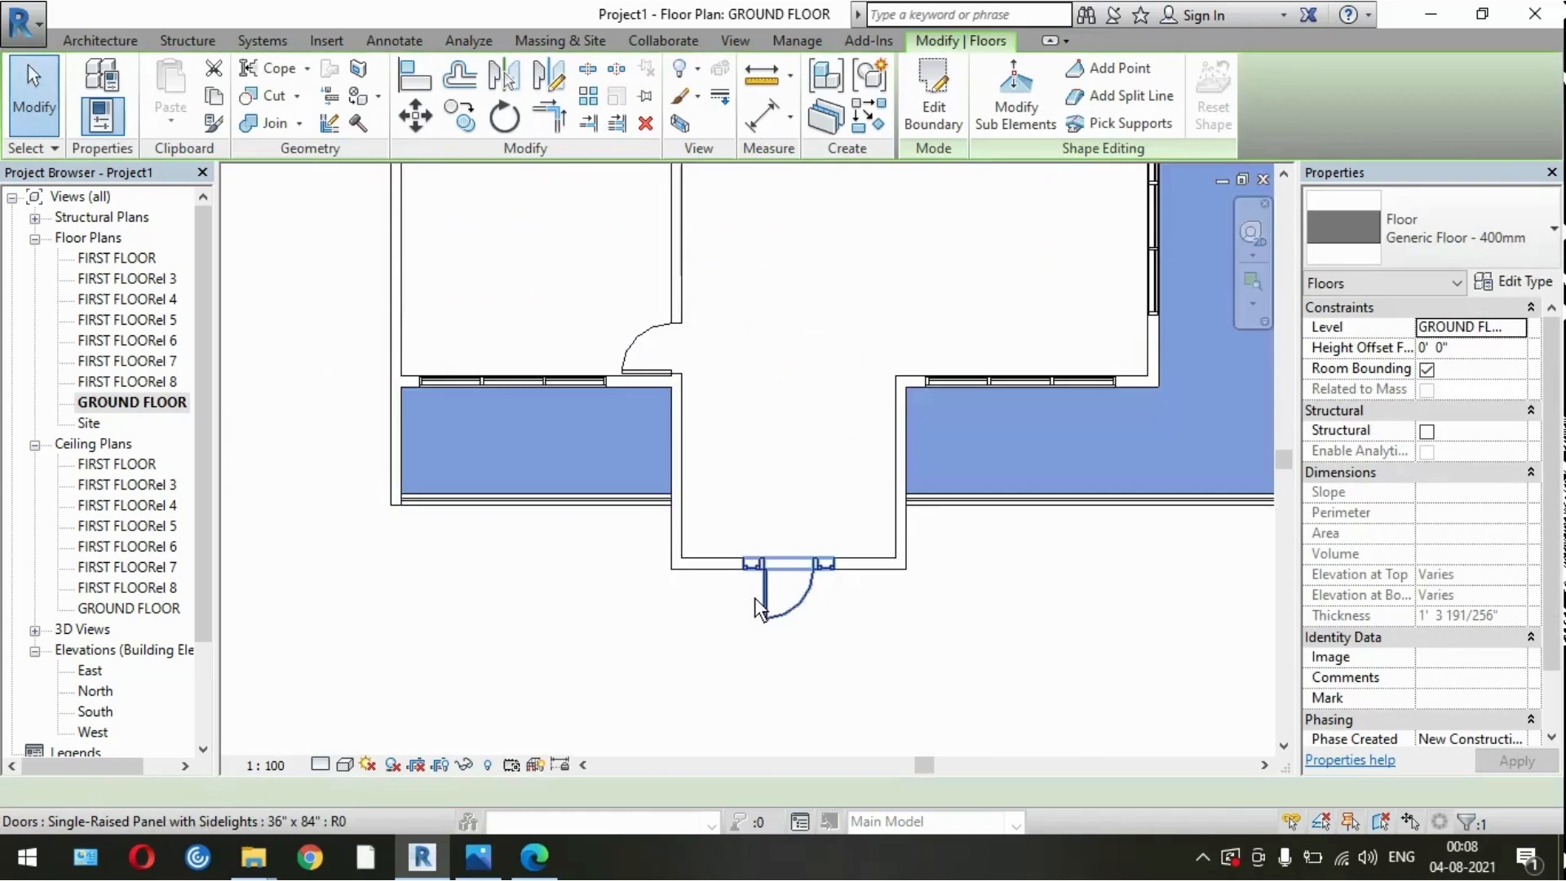
# Step: Duplicate the balcony floor's type under the name RTG
pyautogui.scroll(-4, 758, 599)
pyautogui.click(1515, 281)
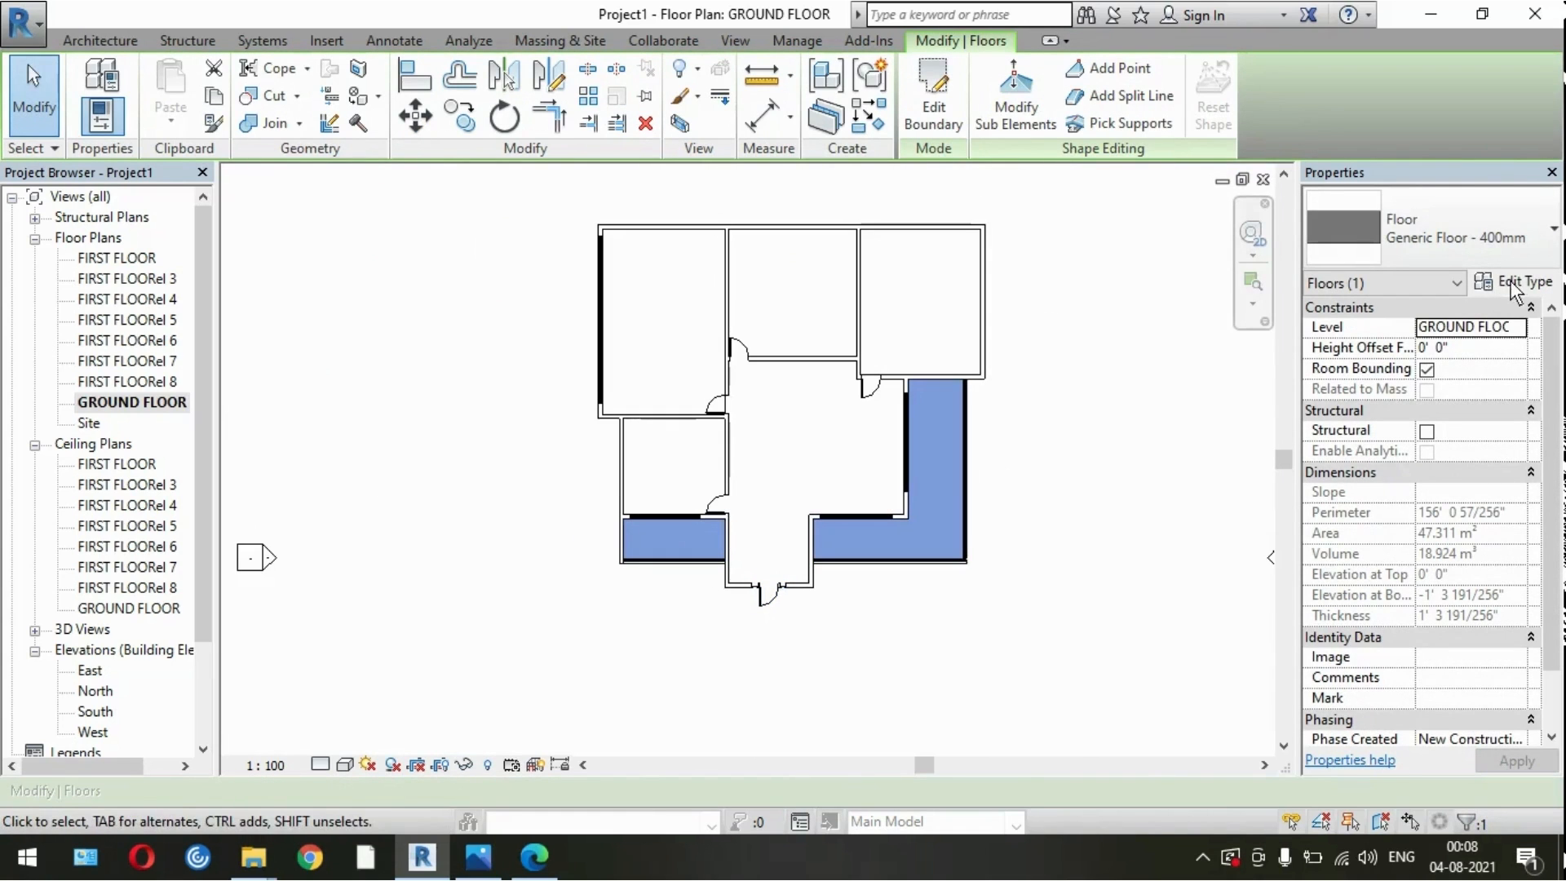
pyautogui.click(1106, 172)
pyautogui.write('RTG')
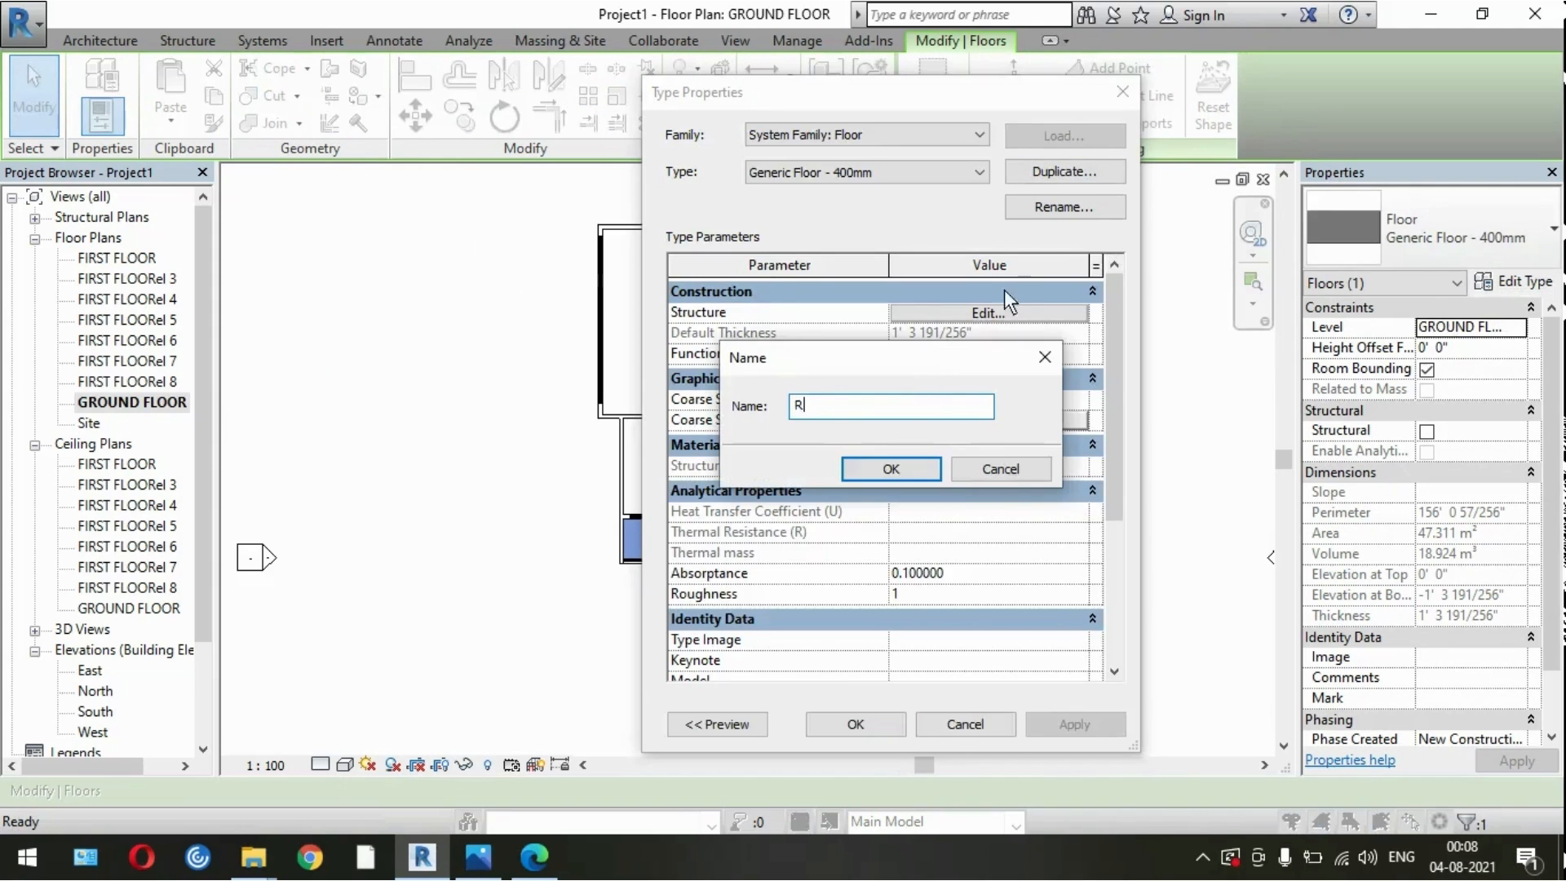
pyautogui.click(885, 471)
# Step: Open the material of the RTG floor's structural layer and duplicate the EIFS, Exterior Insulation material
pyautogui.click(1024, 318)
pyautogui.click(854, 326)
pyautogui.click(850, 325)
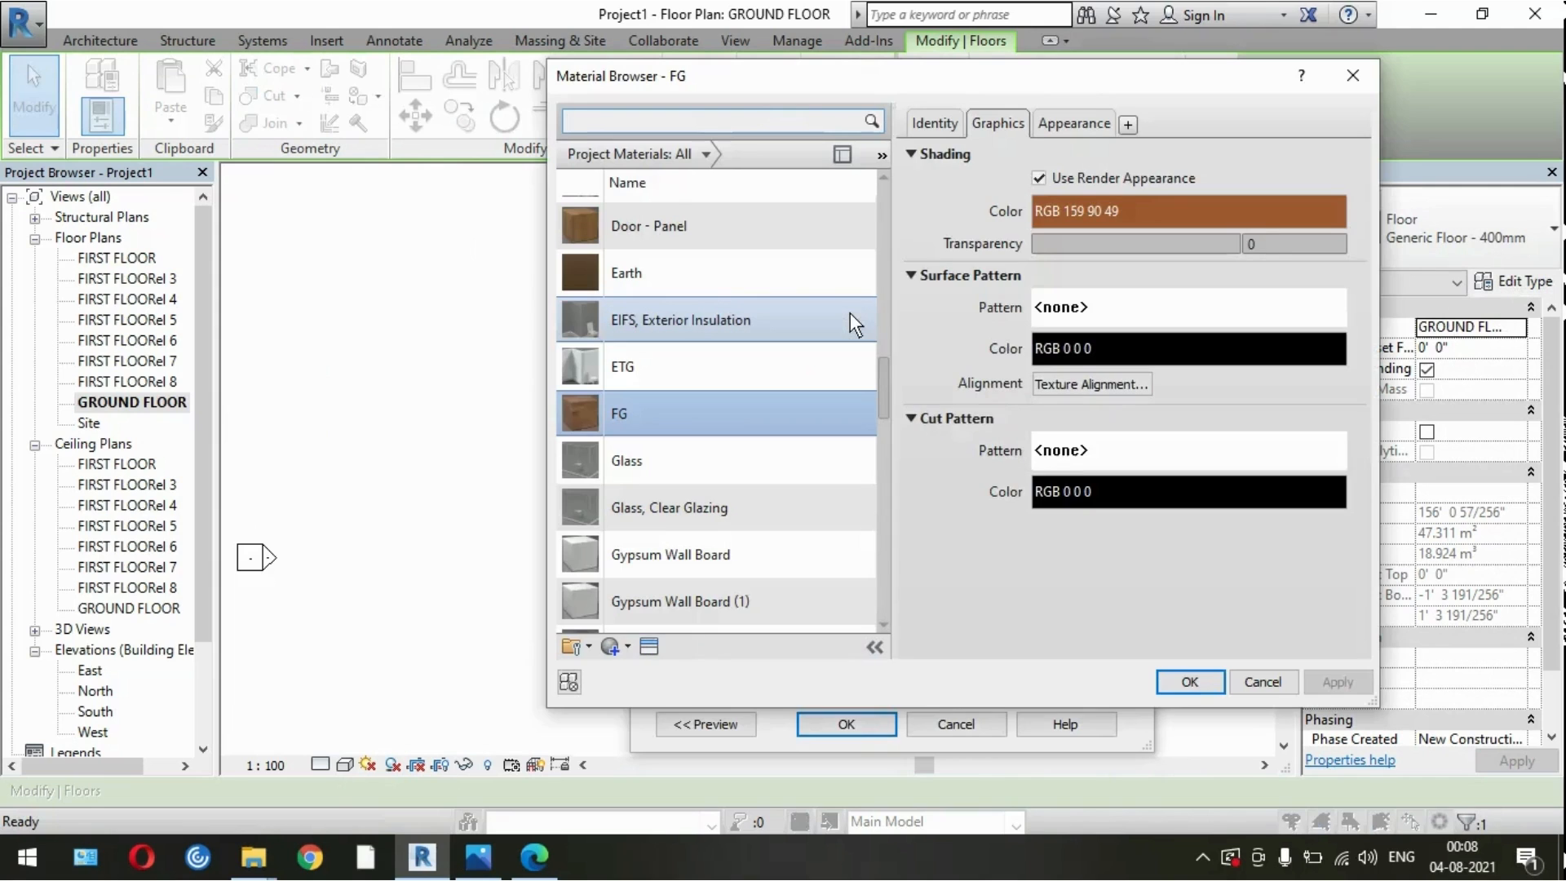
pyautogui.rightClick(746, 325)
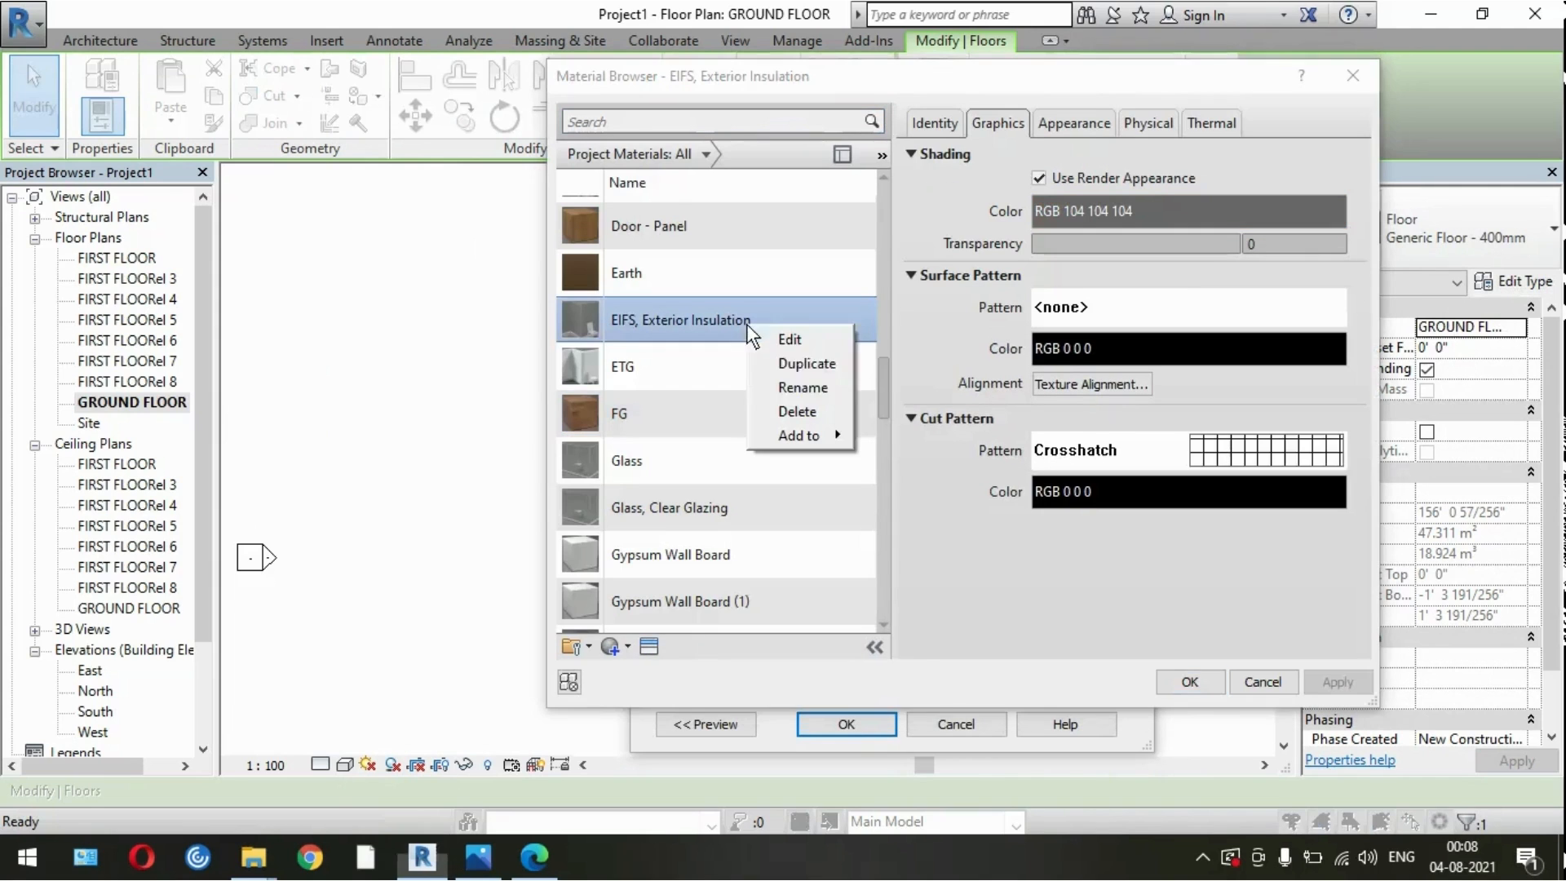
pyautogui.click(783, 361)
pyautogui.click(718, 462)
# Step: Give the duplicated material the Diamond - Rosette appearance from the Flooring: Stone library and confirm the RTG floor type
pyautogui.click(650, 649)
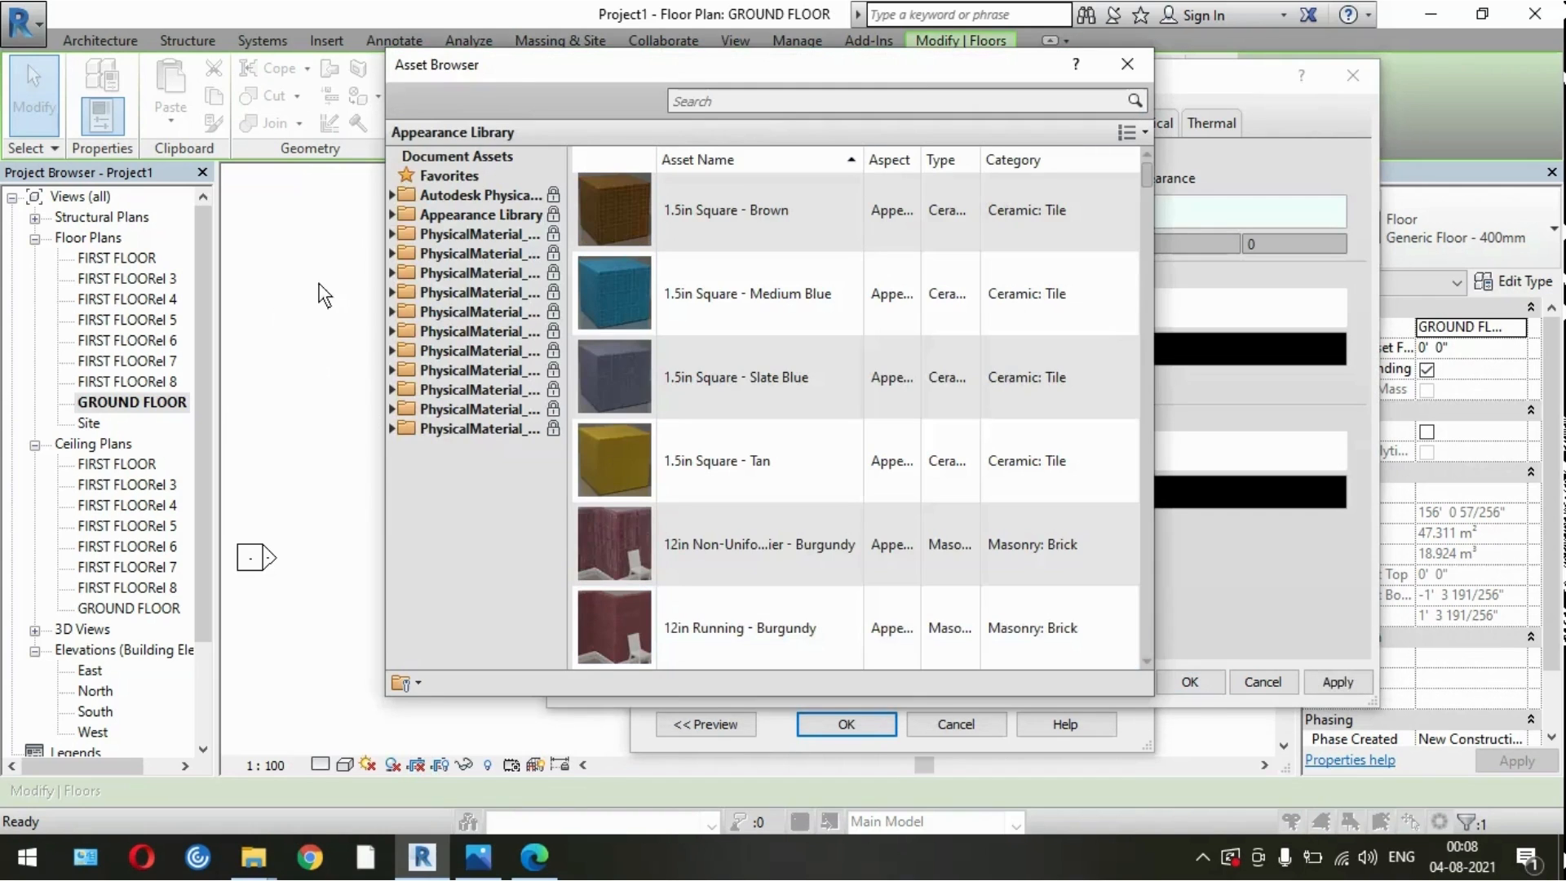
pyautogui.click(391, 215)
pyautogui.click(450, 545)
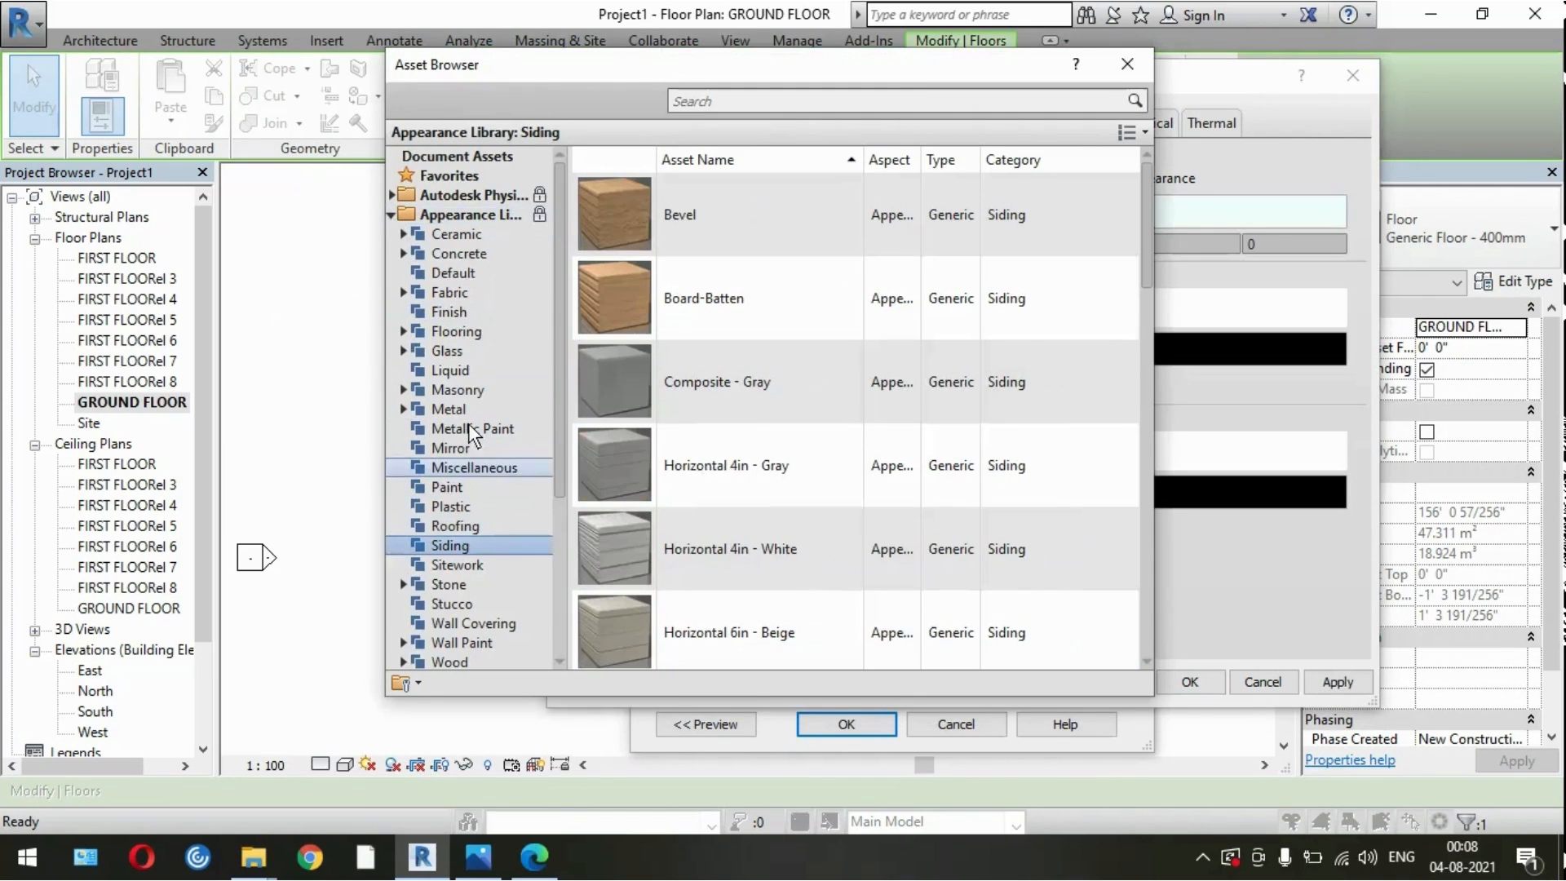
pyautogui.click(402, 331)
pyautogui.click(463, 370)
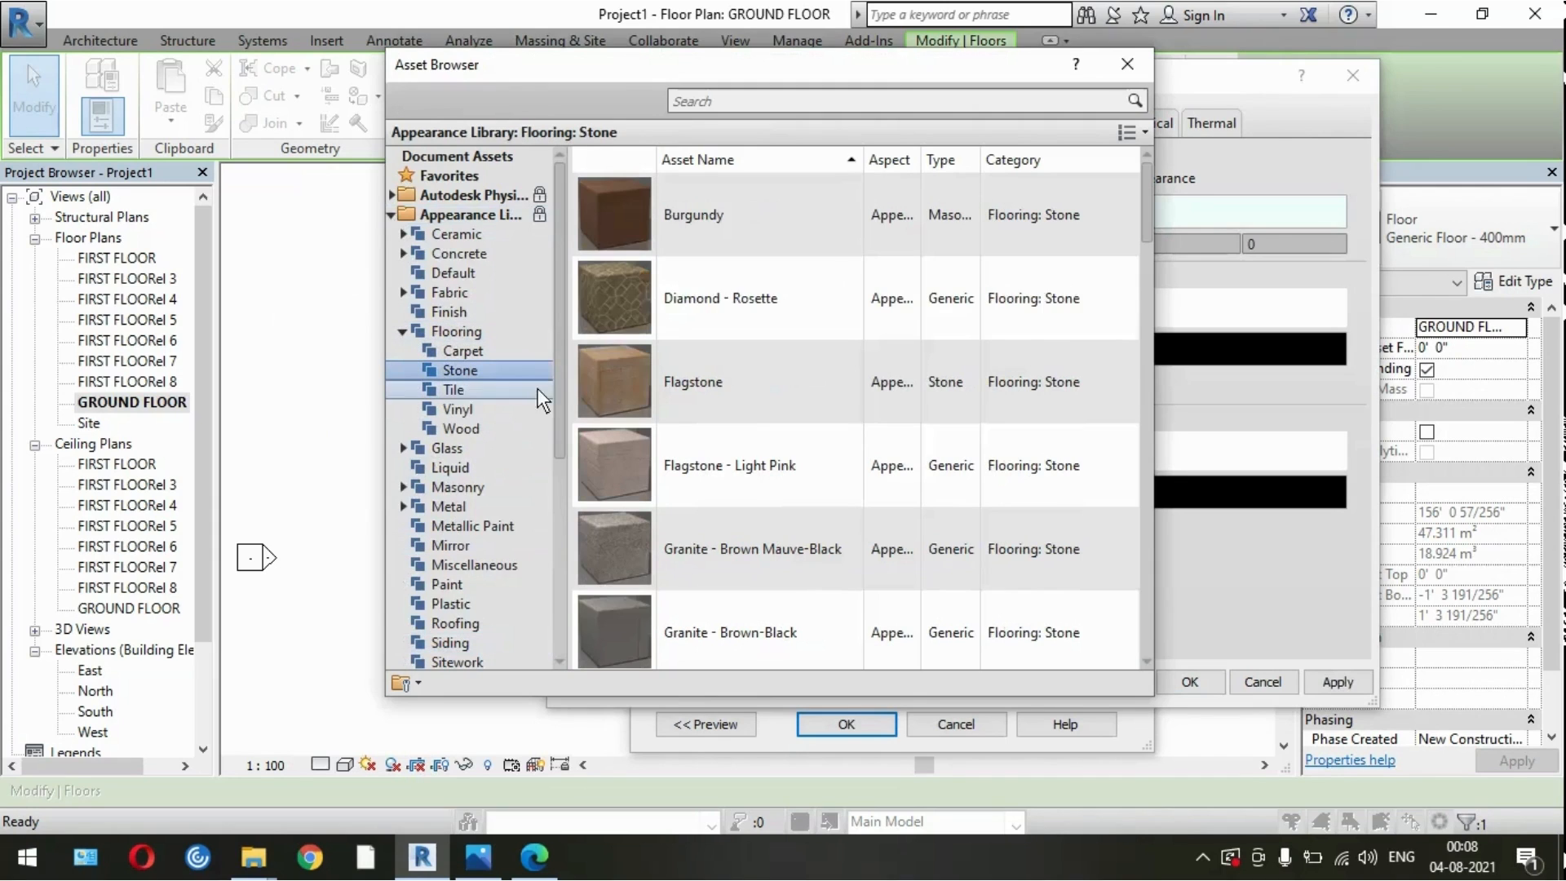
pyautogui.doubleClick(672, 333)
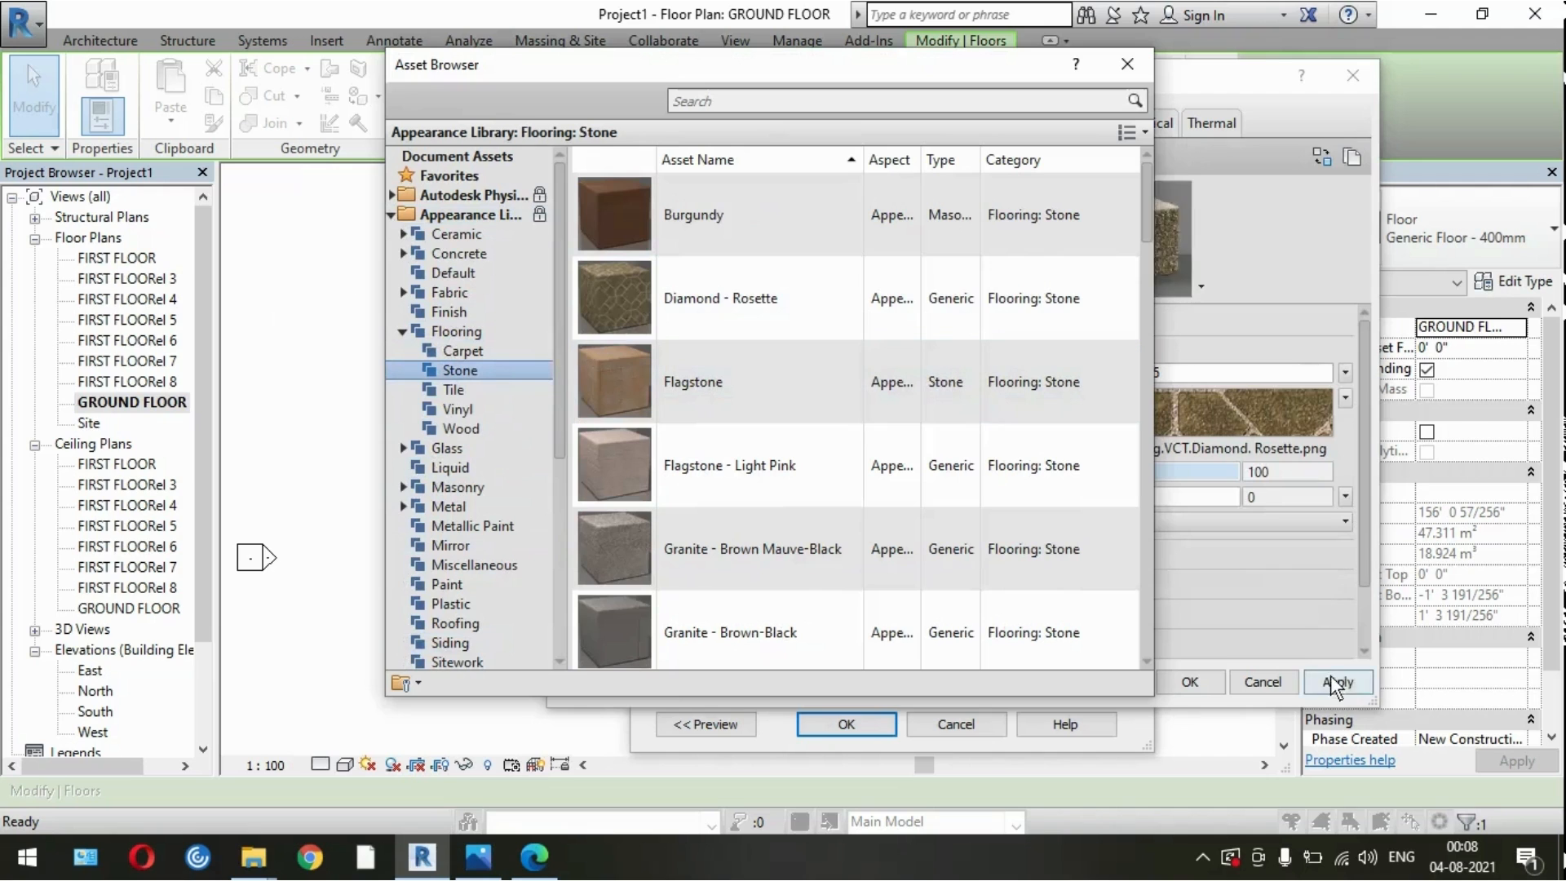
pyautogui.click(1209, 682)
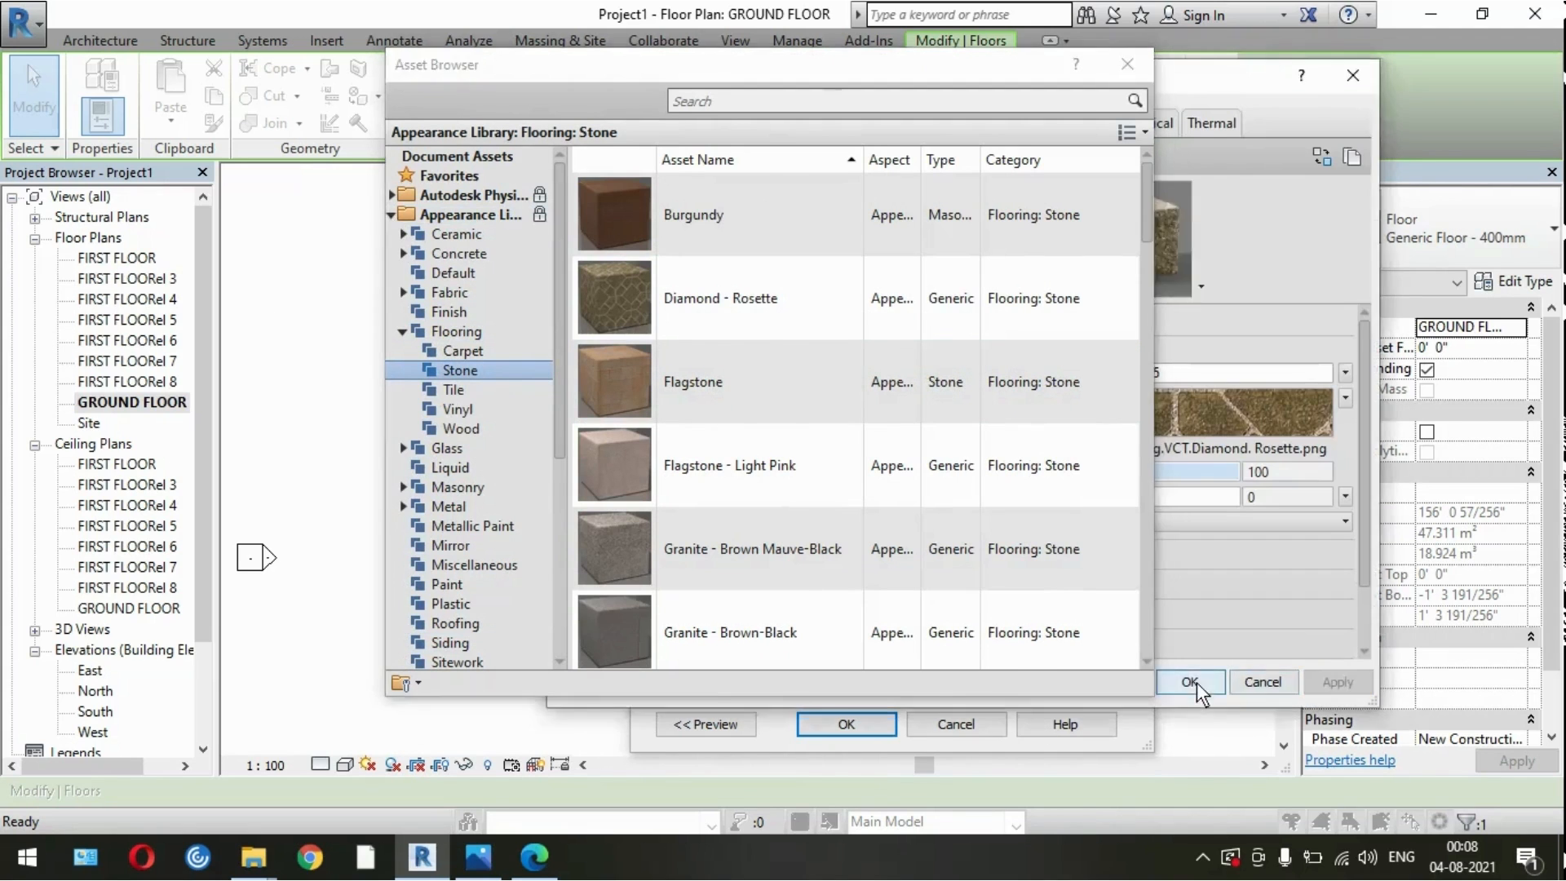
pyautogui.click(1193, 682)
pyautogui.click(888, 725)
pyautogui.click(879, 723)
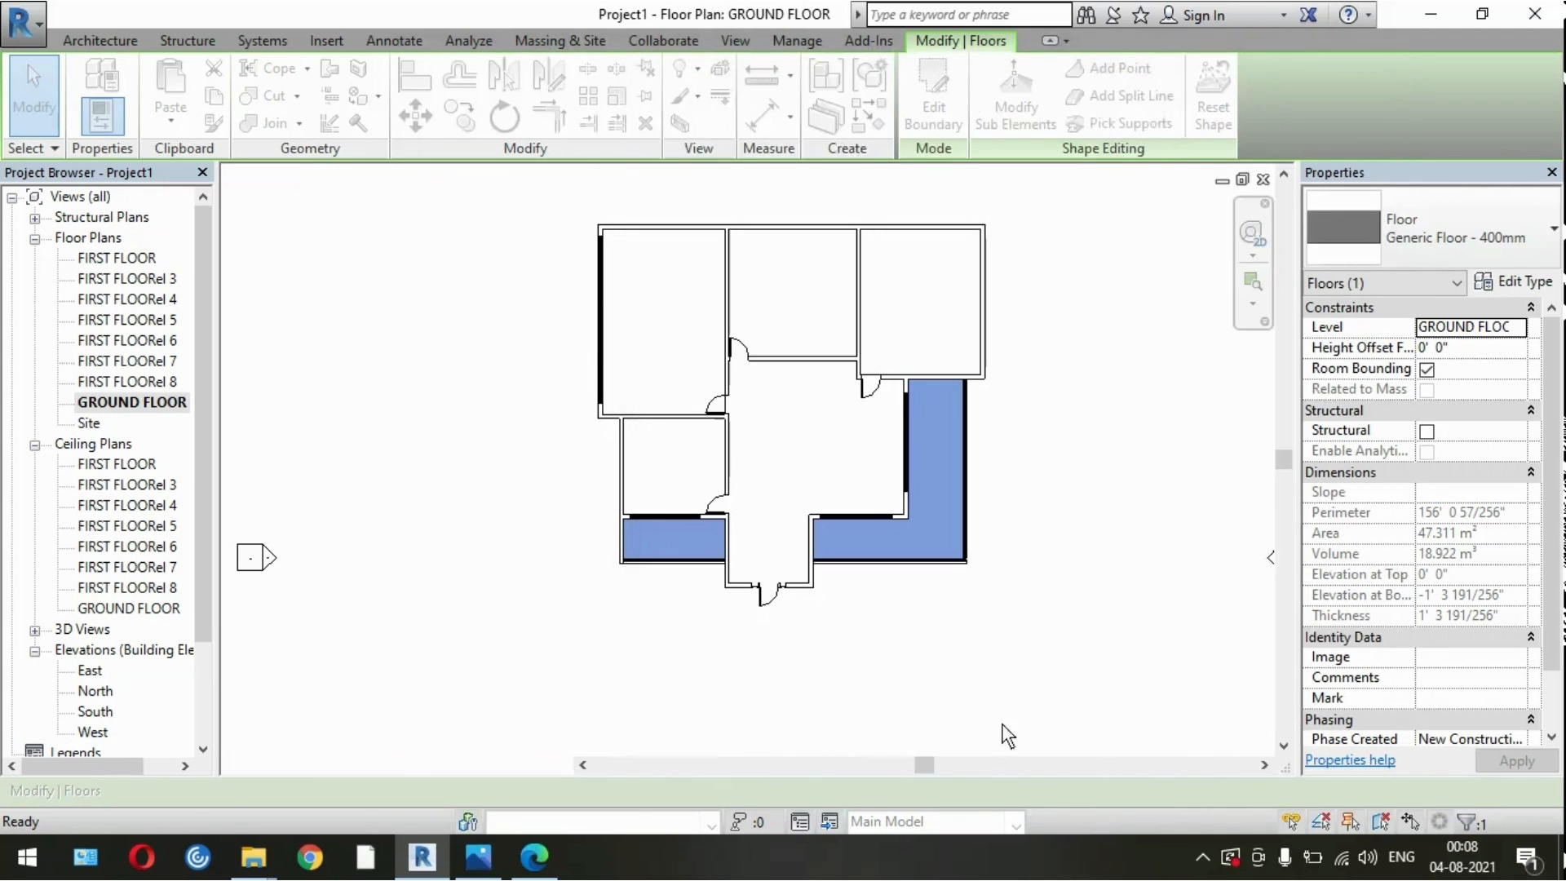
pyautogui.click(1010, 661)
# Step: In the 3D view, change the right-hand balcony's railing type to Glass Panel - Bottom Fill
pyautogui.click(737, 40)
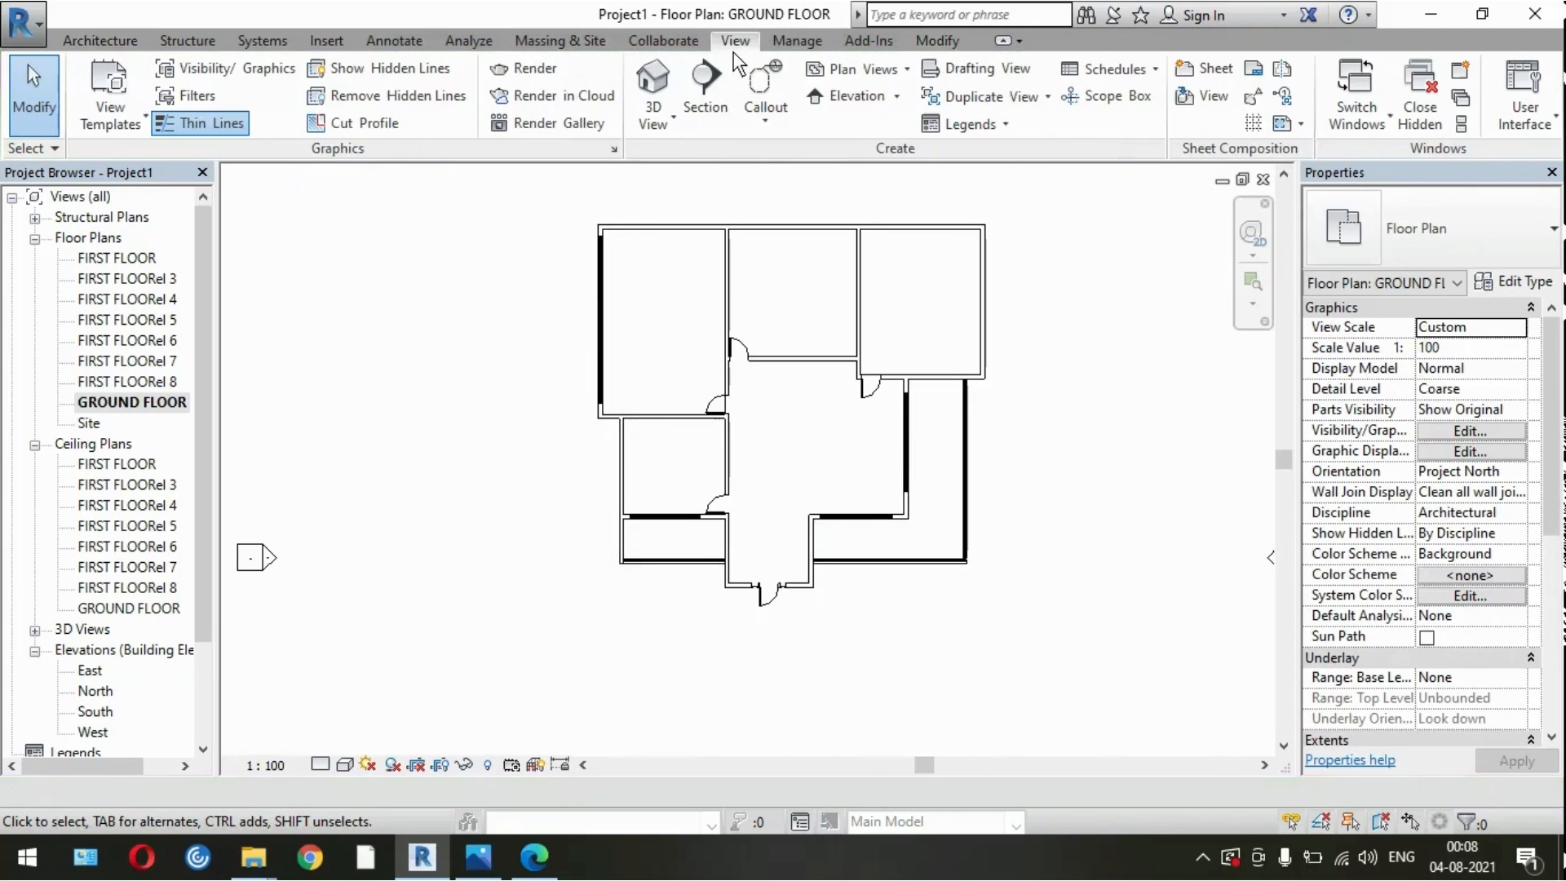
pyautogui.click(653, 94)
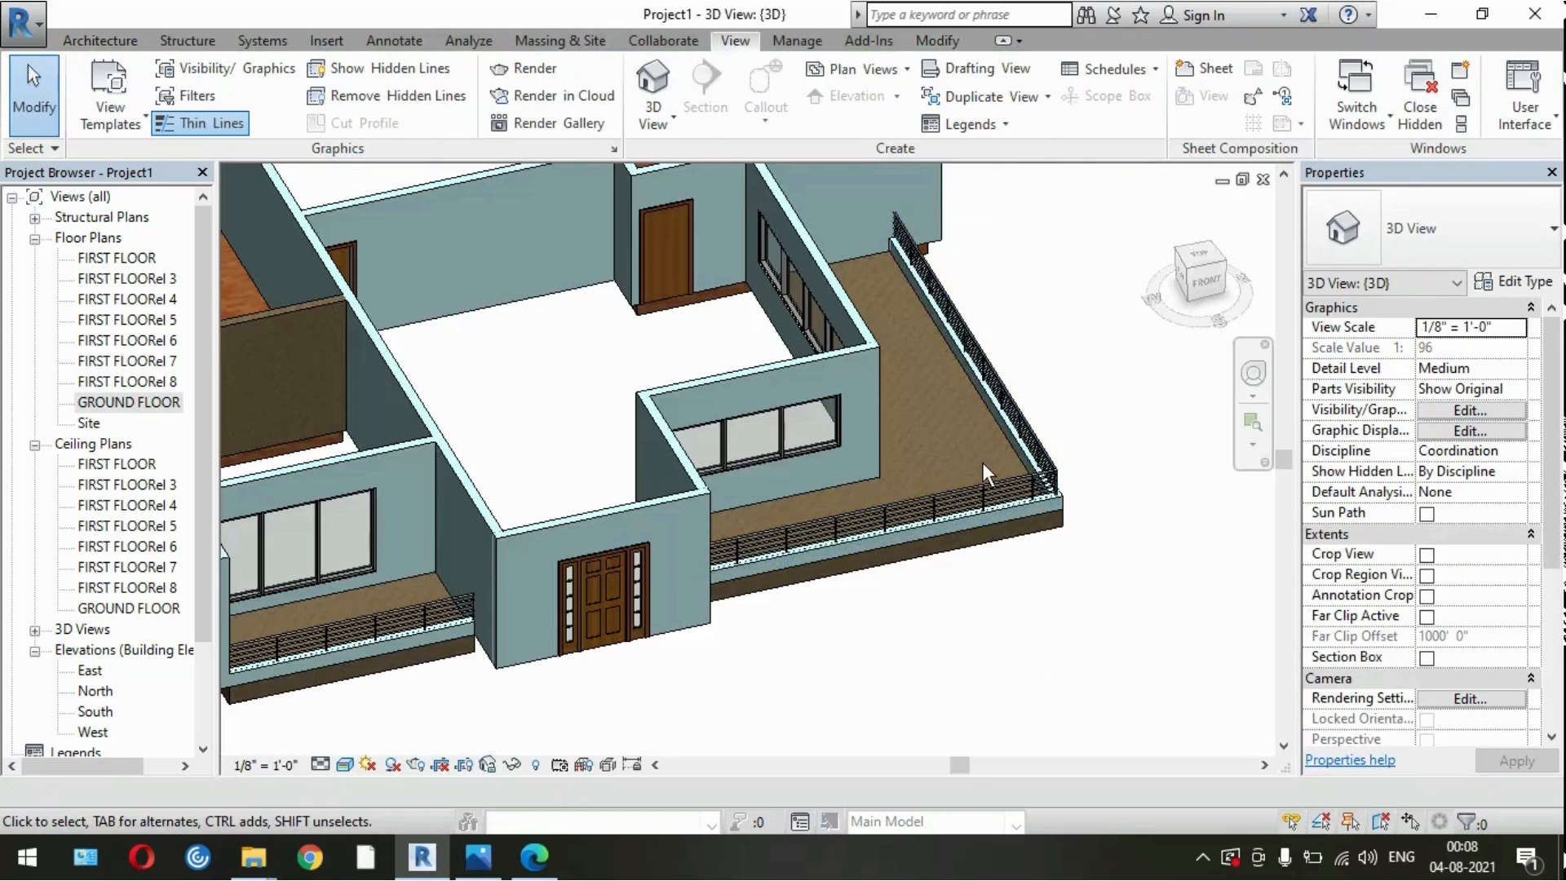
pyautogui.scroll(4, 982, 459)
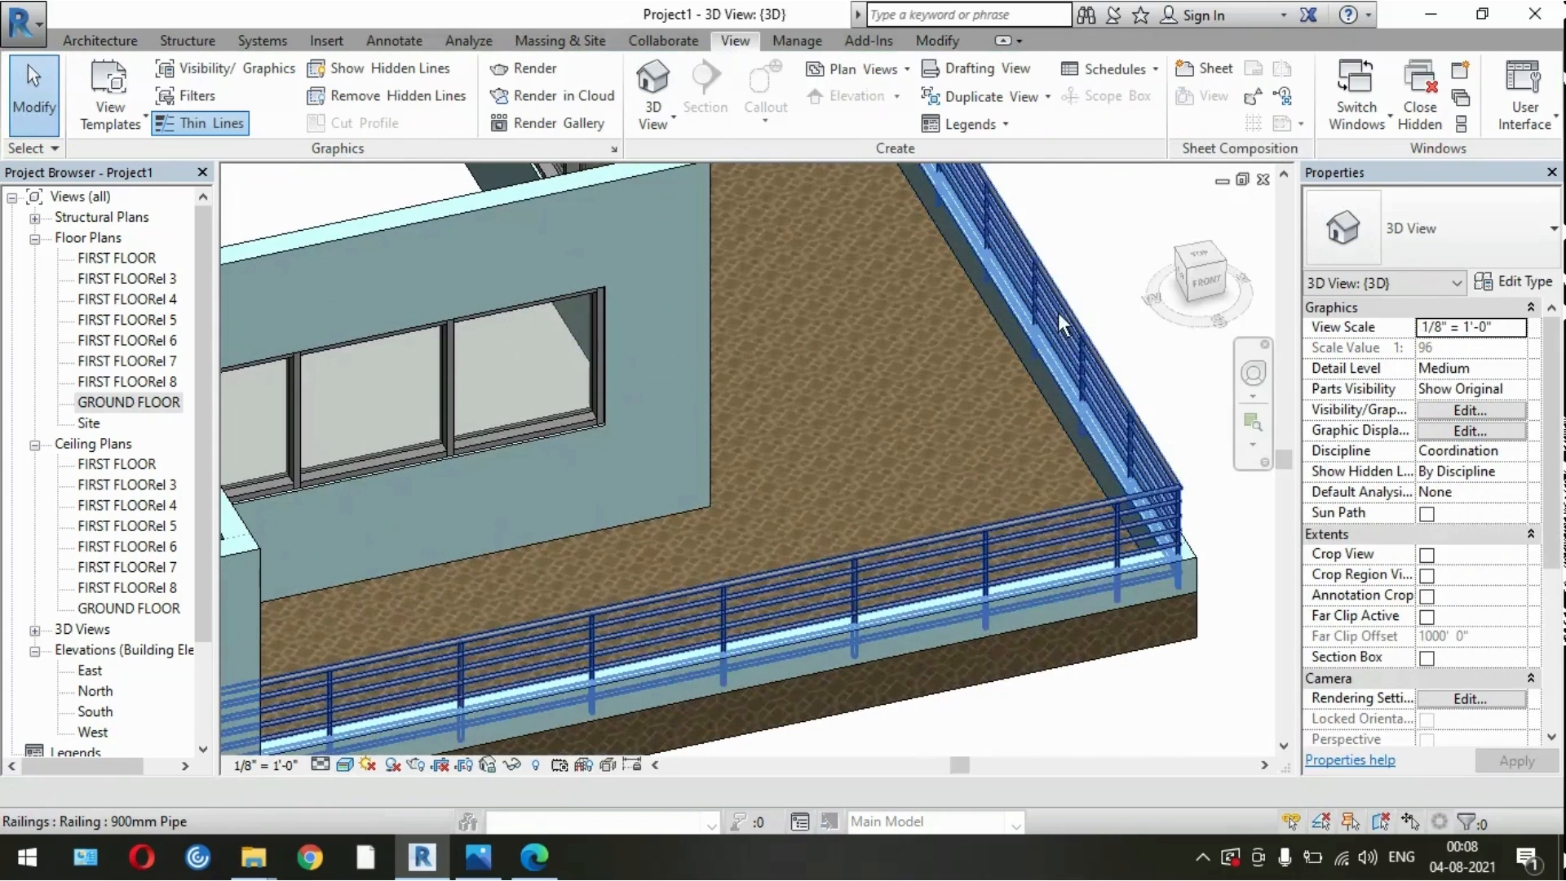
pyautogui.scroll(-3, 1143, 494)
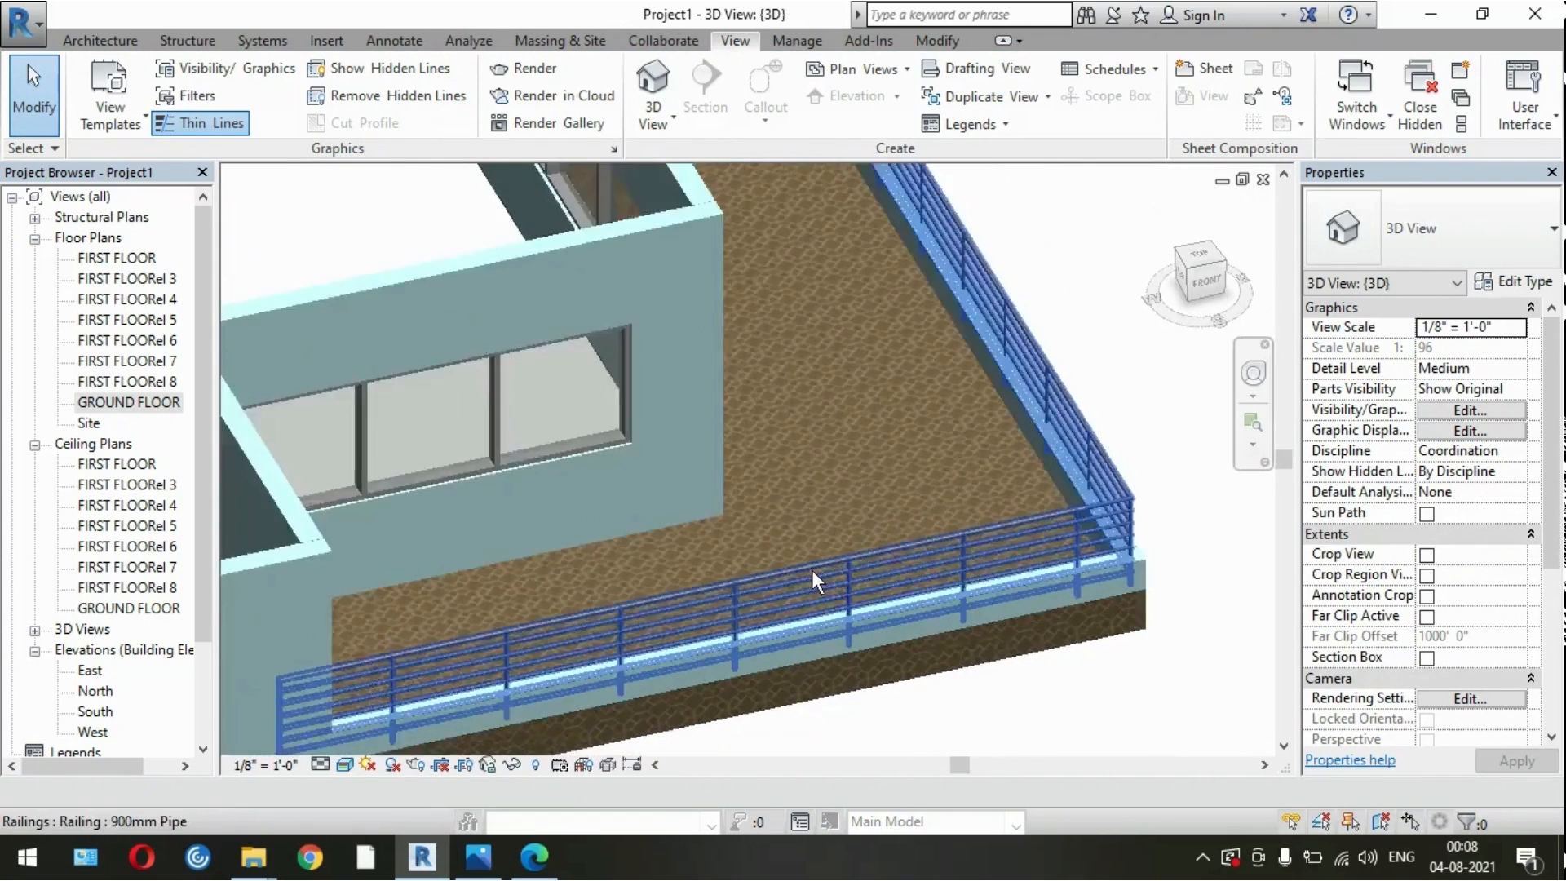
pyautogui.click(1007, 538)
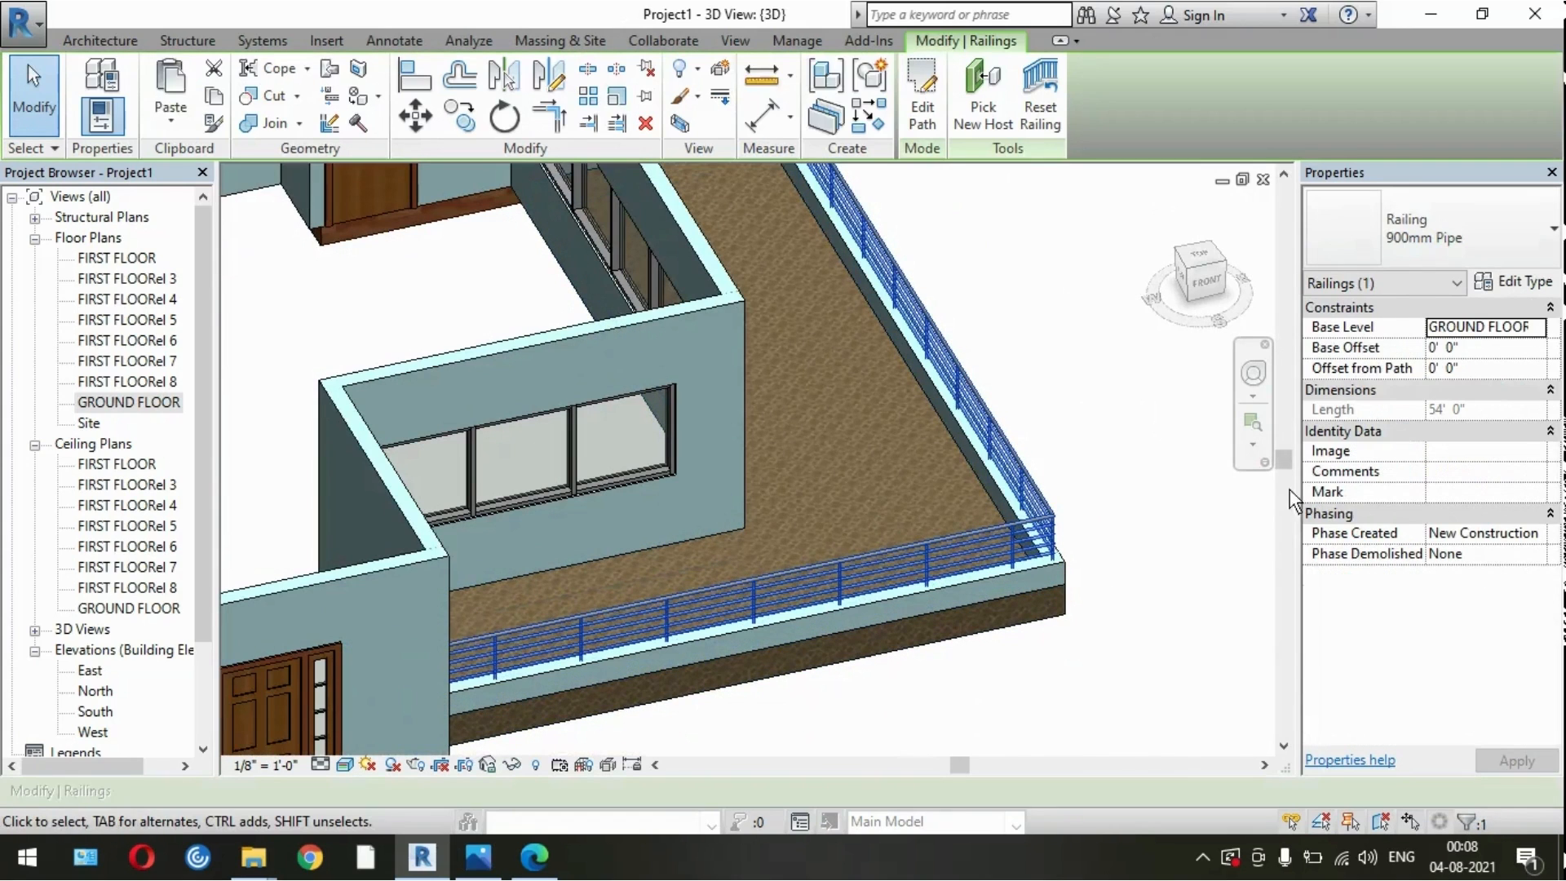
pyautogui.click(1442, 233)
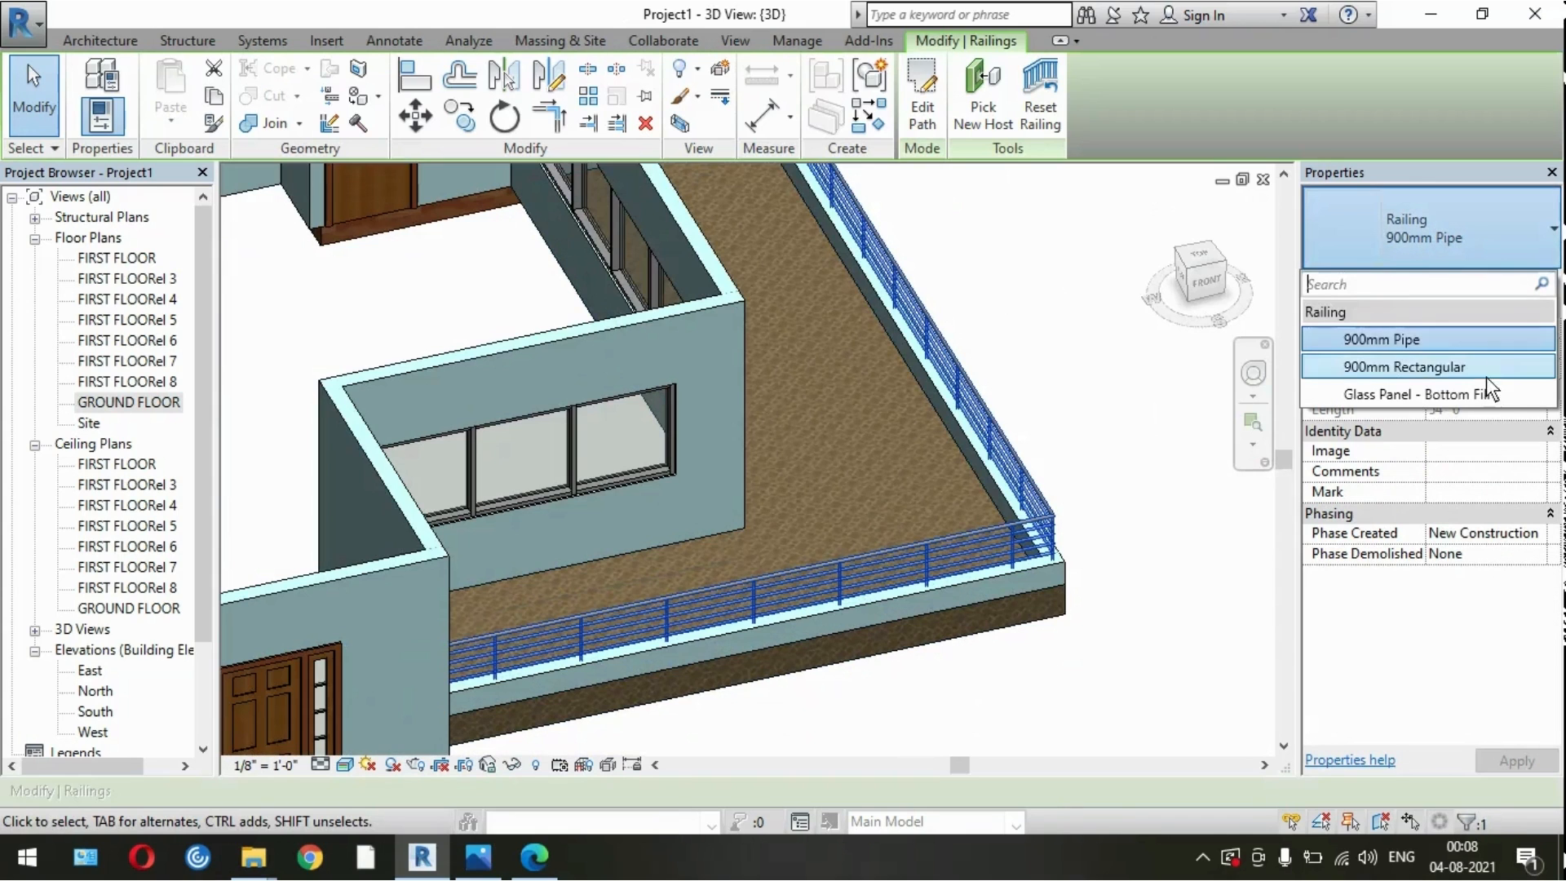
pyautogui.click(1408, 399)
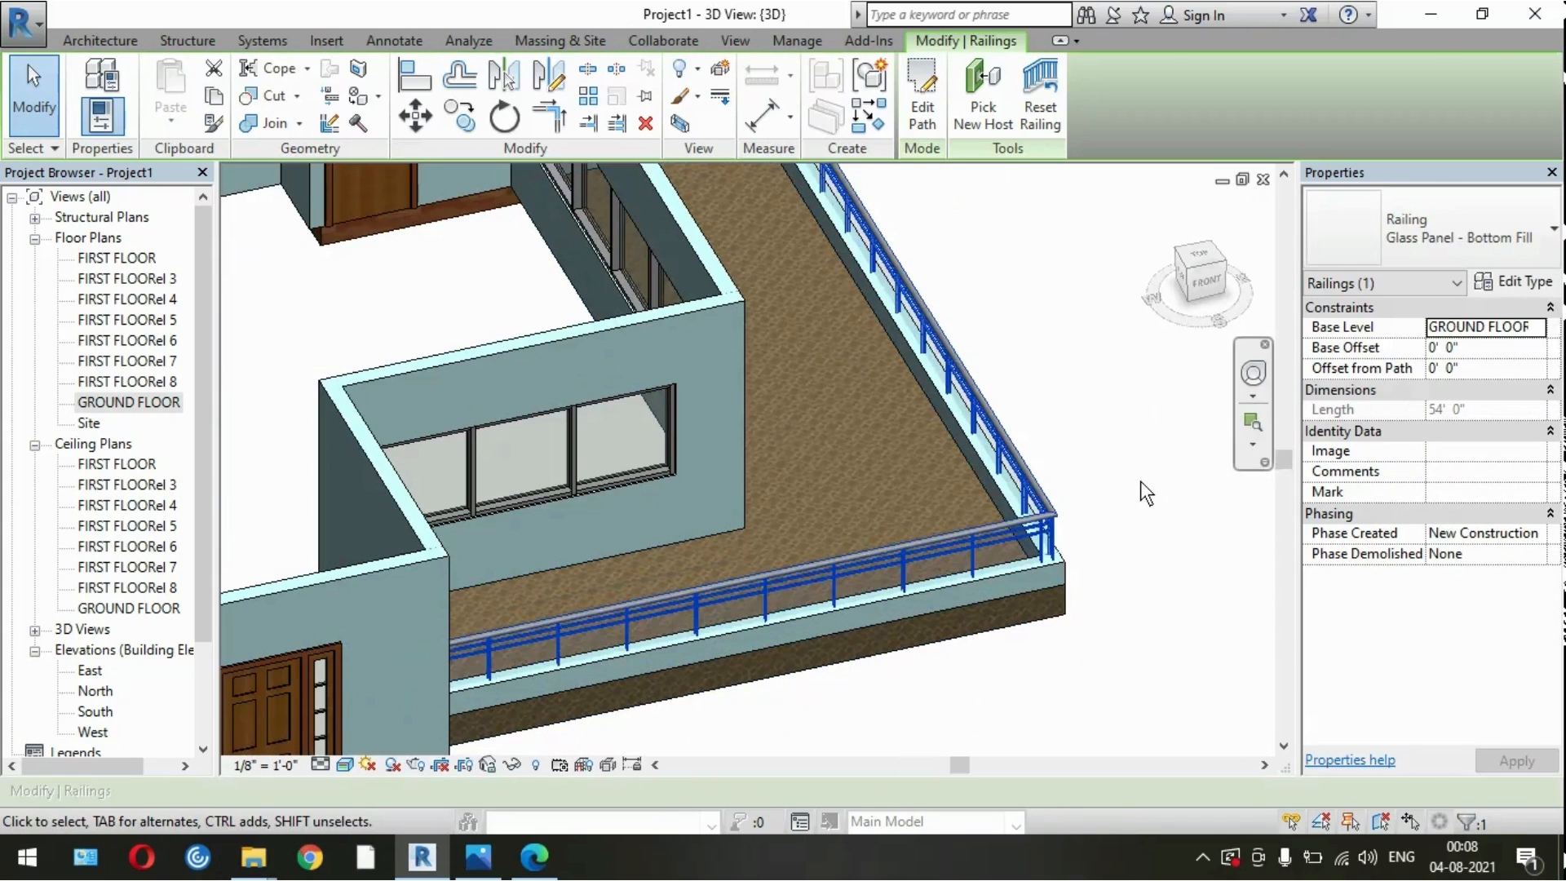
pyautogui.click(1089, 615)
# Step: Set the unconnected height of the Storefront curtain-wall window facing the right-hand front balcony to 7' 0"
pyautogui.keyDown('shift'); pyautogui.moveTo(1089, 614); pyautogui.dragTo(989, 594, button='middle'); pyautogui.keyUp('shift')
pyautogui.keyDown('shift'); pyautogui.moveTo(944, 659); pyautogui.dragTo(884, 584, button='middle'); pyautogui.keyUp('shift')
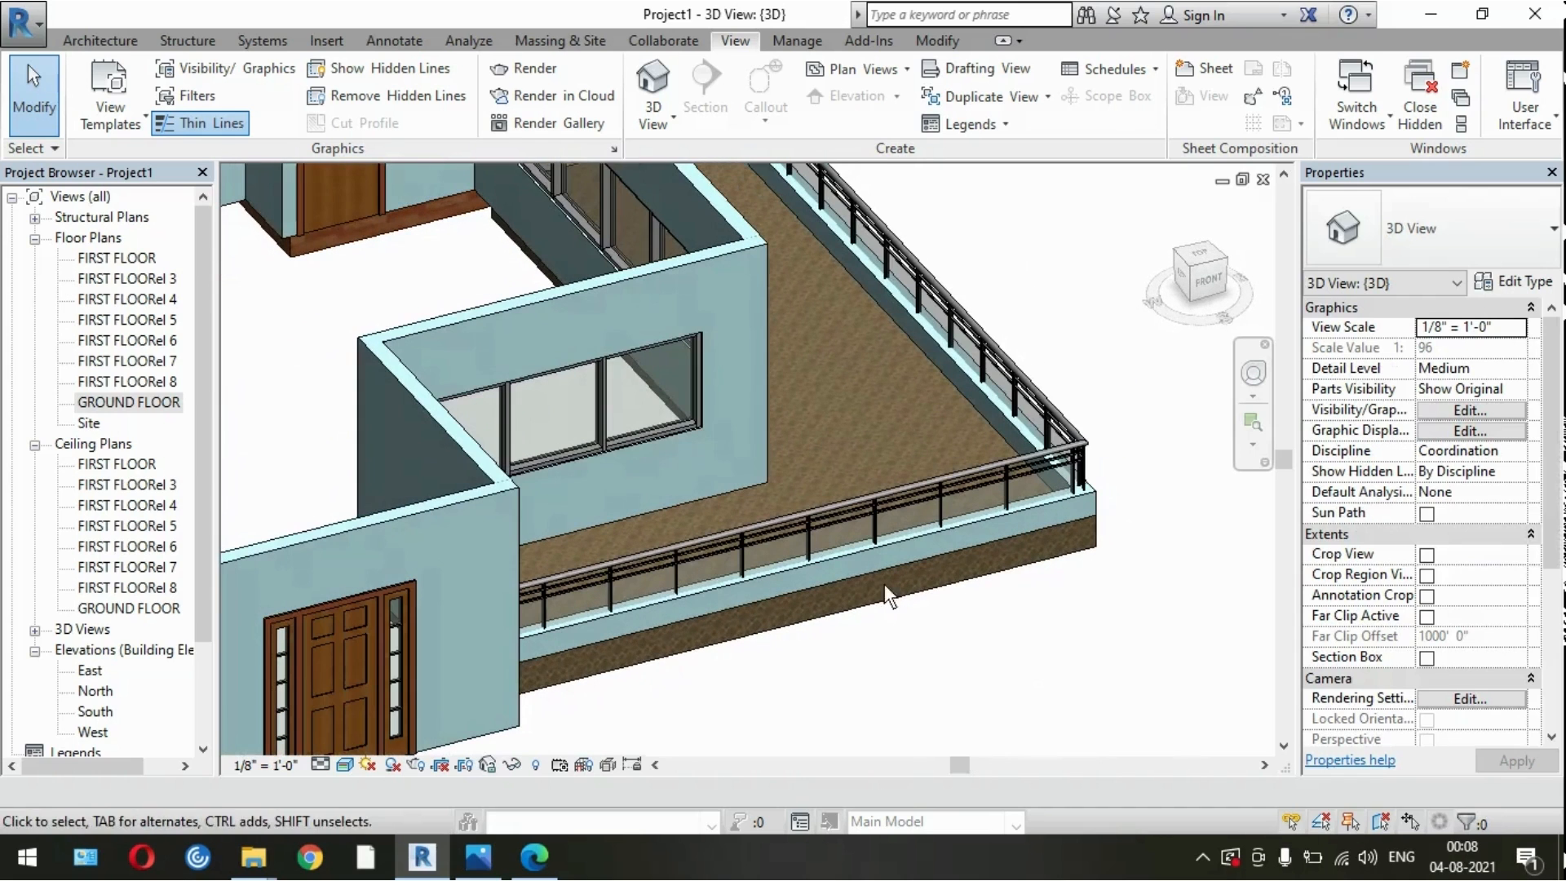
pyautogui.click(676, 436)
pyautogui.click(1485, 413)
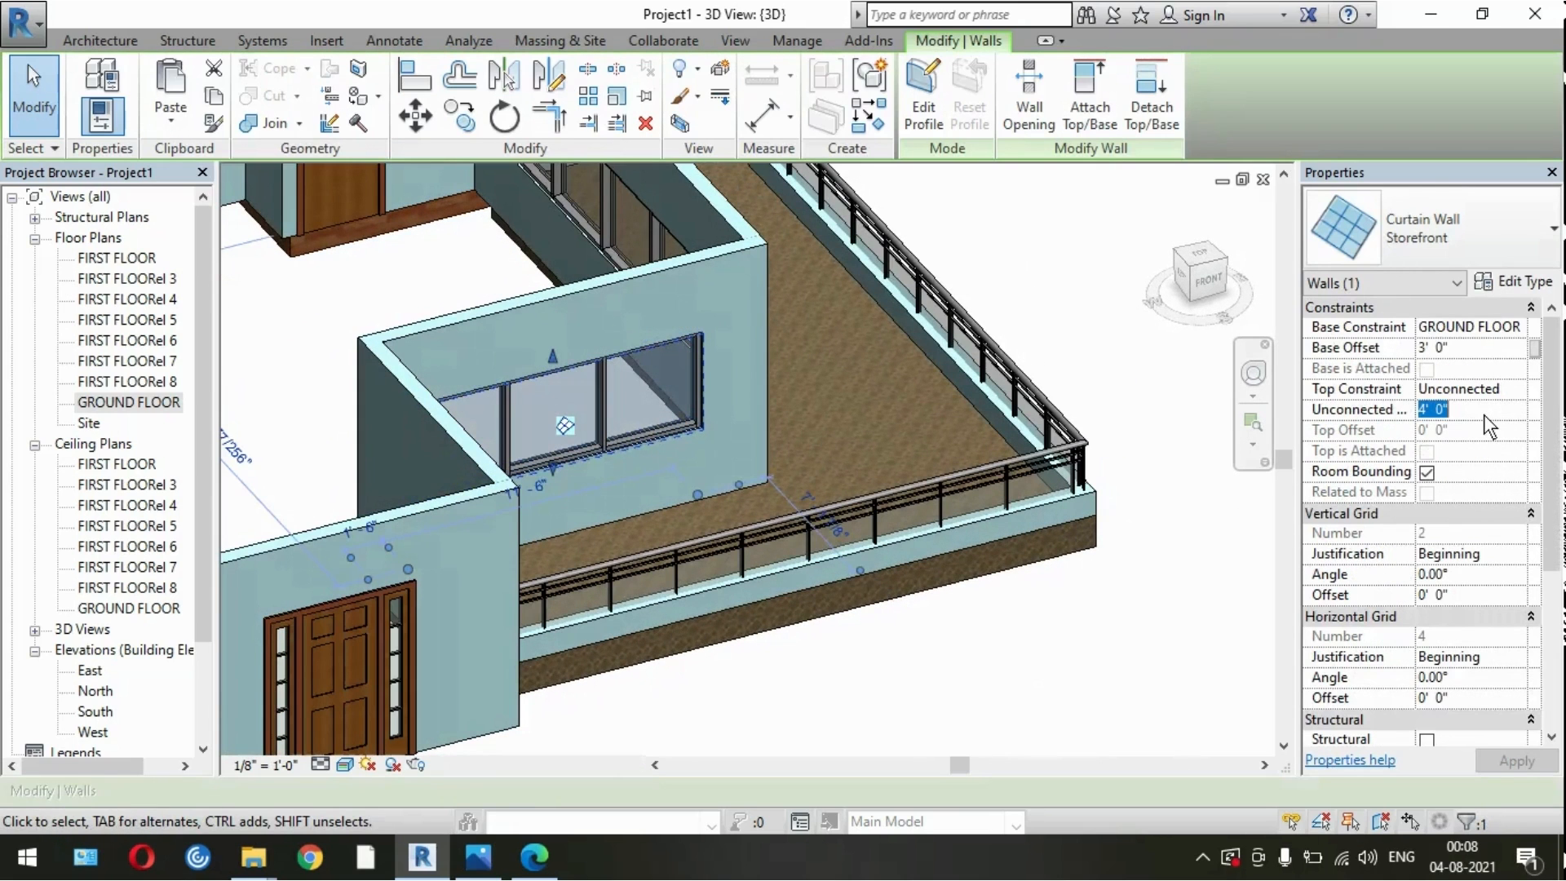
pyautogui.write("0'")
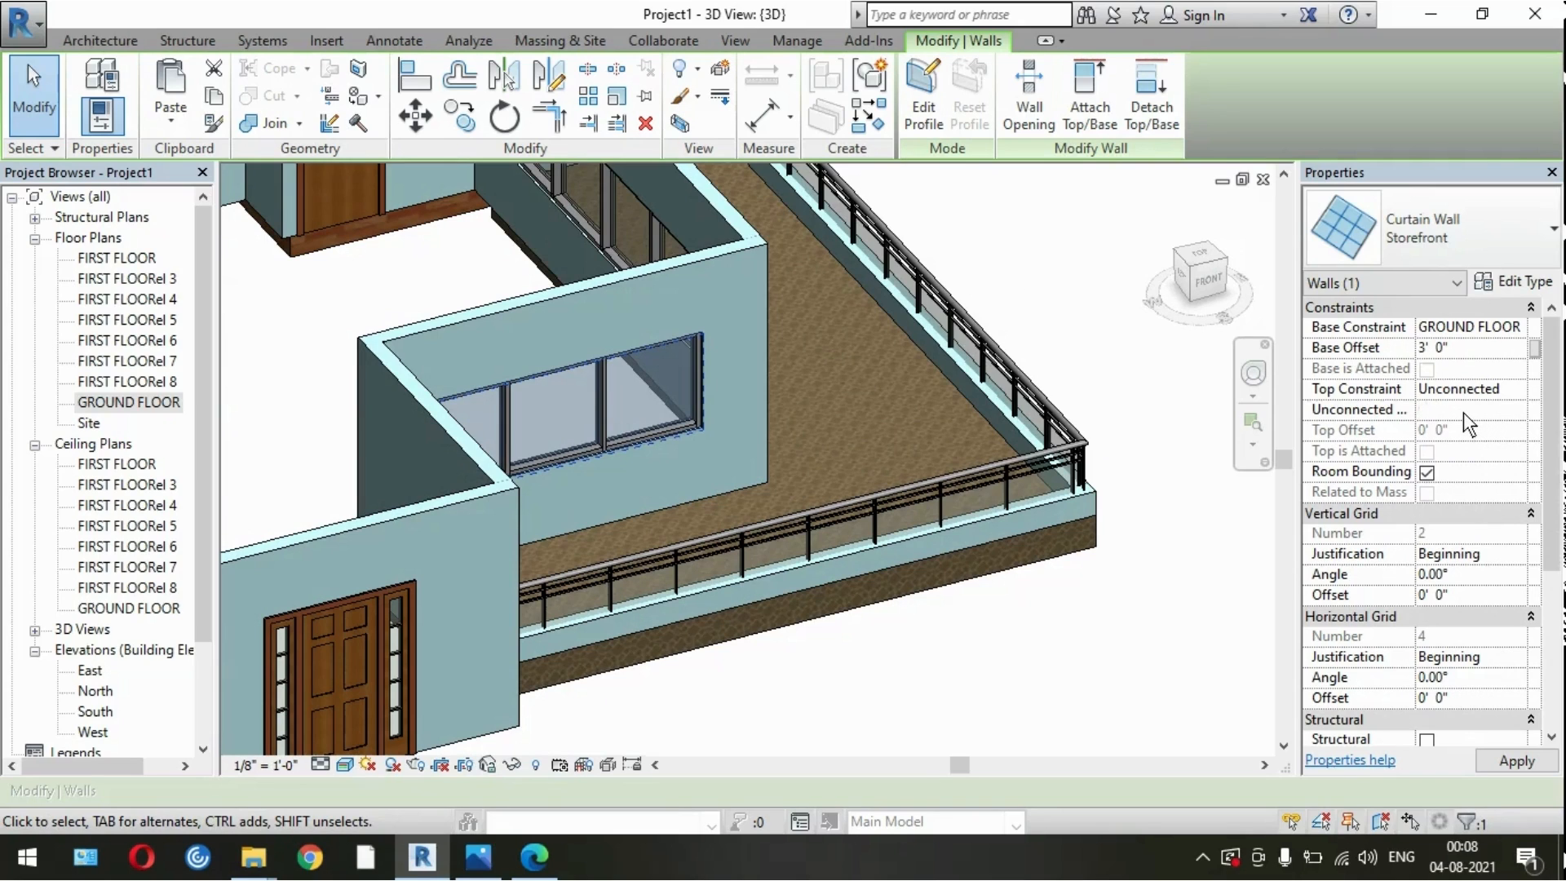
# Step: Set the same curtain-wall window's base offset to 0 so it starts at floor level
pyautogui.click(1466, 351)
pyautogui.press('Return')
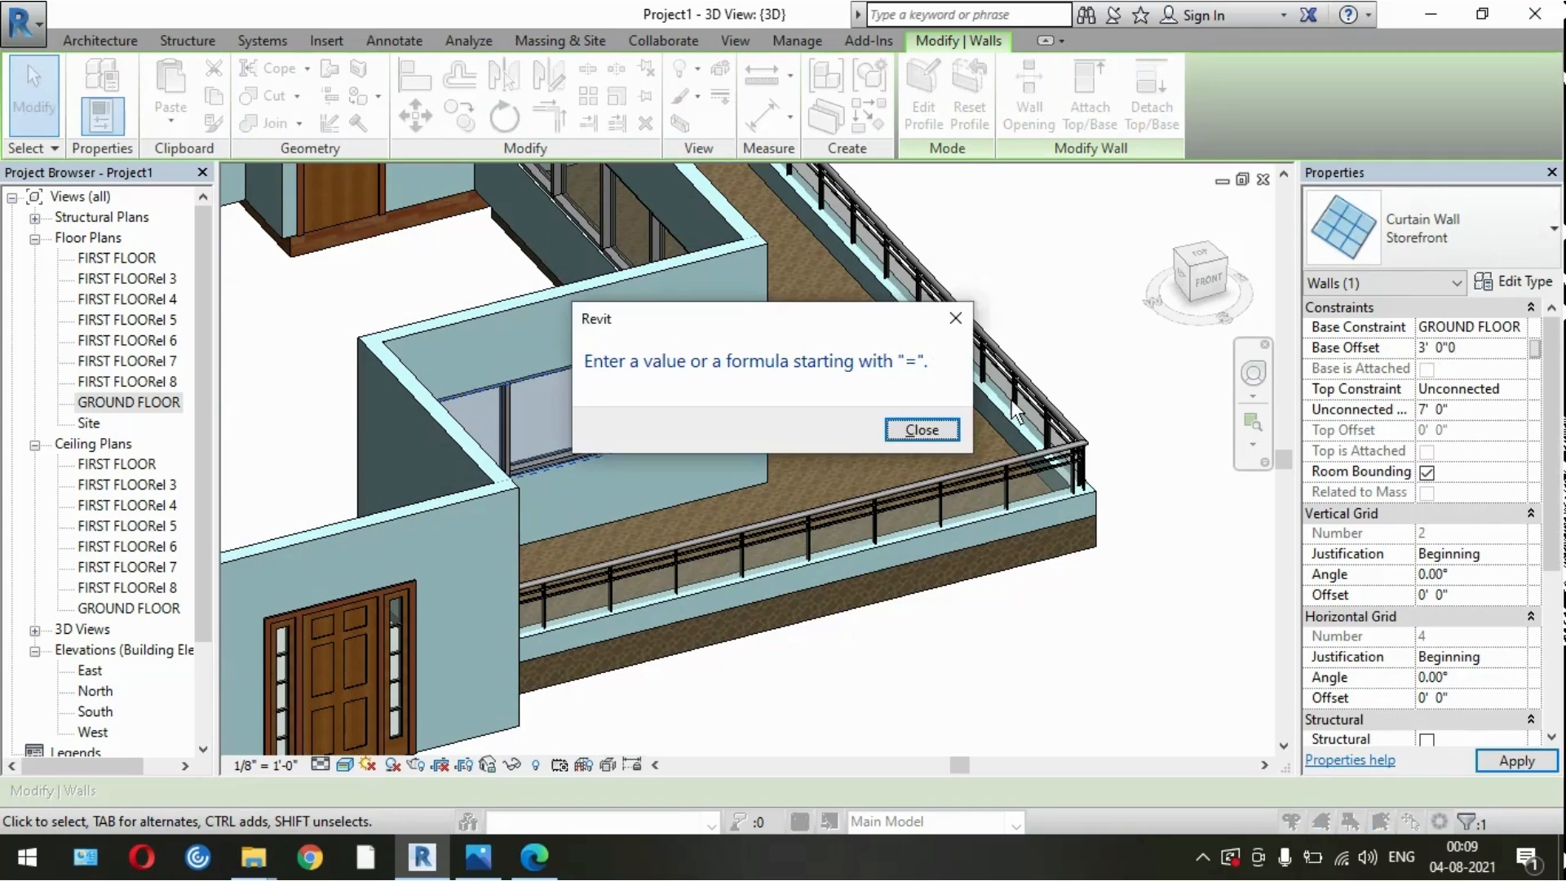
pyautogui.click(921, 430)
pyautogui.press('BackSpace')
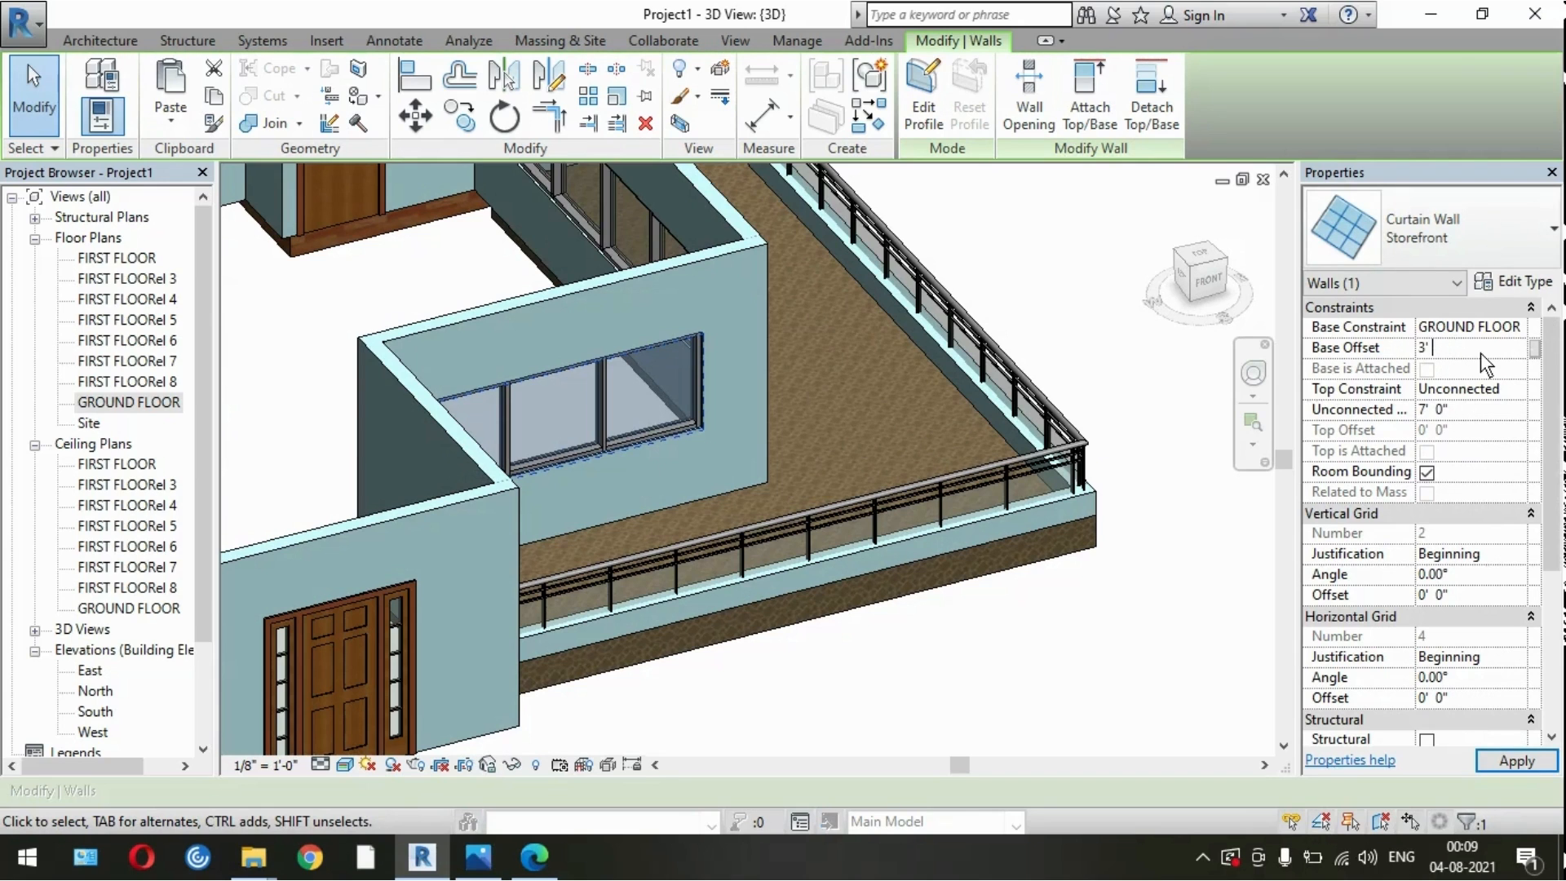
pyautogui.press('BackSpace')
pyautogui.write('0')
pyautogui.click(933, 680)
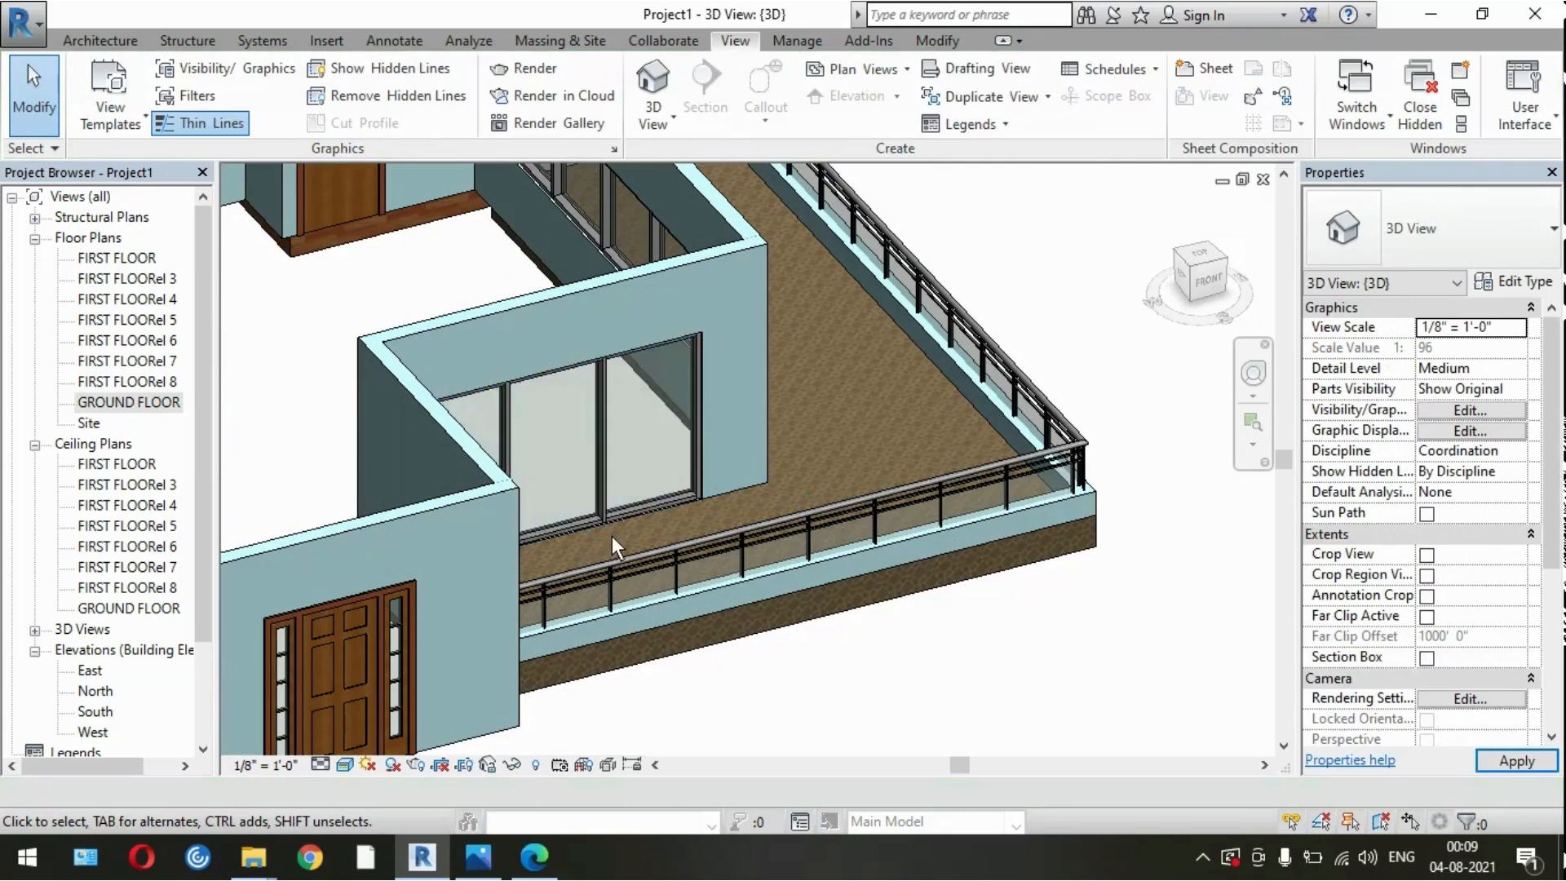
# Step: Open the reflected ceiling plan of the GROUND FLOOR level
pyautogui.scroll(3, 612, 536)
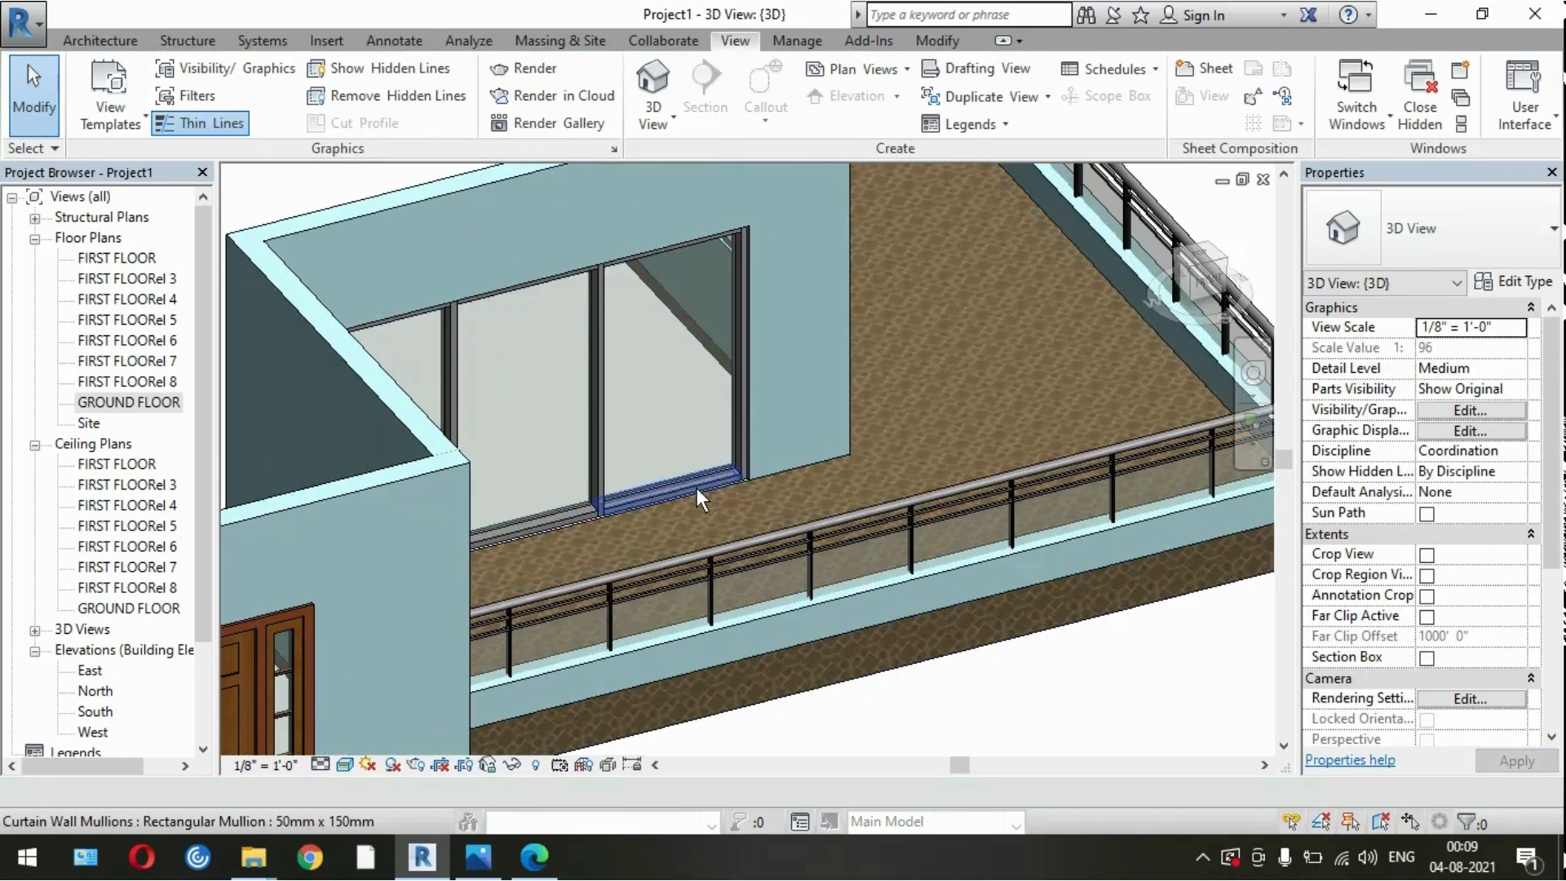
pyautogui.scroll(-5, 697, 488)
pyautogui.scroll(-6, 894, 576)
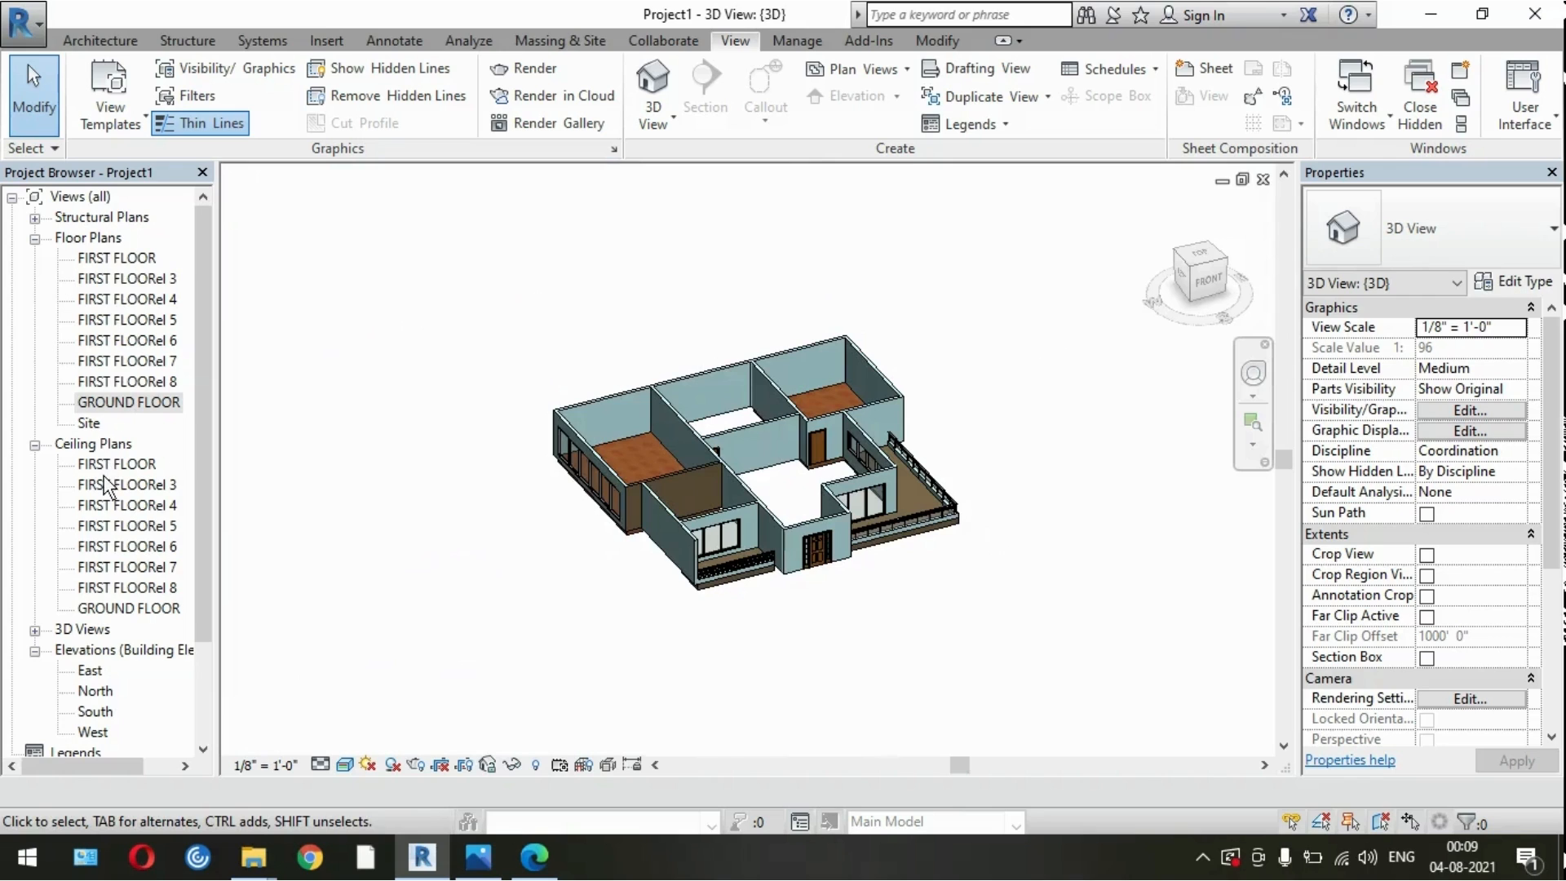
pyautogui.doubleClick(122, 609)
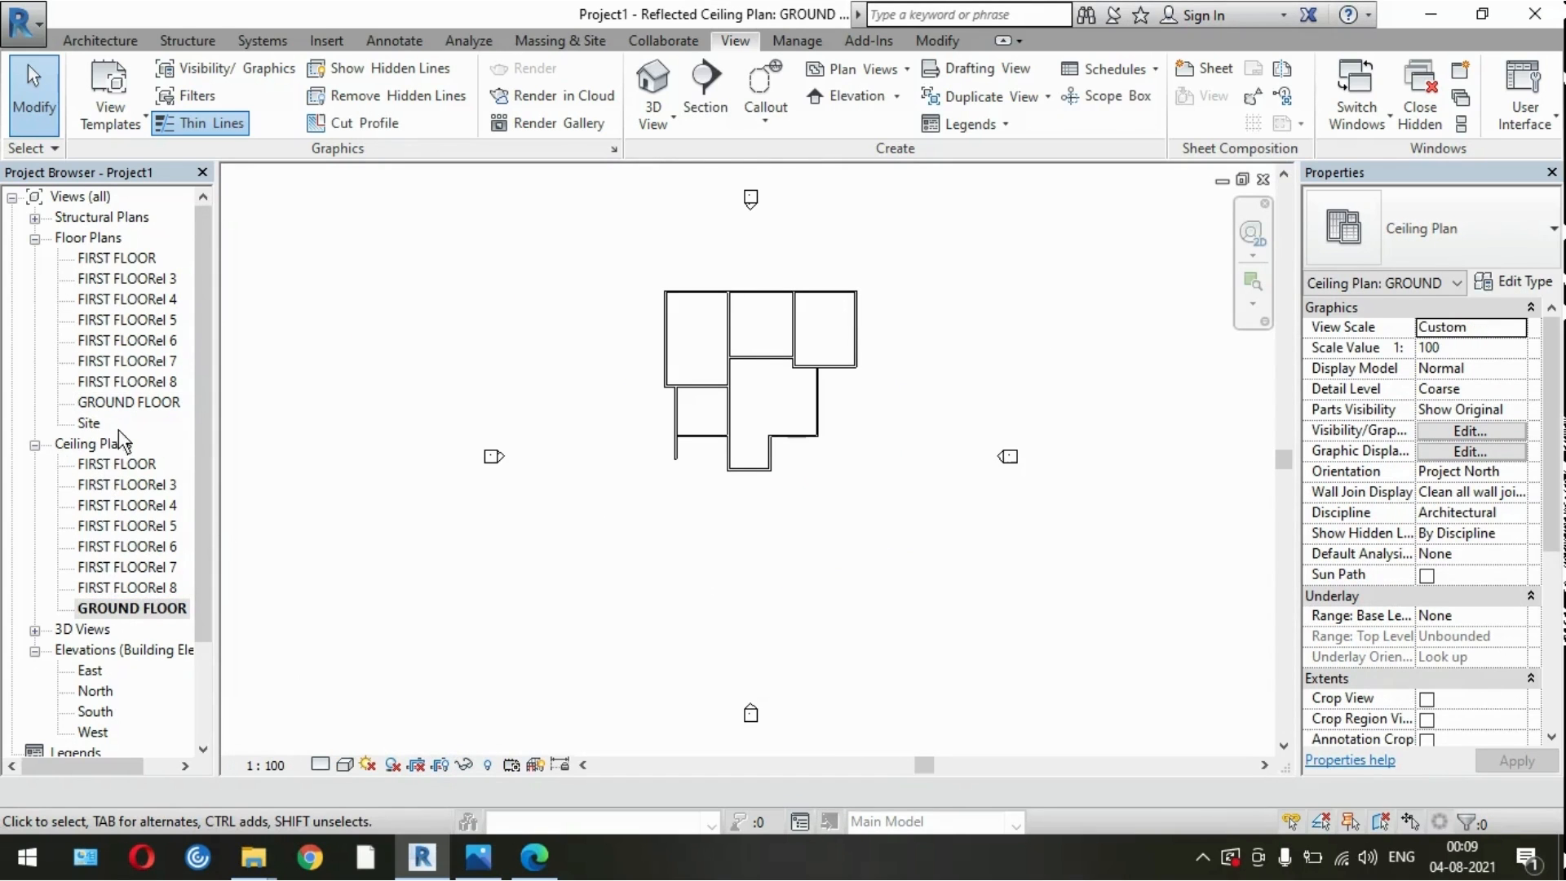
pyautogui.click(86, 40)
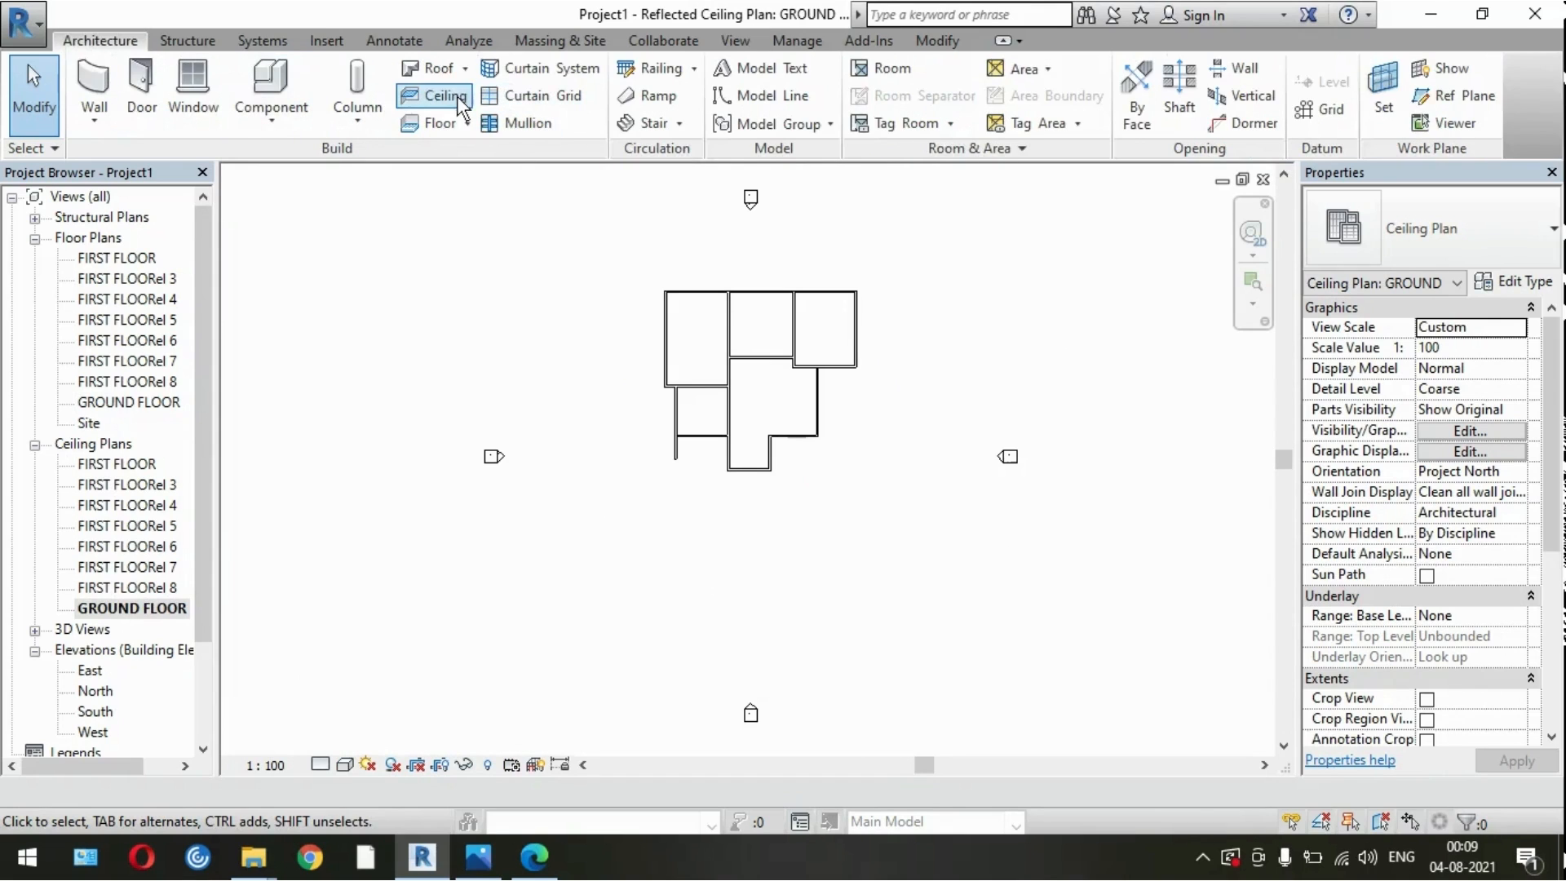
pyautogui.click(457, 95)
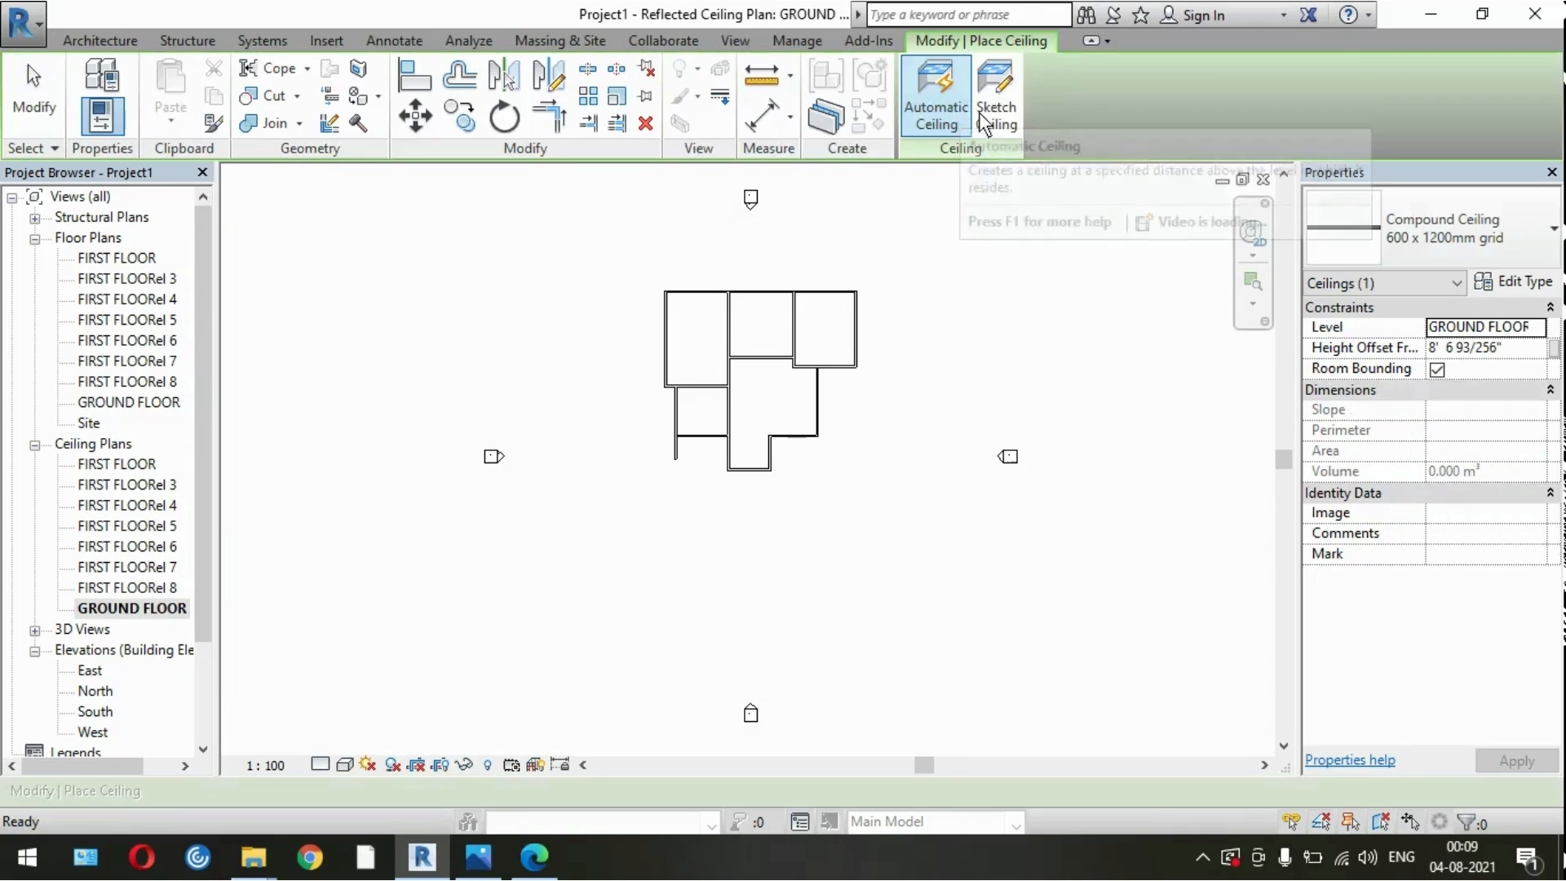
pyautogui.click(1003, 111)
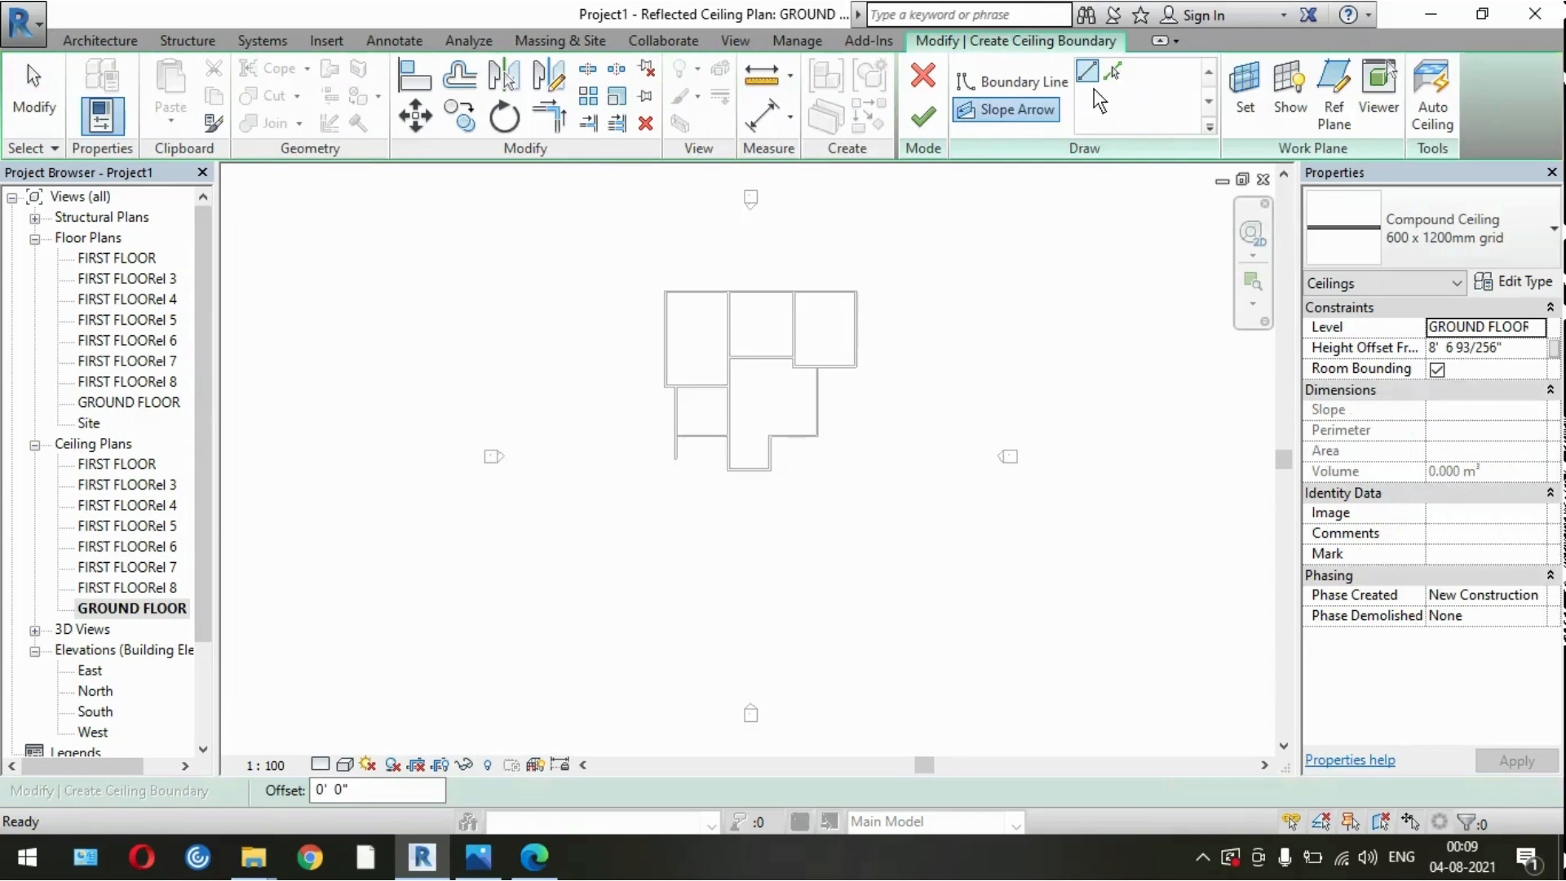
pyautogui.click(923, 76)
# Step: Start a sketched 600 x 1200mm grid ceiling and draw a rectangular boundary about 56' deep around the rooms, ending across the entrance bay
pyautogui.click(442, 93)
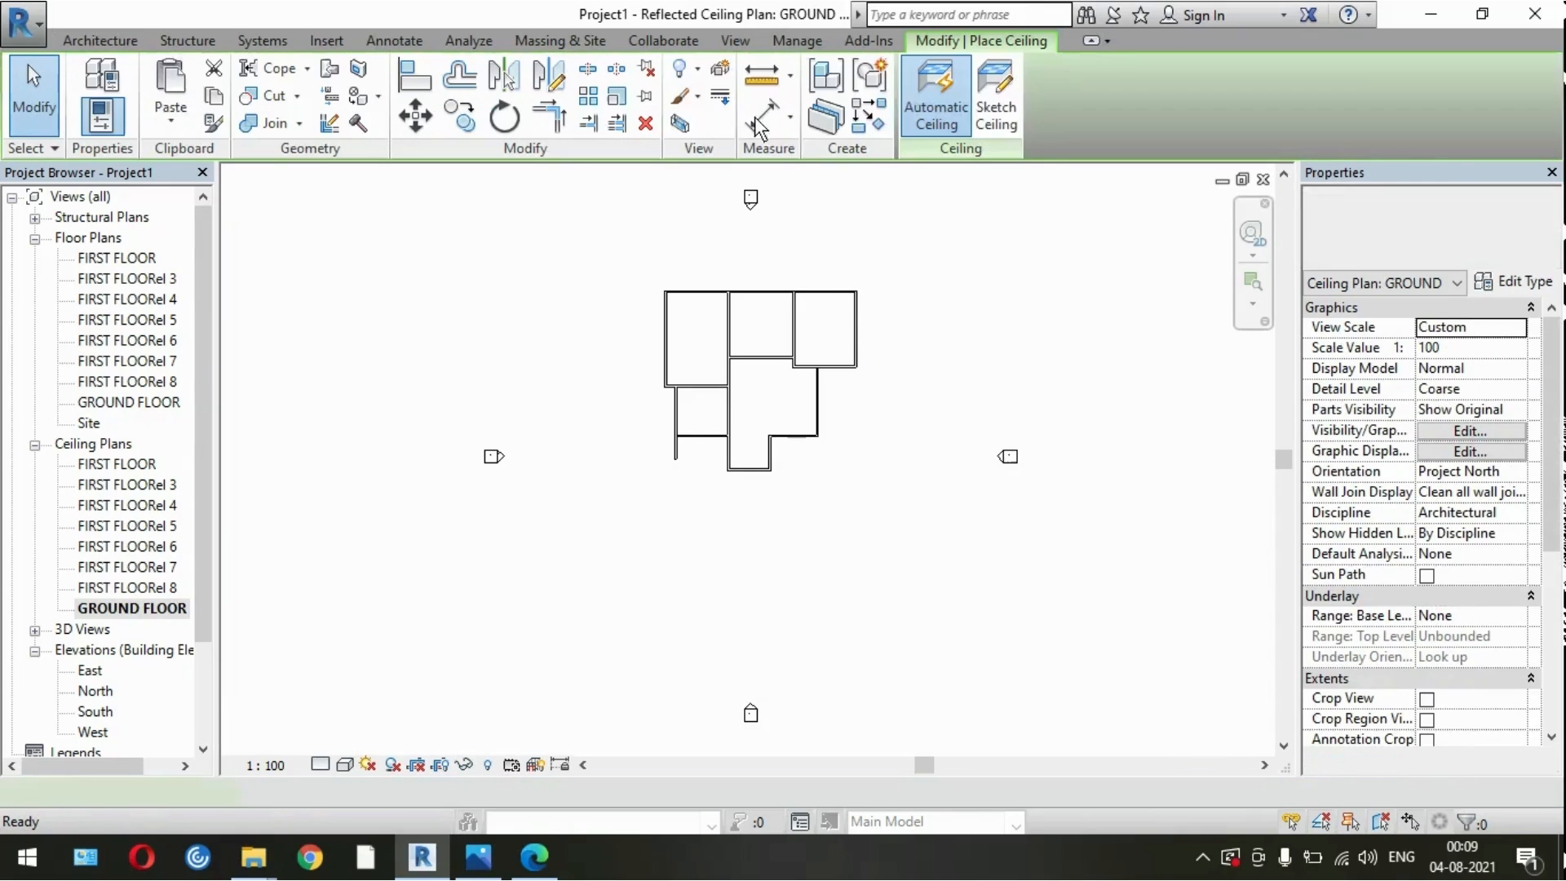
pyautogui.click(996, 110)
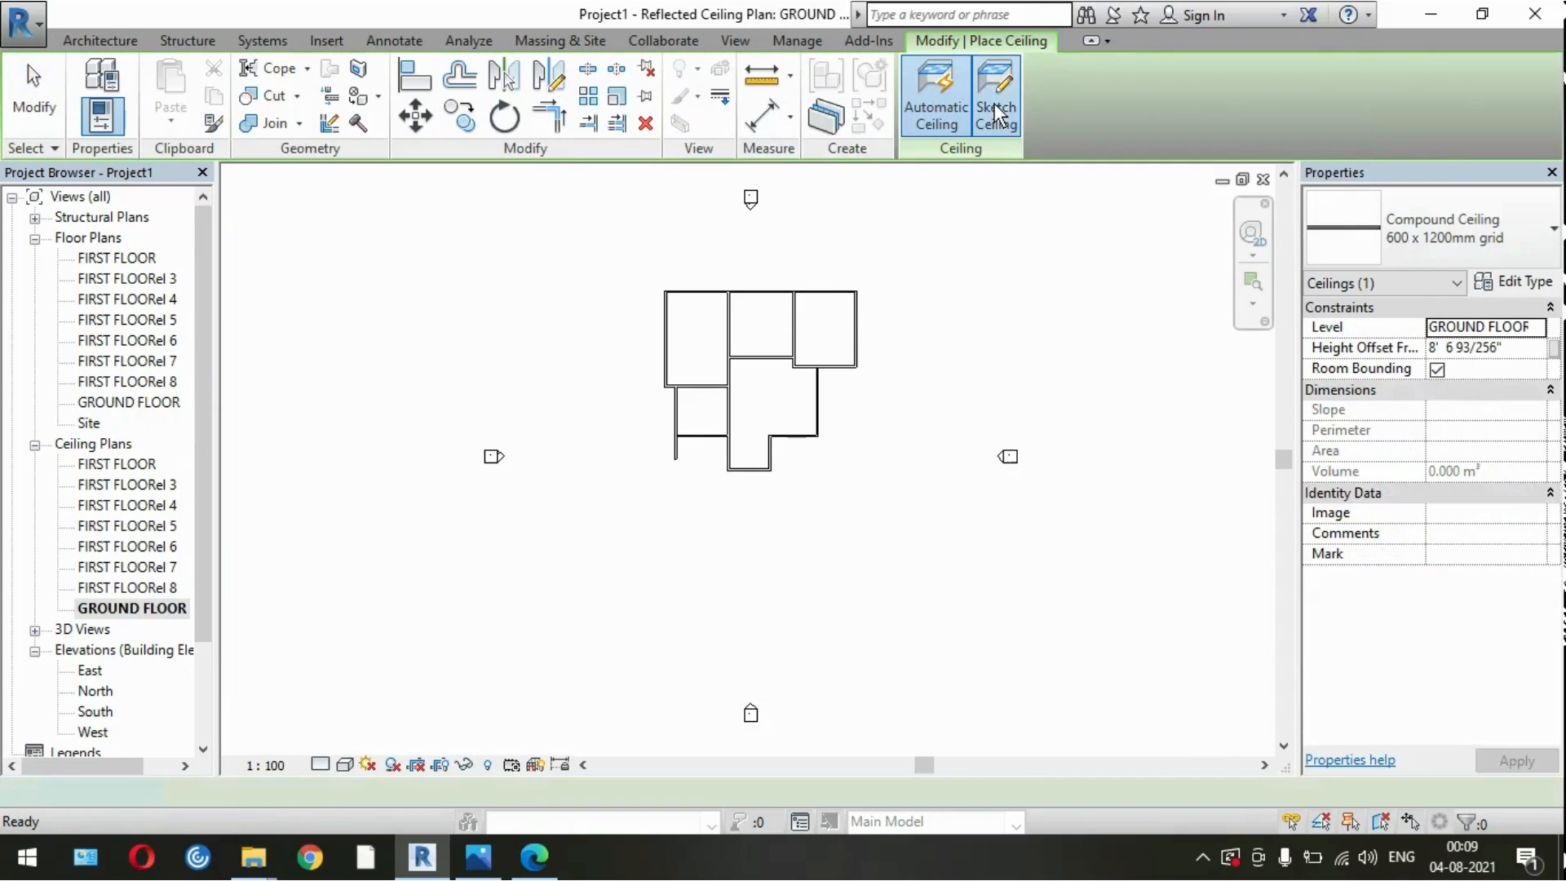
pyautogui.click(963, 82)
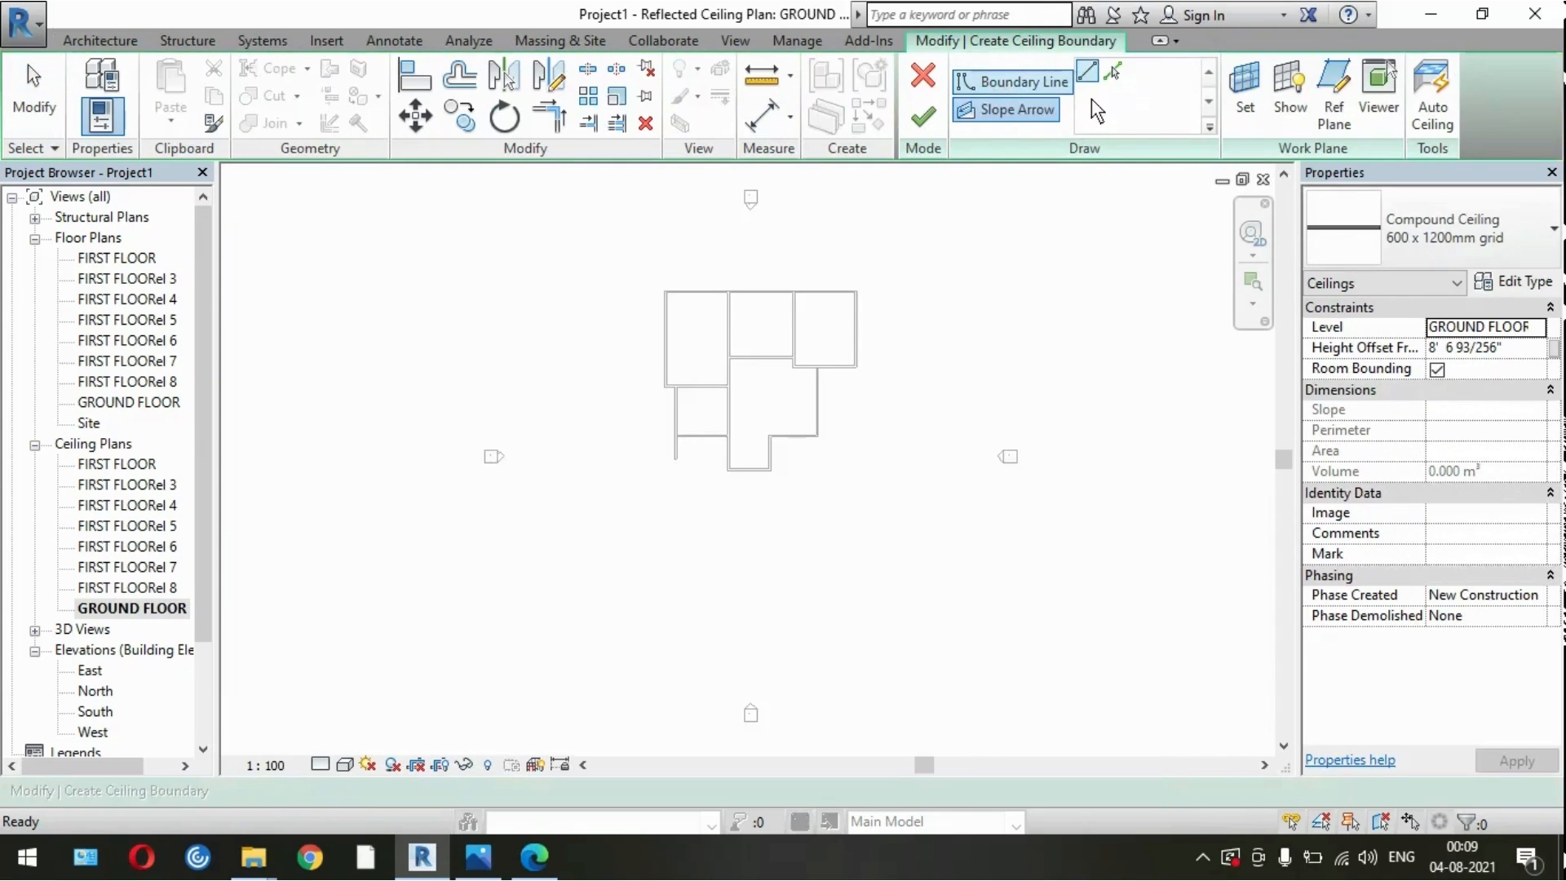
pyautogui.doubleClick(655, 287)
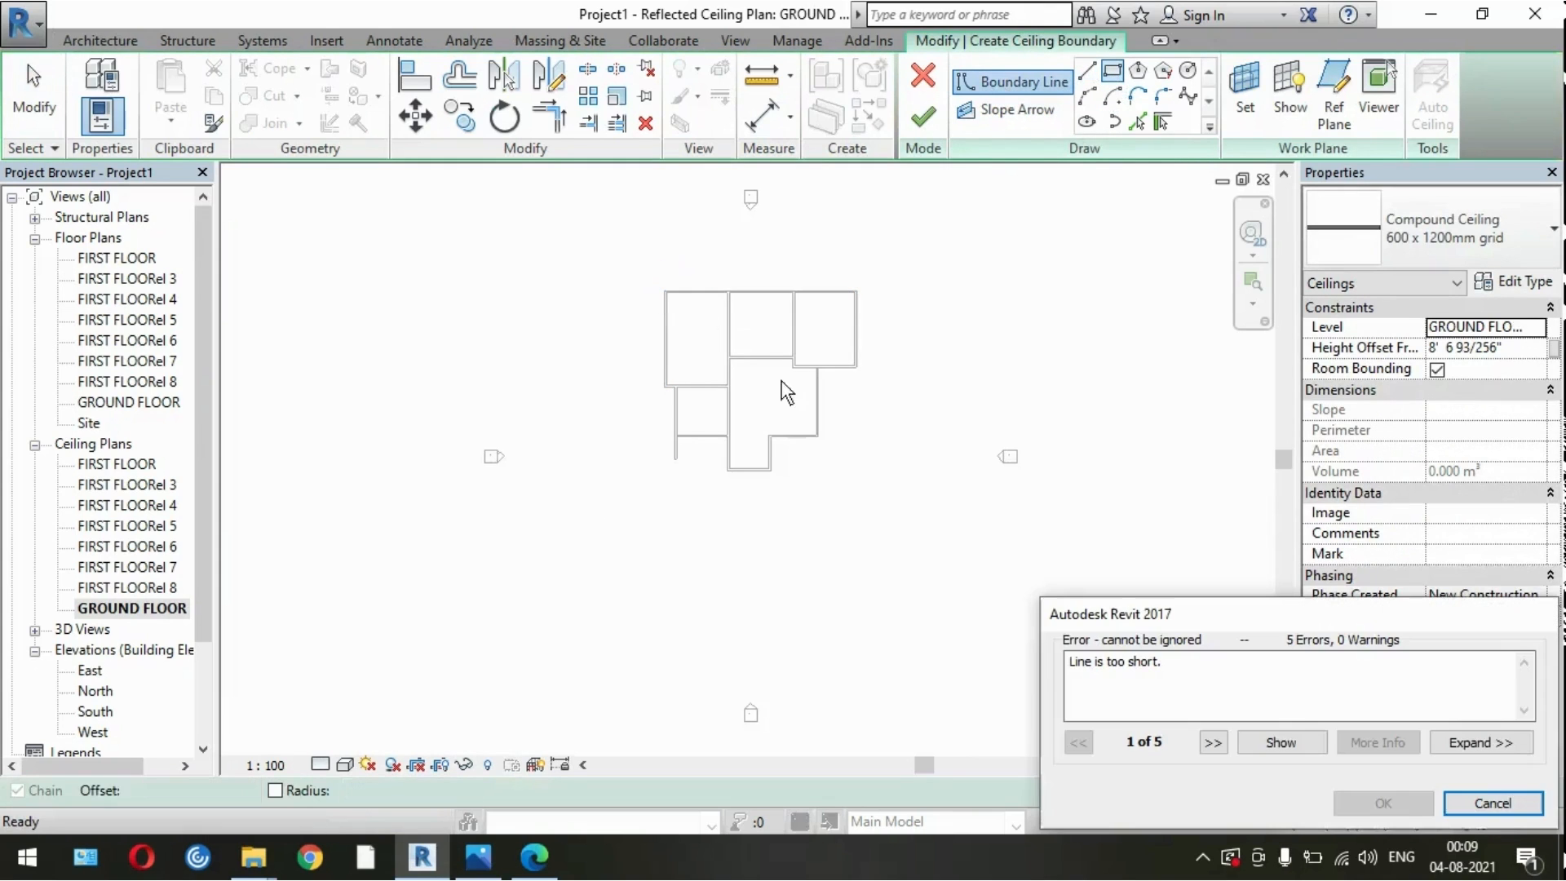
pyautogui.click(1506, 811)
pyautogui.click(1114, 72)
pyautogui.click(650, 277)
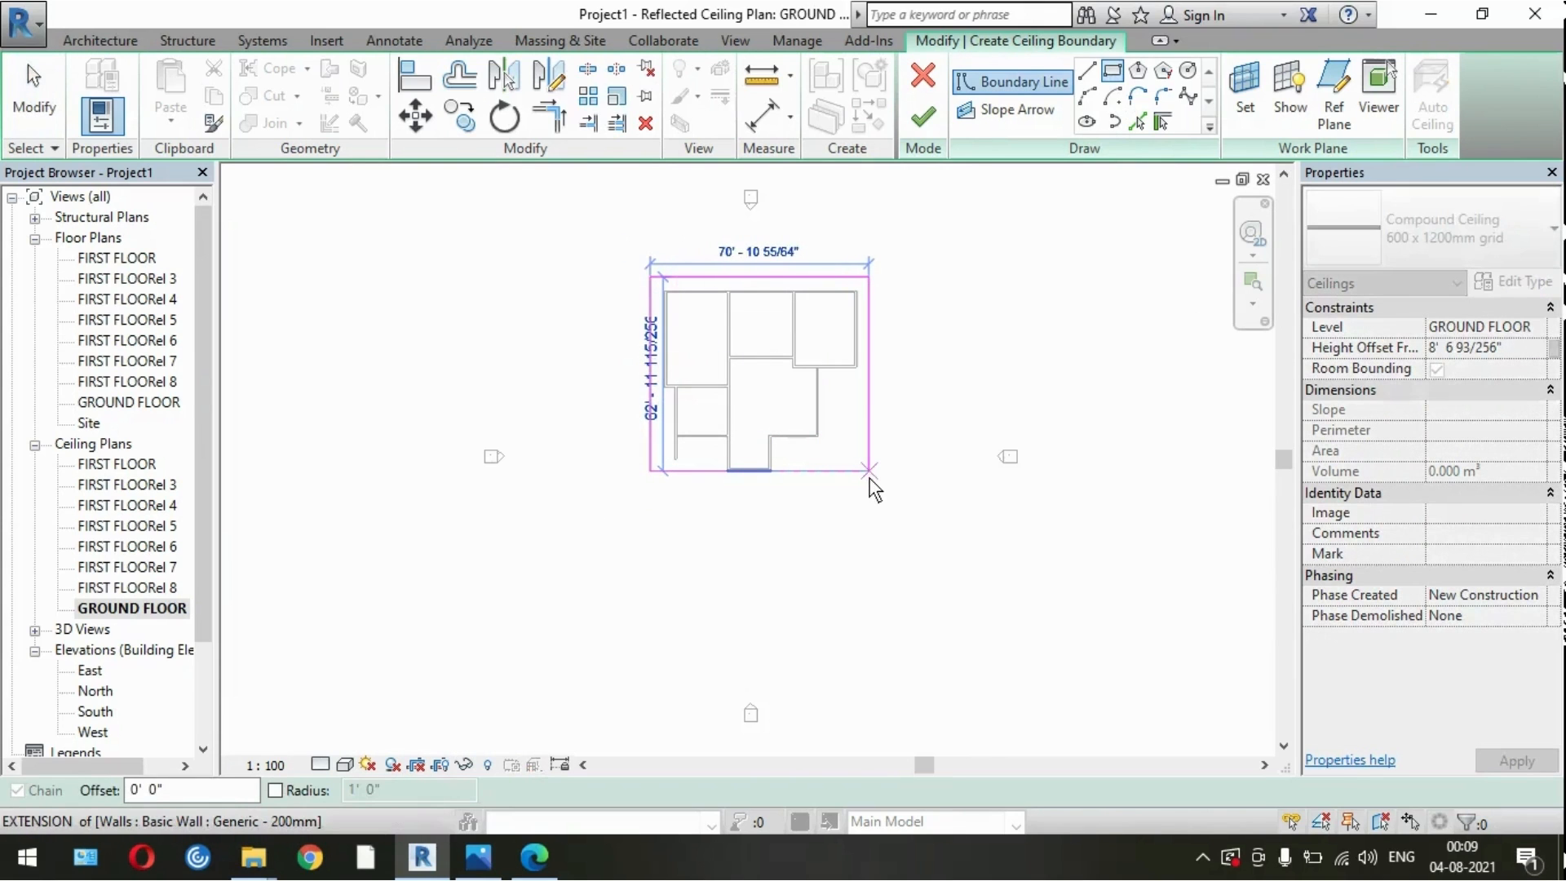
pyautogui.click(869, 448)
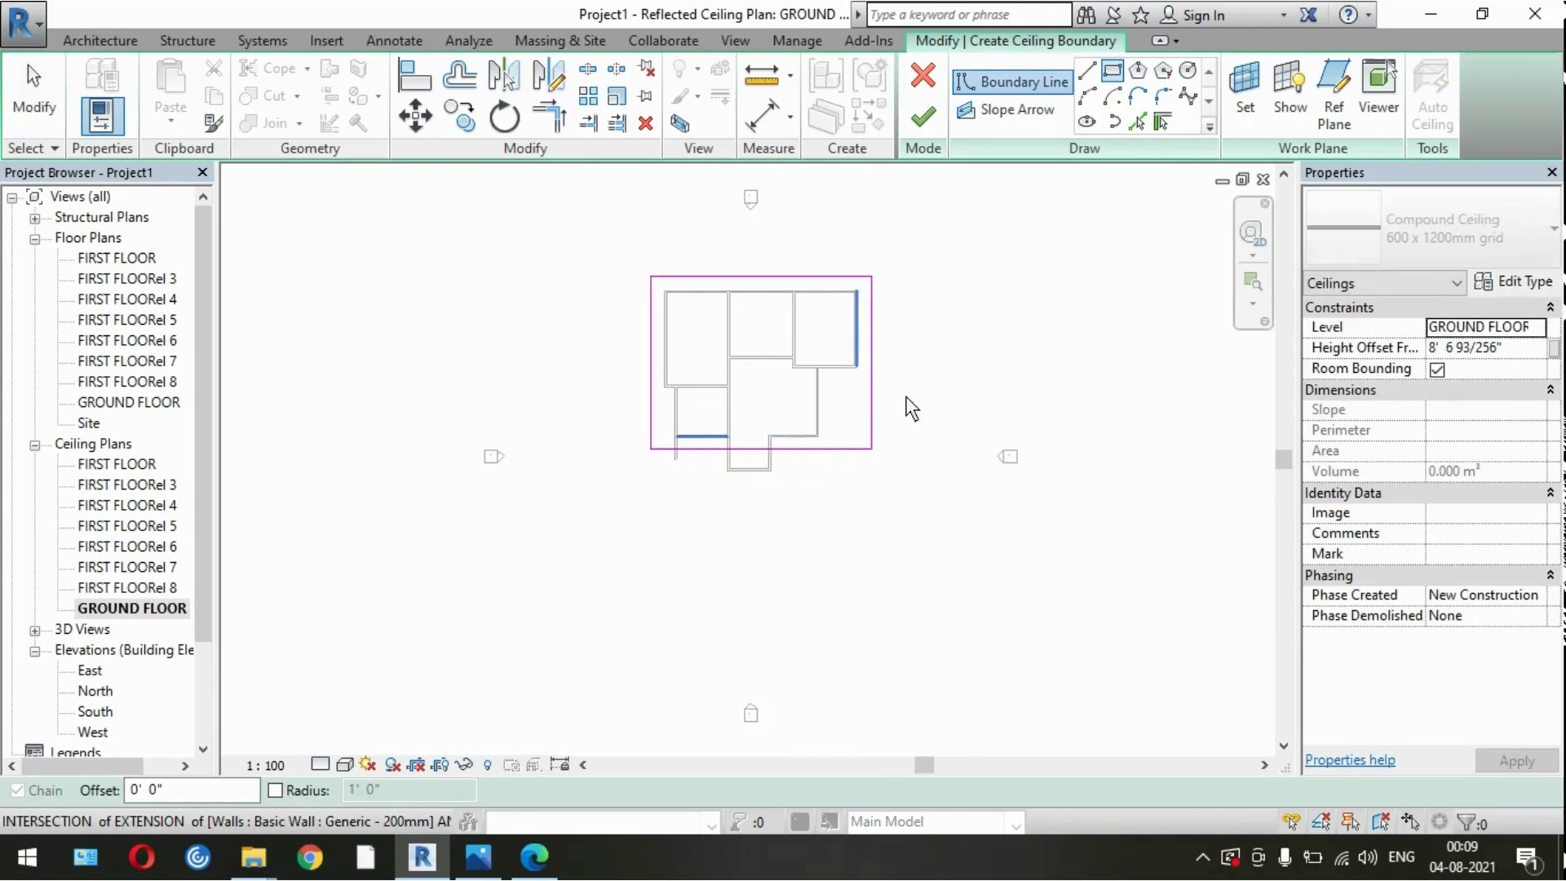
pyautogui.press('Escape')
pyautogui.press('Escape')
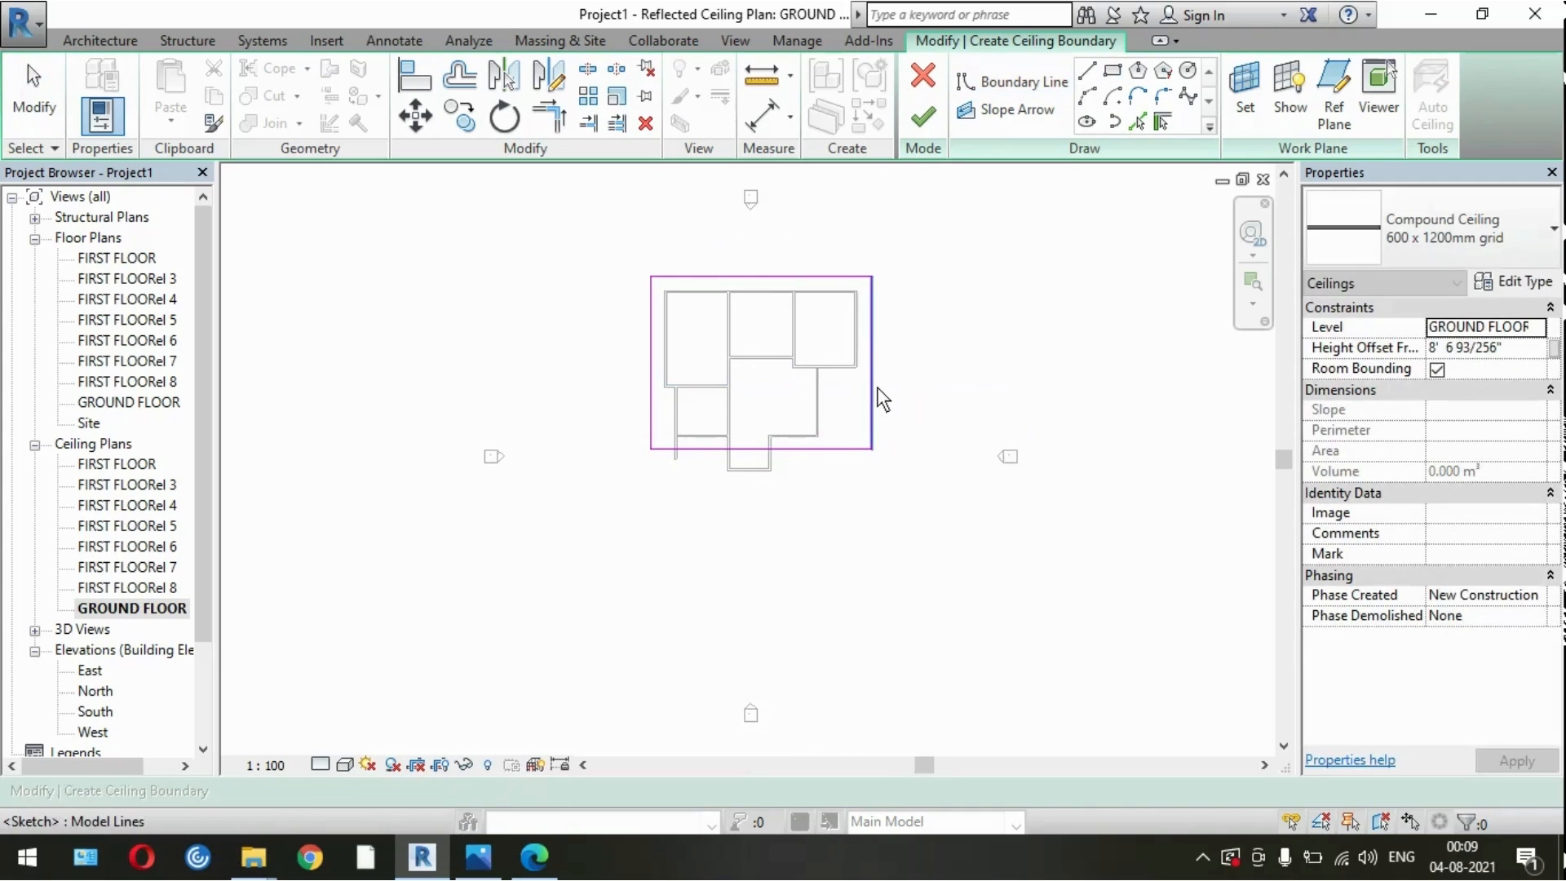
# Step: Set the ceiling boundary's right edge 5'-0" away from the outer wall of the right-hand room
pyautogui.scroll(3, 880, 388)
pyautogui.click(863, 425)
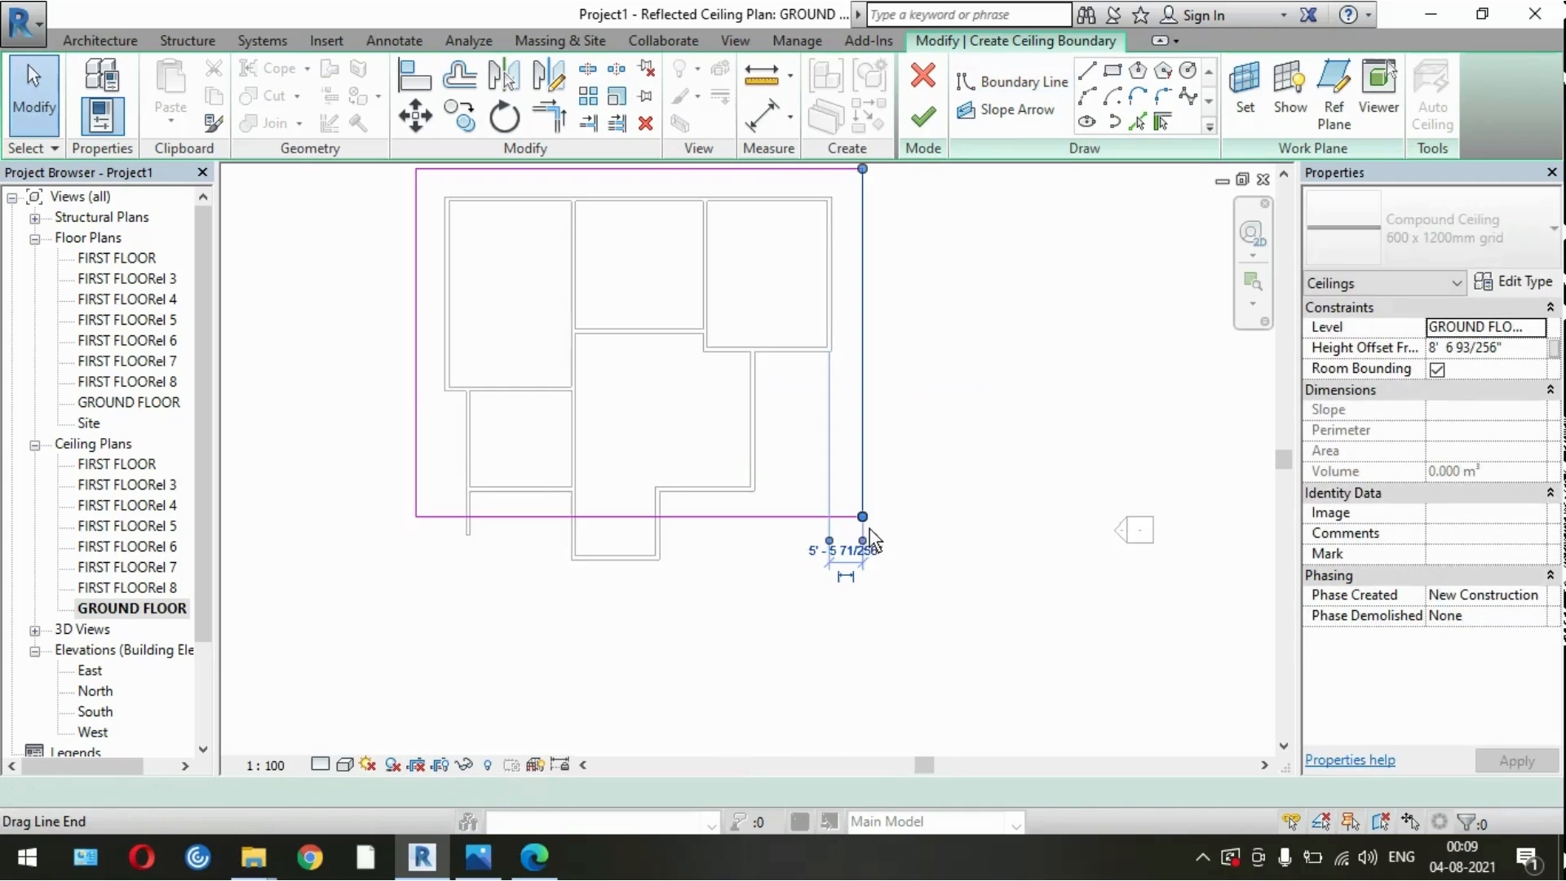
pyautogui.click(1003, 377)
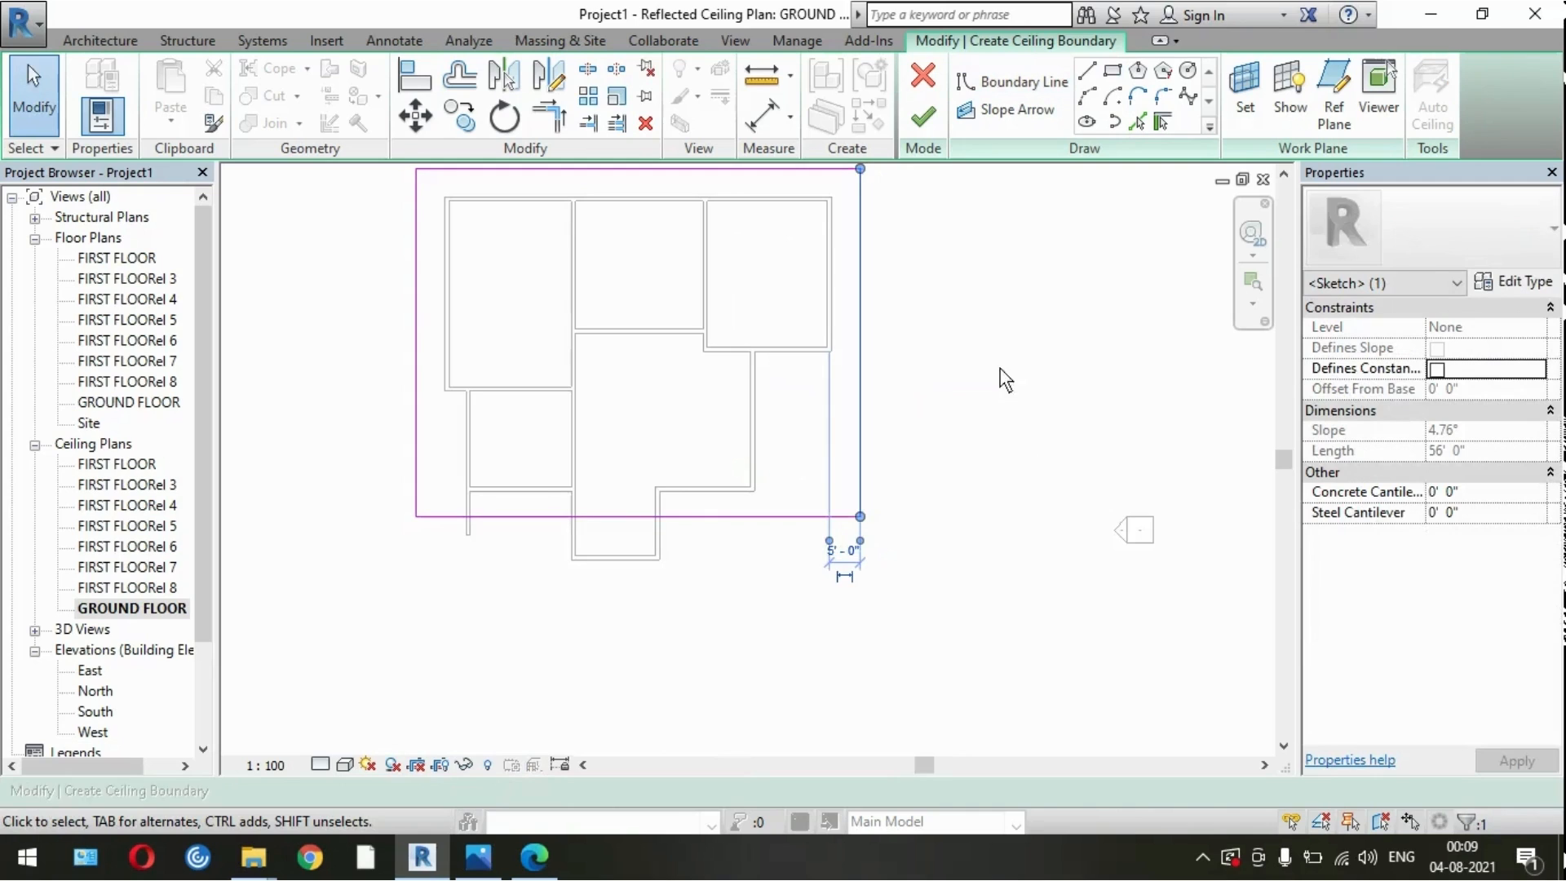
pyautogui.click(588, 70)
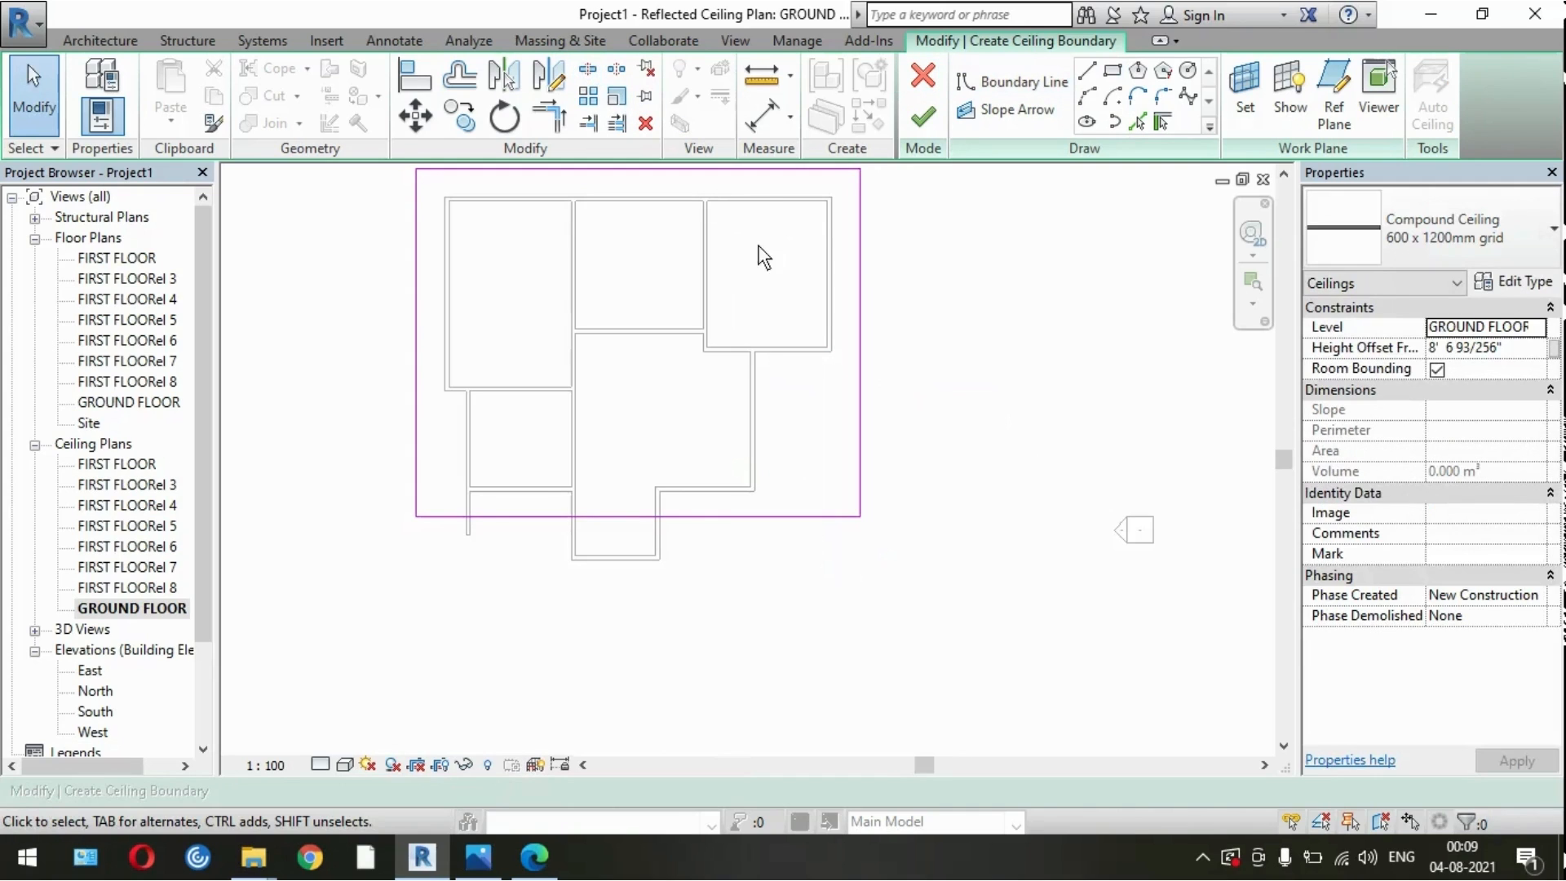
# Step: Split the ceiling boundary's right and front edges at the notch below the right-hand room and delete the two segments forming the outer corner
pyautogui.click(859, 361)
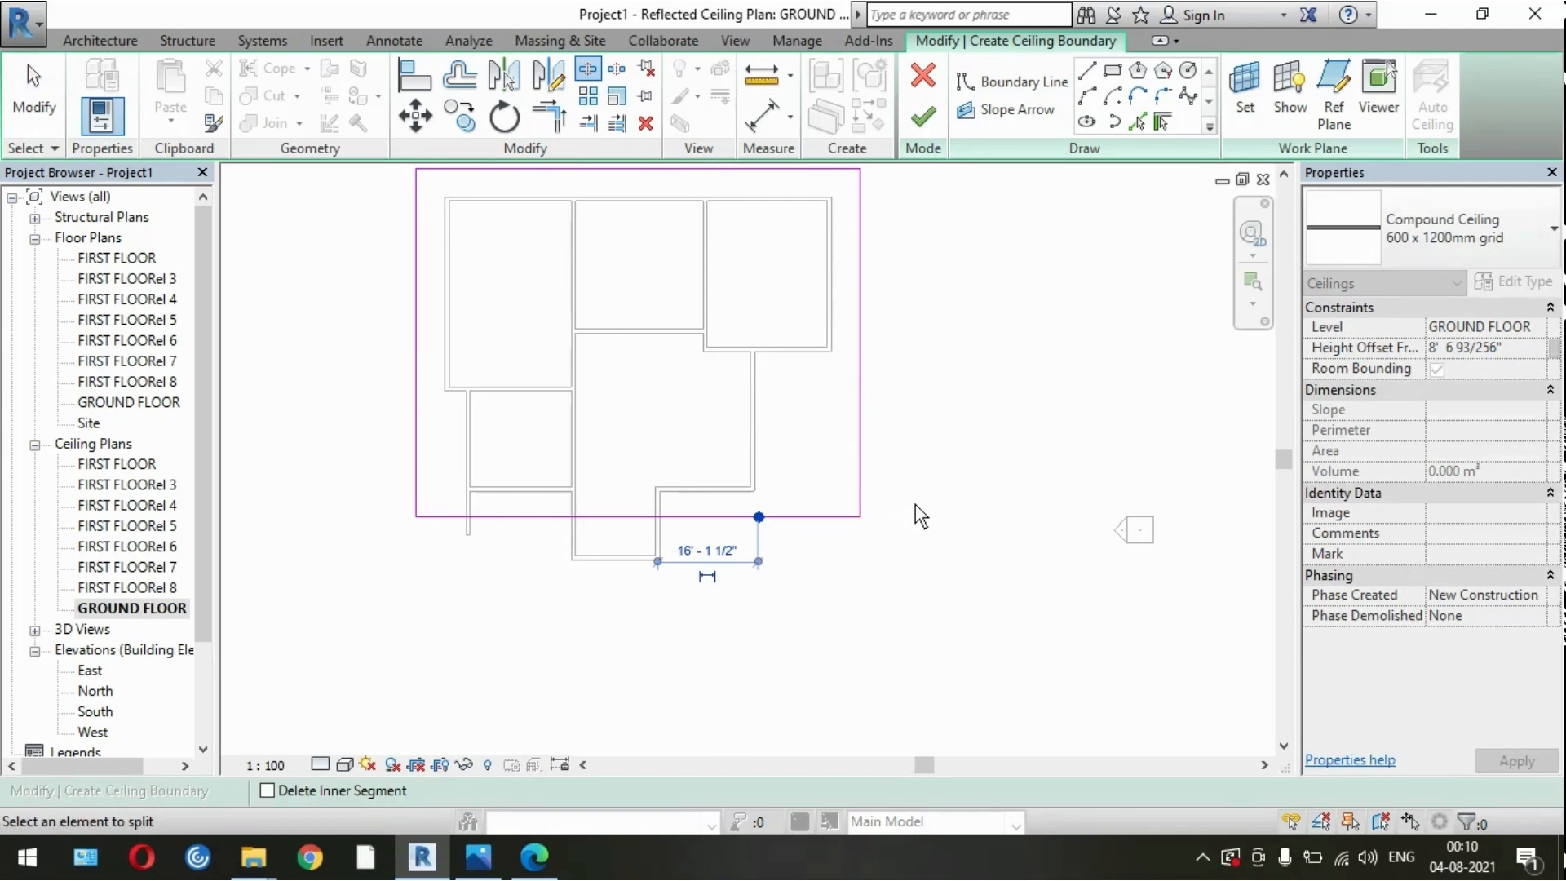
pyautogui.press('Escape')
pyautogui.click(861, 429)
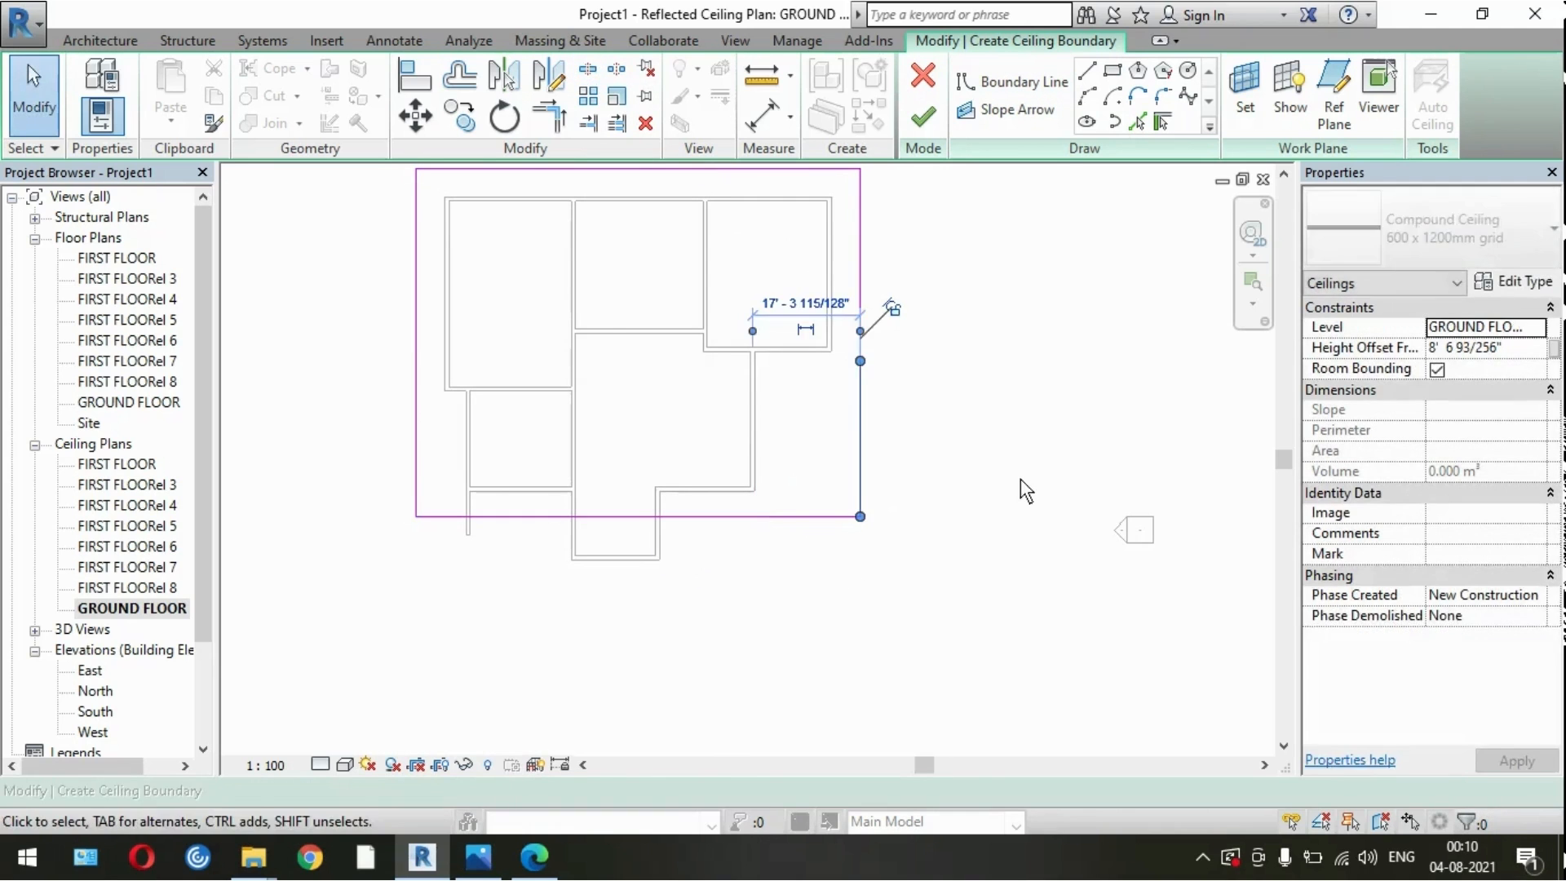
pyautogui.press('Delete')
pyautogui.click(827, 523)
pyautogui.press('Delete')
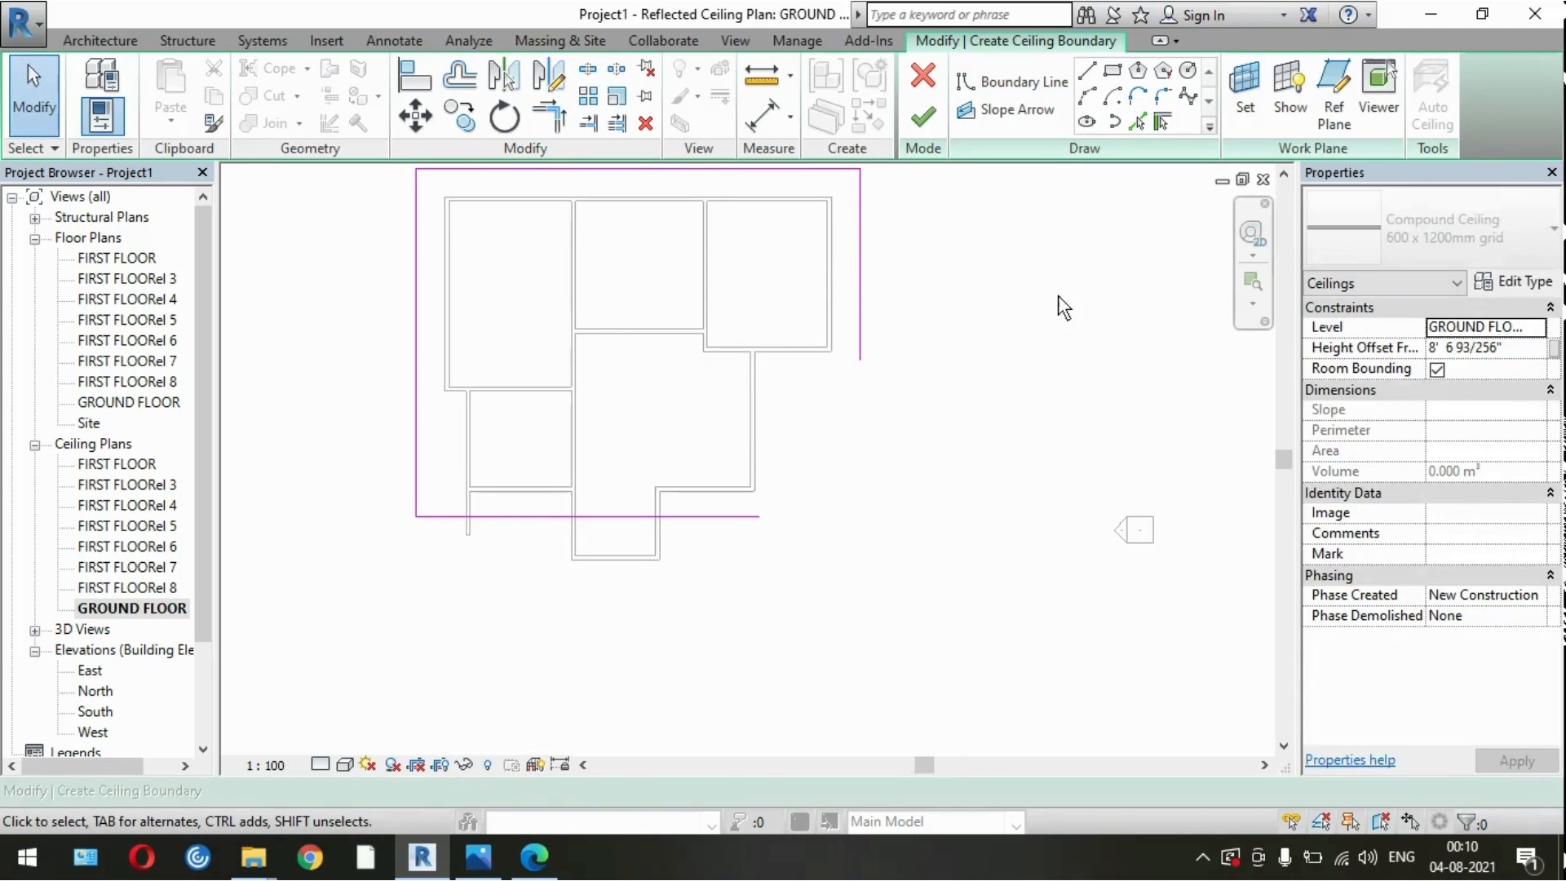
# Step: Draw two boundary lines that step the ceiling inward below the right-hand room and run forward just outside the hall's outer wall
pyautogui.click(1087, 71)
pyautogui.click(859, 360)
pyautogui.click(769, 361)
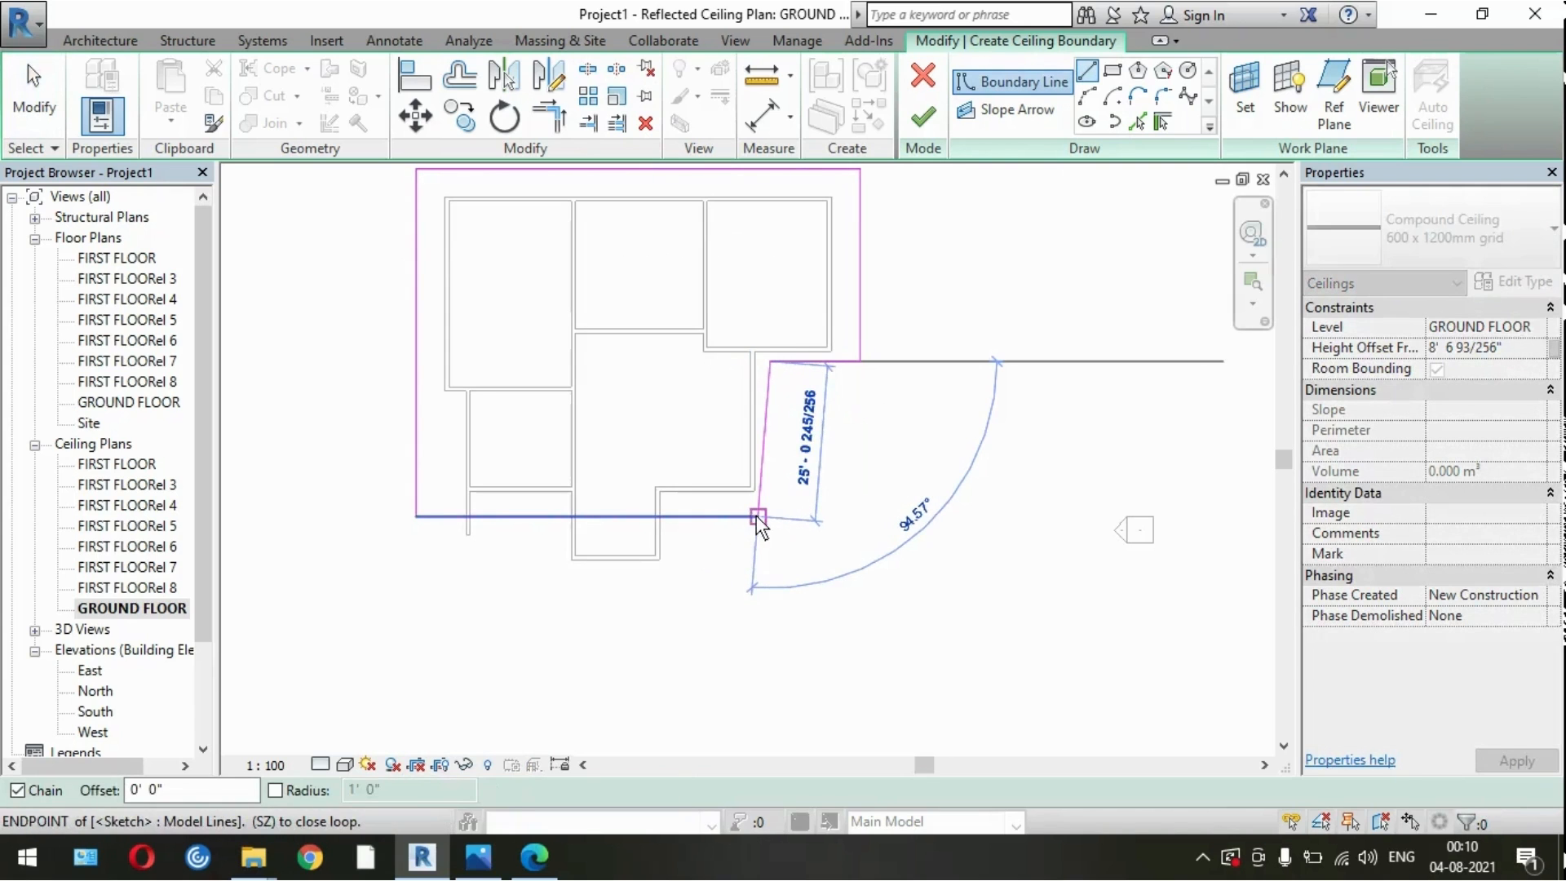
pyautogui.click(898, 584)
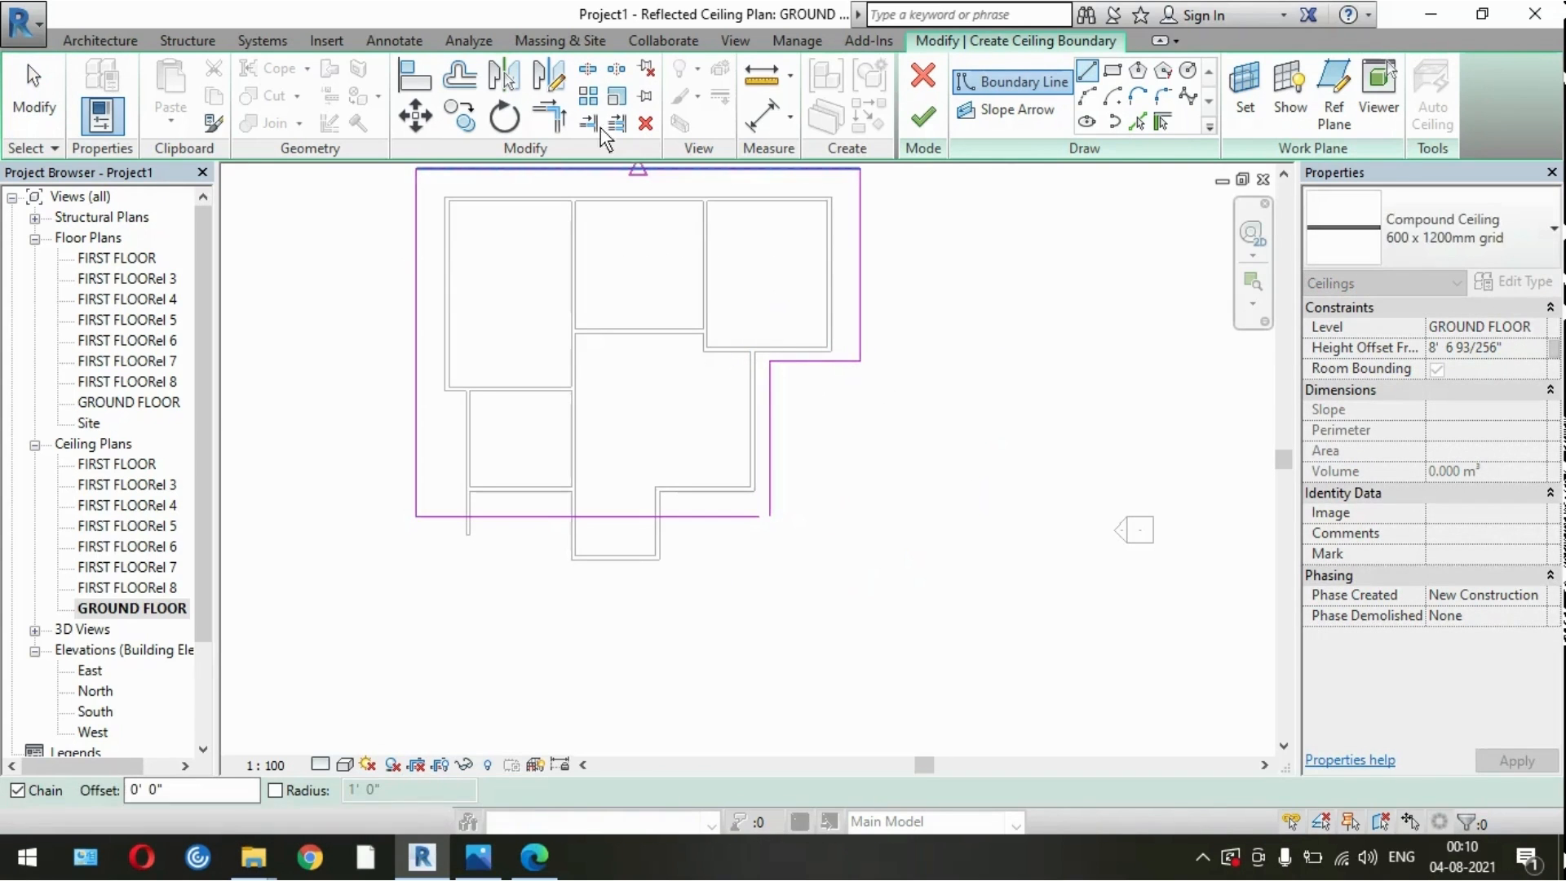
# Step: Trim the new forward line and the front edge to a closed corner and finish the ceiling sketch
pyautogui.press('Escape')
pyautogui.press('Escape')
pyautogui.press('t')
pyautogui.press('r')
pyautogui.click(739, 517)
pyautogui.click(771, 503)
pyautogui.click(923, 119)
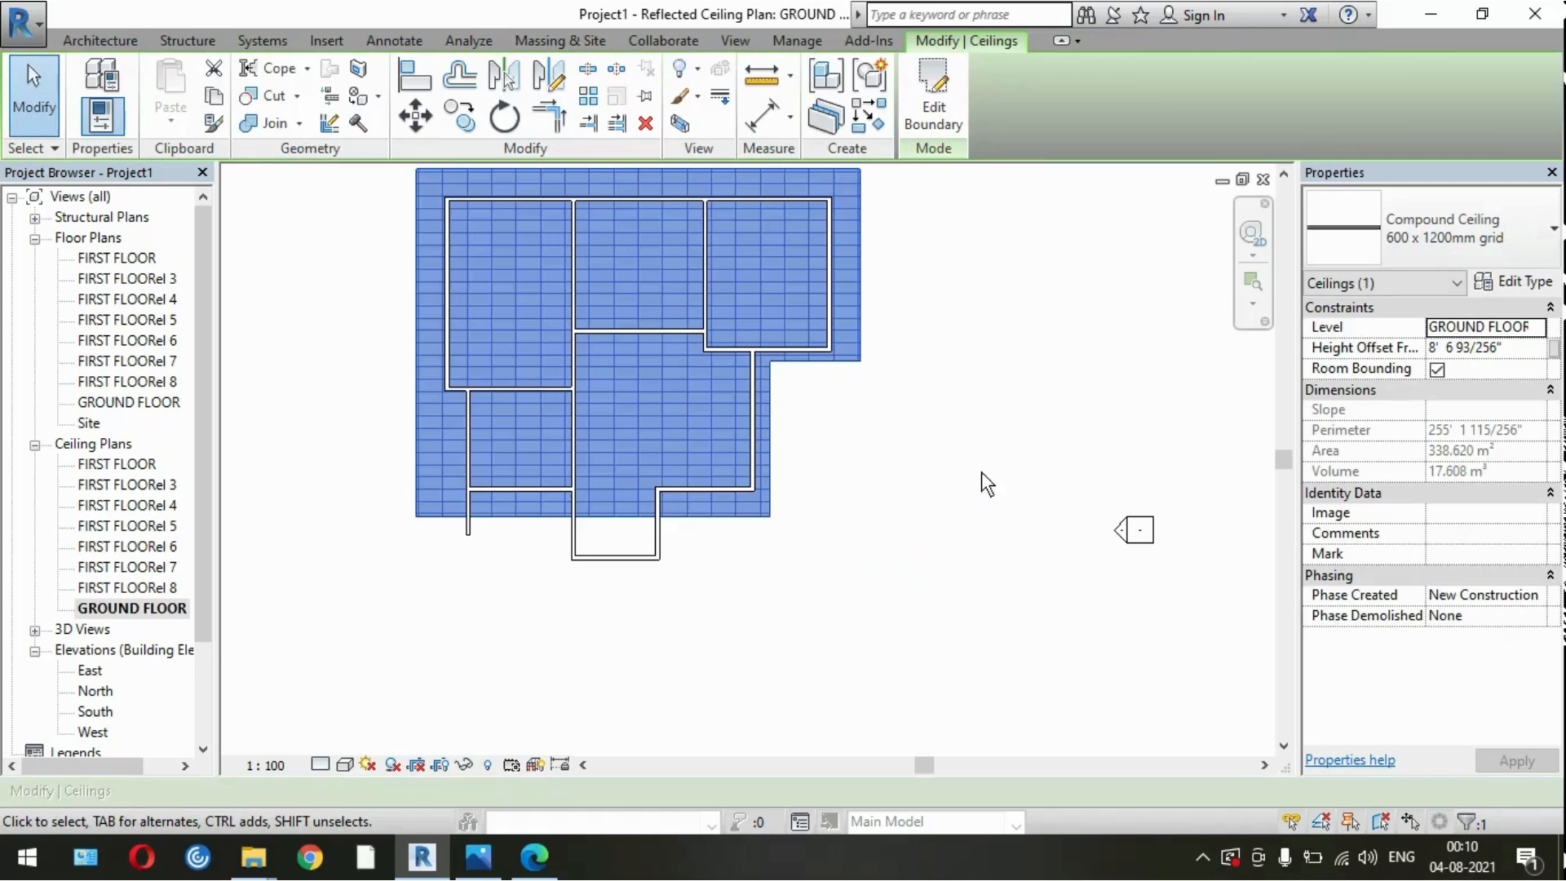
# Step: In the front-facing 3D view, raise the ceiling to the wall tops with a height offset of 10' 0 93/256"
pyautogui.click(978, 473)
pyautogui.click(734, 41)
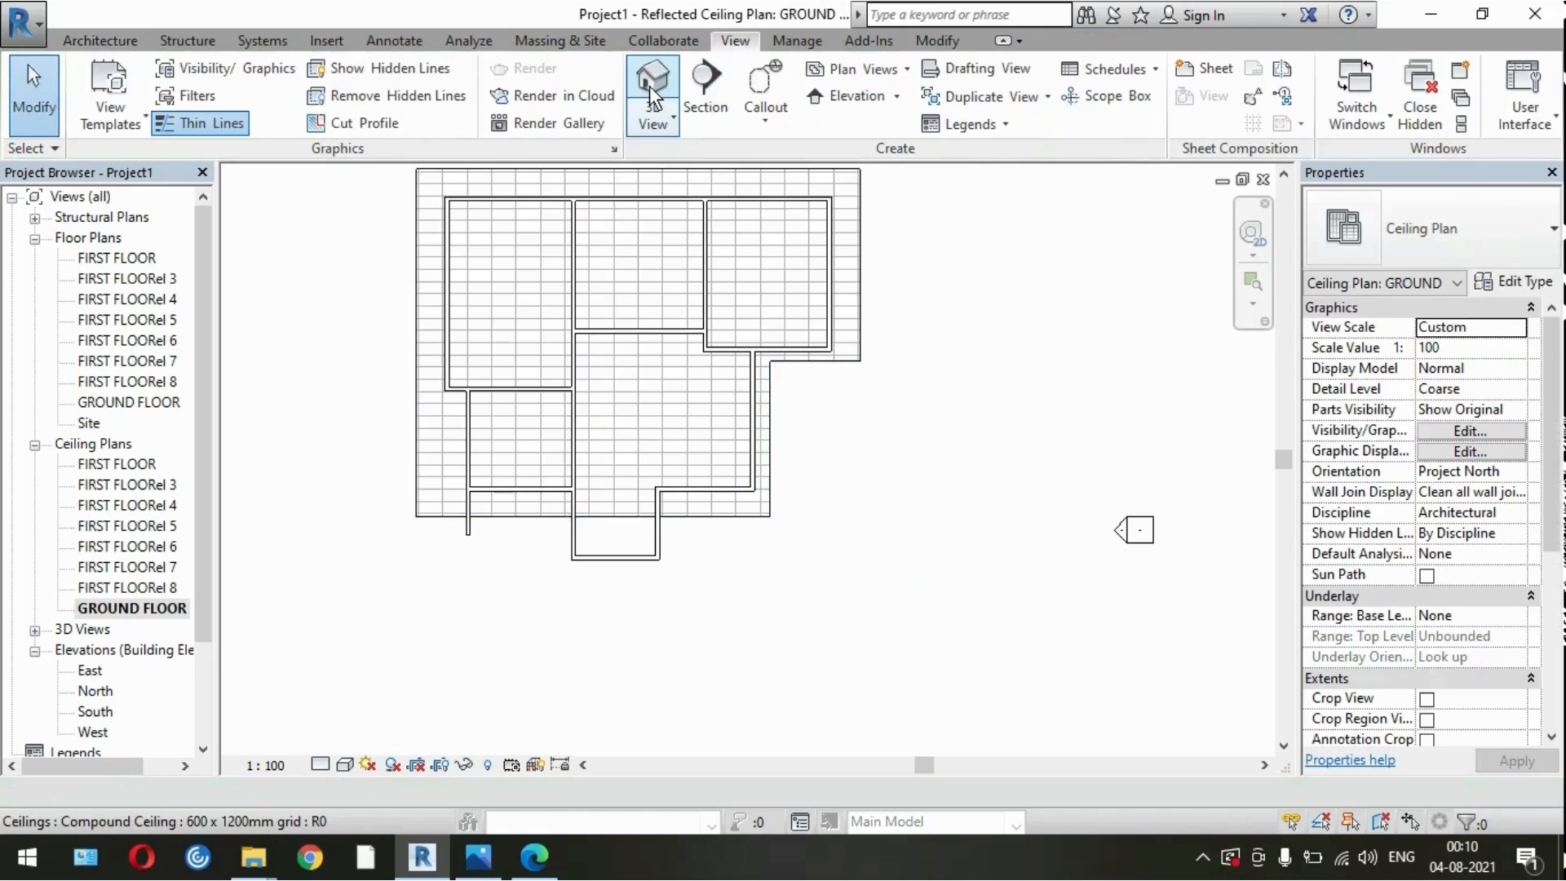
pyautogui.click(651, 86)
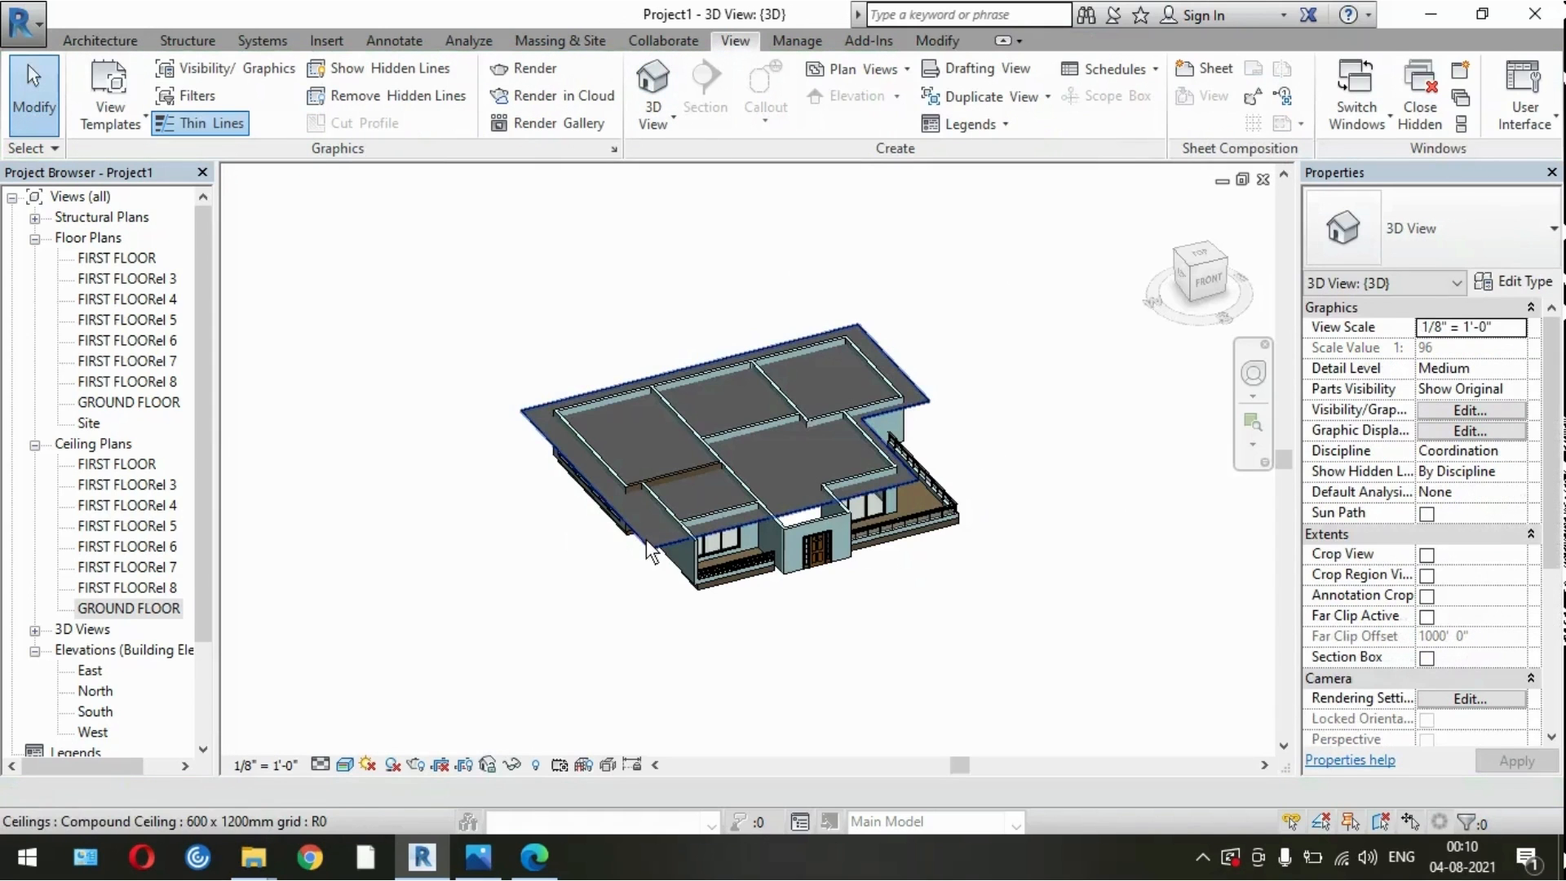
pyautogui.click(1207, 279)
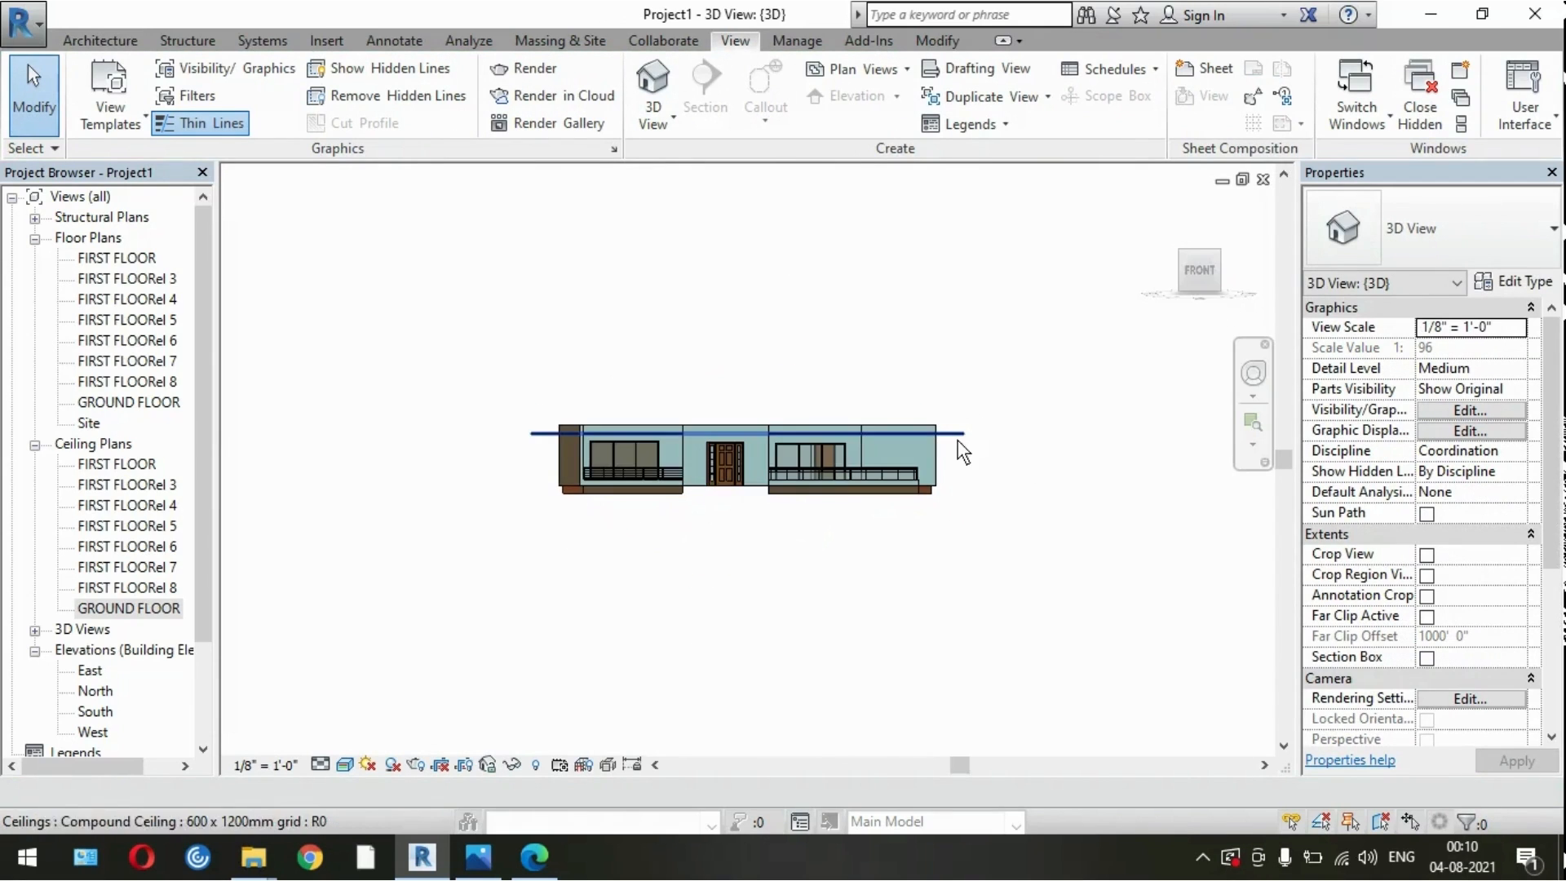
pyautogui.doubleClick(961, 432)
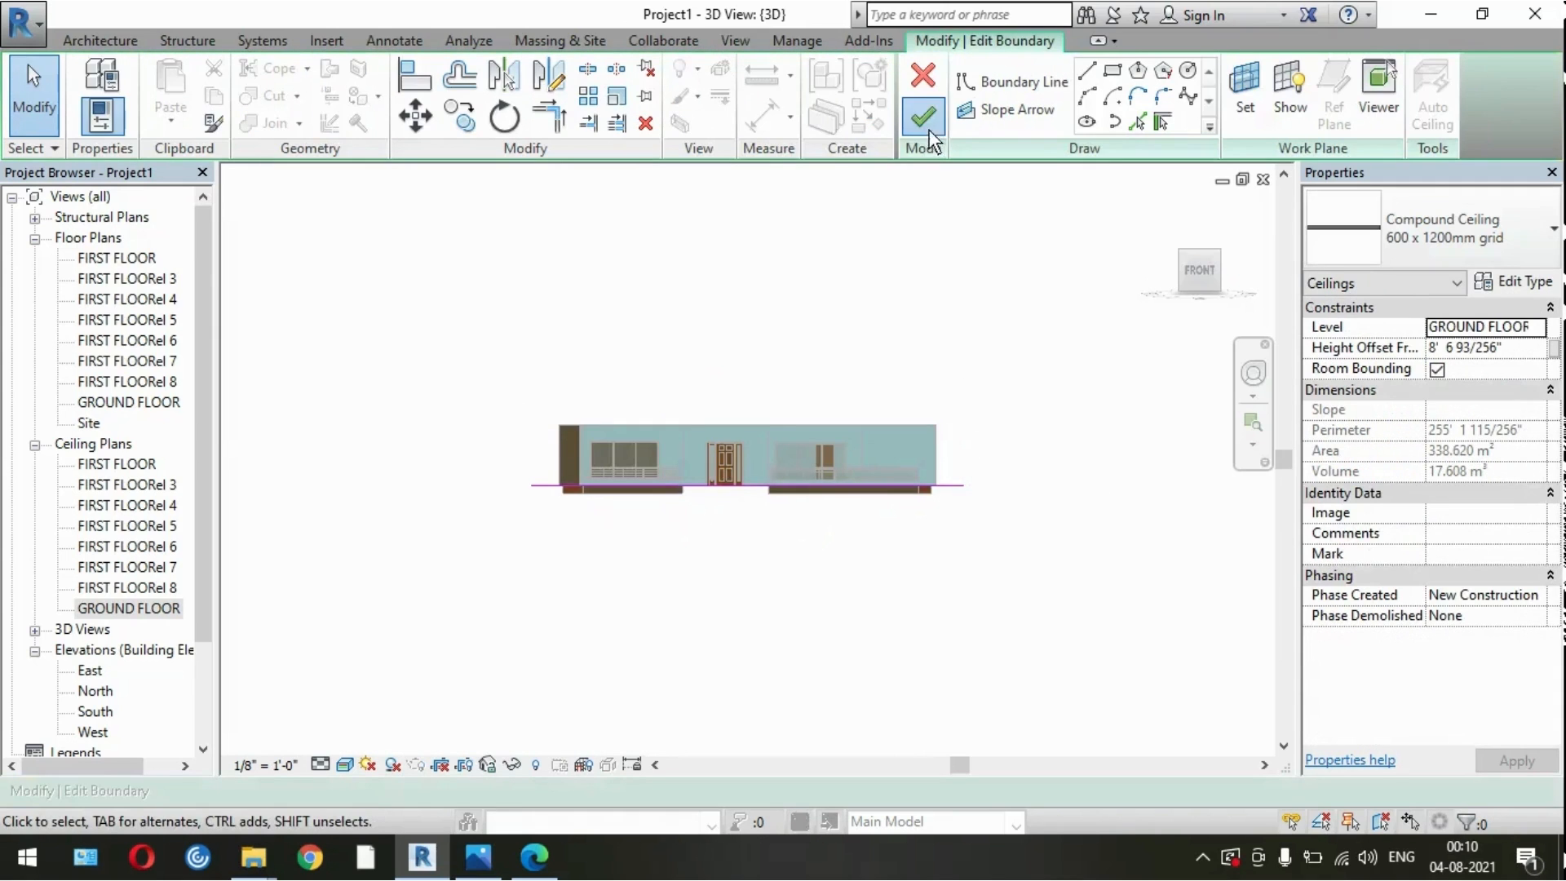
pyautogui.click(923, 117)
pyautogui.scroll(2, 967, 429)
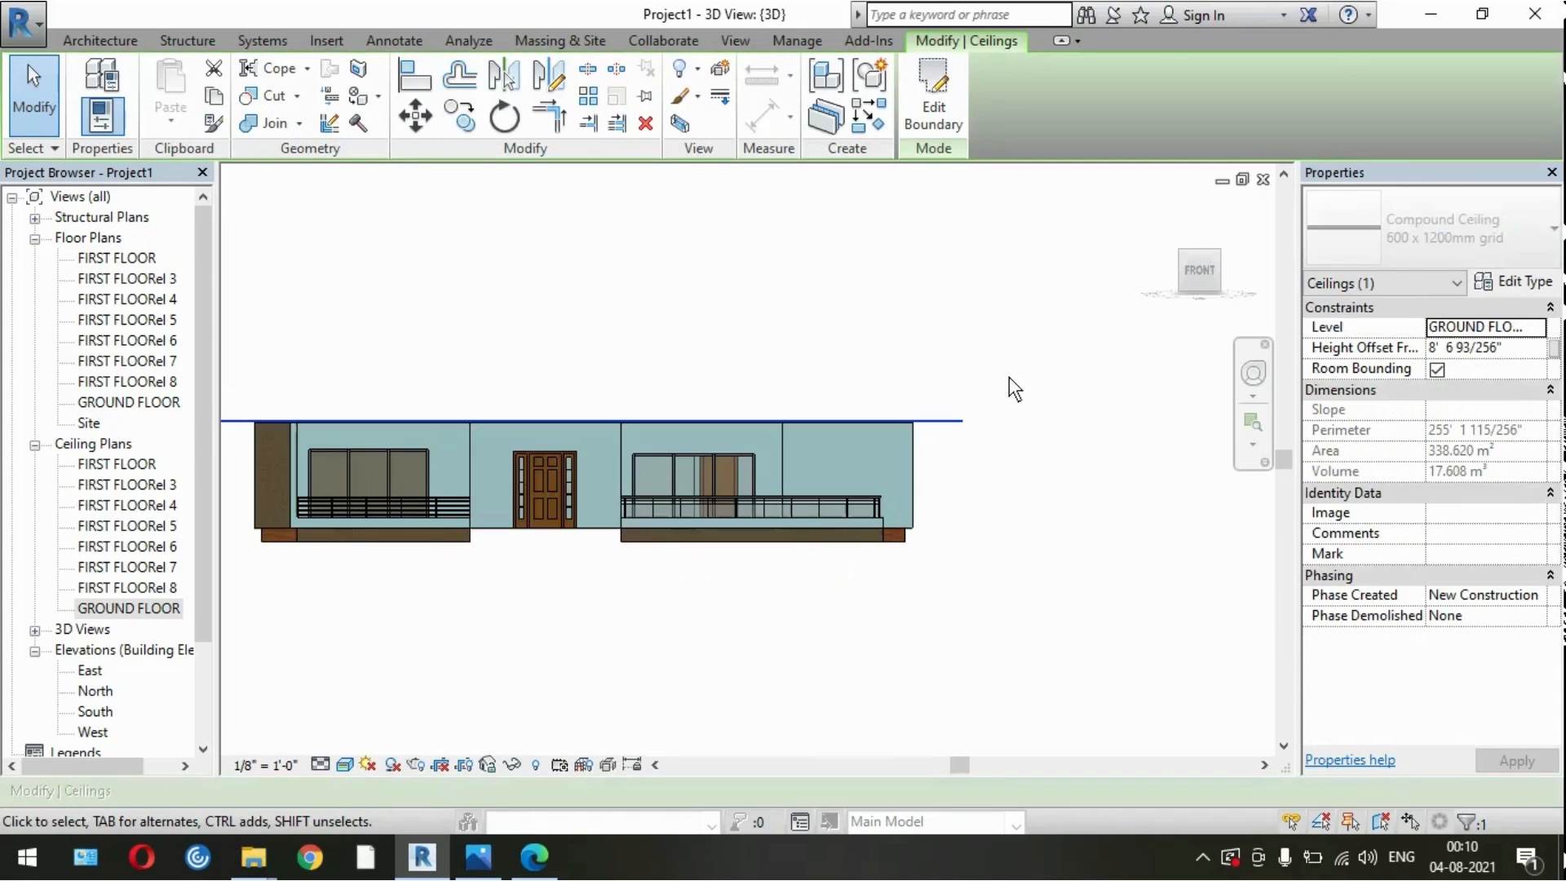
pyautogui.click(1001, 344)
# Step: Edit the ceiling boundary from above, split its front edge on both sides of the entrance bay and delete the segment between
pyautogui.keyDown('shift'); pyautogui.moveTo(1001, 344); pyautogui.dragTo(934, 228, button='middle'); pyautogui.keyUp('shift')
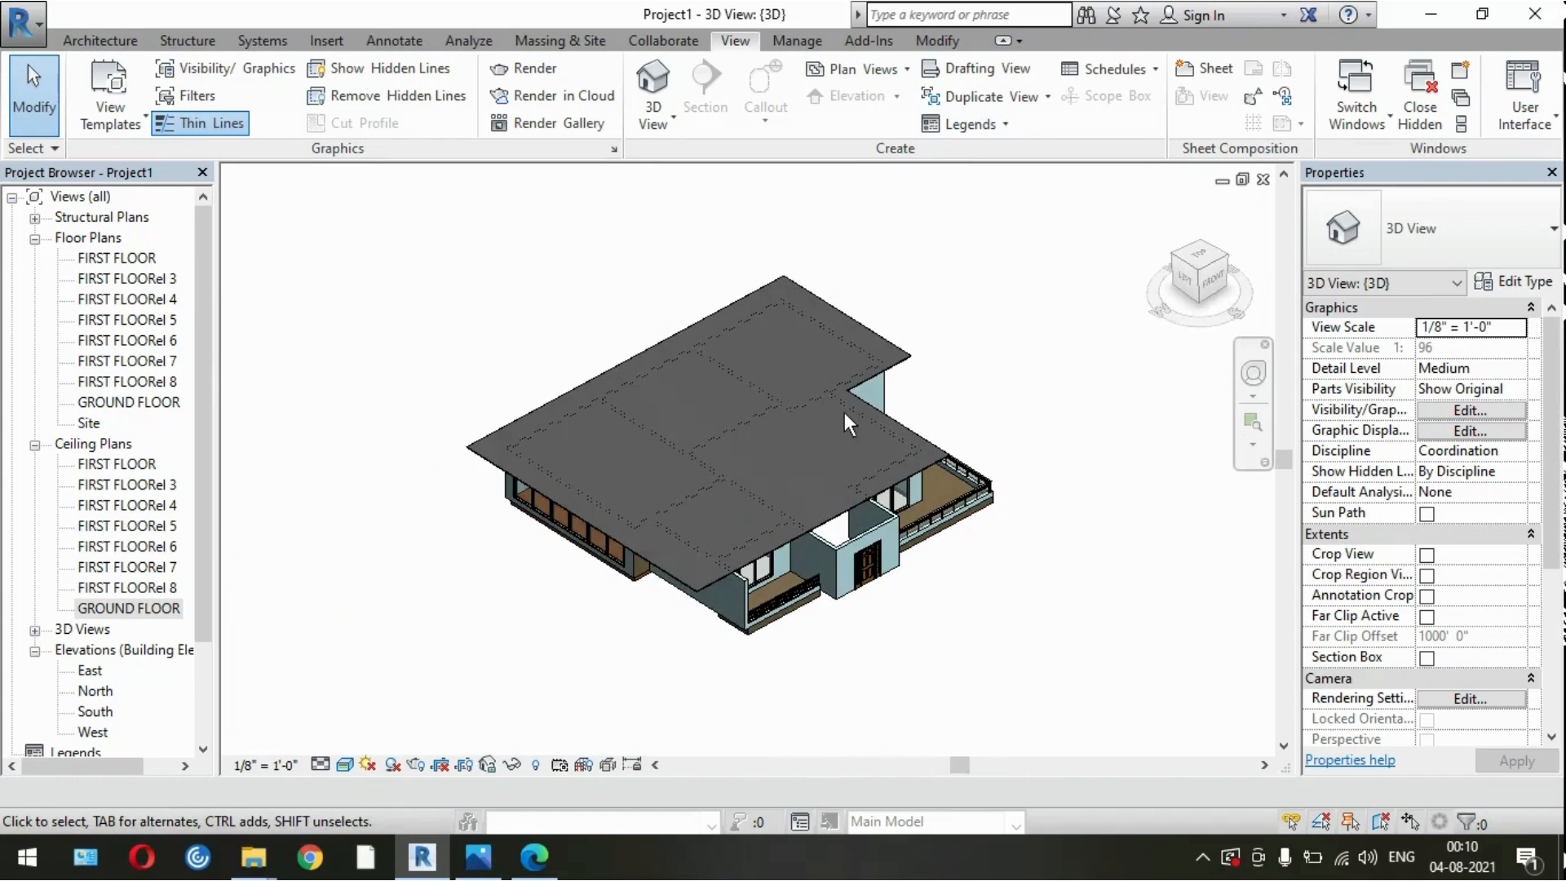
pyautogui.click(891, 344)
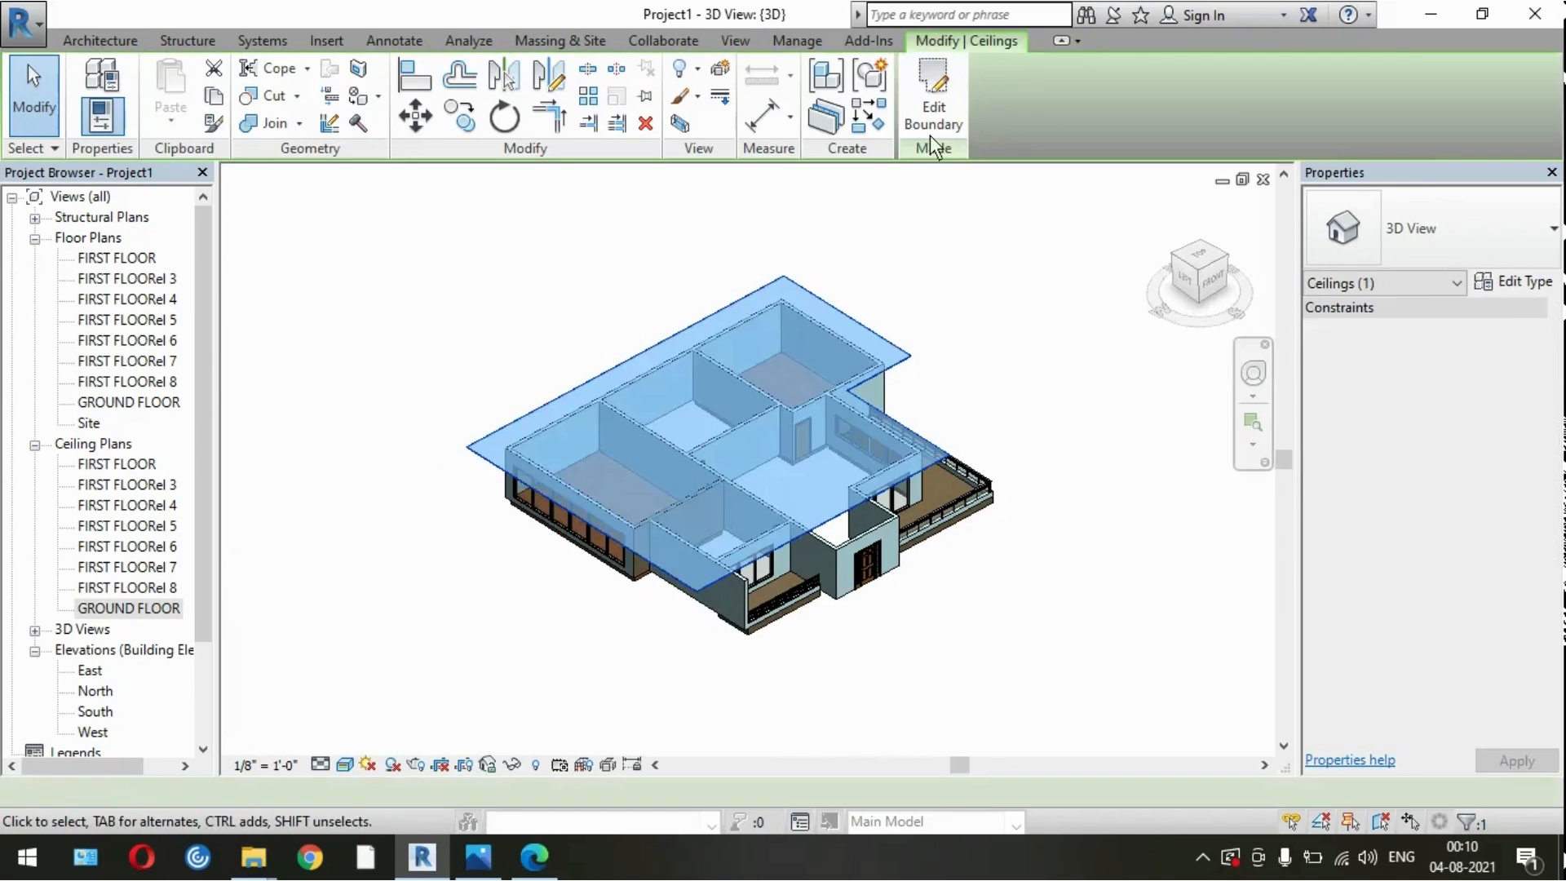
pyautogui.click(930, 116)
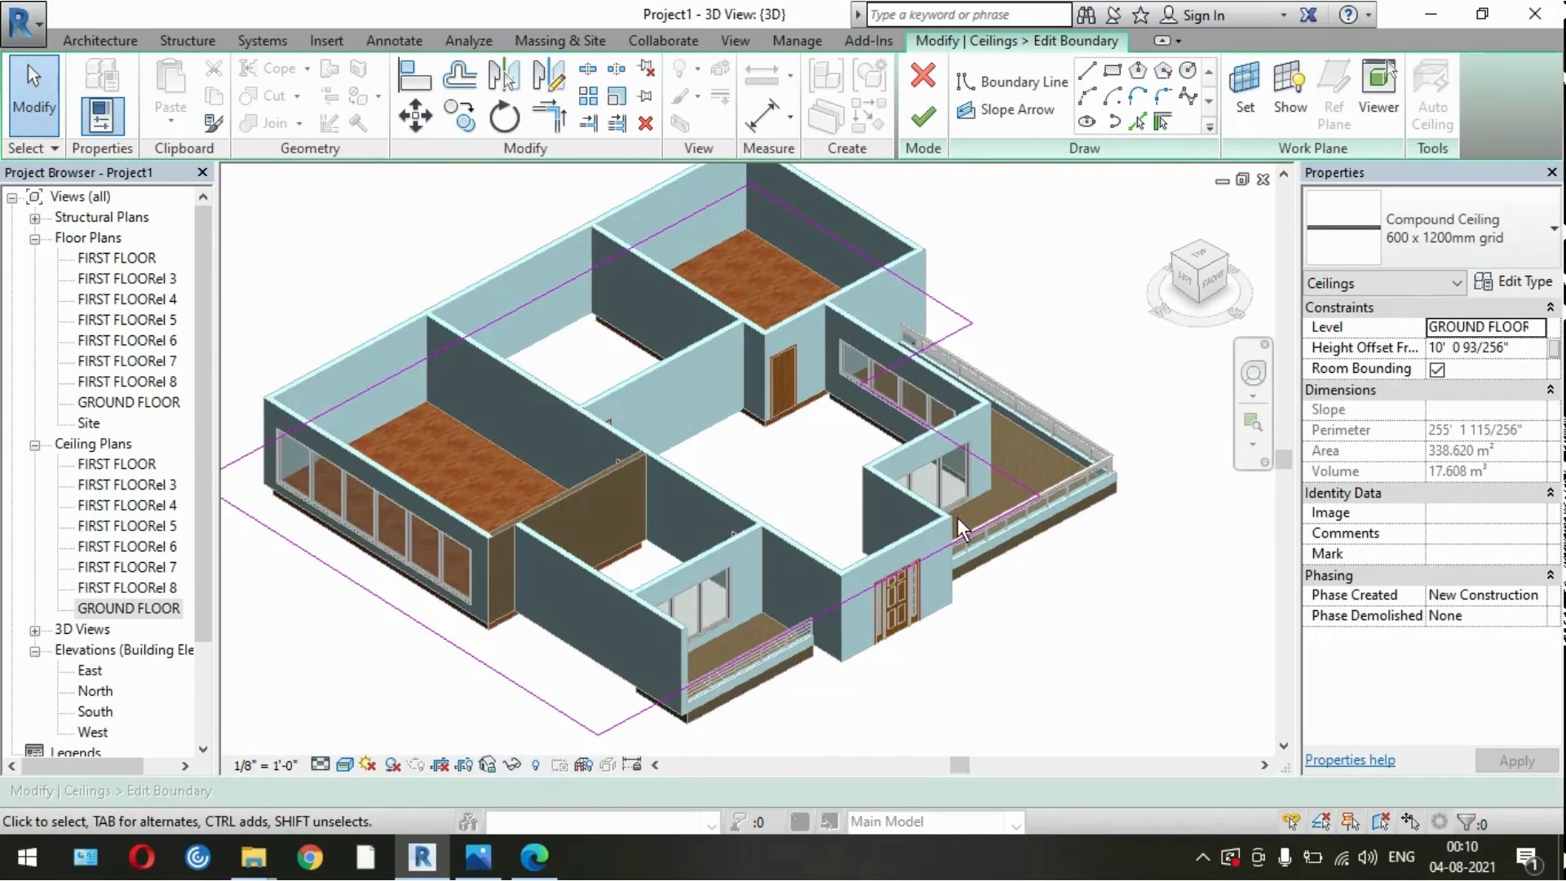
pyautogui.click(1196, 257)
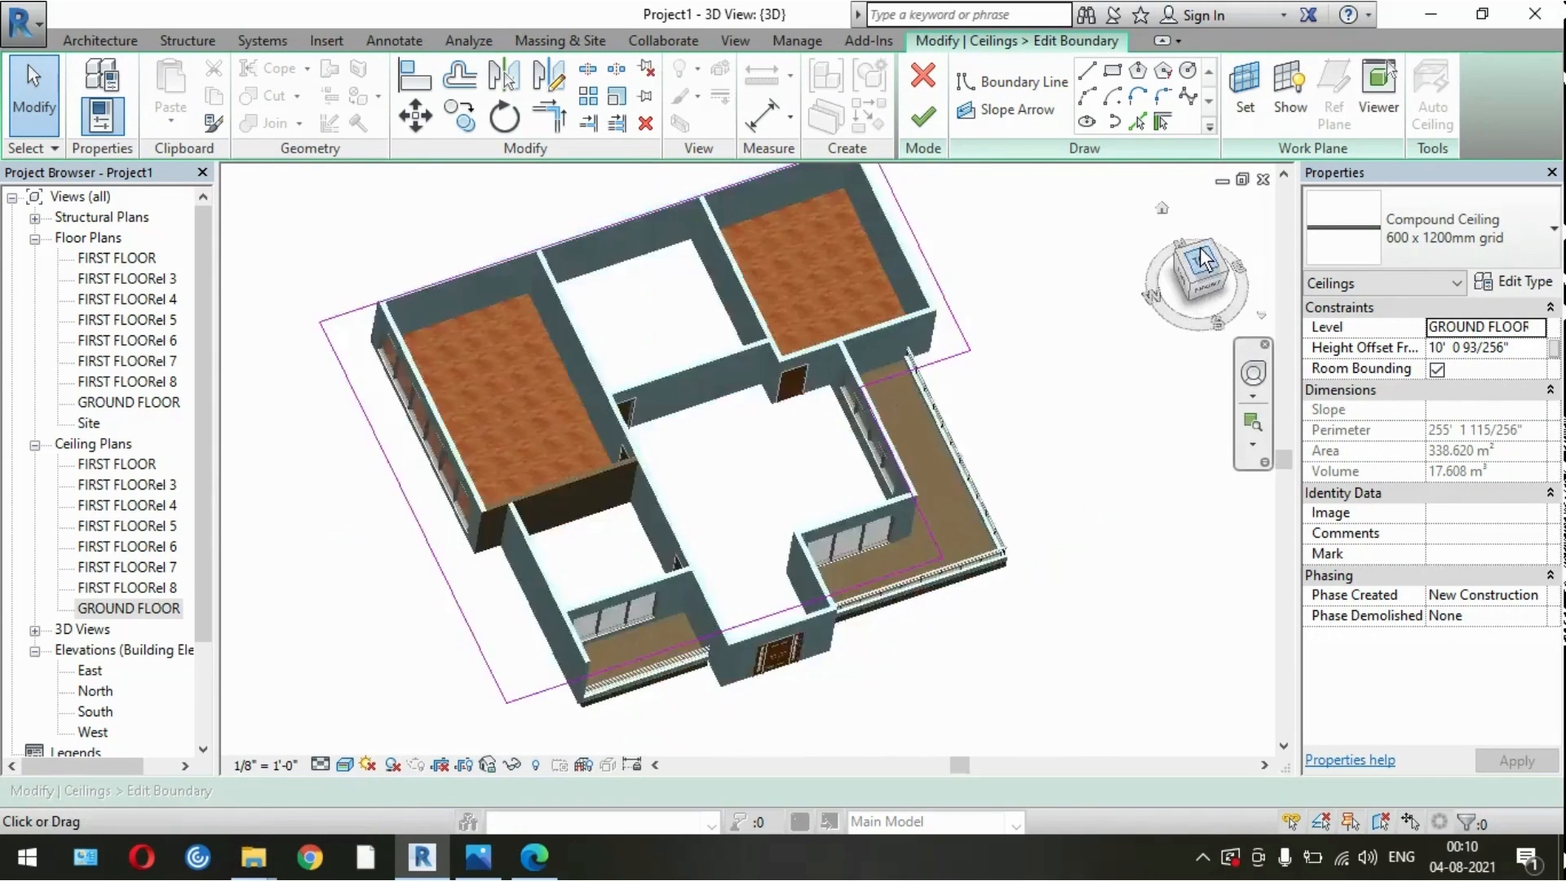
pyautogui.click(578, 70)
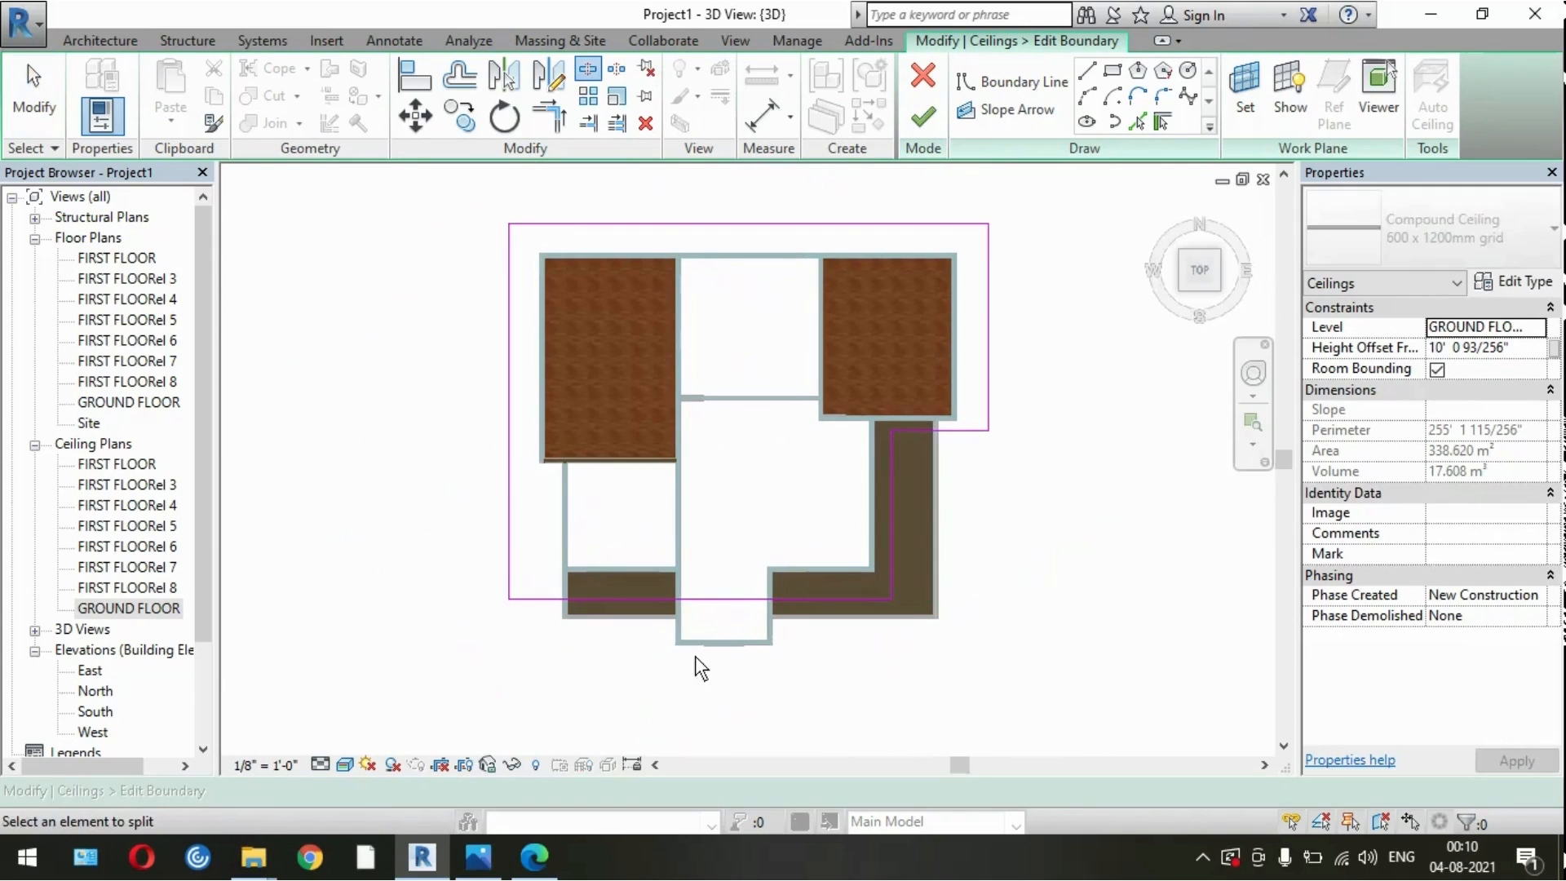
pyautogui.click(673, 596)
pyautogui.click(785, 601)
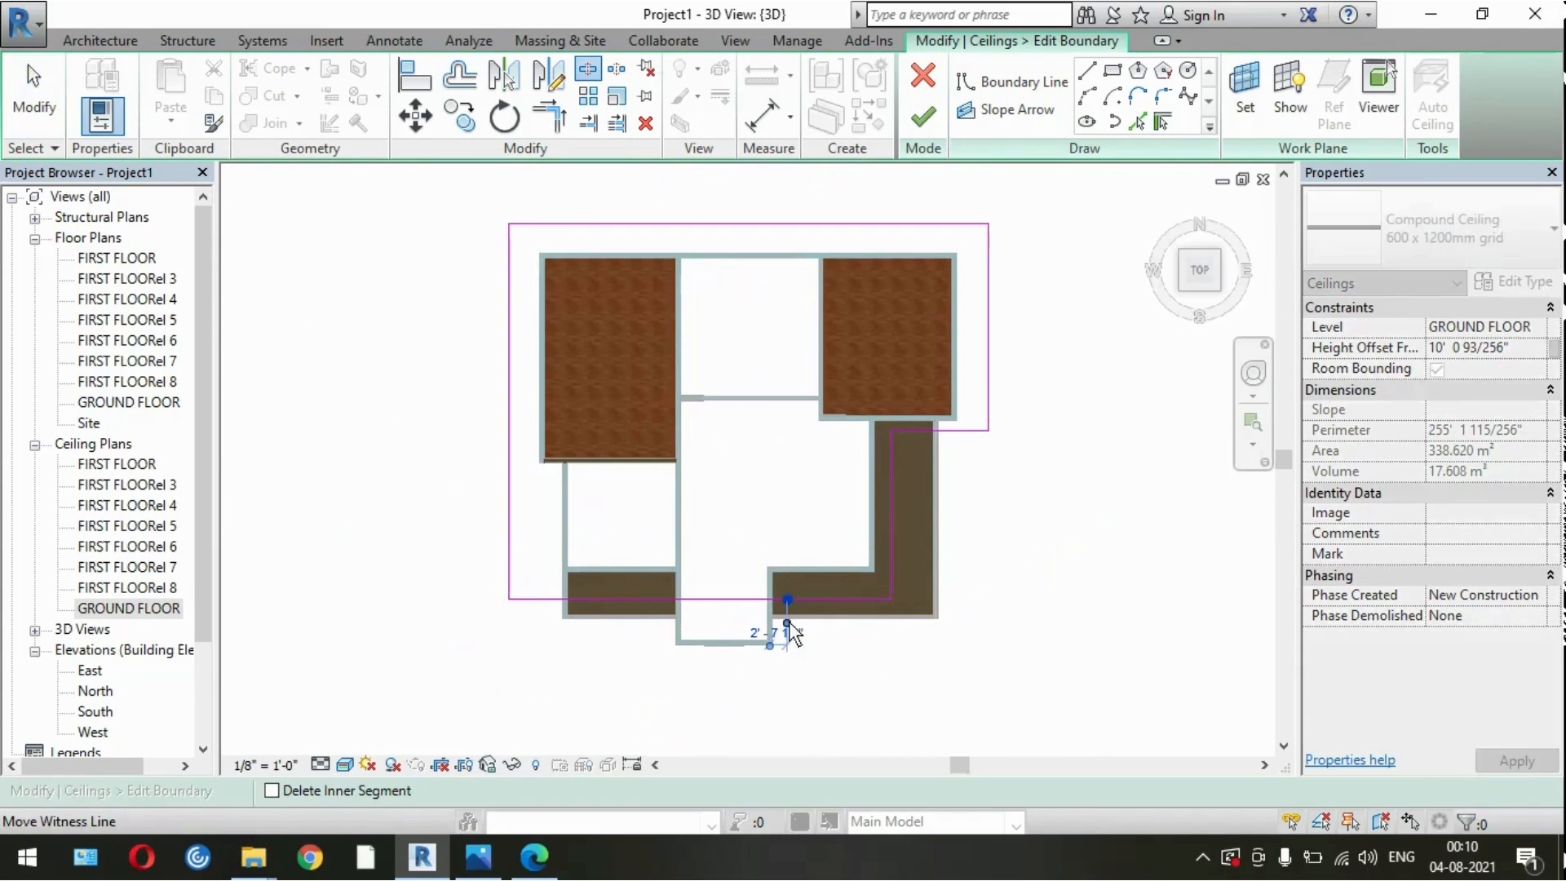
pyautogui.press('Escape')
pyautogui.click(735, 600)
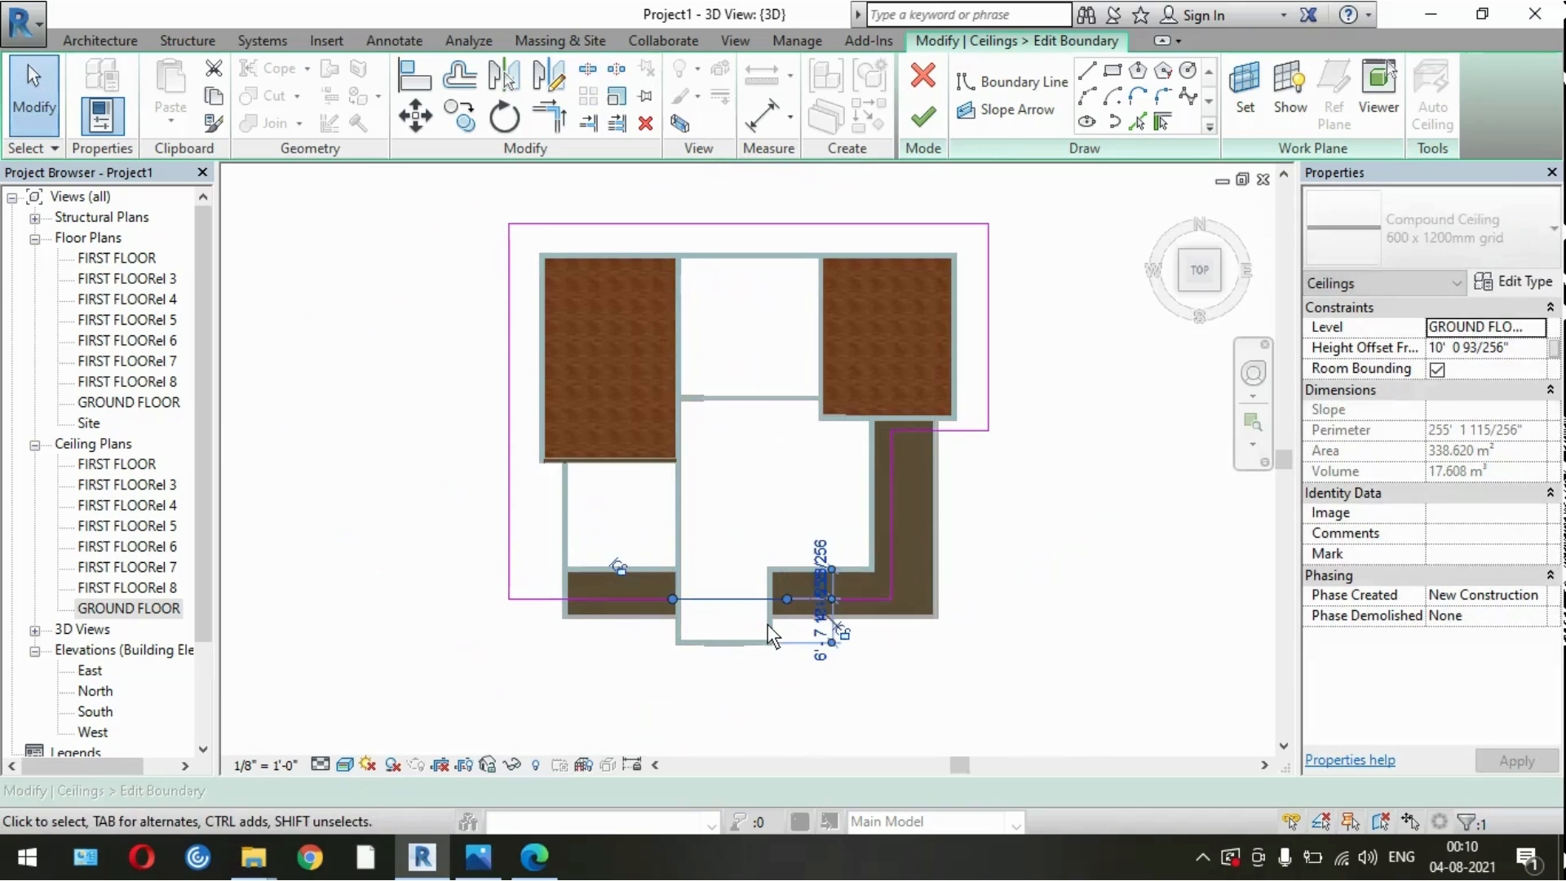
pyautogui.scroll(5, 689, 657)
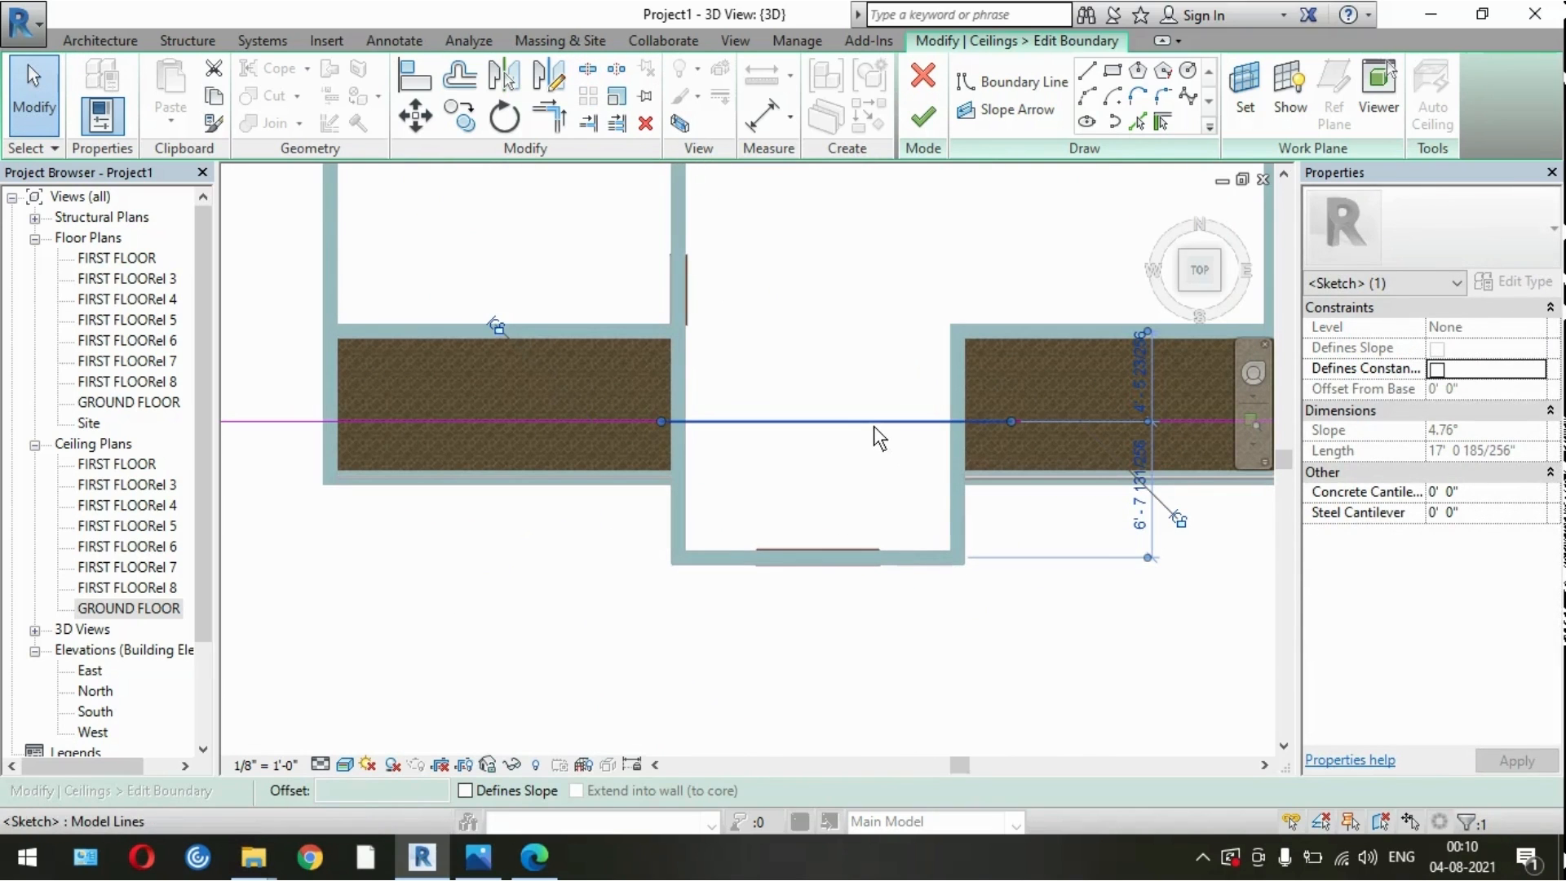
pyautogui.press('Delete')
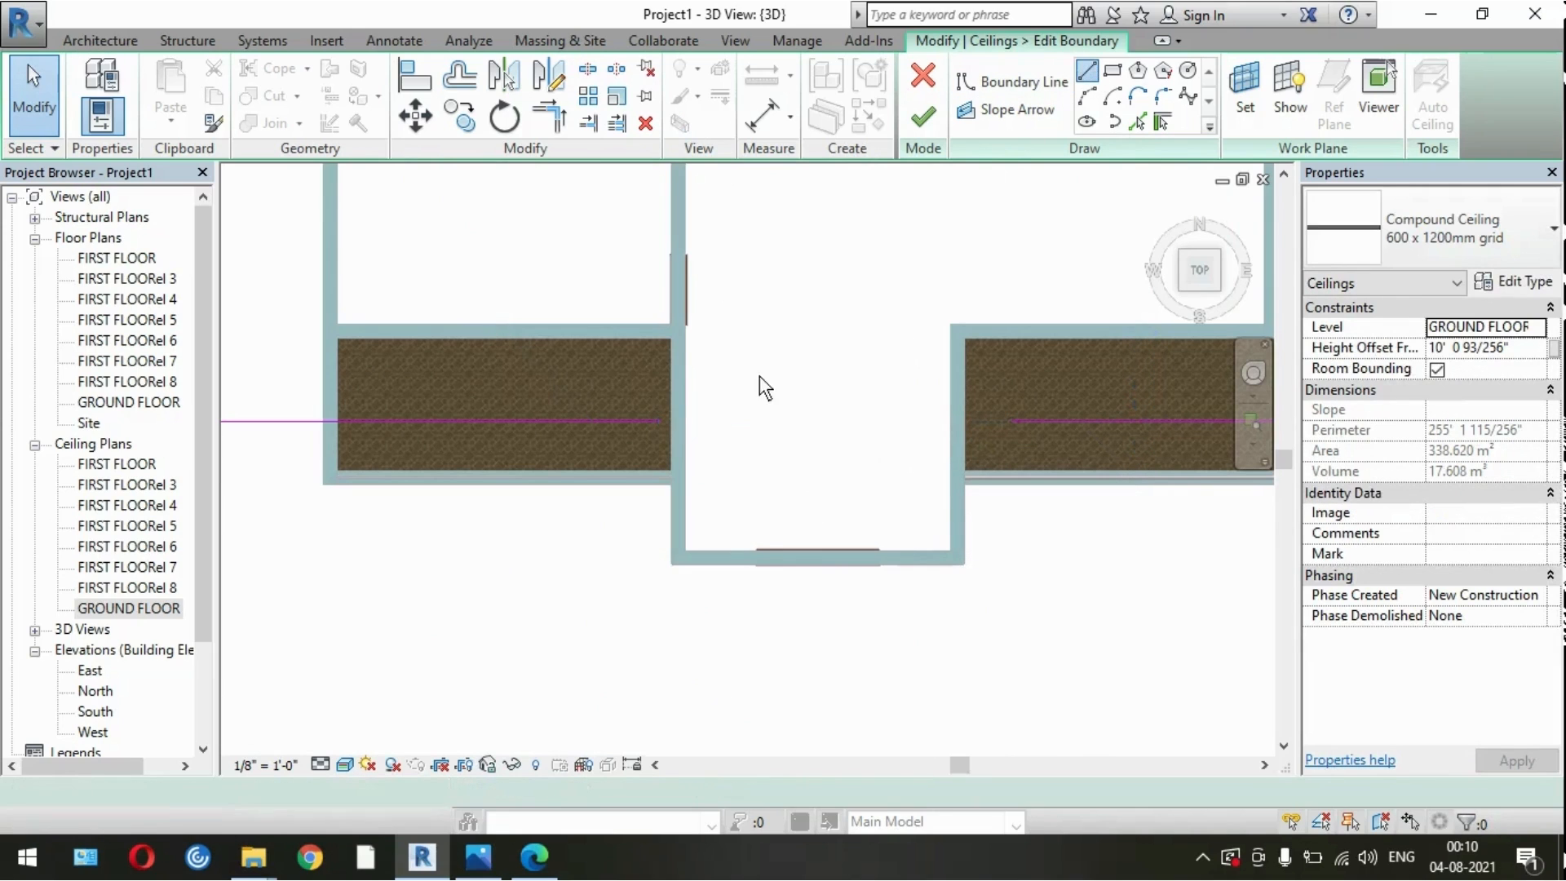
# Step: Draw a rectangular boundary extension about 7'-6" deep around the entrance bay, connect it to the front edge and finish the ceiling
pyautogui.press('l')
pyautogui.press('i')
pyautogui.click(662, 422)
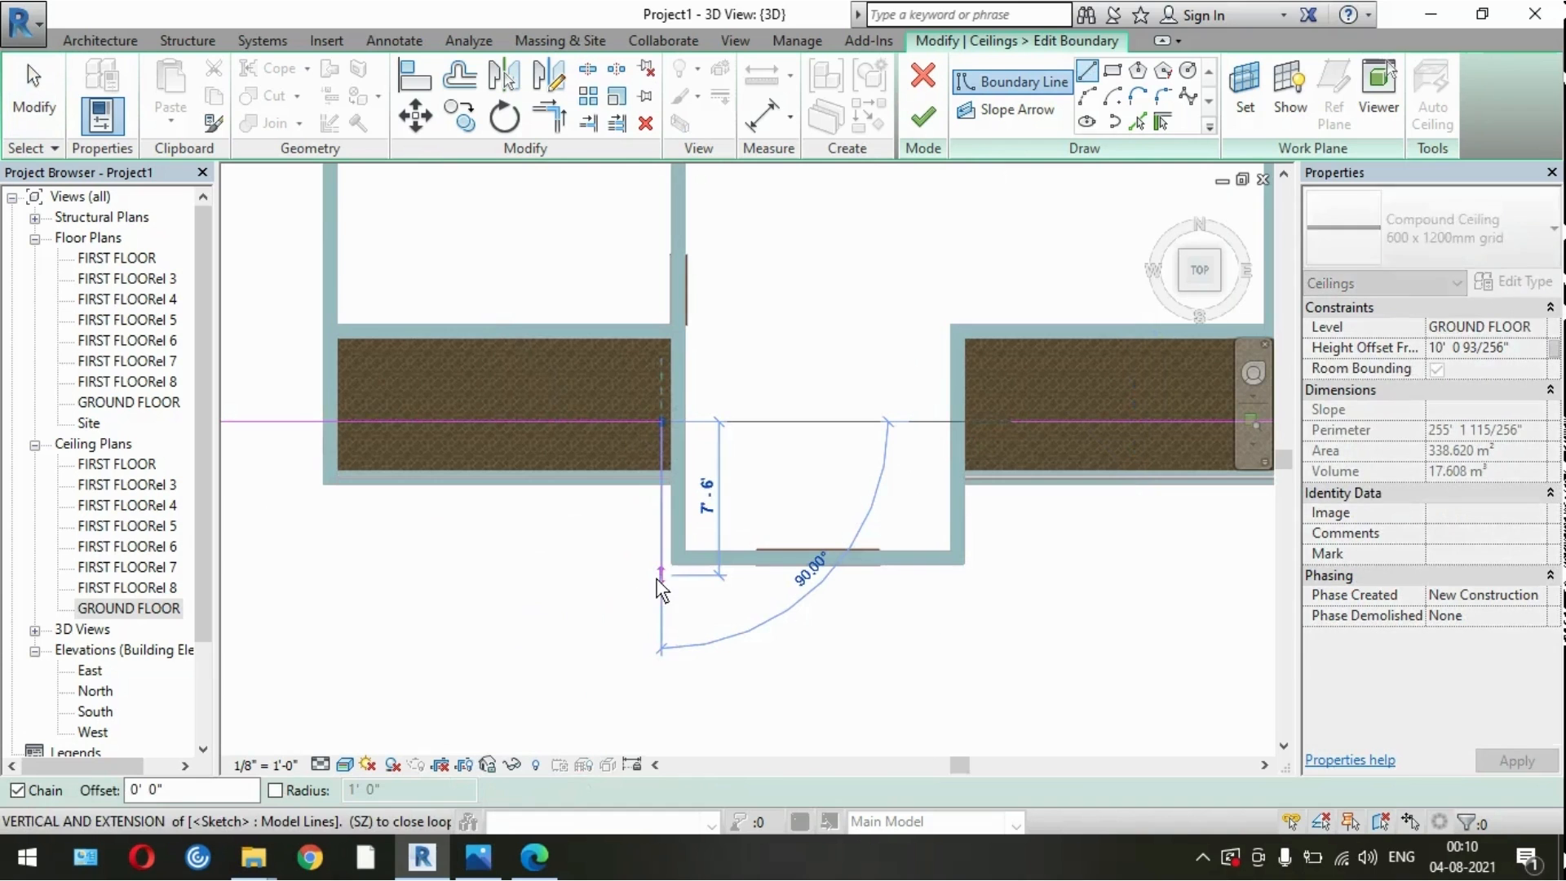
pyautogui.click(662, 575)
pyautogui.click(979, 575)
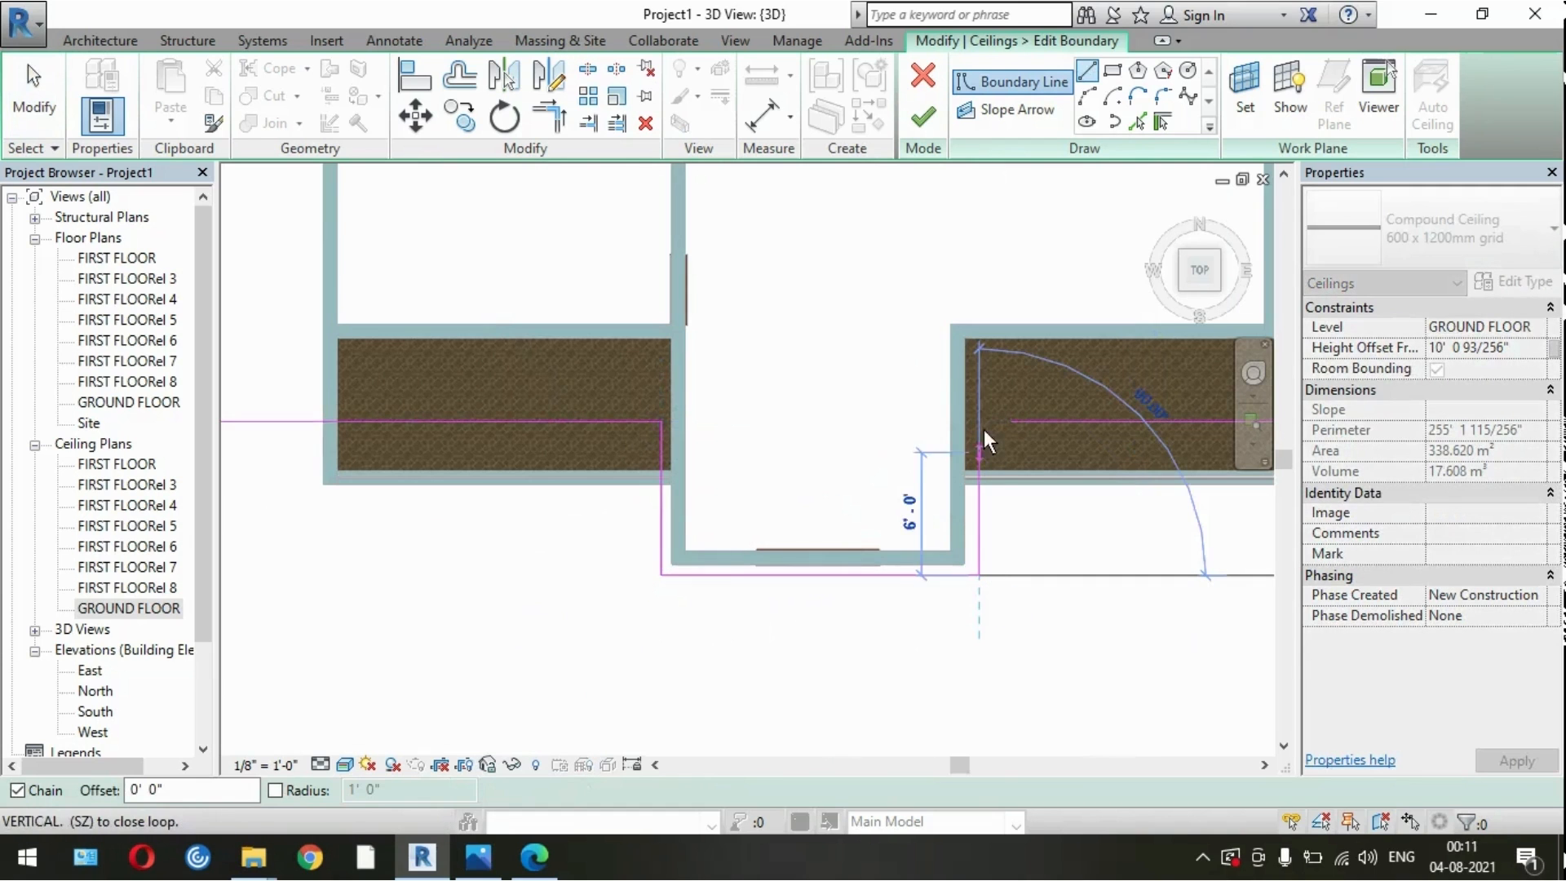
pyautogui.click(980, 422)
pyautogui.click(1012, 422)
pyautogui.click(923, 117)
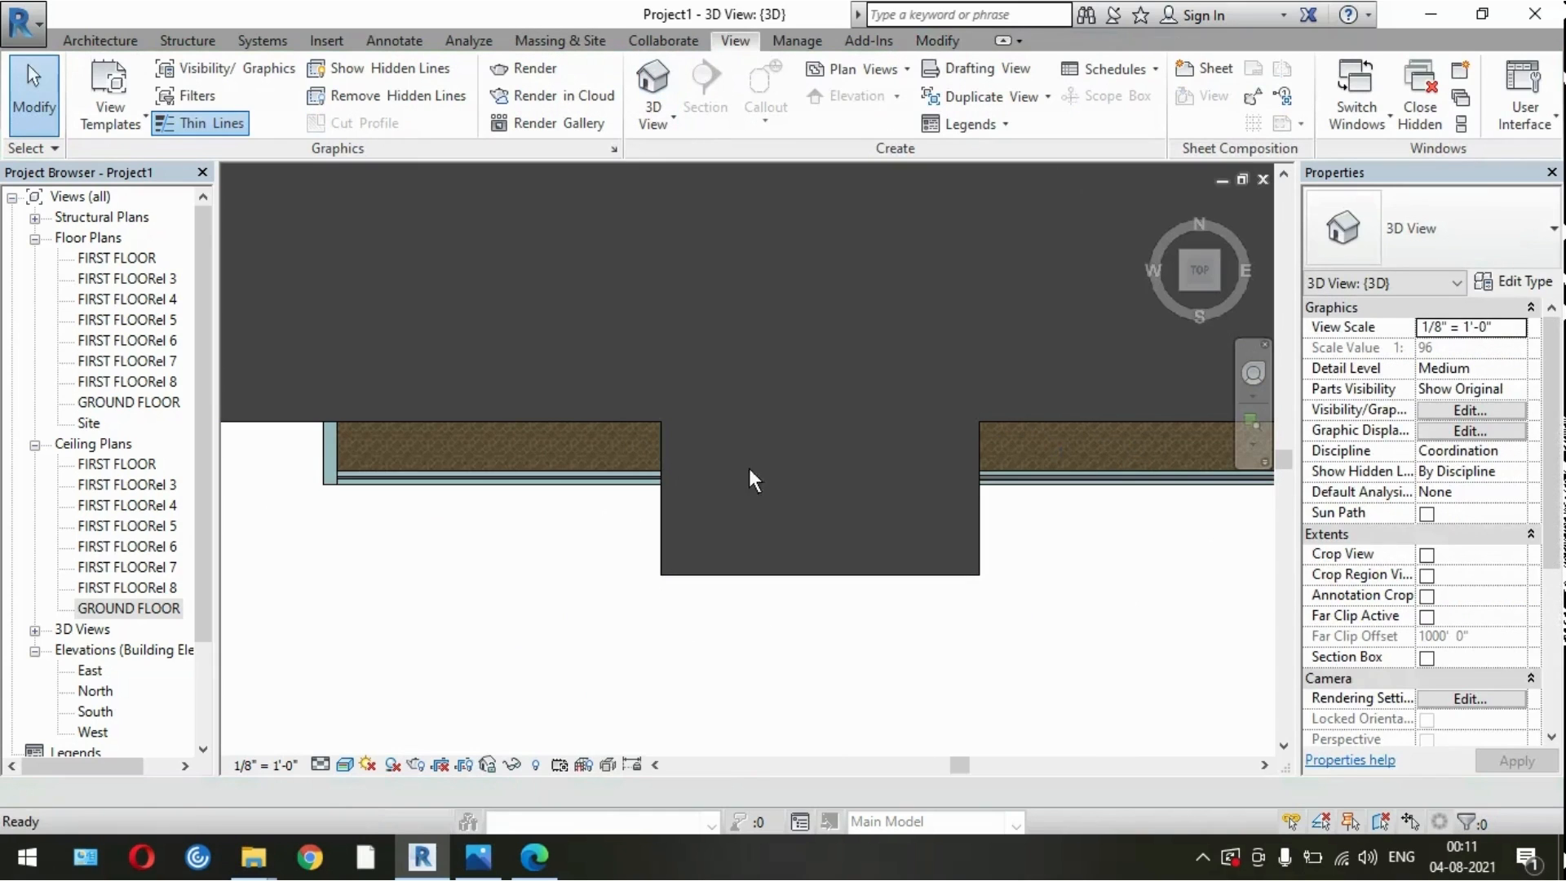
# Step: Select the entire ground-floor storey, including its ceiling, and copy it to the clipboard
pyautogui.keyDown('shift'); pyautogui.moveTo(1006, 608); pyautogui.dragTo(1014, 490, button='middle'); pyautogui.keyUp('shift')
pyautogui.scroll(-3, 909, 480)
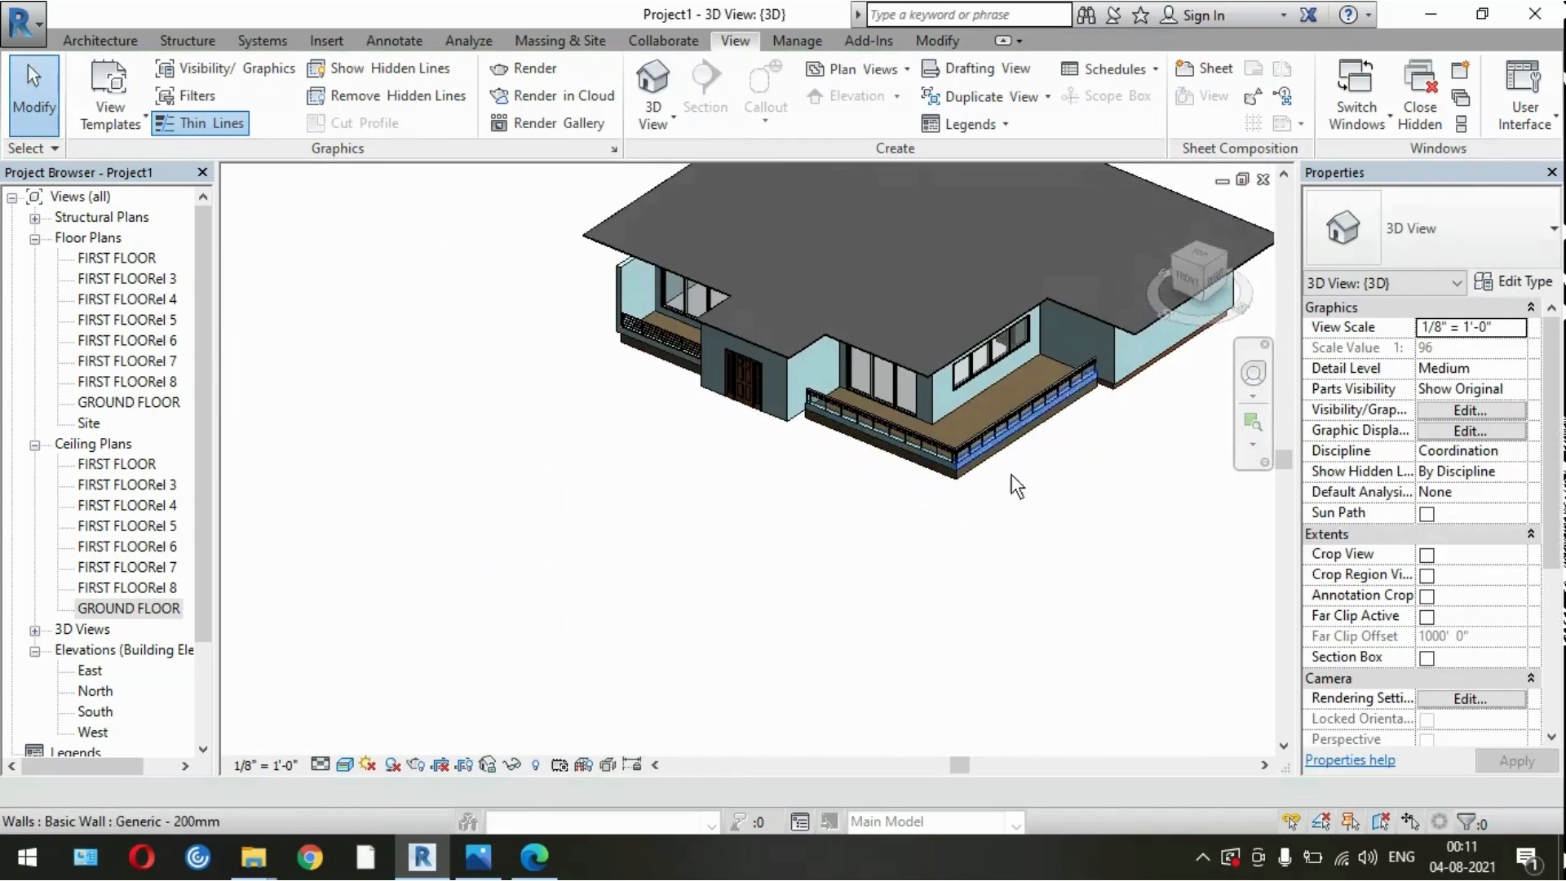
pyautogui.scroll(-2, 897, 599)
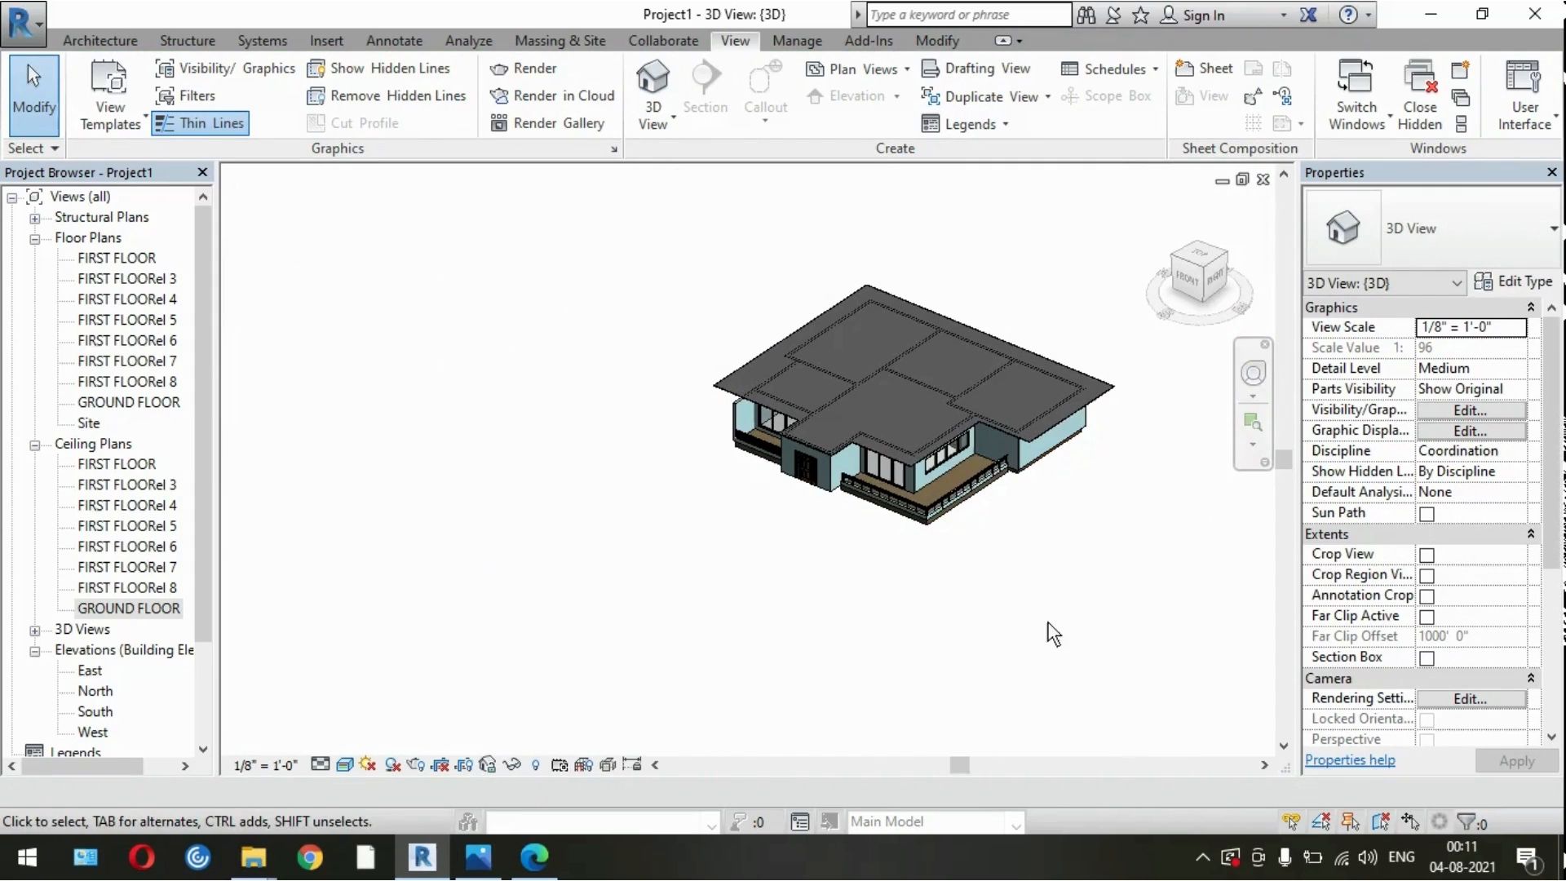
pyautogui.moveTo(1148, 579); pyautogui.dragTo(658, 226)
pyautogui.press('Escape')
pyautogui.moveTo(1129, 587); pyautogui.dragTo(500, 184)
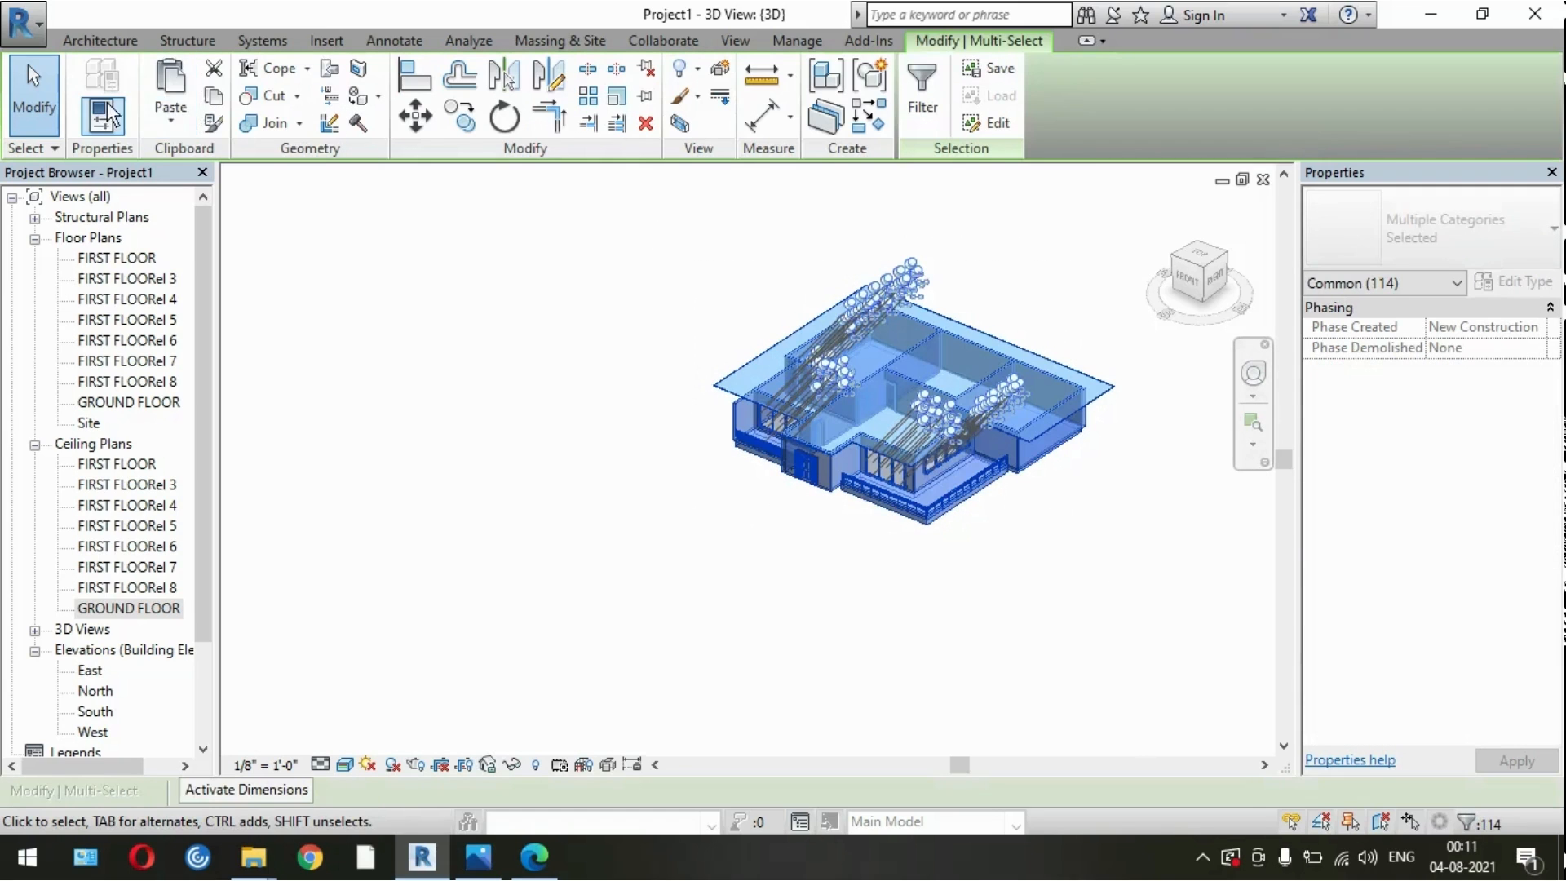
pyautogui.click(215, 97)
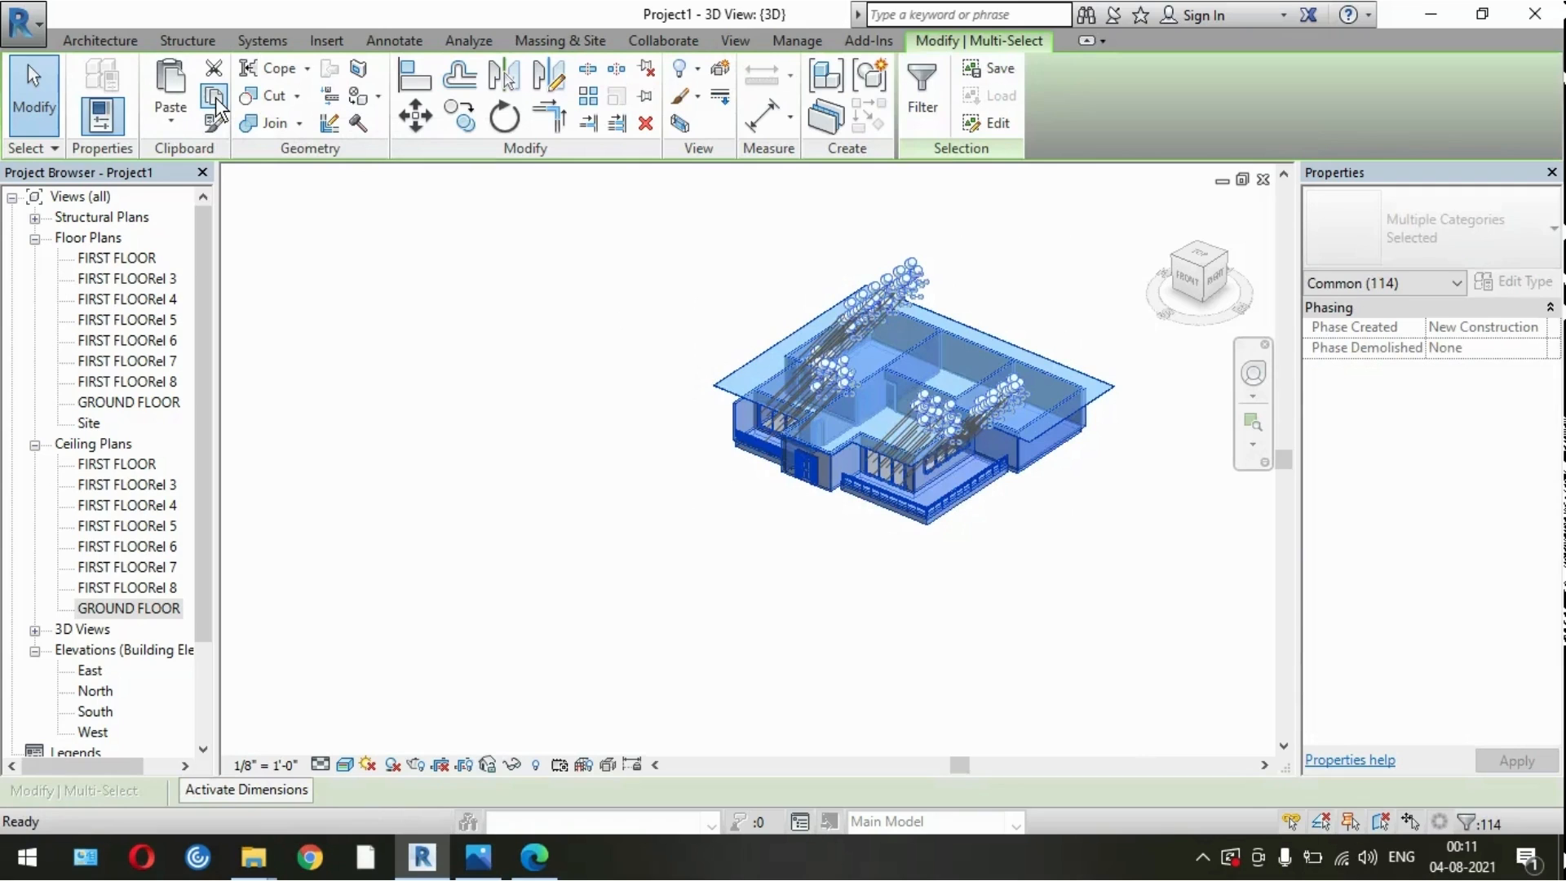
# Step: Paste the copied storey aligned to the selected levels, from FIRST FLOOR up to FIRST FLOORel 8
pyautogui.click(166, 121)
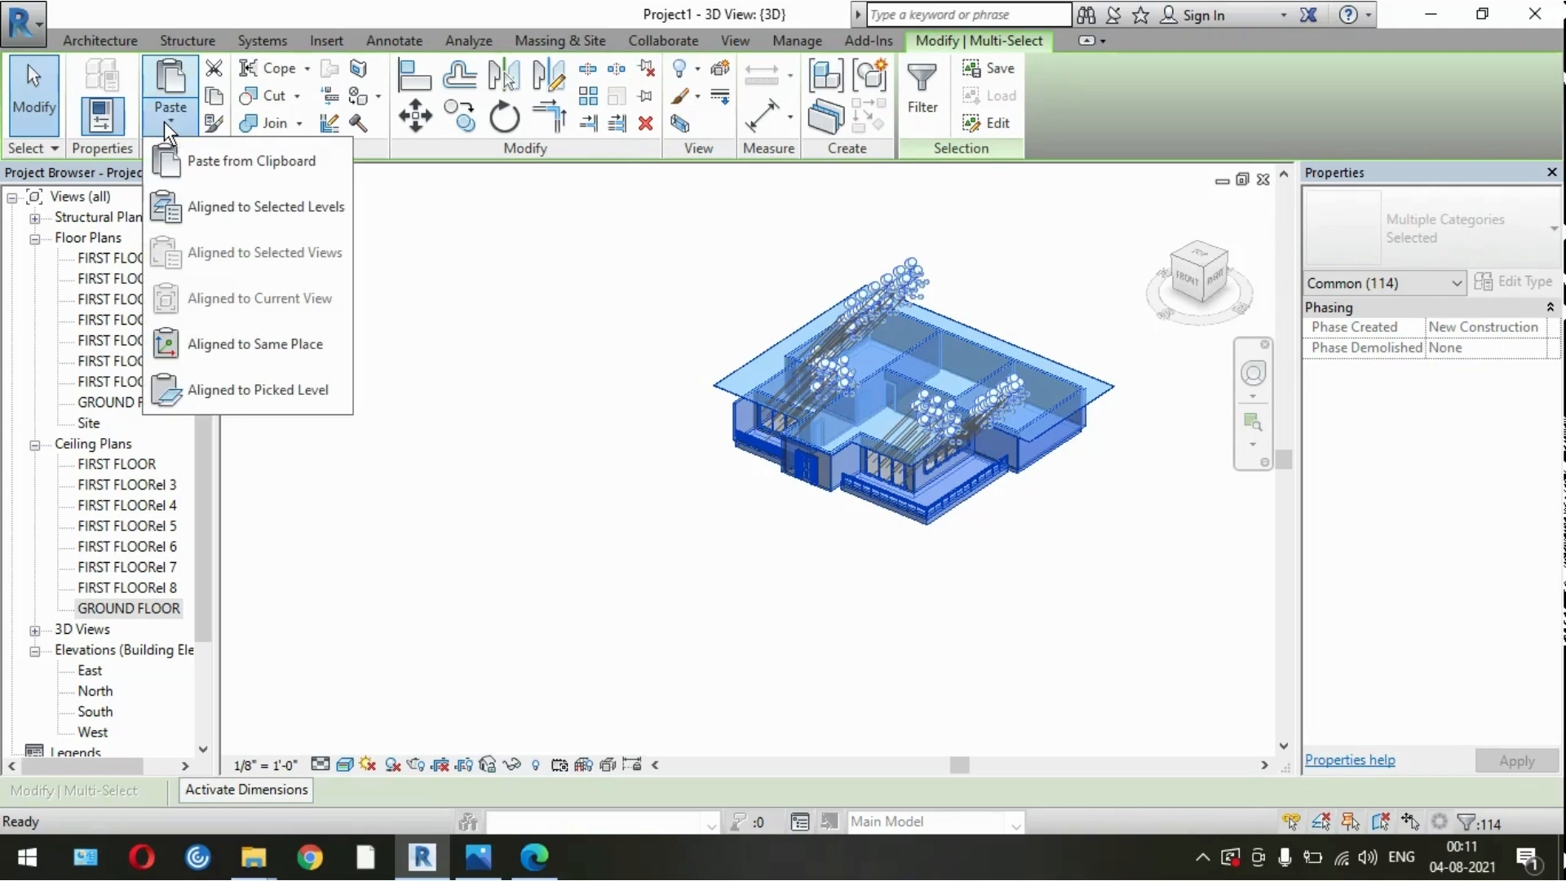
pyautogui.click(236, 223)
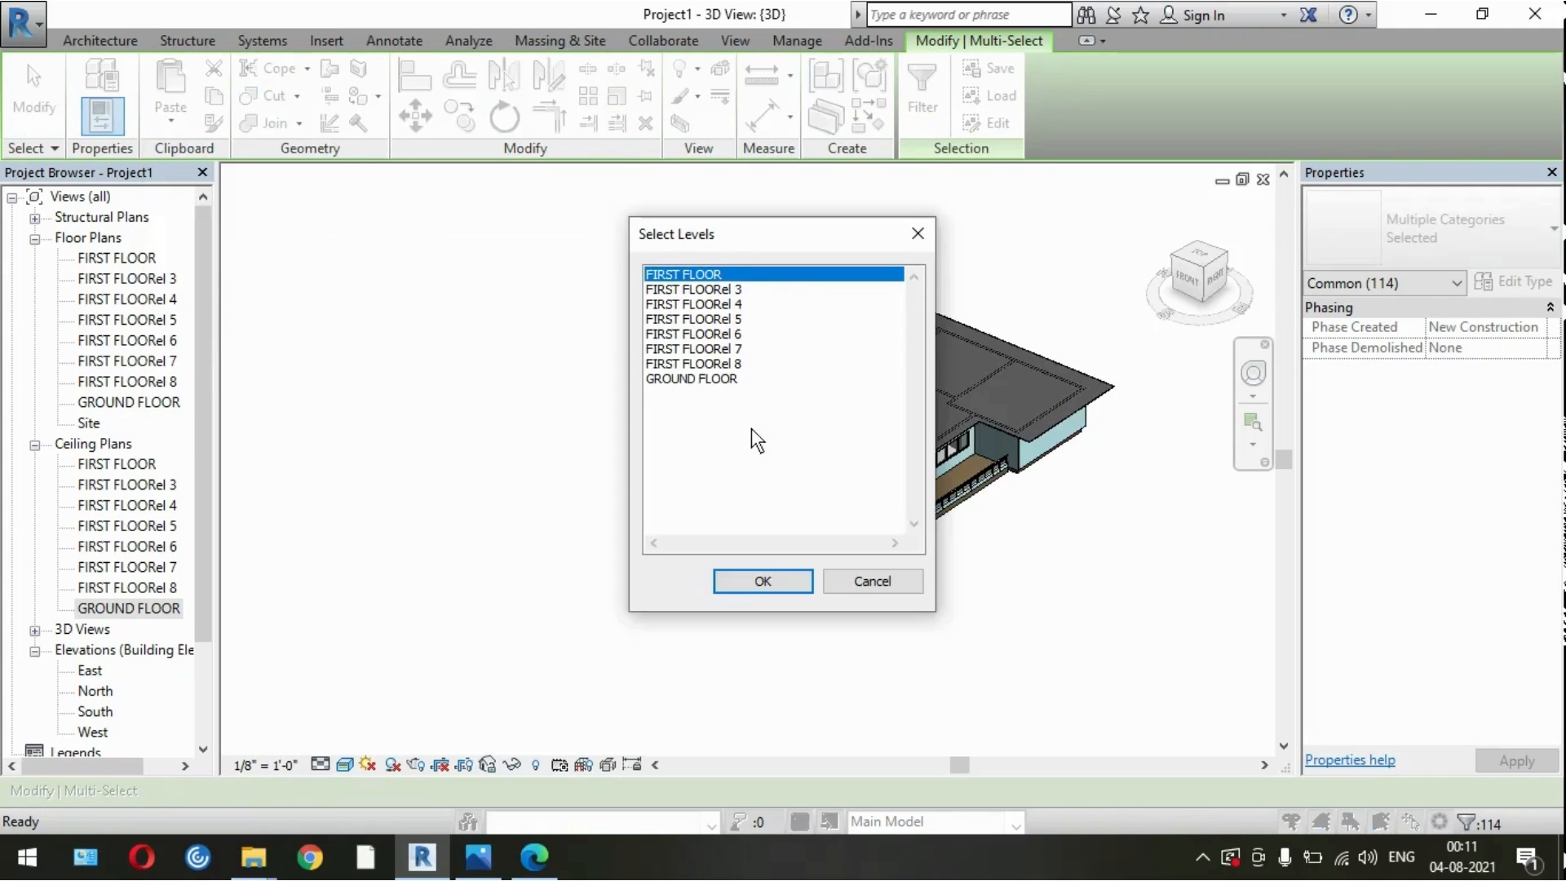
pyautogui.keyDown('ctrl'); pyautogui.click(734, 377); pyautogui.keyUp('ctrl')
pyautogui.keyDown('shift'); pyautogui.click(732, 281); pyautogui.keyUp('shift')
pyautogui.keyDown('ctrl'); pyautogui.click(731, 285); pyautogui.keyUp('ctrl')
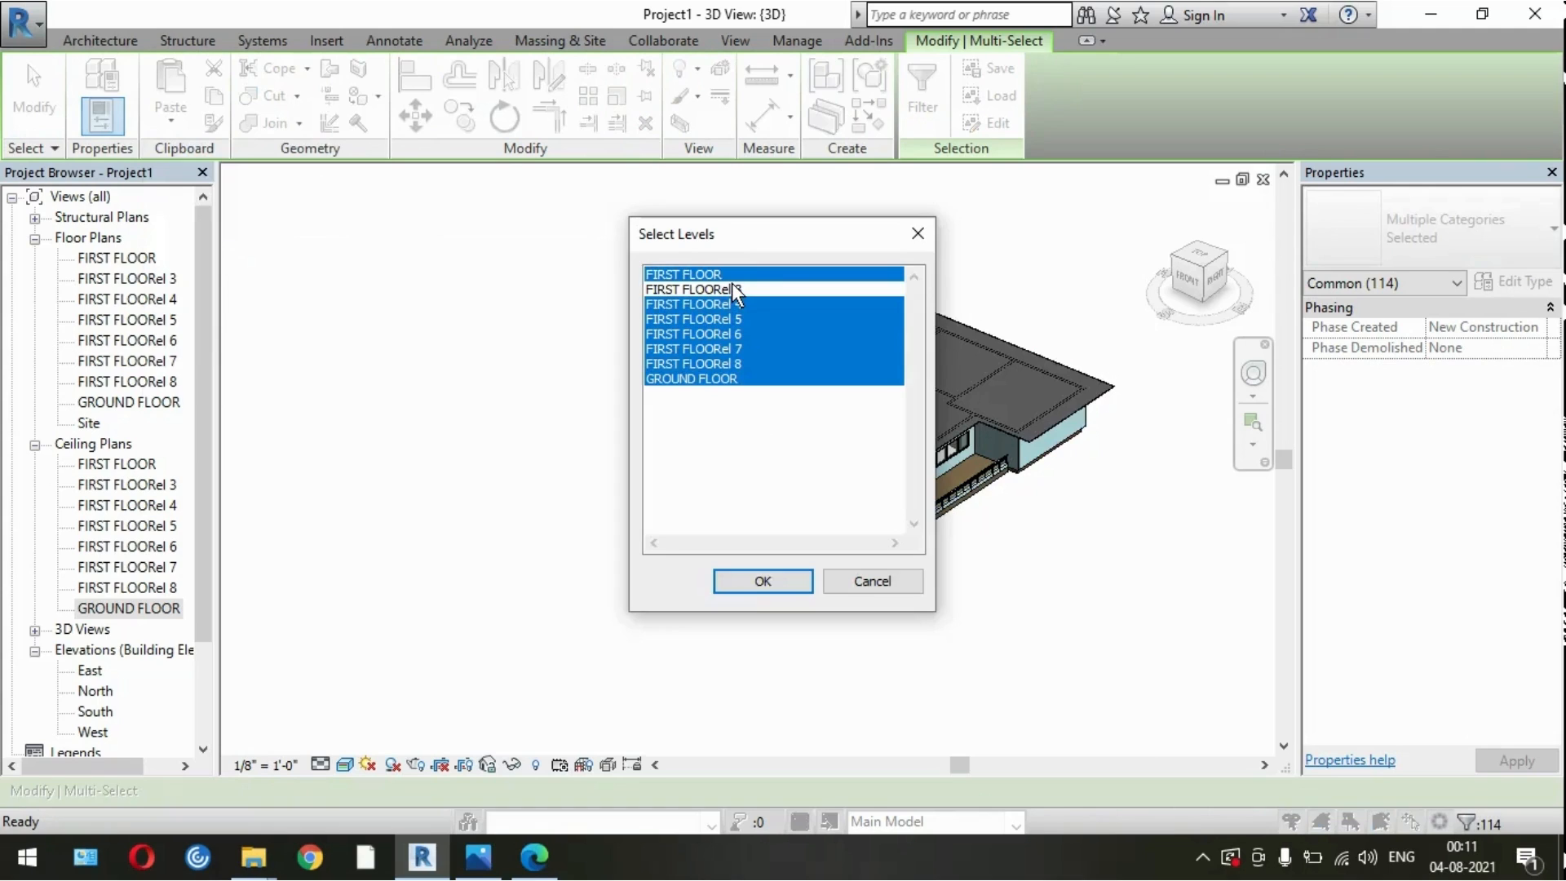
pyautogui.keyDown('ctrl'); pyautogui.moveTo(748, 463); pyautogui.dragTo(708, 276); pyautogui.keyUp('ctrl')
pyautogui.keyDown('ctrl'); pyautogui.click(708, 275); pyautogui.keyUp('ctrl')
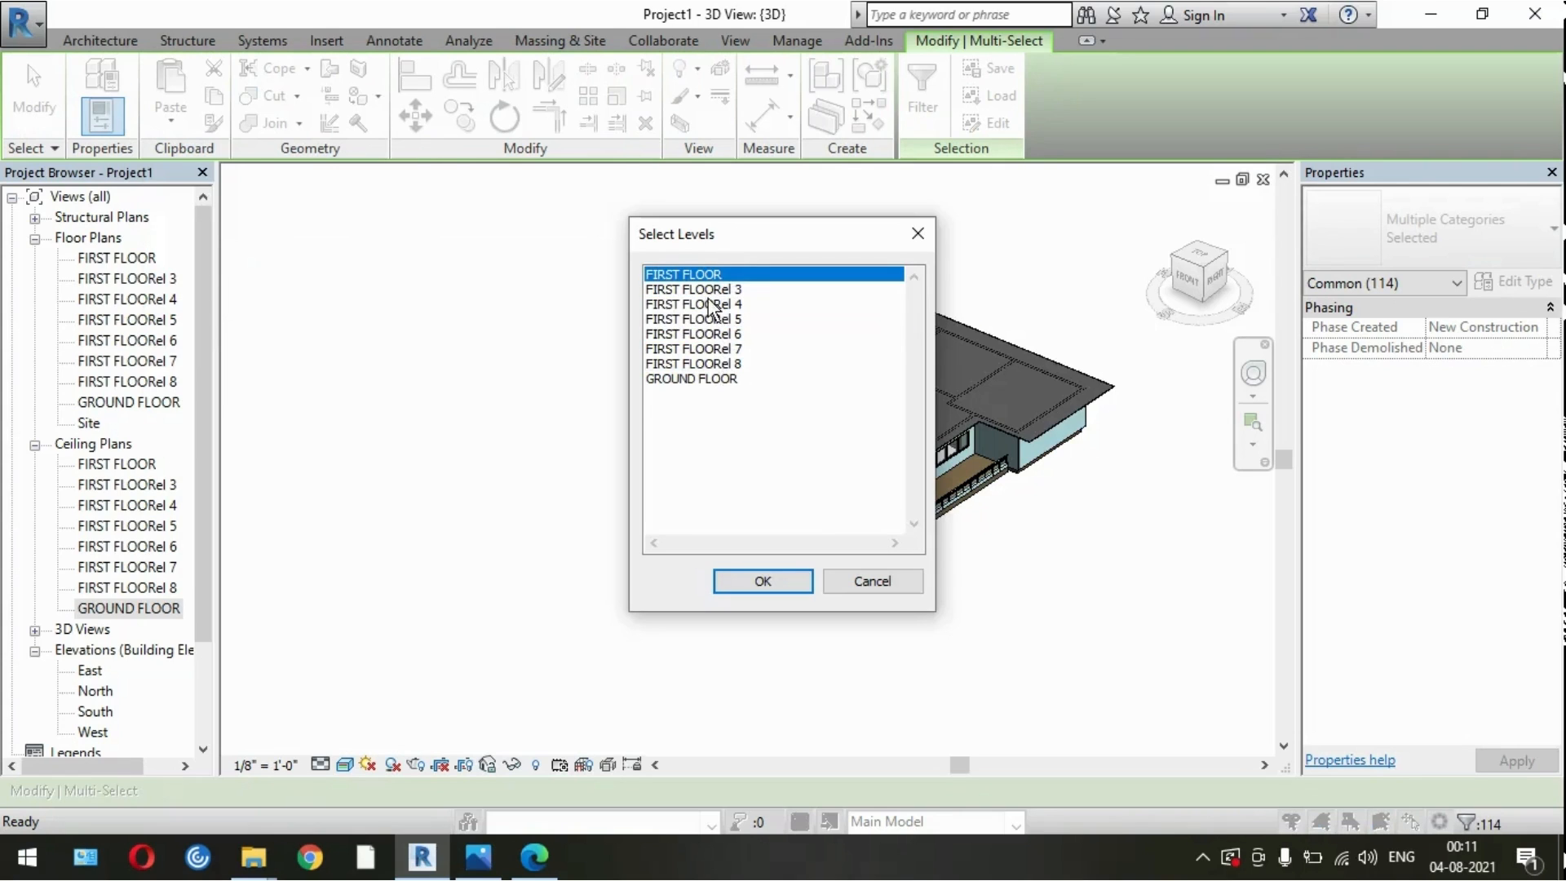
pyautogui.keyDown('ctrl'); pyautogui.moveTo(742, 439); pyautogui.dragTo(708, 286); pyautogui.keyUp('ctrl')
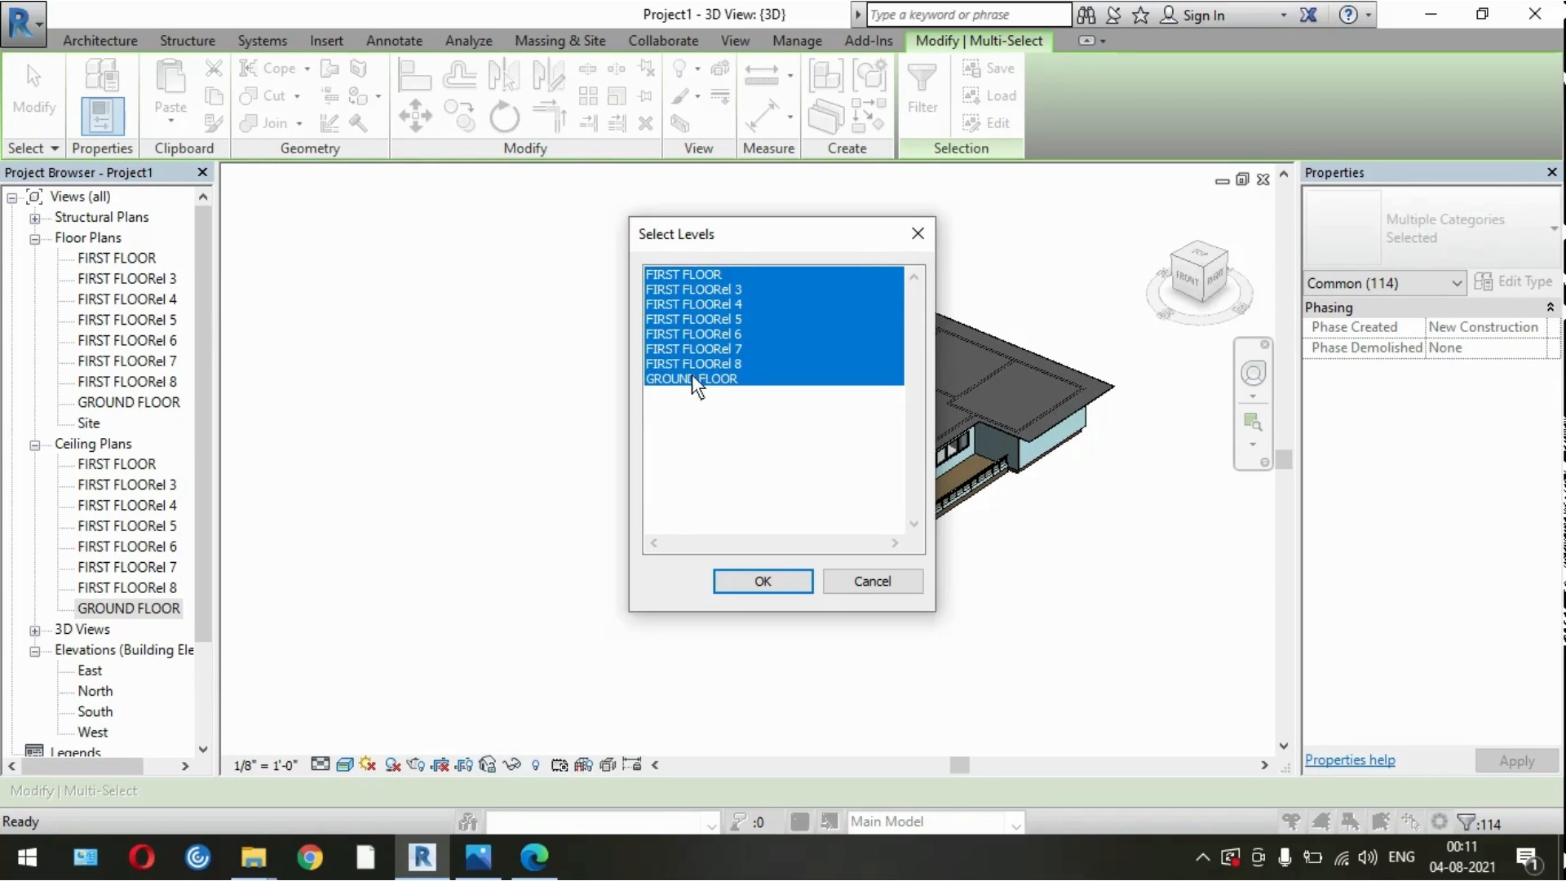
pyautogui.press('Return')
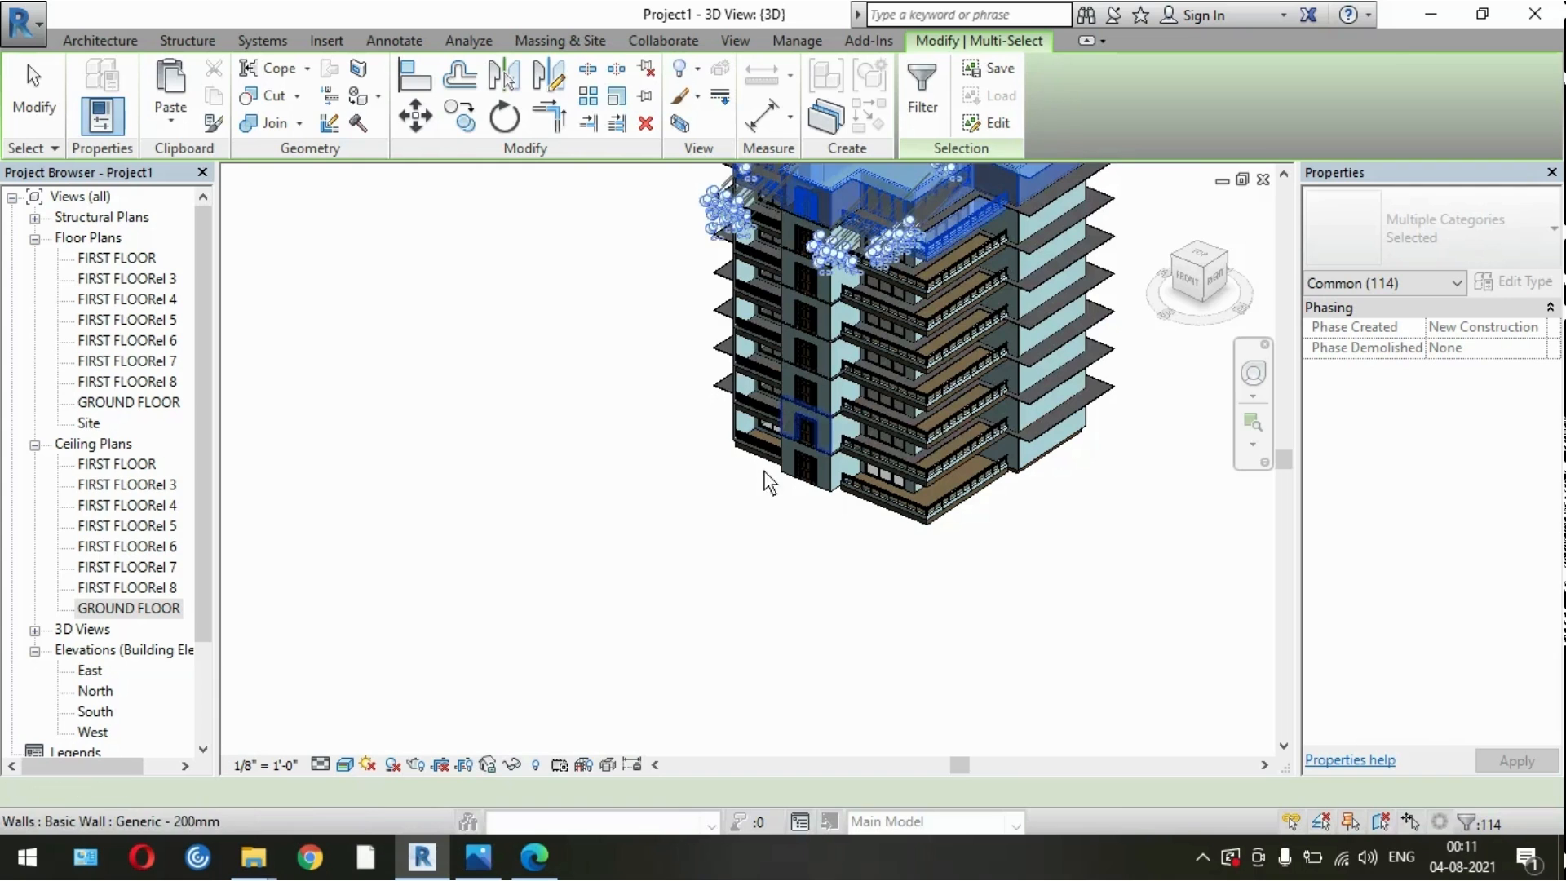
pyautogui.click(710, 635)
# Step: Examine the stacked storeys, their balconies, windows and ceiling overhangs from several sides
pyautogui.scroll(-2, 848, 644)
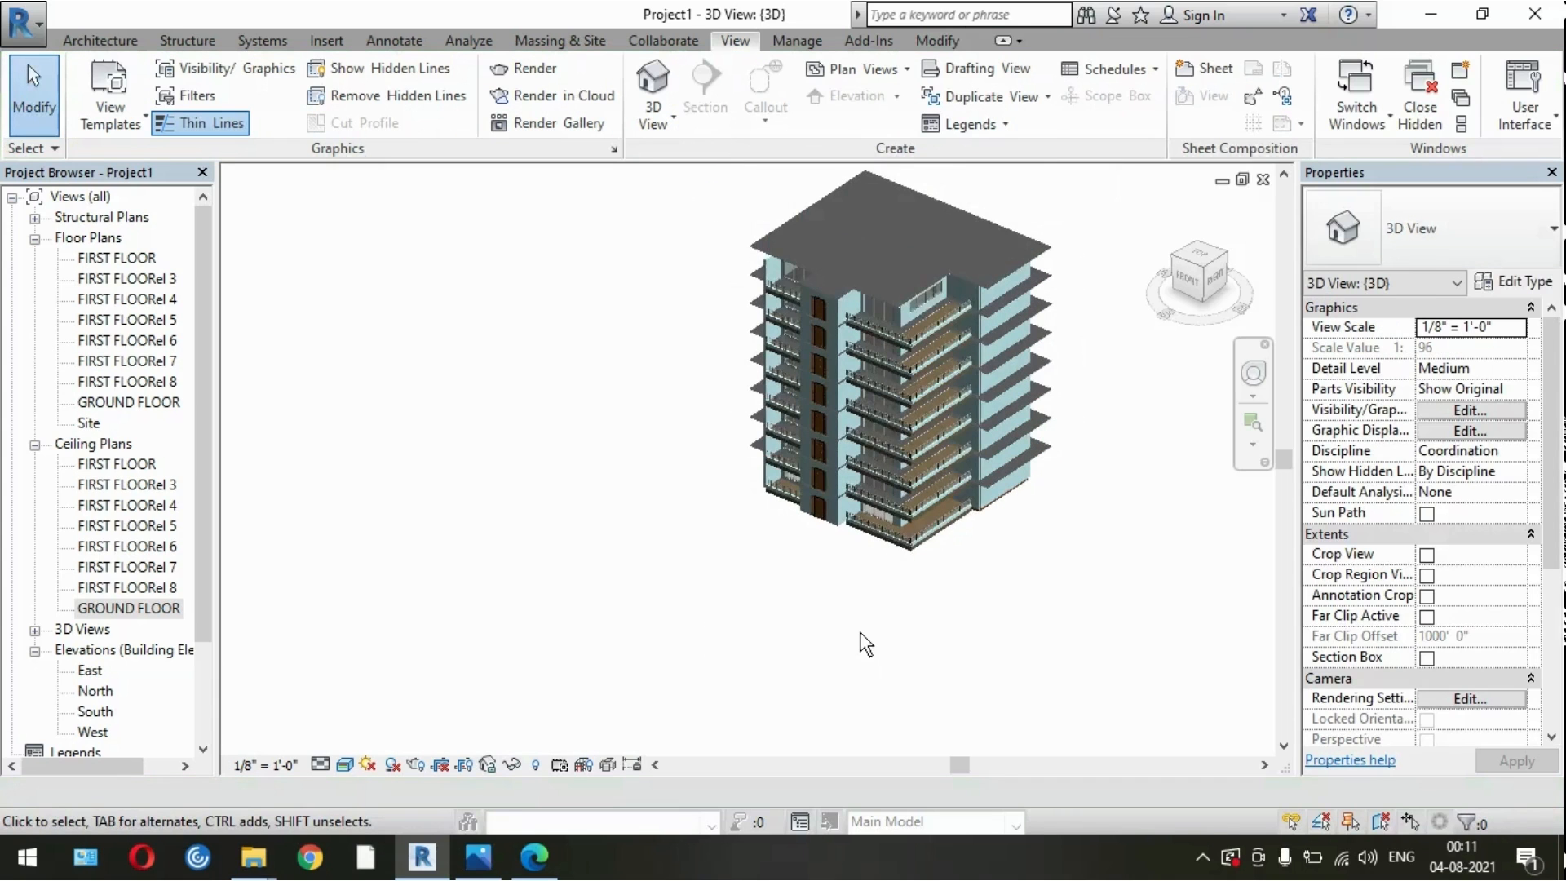
pyautogui.keyDown('shift'); pyautogui.moveTo(965, 659); pyautogui.dragTo(962, 404, button='middle'); pyautogui.keyUp('shift')
pyautogui.scroll(5, 962, 403)
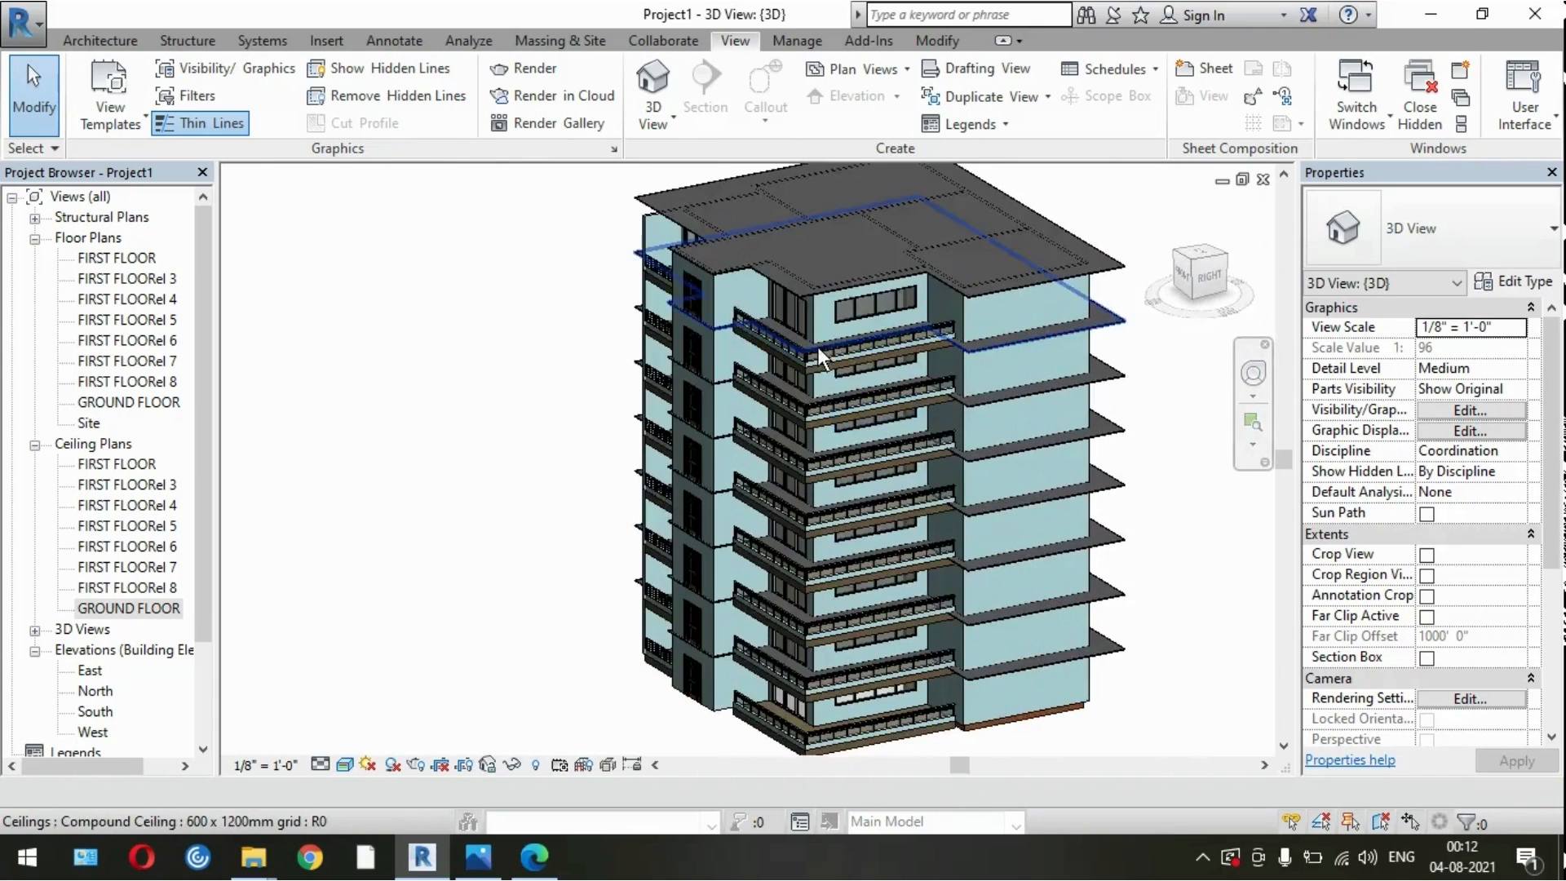
pyautogui.scroll(4, 815, 350)
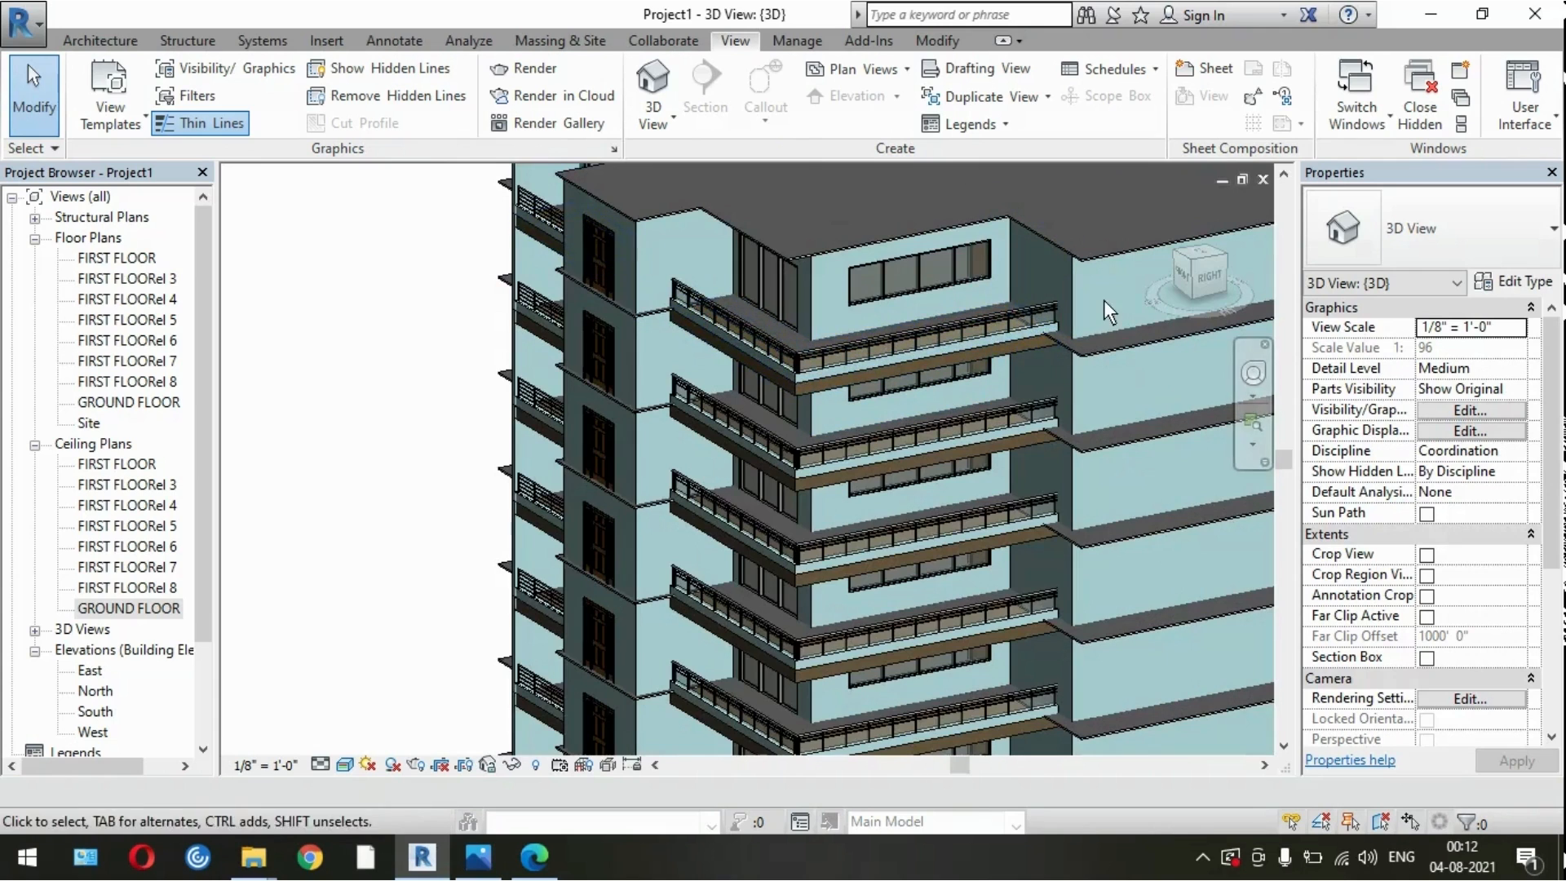
pyautogui.scroll(-5, 863, 325)
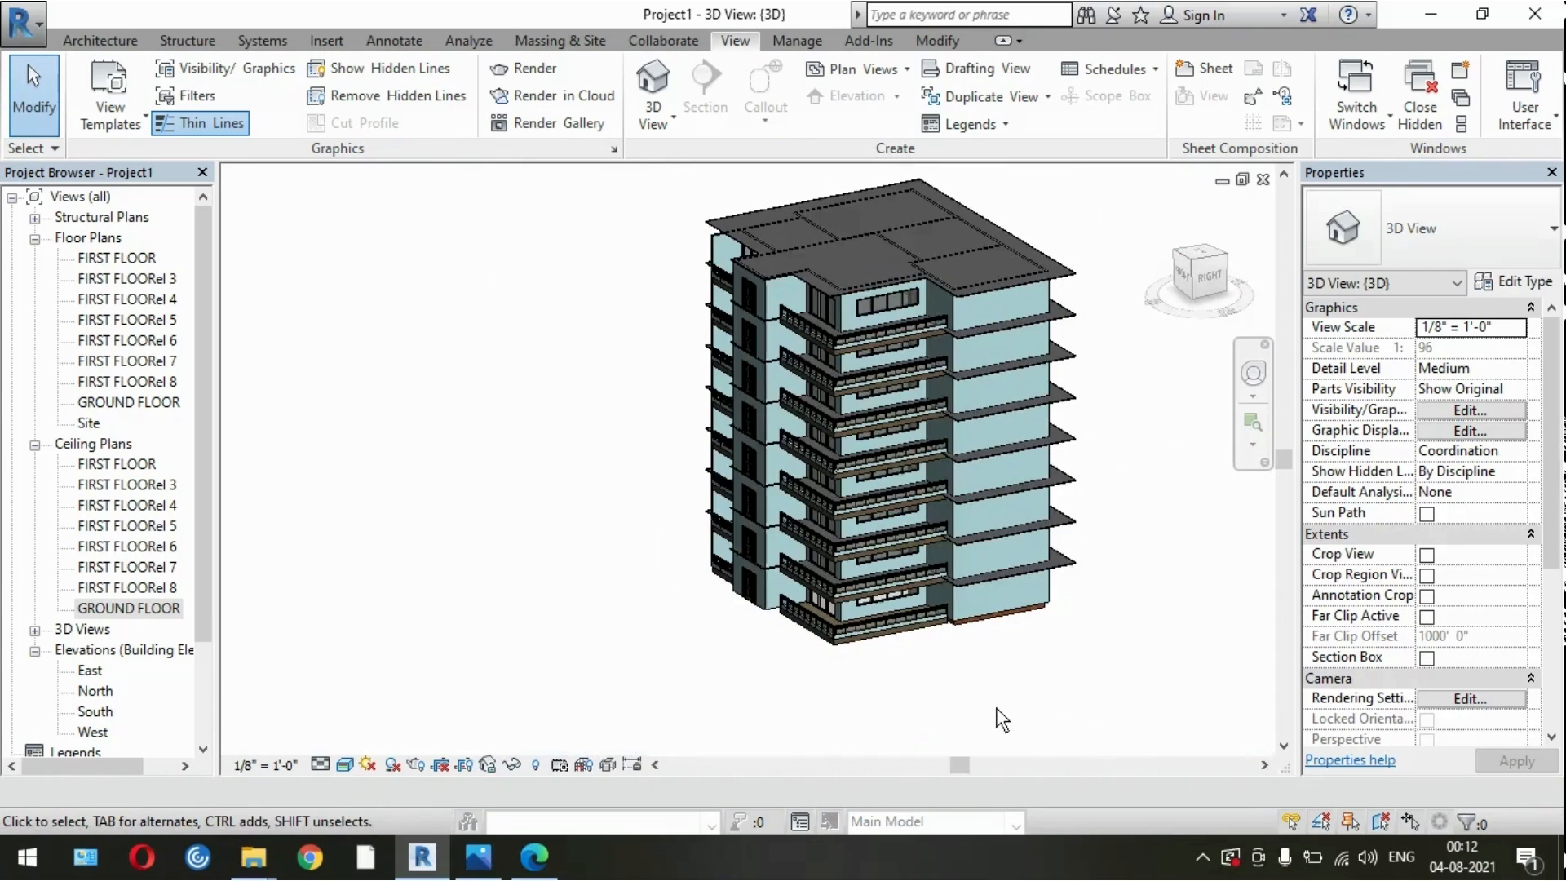
pyautogui.keyDown('shift'); pyautogui.moveTo(1046, 682); pyautogui.dragTo(1272, 653, button='middle'); pyautogui.keyUp('shift')
pyautogui.keyDown('shift'); pyautogui.moveTo(1139, 615); pyautogui.dragTo(1270, 651, button='middle'); pyautogui.keyUp('shift')
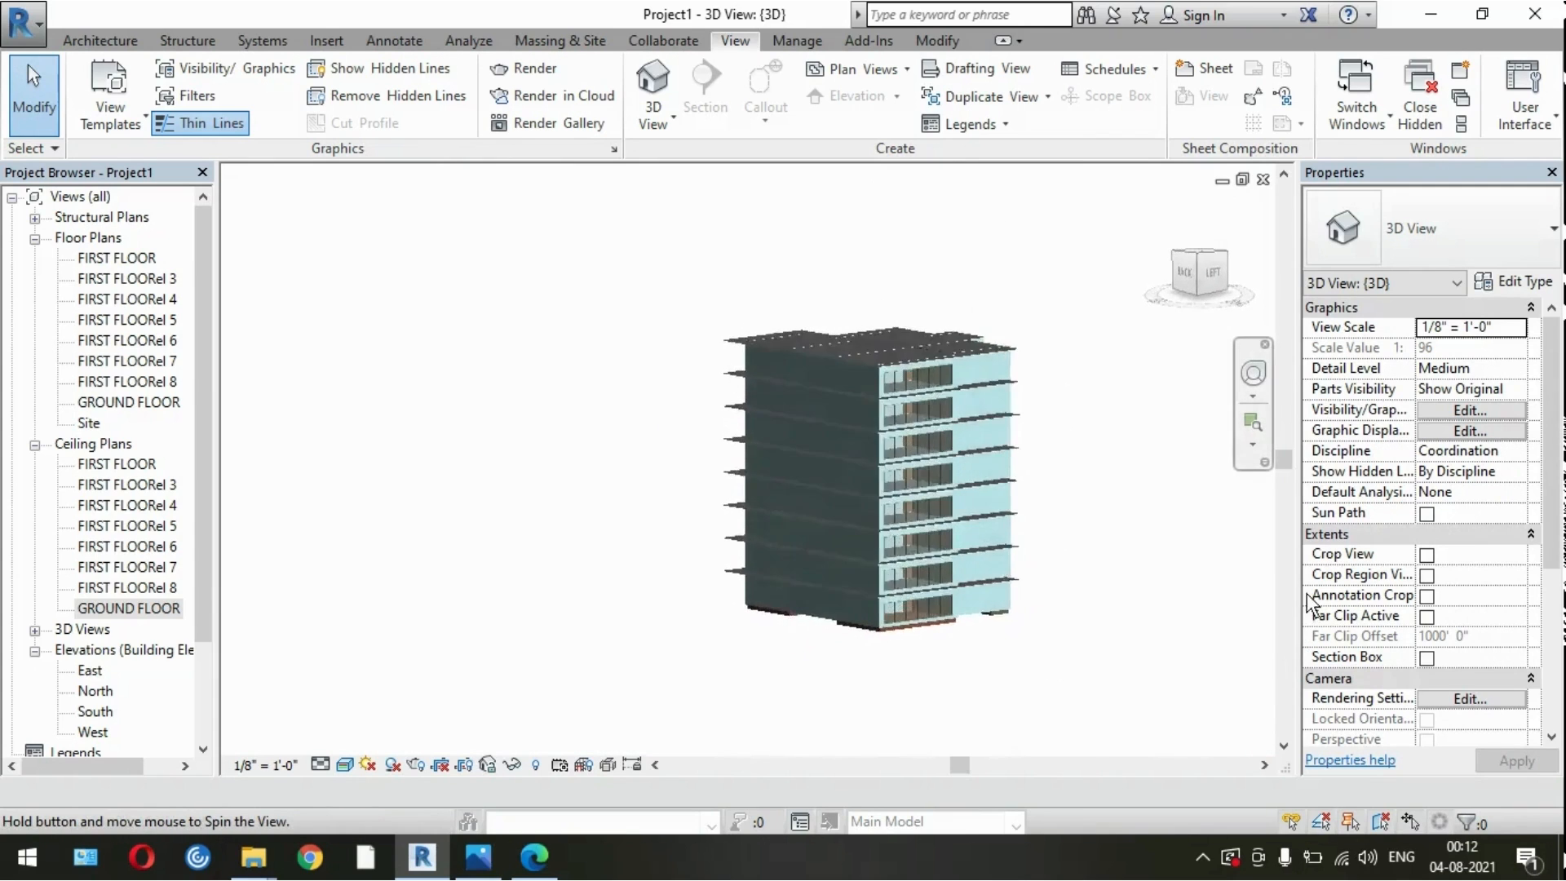